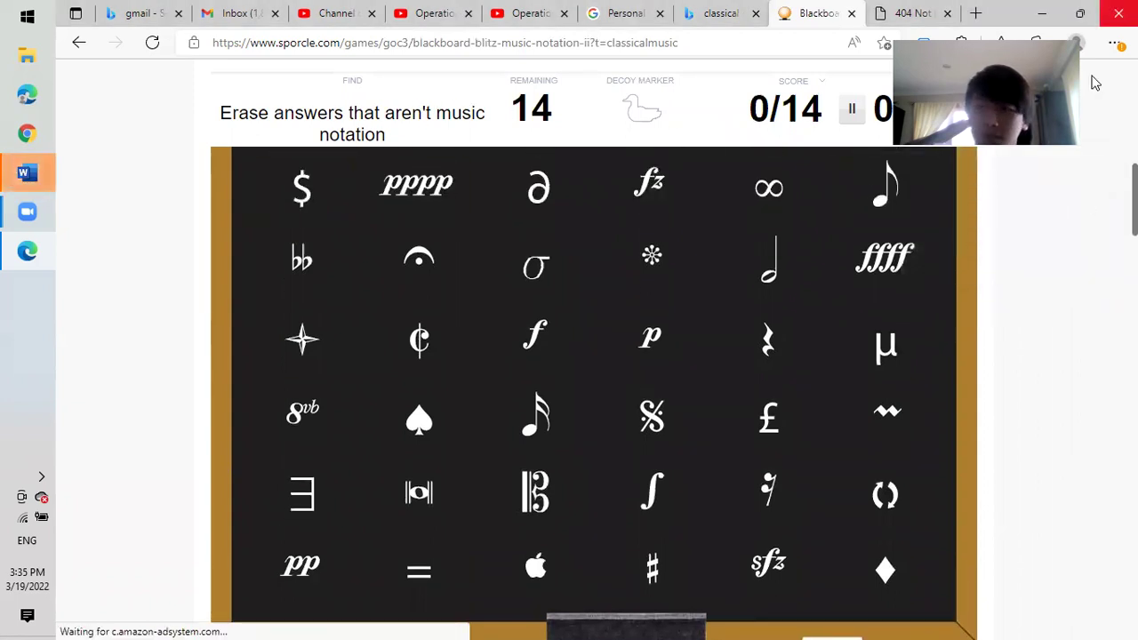
Erase the $, ∂, ∞, σ, asterisk-like and four-point star symbols from the blackboard's upper rows.
left_click(302, 187)
left_click(538, 187)
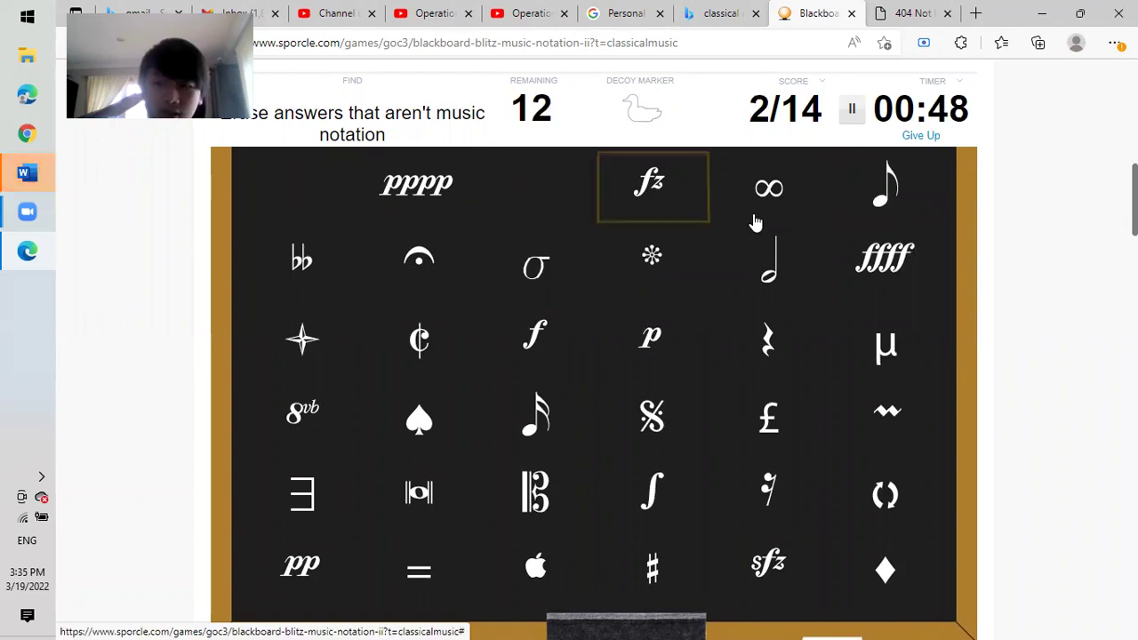
left_click(745, 197)
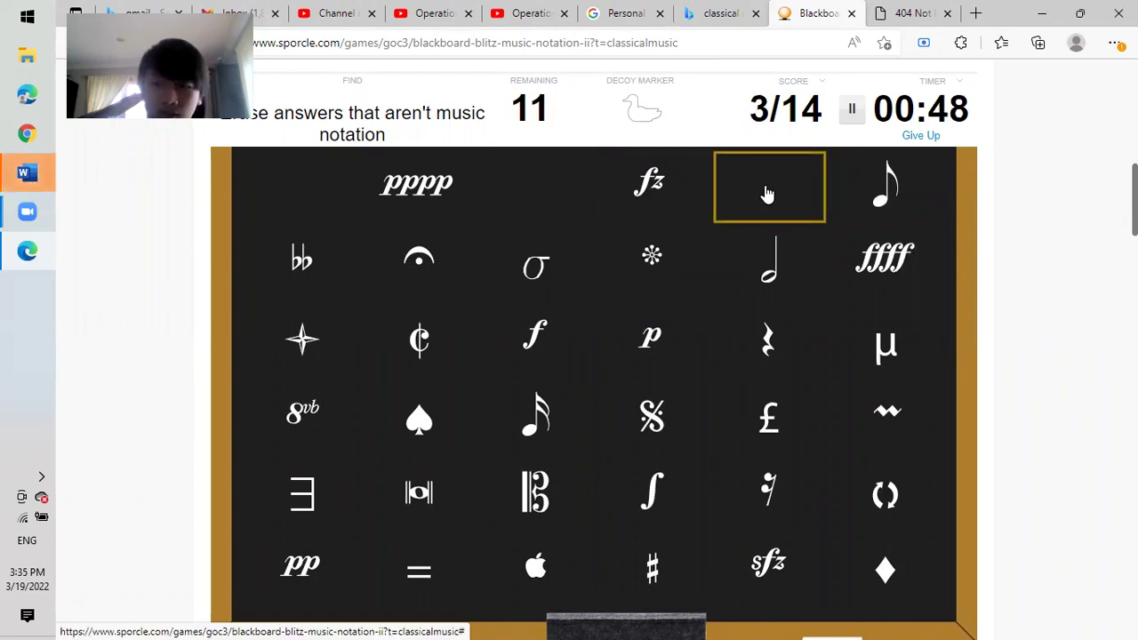
left_click(536, 274)
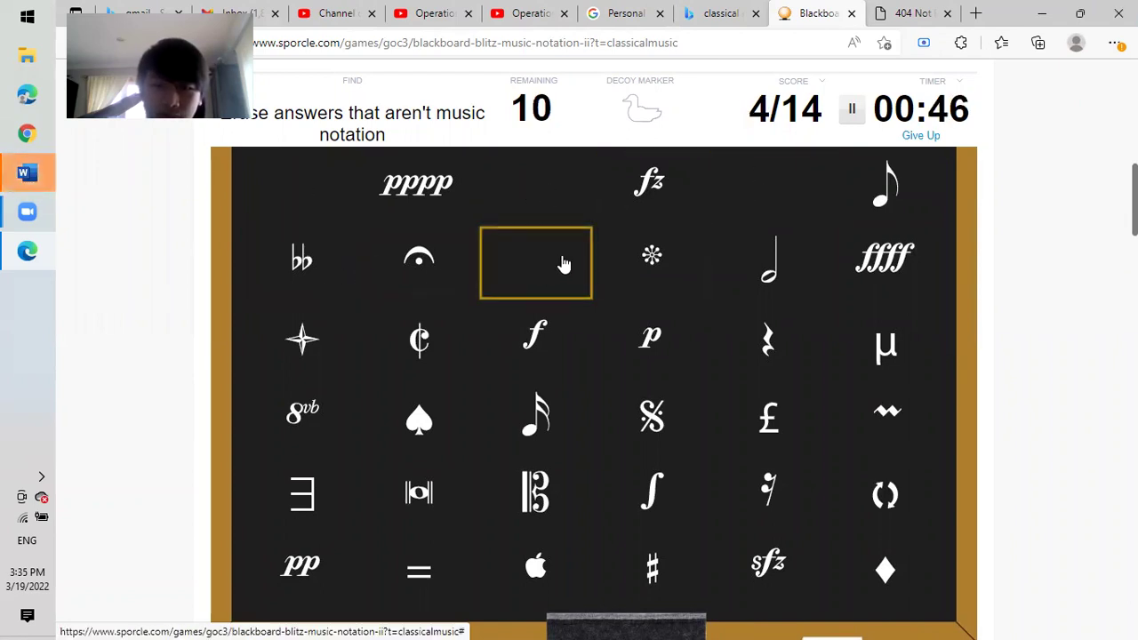
left_click(651, 259)
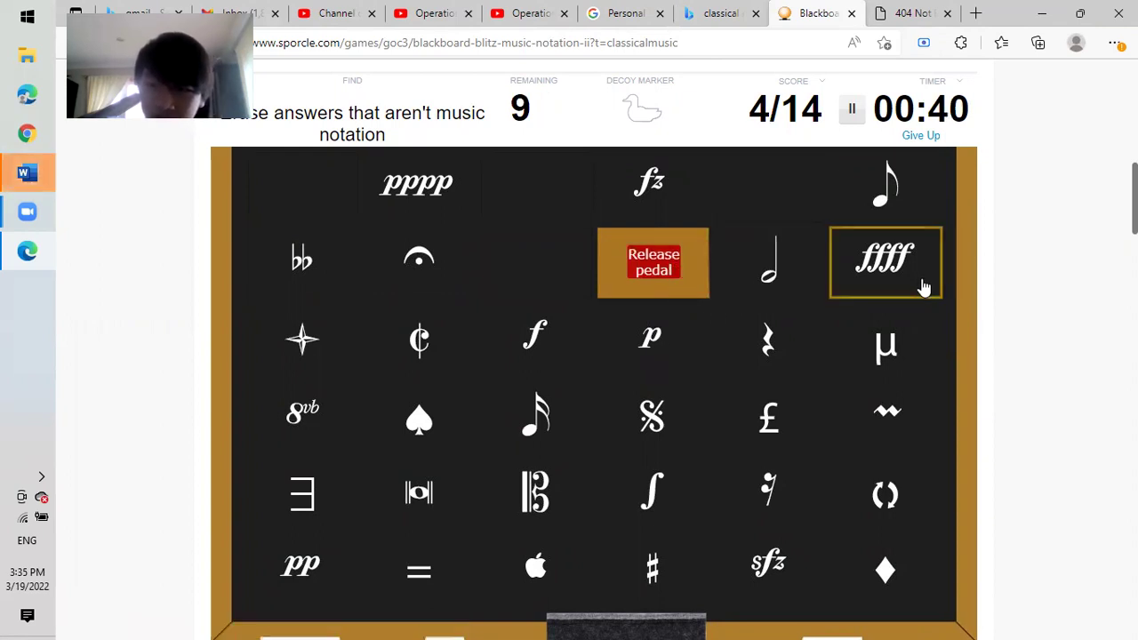
left_click(304, 340)
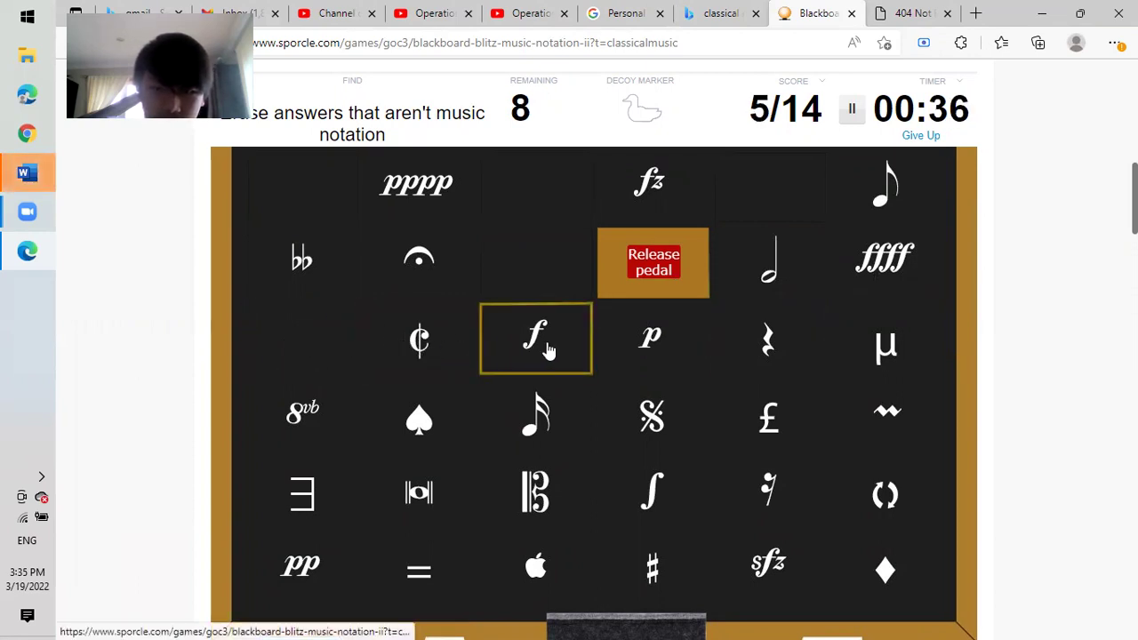
Erase the μ, spade, £, circular arrows, diamond, apple, = and ∃ symbols to finish.
left_click(876, 351)
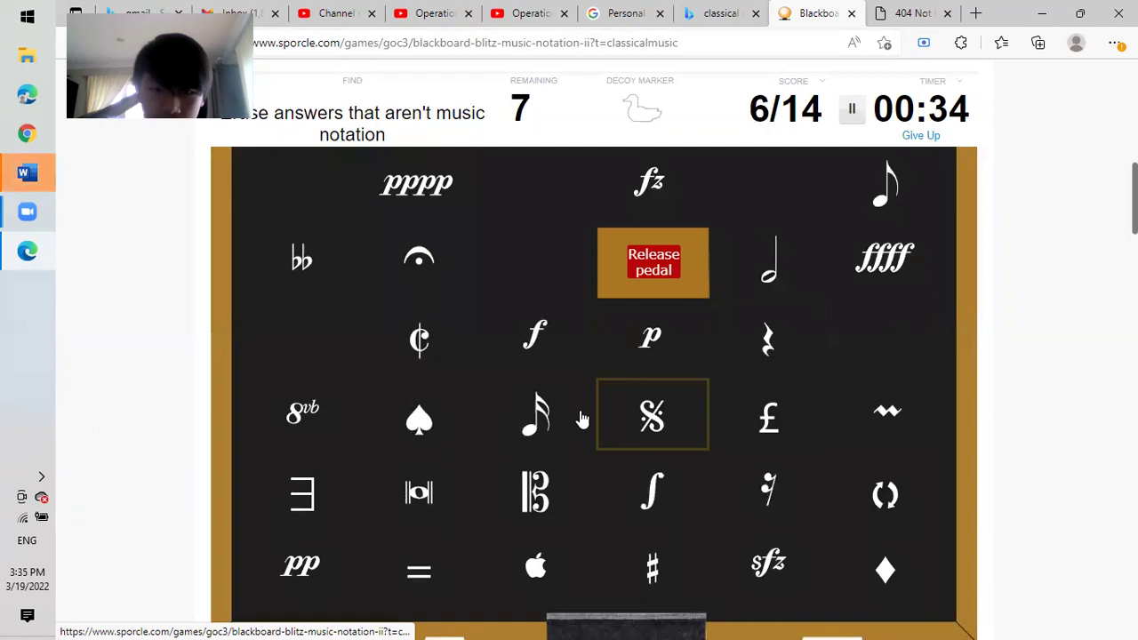
left_click(419, 418)
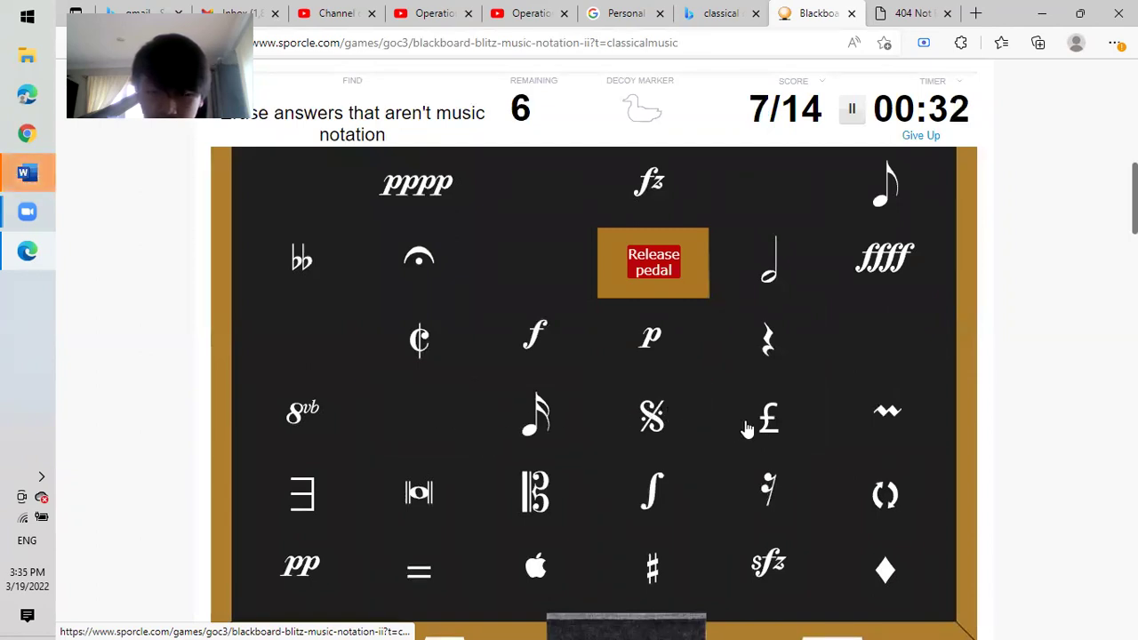
left_click(789, 437)
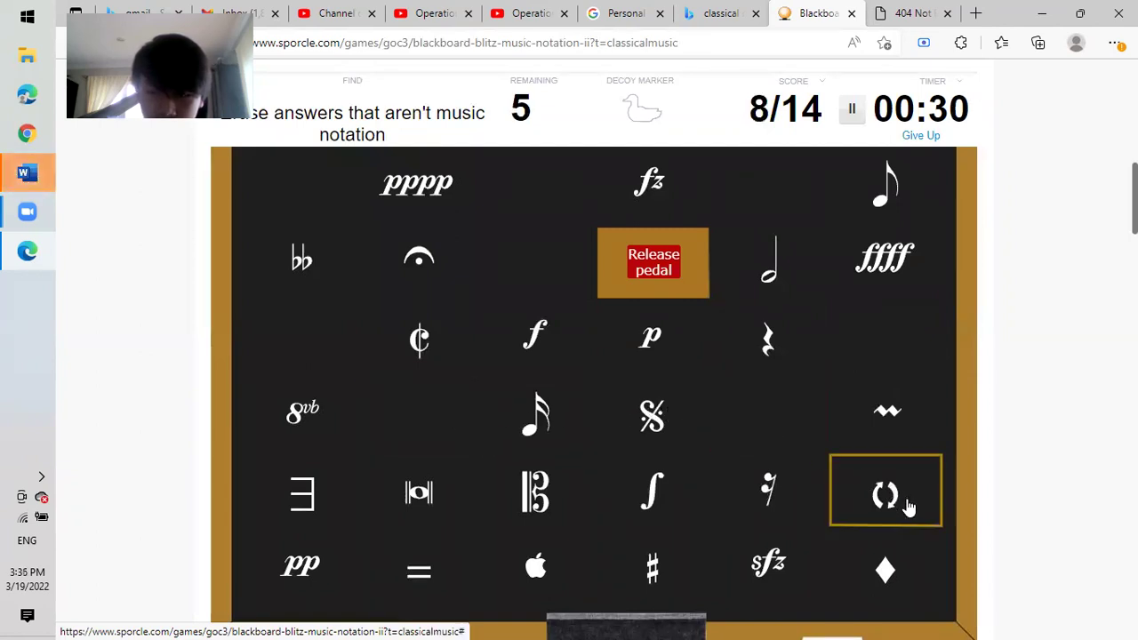
left_click(907, 506)
left_click(884, 566)
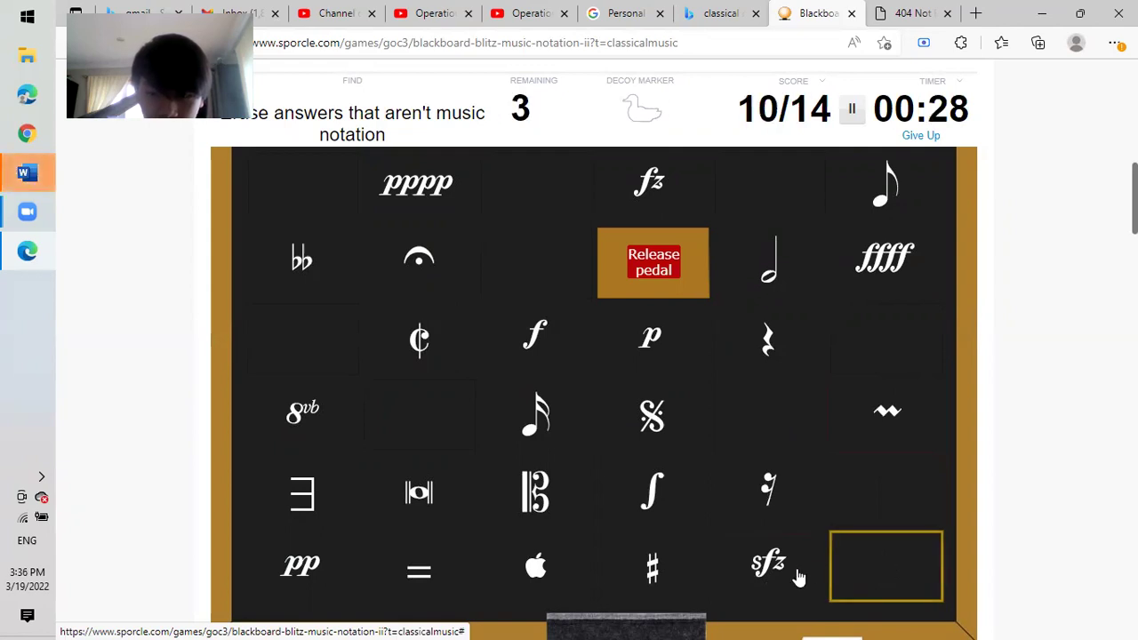
left_click(550, 585)
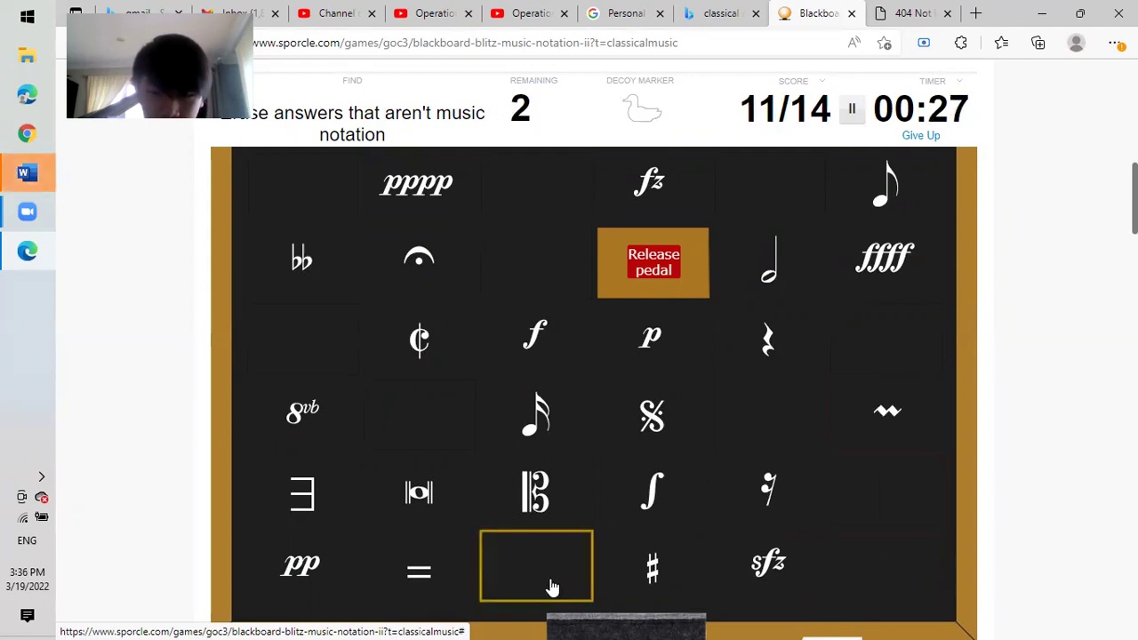
left_click(437, 586)
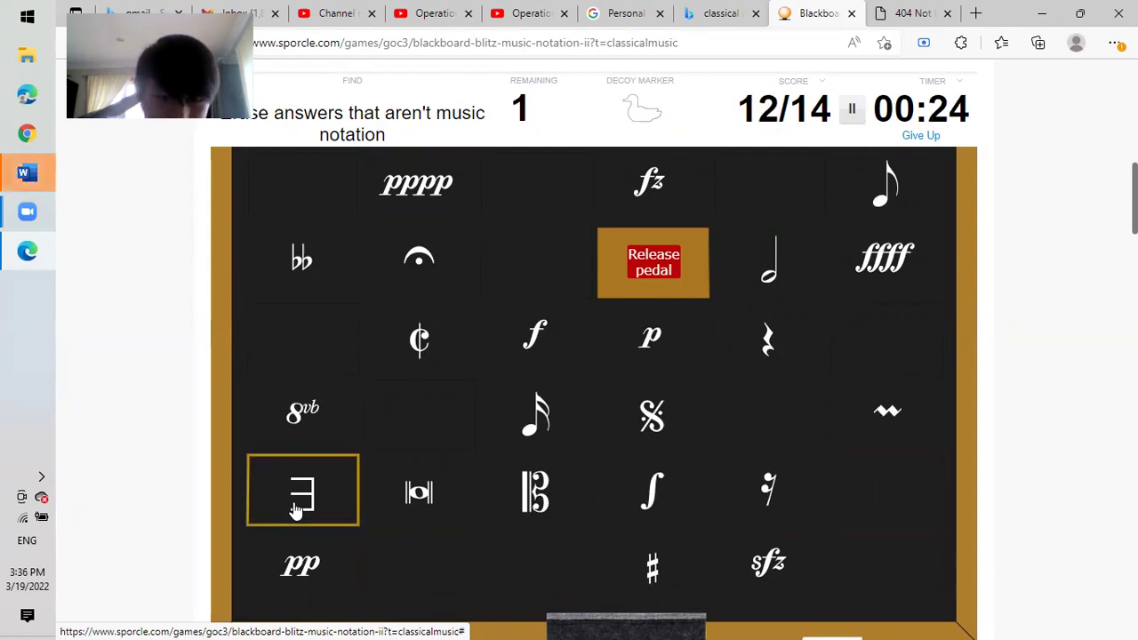
left_click(301, 509)
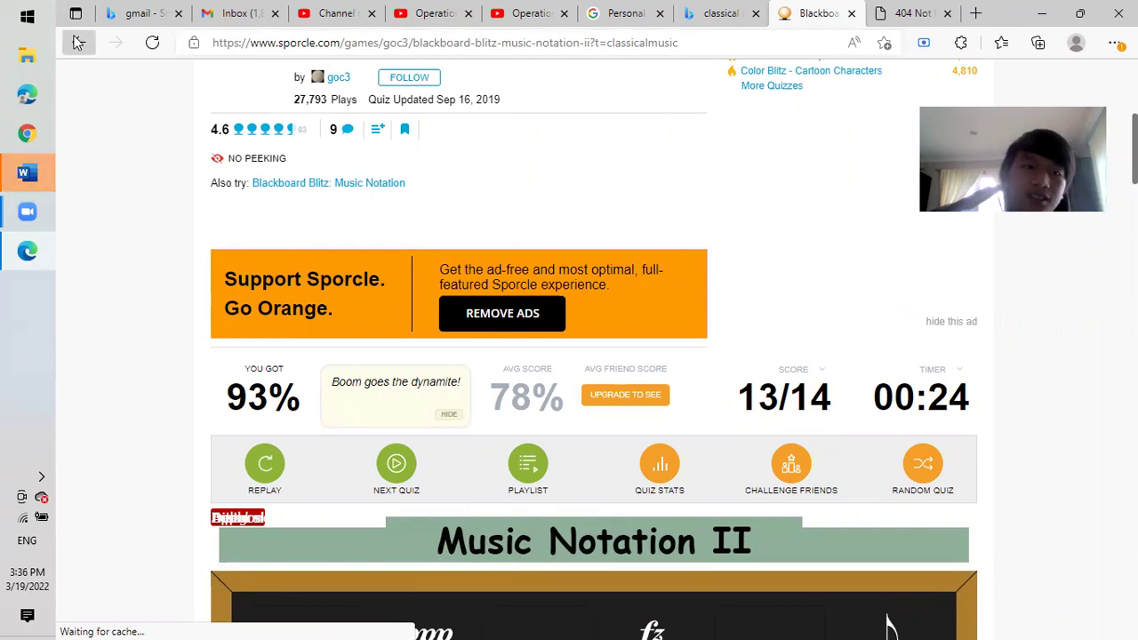
Go back to the Classical Music Trivia Quizzes list.
left_click(78, 41)
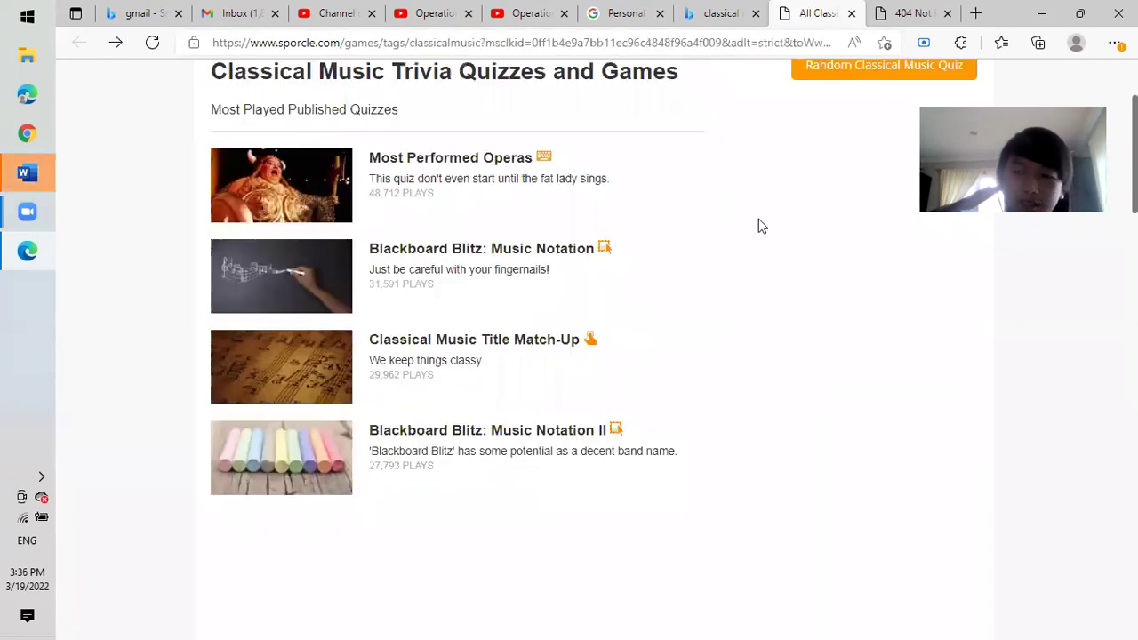
Open the 'Classical composers' quiz from the All Quizzes table.
scroll(757, 223, "down", 5)
scroll(1106, 347, "down", 2)
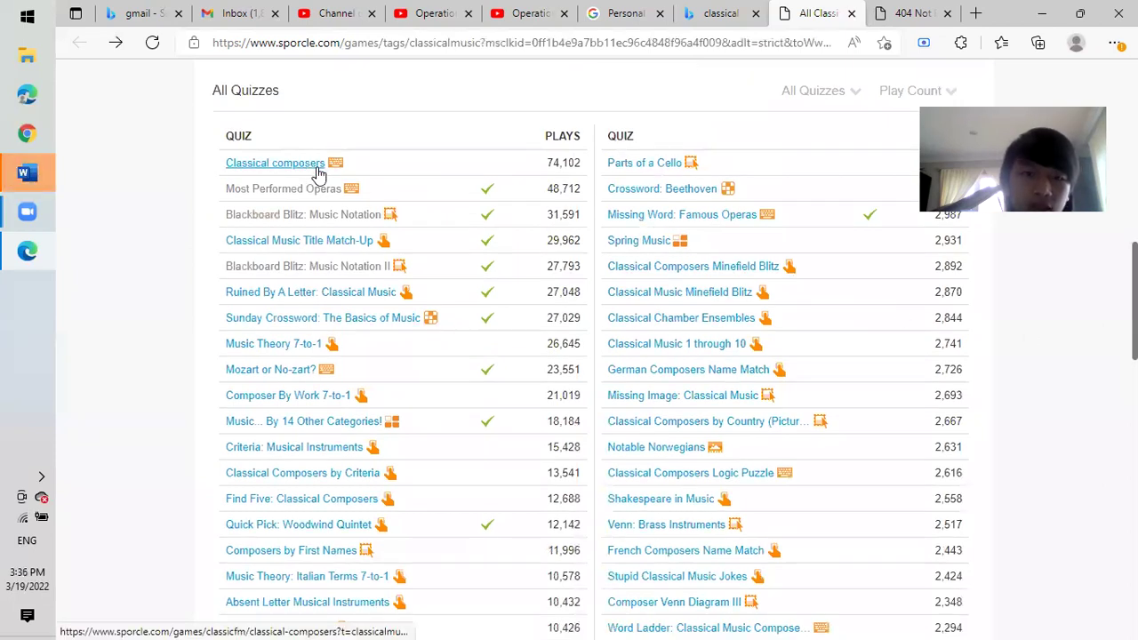
left_click(317, 168)
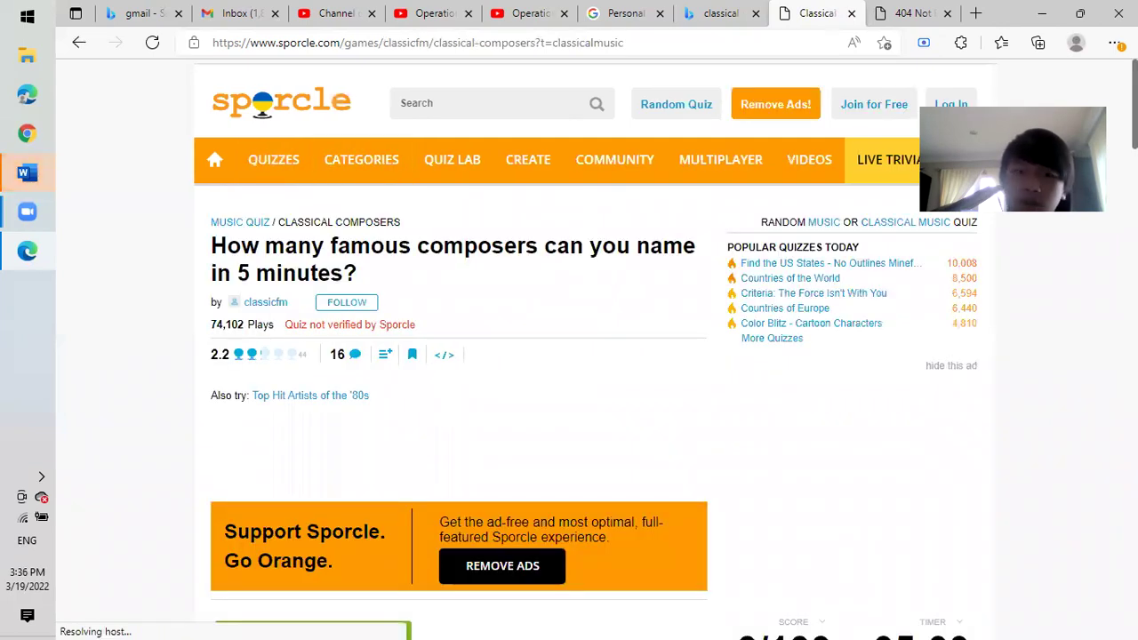
Start the 5-minute composers quiz with PLAY QUIZ.
scroll(747, 113, "down", 6)
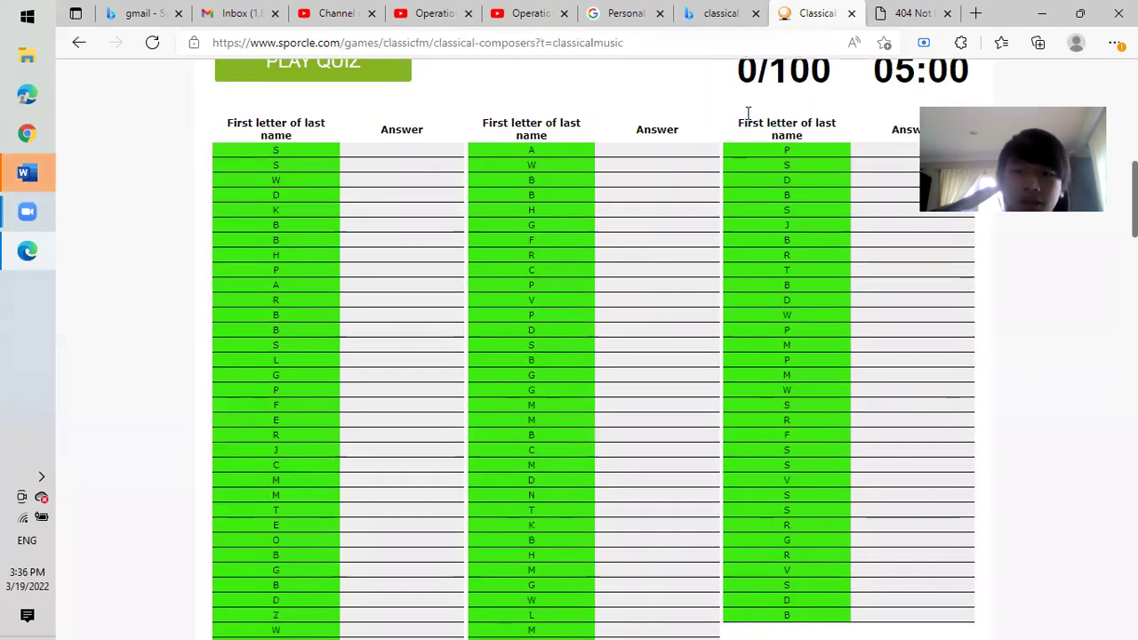
scroll(827, 132, "up", 1)
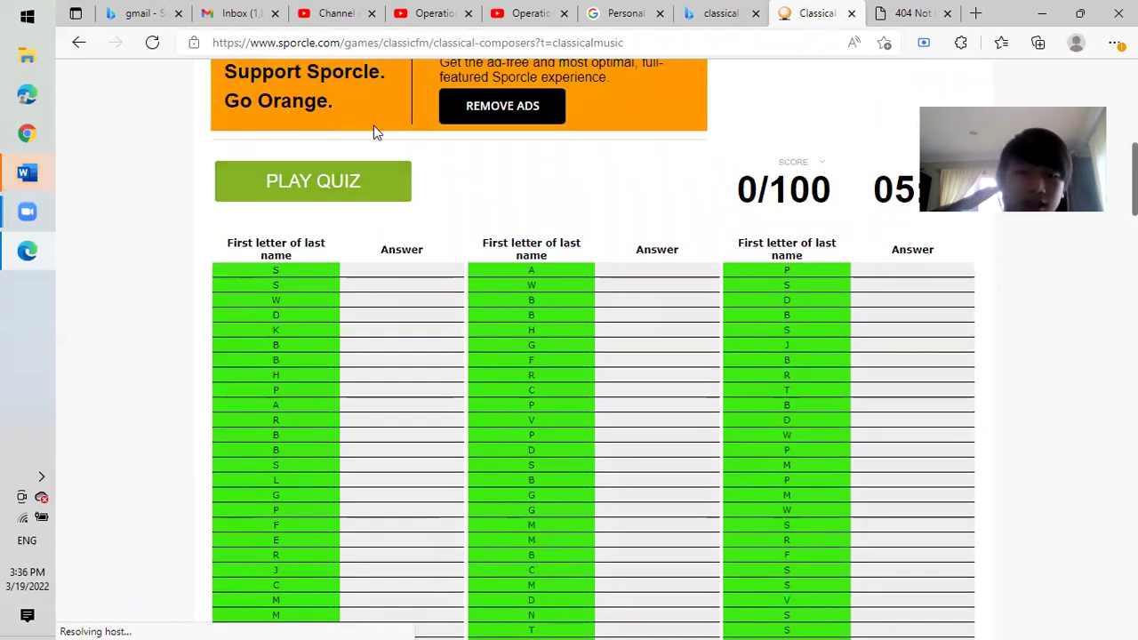
left_click(353, 192)
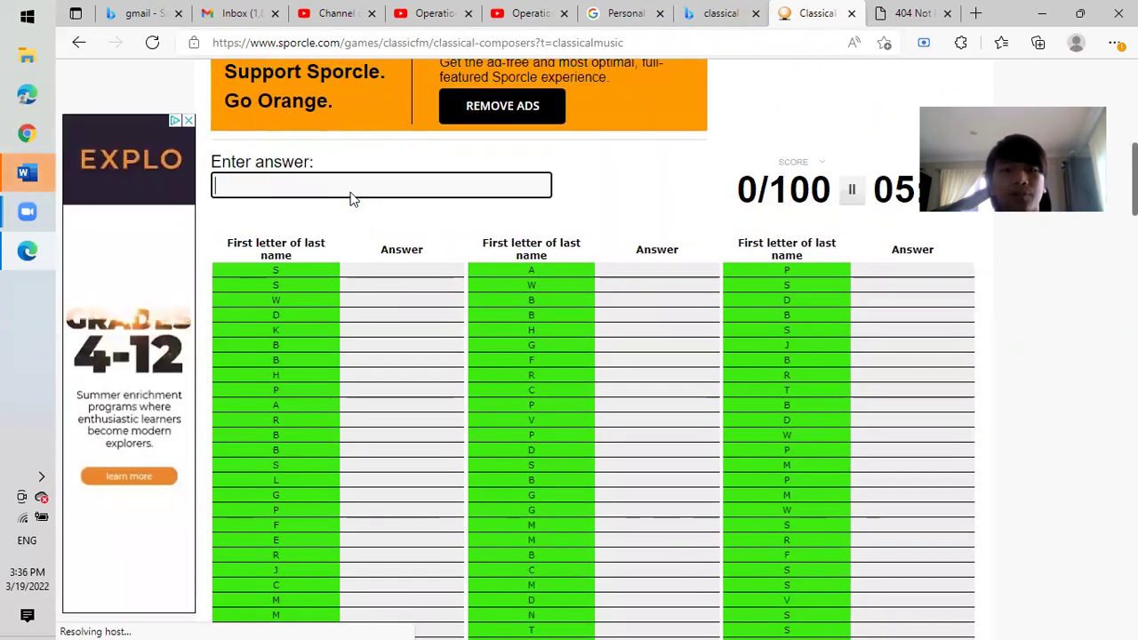
type("Shostakovich")
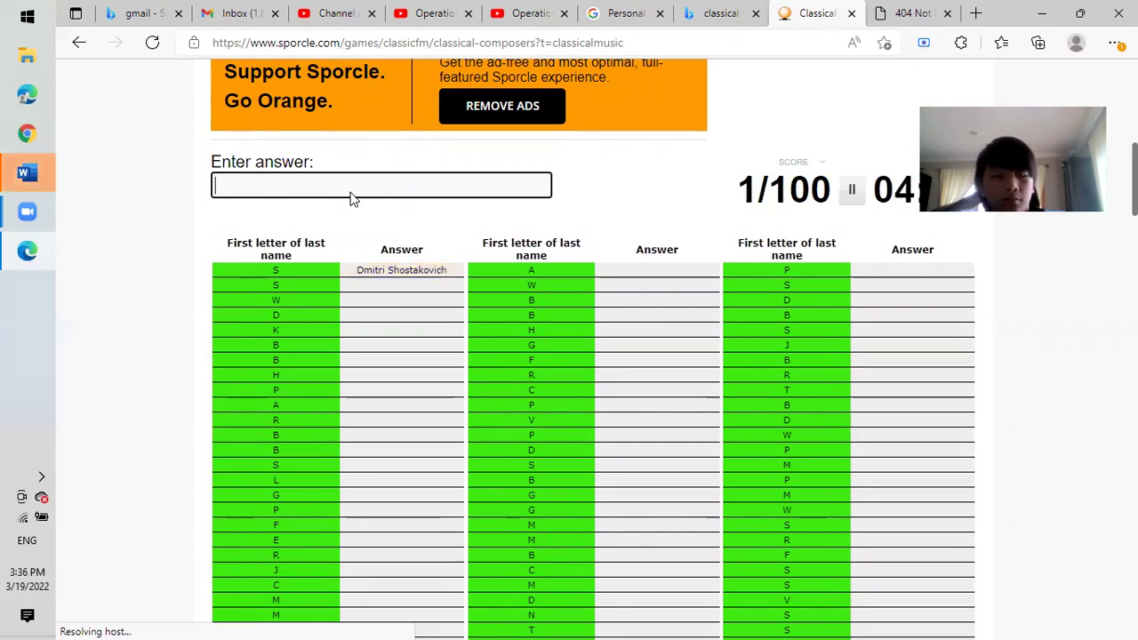
type("Beethoven")
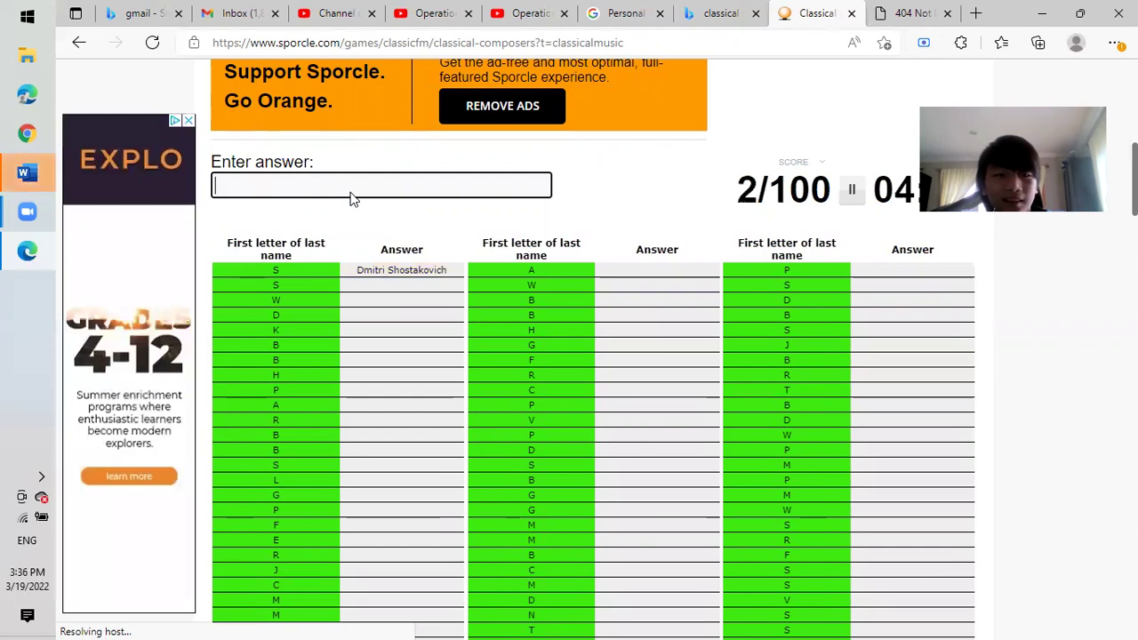
type("part")
key("BackSpace")
key("BackSpace")
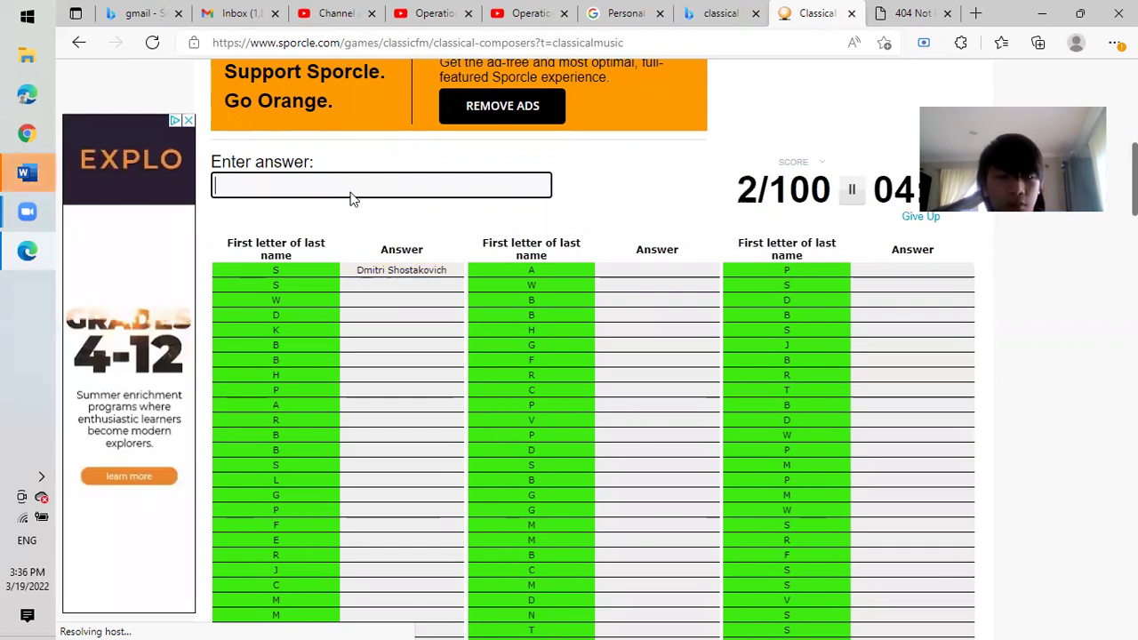
type("hand")
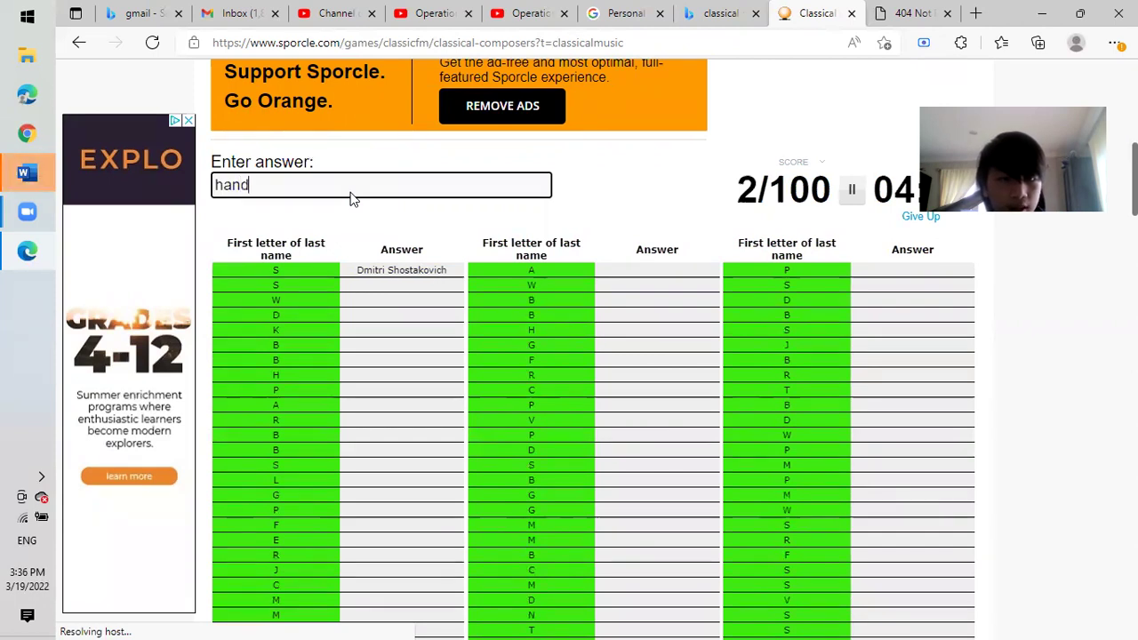
type("elhaydn")
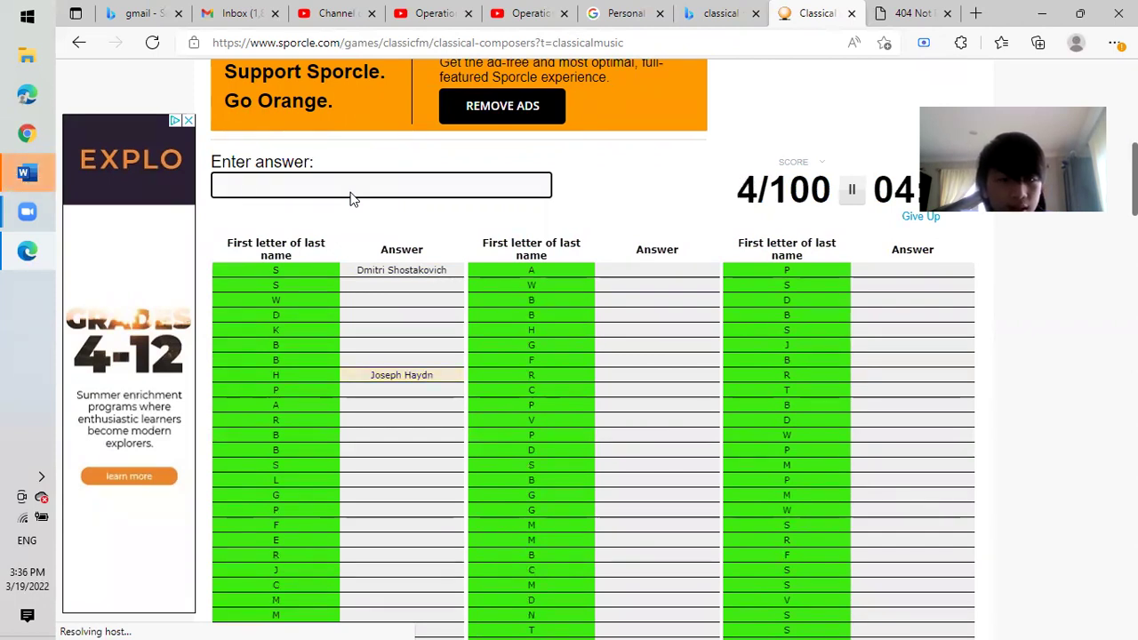
type("s")
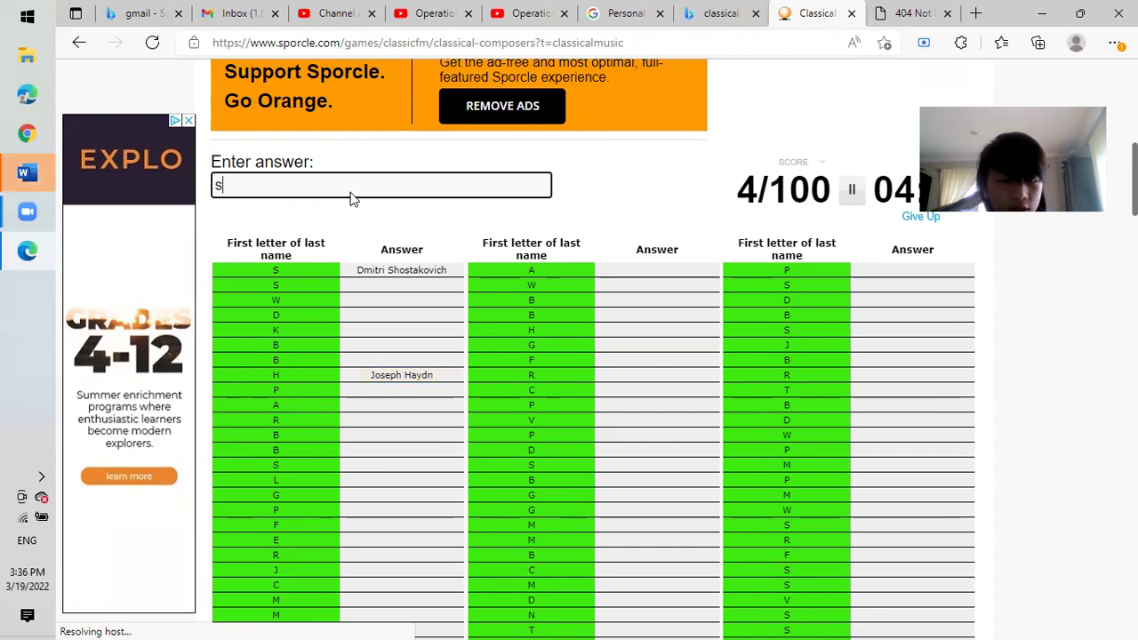
type("choenberg")
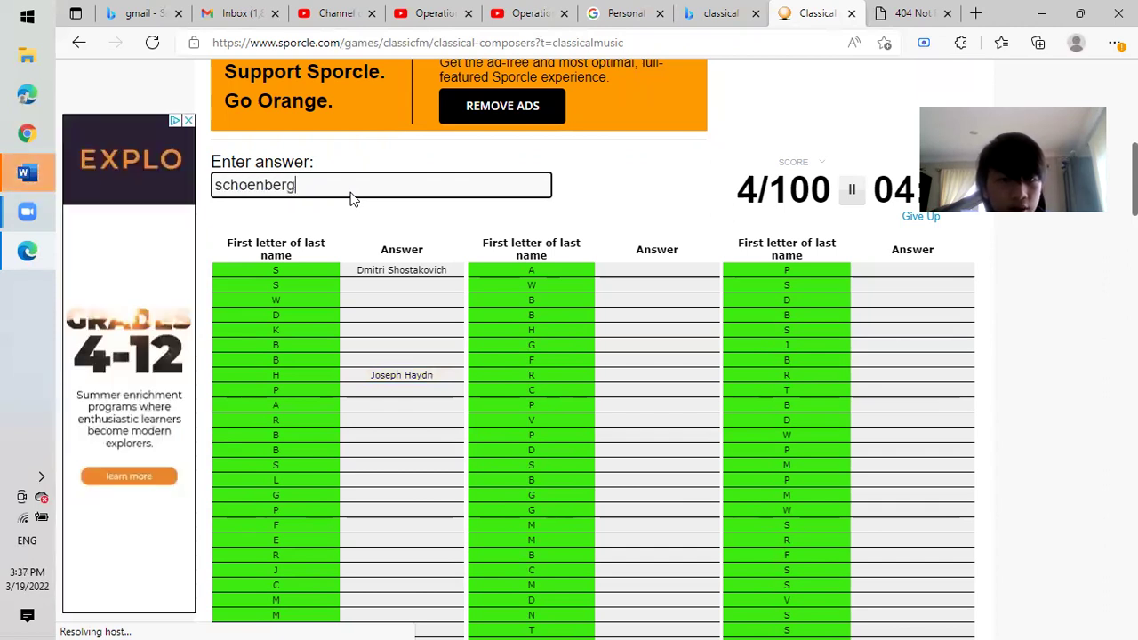
key("BackSpace")
key("BackSpace")
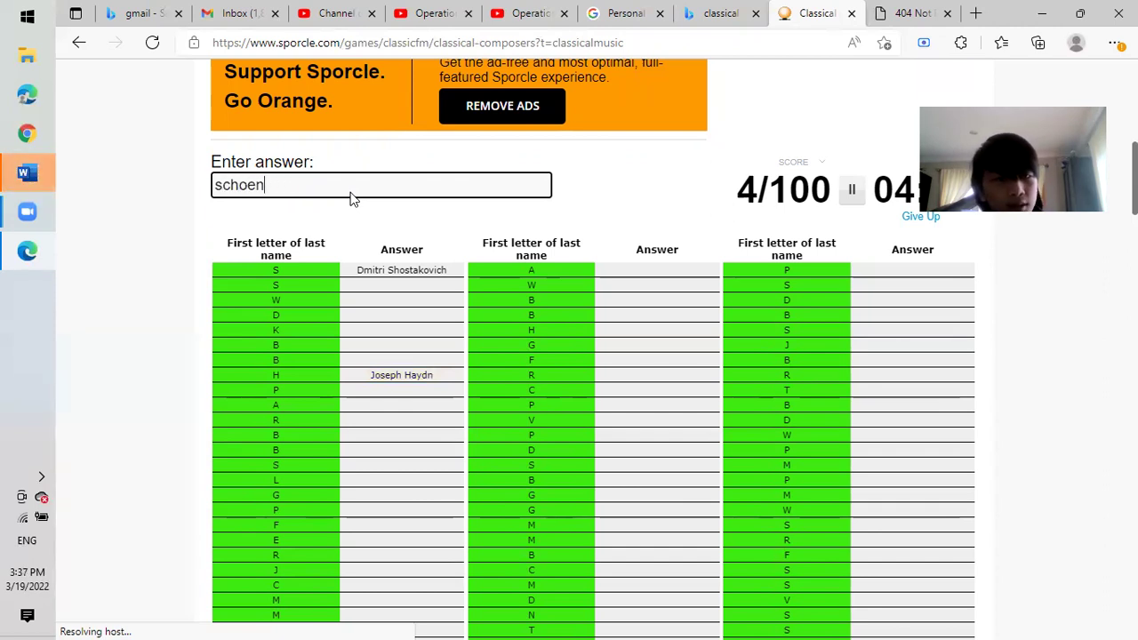
key("BackSpace")
key("BackSpace")
key("BackSpace")
key("BackSpace")
key("BackSpace")
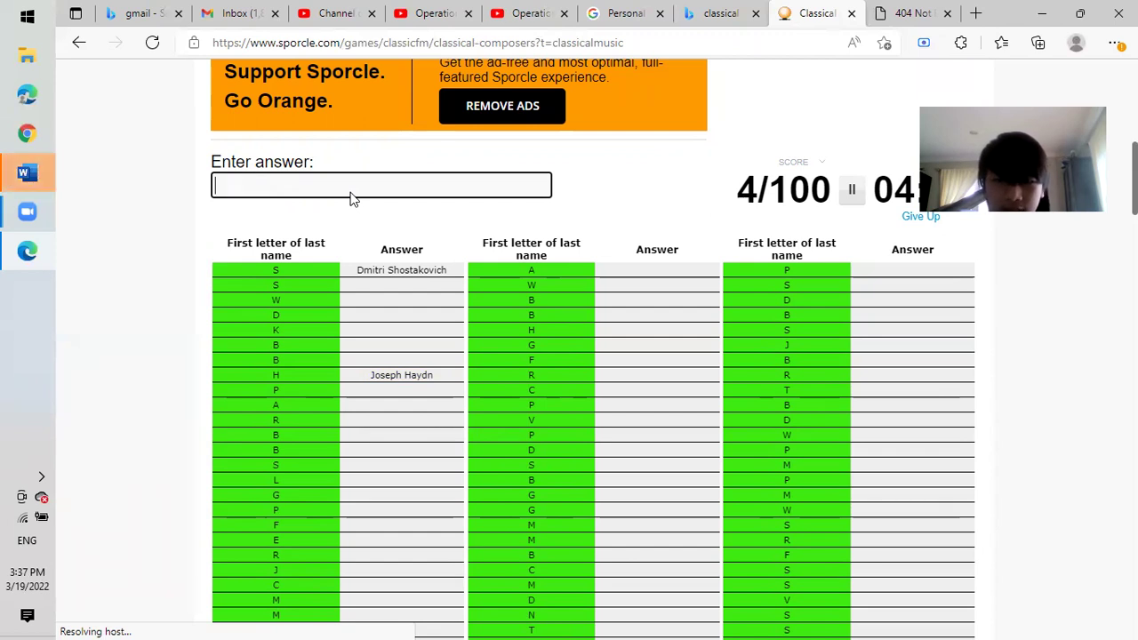
type("pycc")
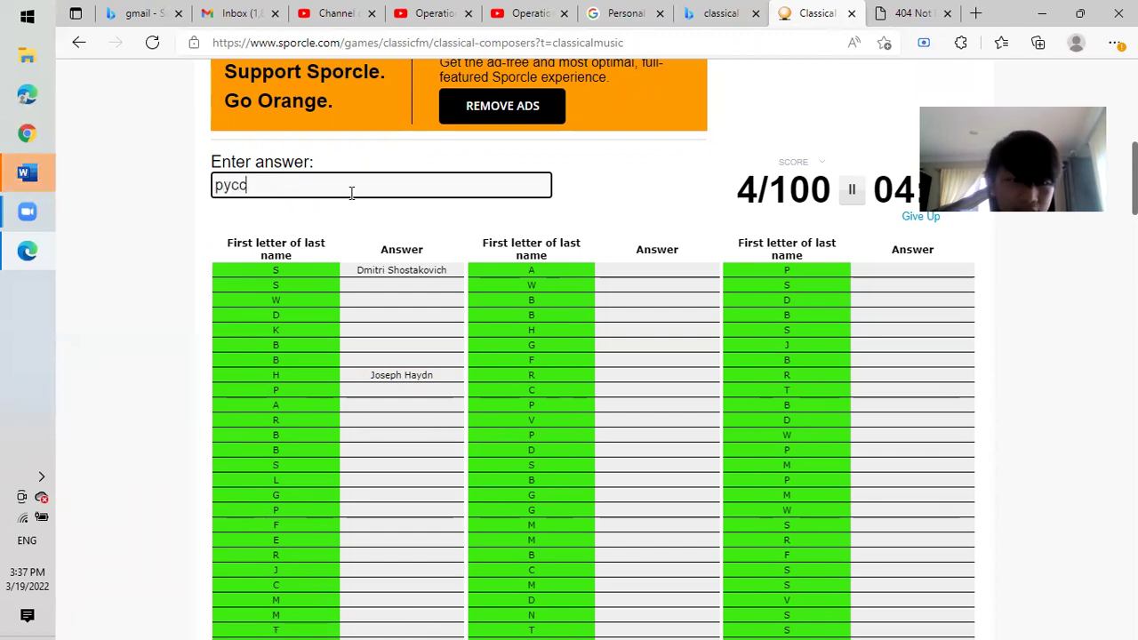
type("ini")
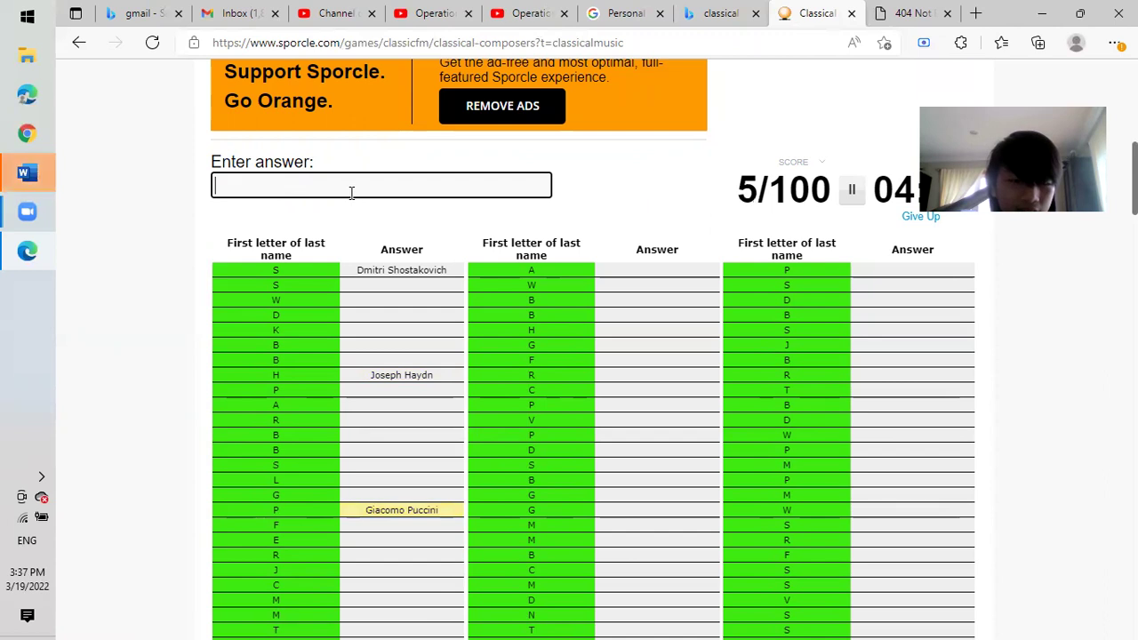
type("purcellrom")
type("umeu")
key("BackSpace")
type("au")
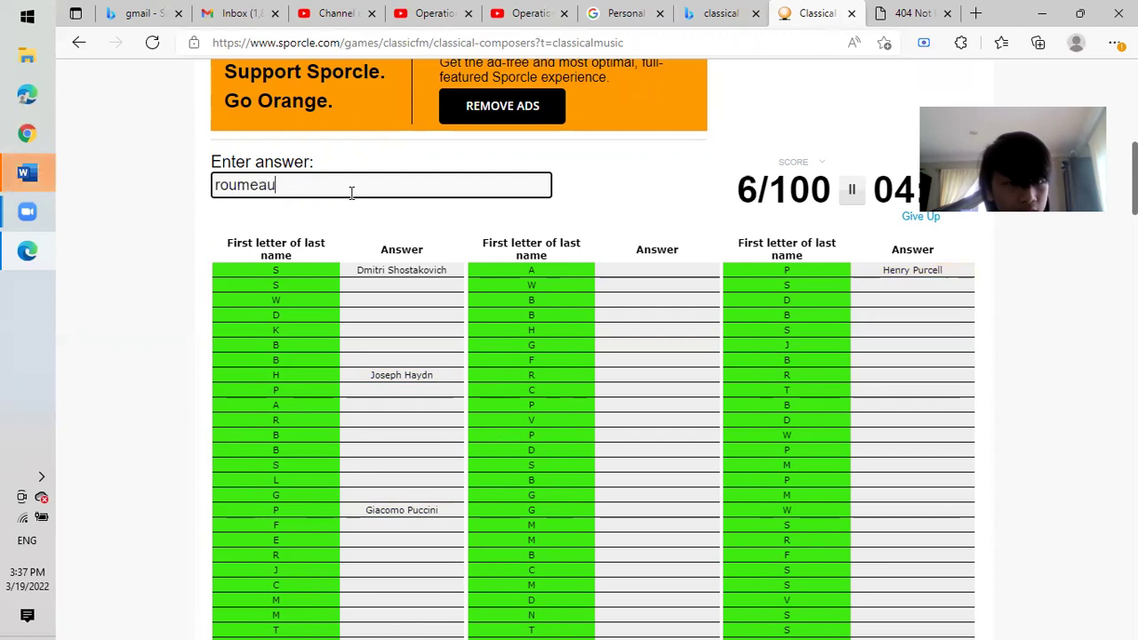
key("BackSpace")
key("BackSpace")
key("BackSpace")
type("au")
key("BackSpace")
key("BackSpace")
key("BackSpace")
key("BackSpace")
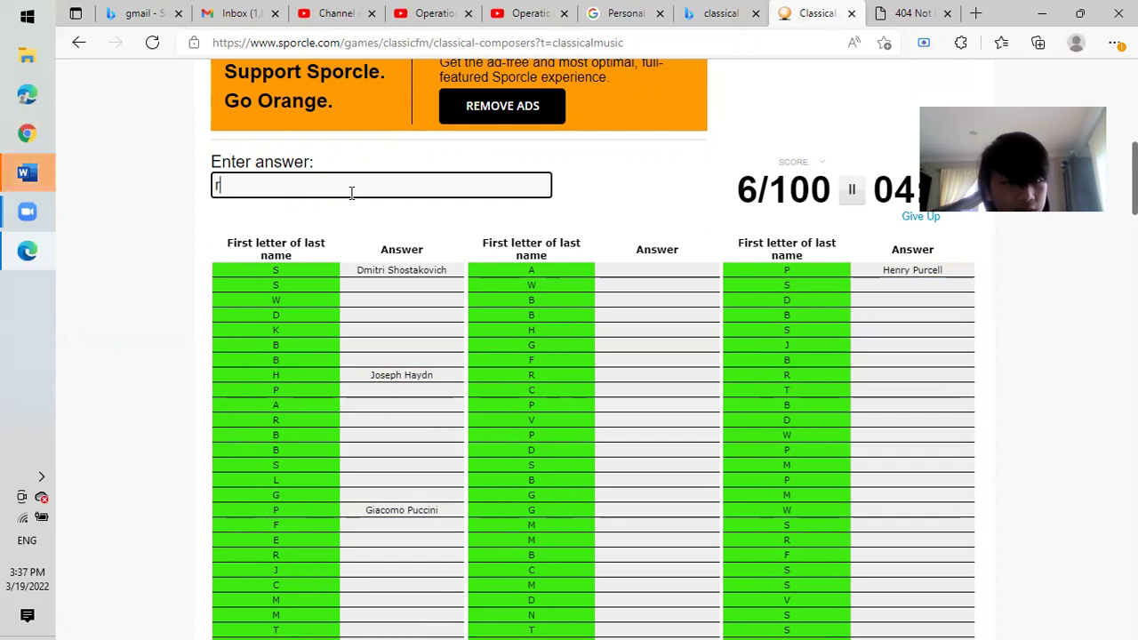
type("rouss")
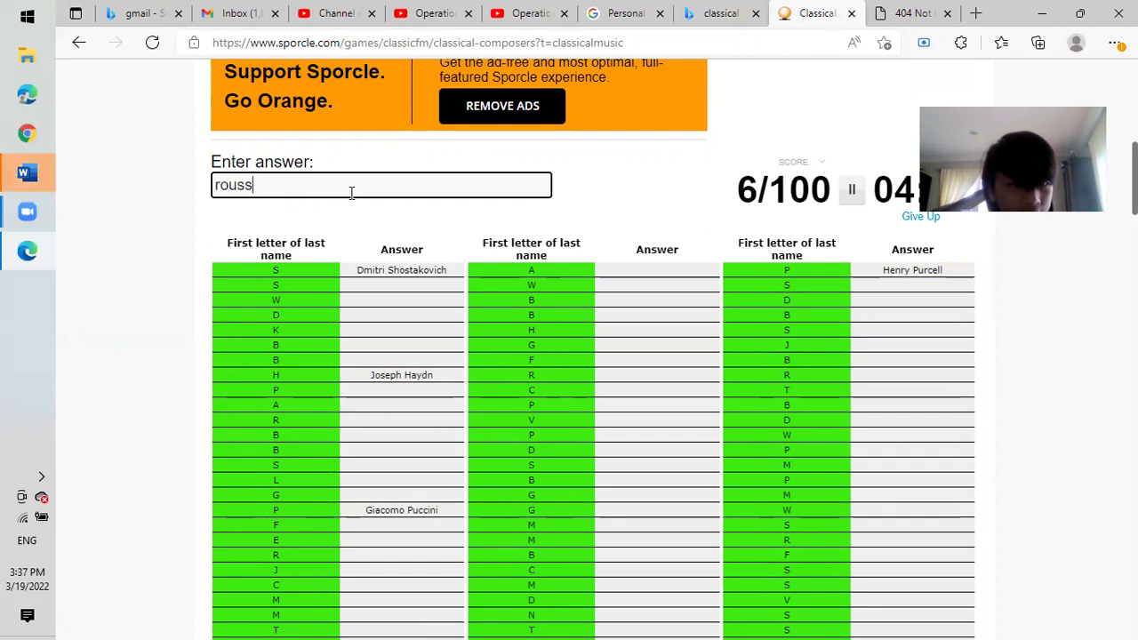
type("ell")
key("BackSpace")
key("BackSpace")
type("s")
key("BackSpace")
key("BackSpace")
type("sell")
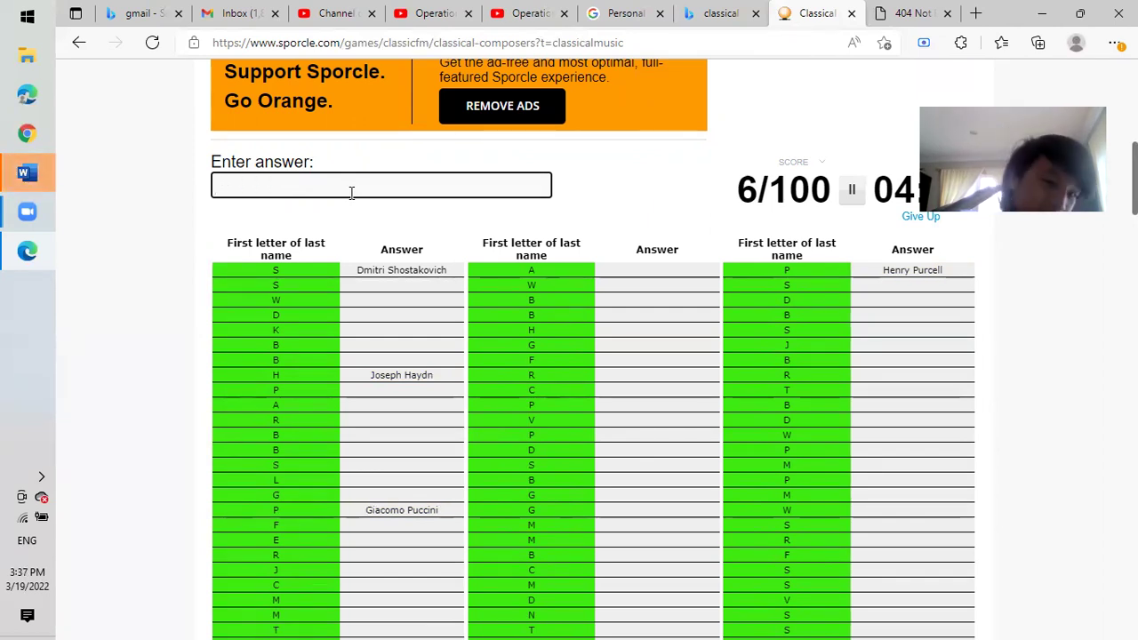
type("bartok")
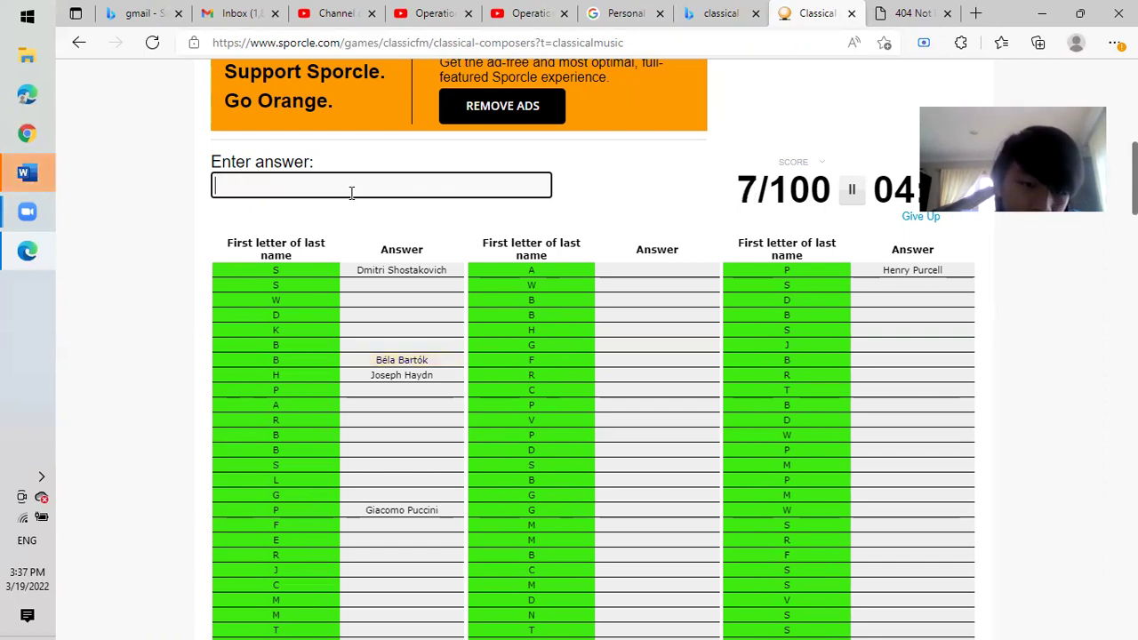
type("bruch")
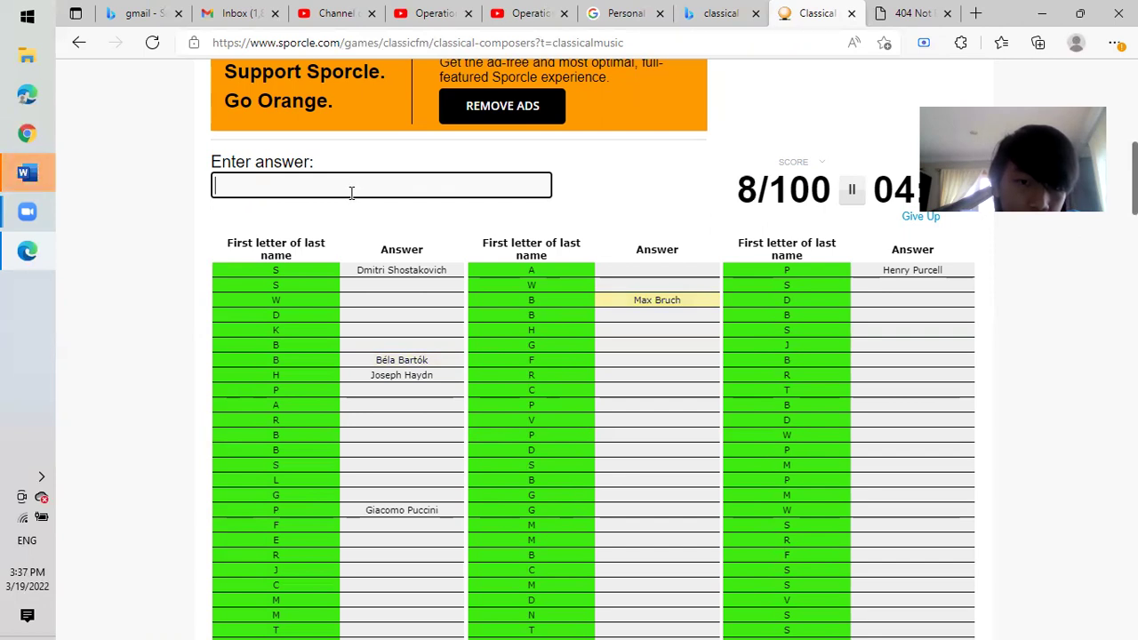
type("brucke")
Enter Bruckner, Barber, Wagner, Rossini, Glass, Ravel, Chopin and Liszt, fixing typos.
key("BackSpace")
type("nerbarber")
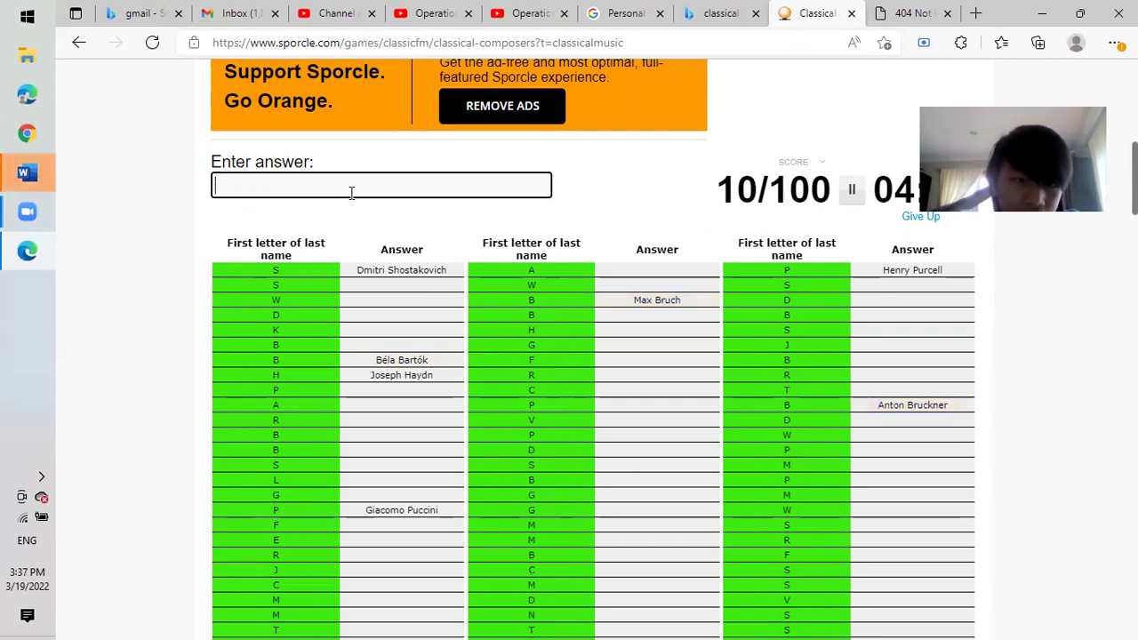
type("wa")
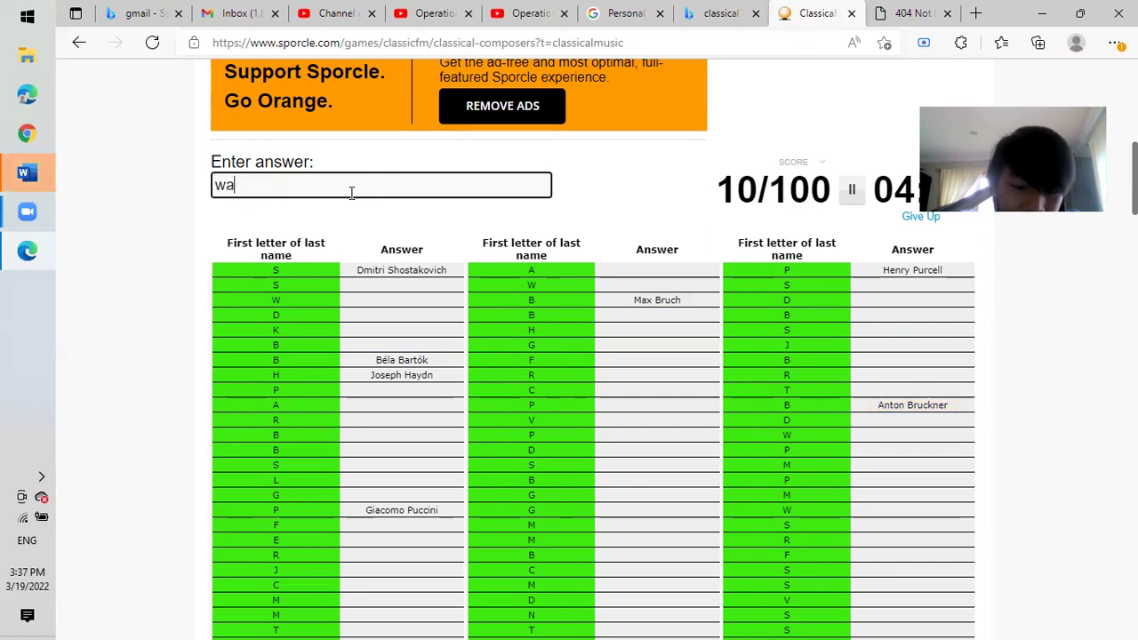
type("gnerrossinglassrav")
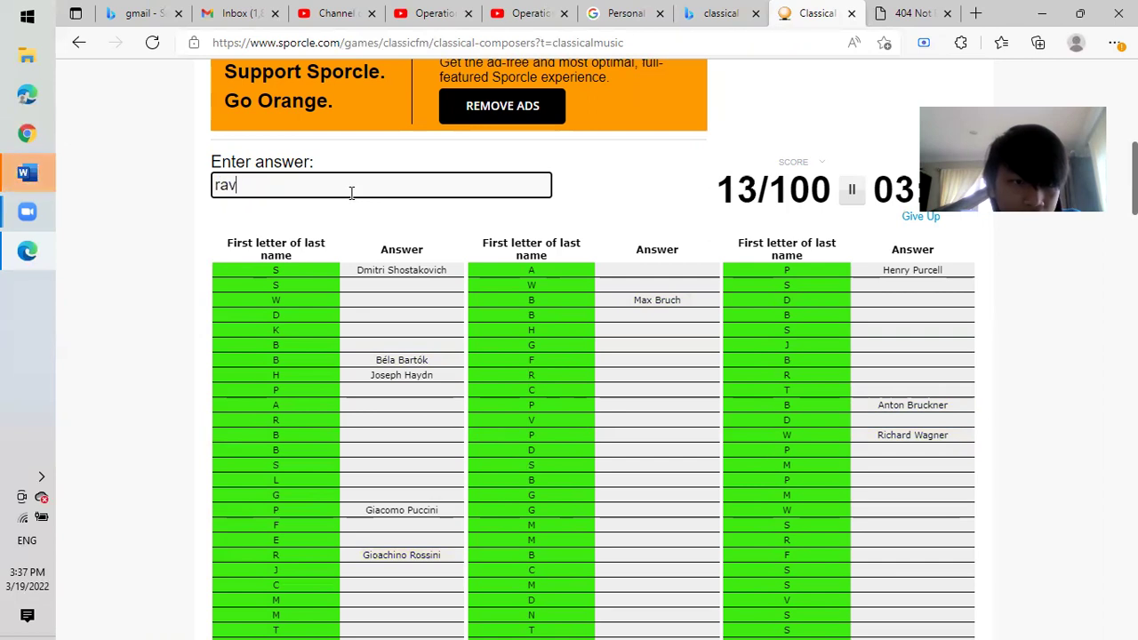
type("elchopinliszy")
key("BackSpace")
key("BackSpace")
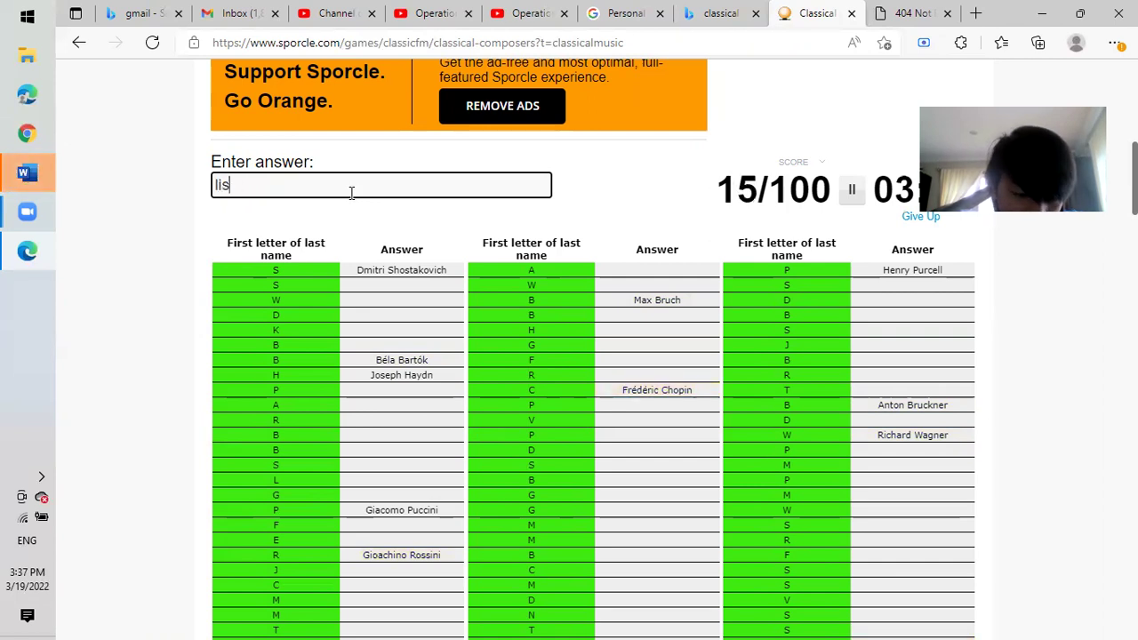
type("zt")
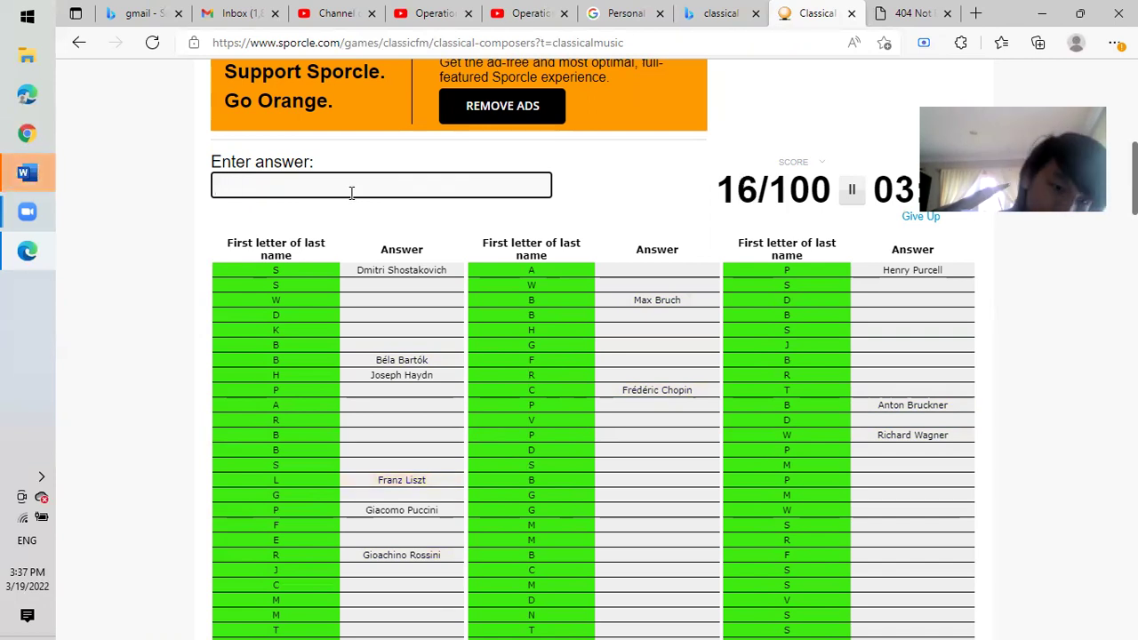
type("gr")
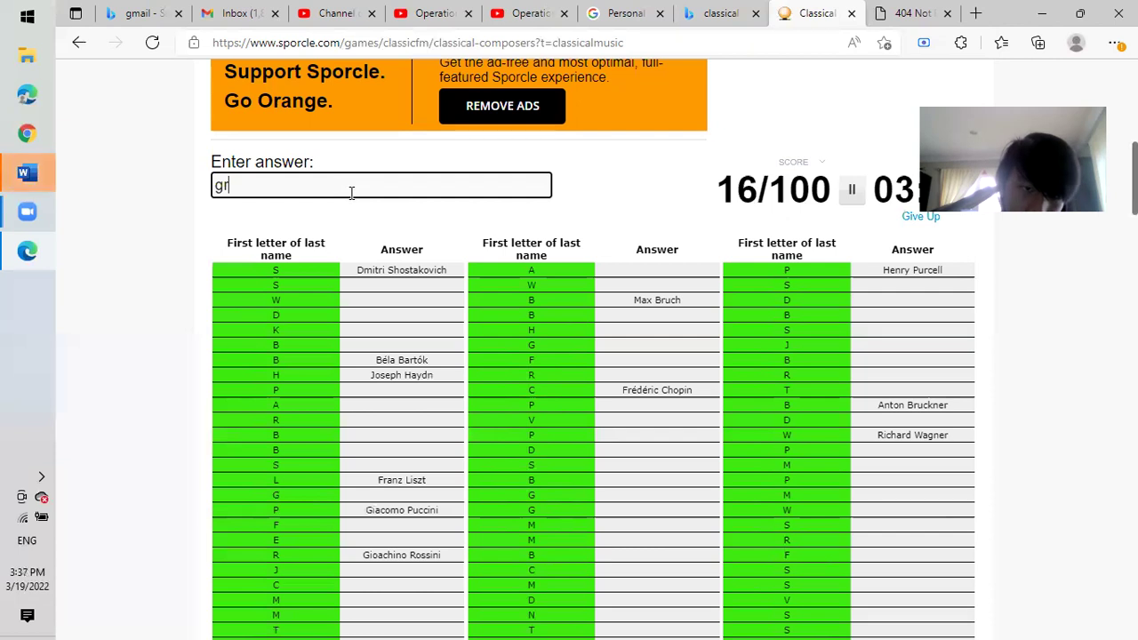
type("eigg")
Try several spellings of Grieg, then clear the unaccepted answer.
key("BackSpace")
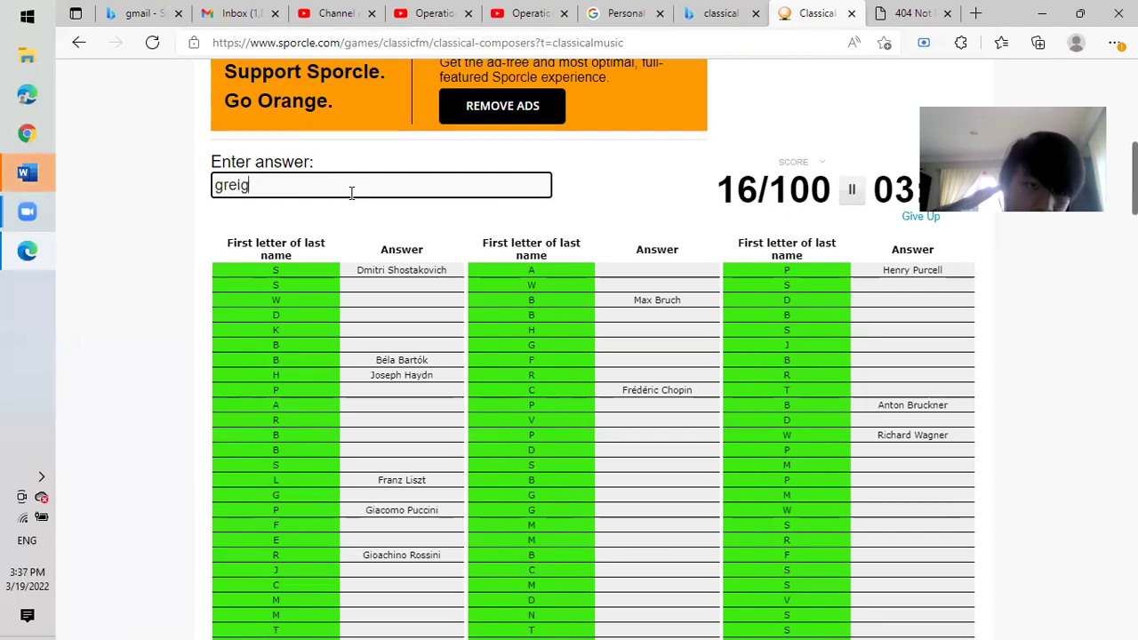
key("BackSpace")
key("BackSpace")
key("BackSpace")
key("BackSpace")
type("greg")
key("BackSpace")
key("BackSpace")
type("ieg")
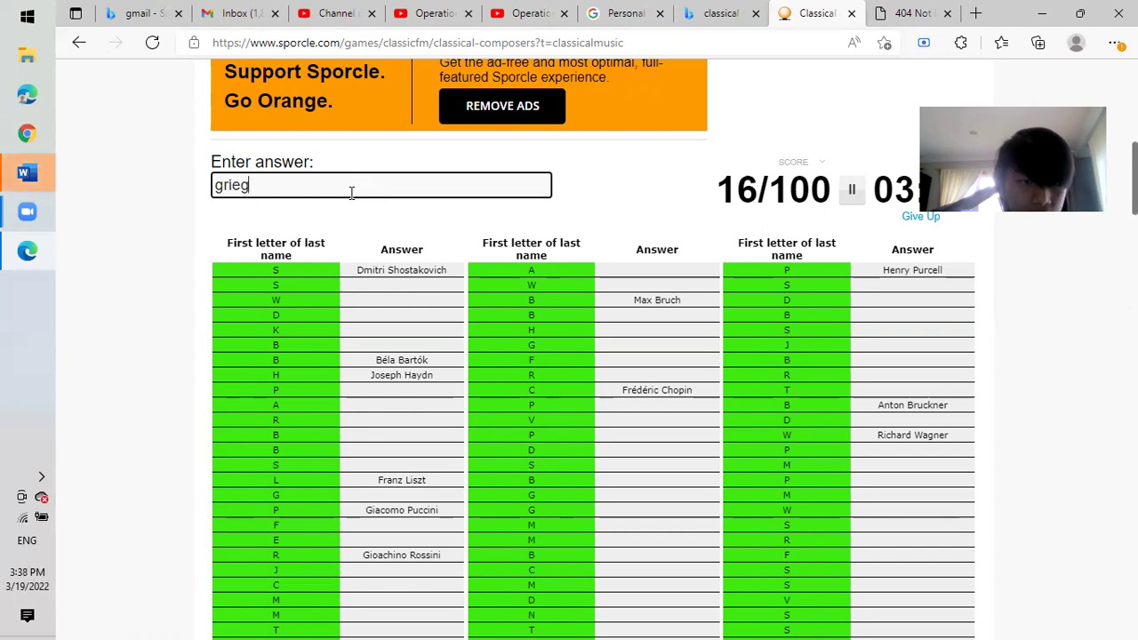
key("BackSpace")
key("BackSpace")
key("BackSpace")
key("BackSpace")
key("BackSpace")
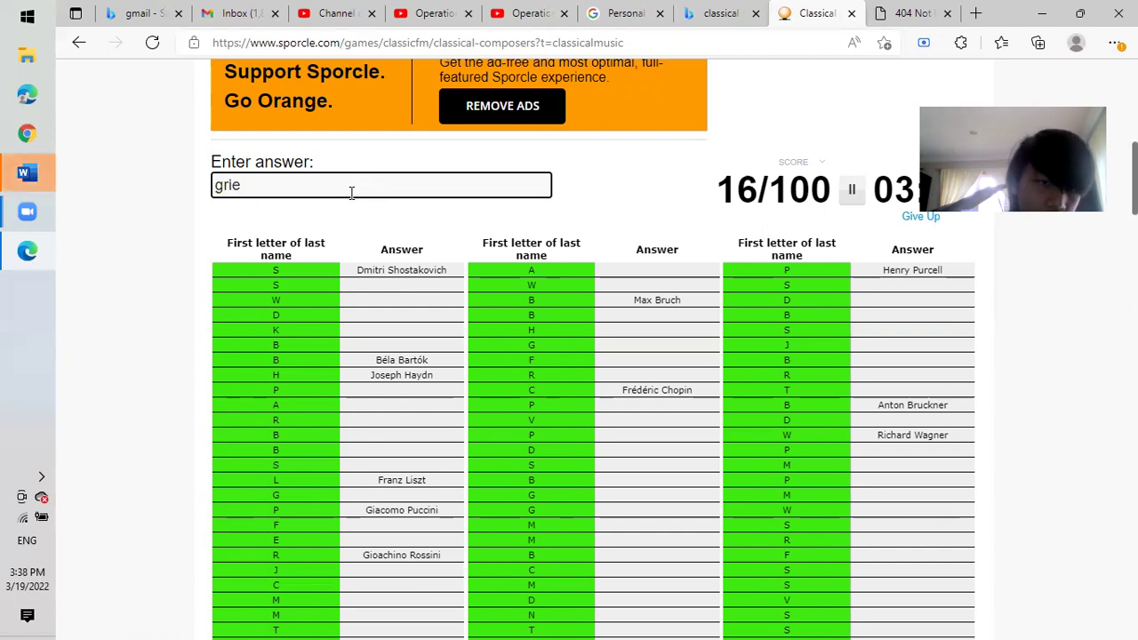
Guess Gershwin, Sorabji, Korngold, Walton and Stamitz, clearing rejected entries.
type("ger")
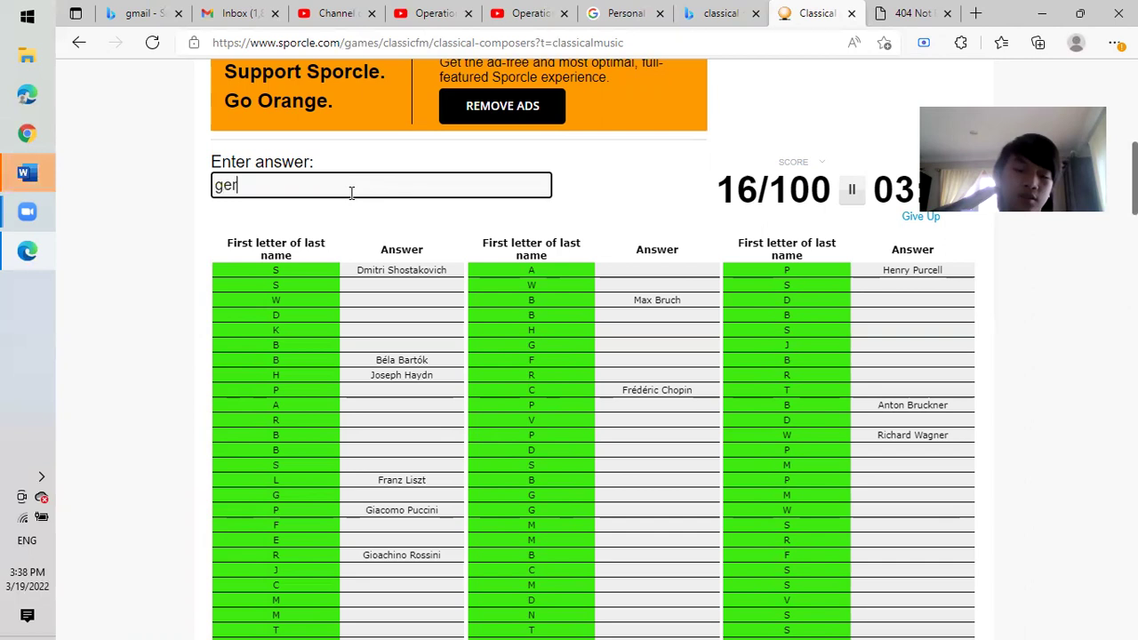
type("shwinsorb")
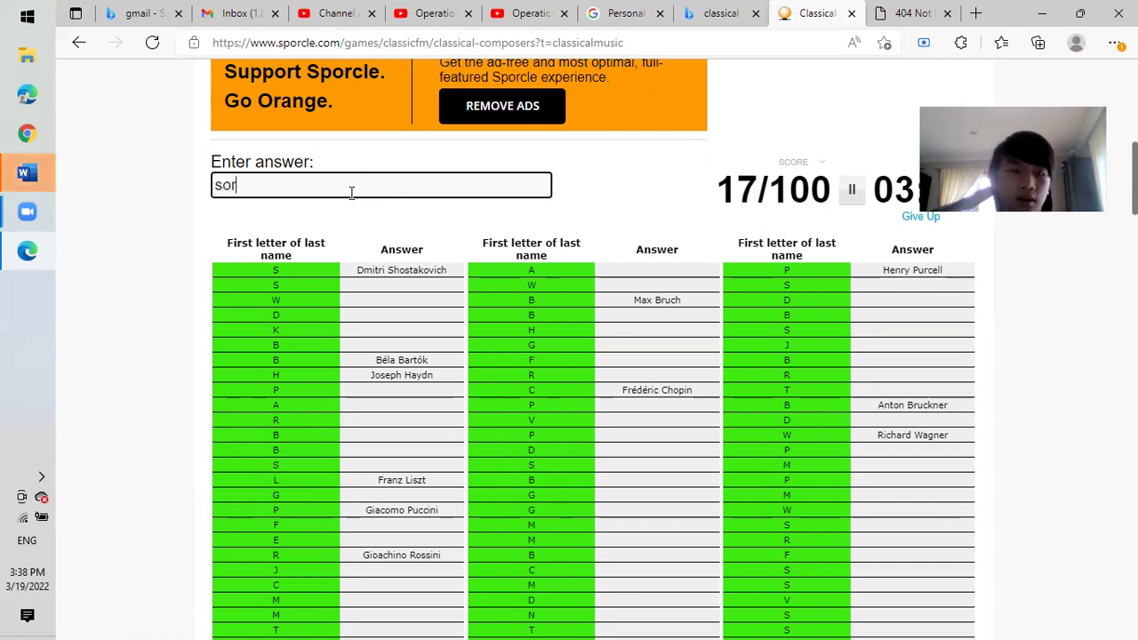
key("BackSpace")
type("abj")
key("BackSpace")
key("BackSpace")
key("BackSpace")
key("BackSpace")
key("BackSpace")
key("BackSpace")
type("kornog")
key("BackSpace")
key("BackSpace")
type("gold")
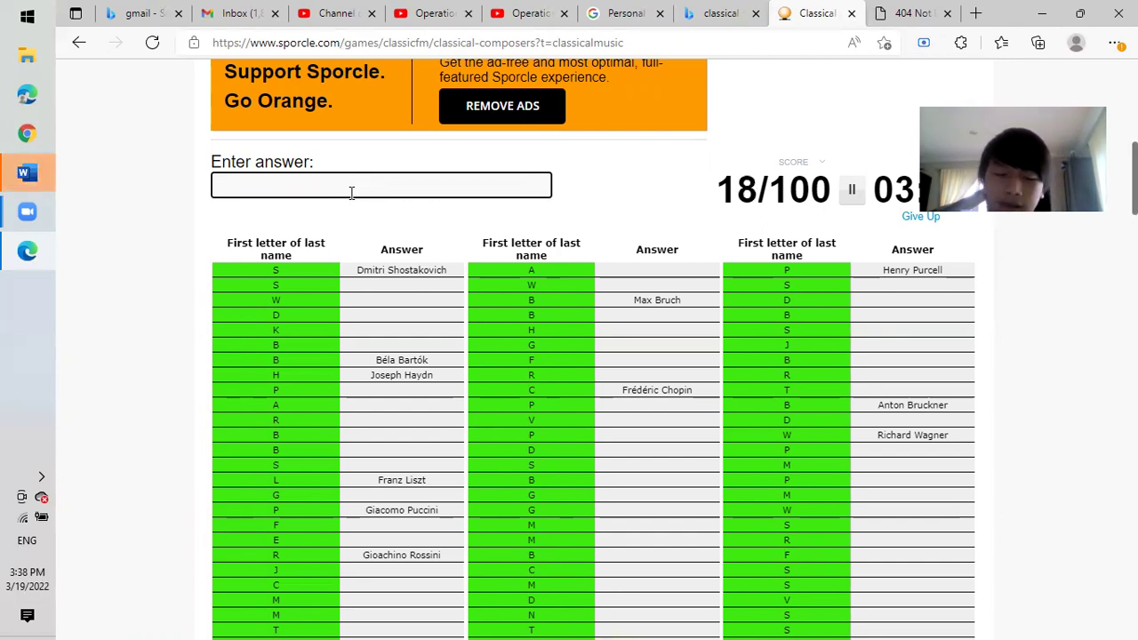
type("walton")
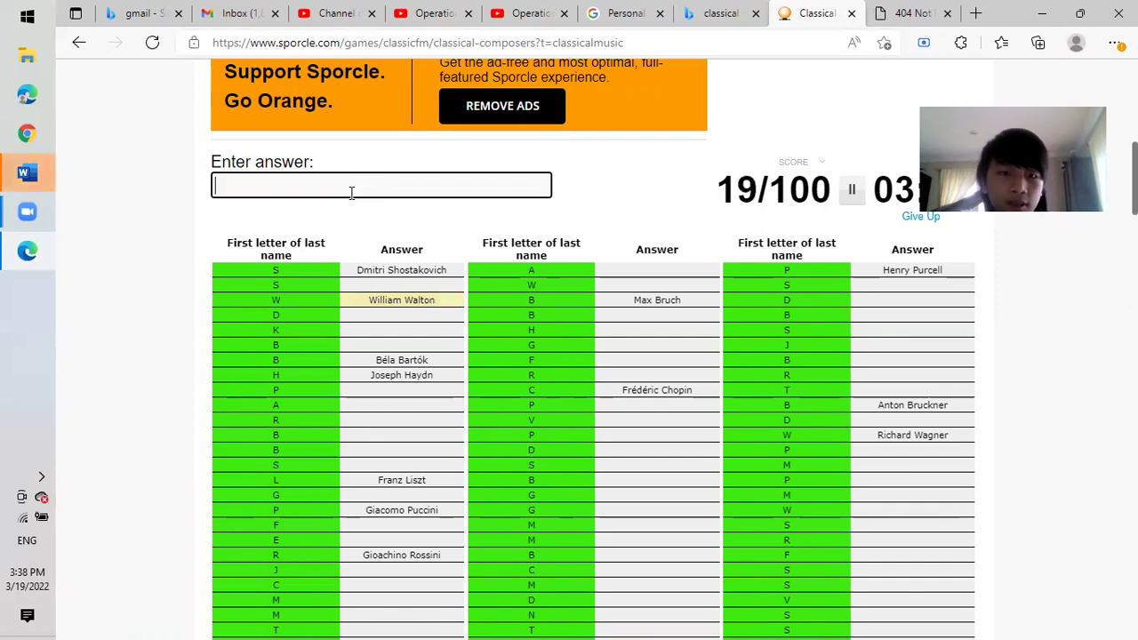
type("stamt")
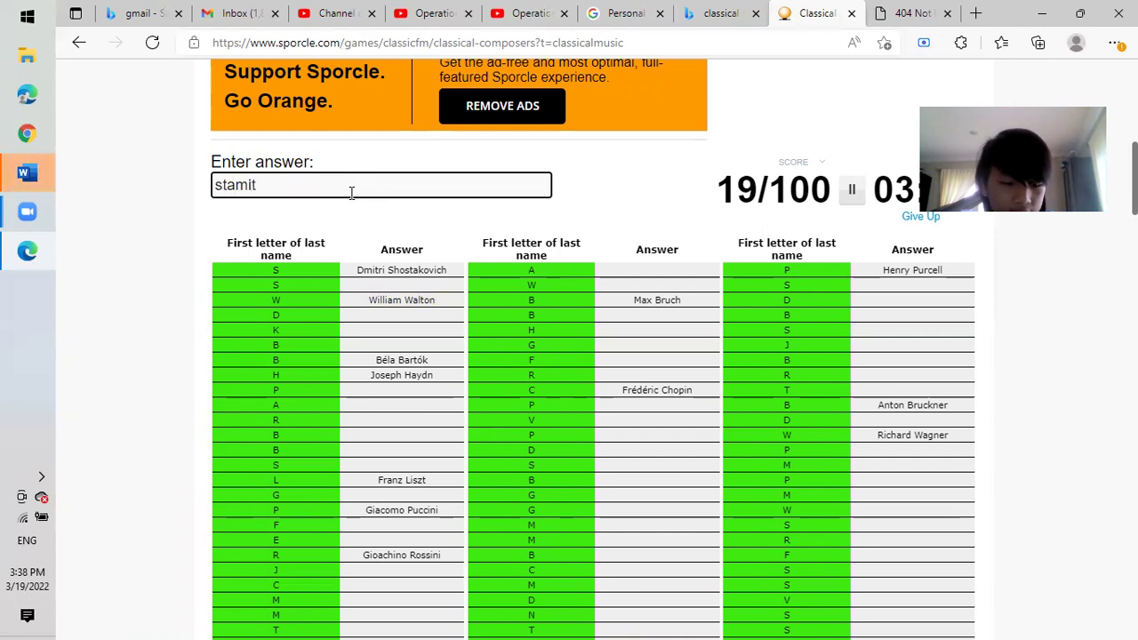
key("BackSpace")
key("BackSpace")
key("BackSpace")
key("BackSpace")
key("BackSpace")
key("BackSpace")
key("BackSpace")
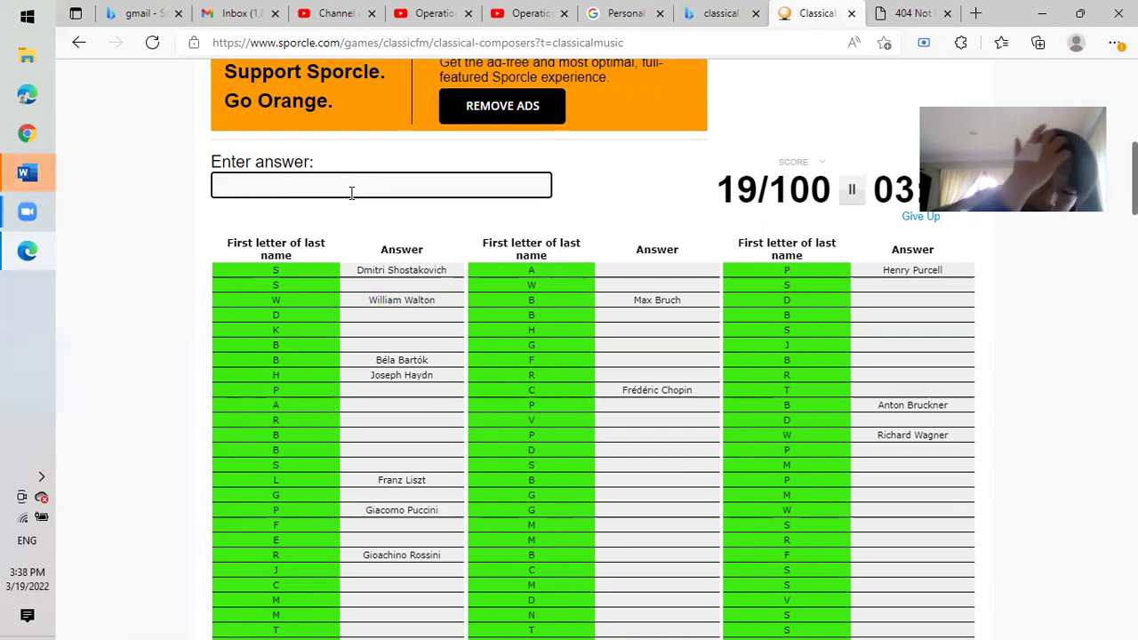
Enter Mendelssohn, Copland, Schumann and Schubert; try and clear Nielsen and Stockhausen.
type("Men")
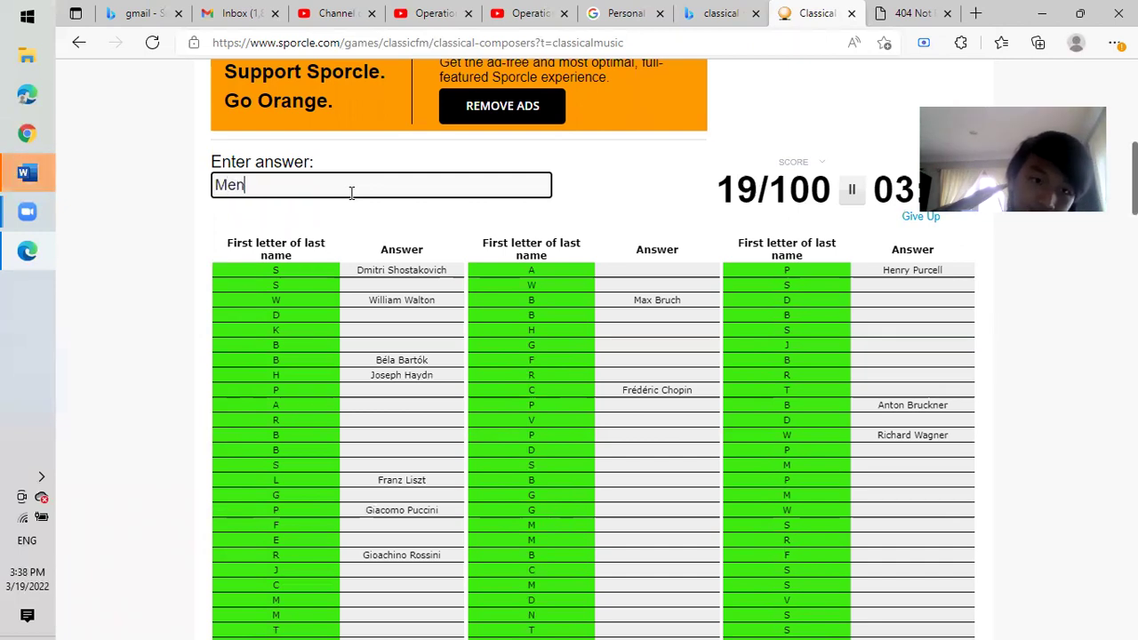
type("delssohn")
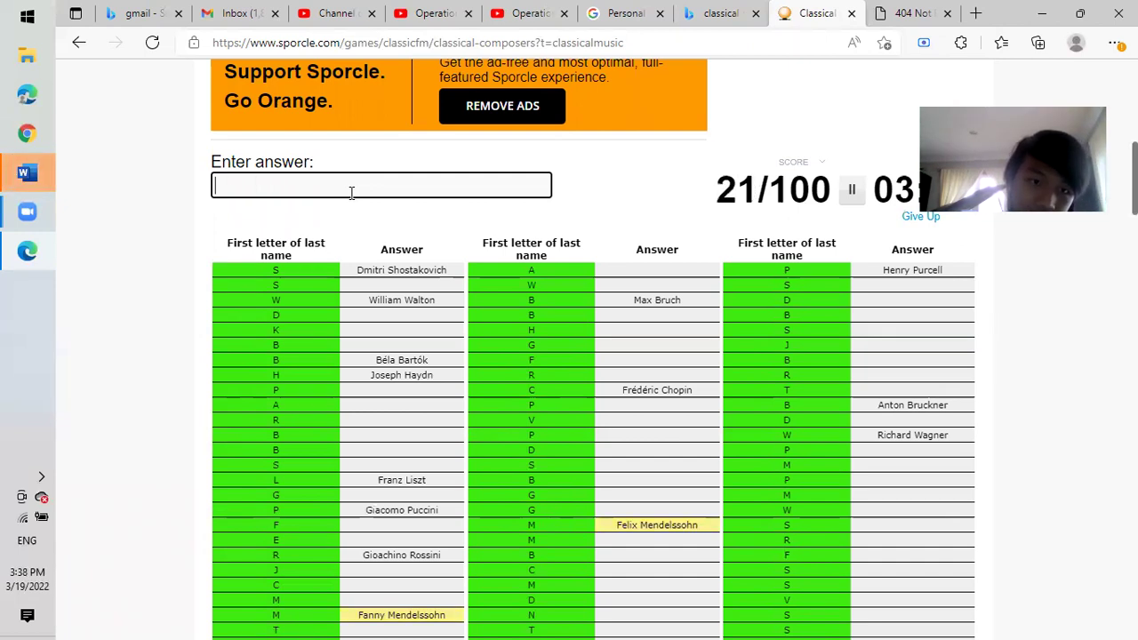
type("coplandschumann")
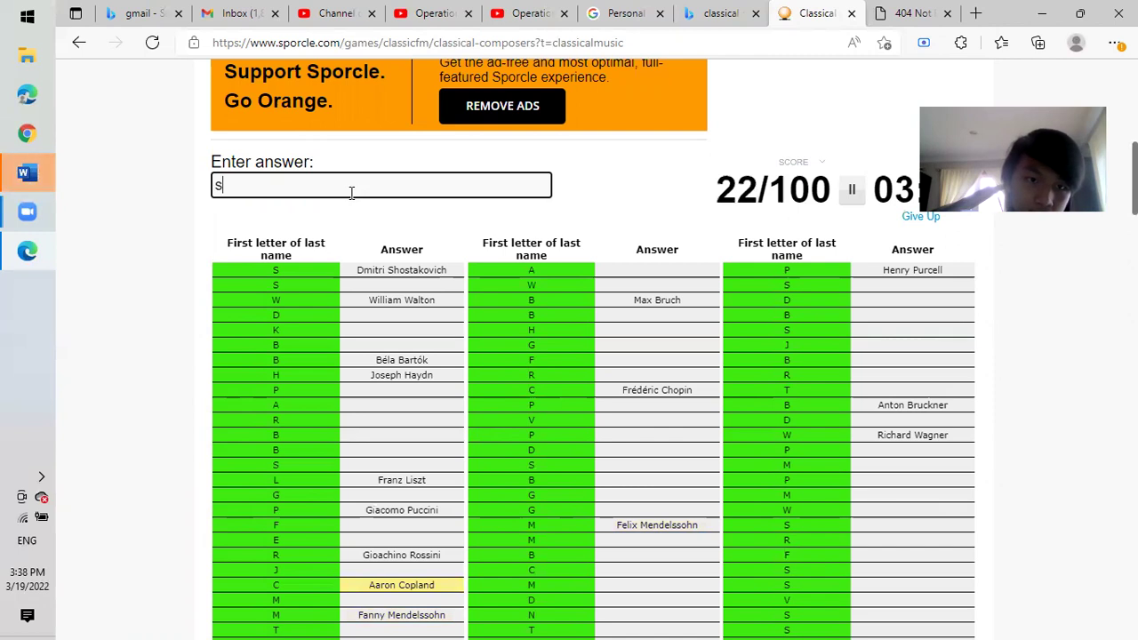
type("schubert")
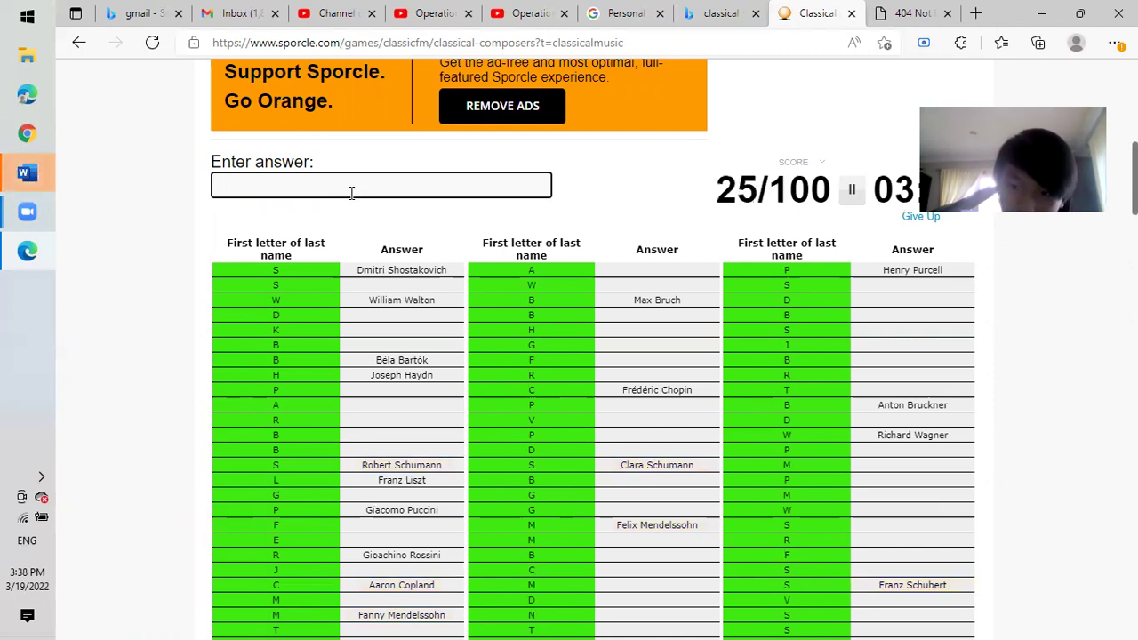
type("ne")
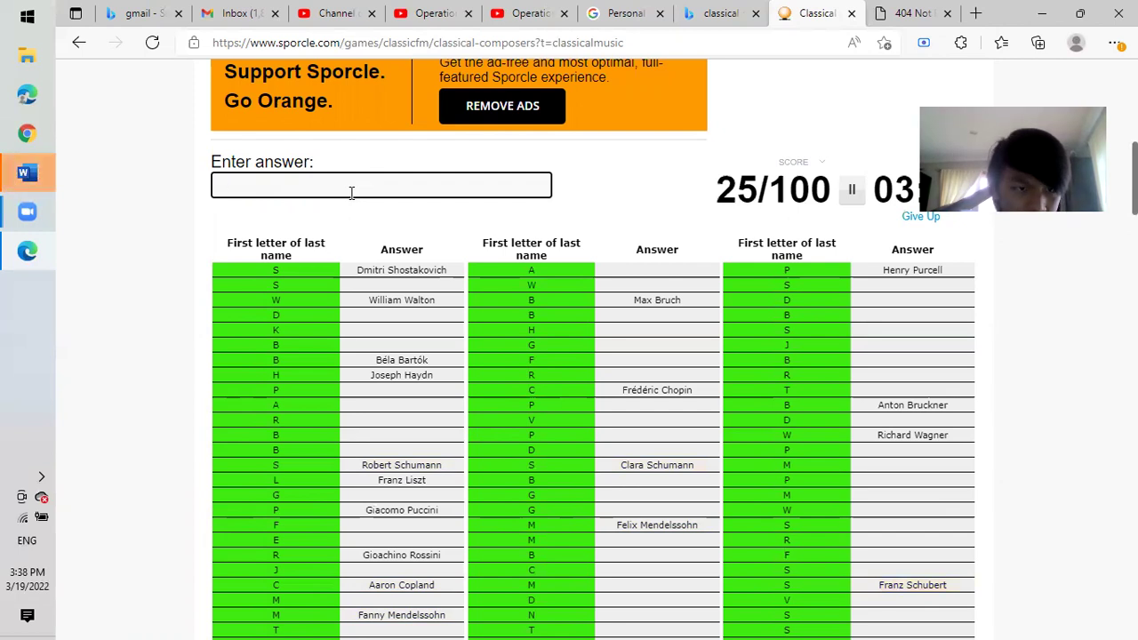
type("elso")
key("BackSpace")
key("BackSpace")
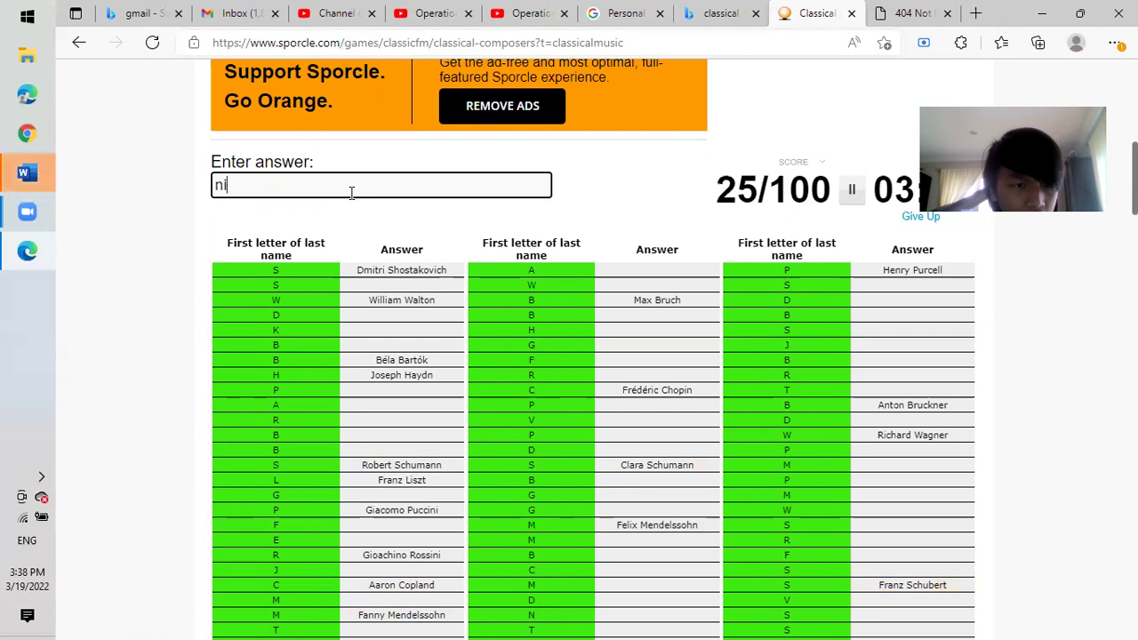
type("lso")
key("BackSpace")
key("BackSpace")
key("BackSpace")
key("BackSpace")
key("BackSpace")
type("stockhause")
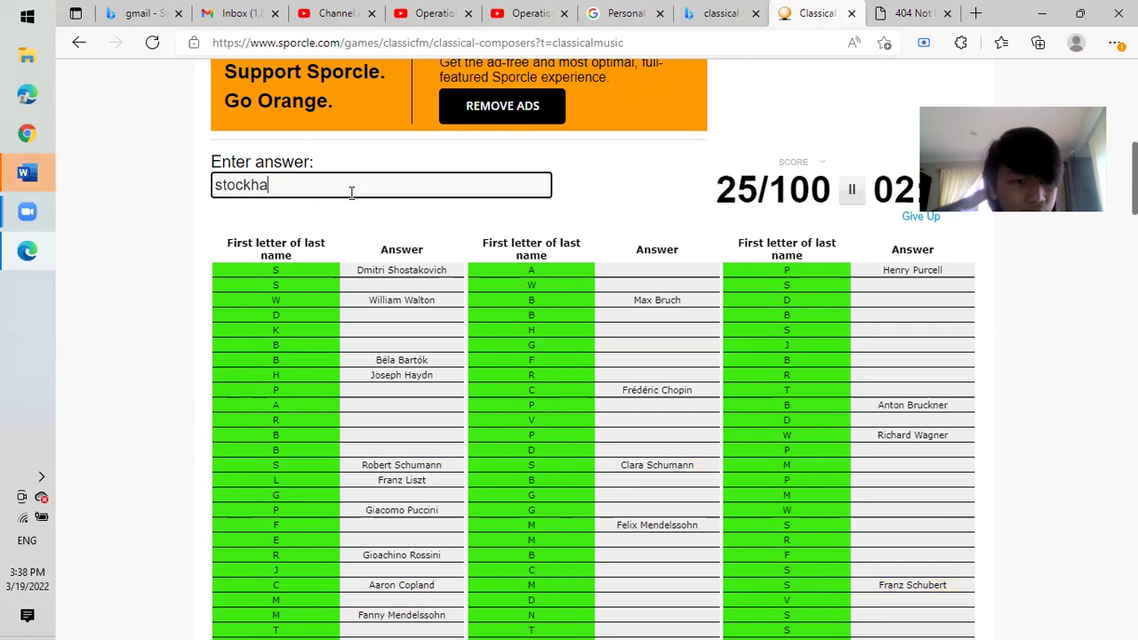
key("BackSpace")
key("BackSpace")
key("BackSpace")
key("BackSpace")
key("BackSpace")
key("BackSpace")
key("BackSpace")
key("BackSpace")
key("BackSpace")
key("BackSpace")
Add Dvořák, drop failed Medtner and Ravel guesses, then type Debussy.
type("dvorak")
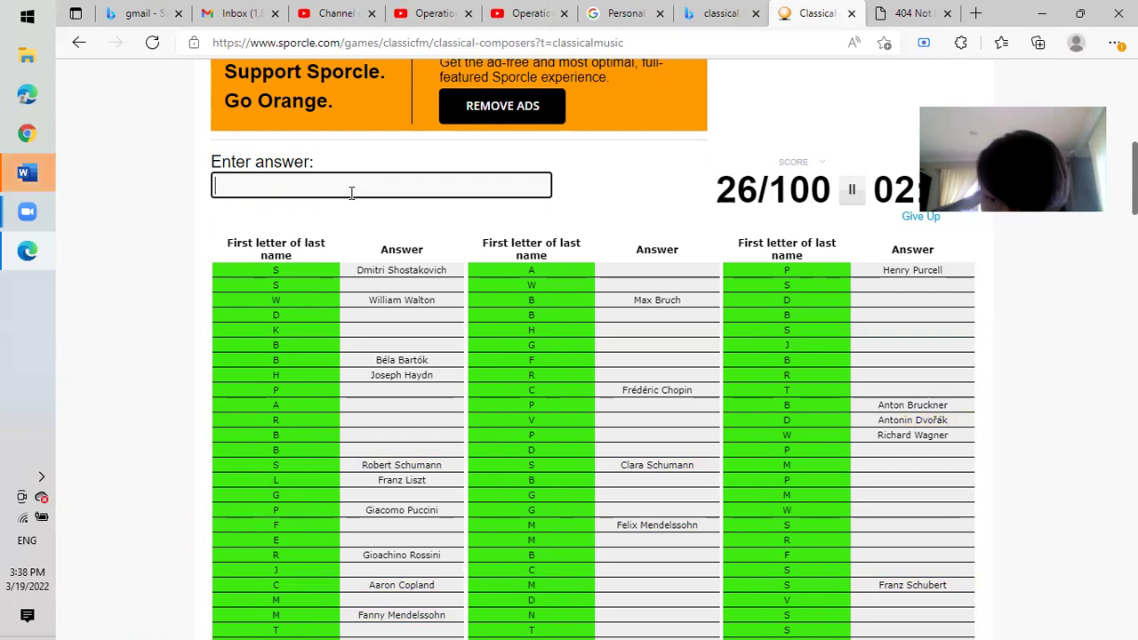
type("med")
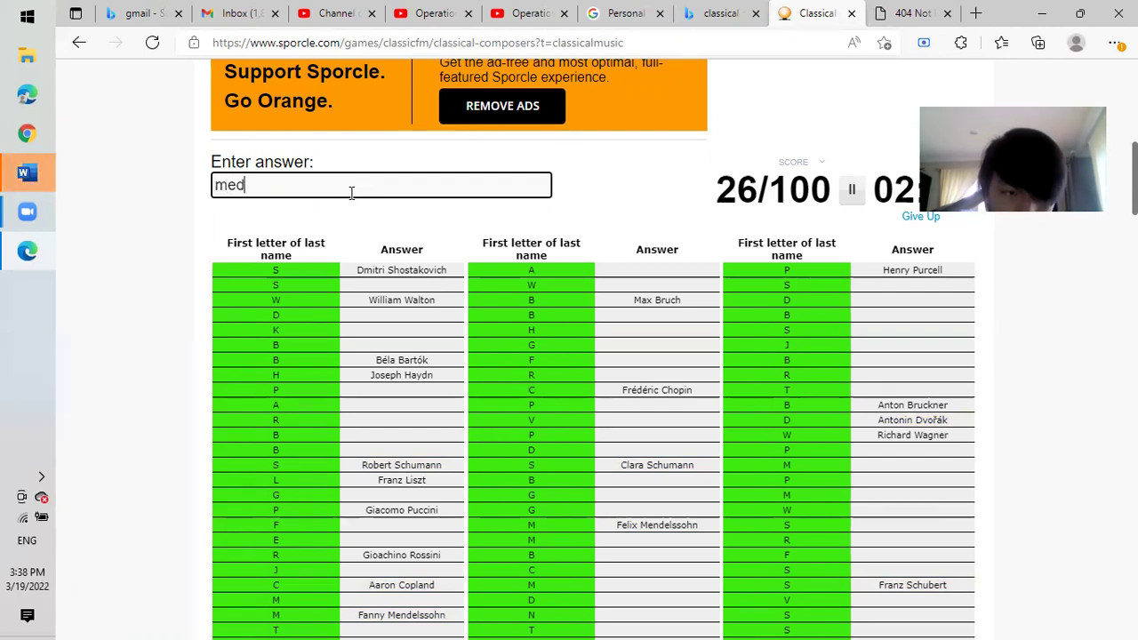
key("BackSpace")
type("t")
type("tne")
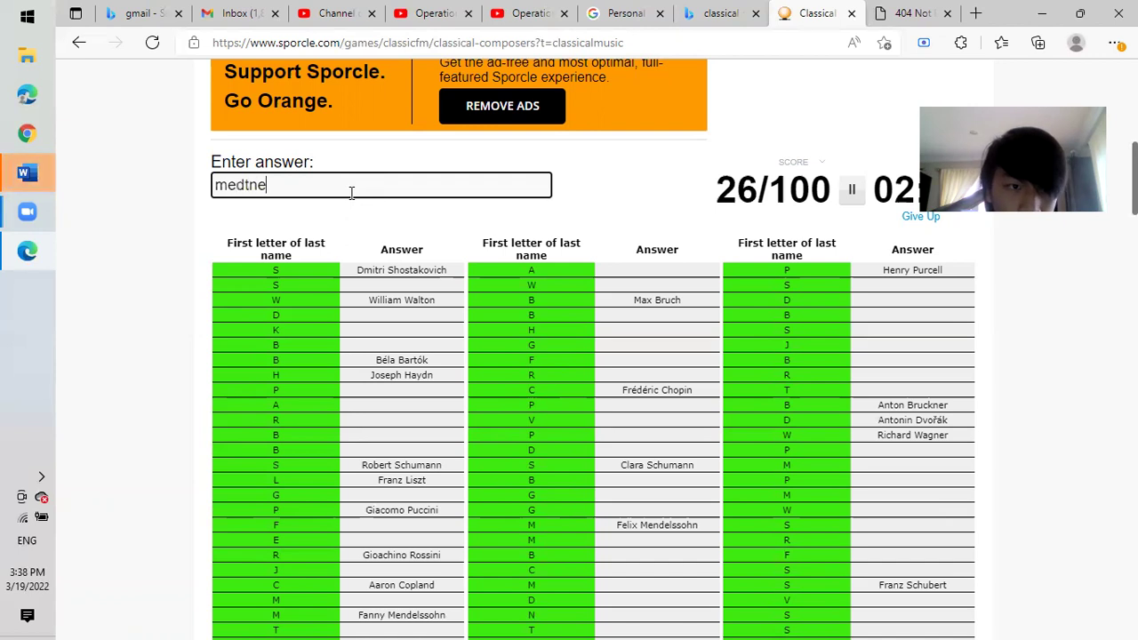
key("BackSpace")
key("BackSpace")
key("BackSpace")
key("BackSpace")
key("BackSpace")
key("BackSpace")
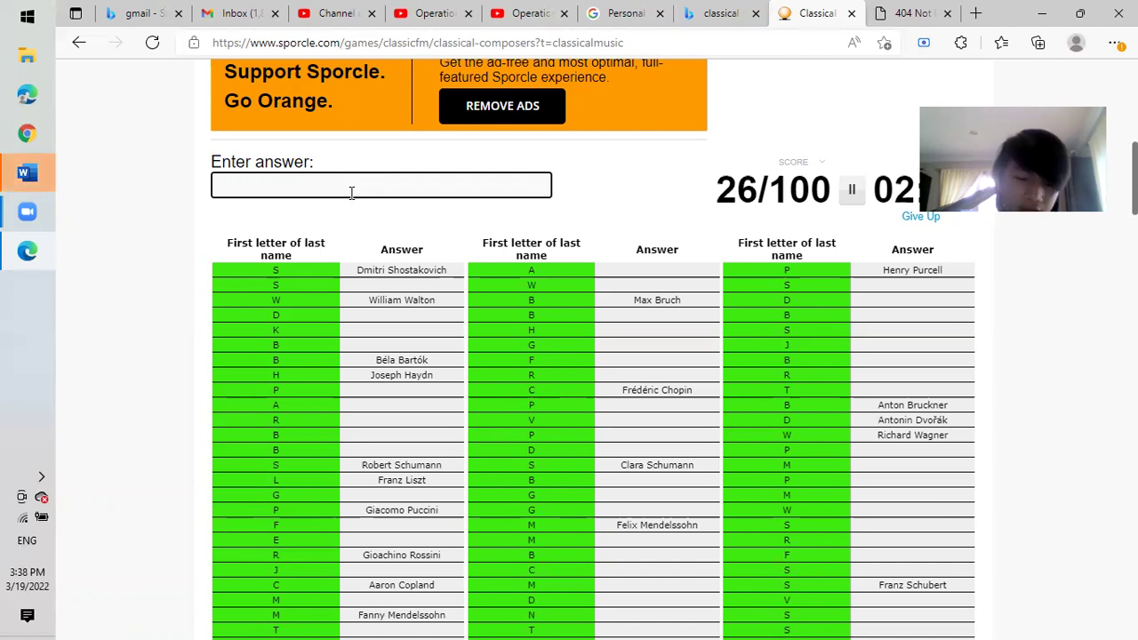
type("rave")
key("BackSpace")
key("BackSpace")
key("BackSpace")
key("BackSpace")
type("deb")
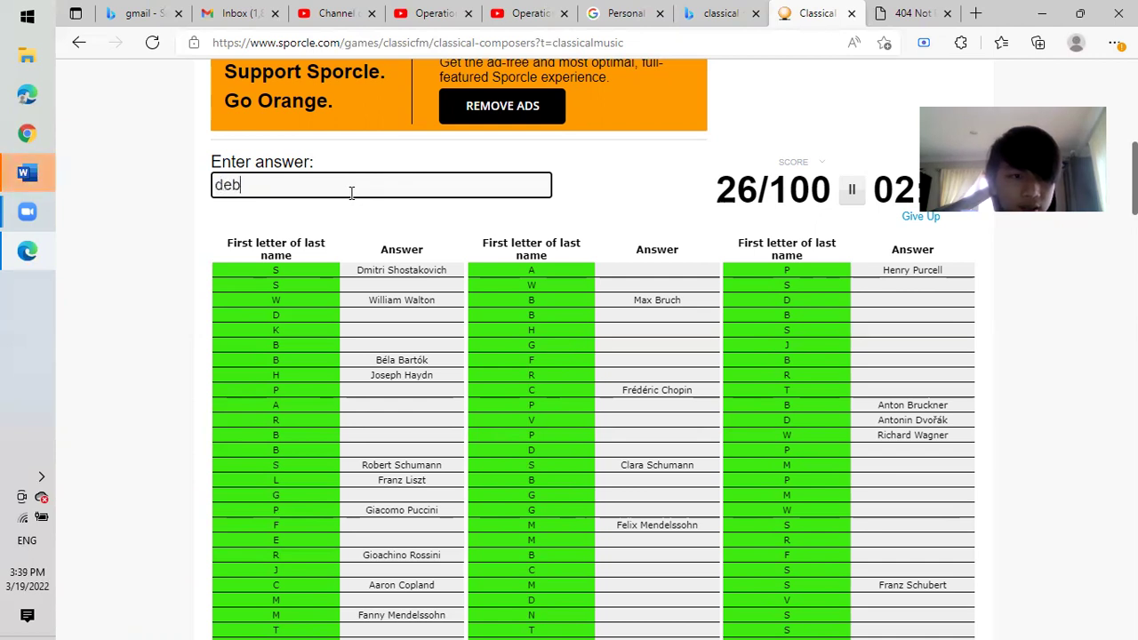
type("ussy")
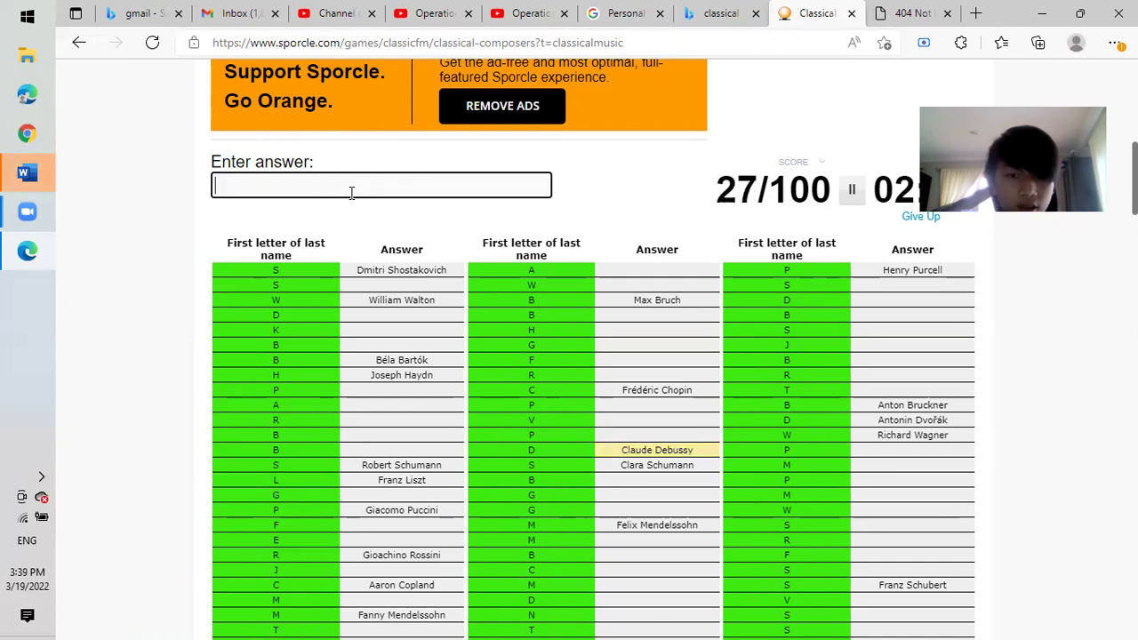
type("ra")
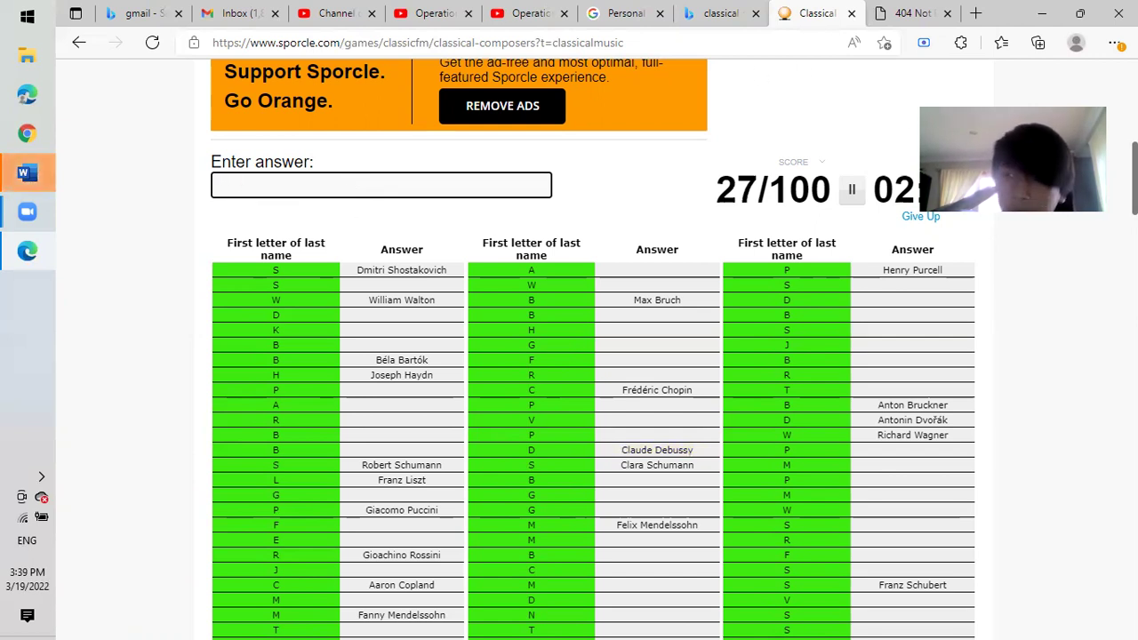
Enter Bach, Vivaldi, Verdi and Telemann; clear rejected Tartini and Paganini guesses.
scroll(587, 391, "down", 2)
scroll(587, 391, "up", 1)
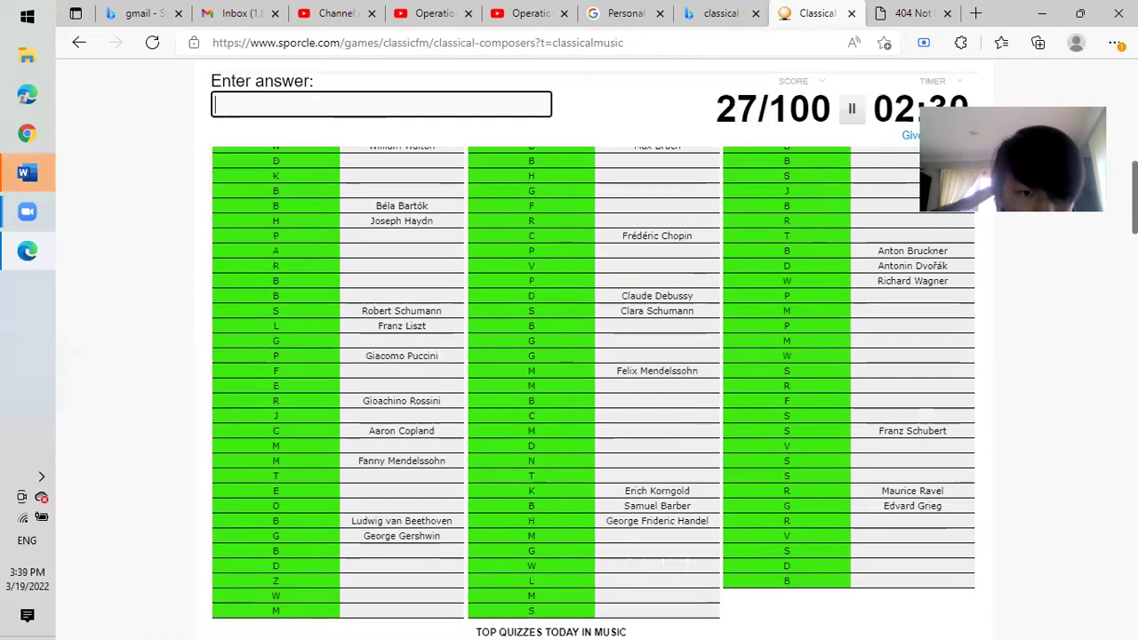
scroll(587, 392, "up", 1)
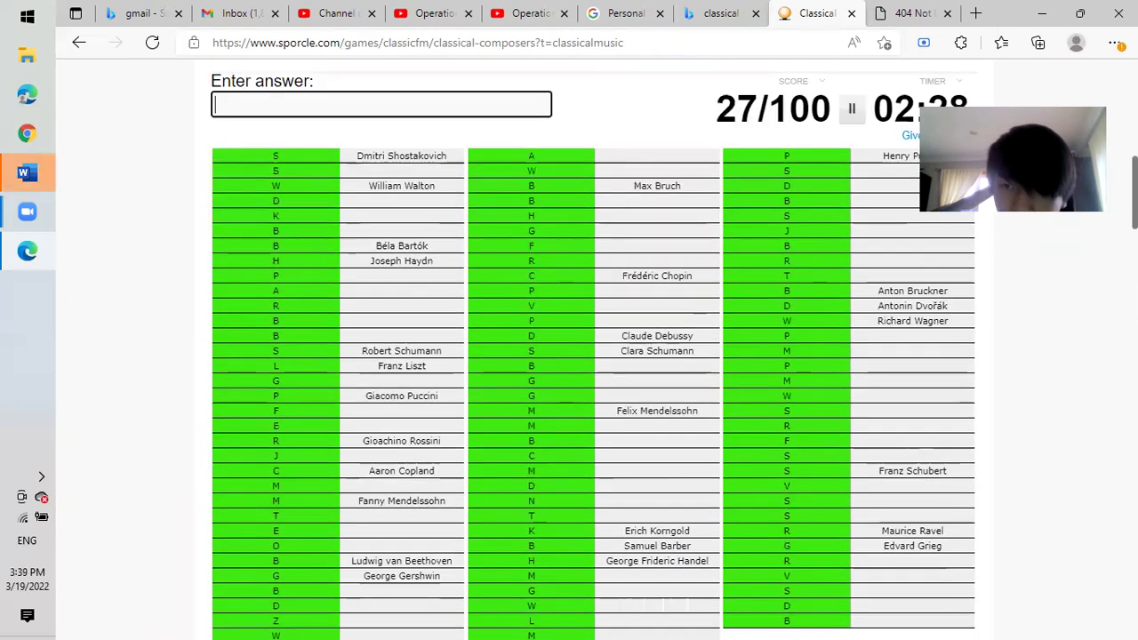
scroll(587, 391, "down", 1)
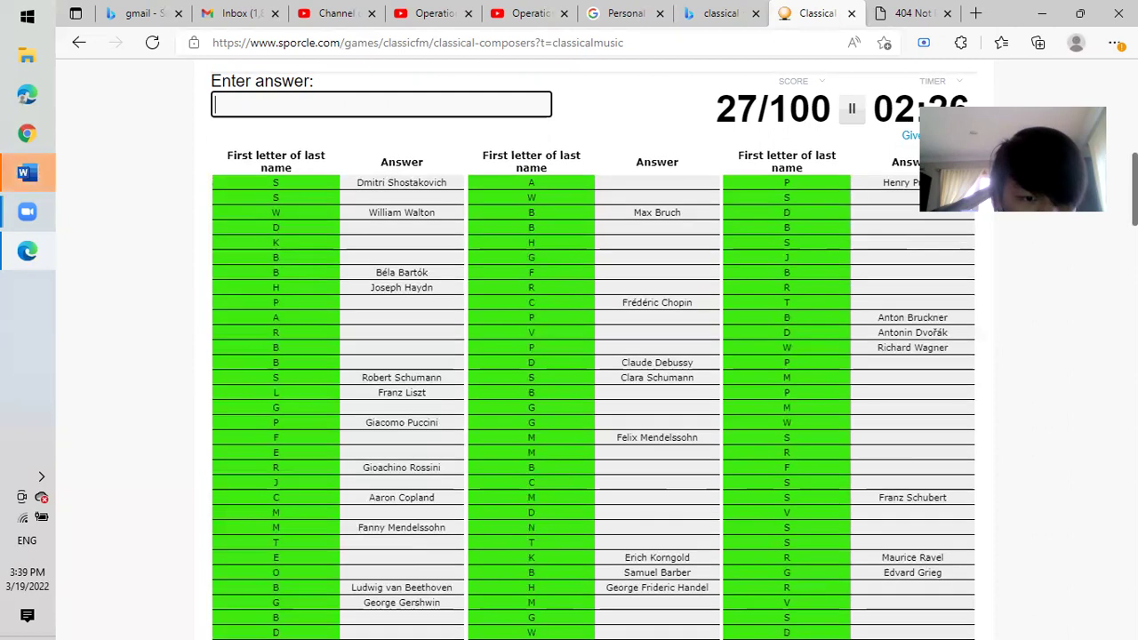
scroll(587, 391, "down", 1)
scroll(587, 391, "up", 1)
scroll(587, 391, "up", 2)
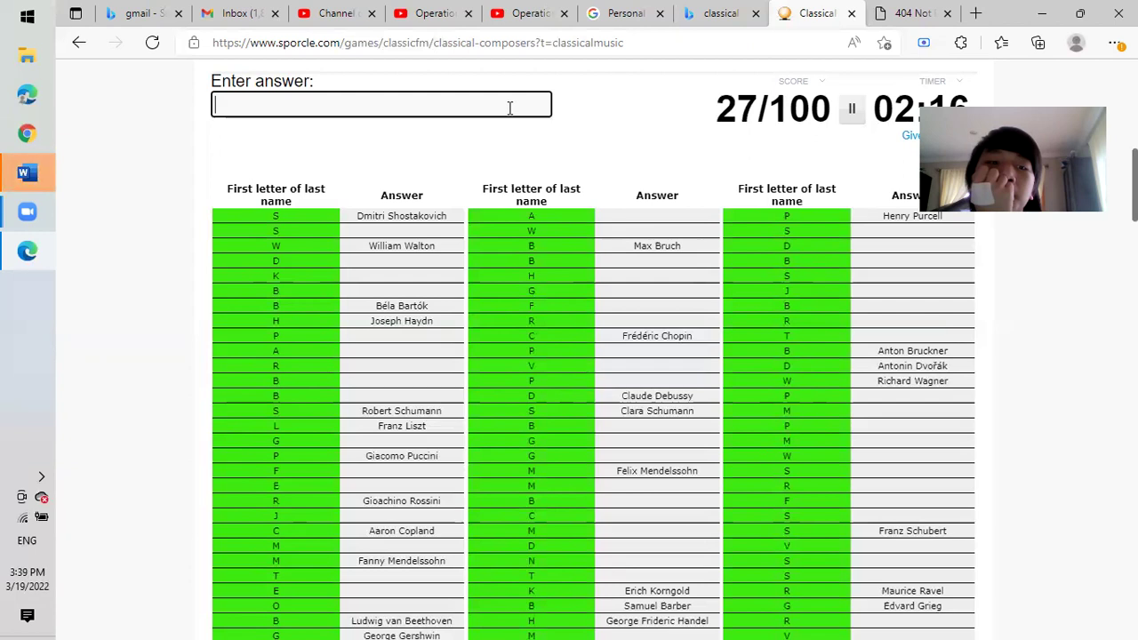
type("bach")
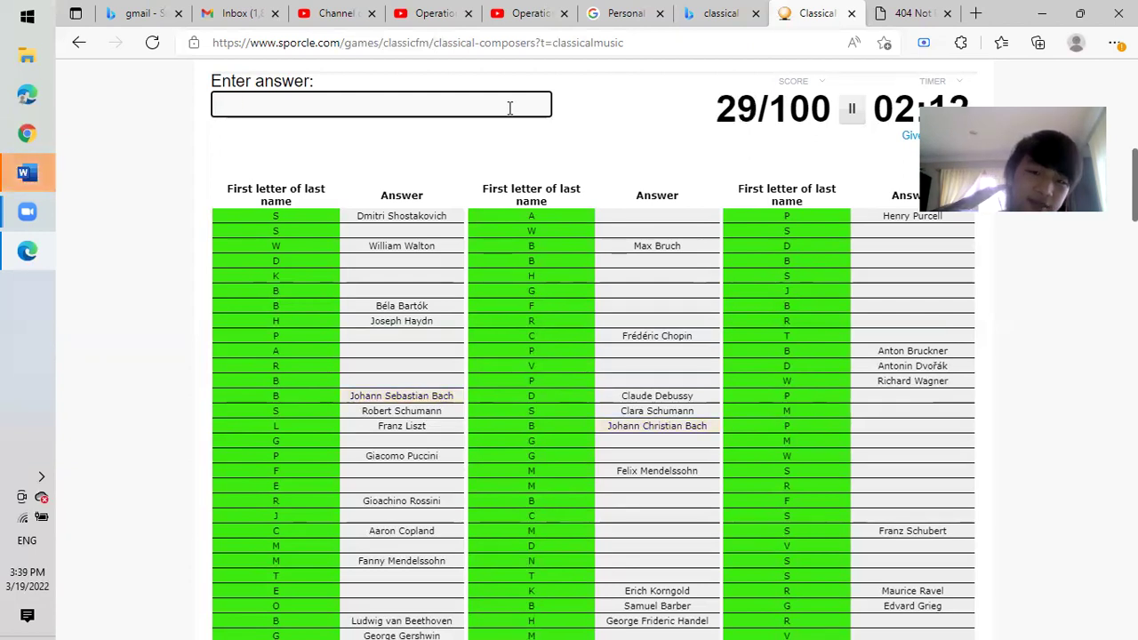
type("vivald")
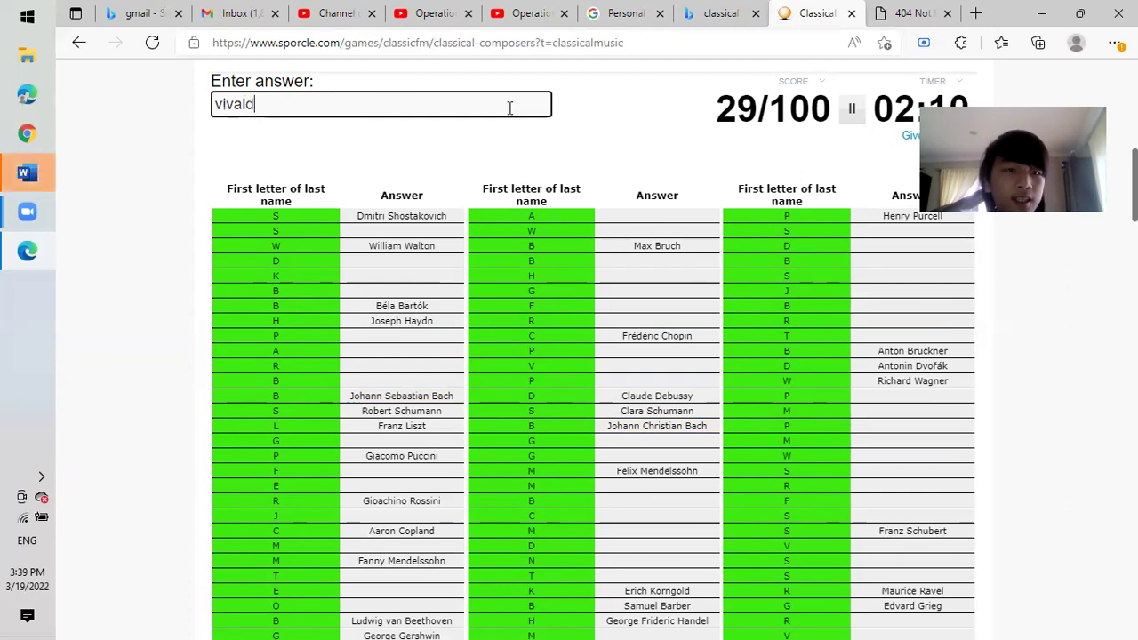
type("iverdi")
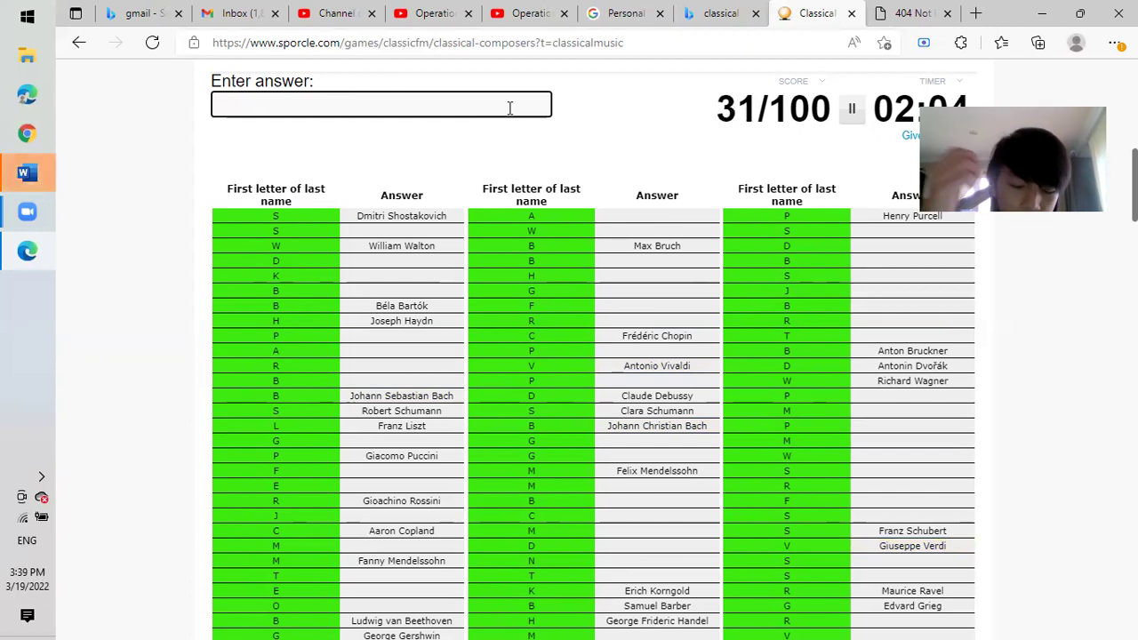
type("tee")
type("lemann")
type("tar")
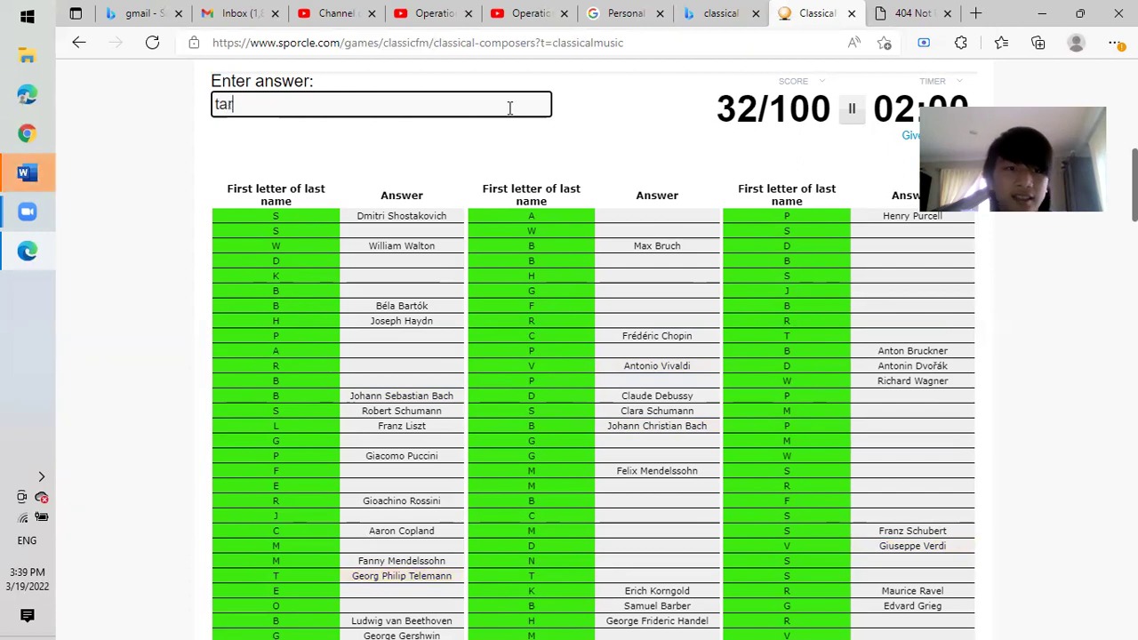
type("tini")
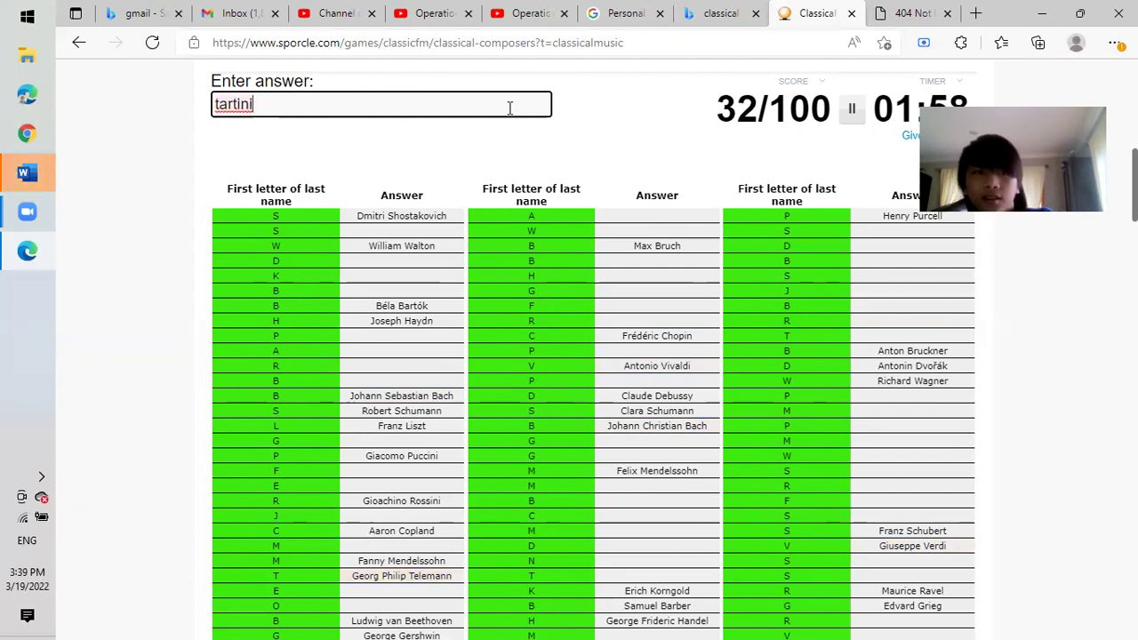
key("BackSpace")
key("BackSpace")
key("BackSpace")
key("BackSpace")
key("BackSpace")
key("BackSpace")
key("BackSpace")
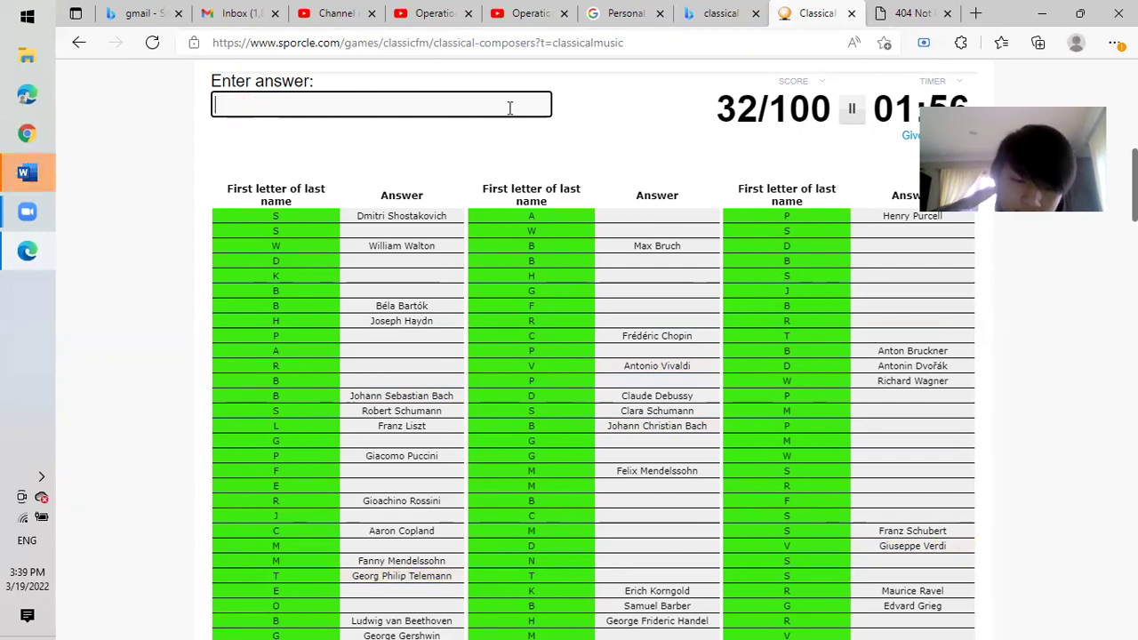
type("paganini")
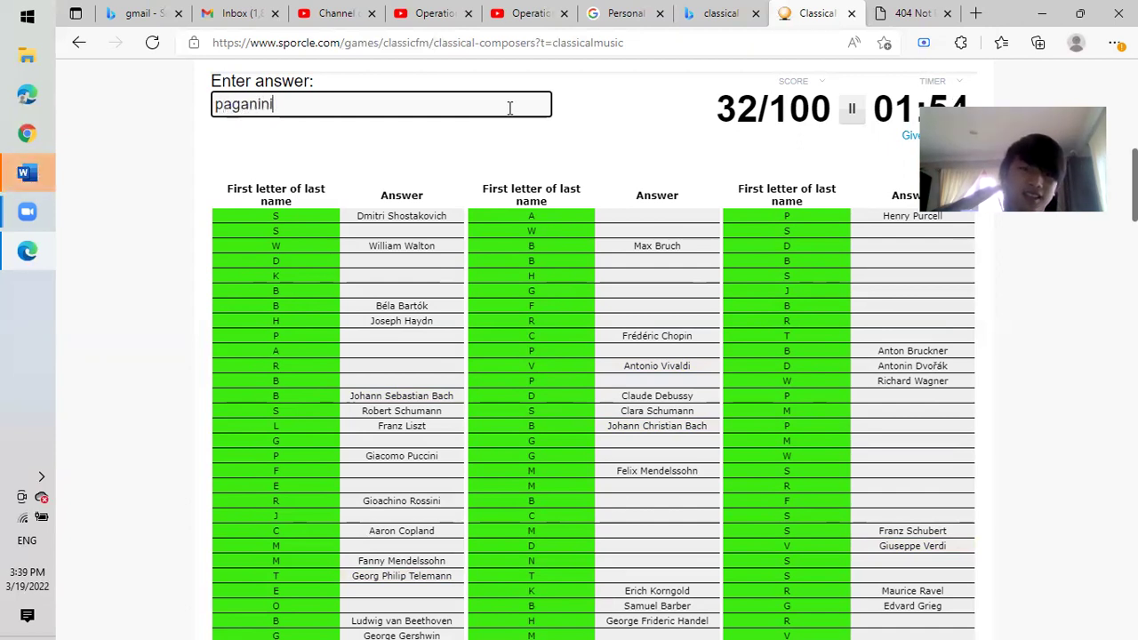
key("BackSpace")
key("BackSpace")
key("BackSpace")
key("BackSpace")
key("BackSpace")
key("BackSpace")
key("BackSpace")
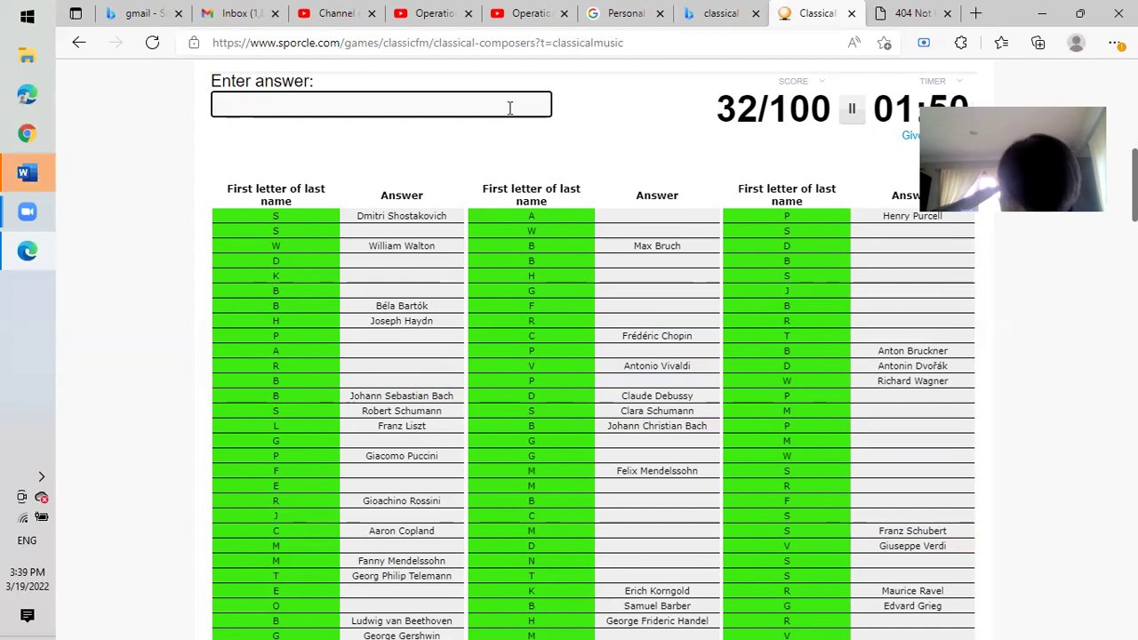
Enter Franck, Fauré and Rachmaninoff, correcting the Rachmaninoff spelling.
type("fr")
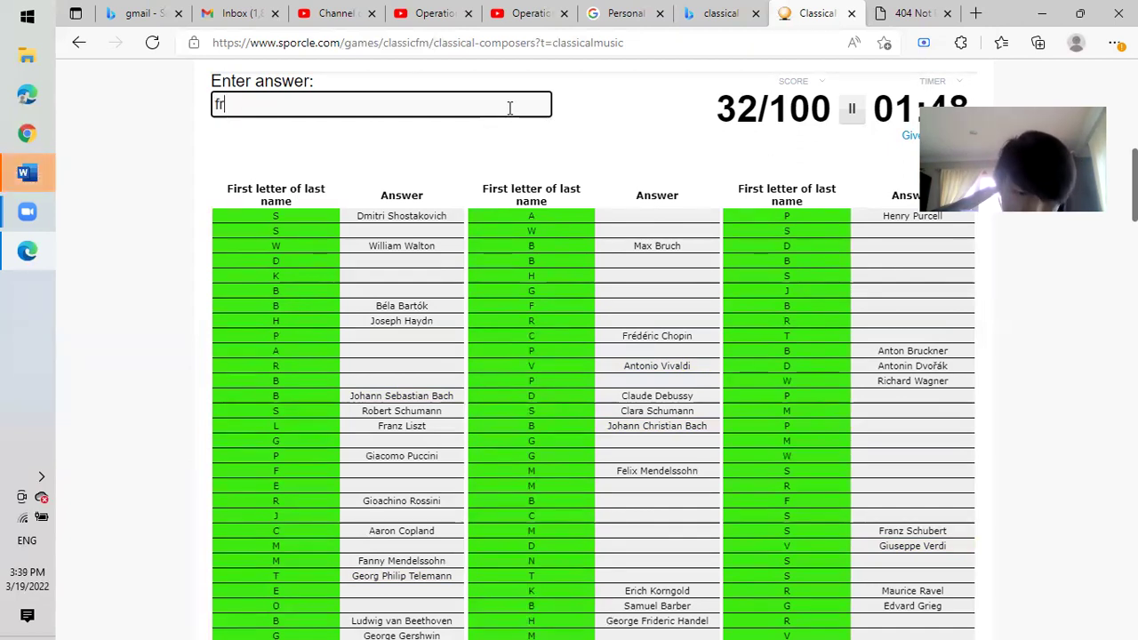
type("anckfaure")
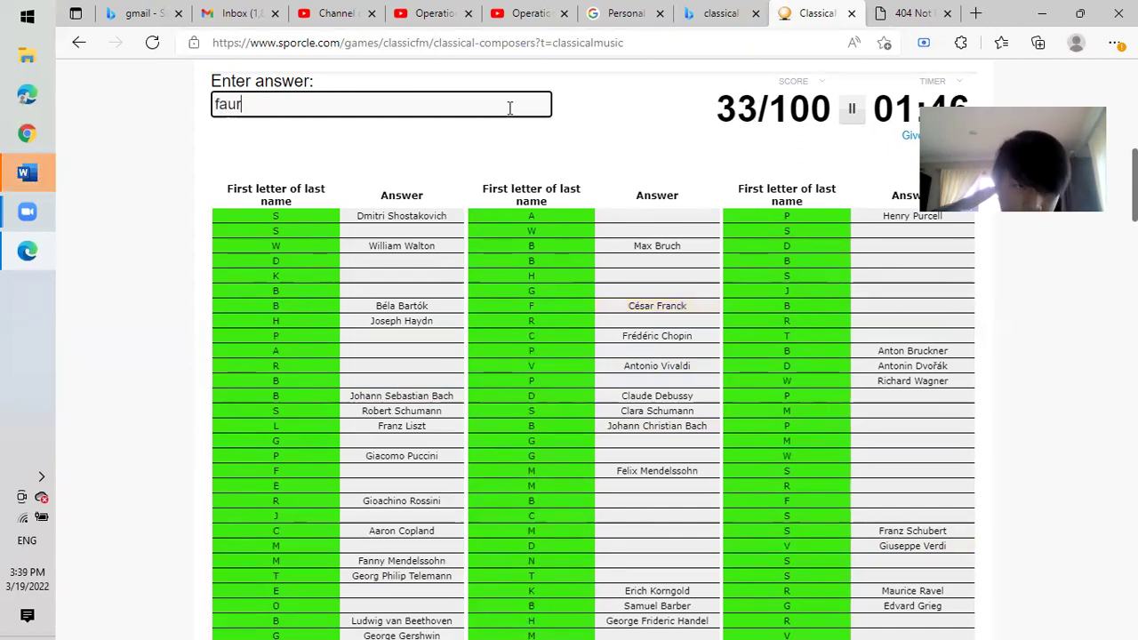
type("rachma")
key("BackSpace")
key("BackSpace")
type("amninoff")
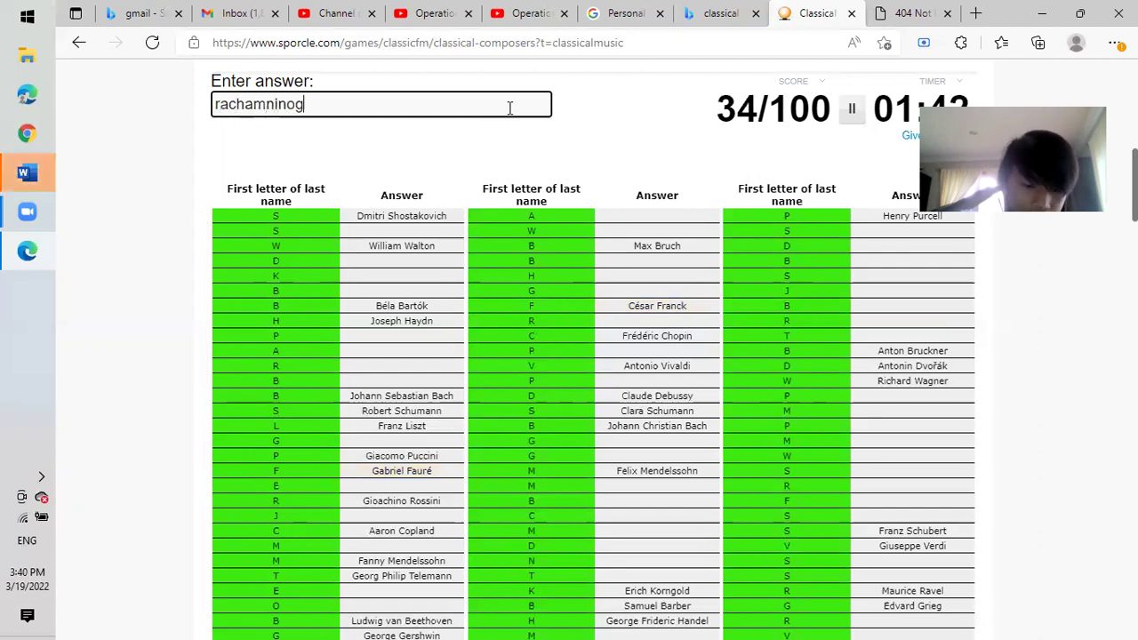
key("ctrl+a")
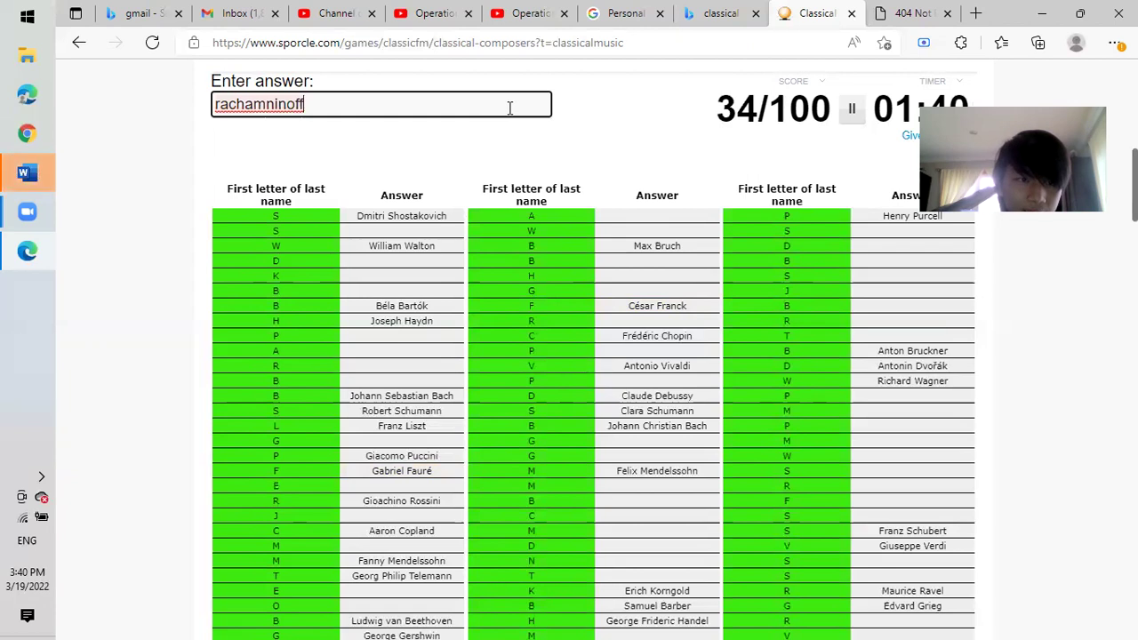
key("BackSpace")
key("BackSpace")
key("BackSpace")
key("BackSpace")
key("BackSpace")
key("BackSpace")
key("BackSpace")
key("BackSpace")
key("BackSpace")
key("BackSpace")
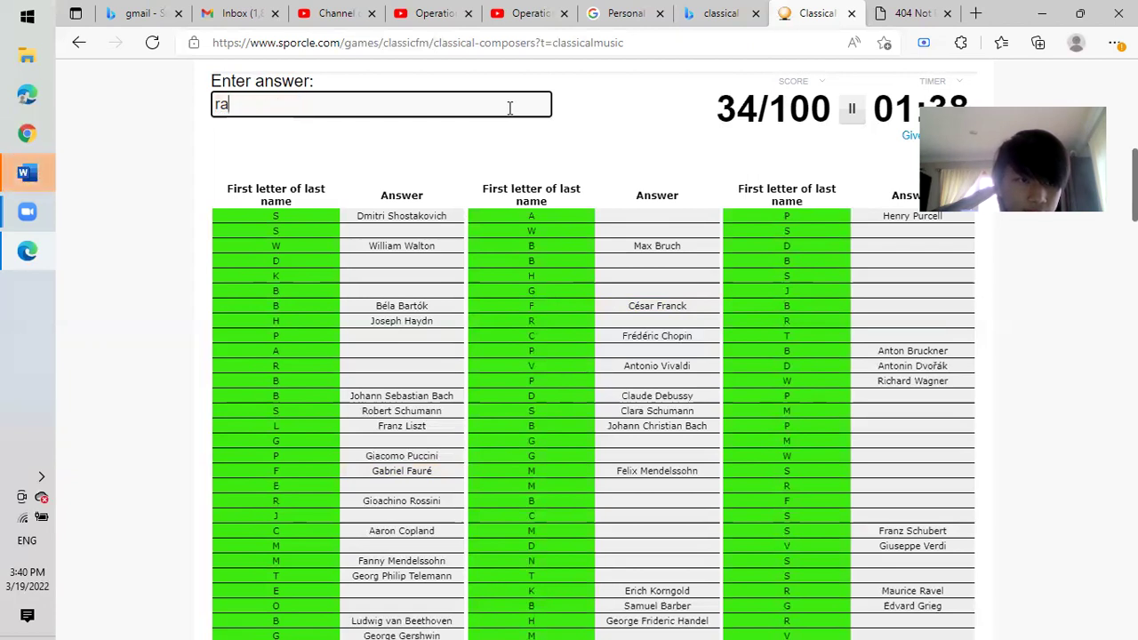
type("chmaninoff")
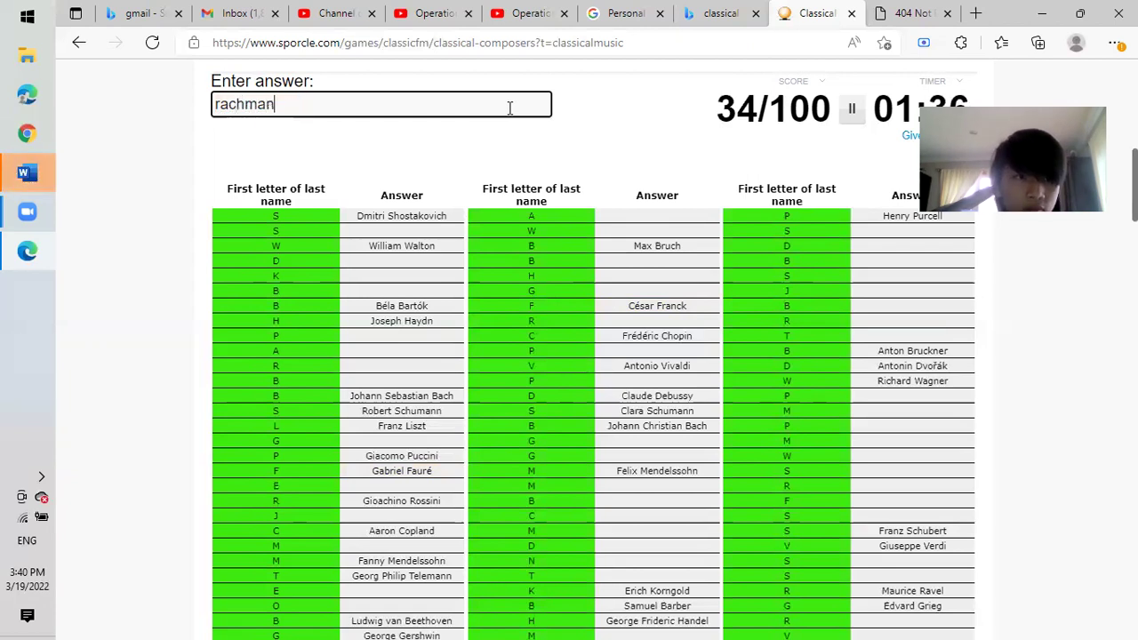
key("BackSpace")
Add Janáček, Ravel and Mahler, clearing rejected Scriabin and Ysaÿe guesses.
type("scriabin")
key("BackSpace")
key("BackSpace")
key("BackSpace")
key("BackSpace")
key("BackSpace")
key("BackSpace")
key("BackSpace")
key("BackSpace")
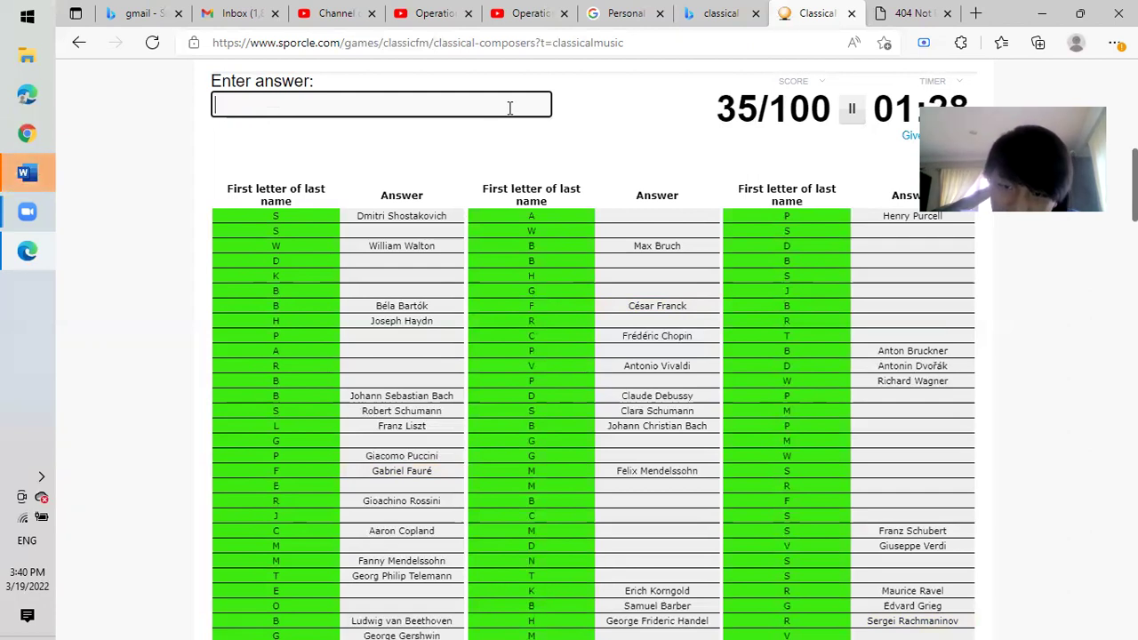
type("janacek")
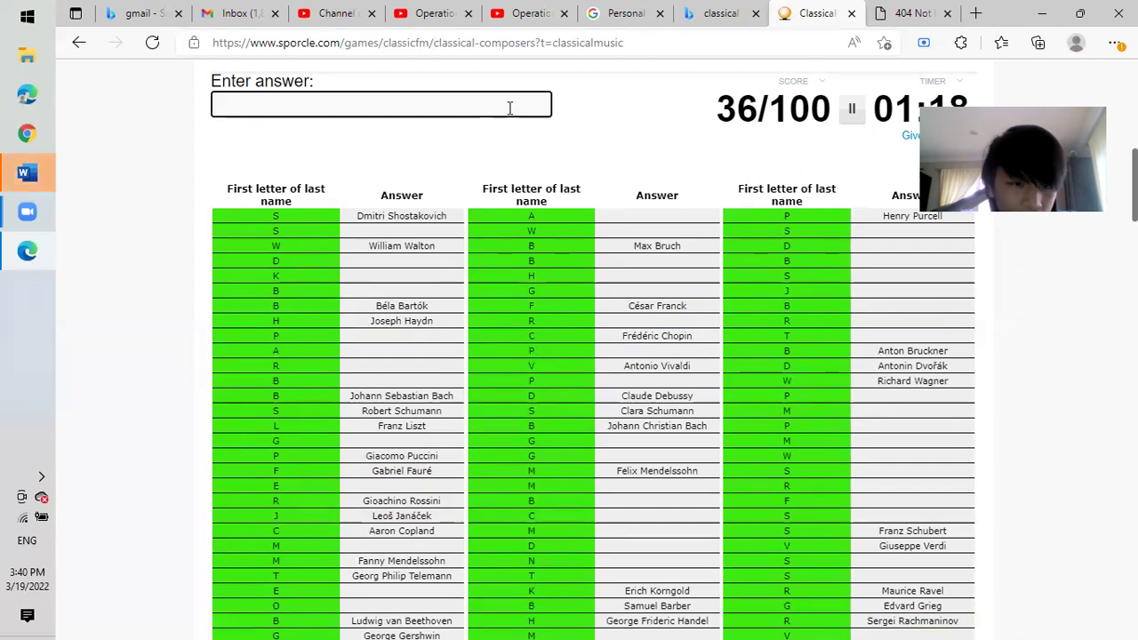
type("ravel")
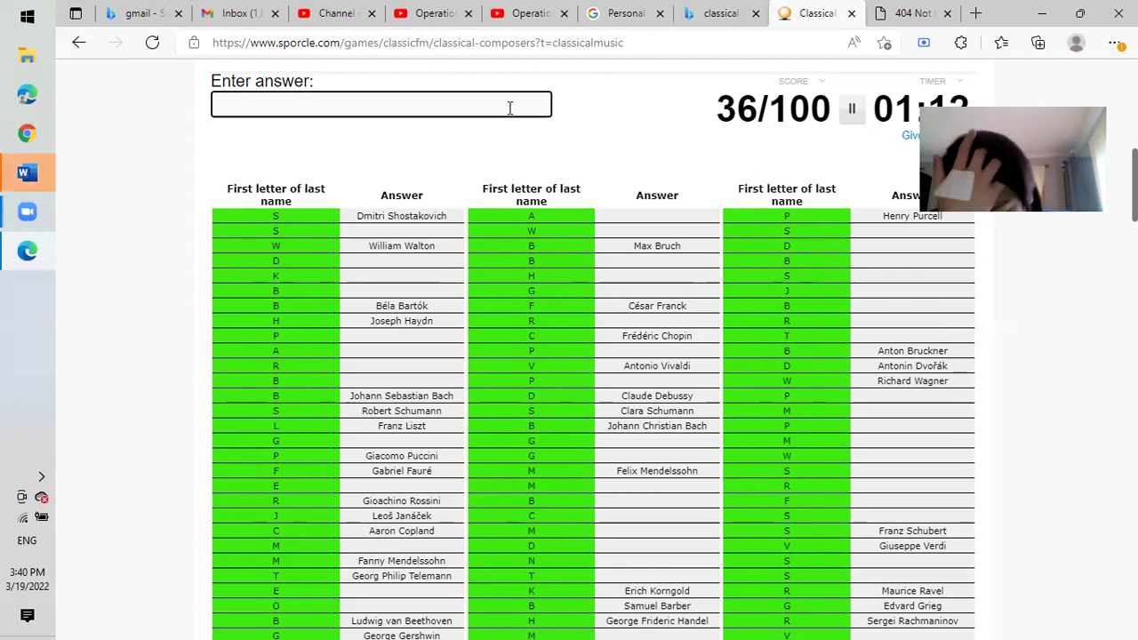
type("ysaye")
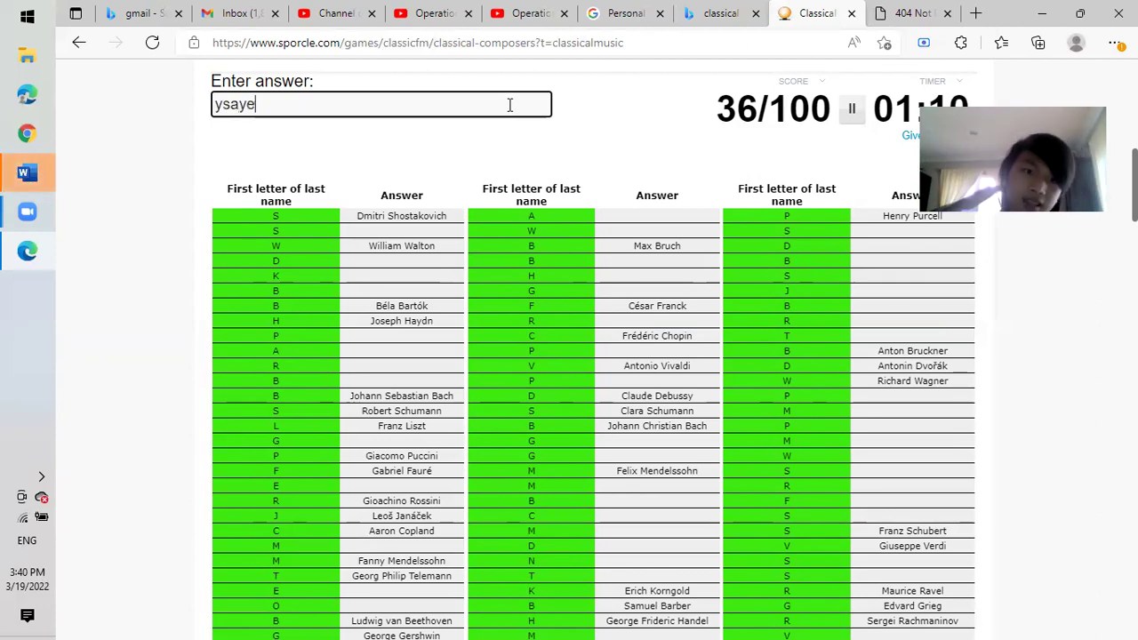
key("BackSpace")
key("BackSpace")
key("BackSpace")
key("BackSpace")
key("BackSpace")
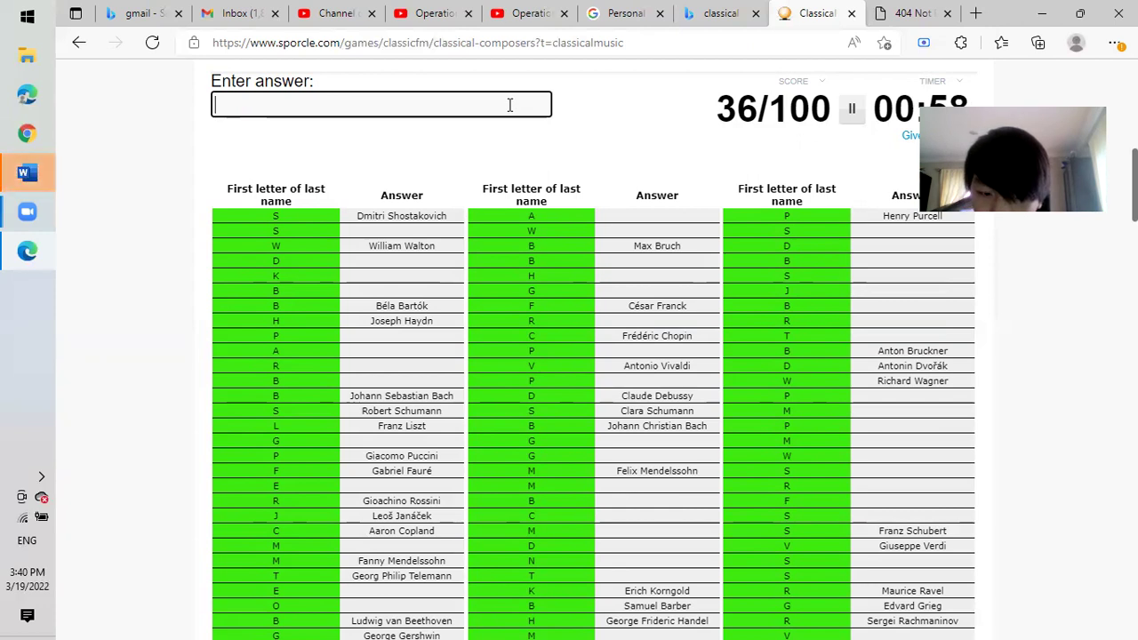
type("mahler")
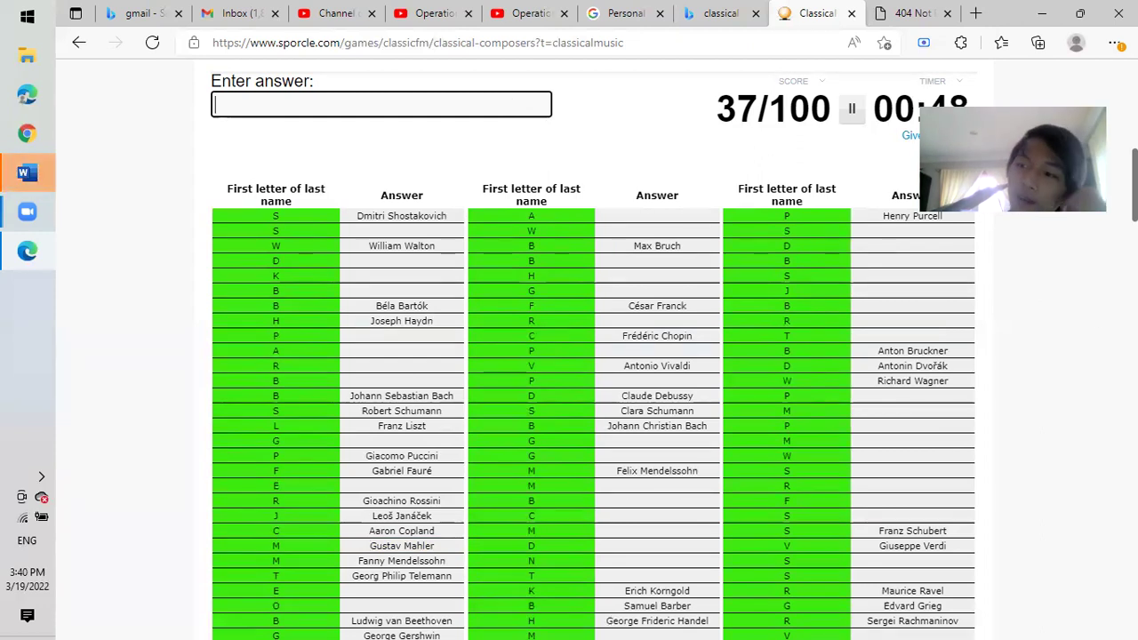
scroll(587, 356, "down", 3)
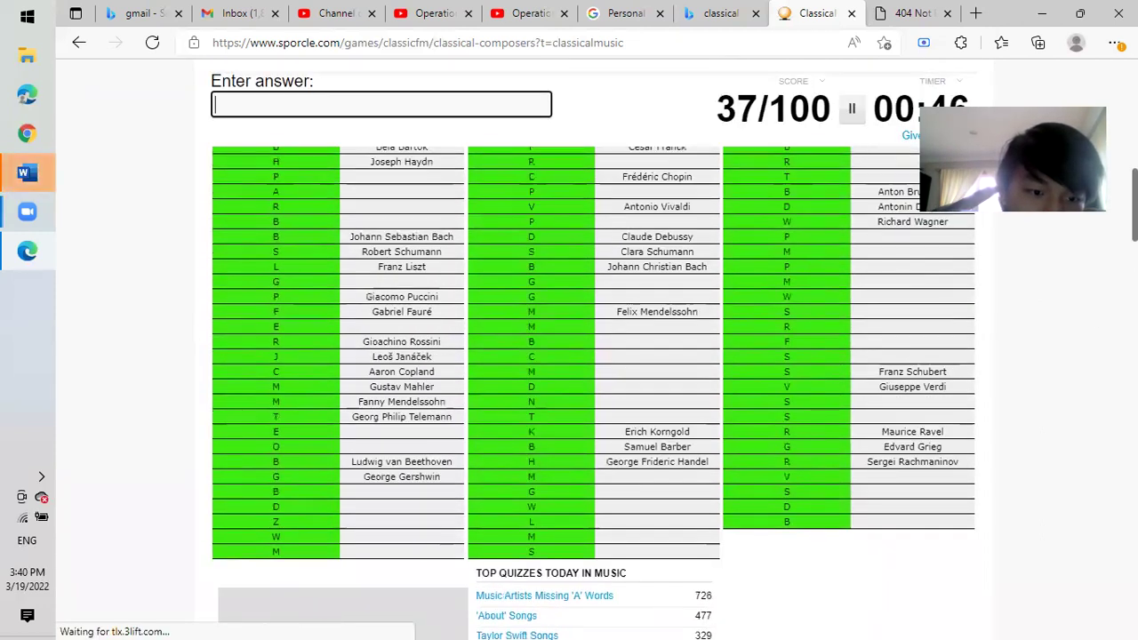
Try Beethoven, then clear it since it was already answered.
scroll(551, 196, "up", 1)
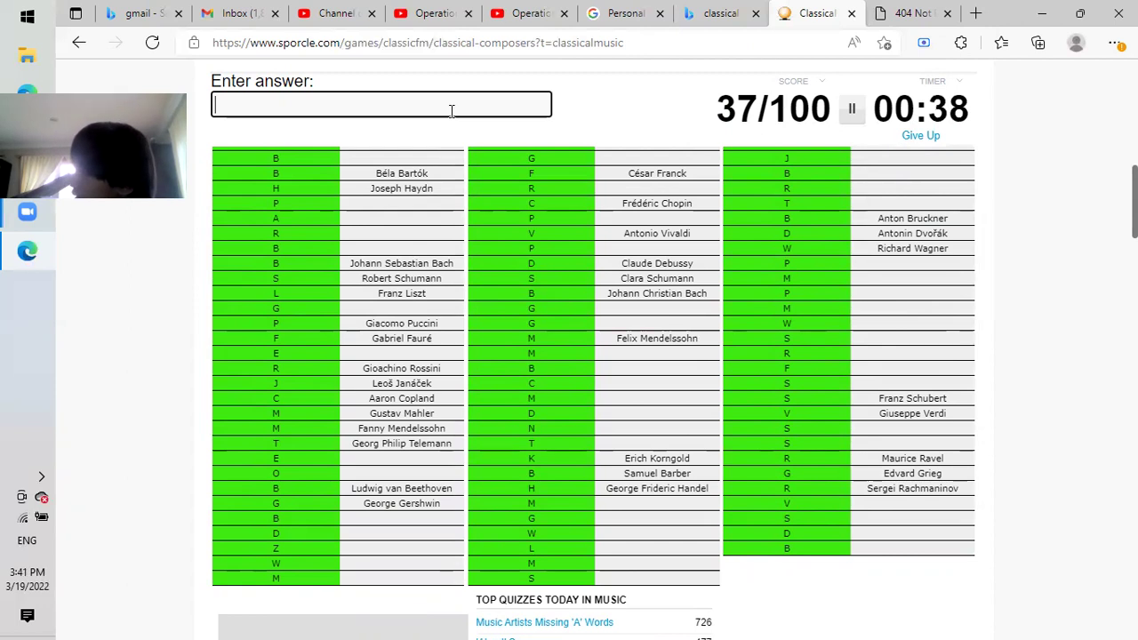
type("fbeeth")
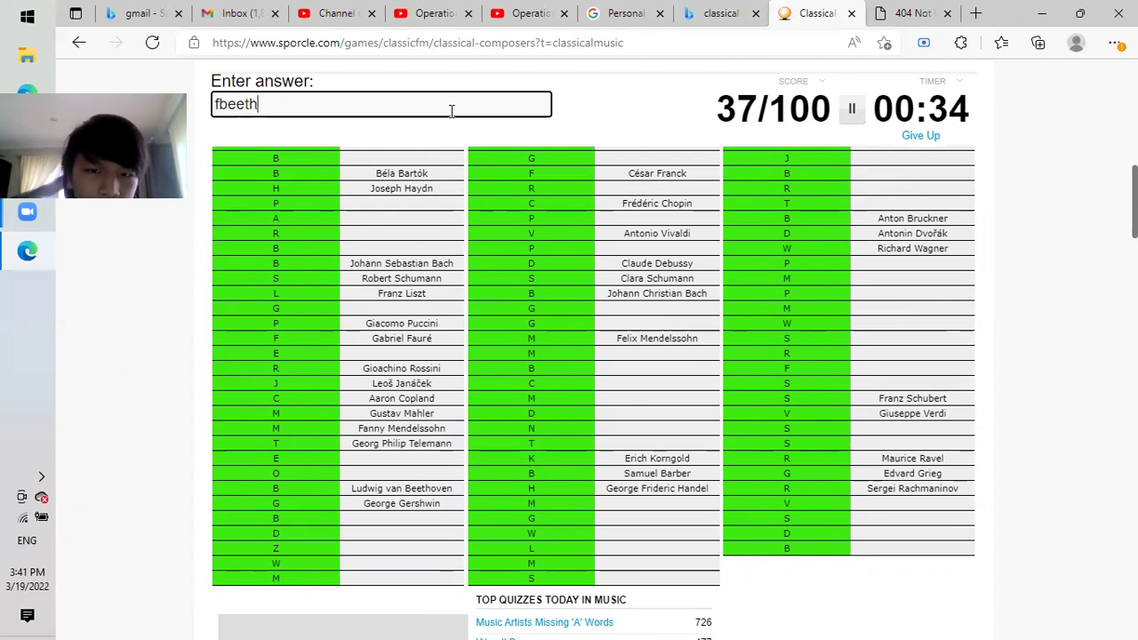
type("ove")
key("BackSpace")
key("BackSpace")
key("BackSpace")
key("BackSpace")
key("BackSpace")
key("BackSpace")
key("BackSpace")
key("BackSpace")
key("BackSpace")
type("beethoven")
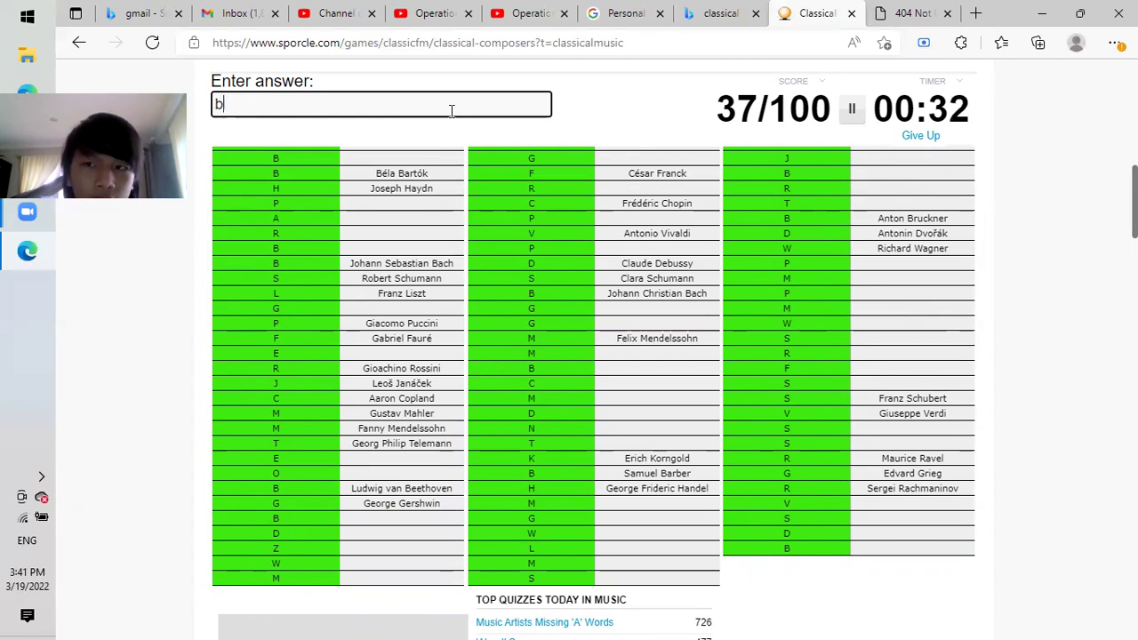
key("BackSpace")
key("BackSpace")
key("BackSpace")
key("BackSpace")
key("BackSpace")
key("BackSpace")
key("BackSpace")
key("BackSpace")
key("BackSpace")
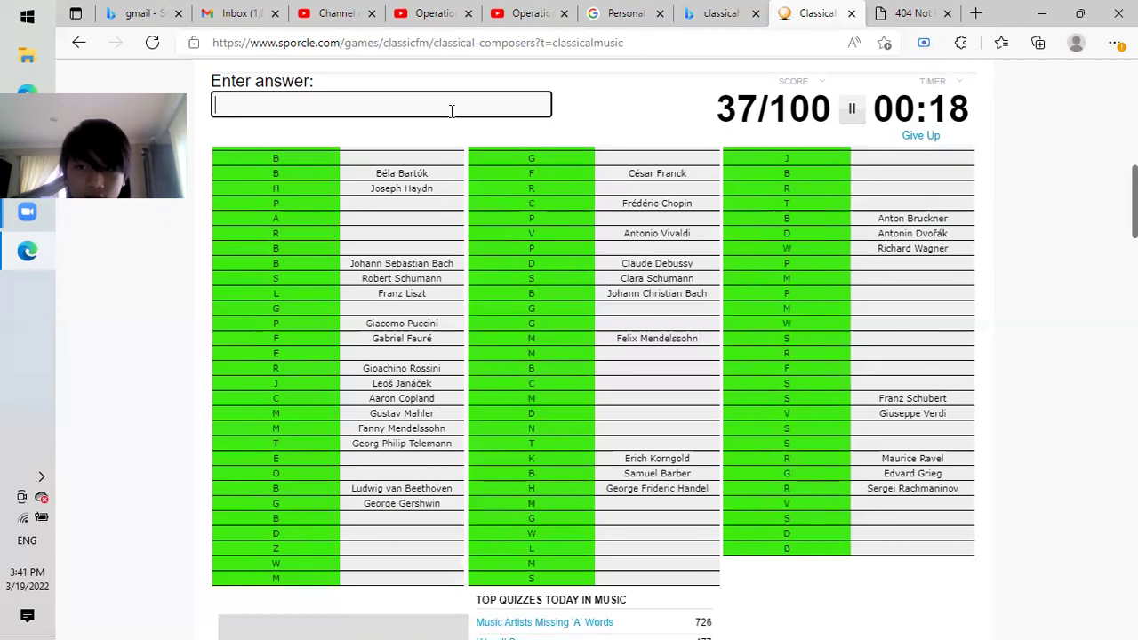
Add Bizet and try Zimmerman as the timer runs out.
type("bizet")
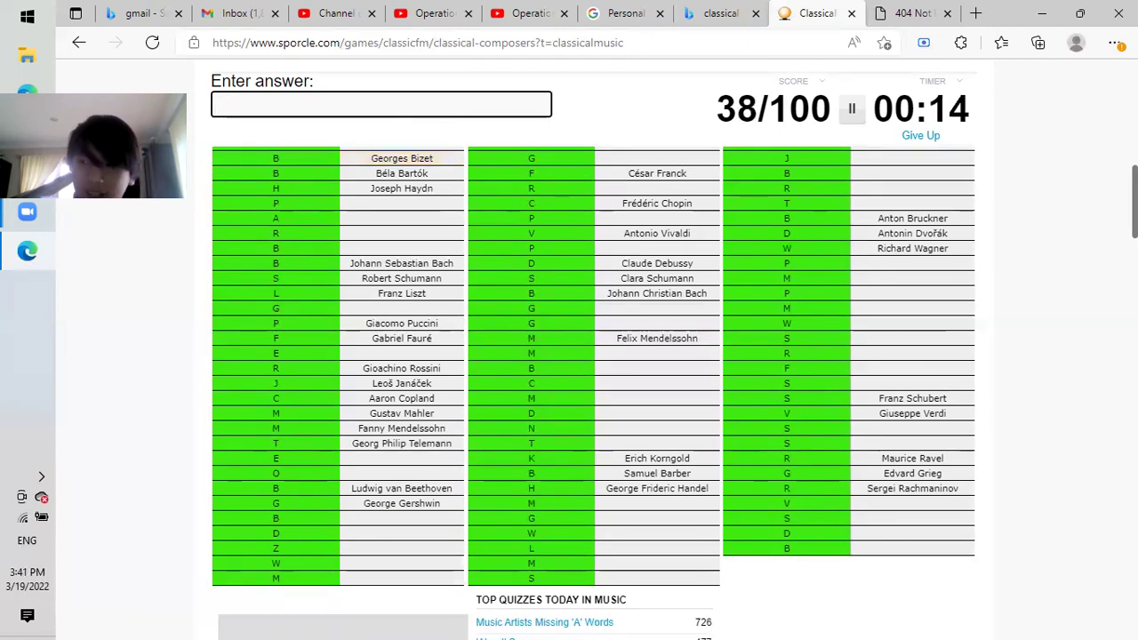
scroll(593, 356, "up", 1)
scroll(593, 355, "down", 1)
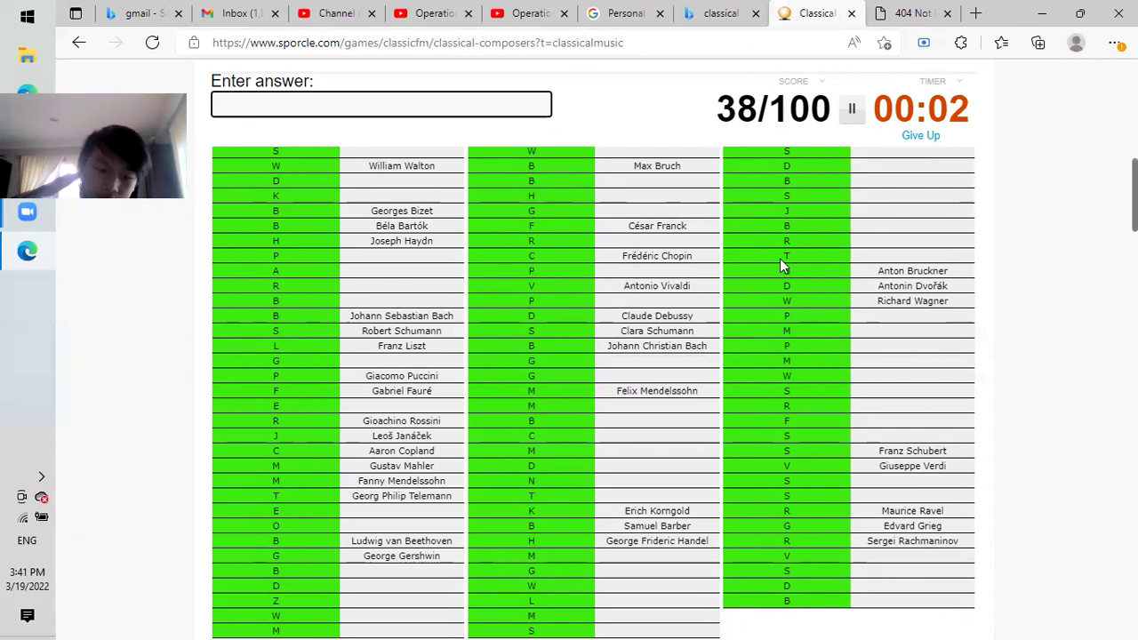
type("immerman")
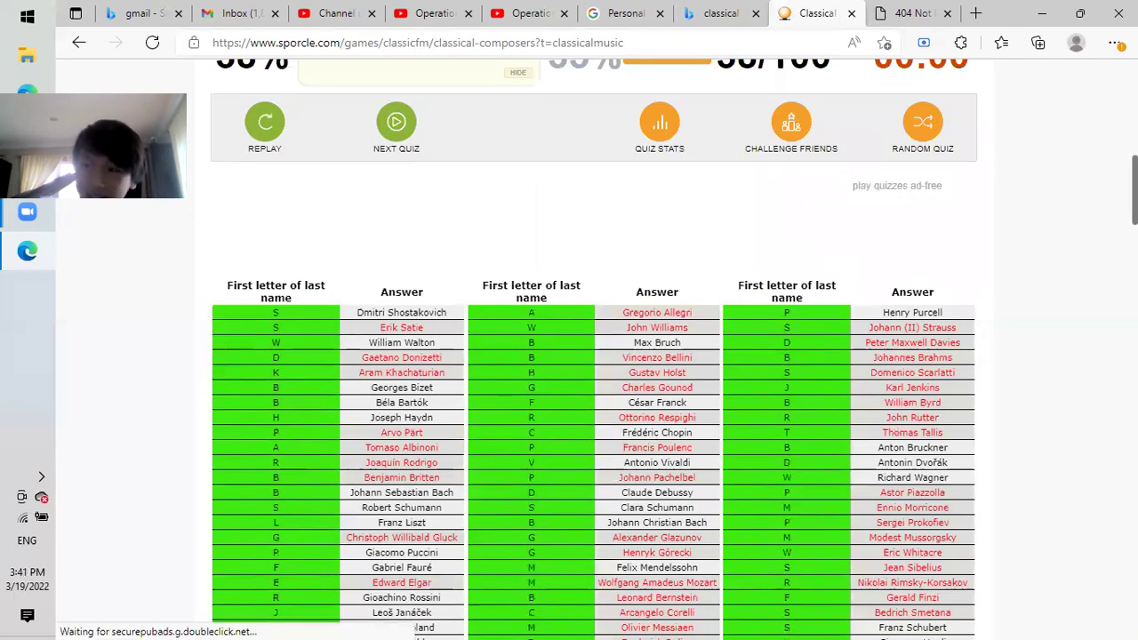
Review the revealed missed composers, then return to the All Quizzes classical music list.
scroll(593, 355, "down", 3)
scroll(594, 356, "up", 1)
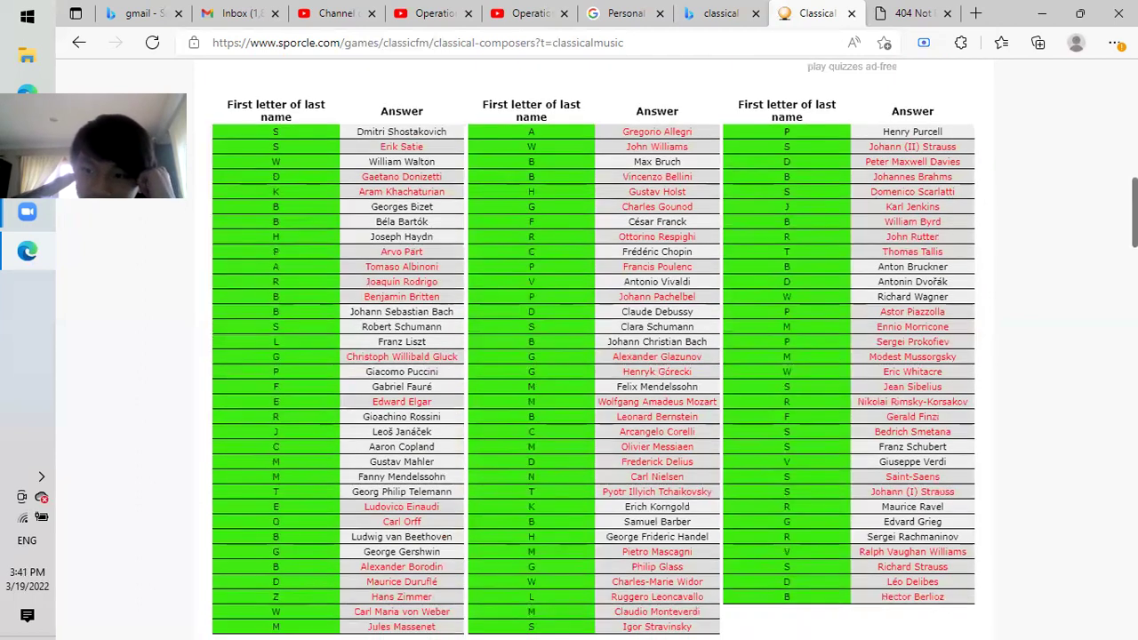
scroll(594, 356, "up", 1)
scroll(594, 356, "down", 2)
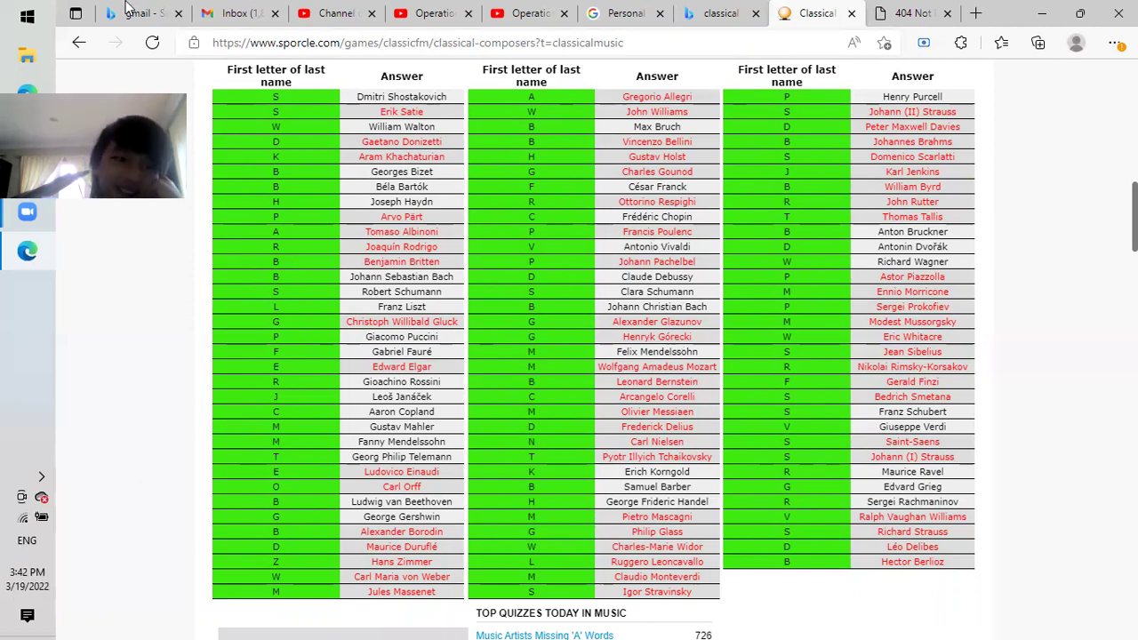
left_click(78, 42)
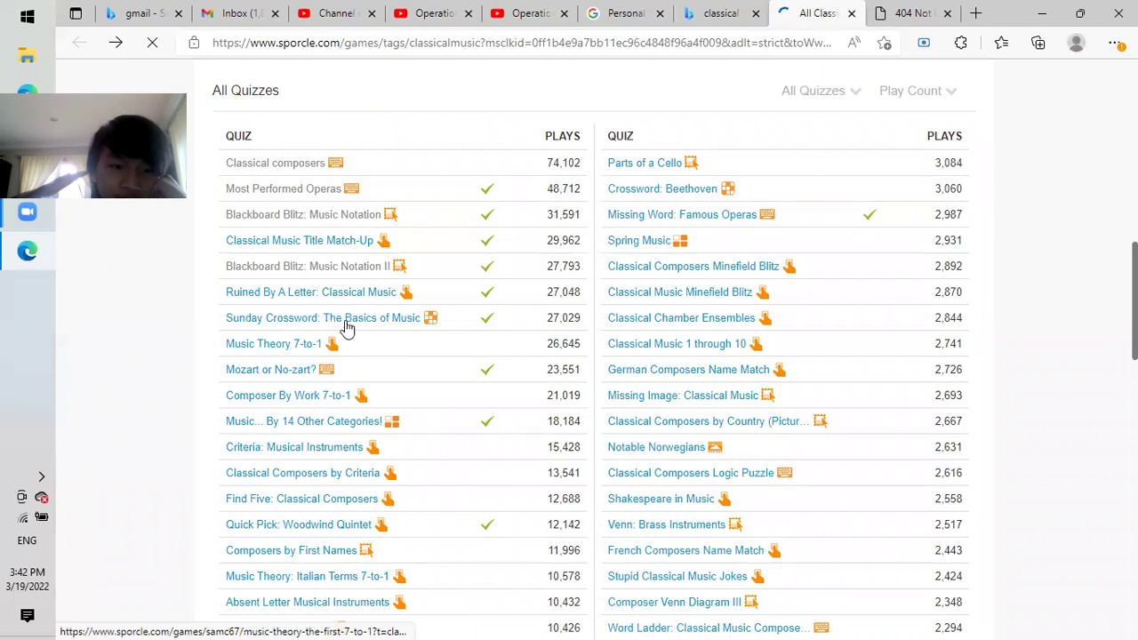
Open 'Mozart or No-zart?' and start its 20-work, 4-minute quiz.
left_click(293, 373)
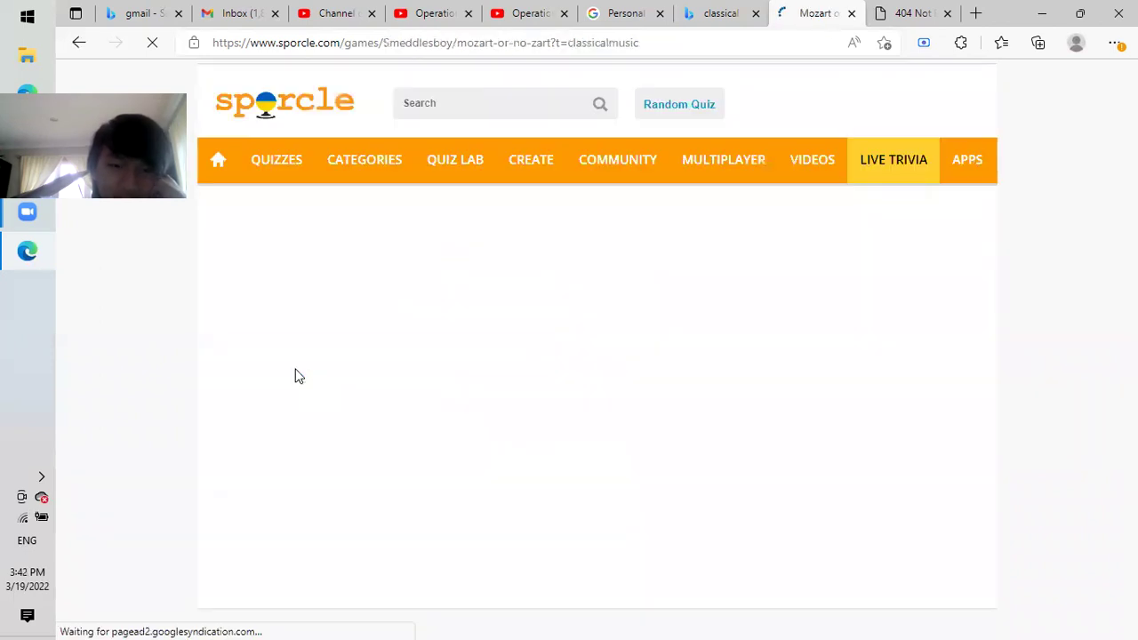
scroll(594, 349, "down", 2)
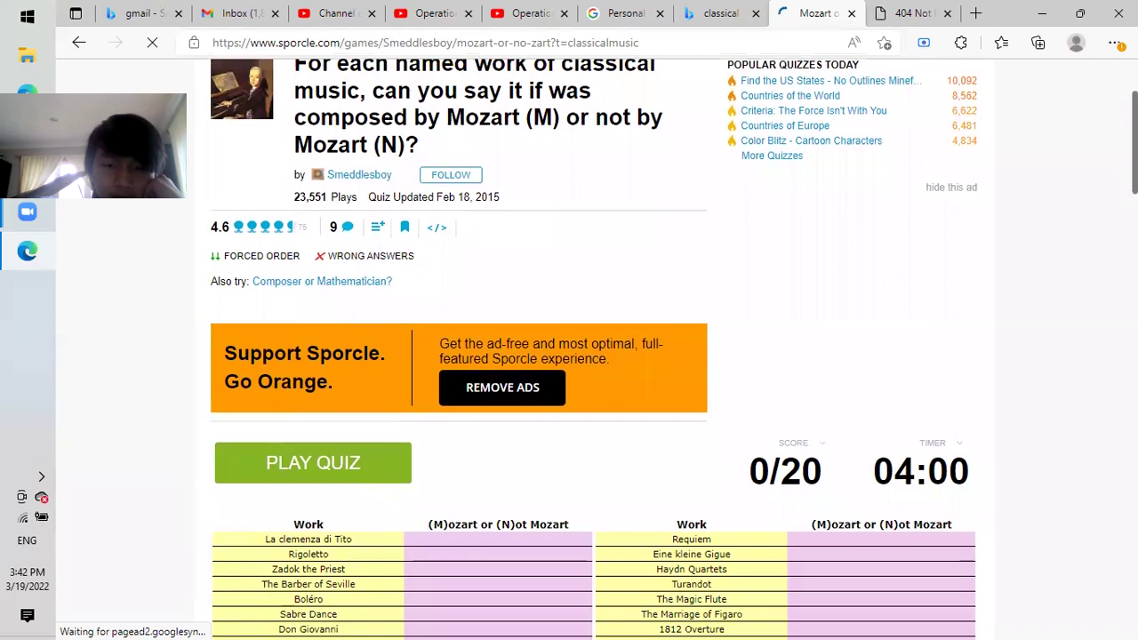
scroll(594, 348, "down", 2)
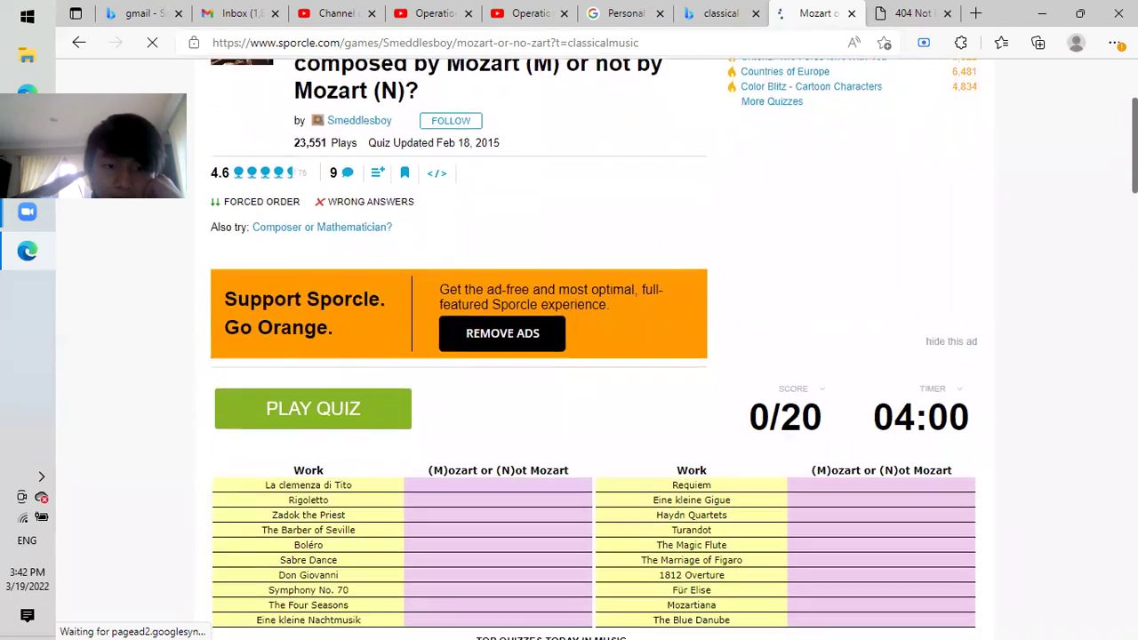
scroll(594, 348, "down", 1)
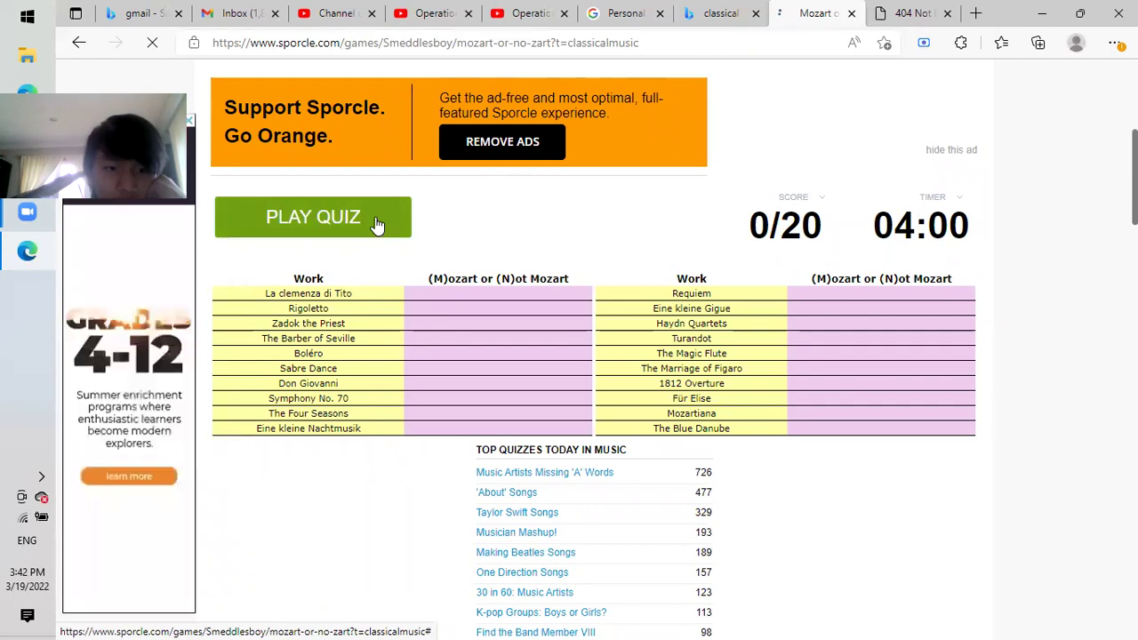
left_click(377, 224)
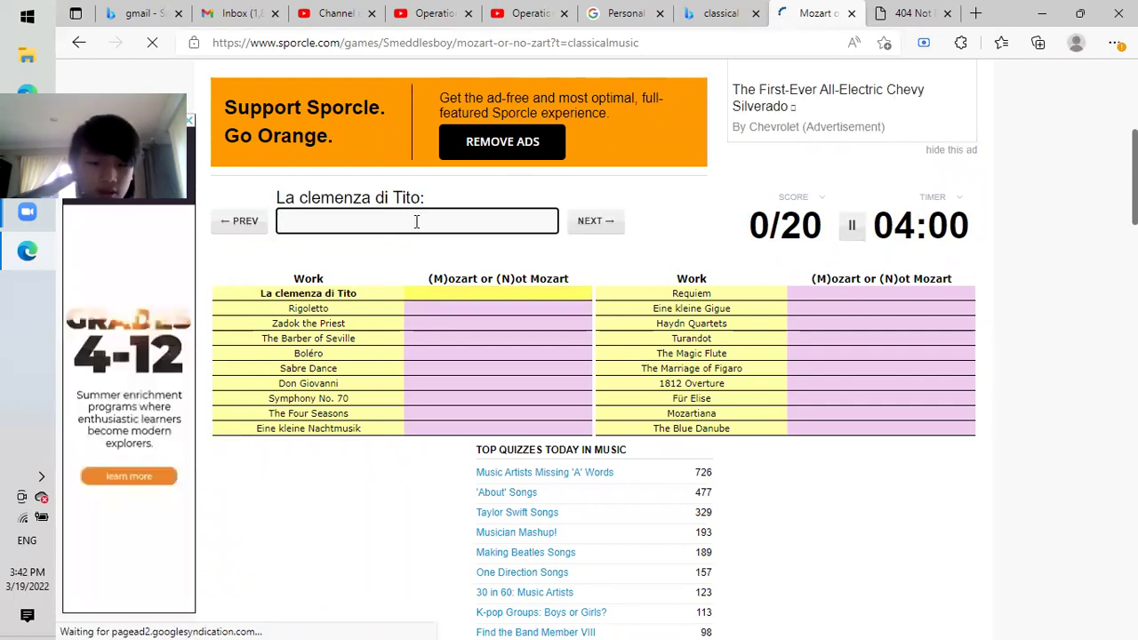
Mark the first ten works M or N, getting Don Giovanni, Symphony No. 70 and The Four Seasons right.
type("yes")
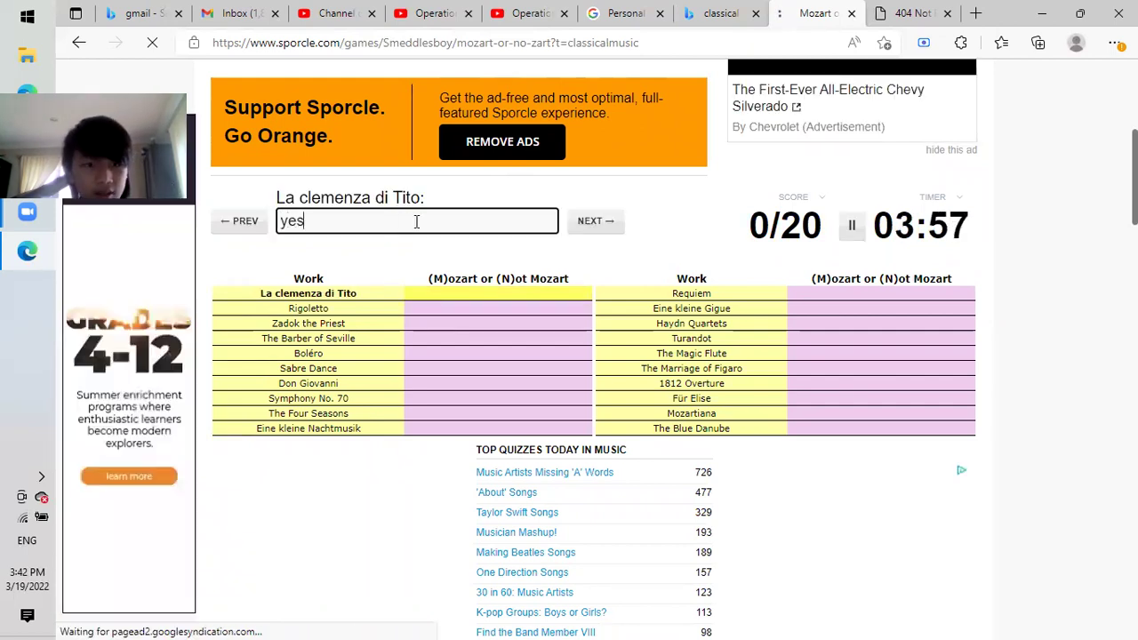
key("BackSpace")
key("BackSpace")
key("BackSpace")
type("no")
key("BackSpace")
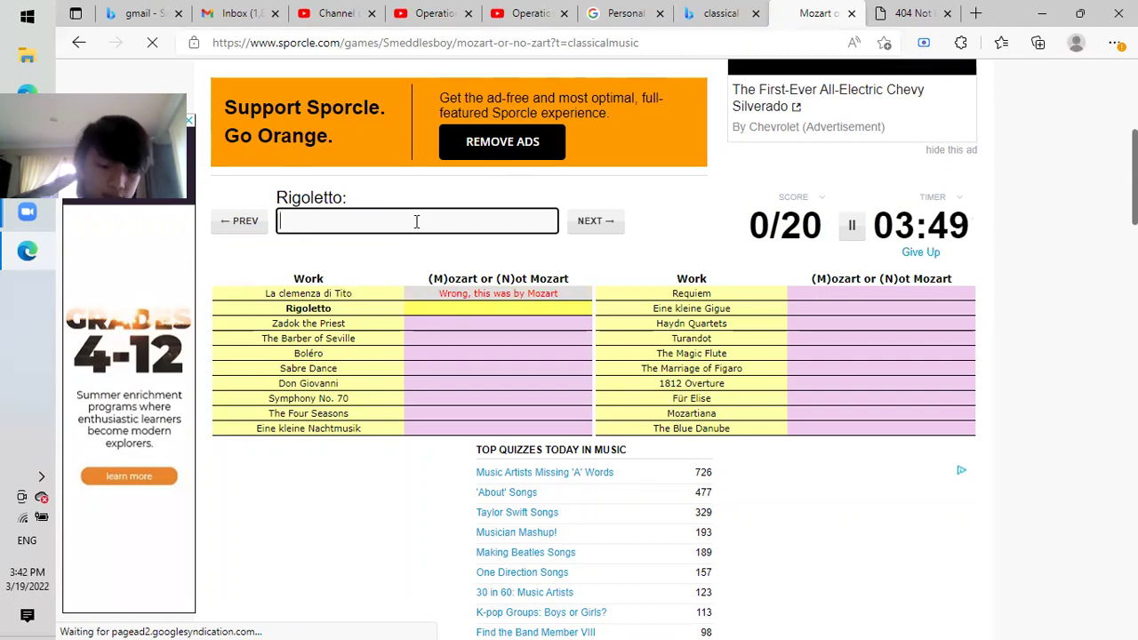
type("n")
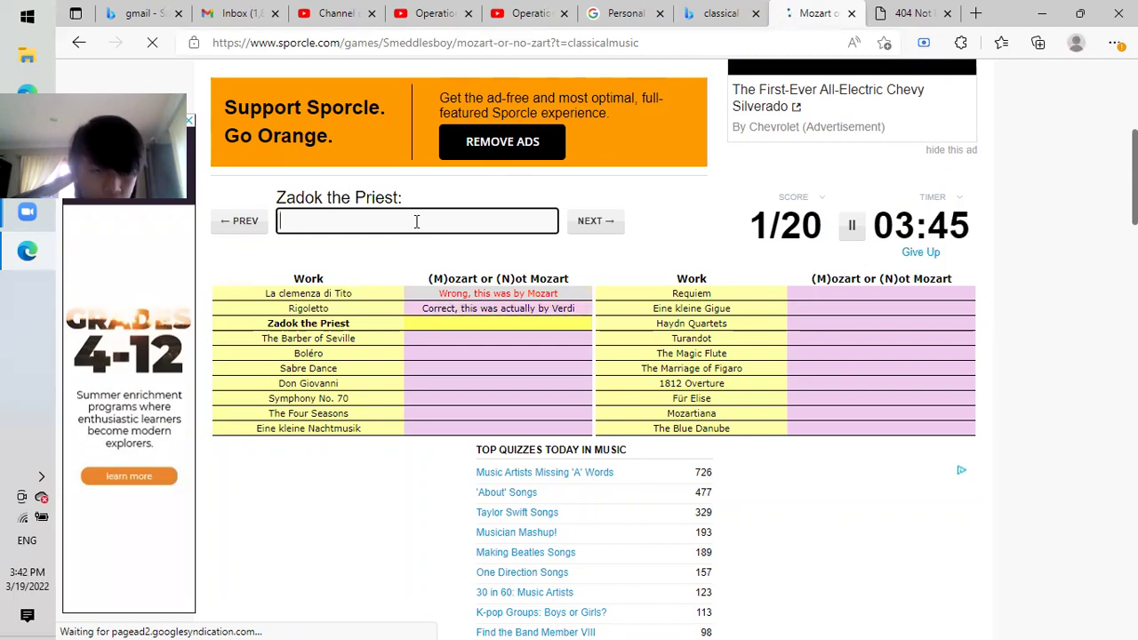
type("n")
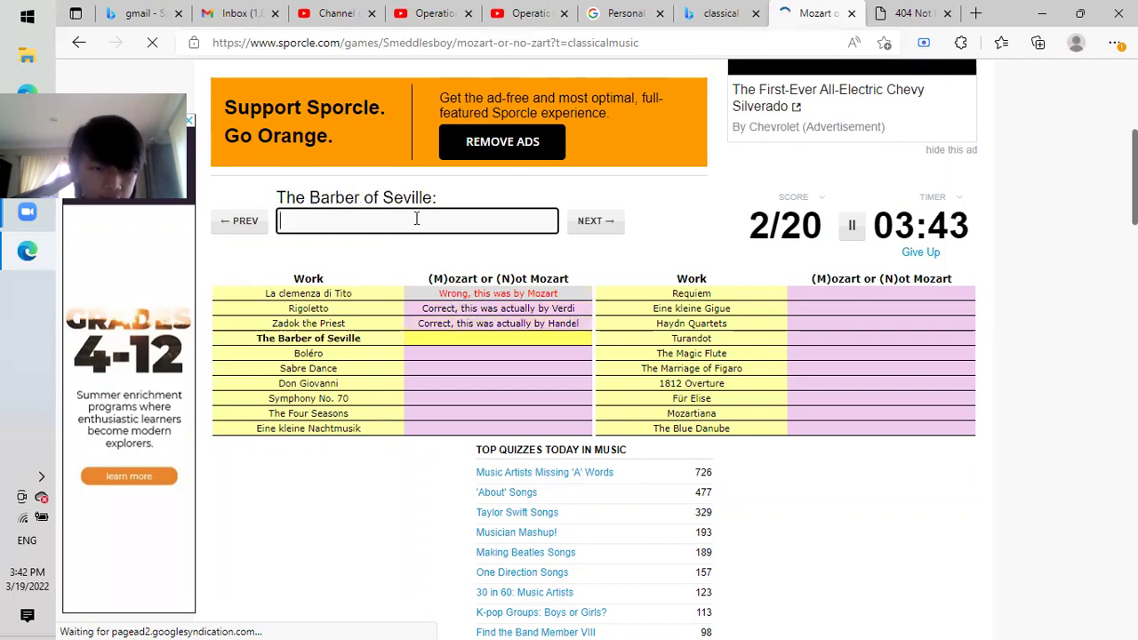
type("n")
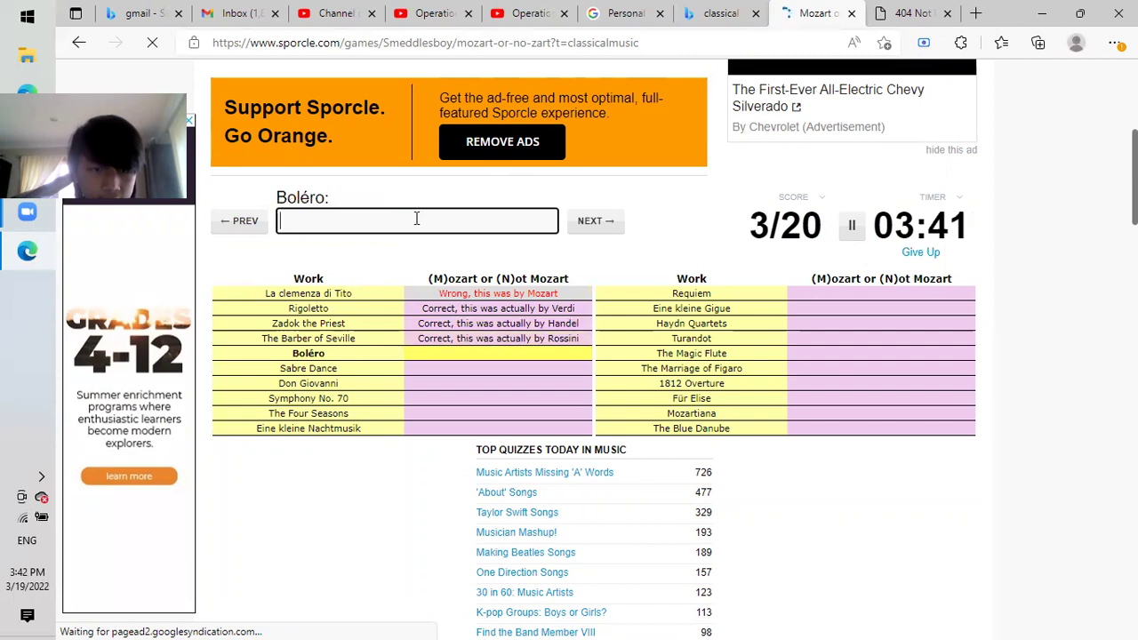
type("n")
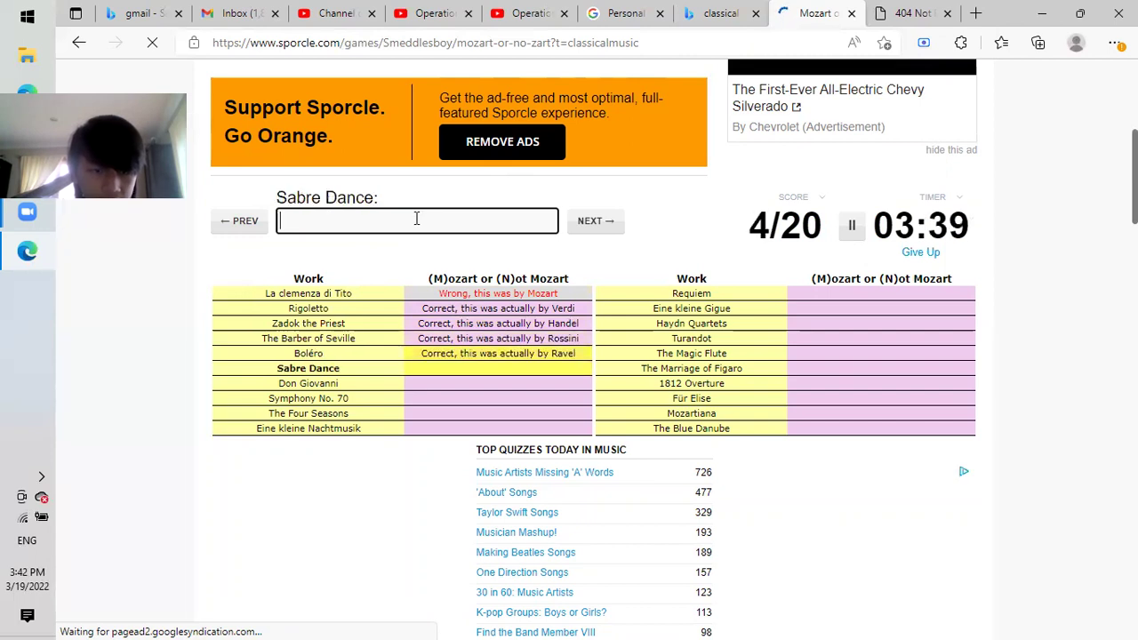
type("n")
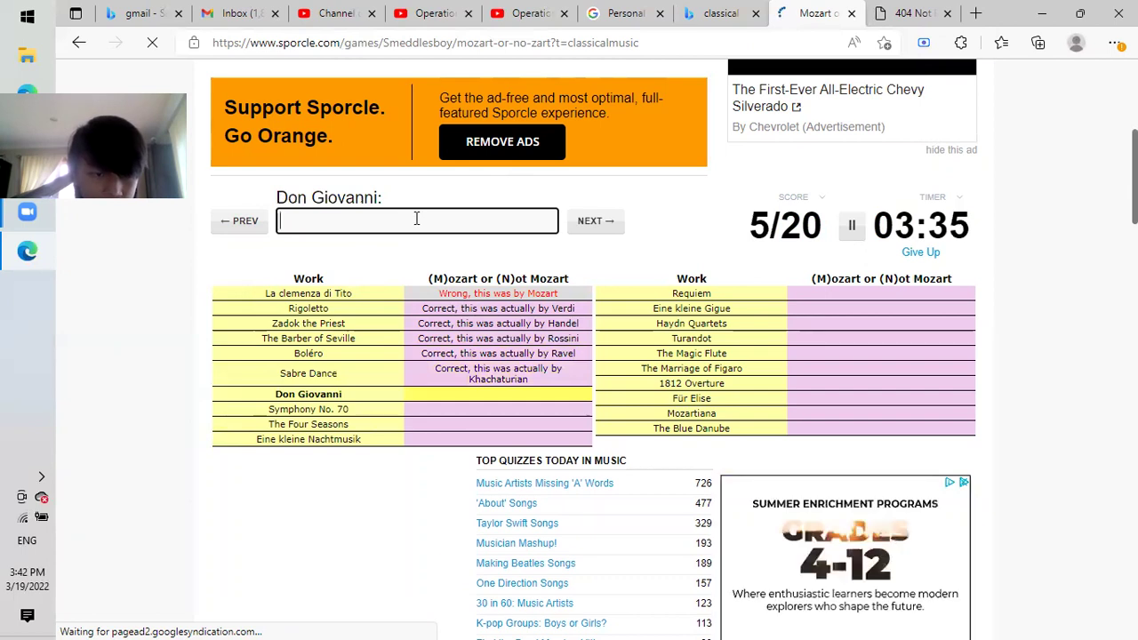
type("y")
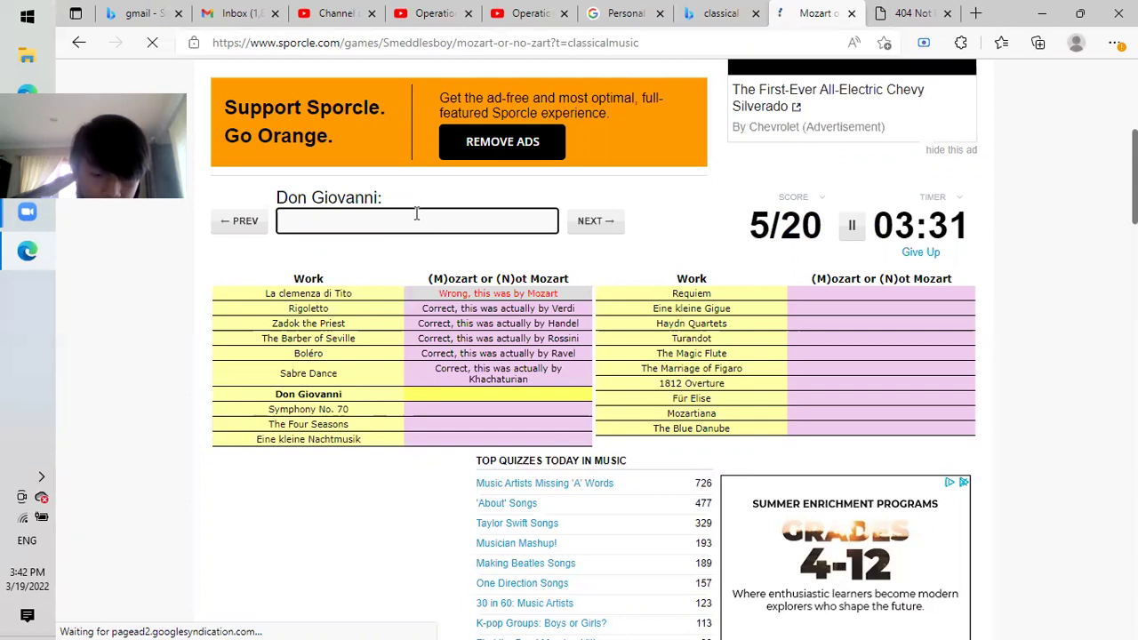
type("m")
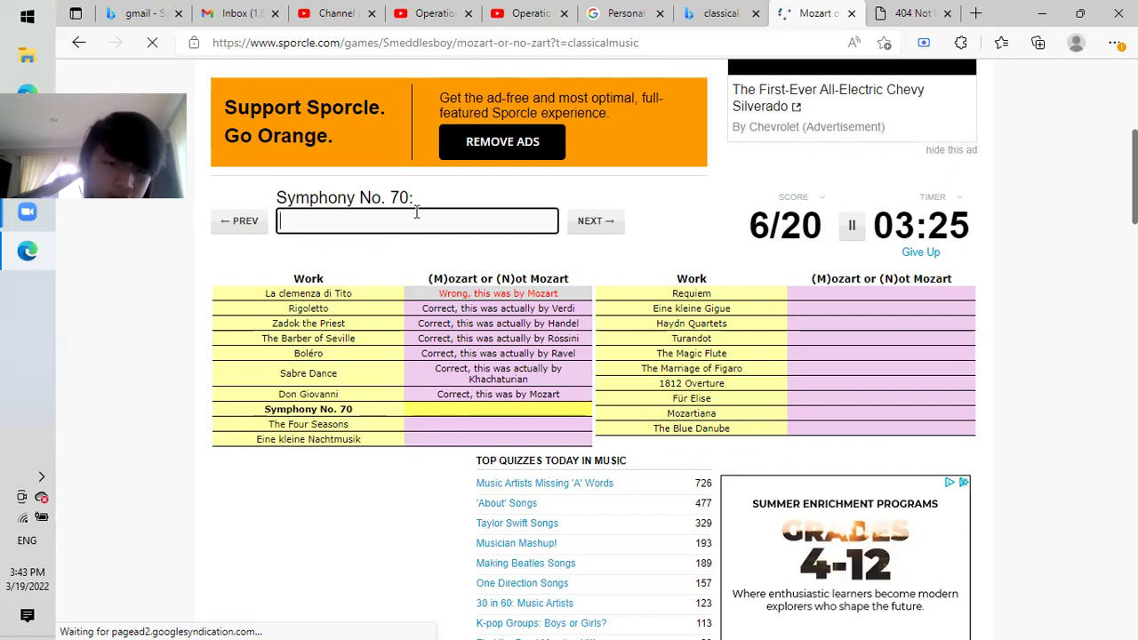
type("n")
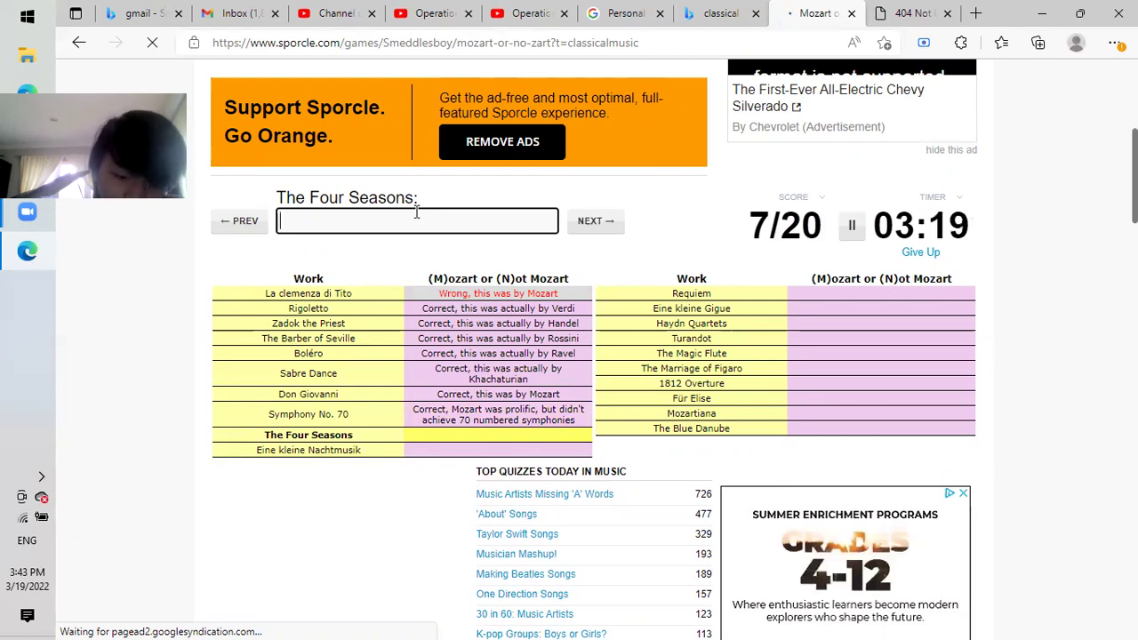
type("n")
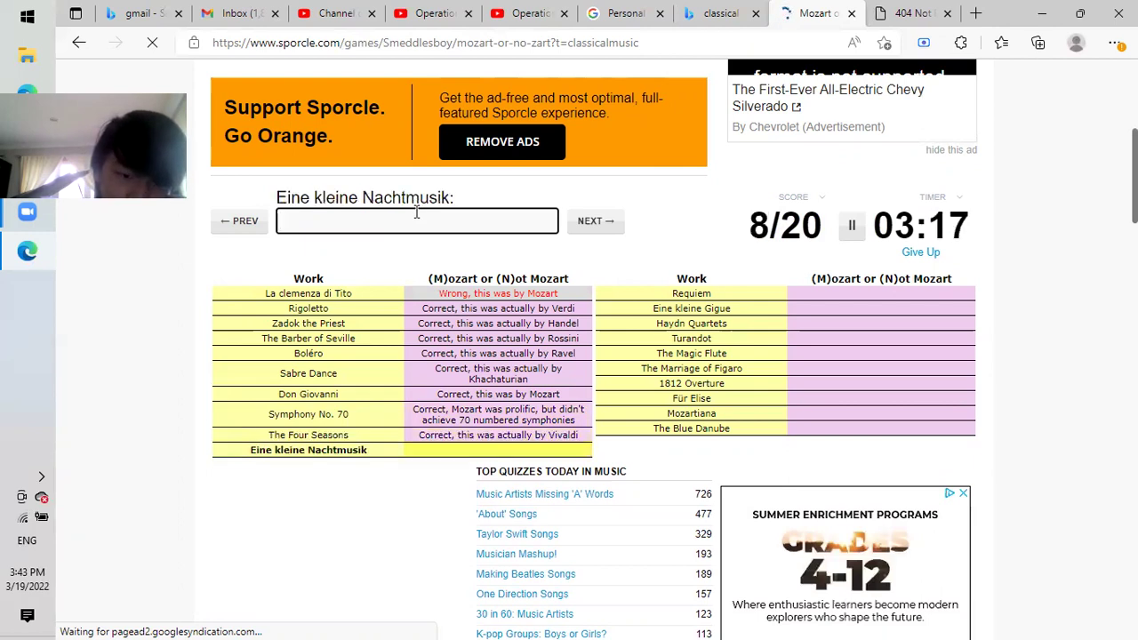
type("m")
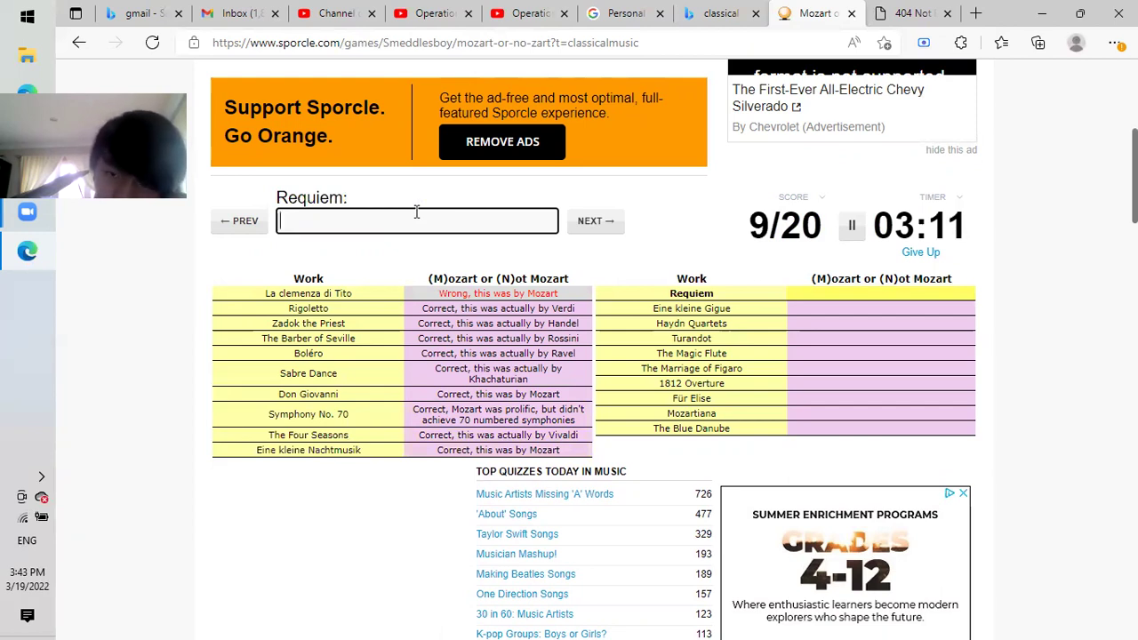
Answer the remaining works as Mozart or not by typing mn, n, nmmnn and nn.
type("m")
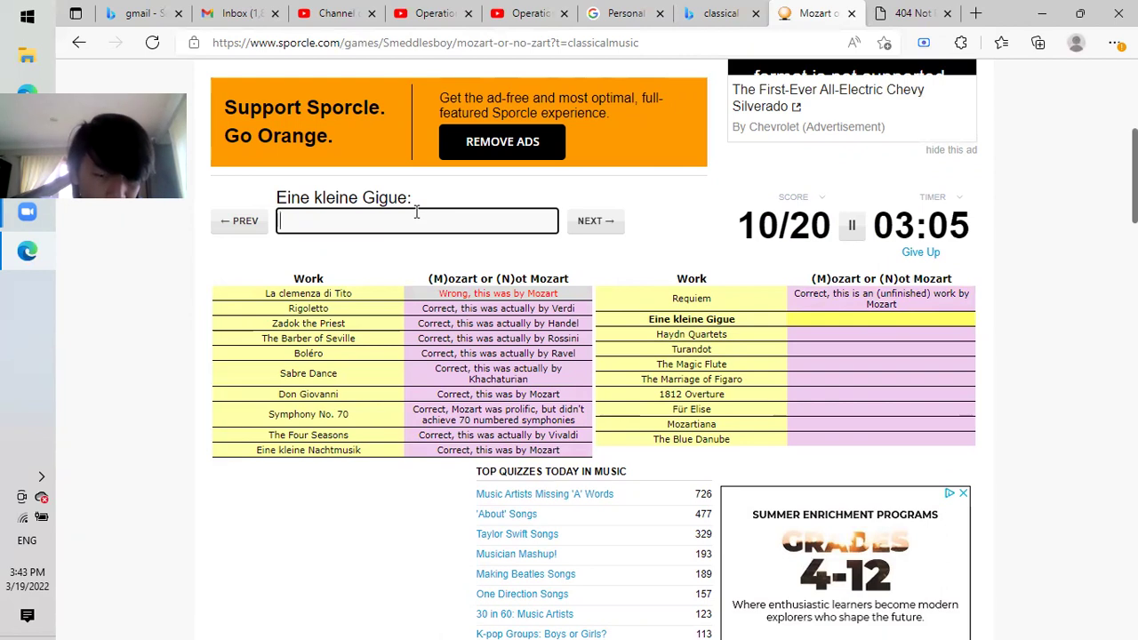
type("n")
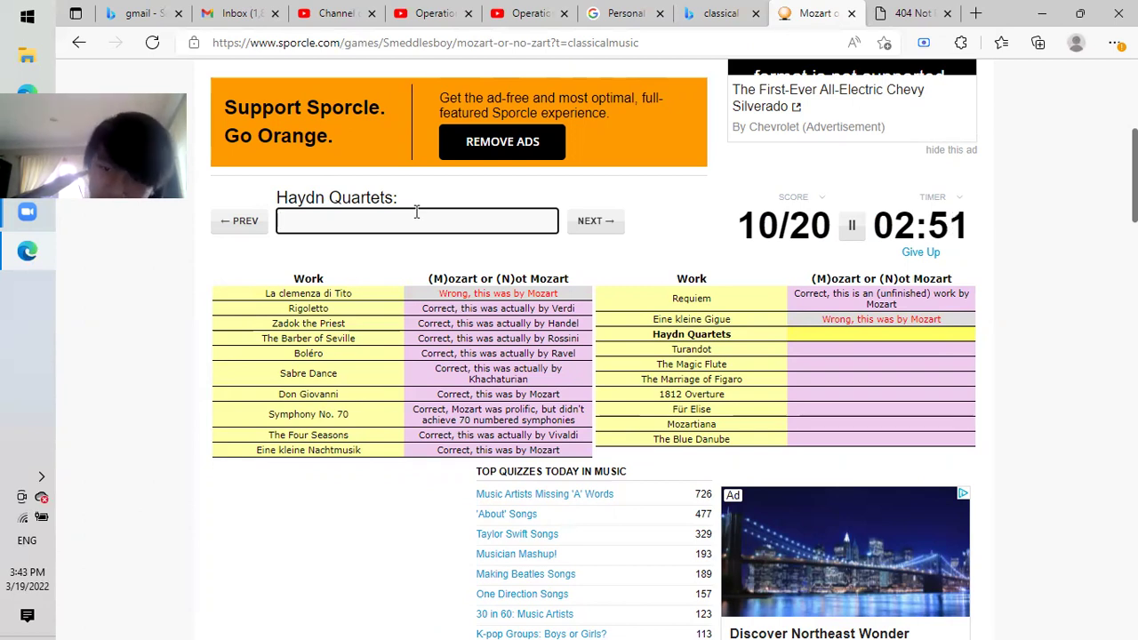
type("n")
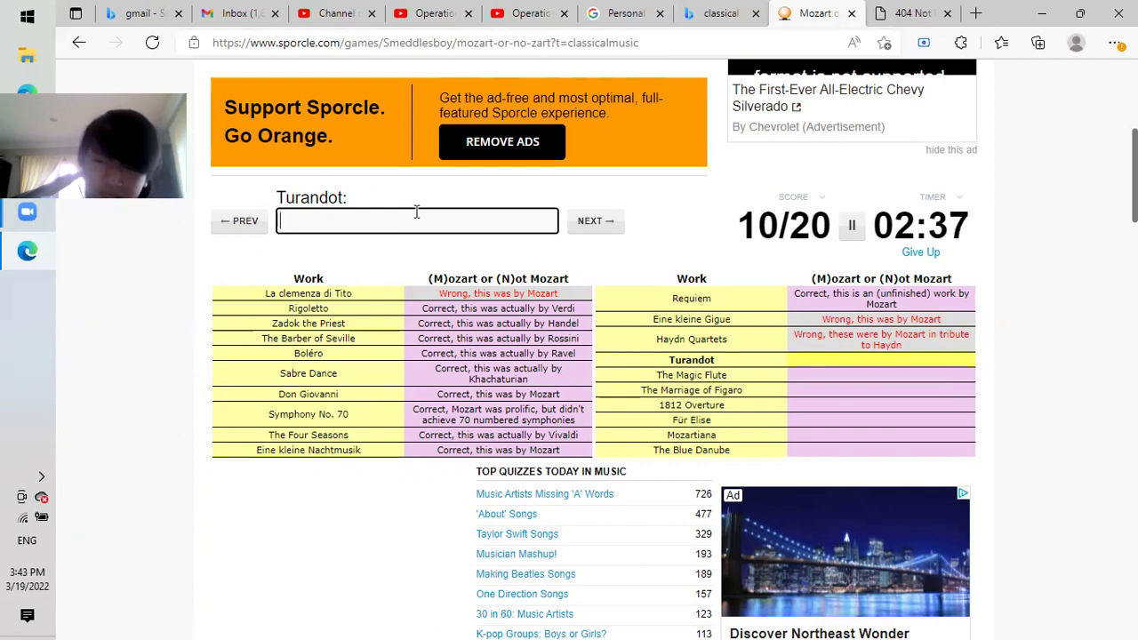
type("n")
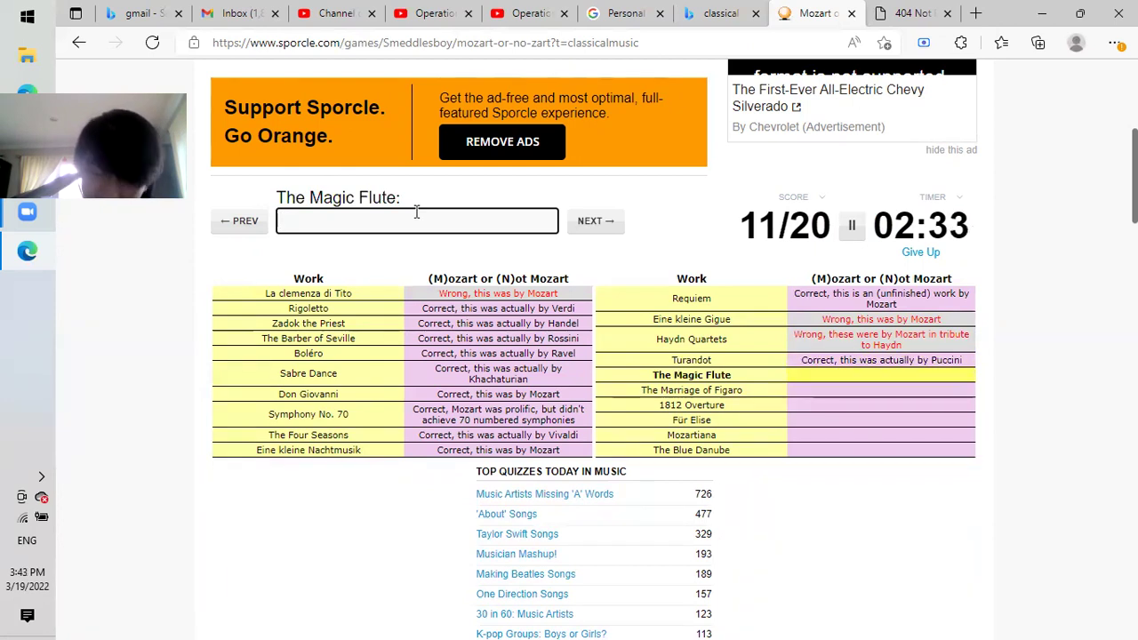
type("m")
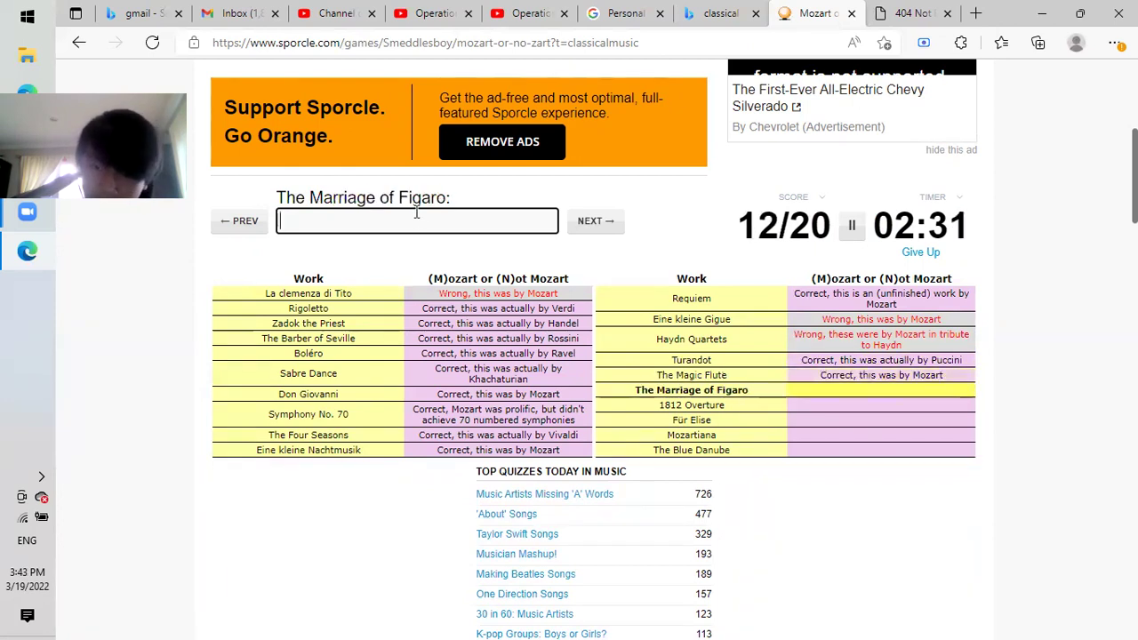
type("m")
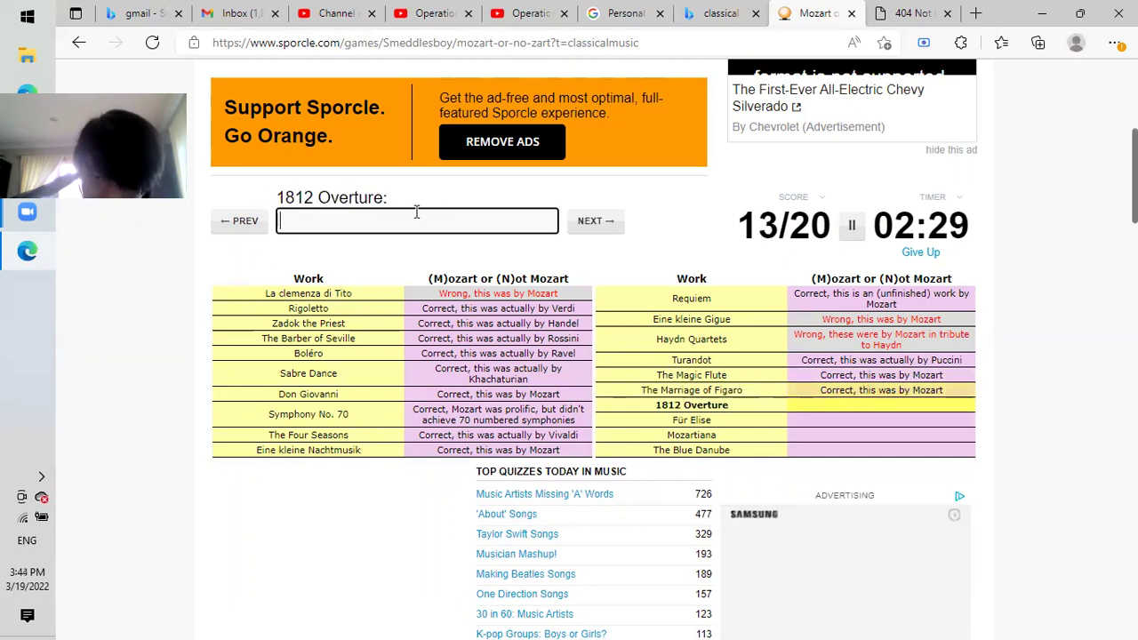
type("n")
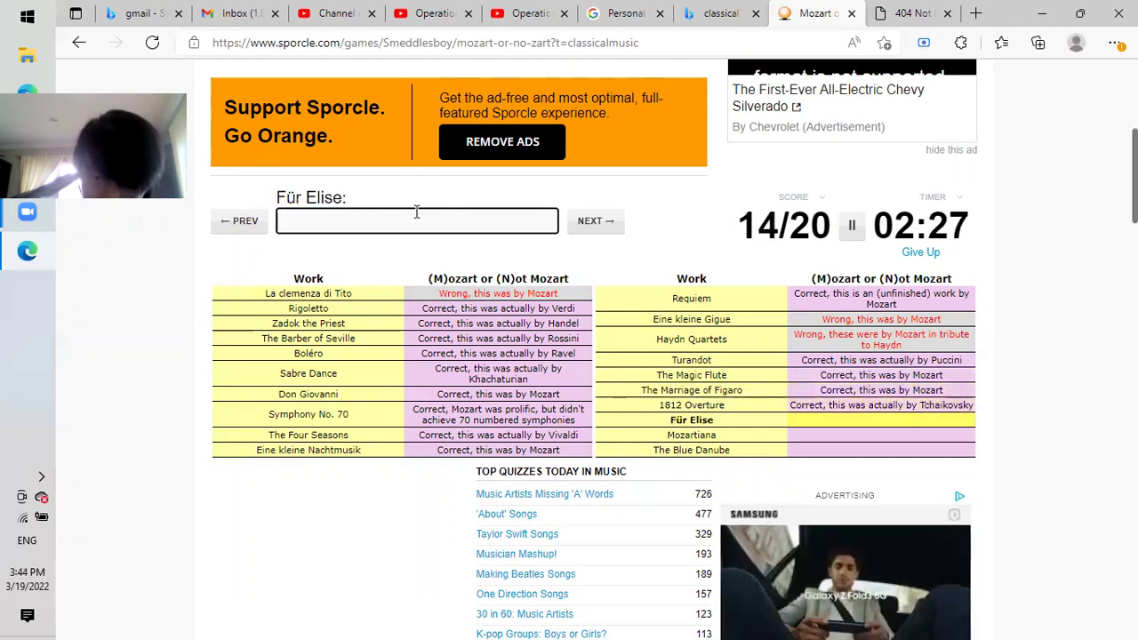
type("n")
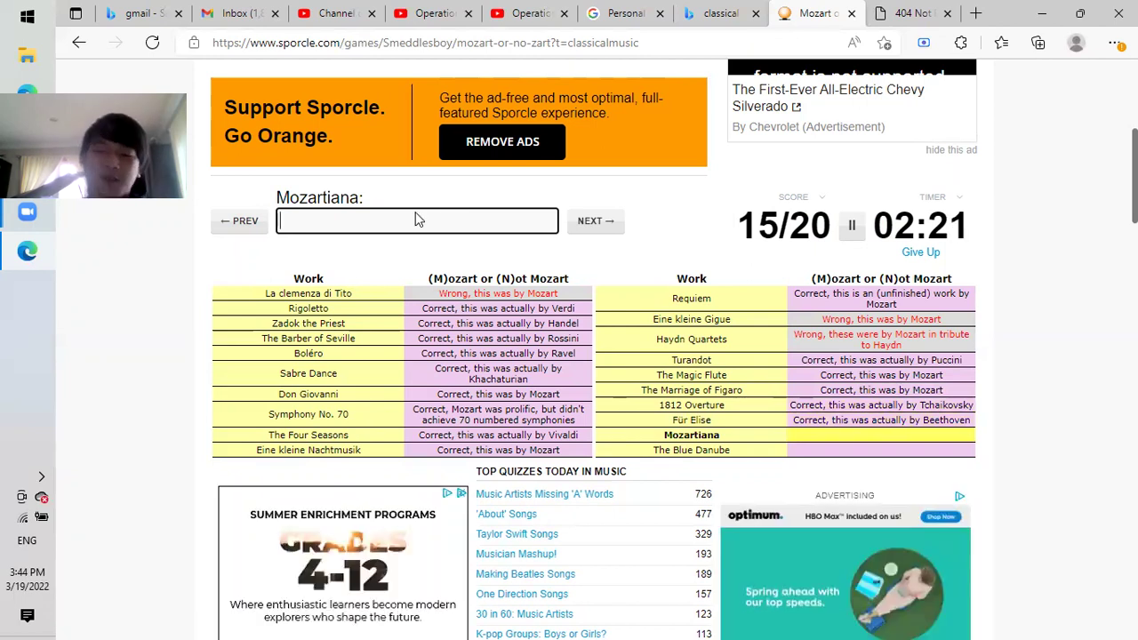
type("n")
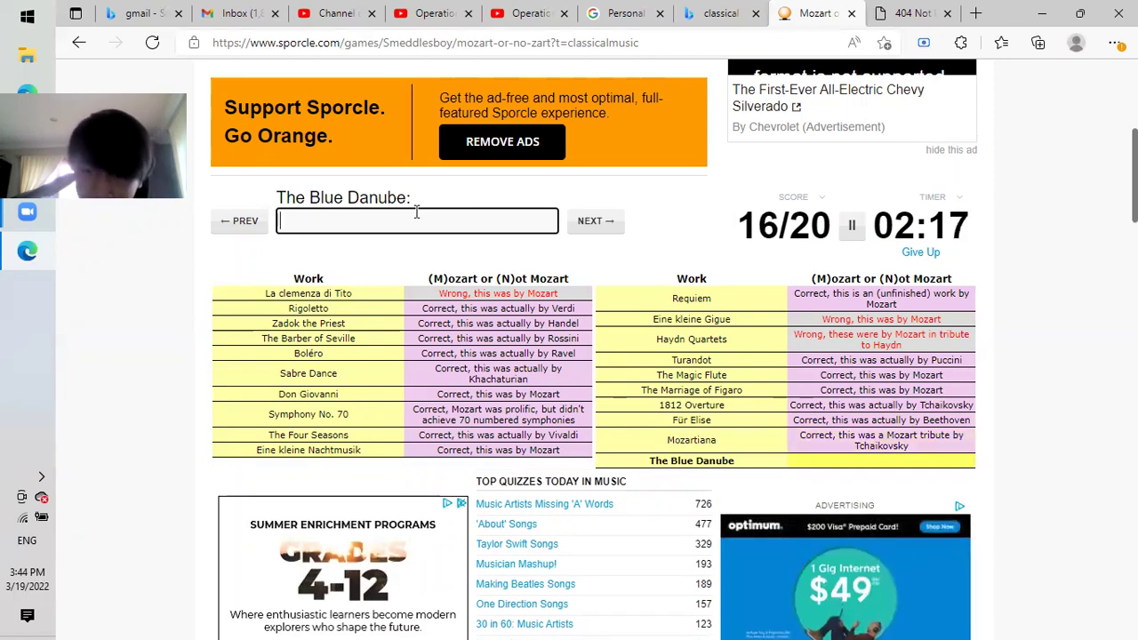
type("n")
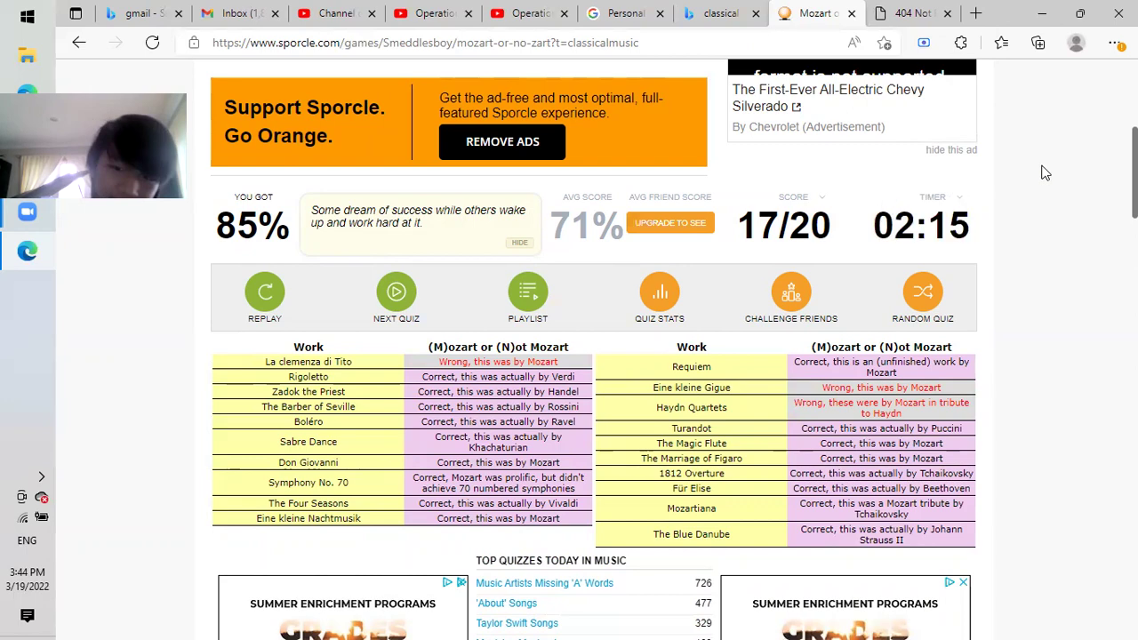
Review the 17/20 Mozart results, then go back to the All Classical Music quizzes list.
scroll(1044, 172, "up", 2)
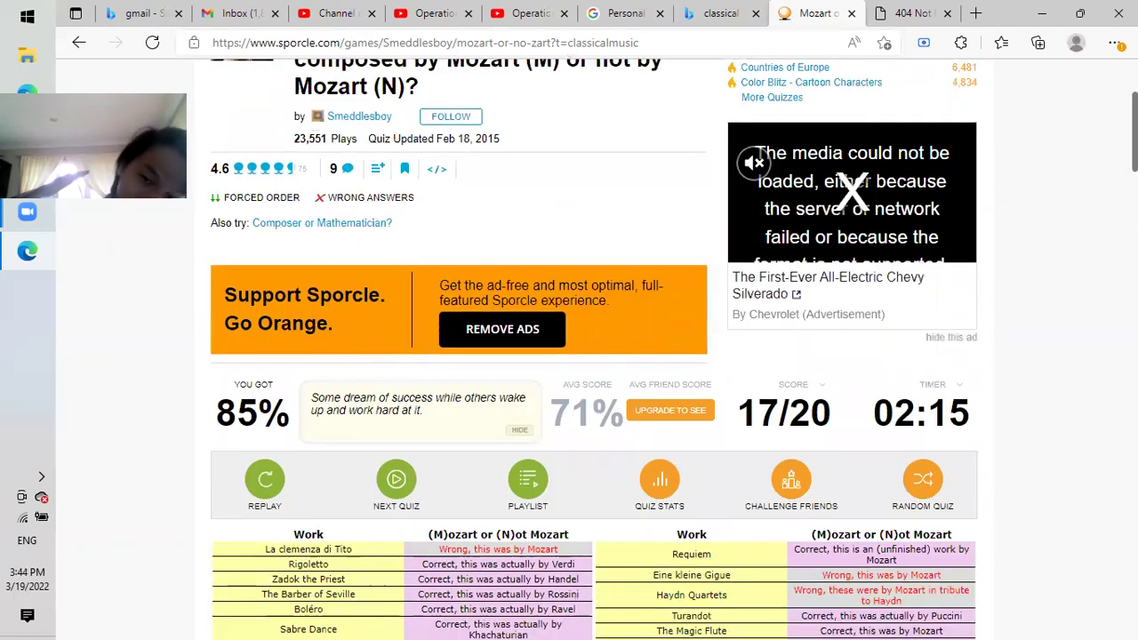
scroll(594, 356, "down", 3)
scroll(593, 356, "up", 1)
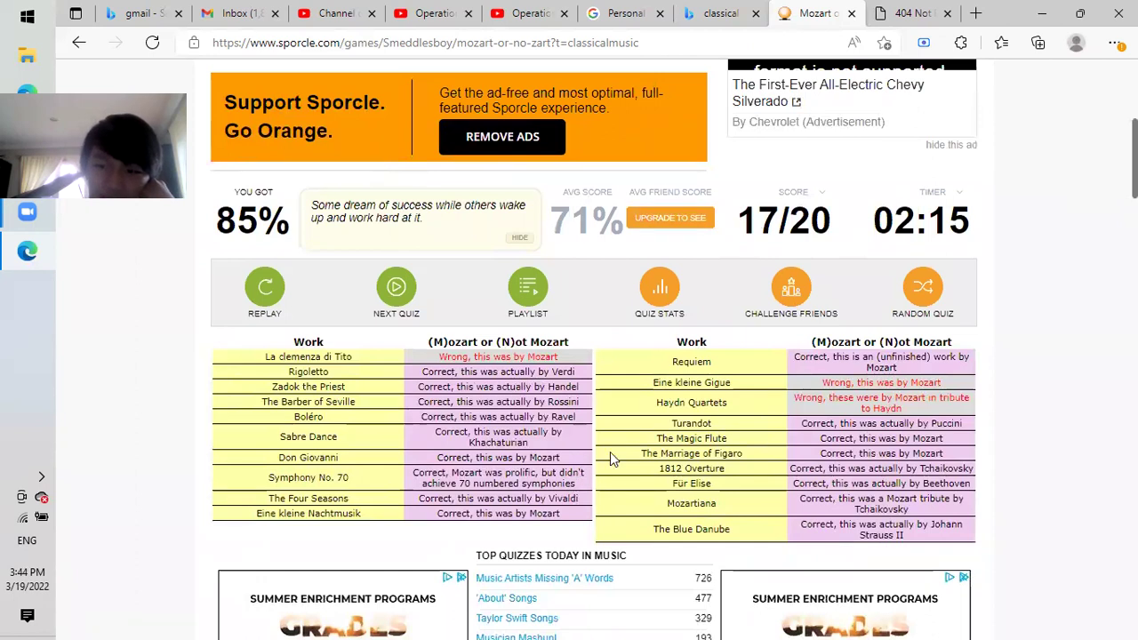
left_click(77, 44)
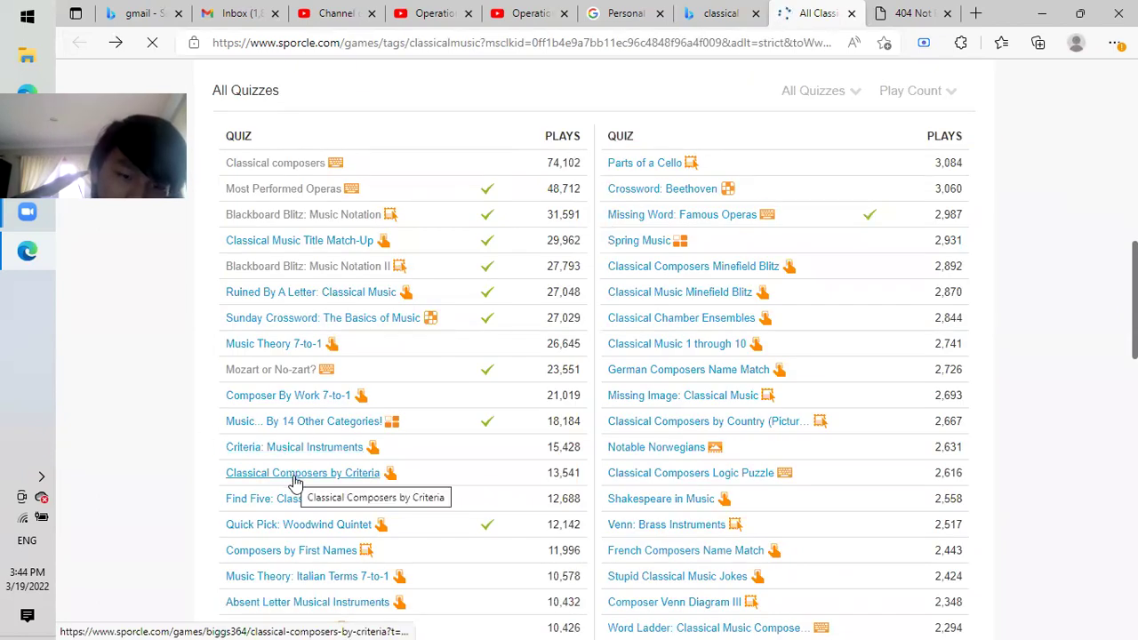
Open the Classical Composers by Criteria quiz and start its timer.
left_click(295, 477)
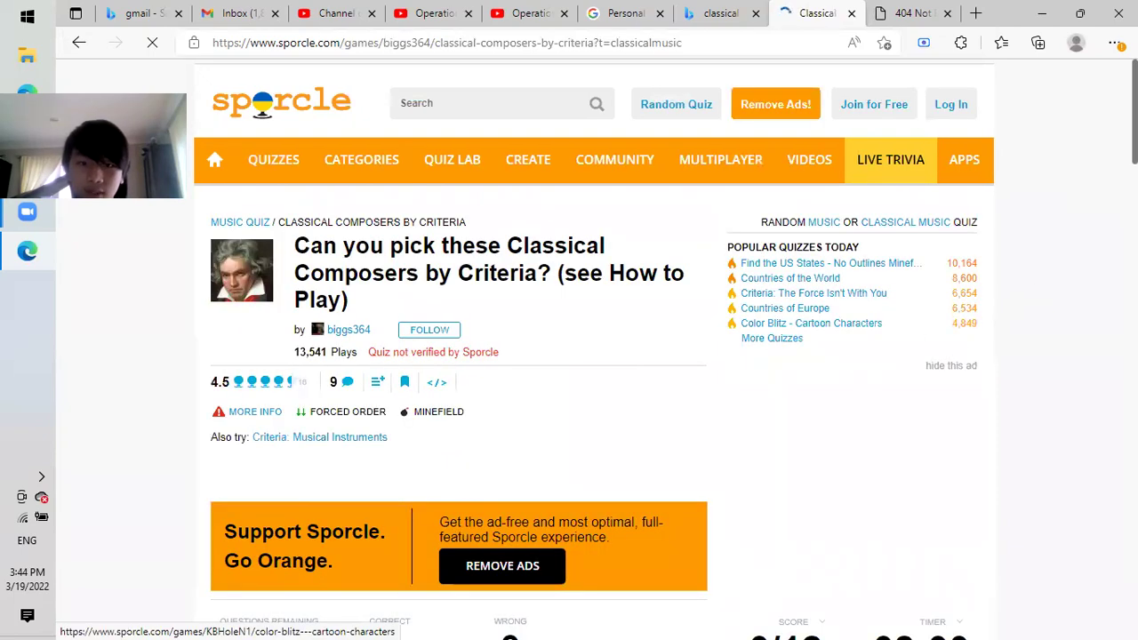
scroll(985, 240, "down", 5)
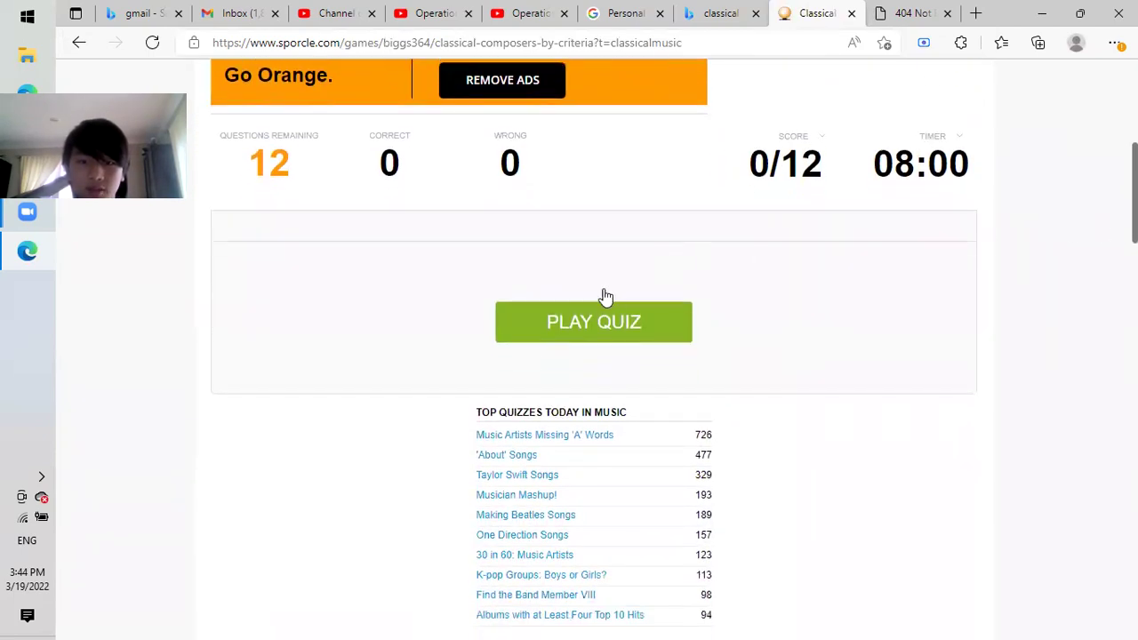
left_click(600, 316)
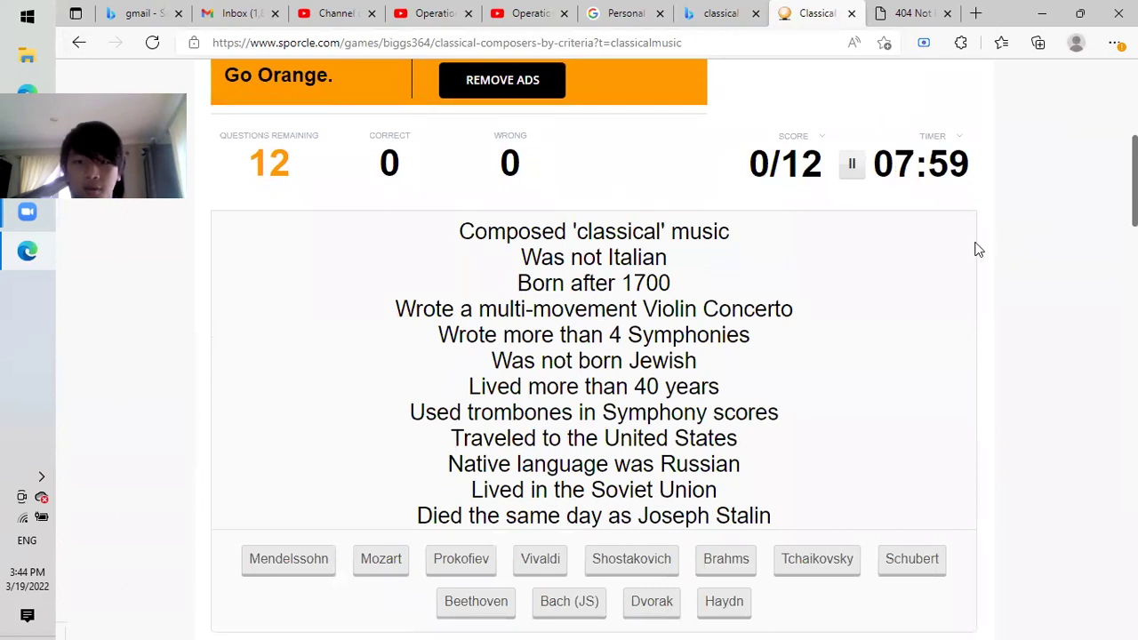
Pick Vivaldi as the composer, ending the attempt at 0/12.
scroll(594, 347, "down", 2)
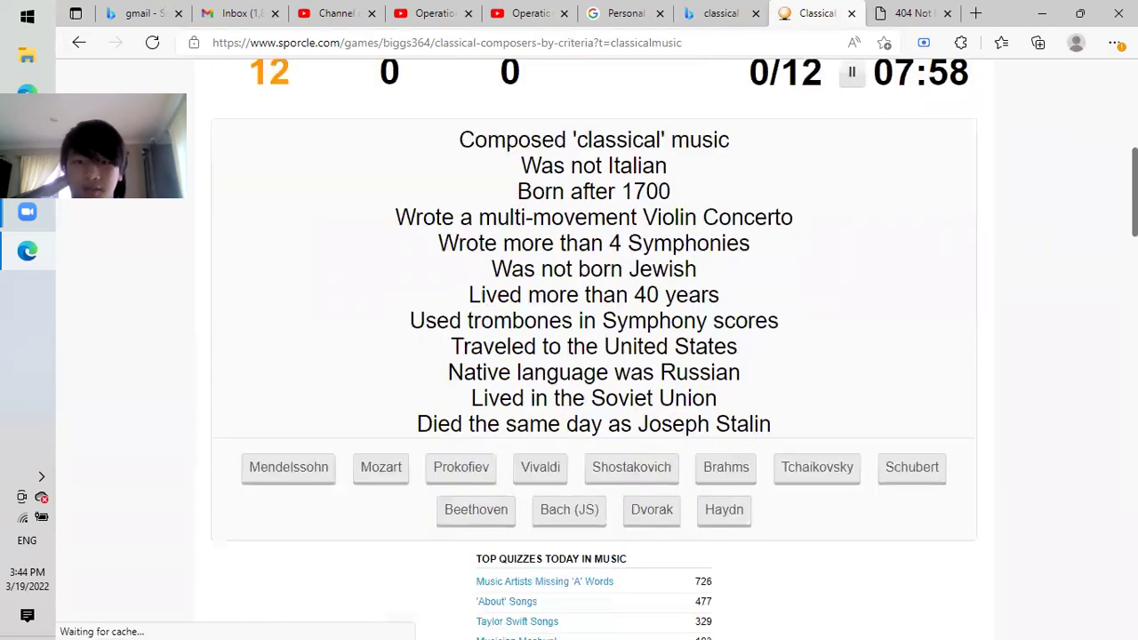
scroll(594, 347, "up", 1)
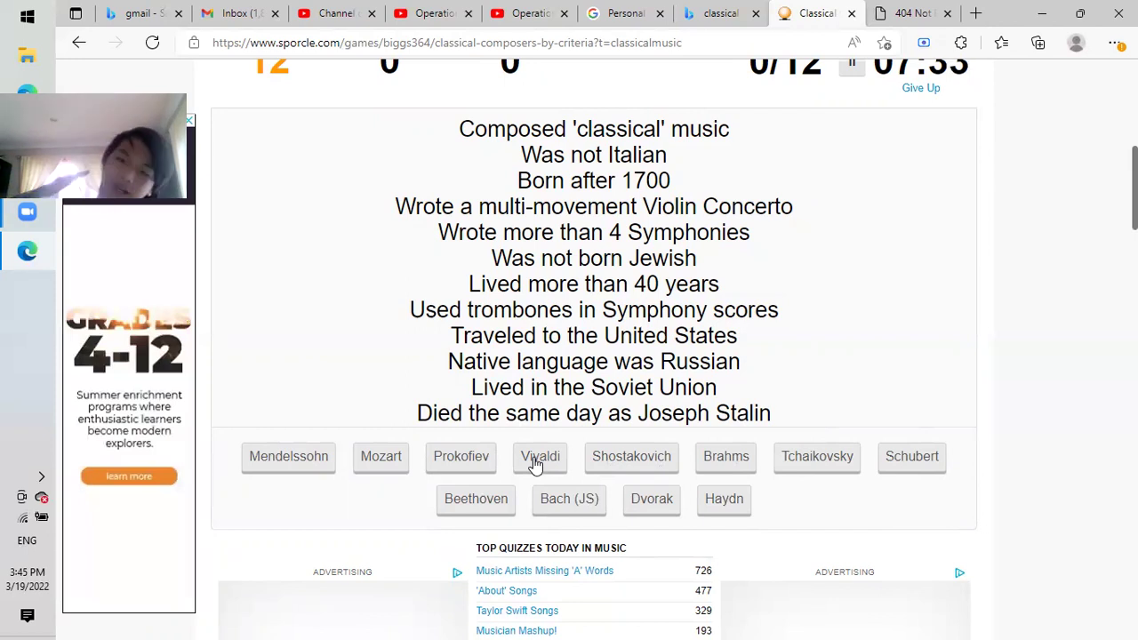
left_click(536, 463)
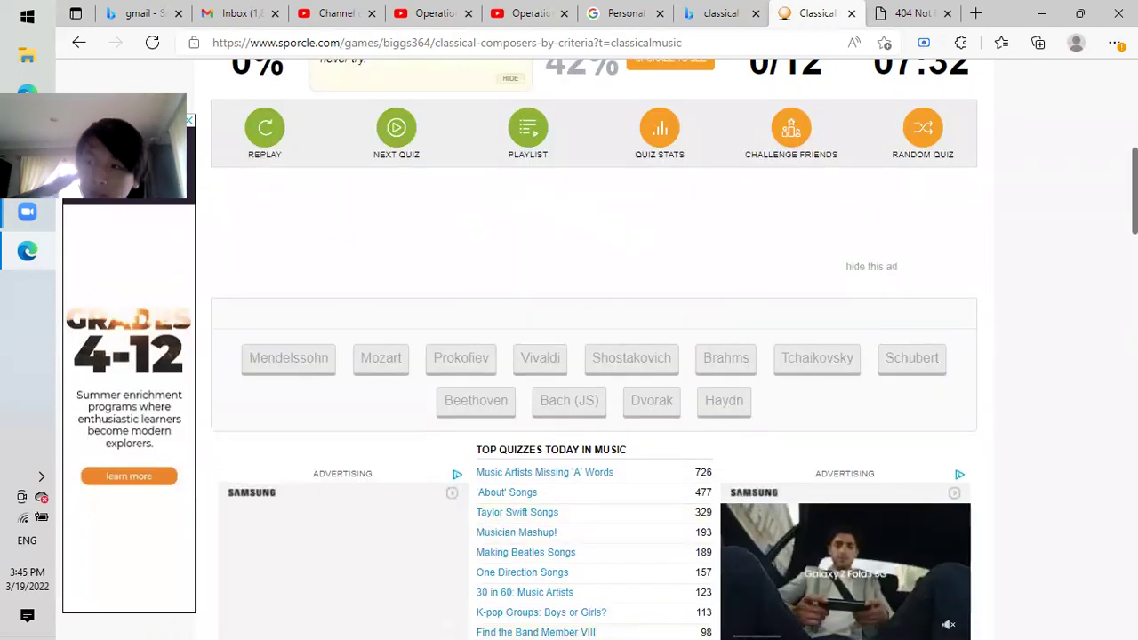
Reload the criteria quiz page to get a fresh unstarted attempt.
scroll(1099, 246, "up", 2)
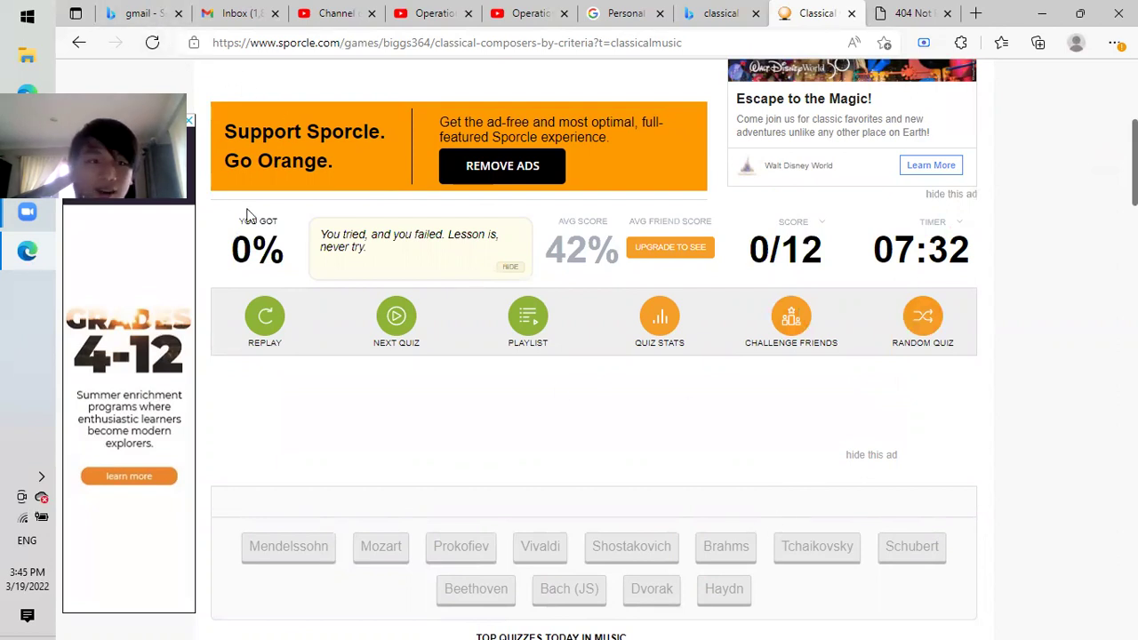
left_click(152, 43)
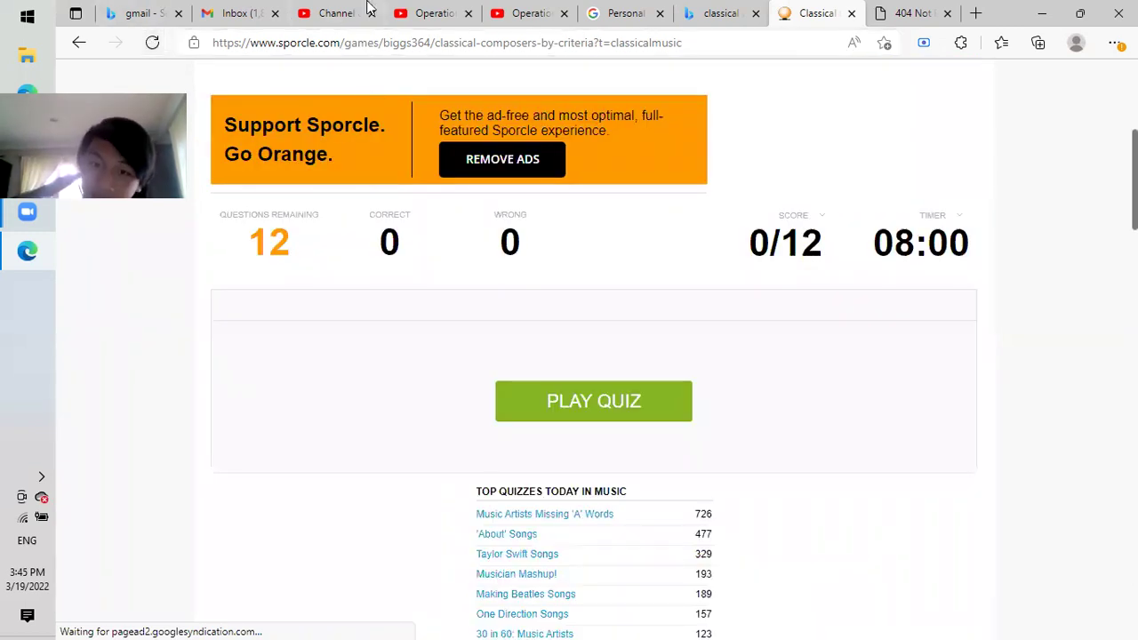
Start the quiz and pick Shostakovich, then replay, restart and pick Shostakovich again.
left_click(624, 413)
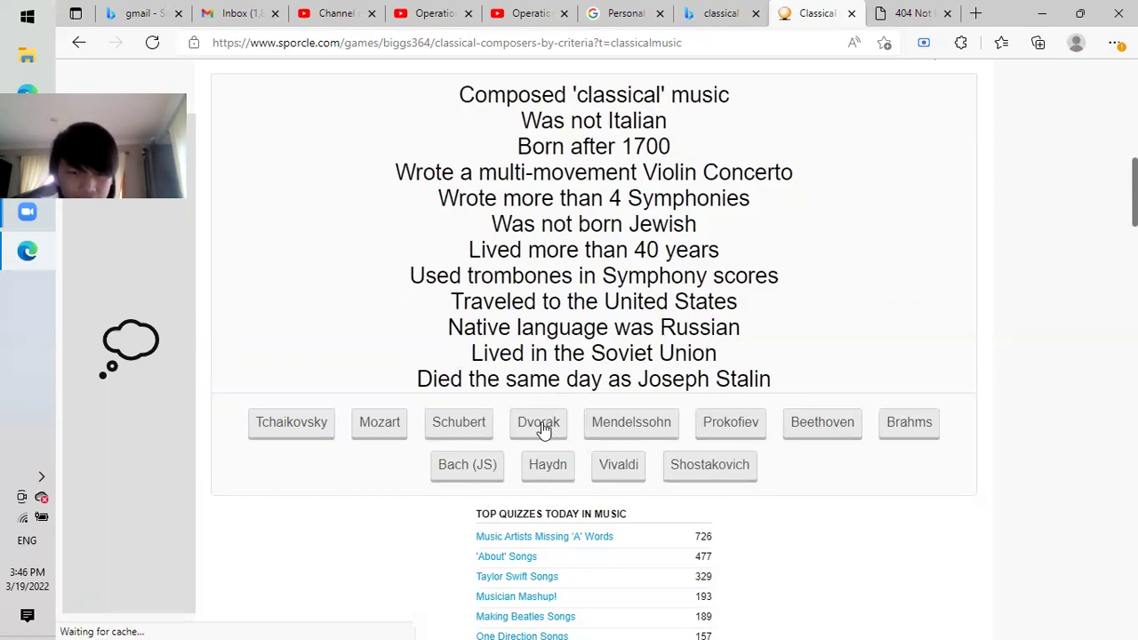
left_click(728, 463)
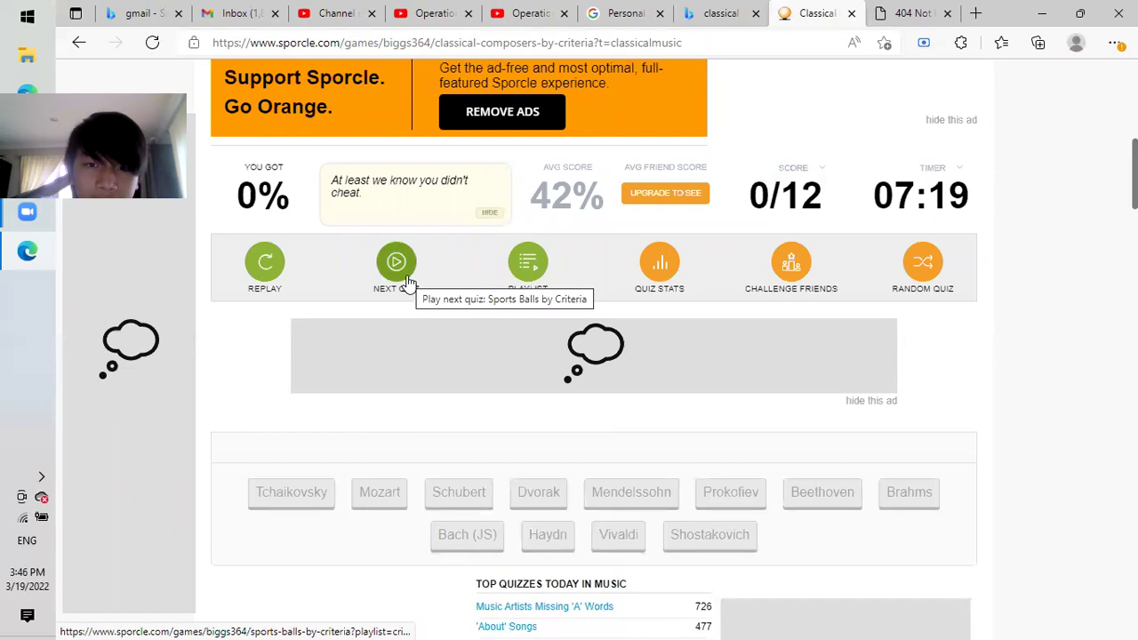
left_click(266, 278)
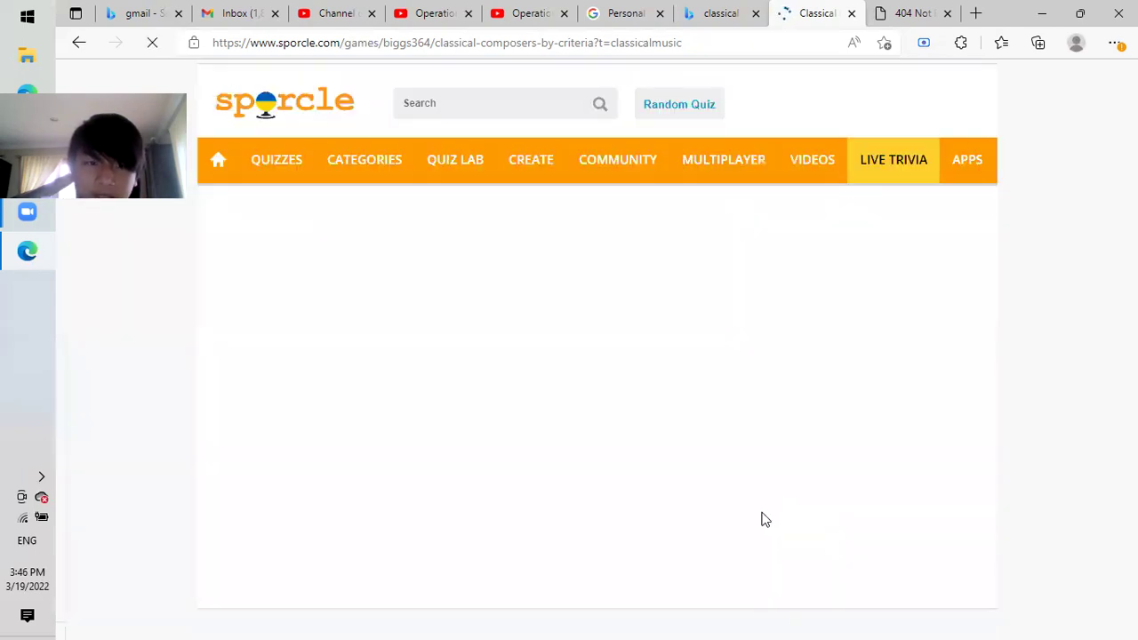
scroll(1084, 175, "down", 5)
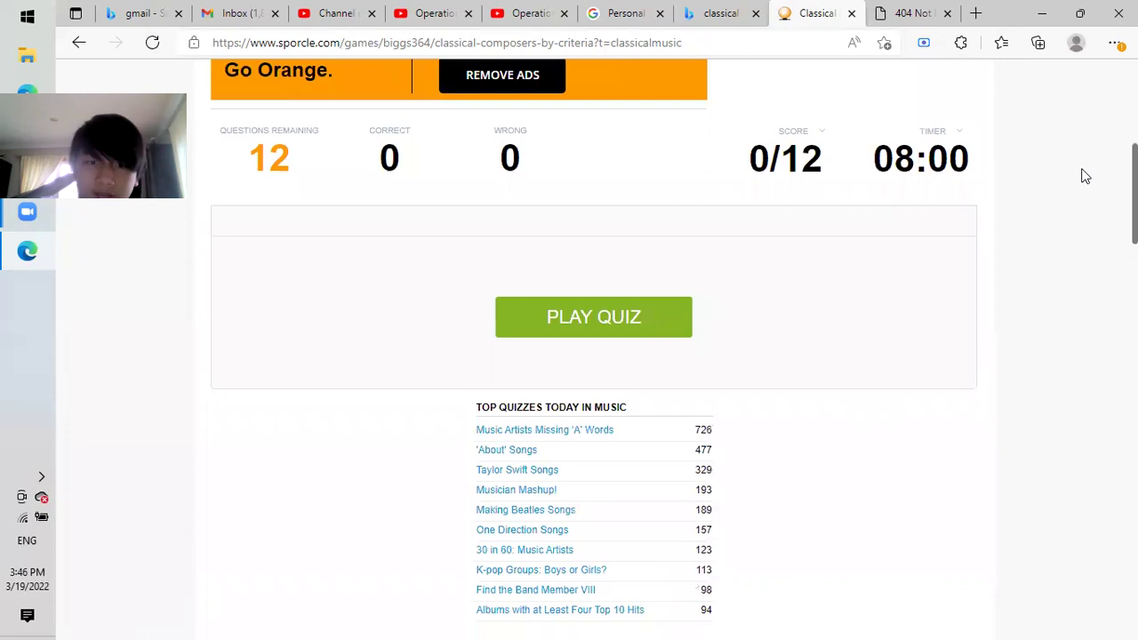
left_click(587, 322)
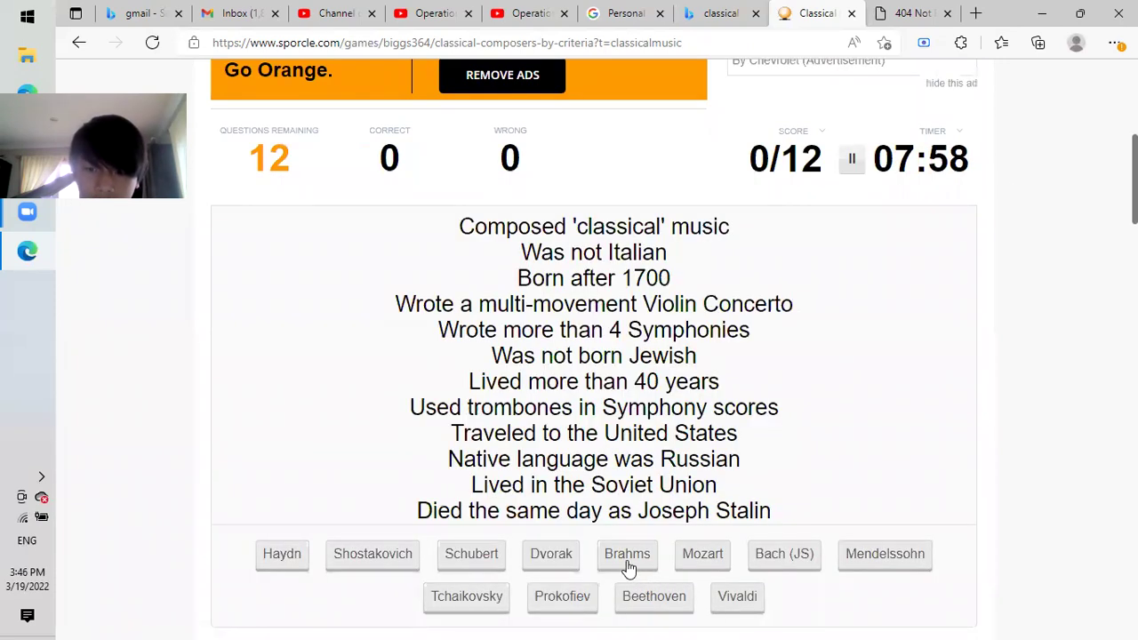
left_click(392, 569)
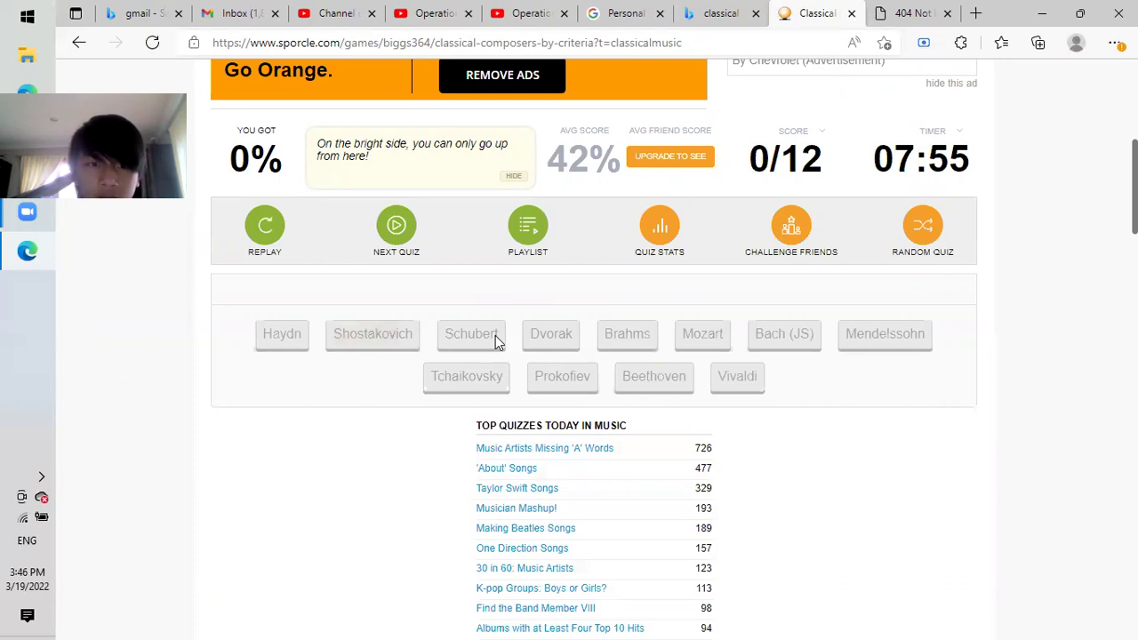
Restart the criteria quiz and reload its page.
left_click(264, 229)
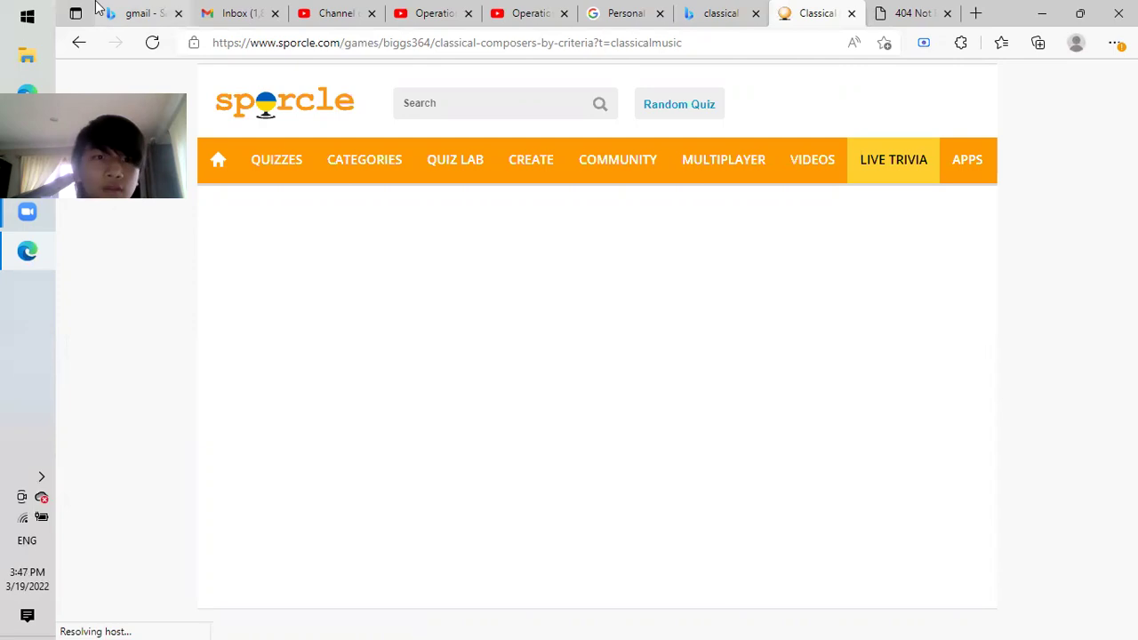
left_click(152, 43)
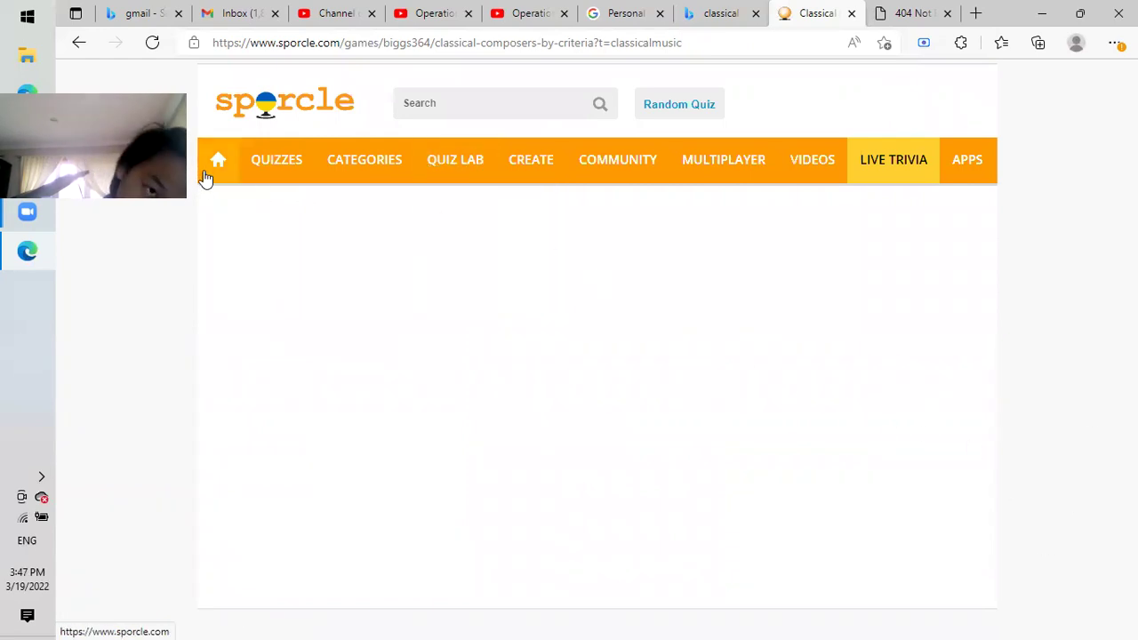
left_click_drag(1087, 536, 1067, 614)
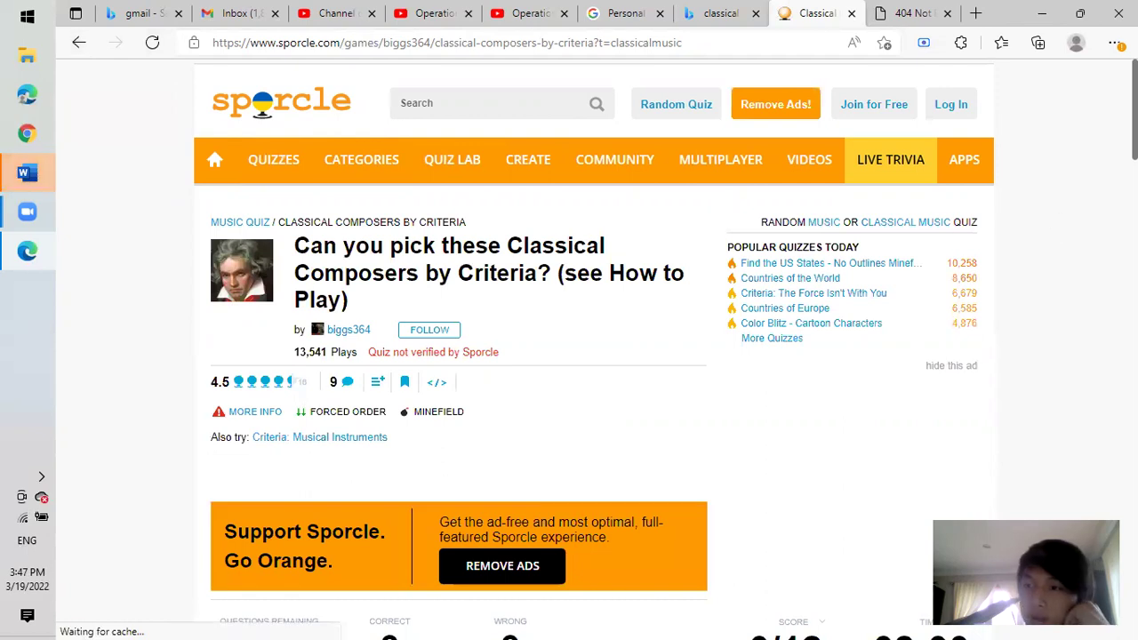
scroll(636, 194, "down", 6)
Go back to the classical music list, then forward to the quiz page reset to 08:00.
key("alt+Left")
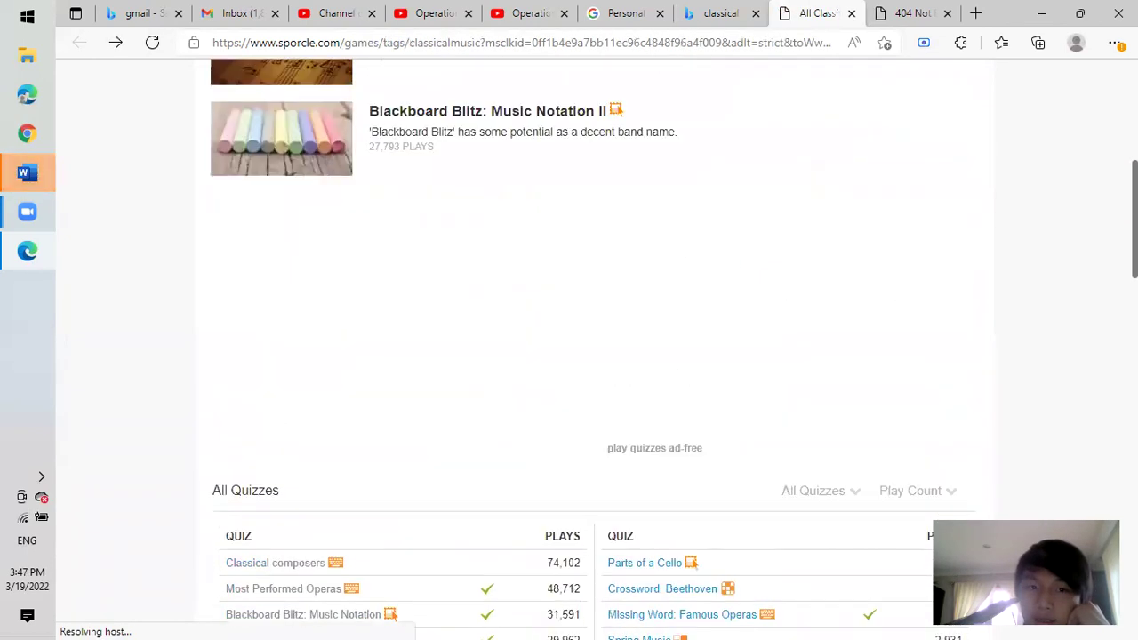
left_click(114, 44)
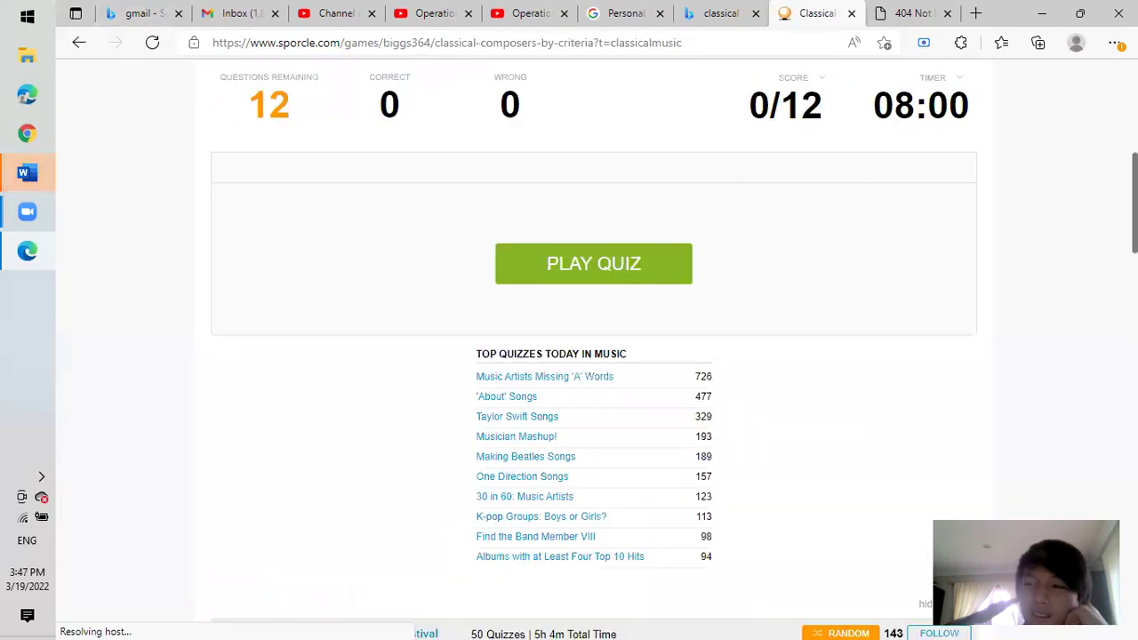
scroll(593, 355, "down", 5)
scroll(594, 356, "up", 3)
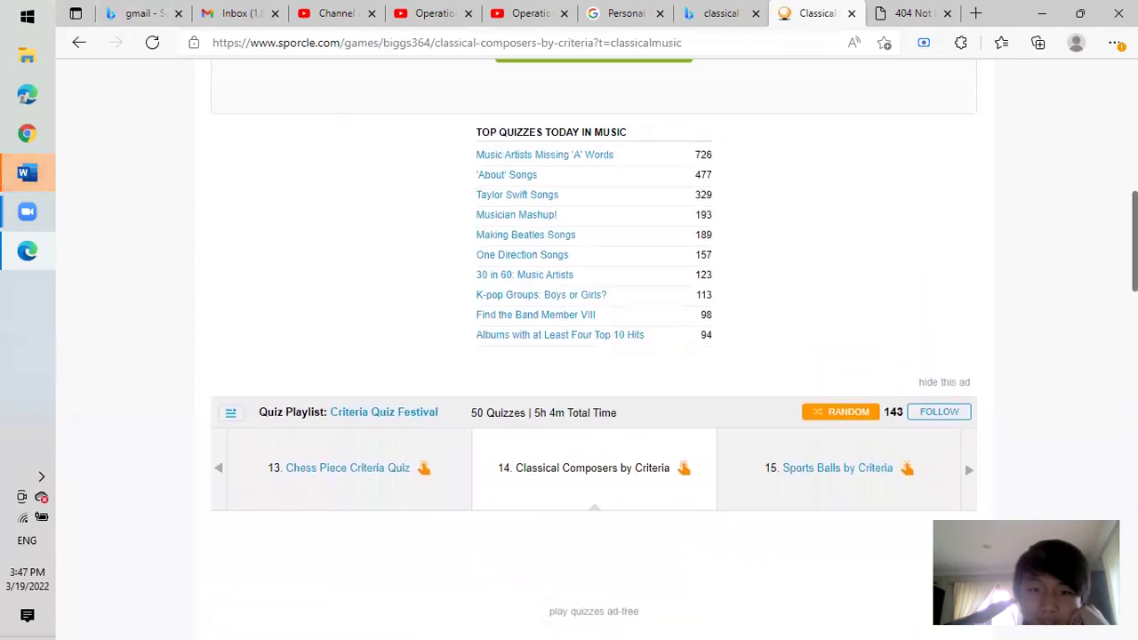
scroll(594, 355, "up", 4)
scroll(594, 355, "down", 5)
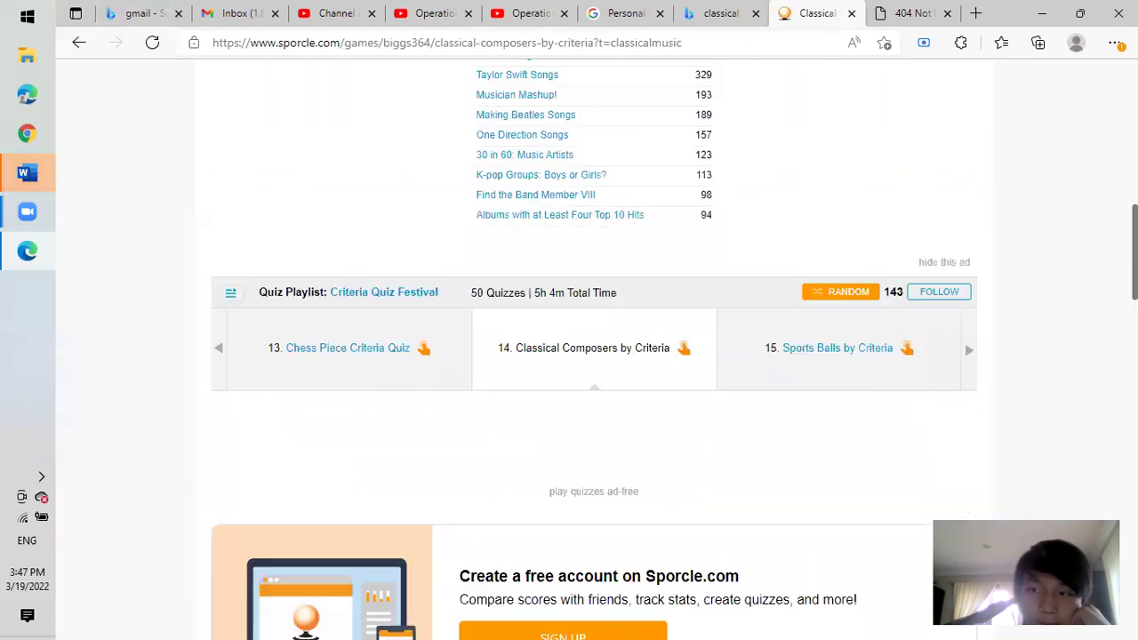
scroll(594, 355, "up", 1)
scroll(592, 267, "up", 3)
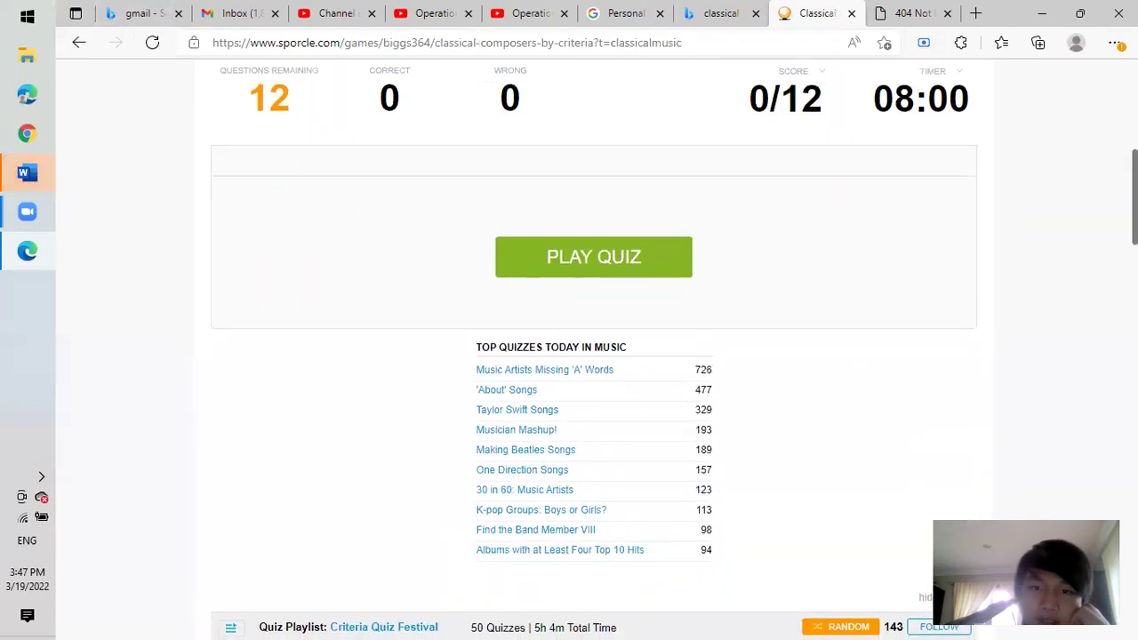
Start the timed quiz and answer Prokofiev for the Stalin clue.
left_click(583, 279)
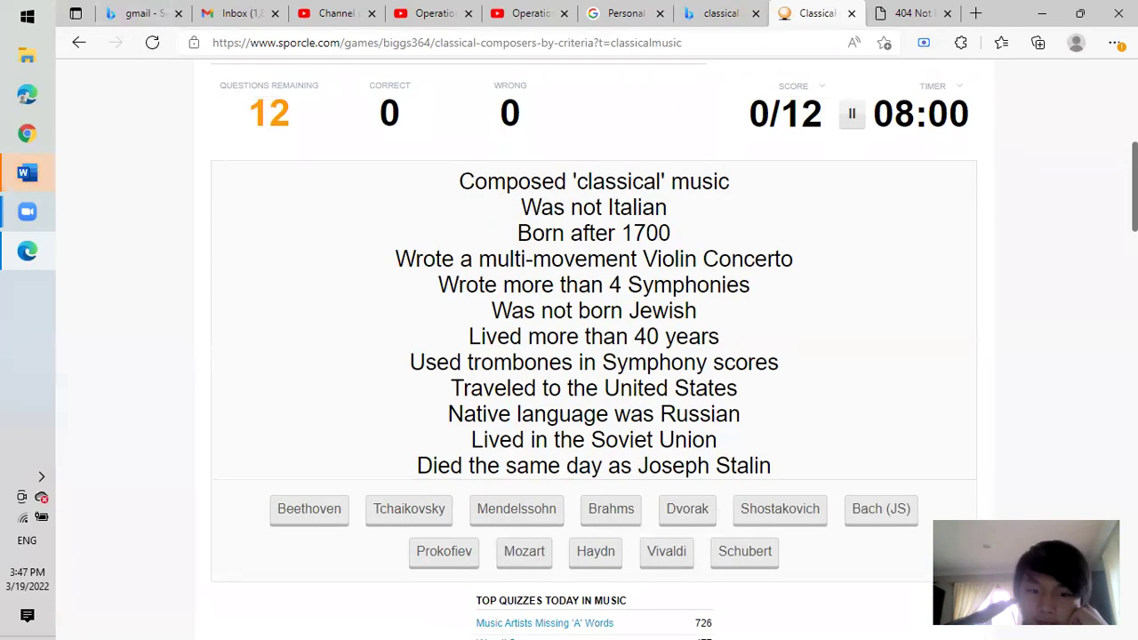
scroll(594, 355, "down", 3)
scroll(594, 350, "up", 2)
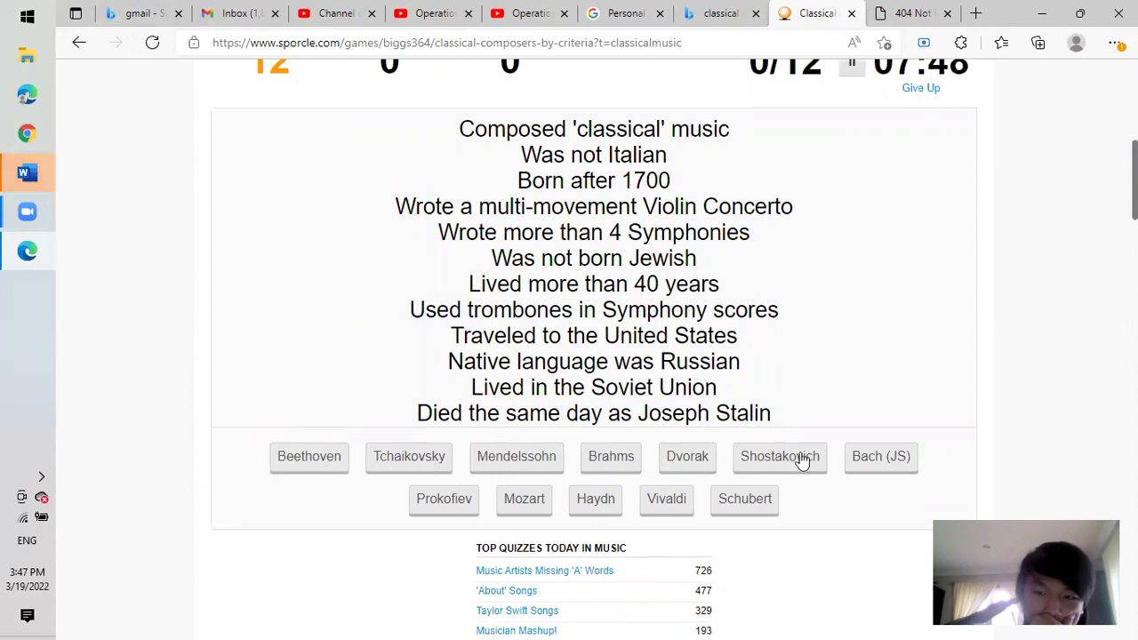
left_click(443, 499)
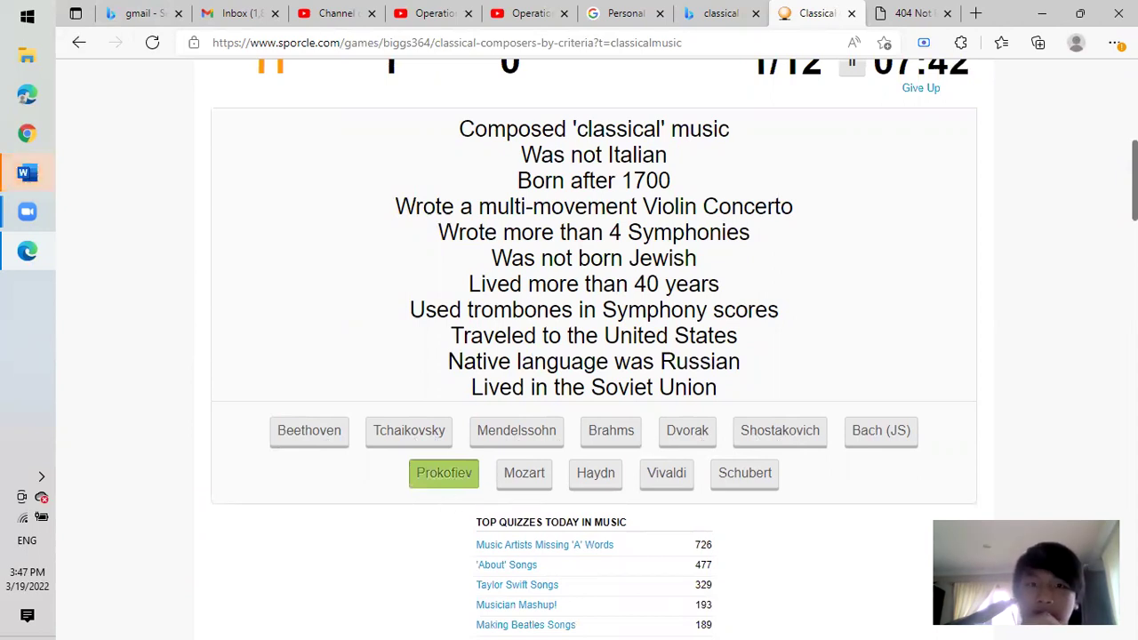
Add Shostakovich for the Soviet Union clue, then guess Dvorak, ending at 2/12 (17%).
scroll(594, 356, "up", 5)
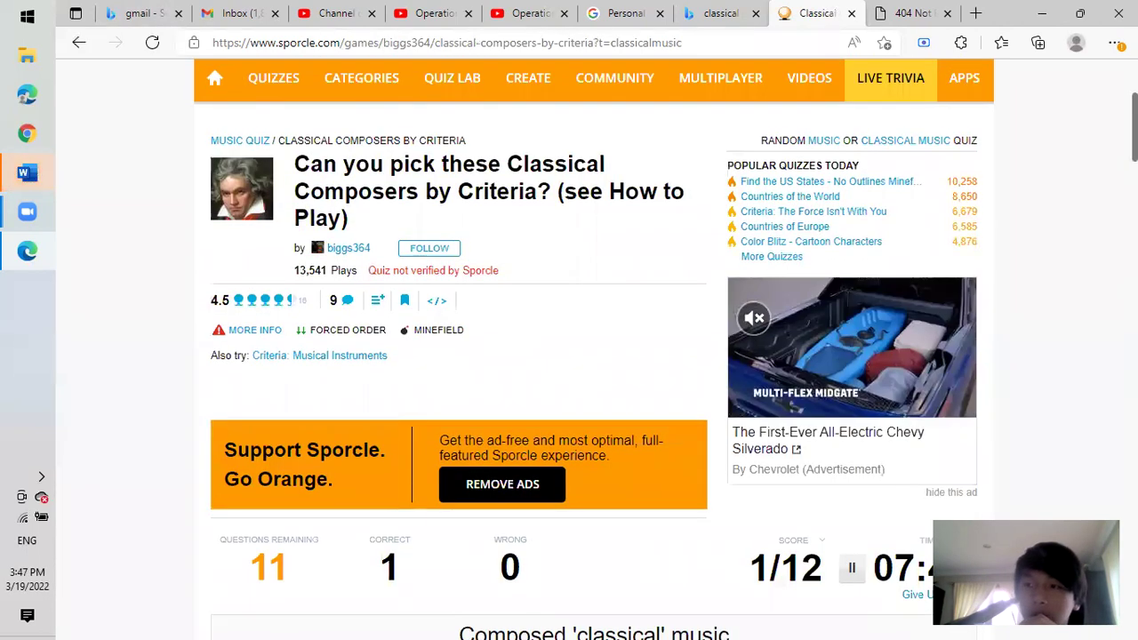
scroll(593, 356, "down", 1)
scroll(594, 355, "down", 4)
scroll(594, 356, "up", 4)
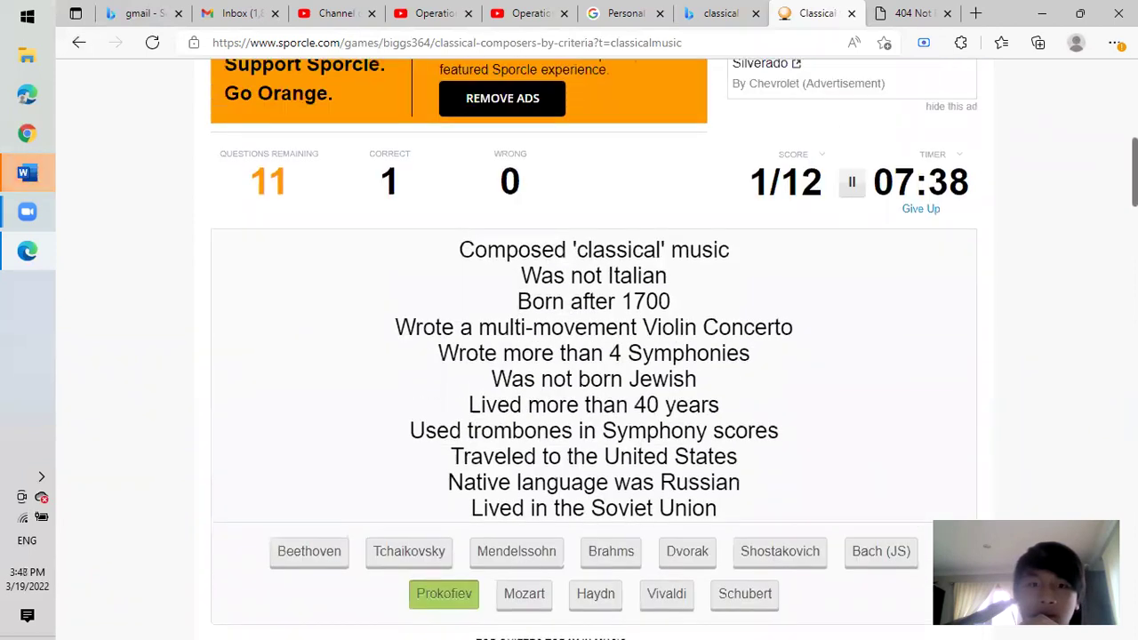
scroll(594, 356, "up", 2)
scroll(594, 355, "down", 5)
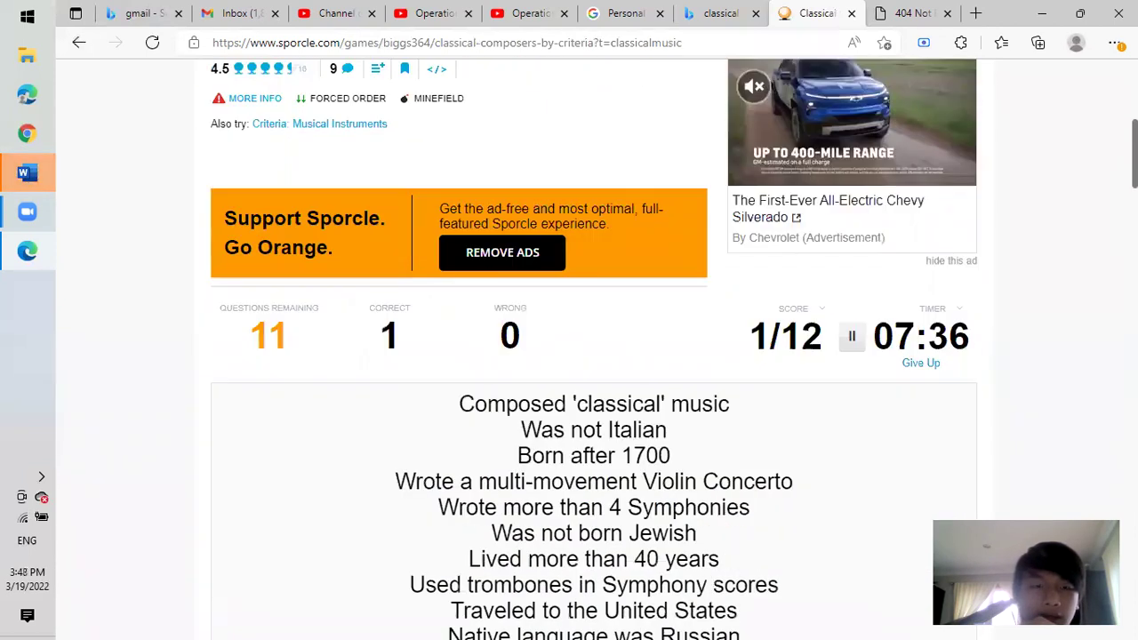
scroll(594, 356, "down", 1)
scroll(594, 356, "up", 2)
scroll(594, 356, "down", 1)
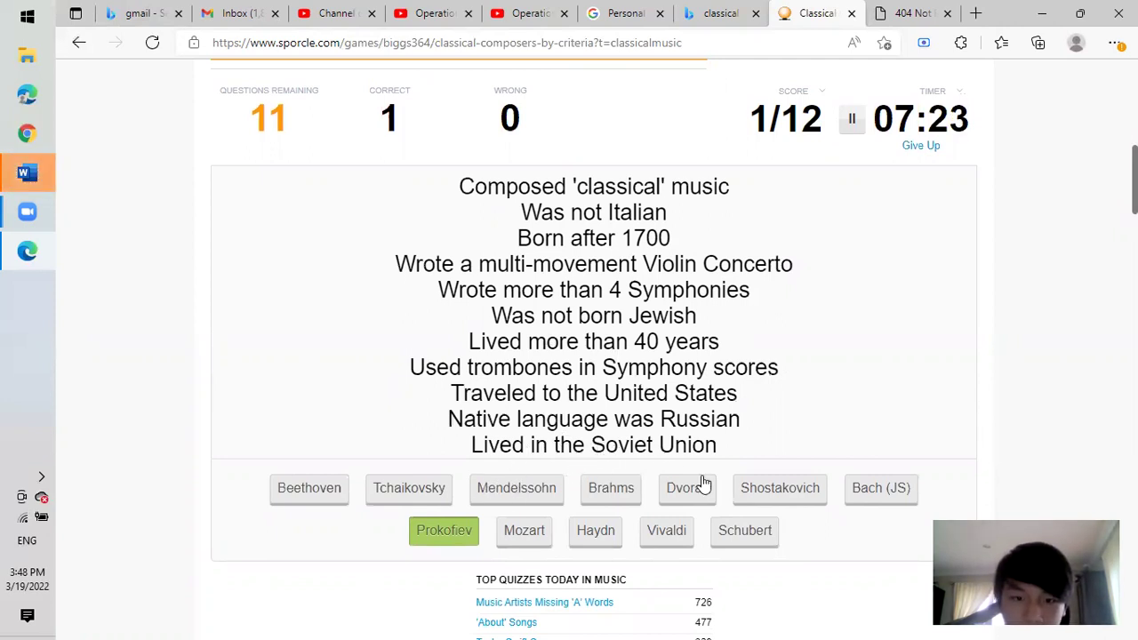
left_click(802, 491)
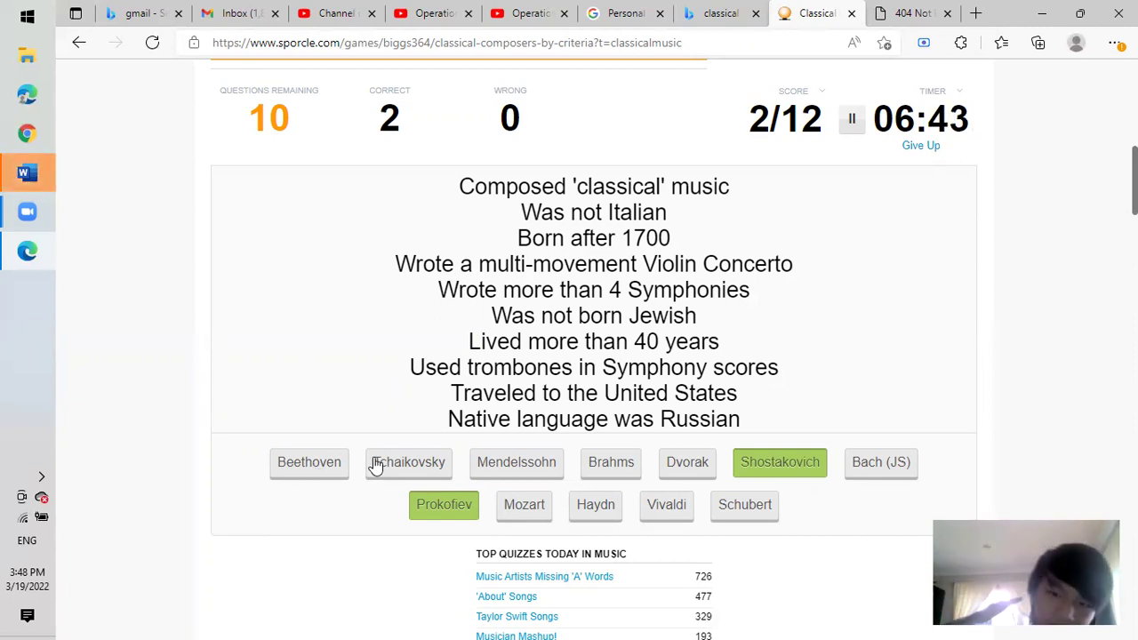
left_click(680, 462)
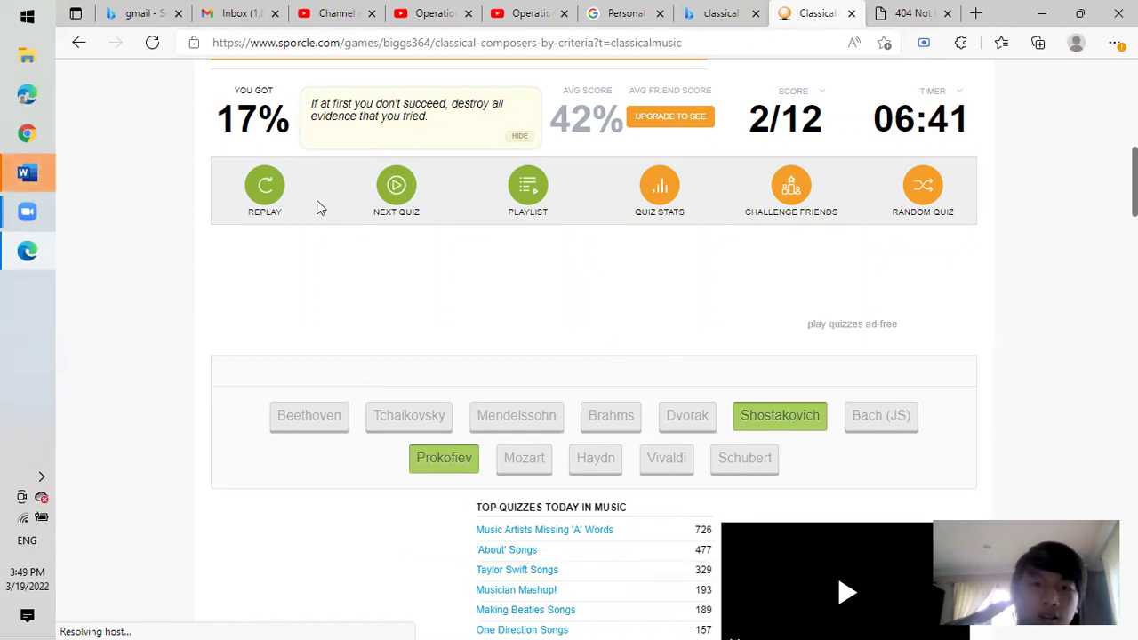
Replay the quiz and answer Prokofiev, Shostakovich and Tchaikovsky.
left_click(271, 191)
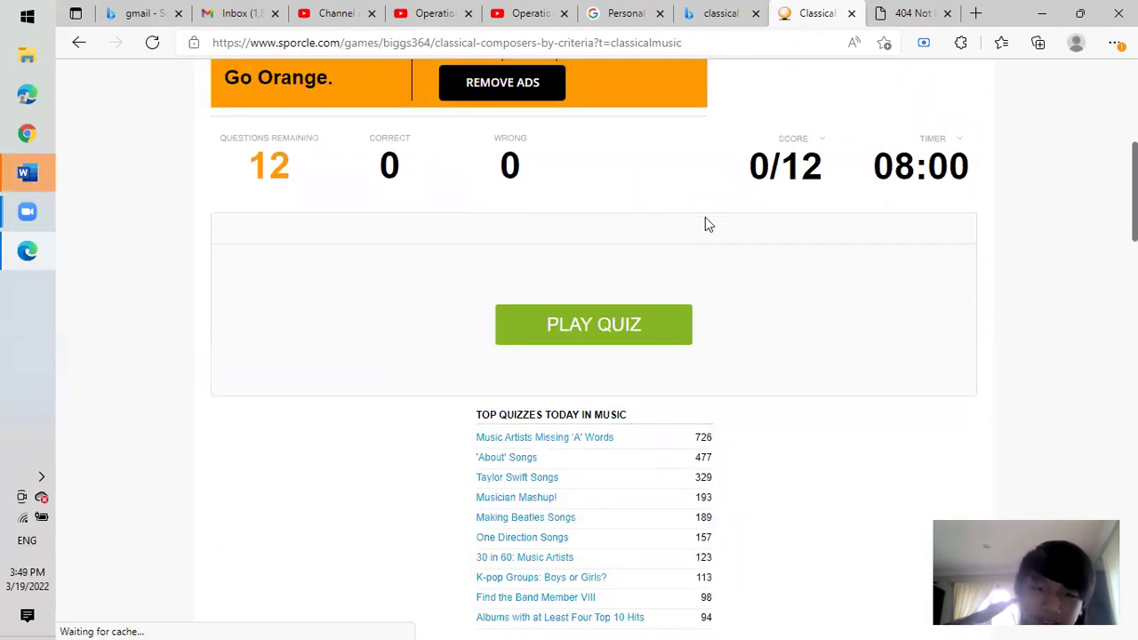
left_click(598, 328)
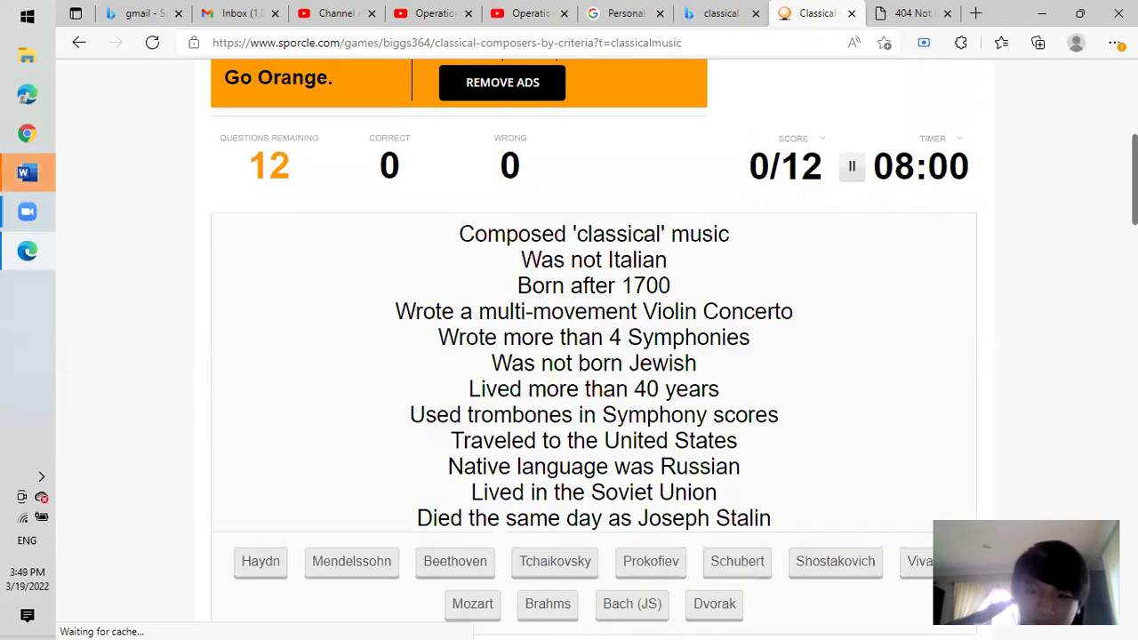
scroll(594, 348, "down", 7)
scroll(594, 348, "up", 7)
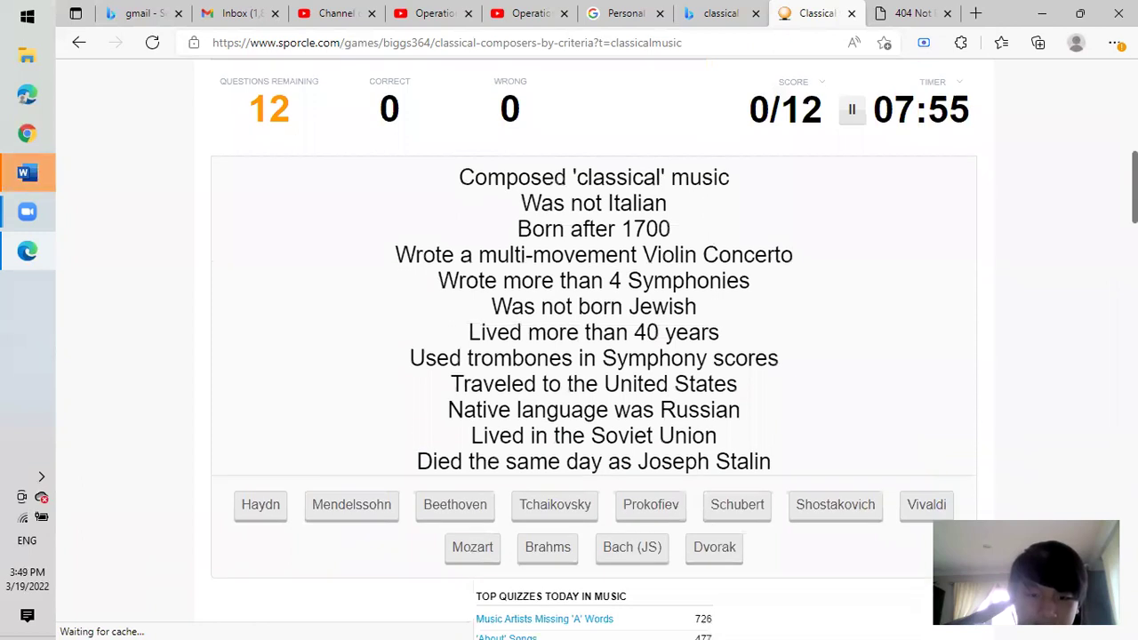
scroll(534, 385, "down", 1)
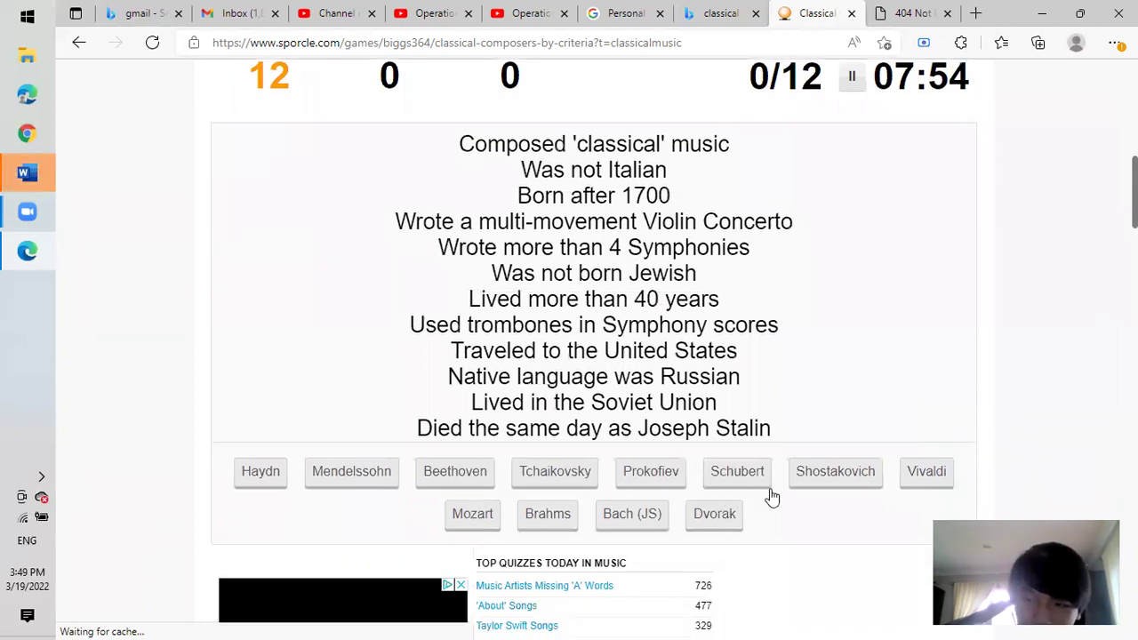
left_click(662, 478)
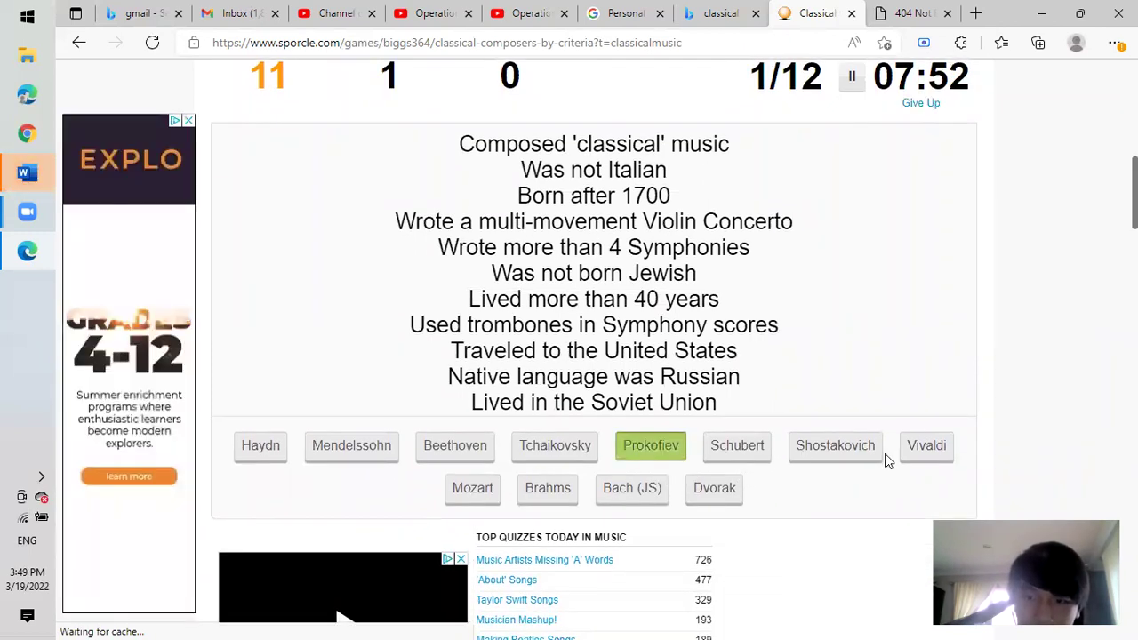
left_click(873, 446)
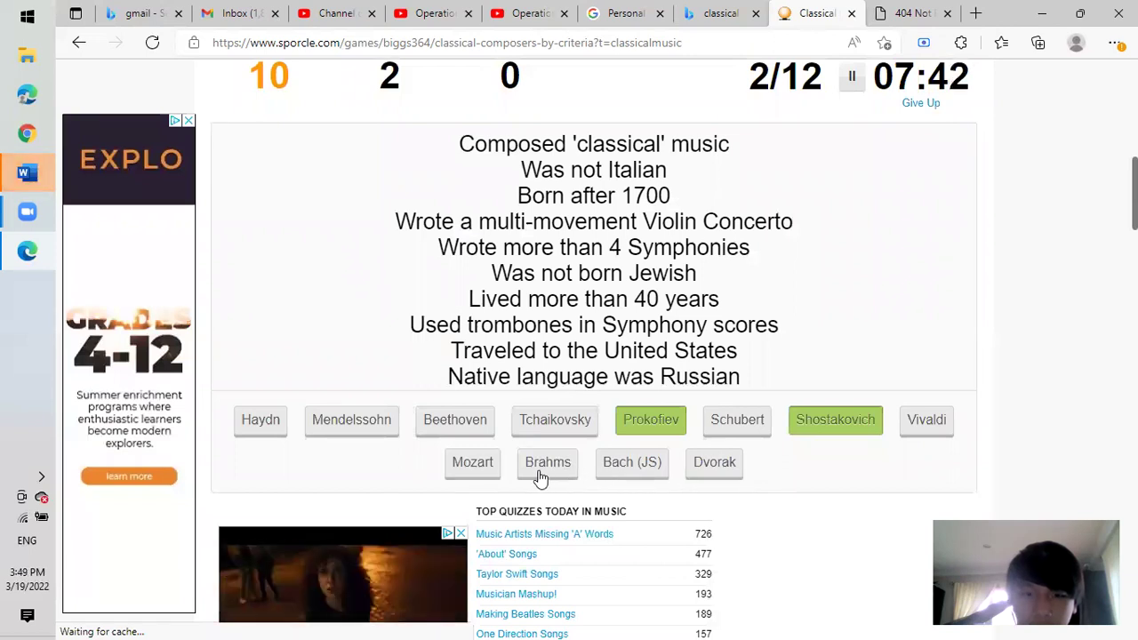
left_click(580, 429)
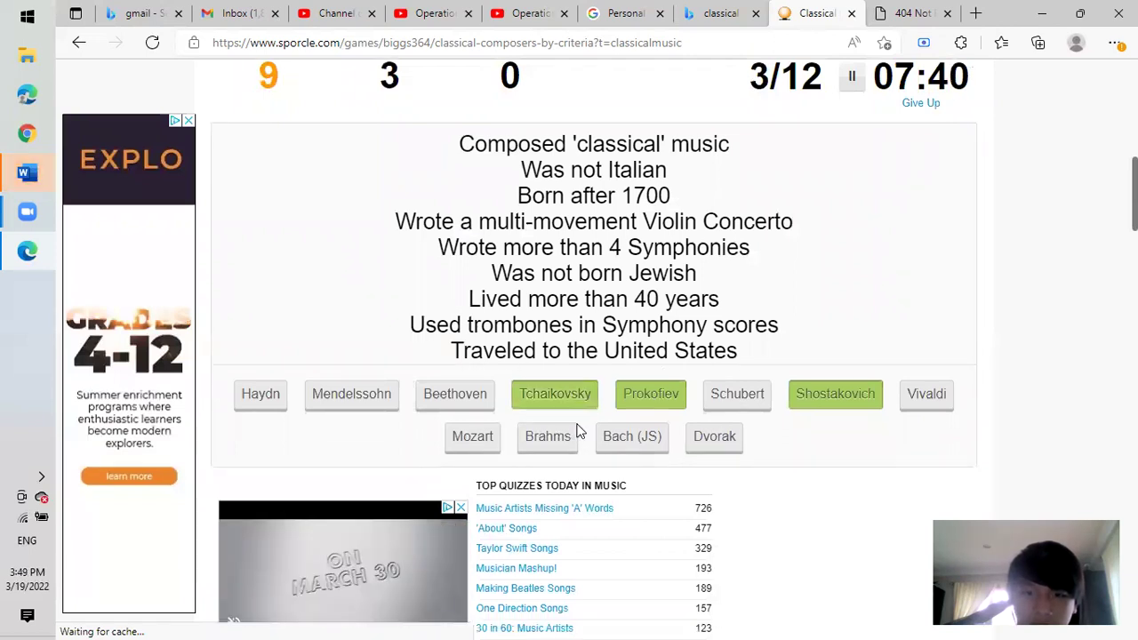
Dismiss the video ad, add Dvorak, guess Brahms for 4/12 (33%), and replay.
left_click(461, 508)
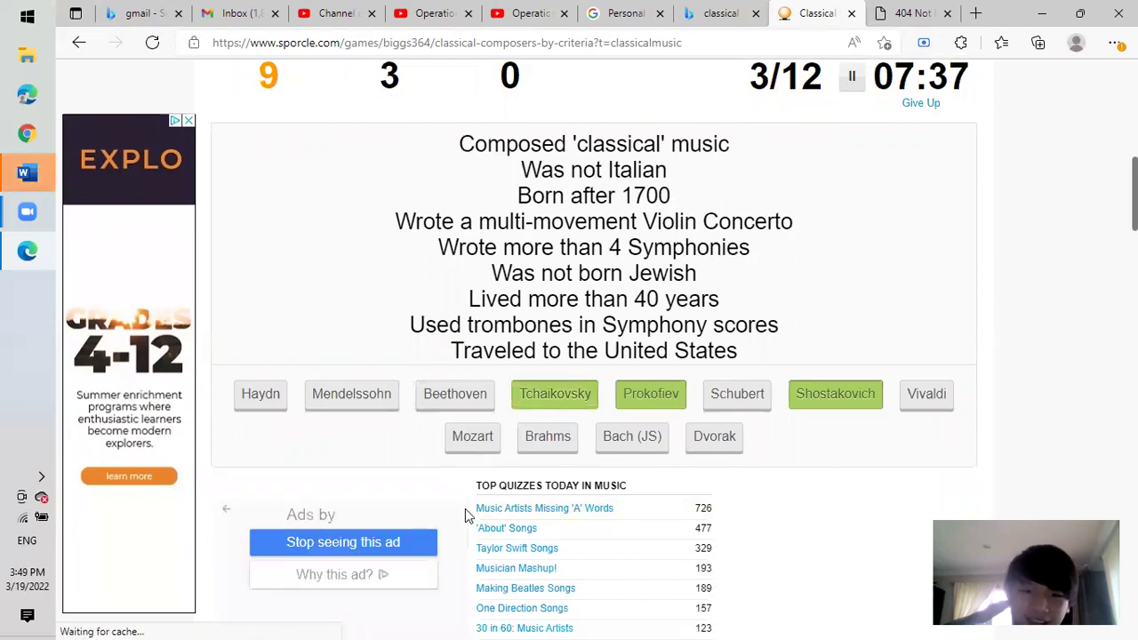
left_click(416, 546)
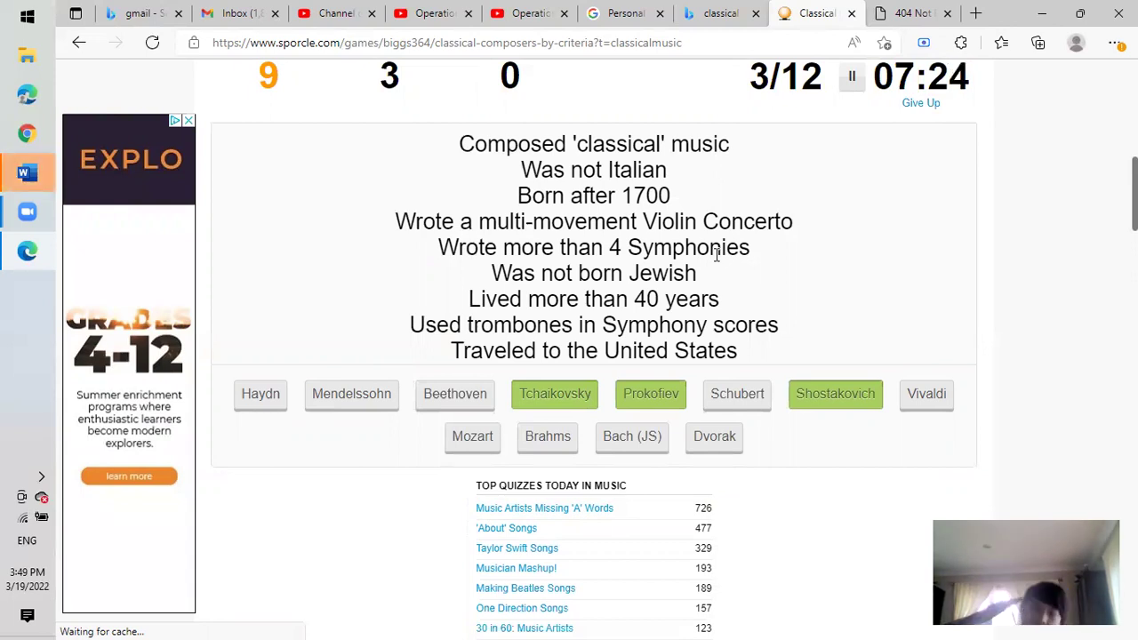
left_click(730, 434)
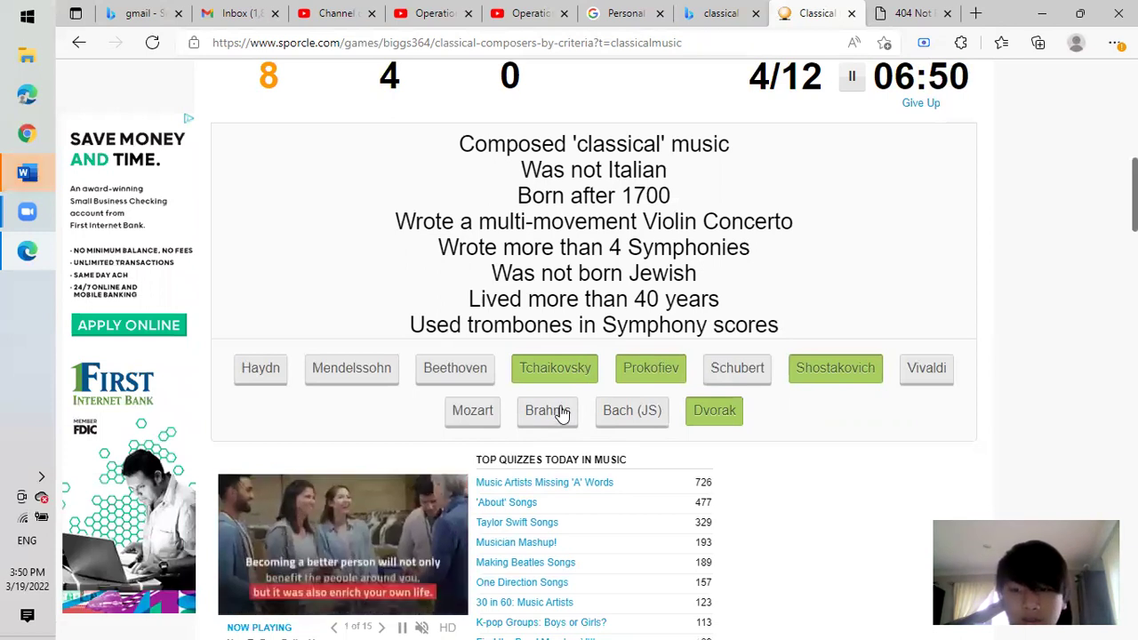
left_click(553, 406)
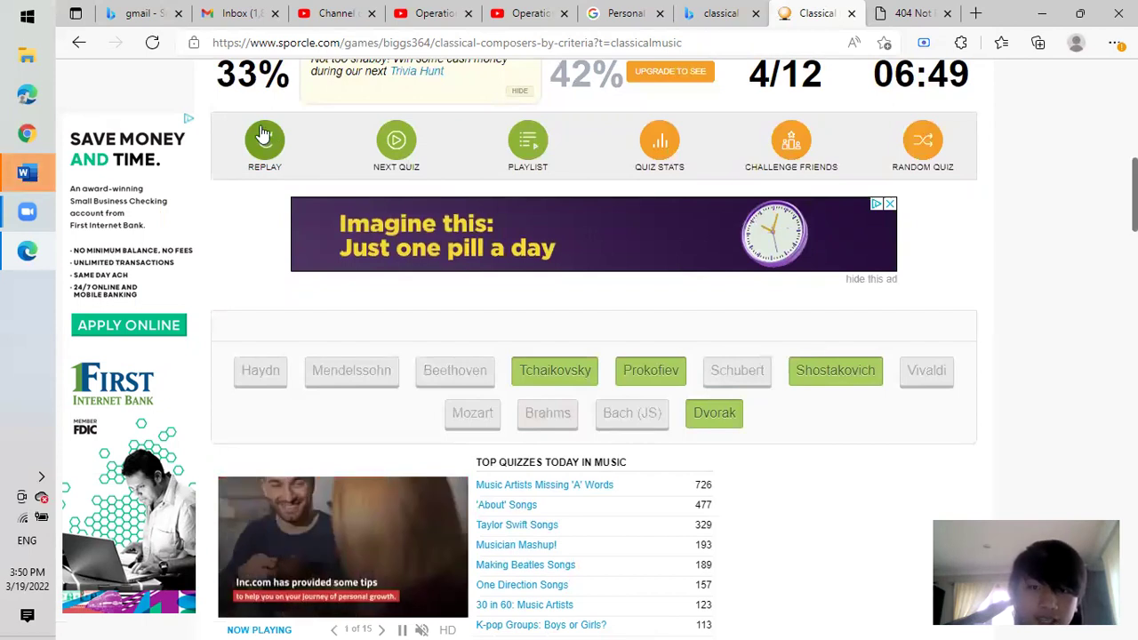
left_click(264, 135)
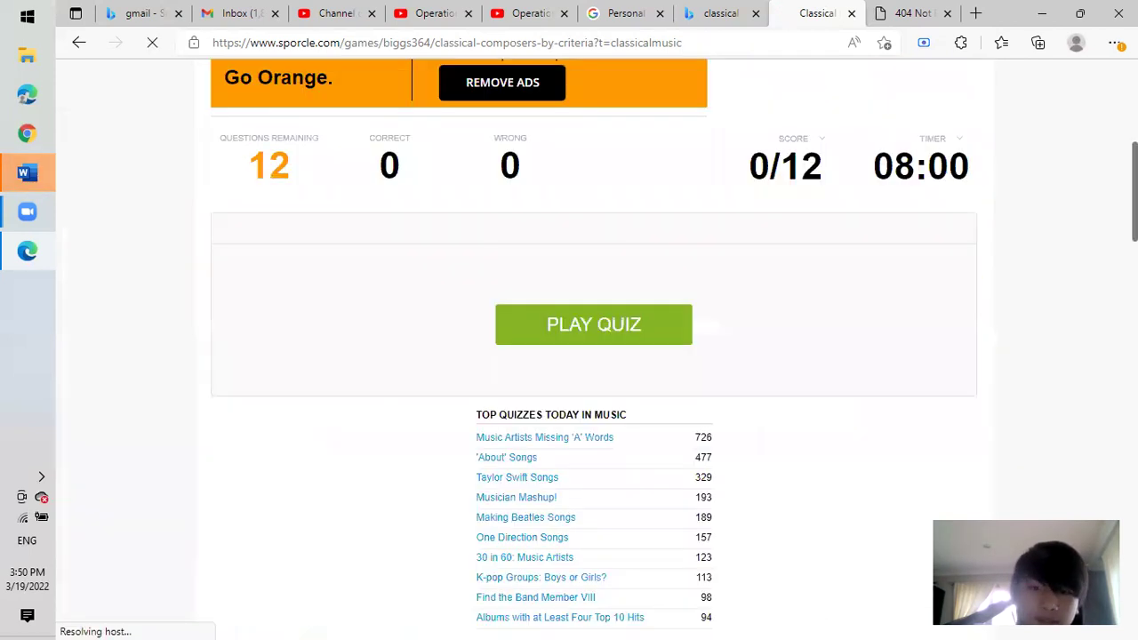
Answer Shostakovich, Tchaikovsky and Dvorak, guess Mendelssohn to end at 33%, and replay.
left_click(628, 291)
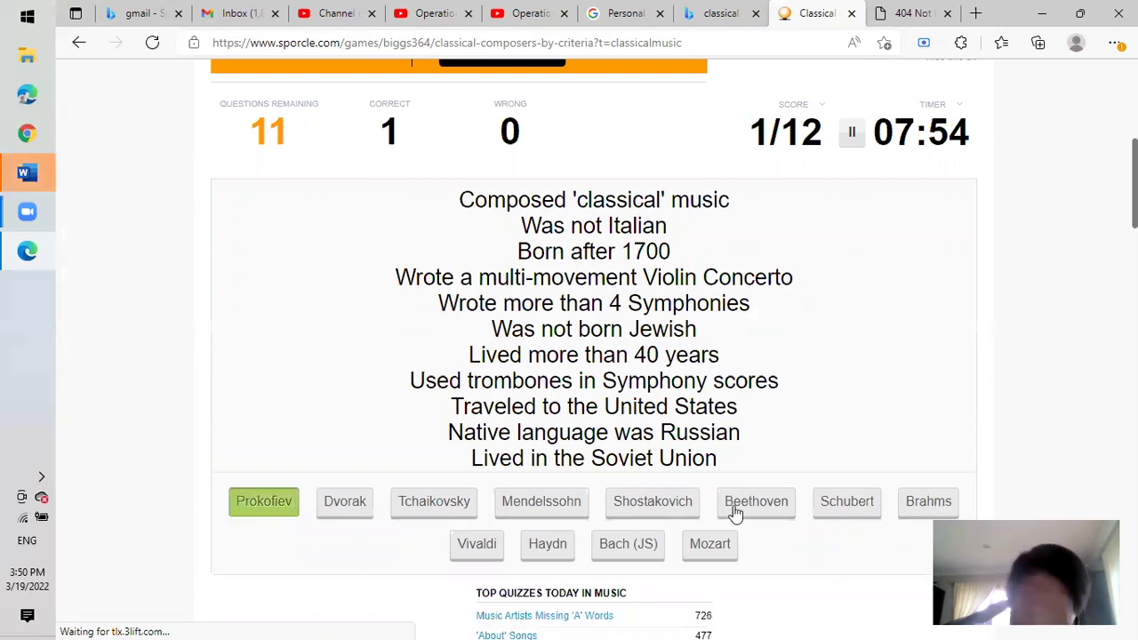
left_click(675, 503)
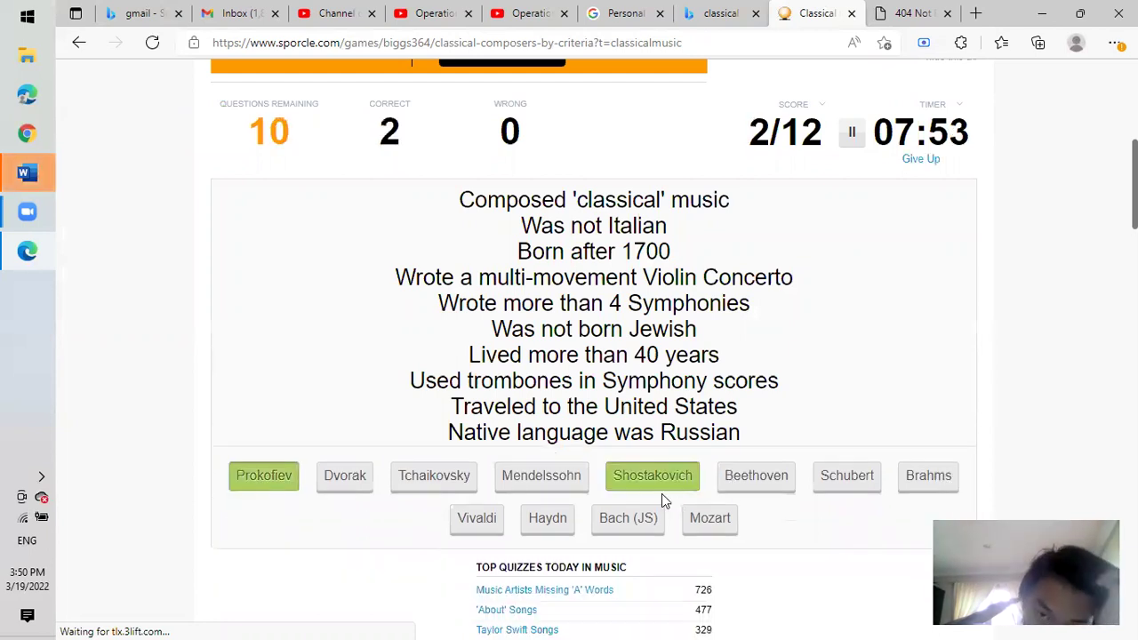
left_click(435, 485)
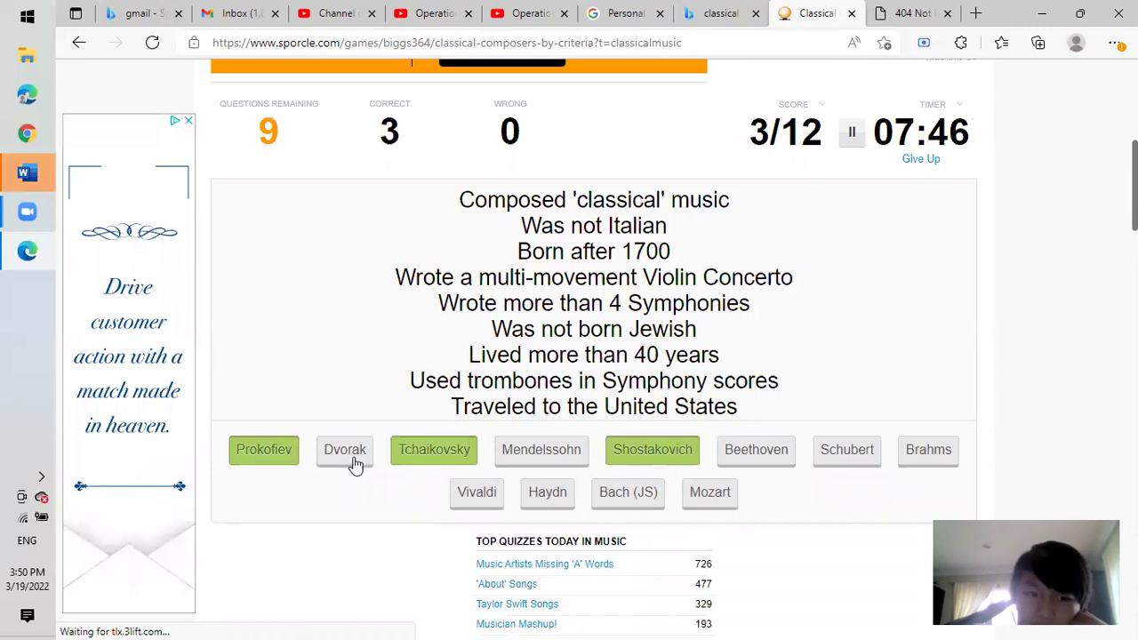
left_click(349, 455)
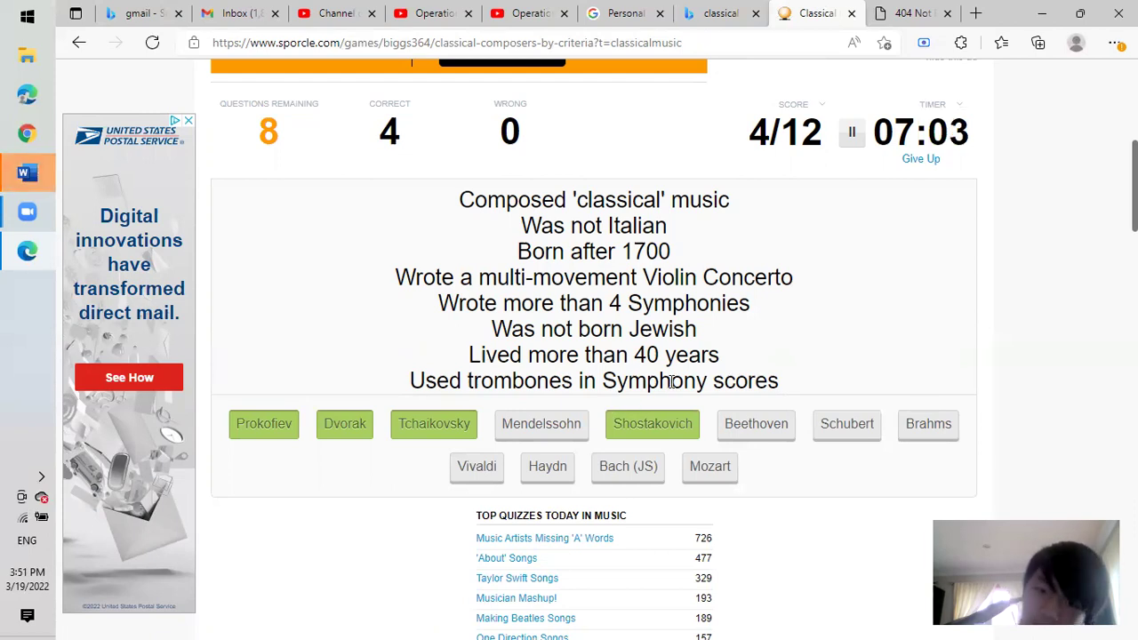
left_click(556, 425)
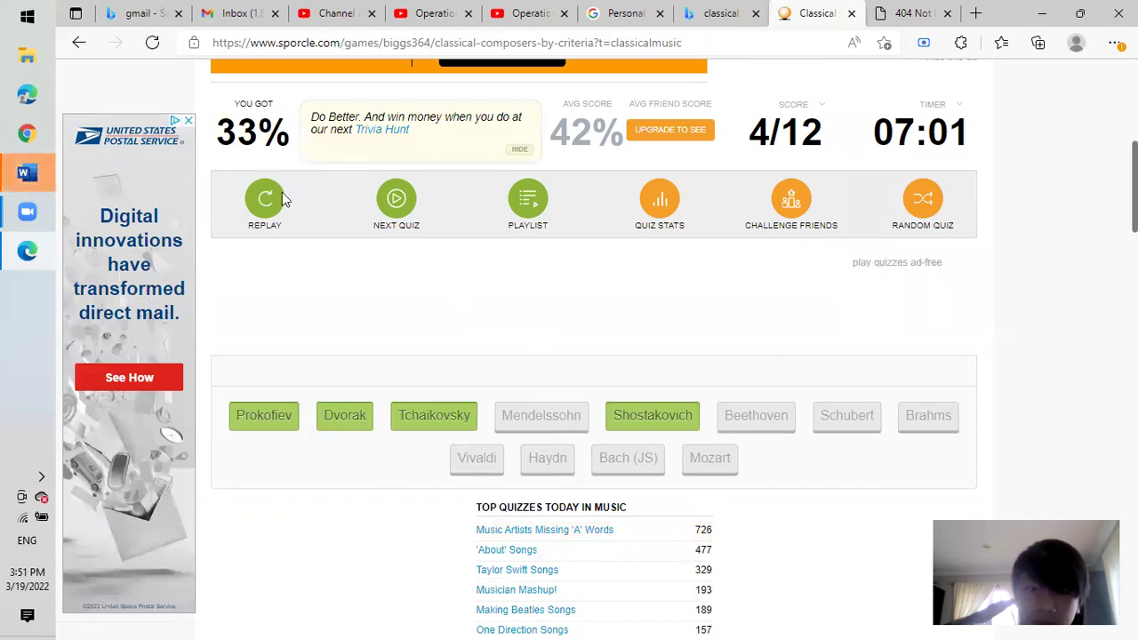
left_click(265, 201)
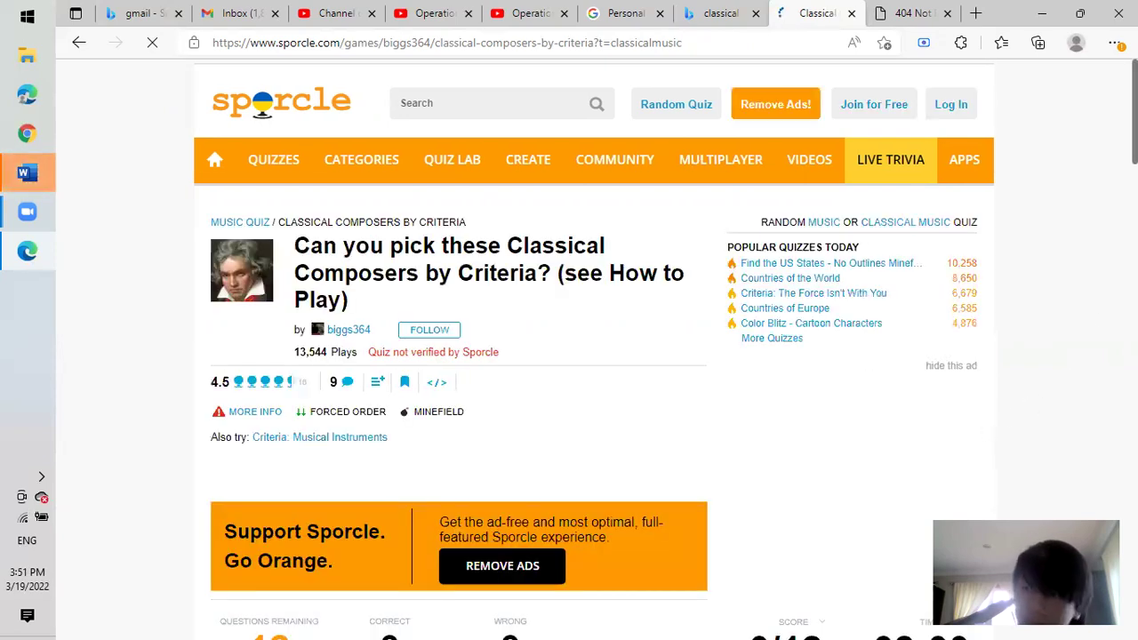
Start the quiz and answer Prokofiev, Shostakovich, Tchaikovsky and Dvorak.
scroll(804, 143, "down", 6)
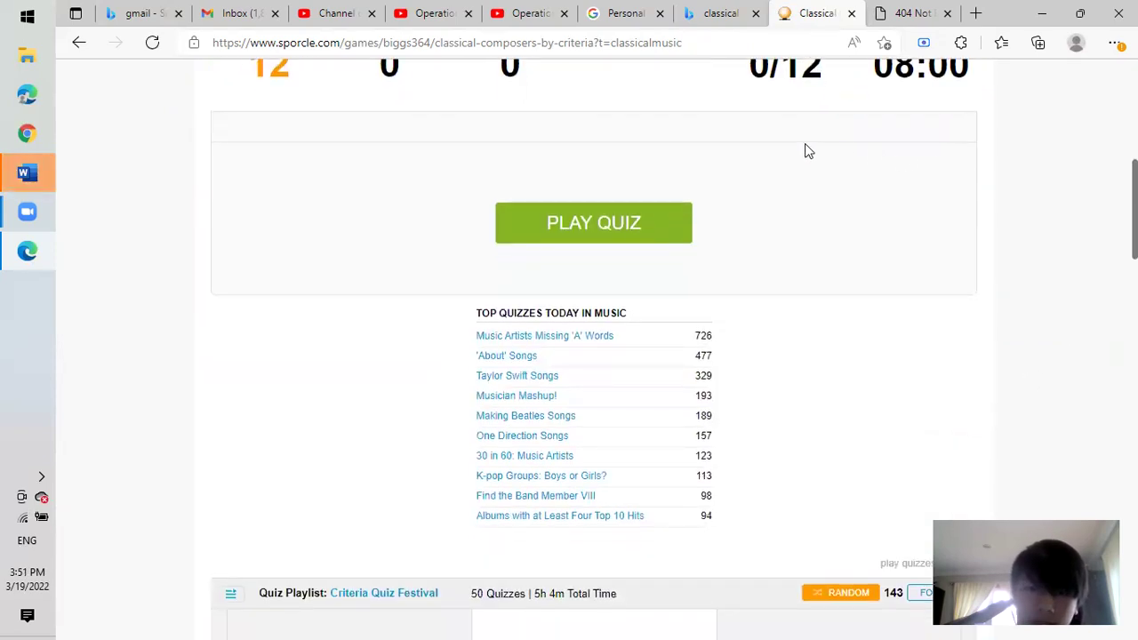
left_click(604, 221)
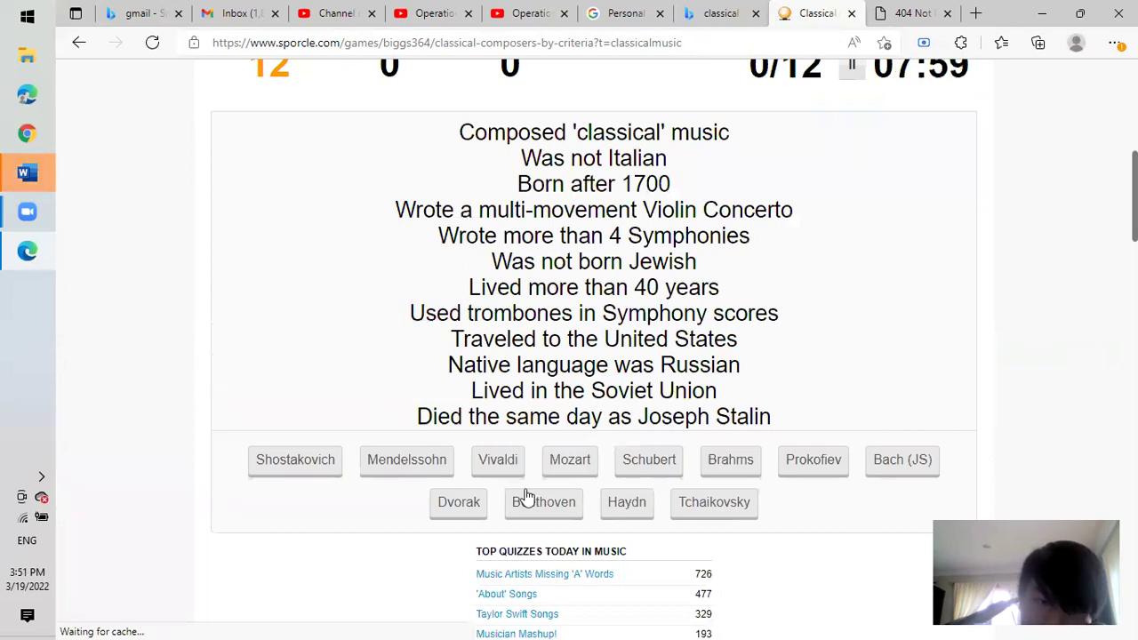
left_click(825, 462)
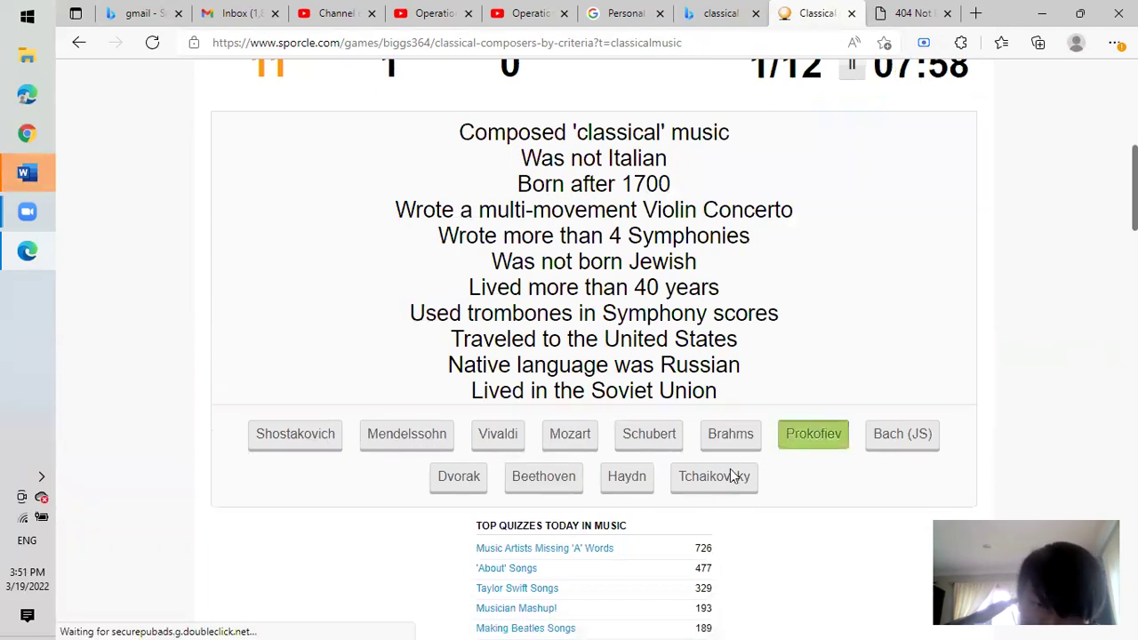
left_click(313, 433)
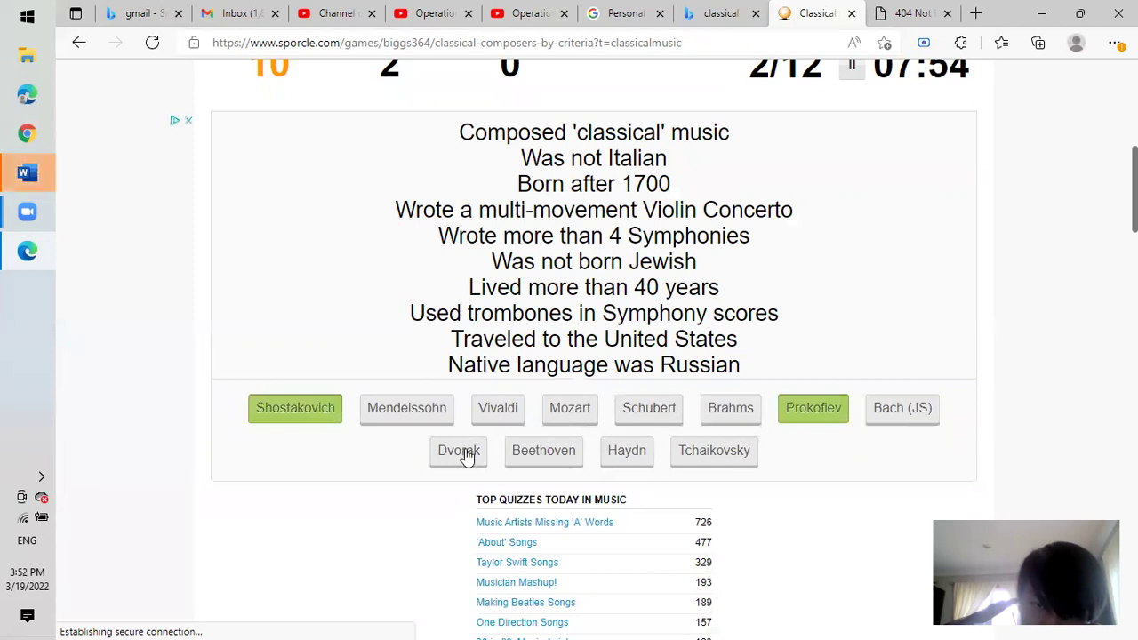
left_click(724, 457)
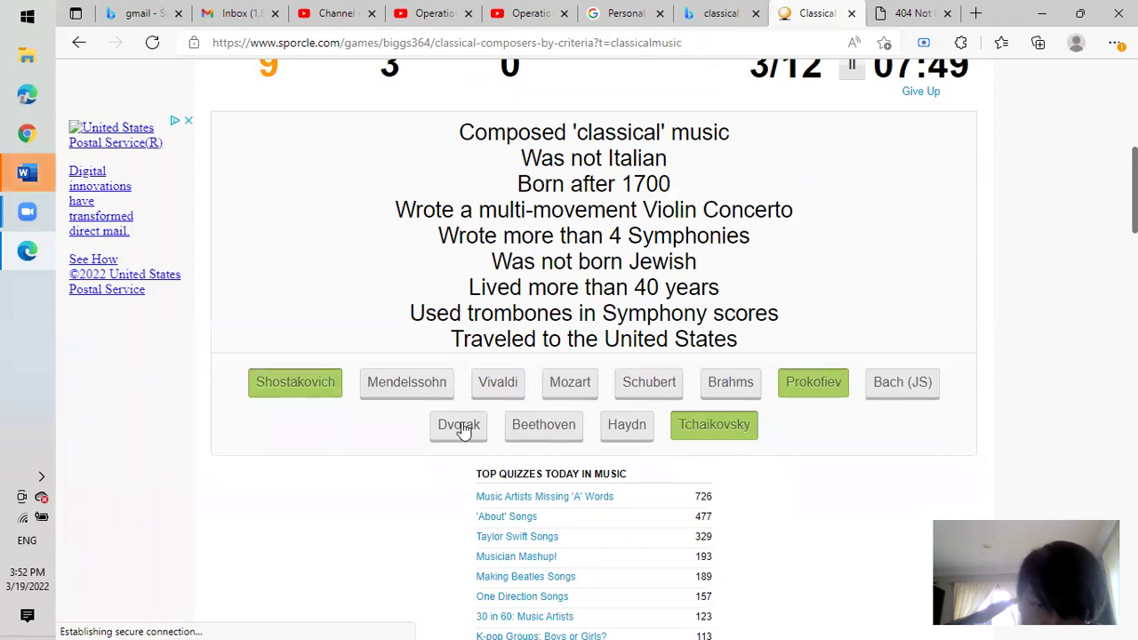
left_click(465, 428)
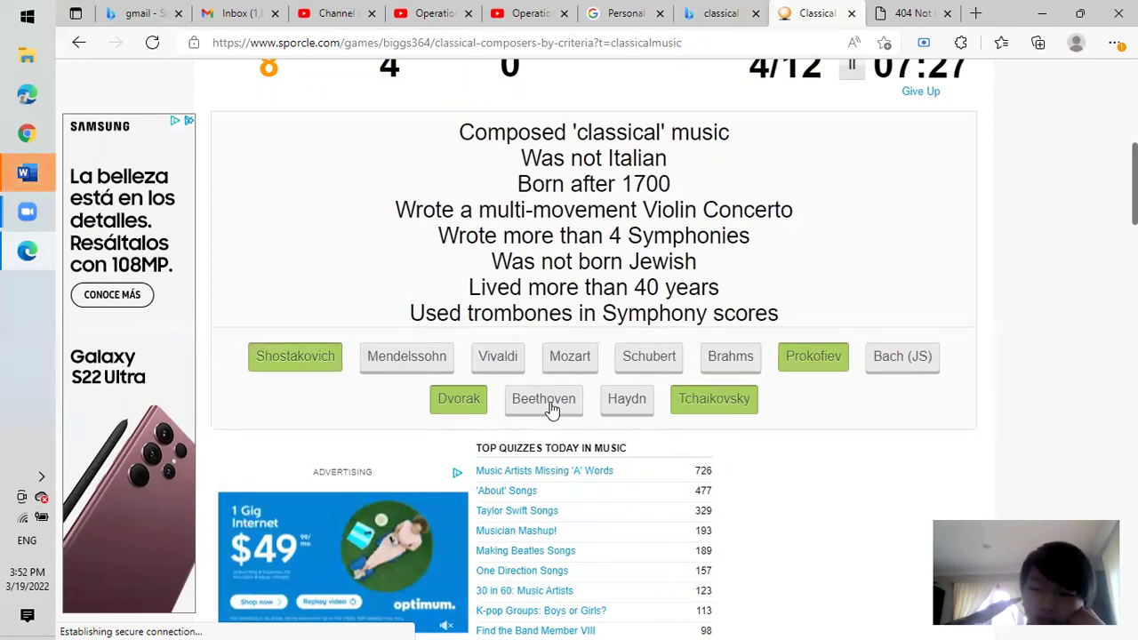
Add Beethoven, guess Brahms to finish at 5/12 (42%), and replay.
left_click(550, 402)
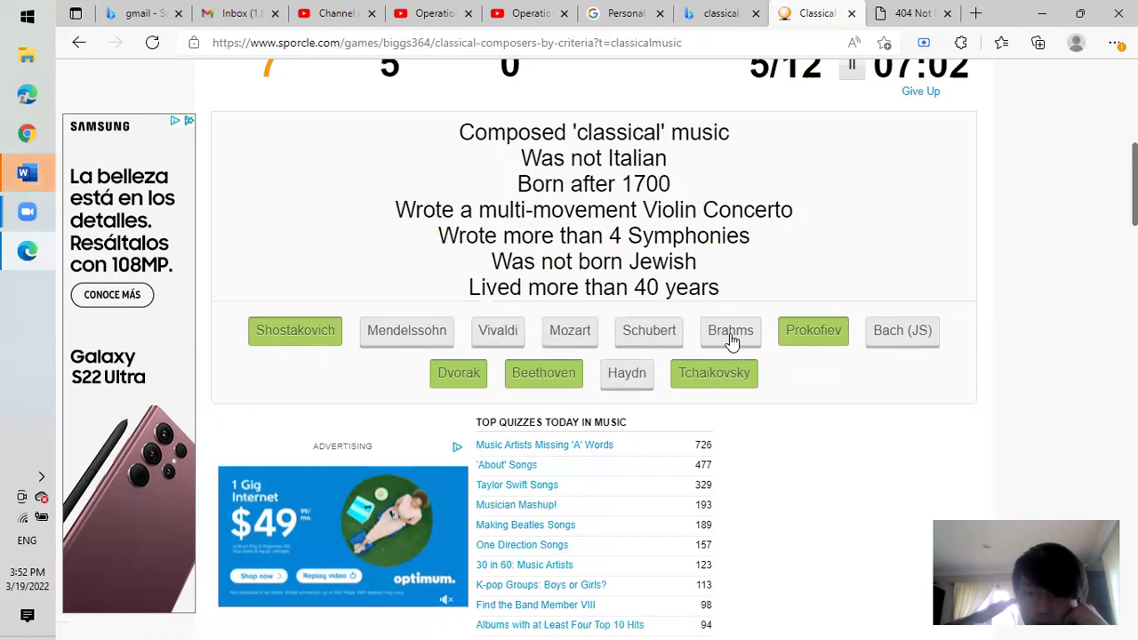
left_click(729, 336)
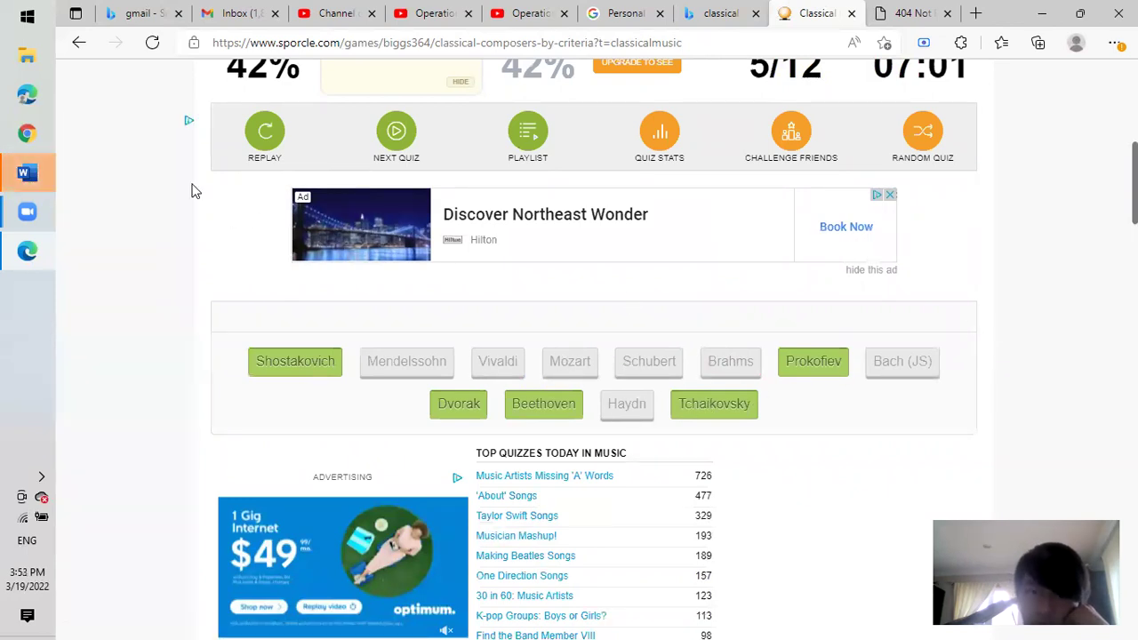
left_click(274, 131)
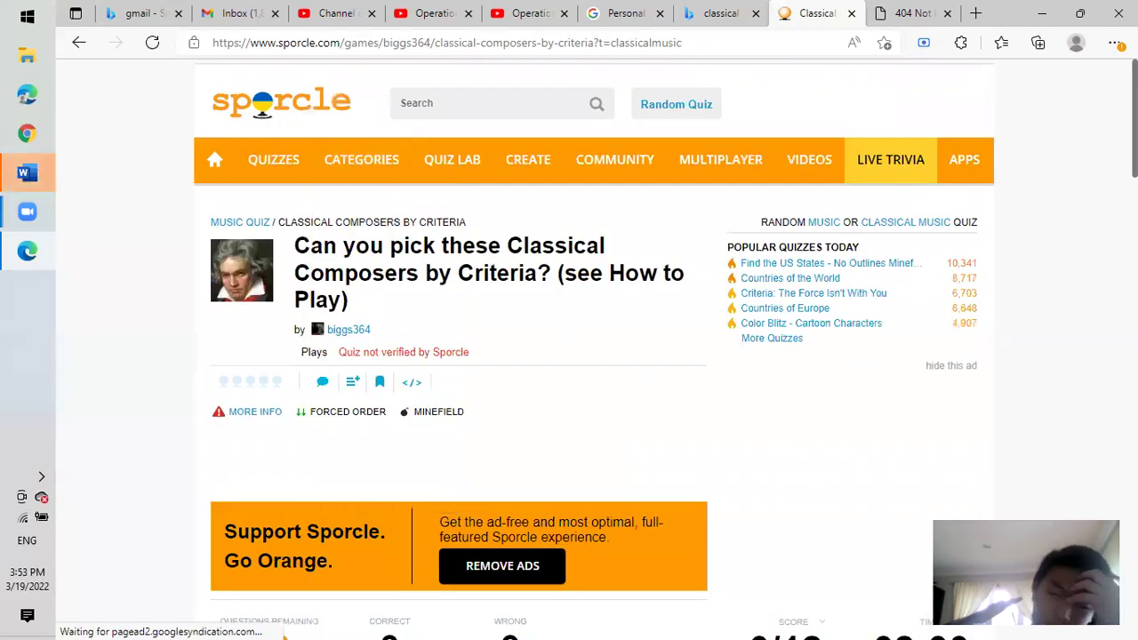
Start a new timed attempt of the Classical Composers by Criteria quiz.
scroll(593, 355, "down", 5)
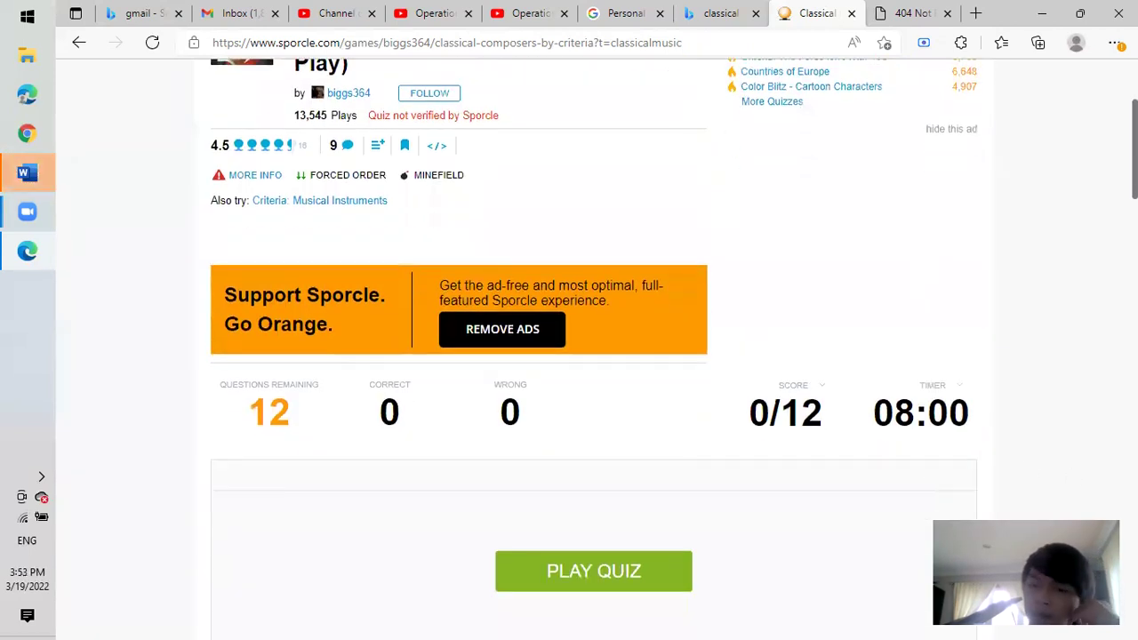
scroll(701, 270, "down", 1)
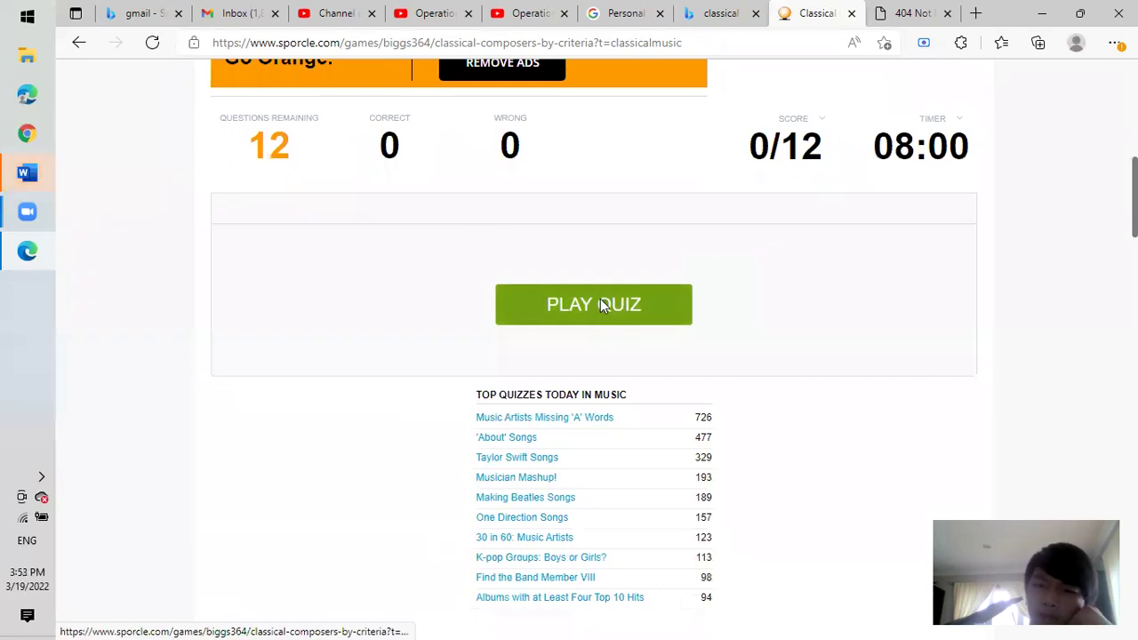
left_click(600, 302)
Pick Prokofiev, Shostakovich, Tchaikovsky, Dvorak and Beethoven, then wrongly guess Mendelssohn, ending at 42%.
scroll(594, 355, "down", 6)
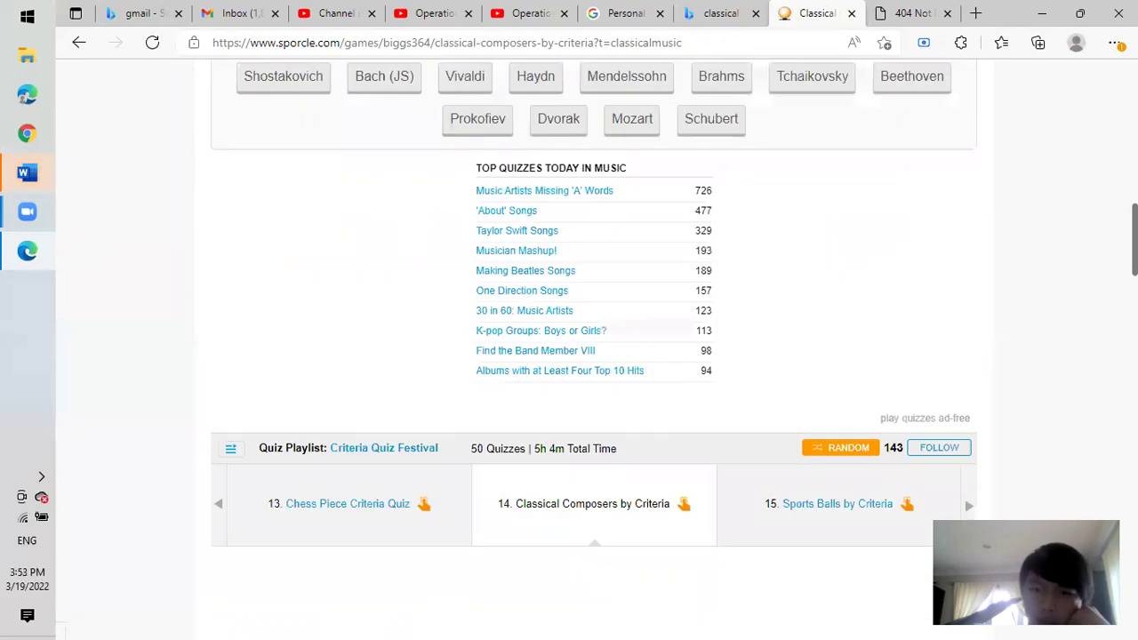
scroll(486, 361, "up", 3)
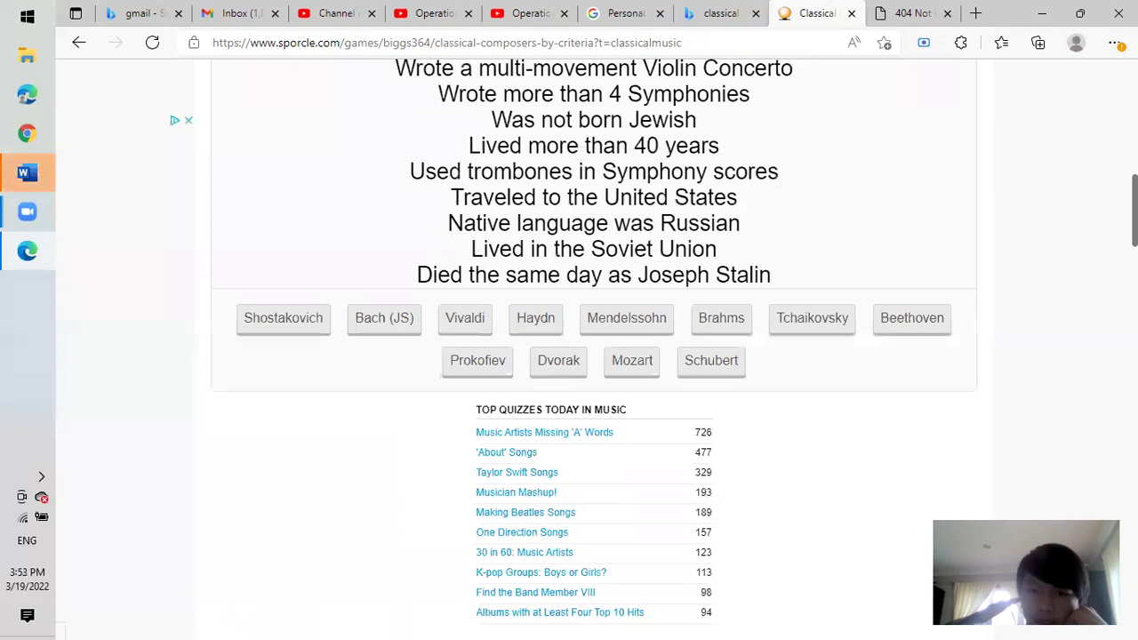
left_click(491, 363)
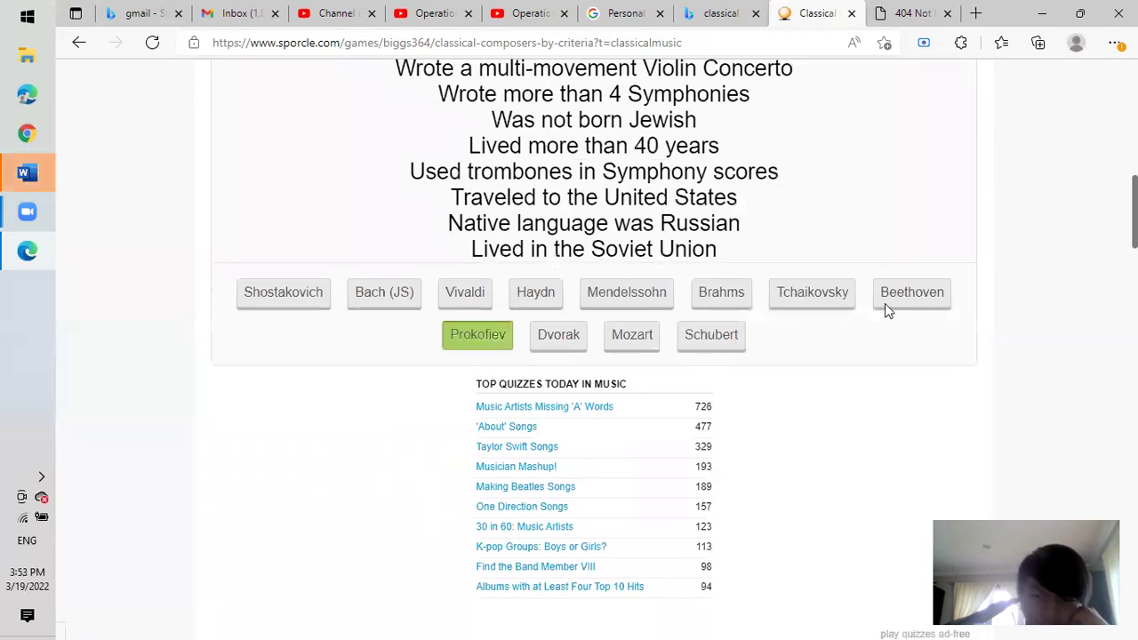
left_click(302, 295)
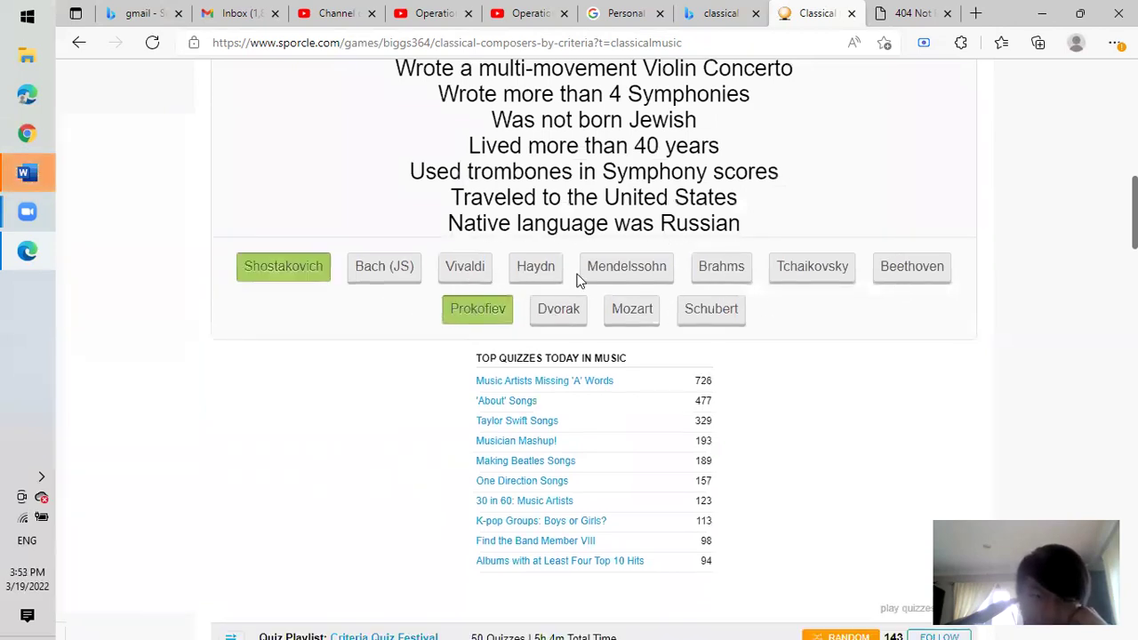
left_click(805, 273)
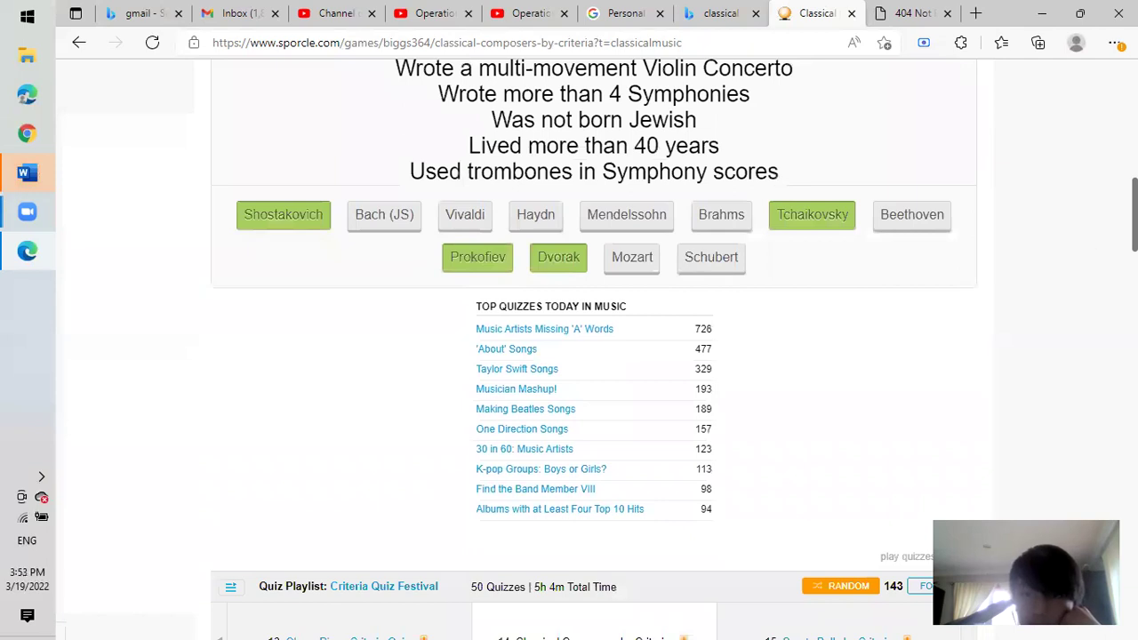
scroll(1003, 242, "up", 3)
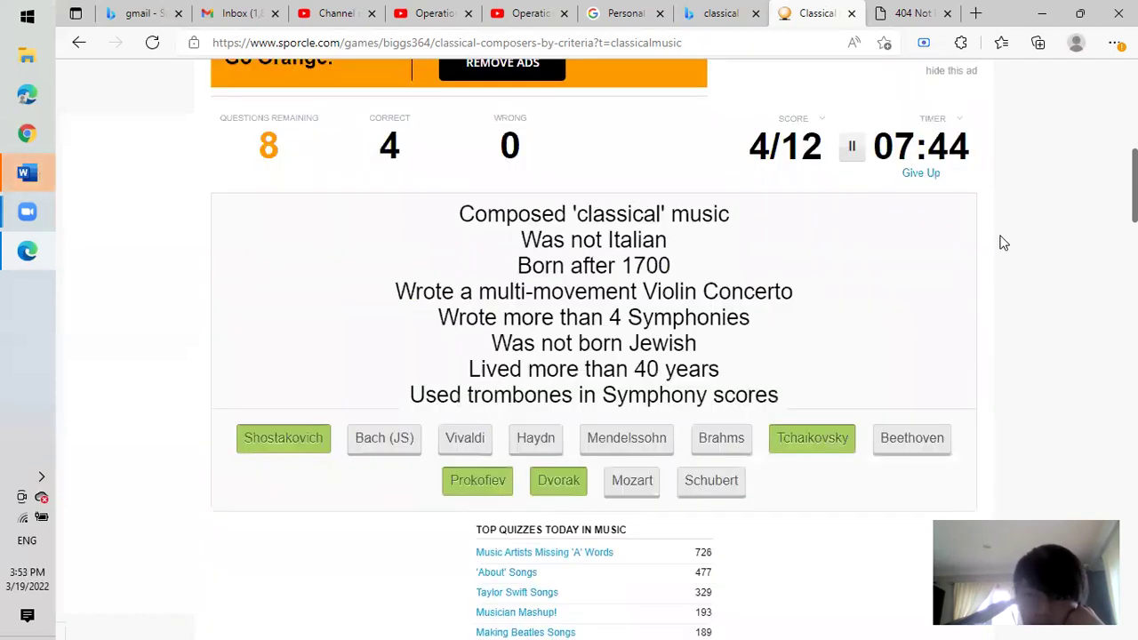
left_click(919, 437)
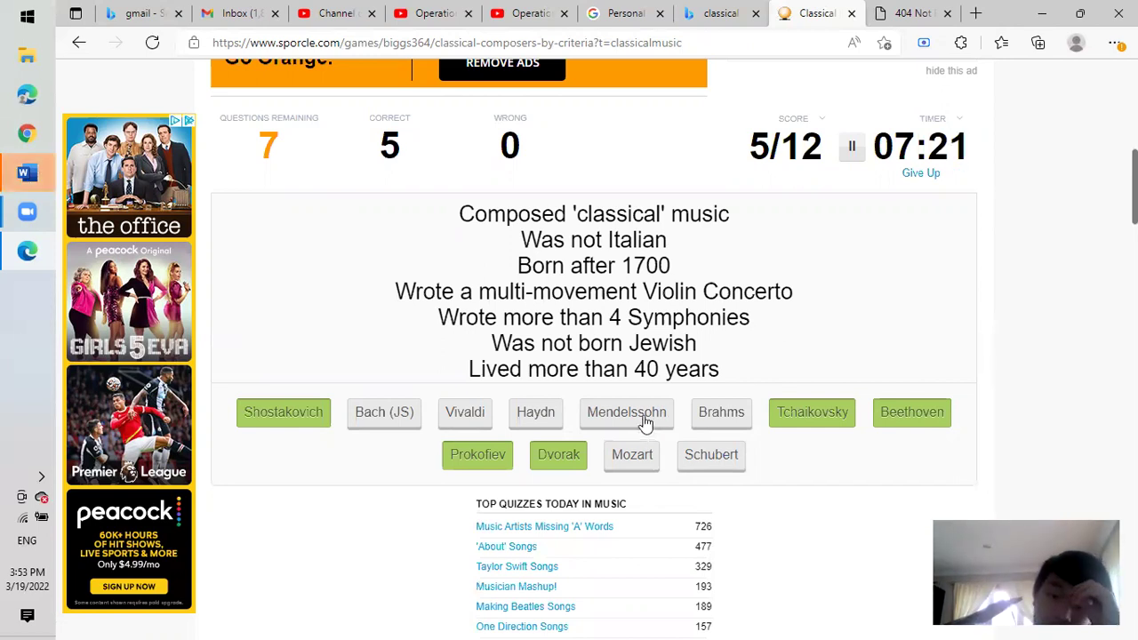
left_click(647, 415)
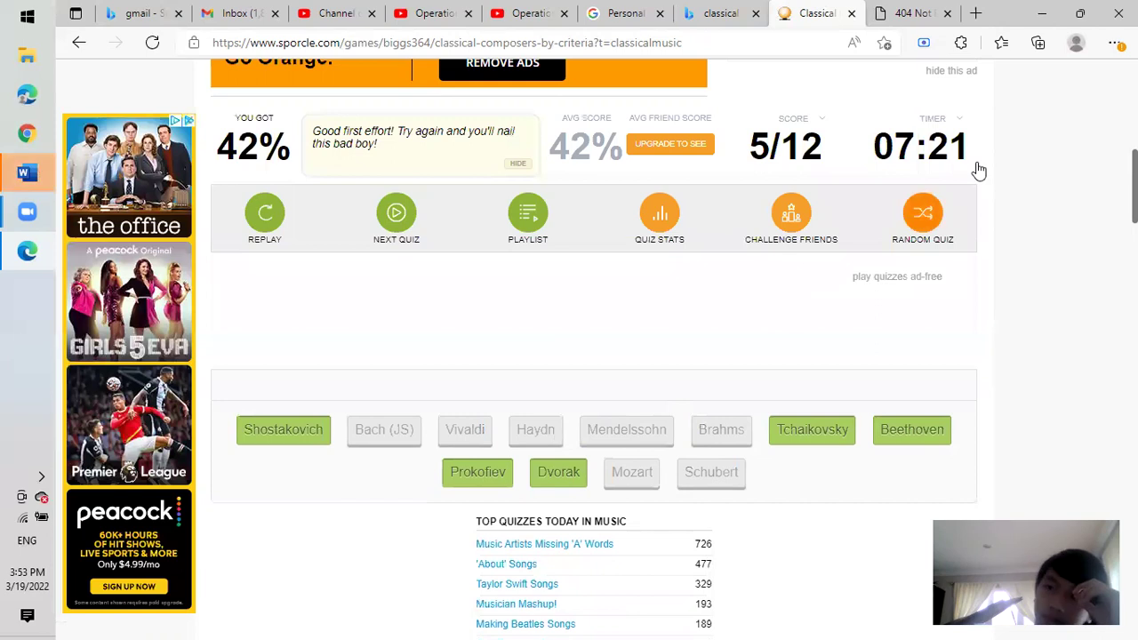
Search Bing in a new tab for 'nationality of Mendelssohn' (German), then return to the quizzes results.
left_click(976, 14)
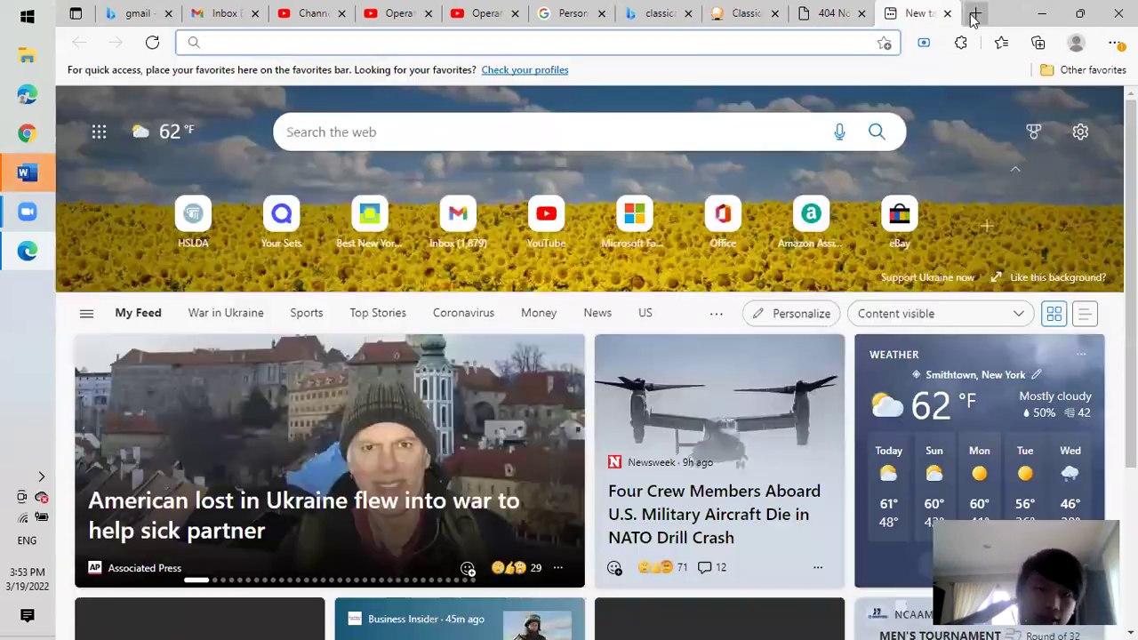
type("national")
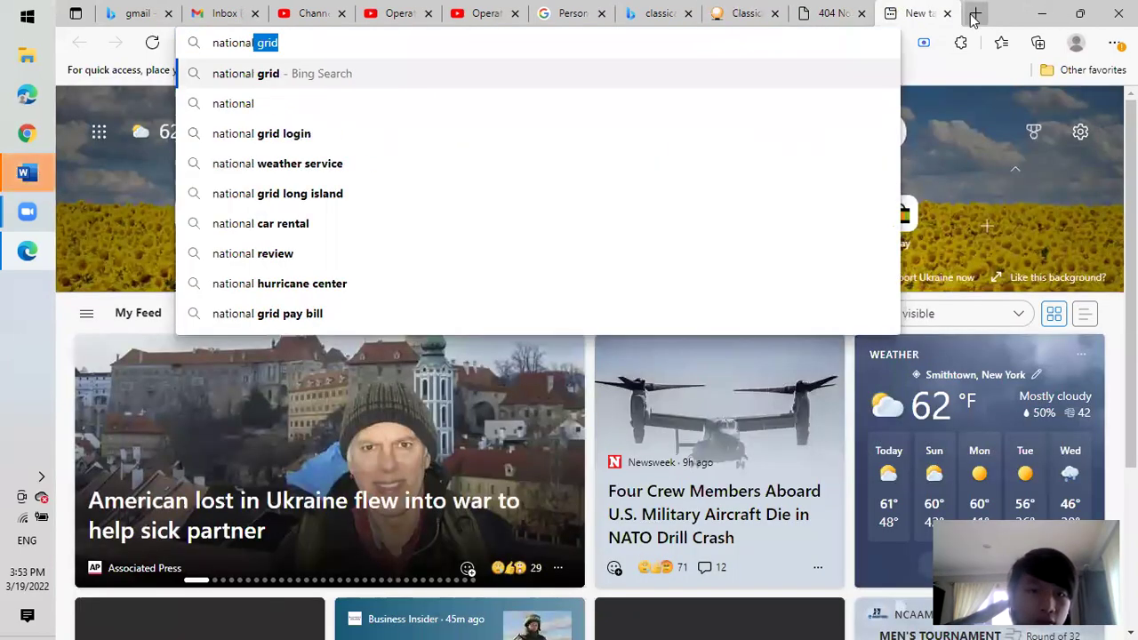
type("ity of")
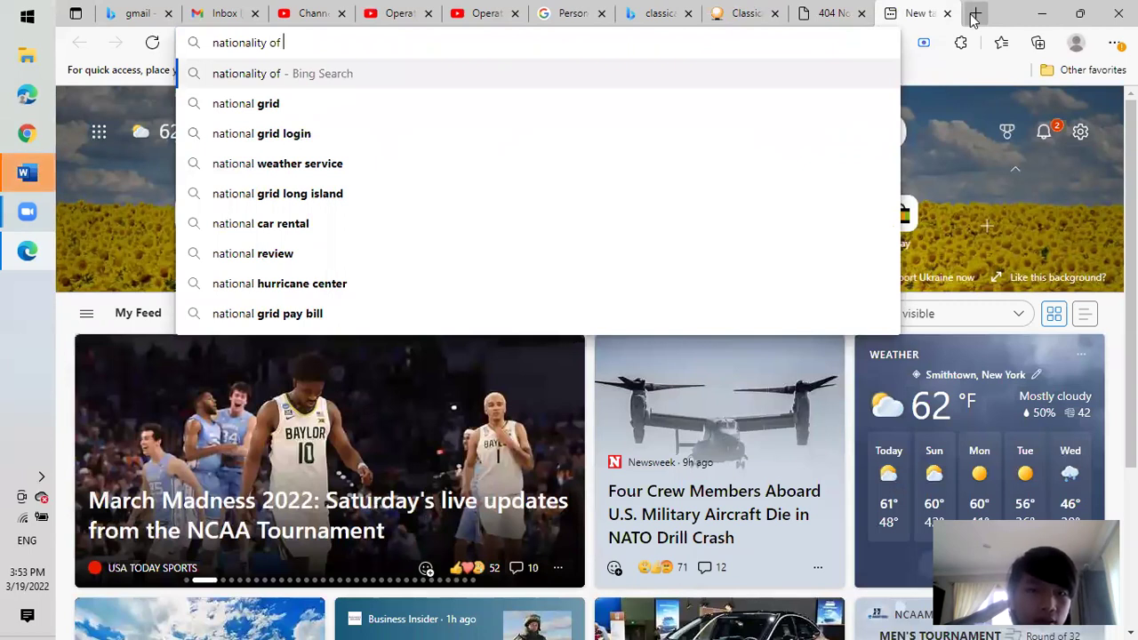
type(" Mendel")
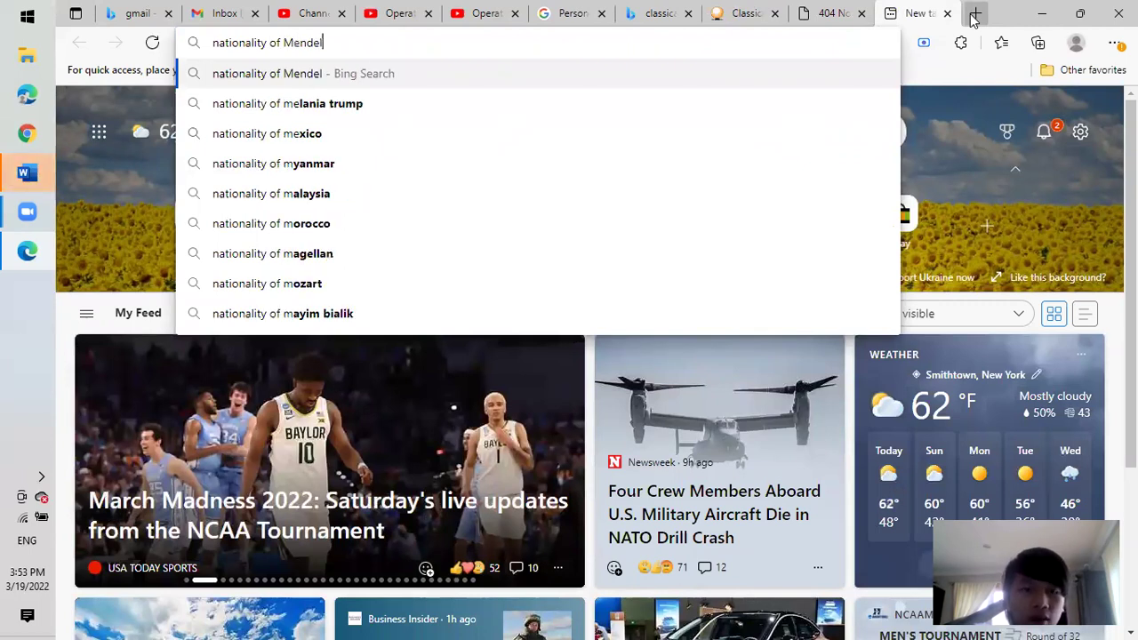
type("ssohn")
key("Return")
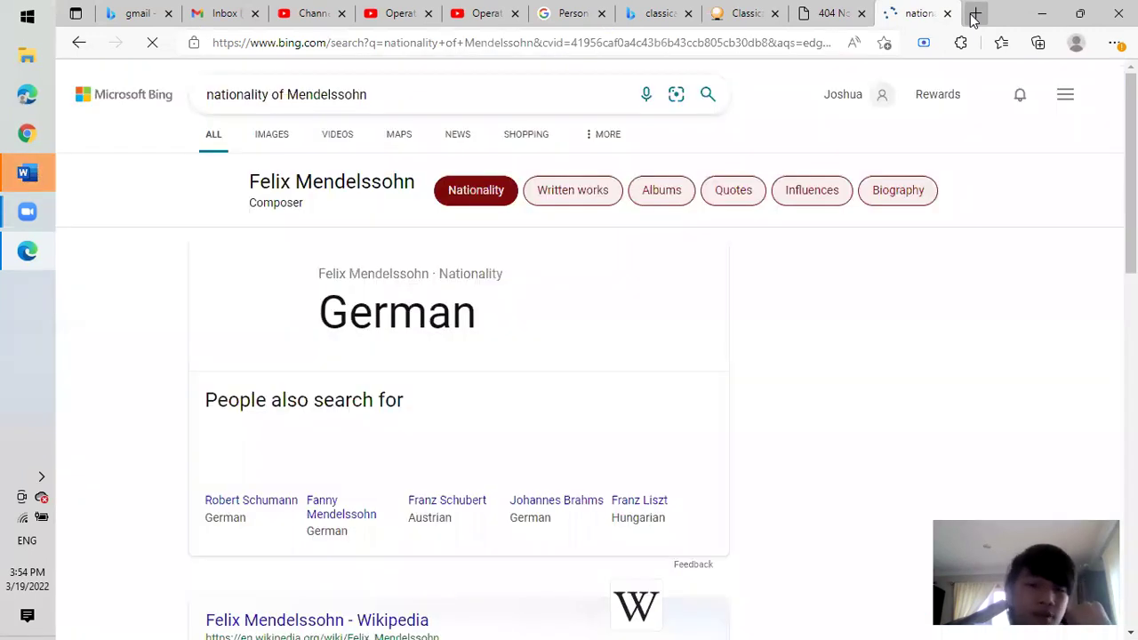
left_click(843, 14)
left_click(700, 18)
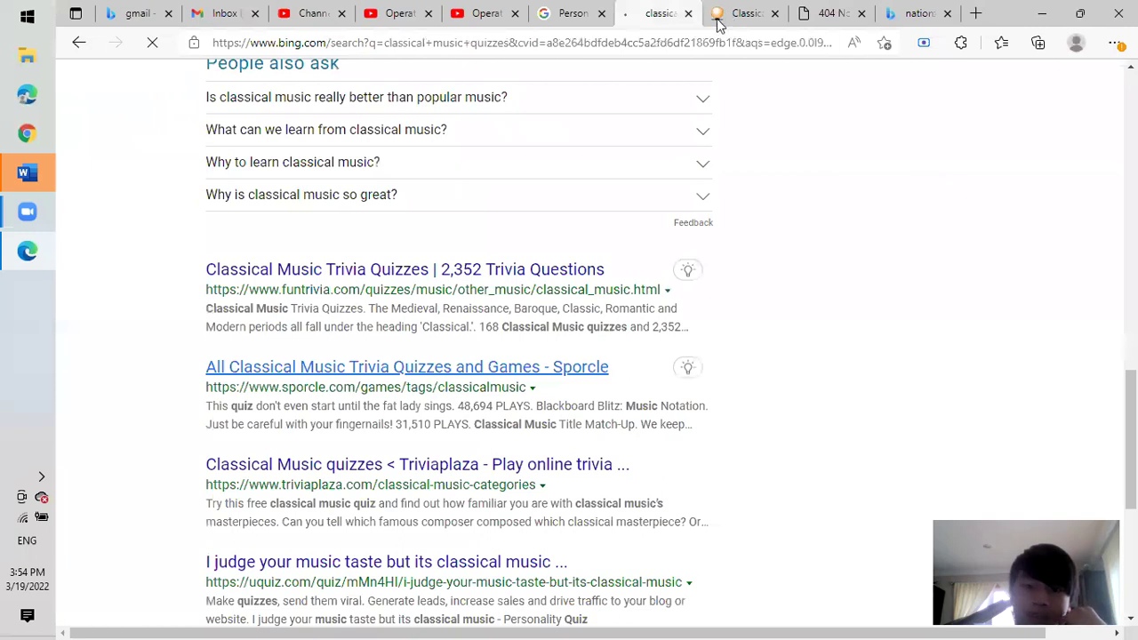
Back on Sporcle, dismiss the video ad, replay and start the composers quiz.
left_click(717, 22)
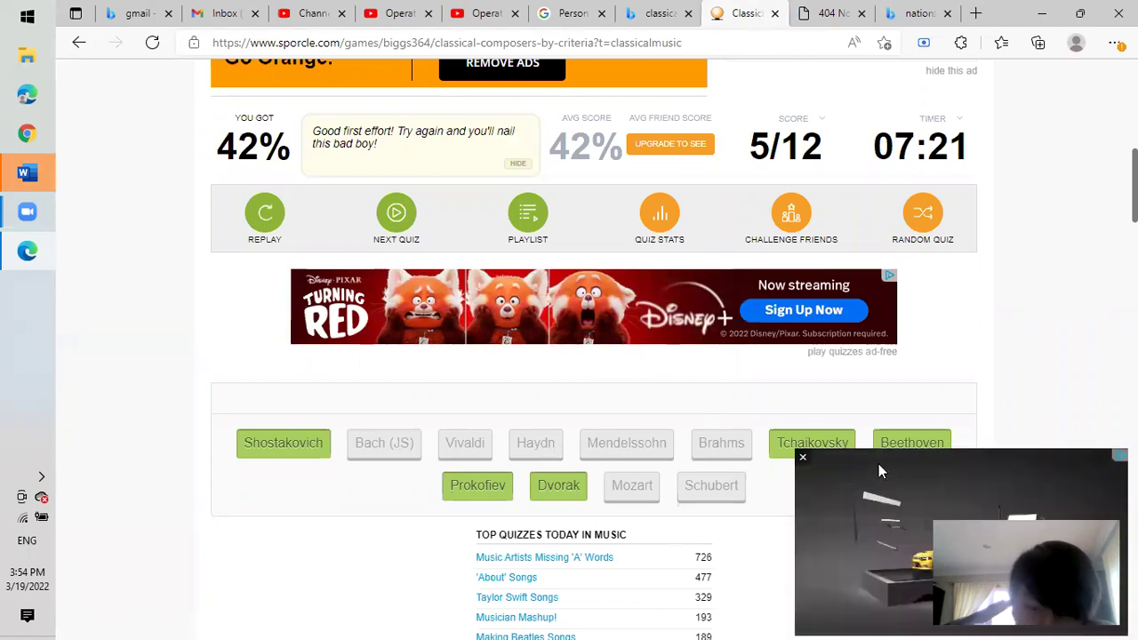
left_click(803, 459)
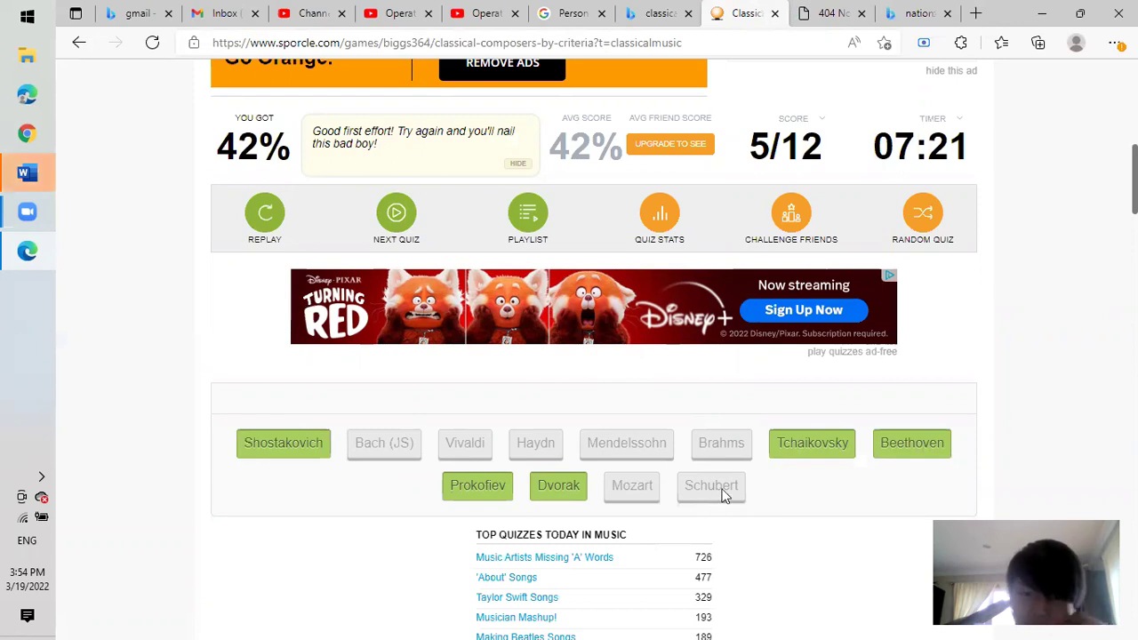
left_click(279, 224)
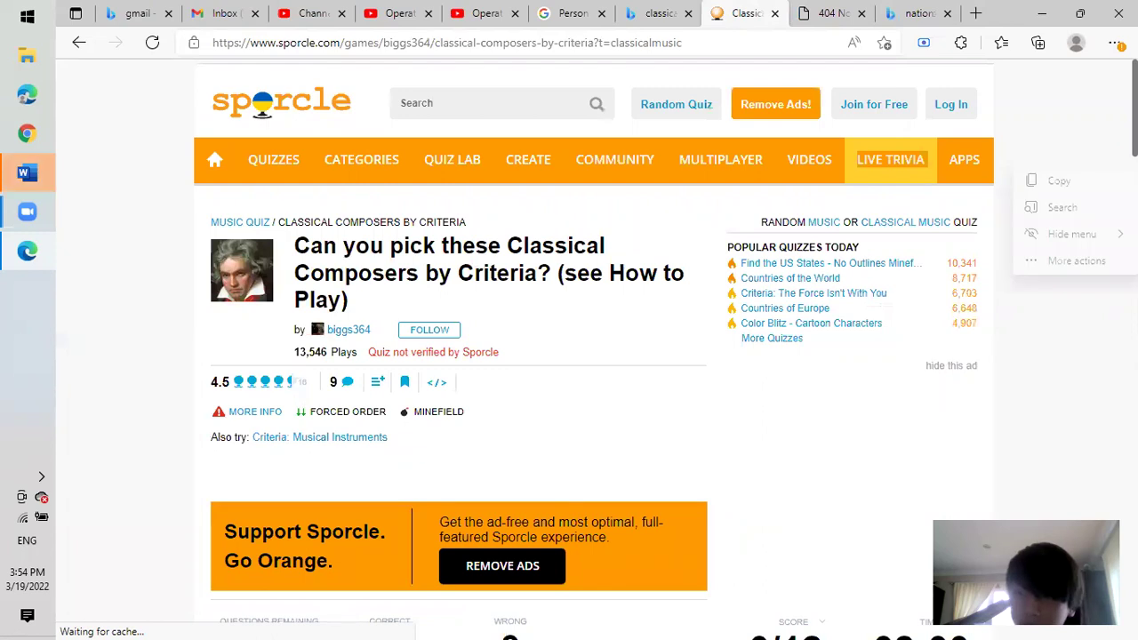
scroll(569, 356, "down", 6)
scroll(593, 364, "up", 2)
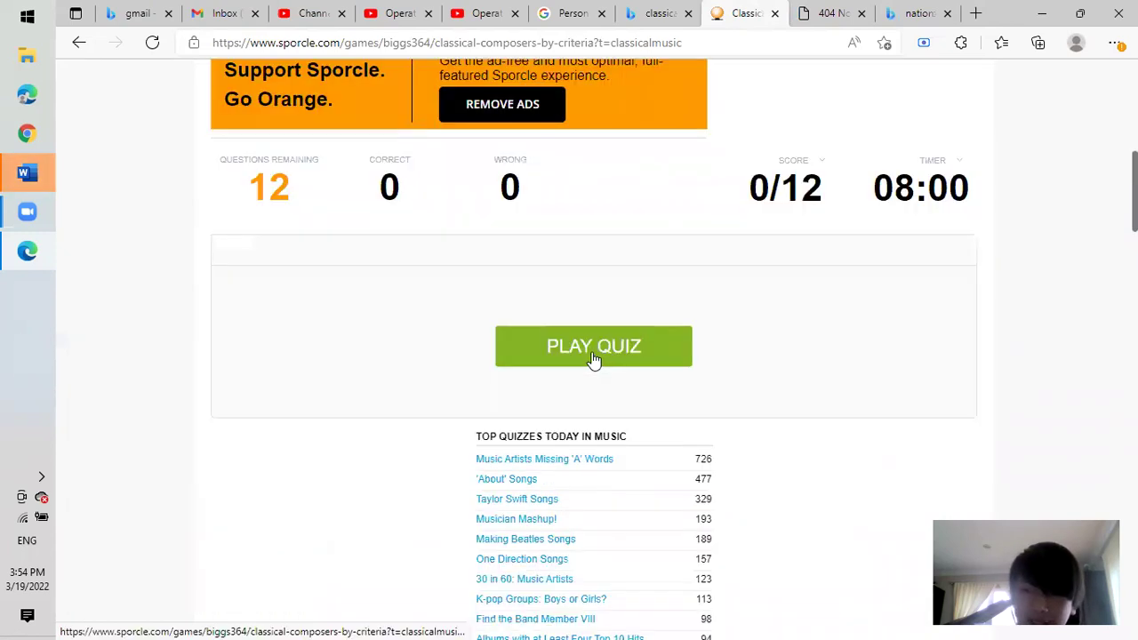
left_click(591, 364)
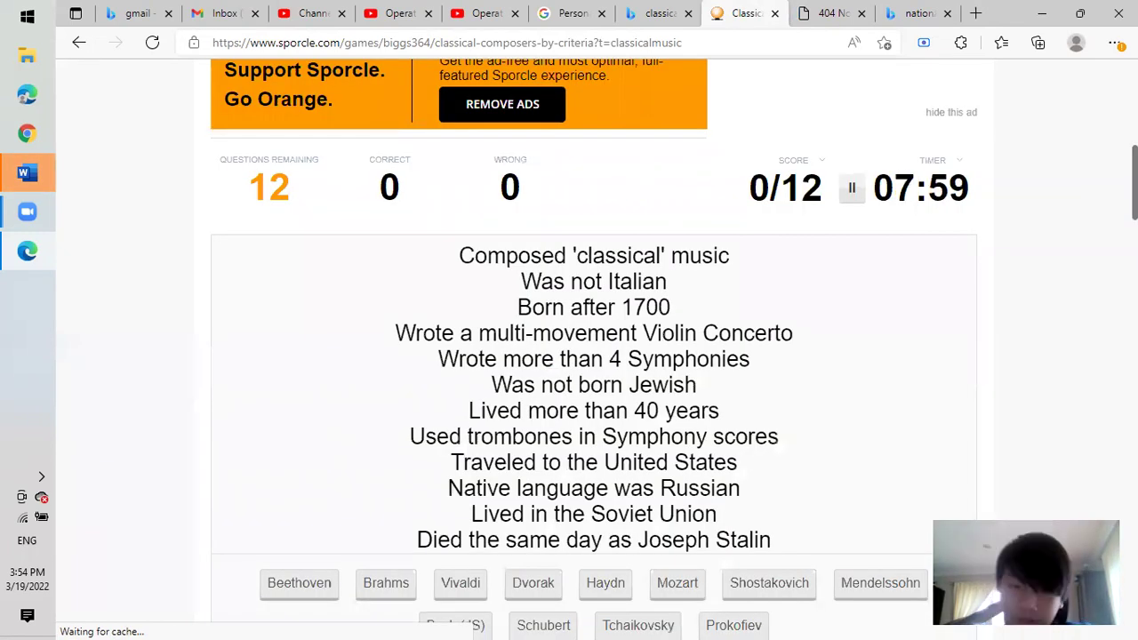
Answer Prokofiev and Shostakovich, then wrongly guess Dvorak, ending at 2/12.
scroll(594, 355, "down", 3)
scroll(628, 446, "up", 1)
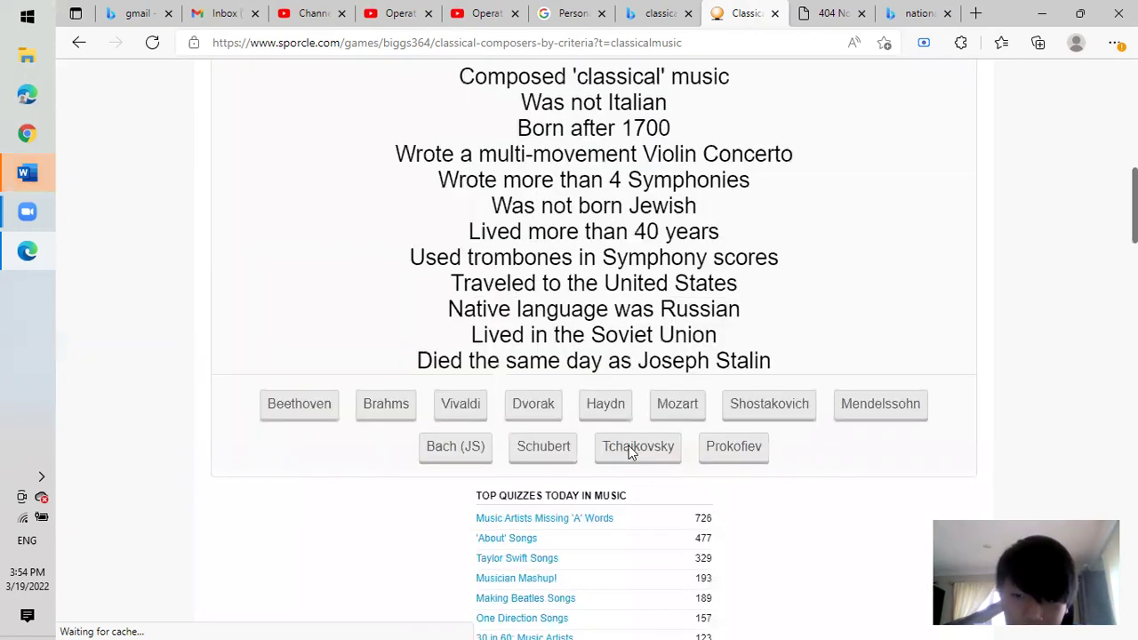
scroll(760, 490, "up", 1)
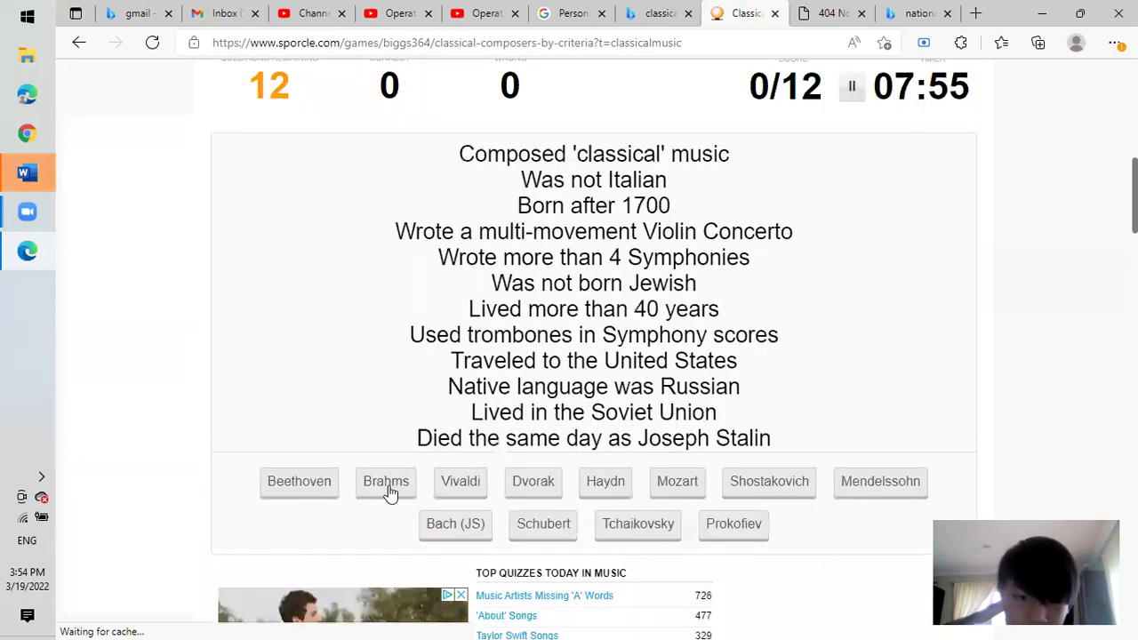
left_click(734, 521)
left_click(772, 459)
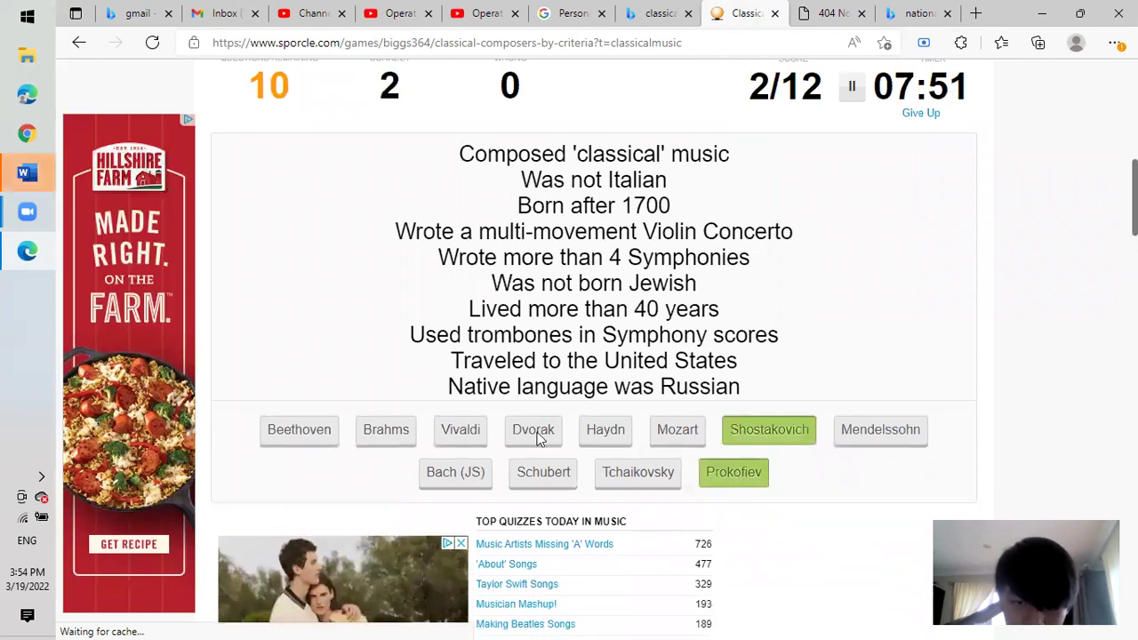
left_click(536, 433)
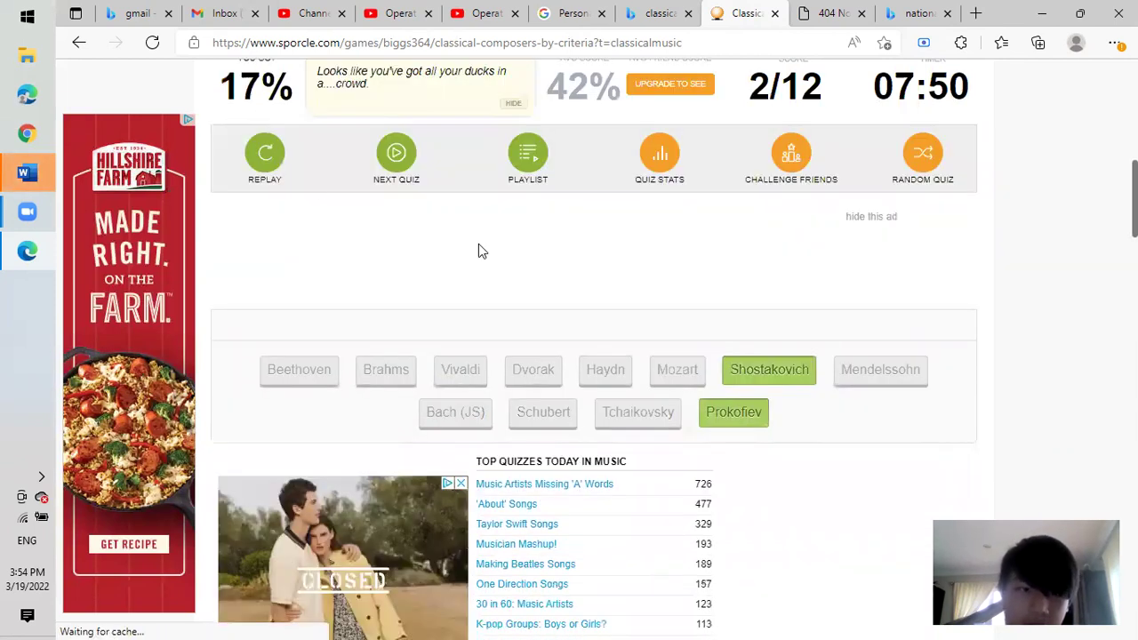
Replay the composers quiz and start the timer.
left_click(264, 157)
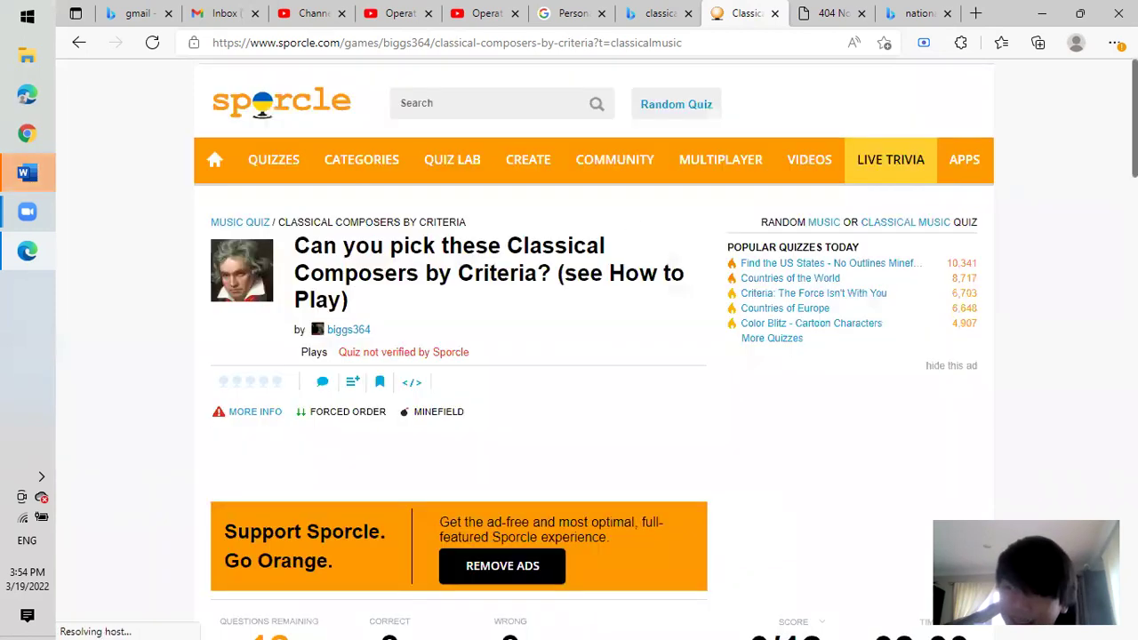
scroll(569, 356, "down", 1)
scroll(1074, 250, "down", 5)
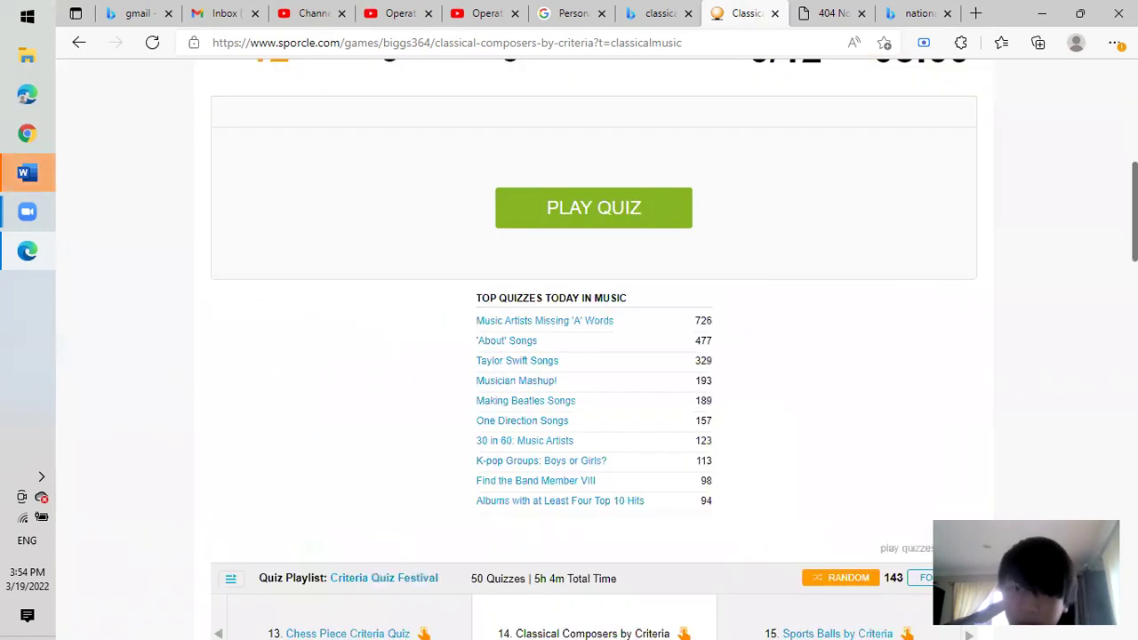
scroll(741, 329, "up", 3)
left_click(675, 497)
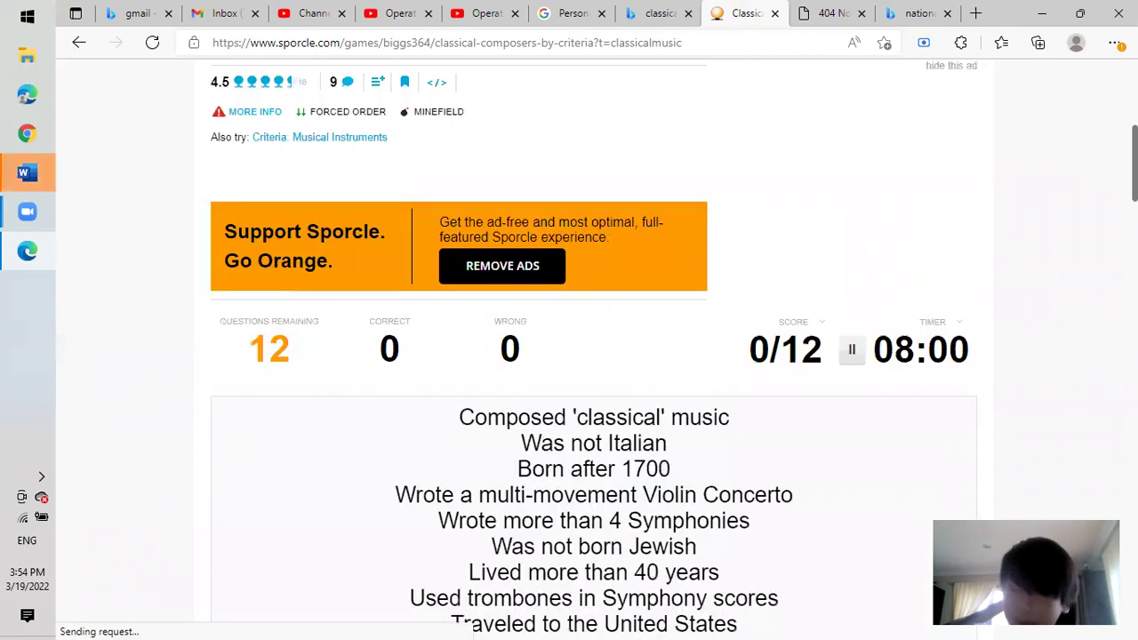
Get Shostakovich, Prokofiev, Tchaikovsky, Dvorak and Beethoven right, miss on Brahms, then replay for a fresh attempt.
scroll(594, 356, "down", 5)
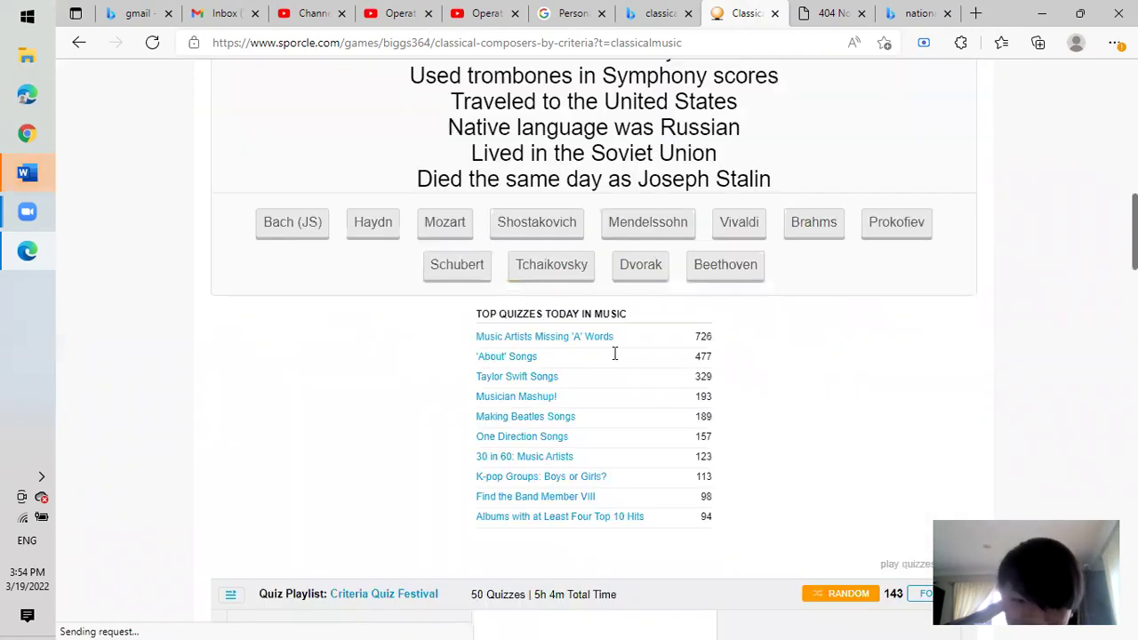
scroll(615, 354, "up", 2)
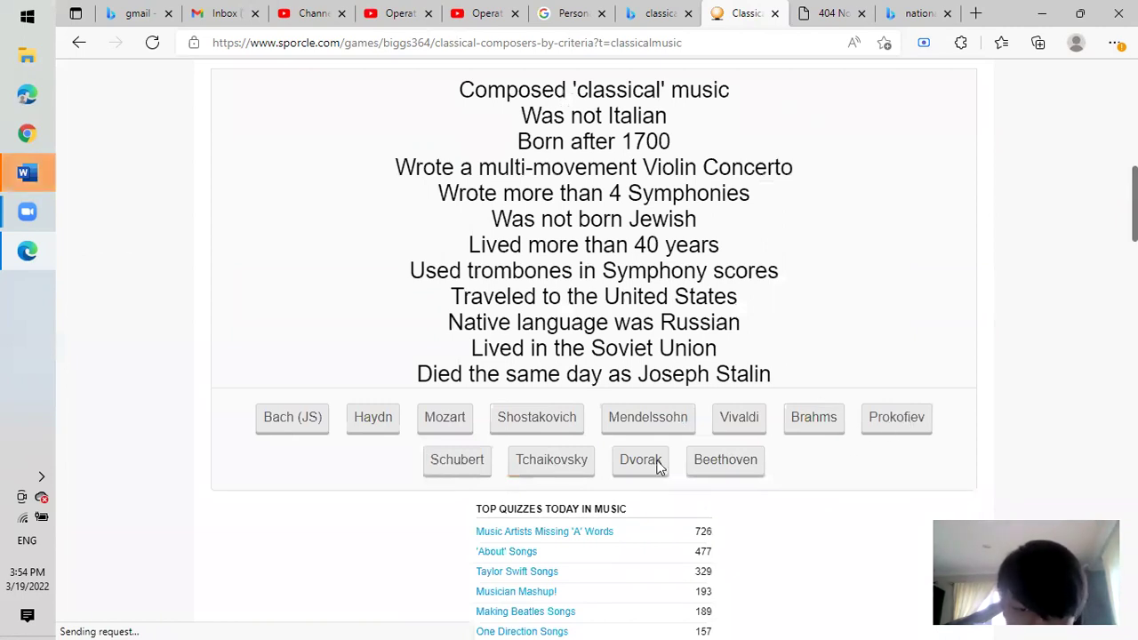
left_click(559, 394)
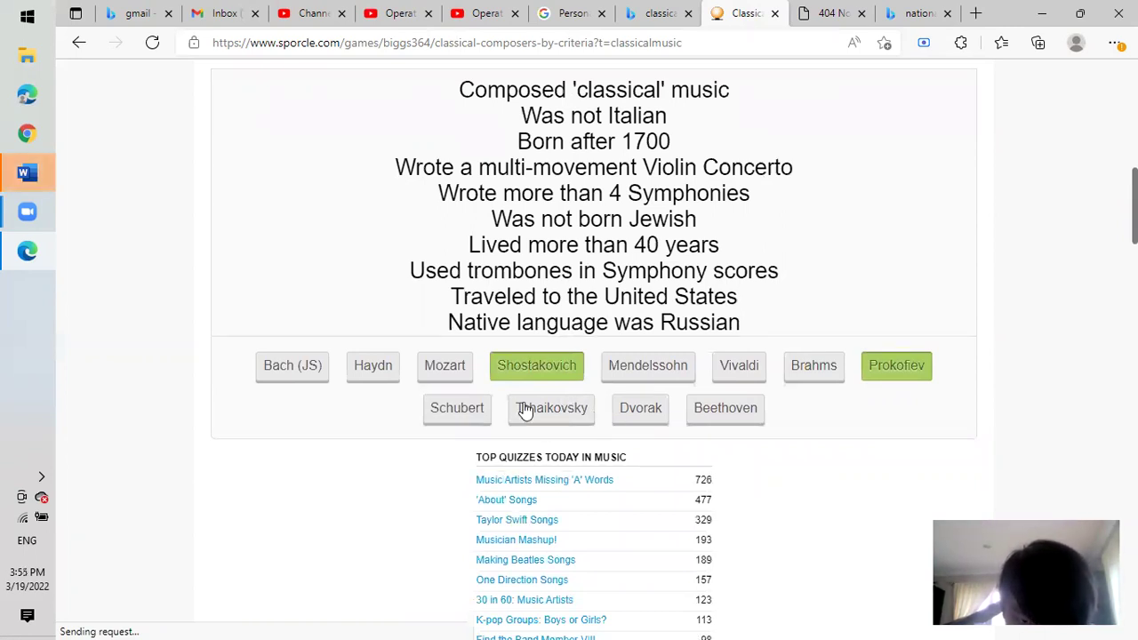
left_click(558, 410)
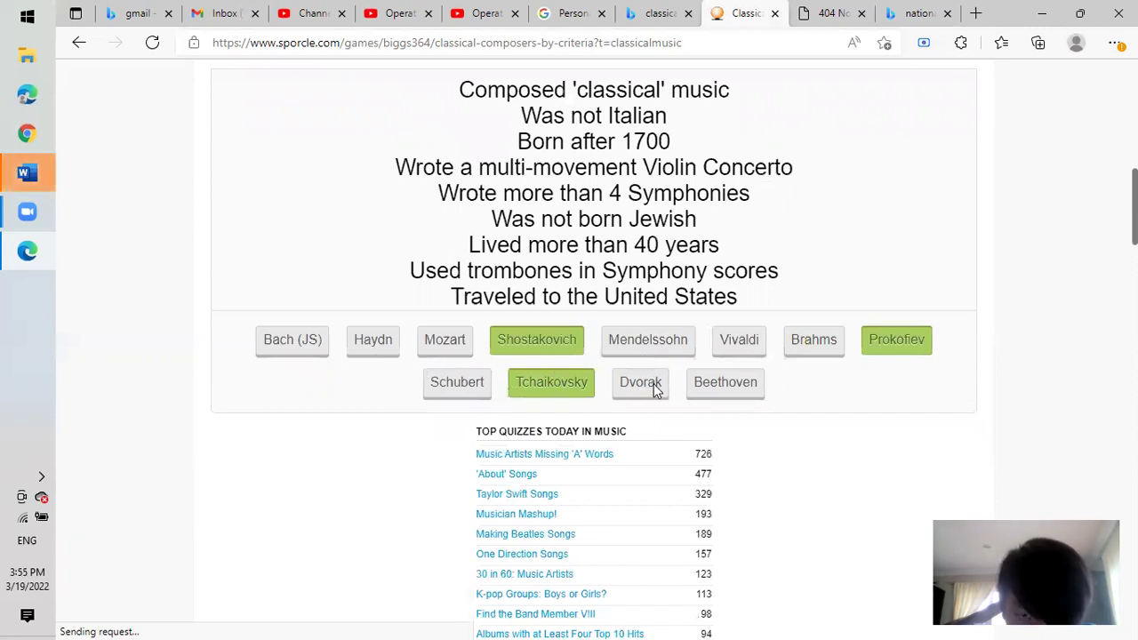
left_click(653, 384)
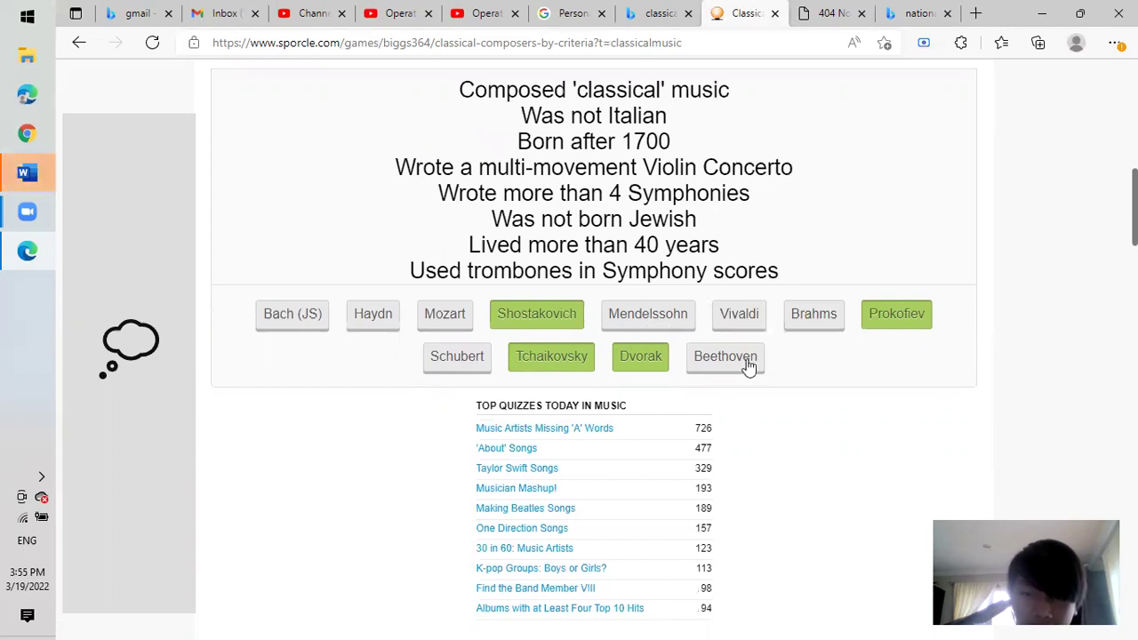
left_click(747, 361)
left_click(625, 343)
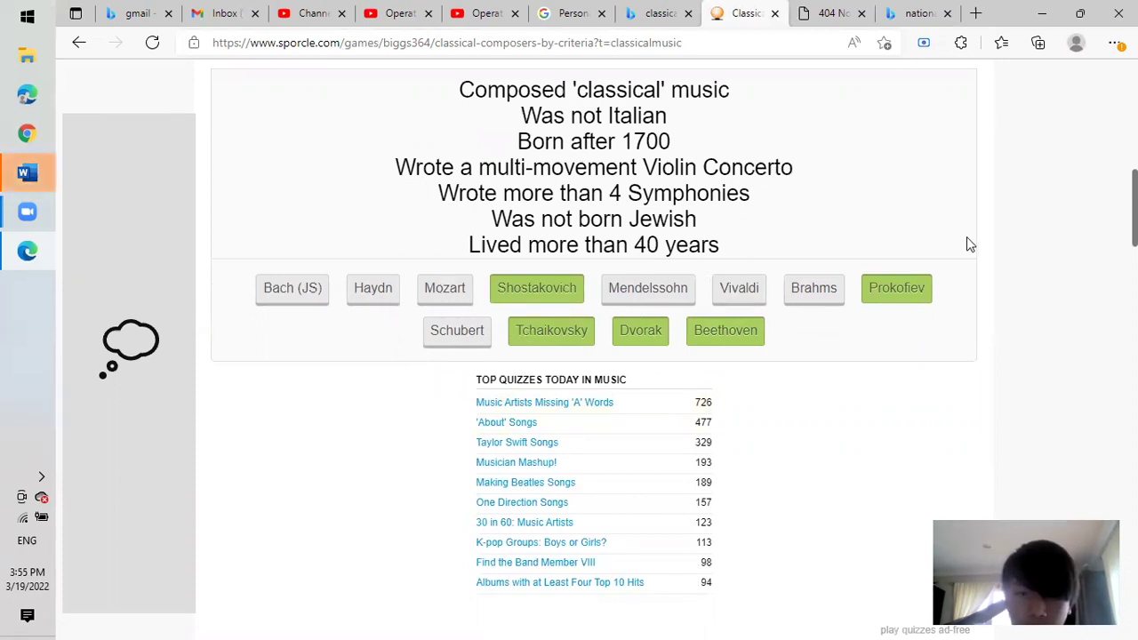
left_click(809, 293)
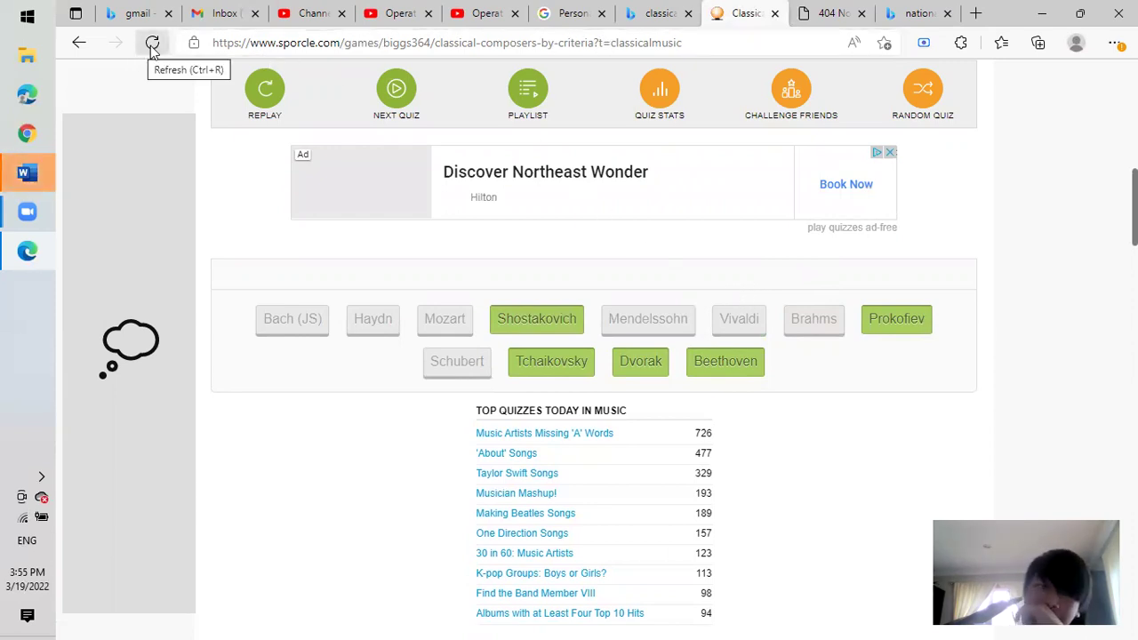
left_click(274, 105)
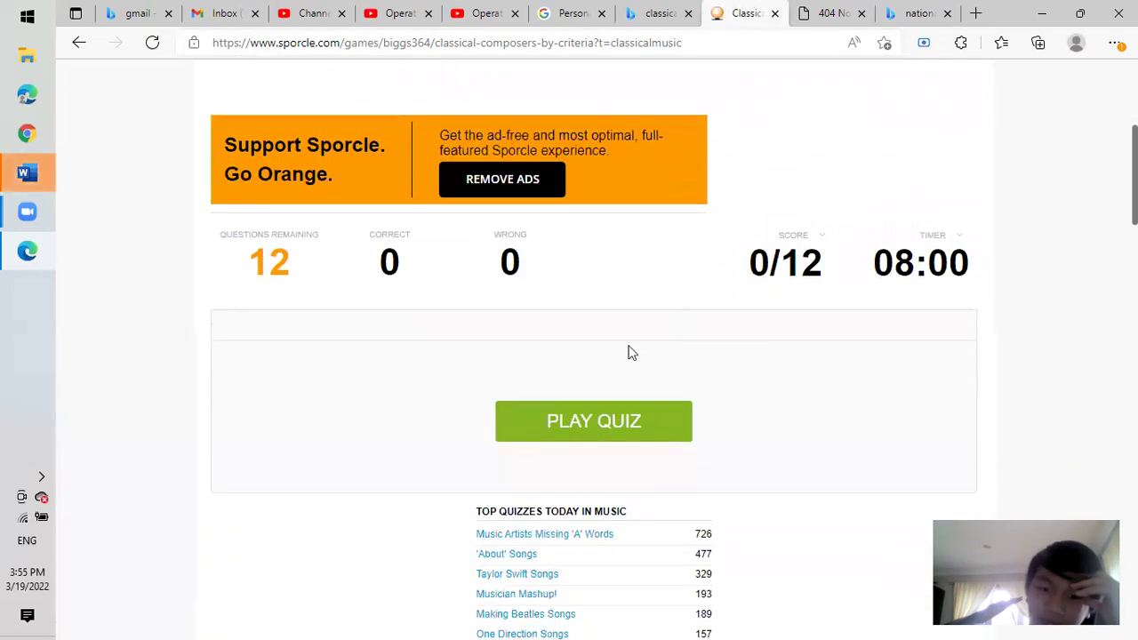
Start the new timed attempt to reveal the clues.
left_click(596, 423)
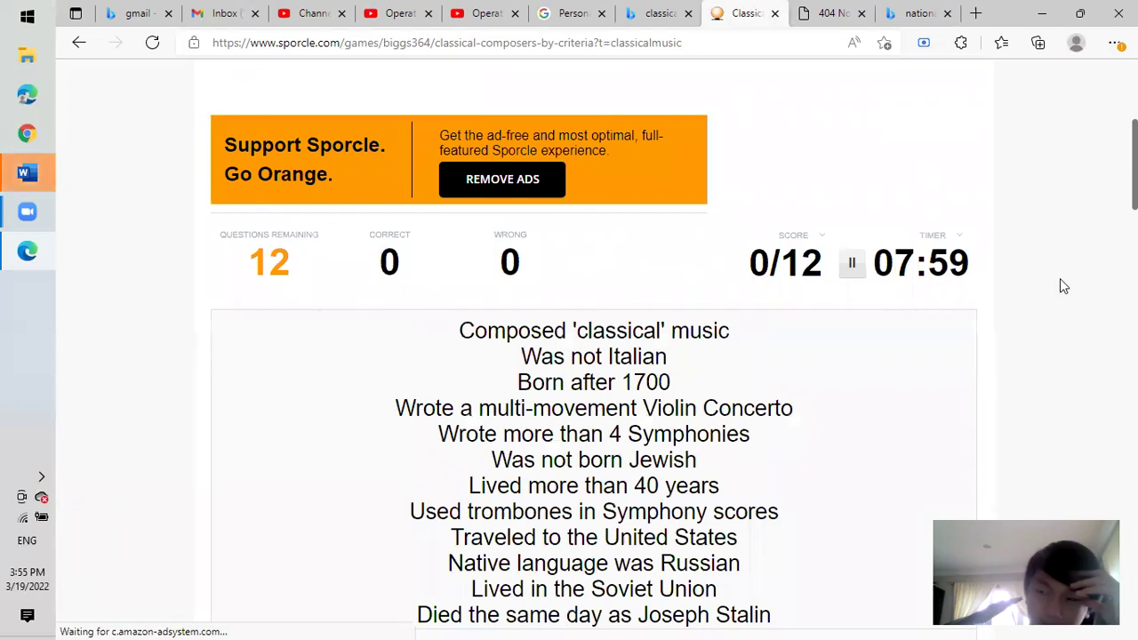
scroll(835, 255, "down", 5)
scroll(836, 255, "up", 2)
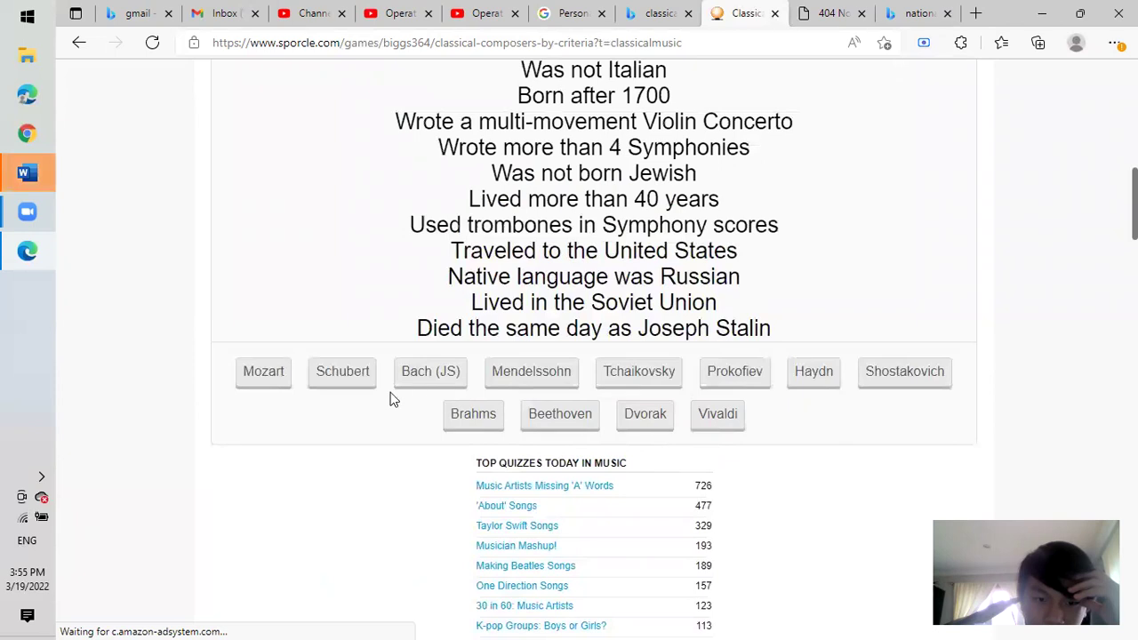
Answer Prokofiev, Shostakovich, Tchaikovsky, Dvorak and Beethoven, then wrongly guess Bach (JS).
left_click(738, 370)
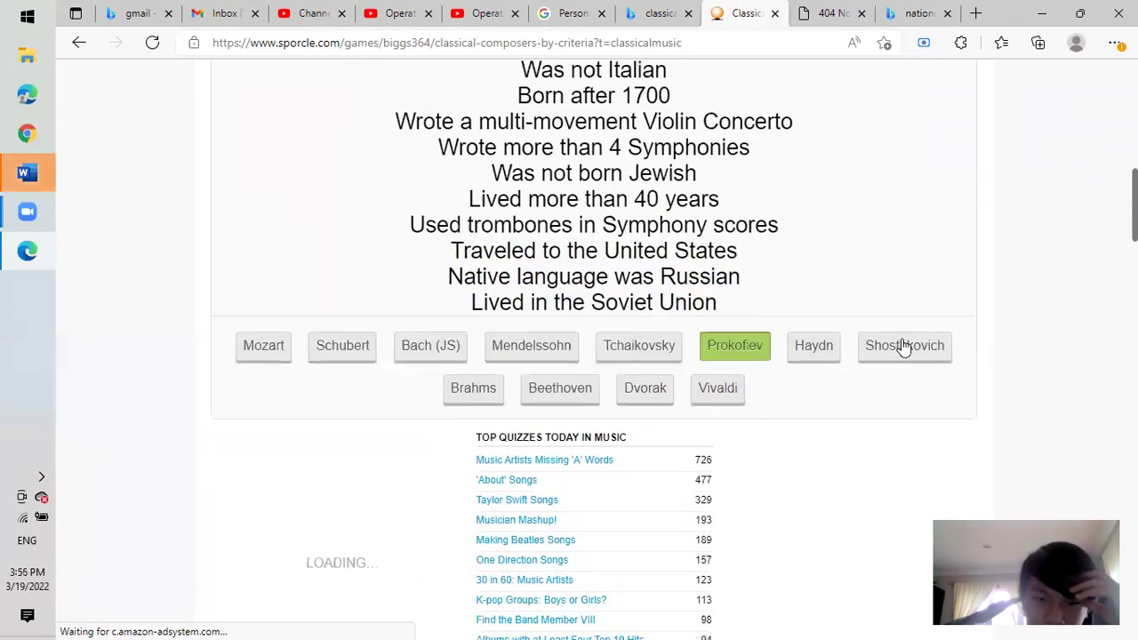
left_click(902, 347)
left_click(664, 320)
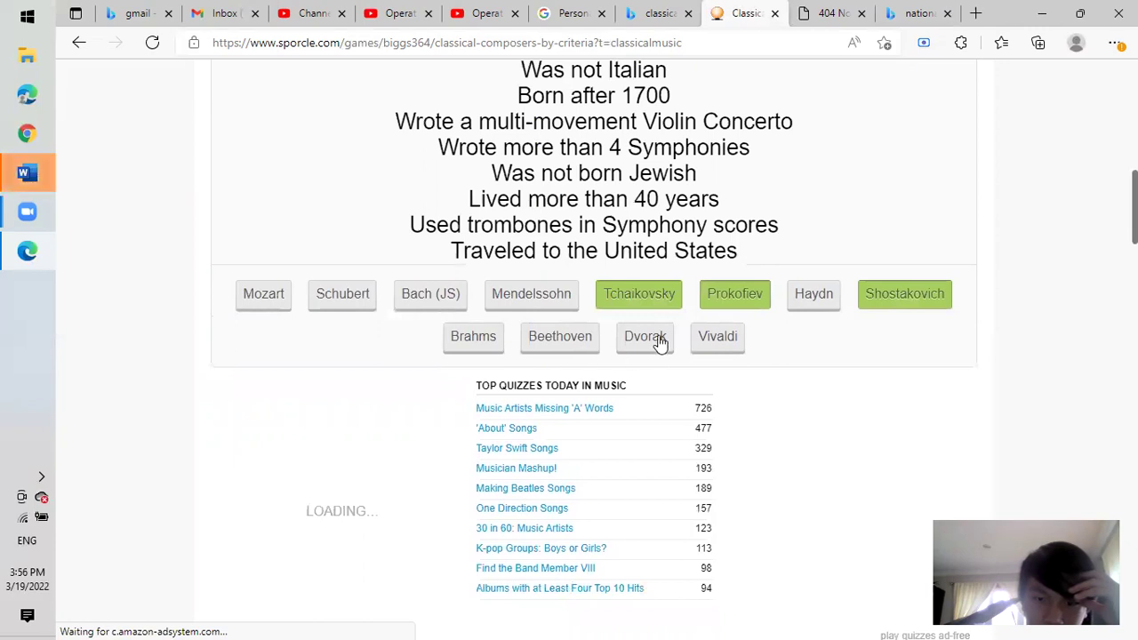
left_click(660, 343)
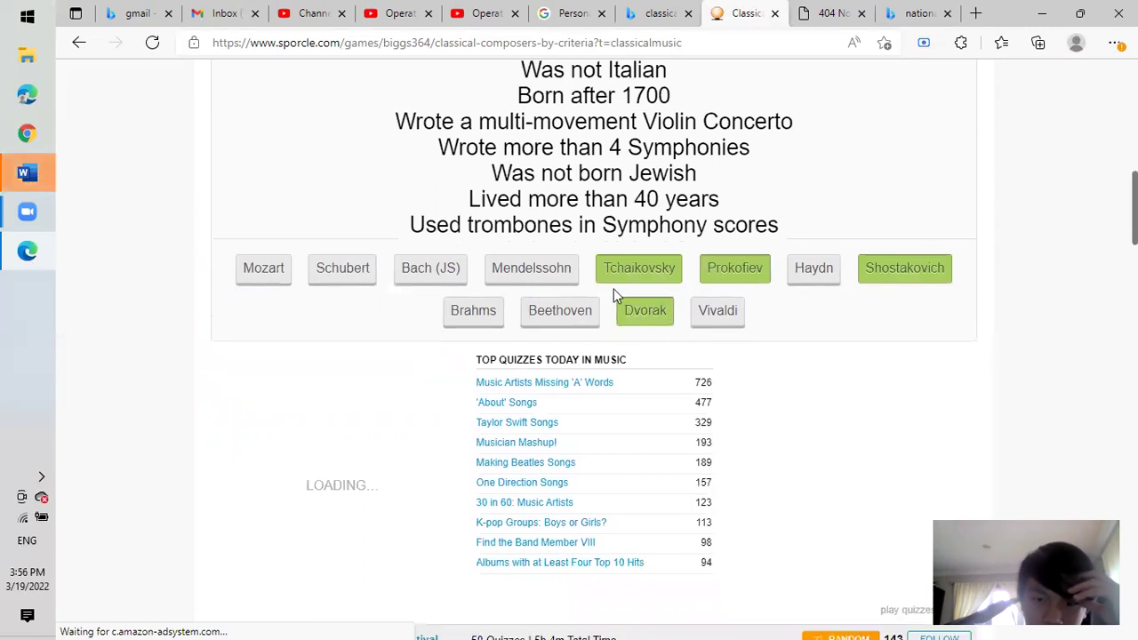
left_click(567, 318)
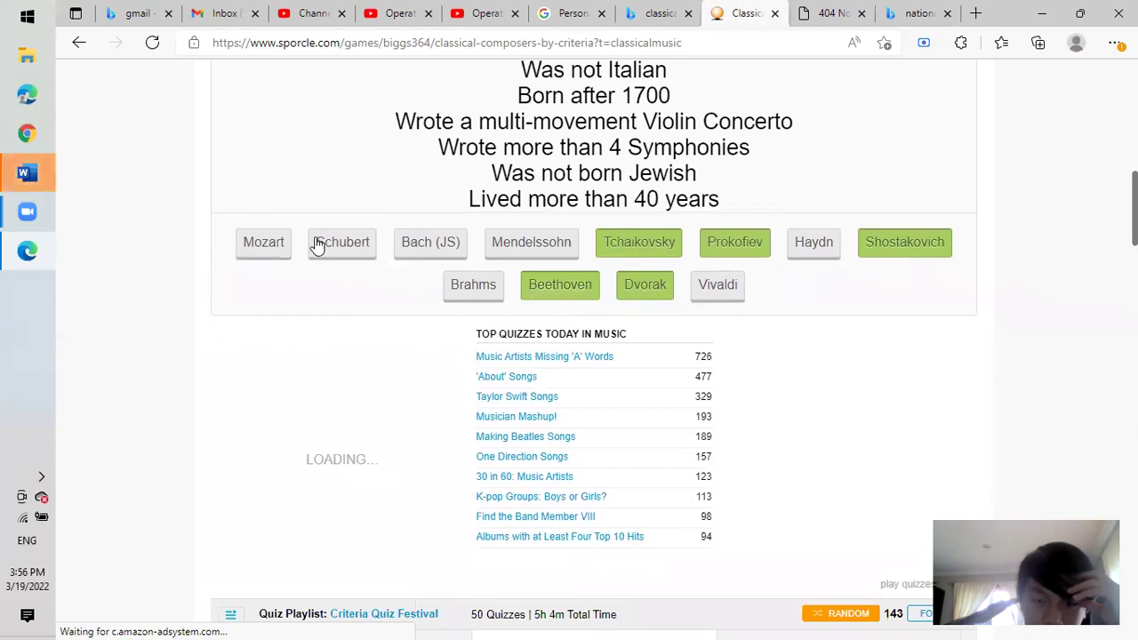
left_click(431, 244)
scroll(436, 246, "down", 2)
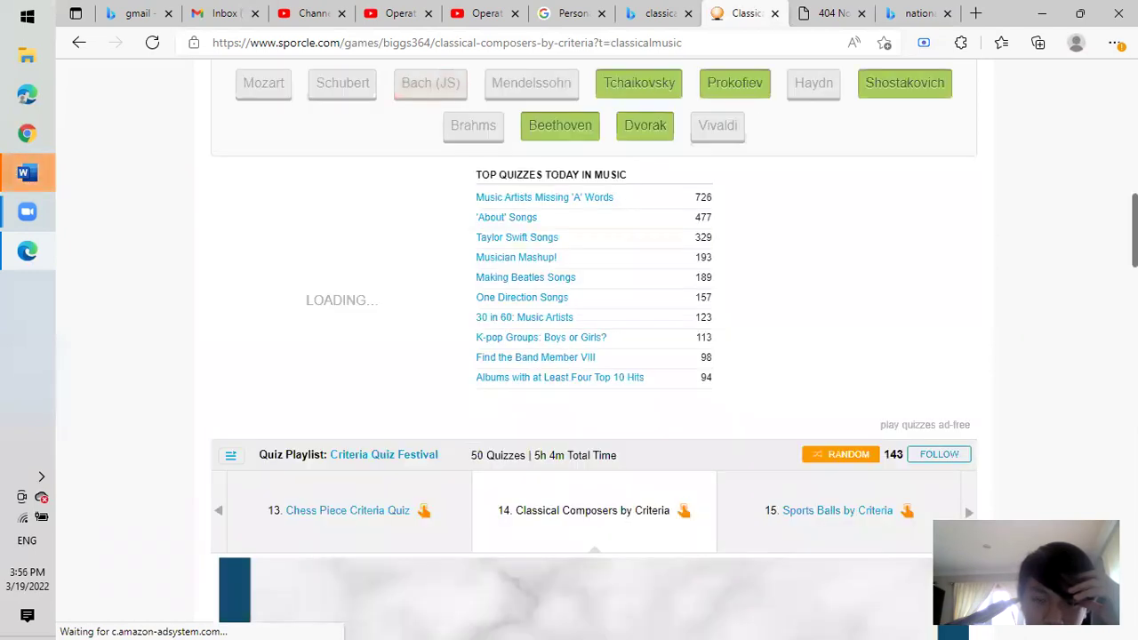
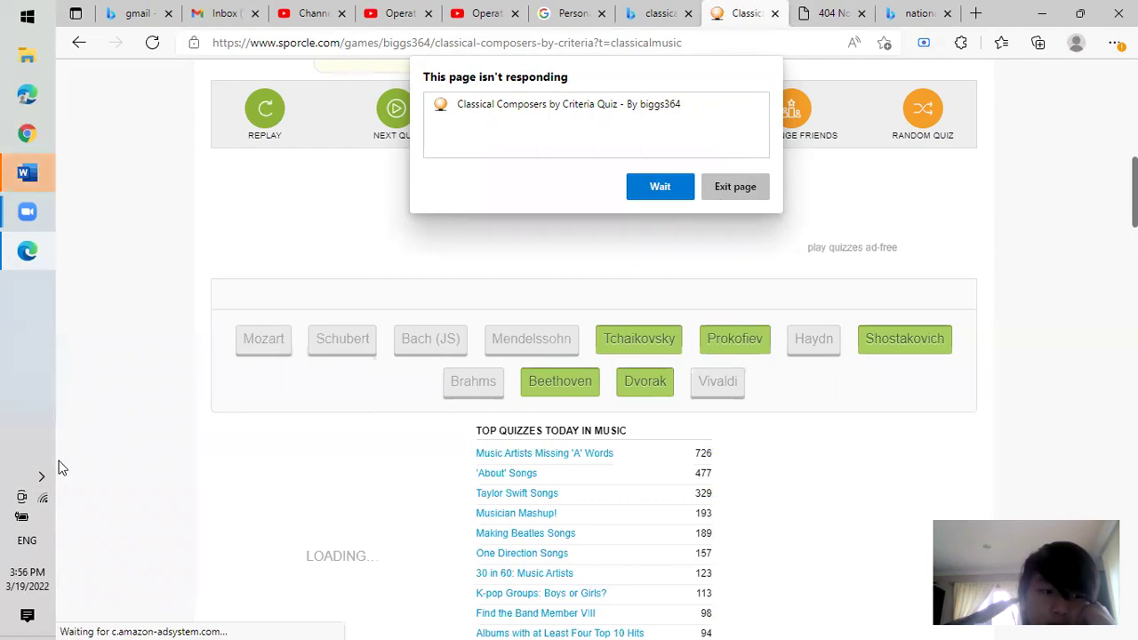
Let the stalled Classical Composers page finish loading, then open 'Somewhere in the Middle (Music)' from Top Quizzes Today.
left_click(633, 193)
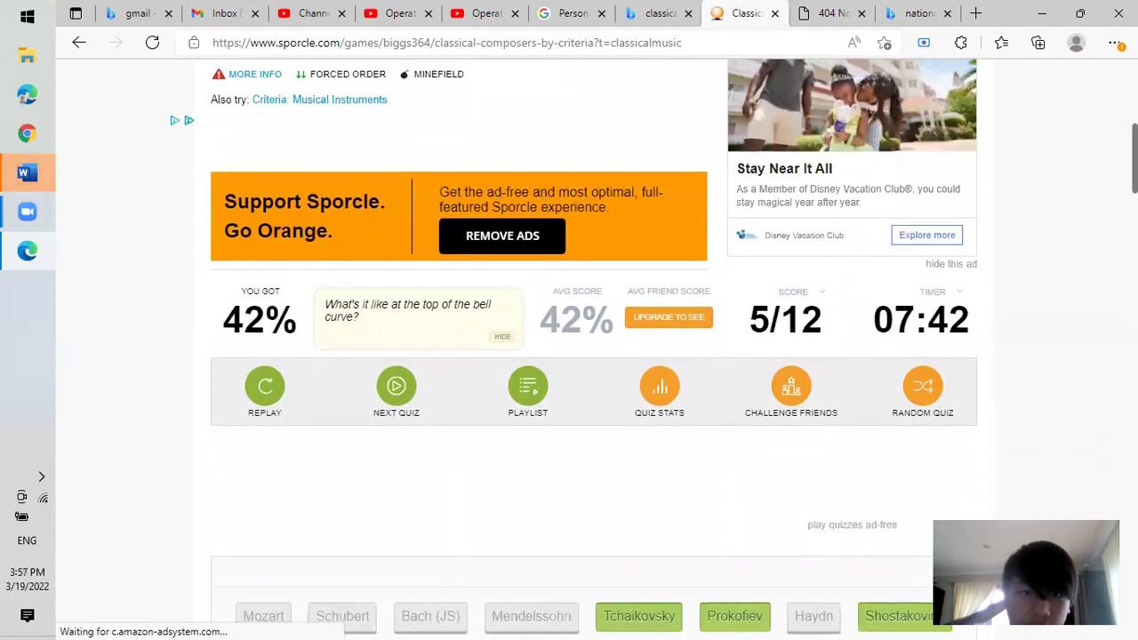
scroll(594, 355, "down", 7)
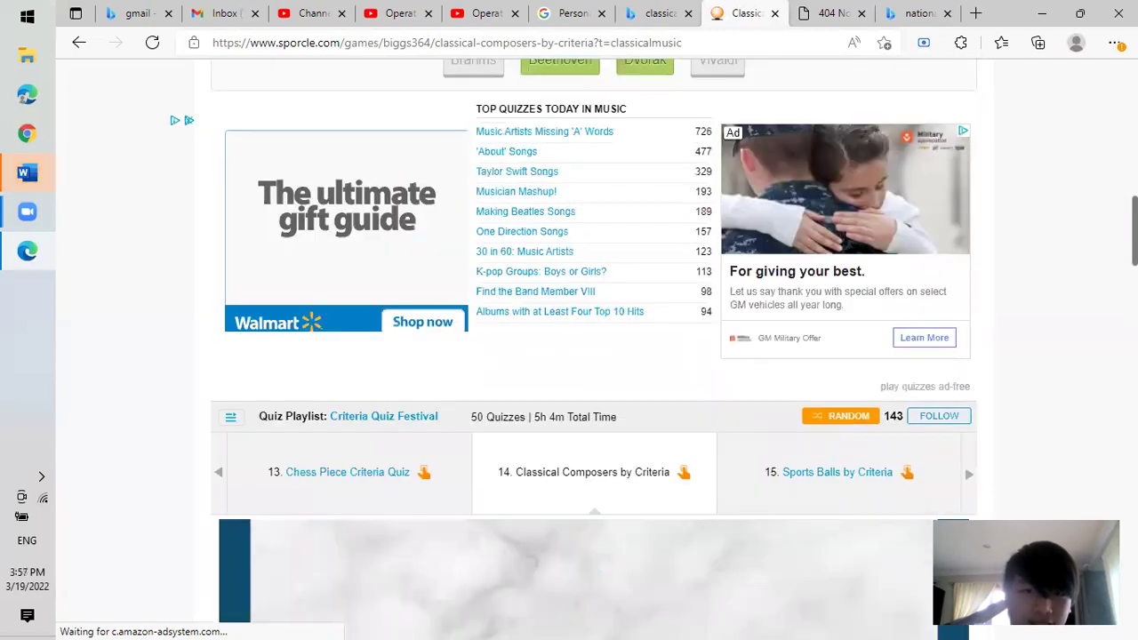
scroll(593, 356, "down", 4)
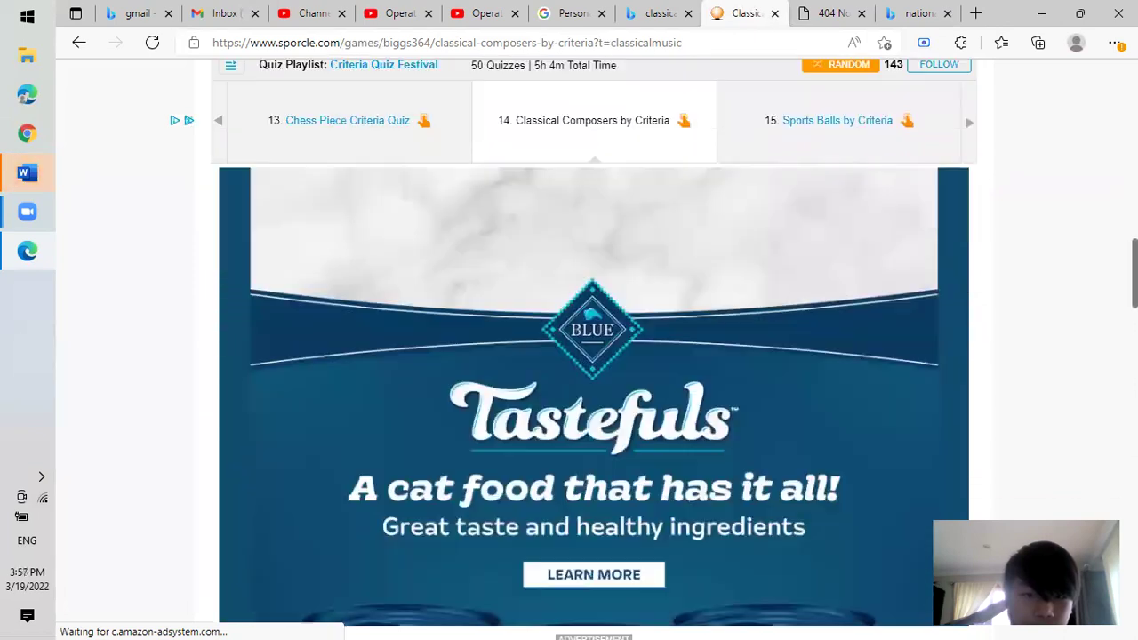
scroll(594, 355, "down", 6)
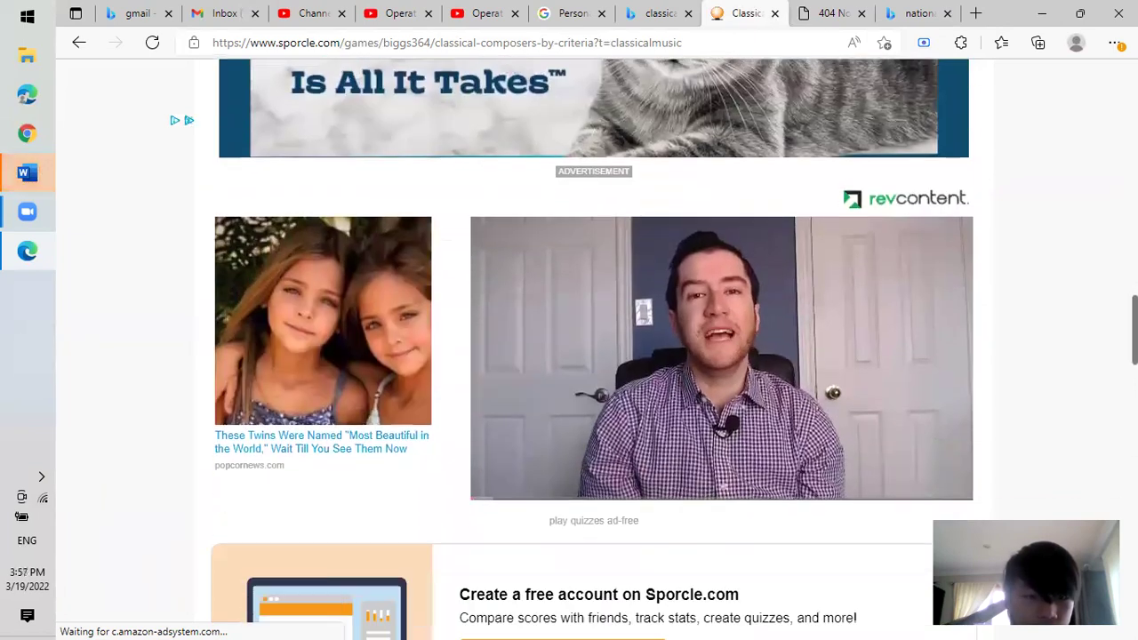
scroll(594, 356, "down", 3)
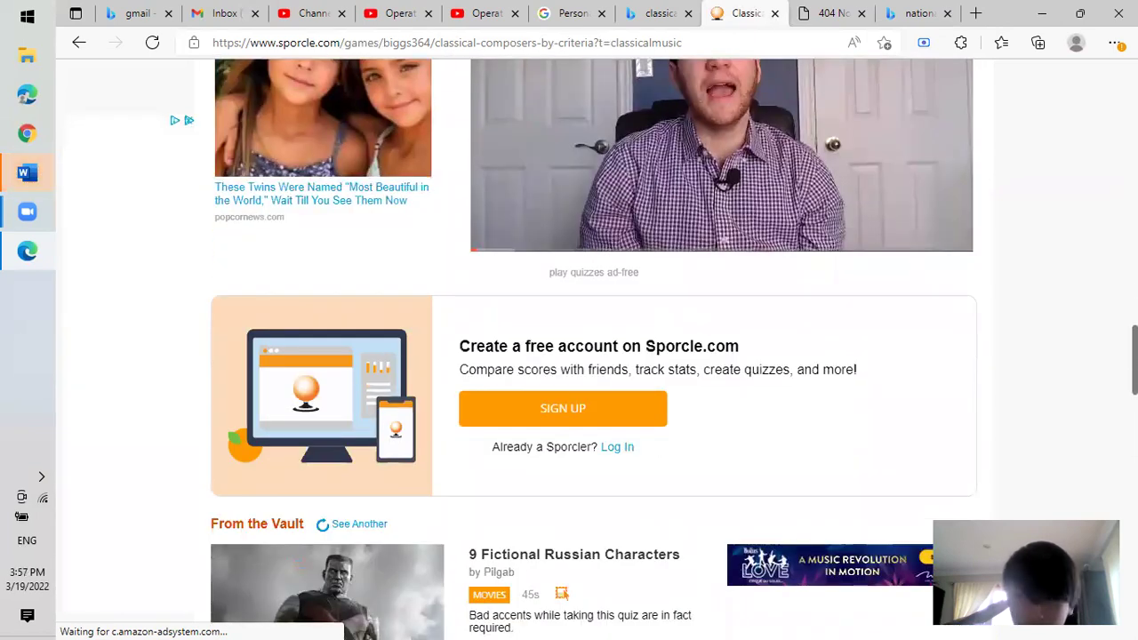
scroll(594, 356, "down", 10)
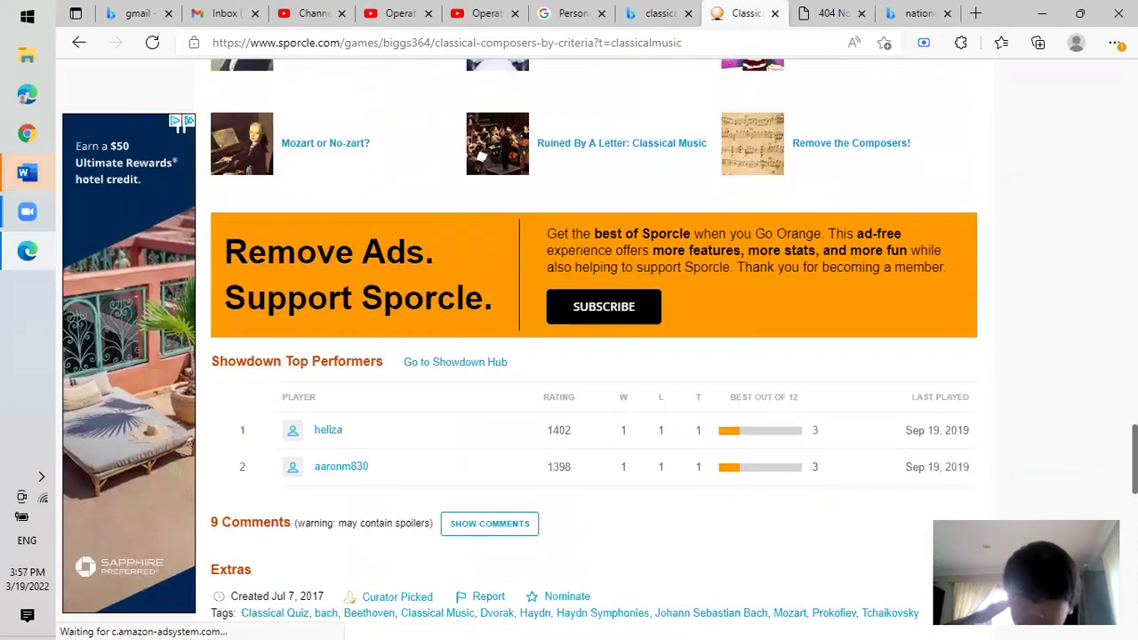
scroll(594, 356, "down", 6)
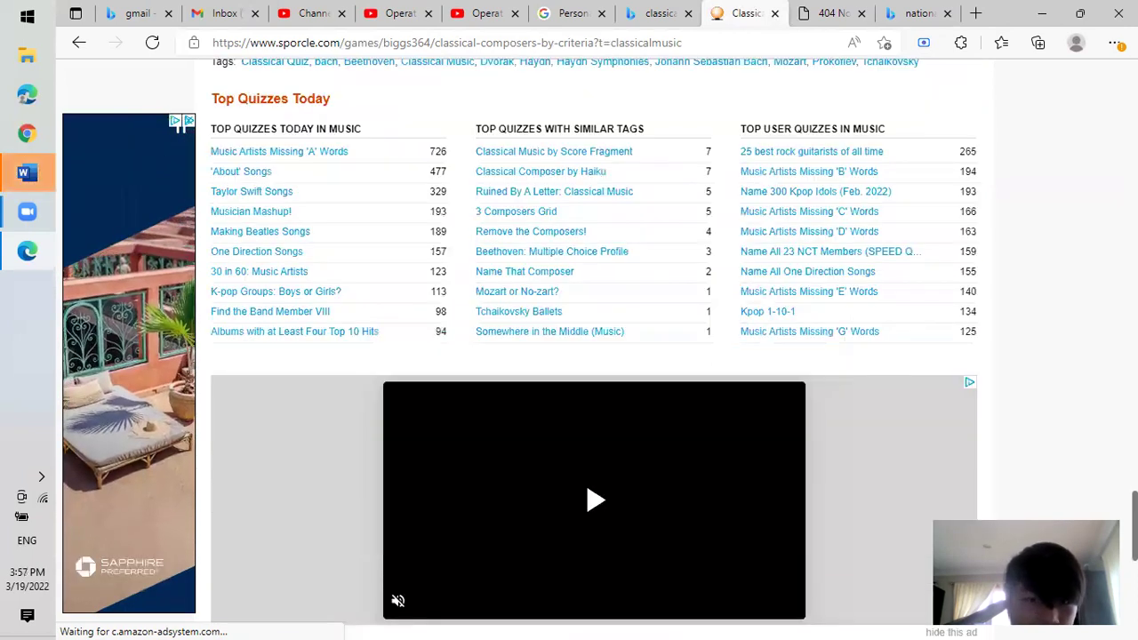
scroll(967, 463, "up", 1)
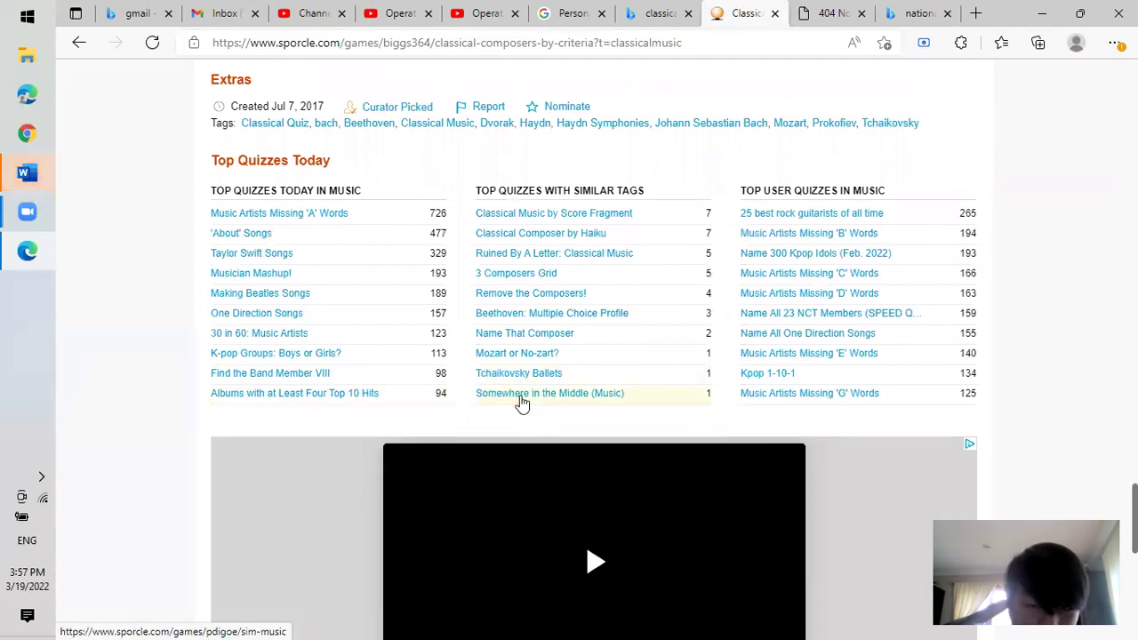
left_click(570, 400)
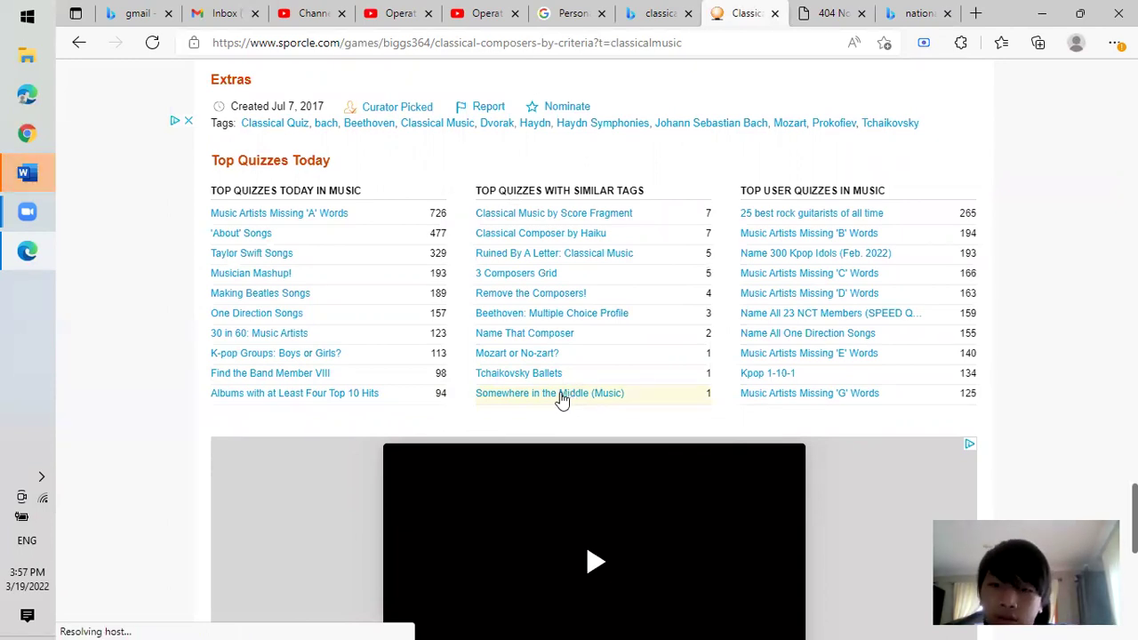
Open the Somewhere in the Middle (Music) quiz and start it with Play Quiz.
left_click(567, 401)
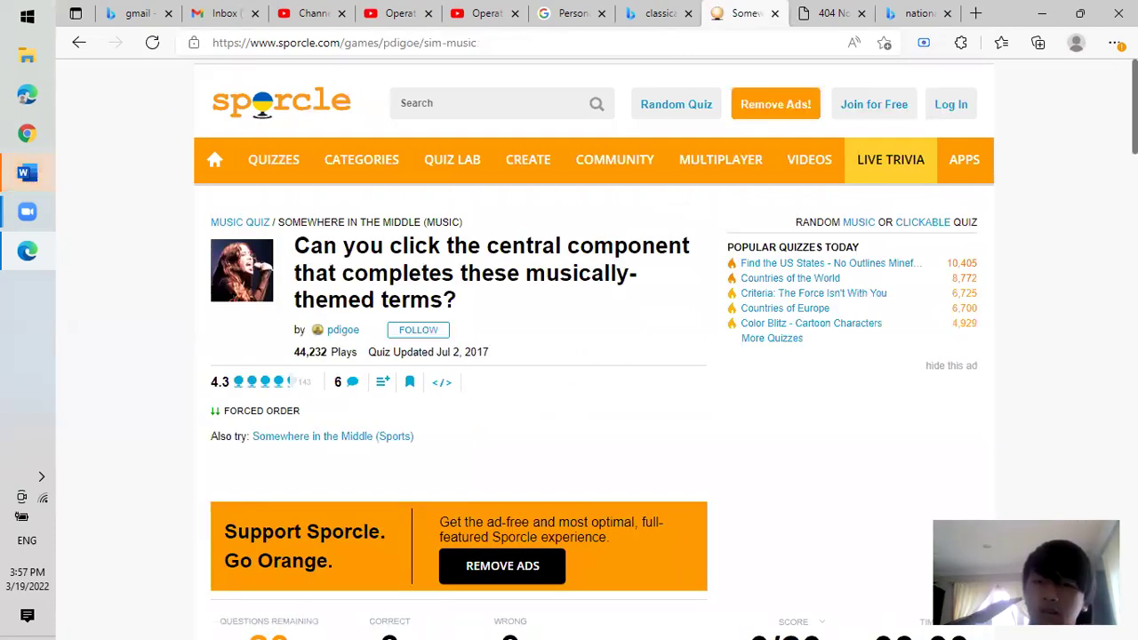
scroll(569, 347, "down", 5)
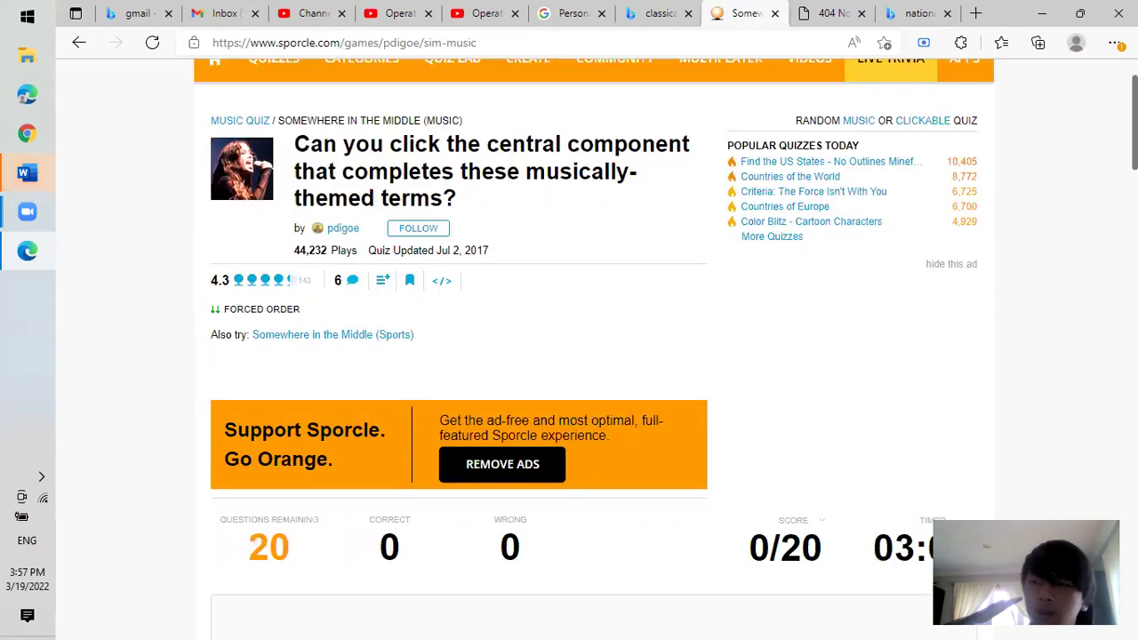
scroll(569, 346, "up", 4)
scroll(827, 317, "down", 3)
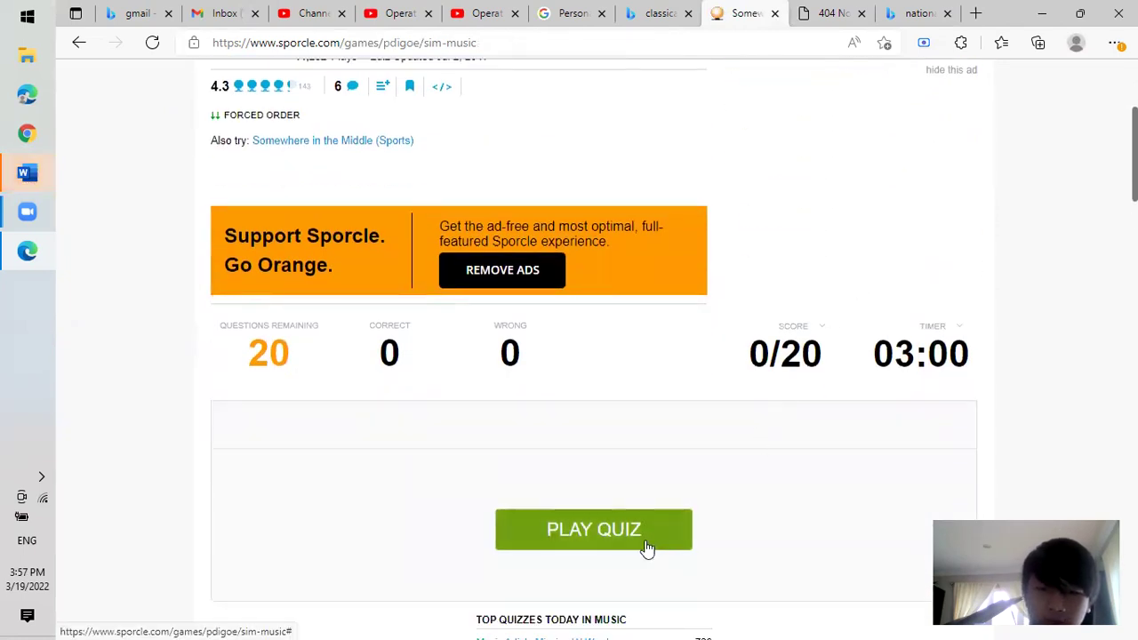
left_click(651, 538)
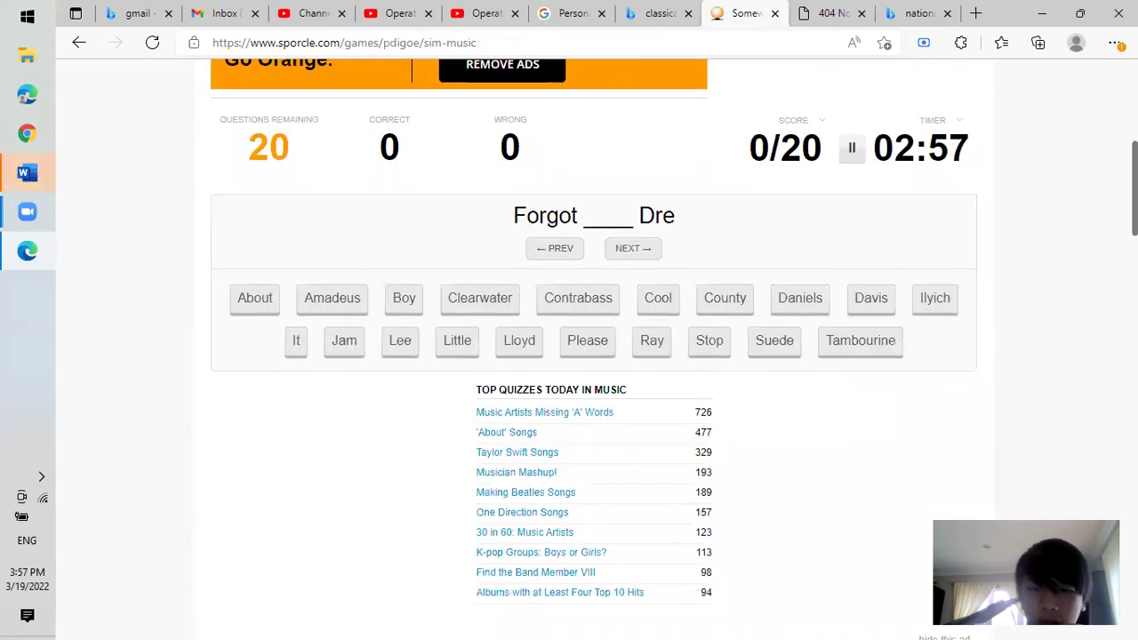
Reload the running quiz page.
scroll(593, 348, "up", 1)
scroll(162, 81, "down", 1)
scroll(162, 81, "up", 2)
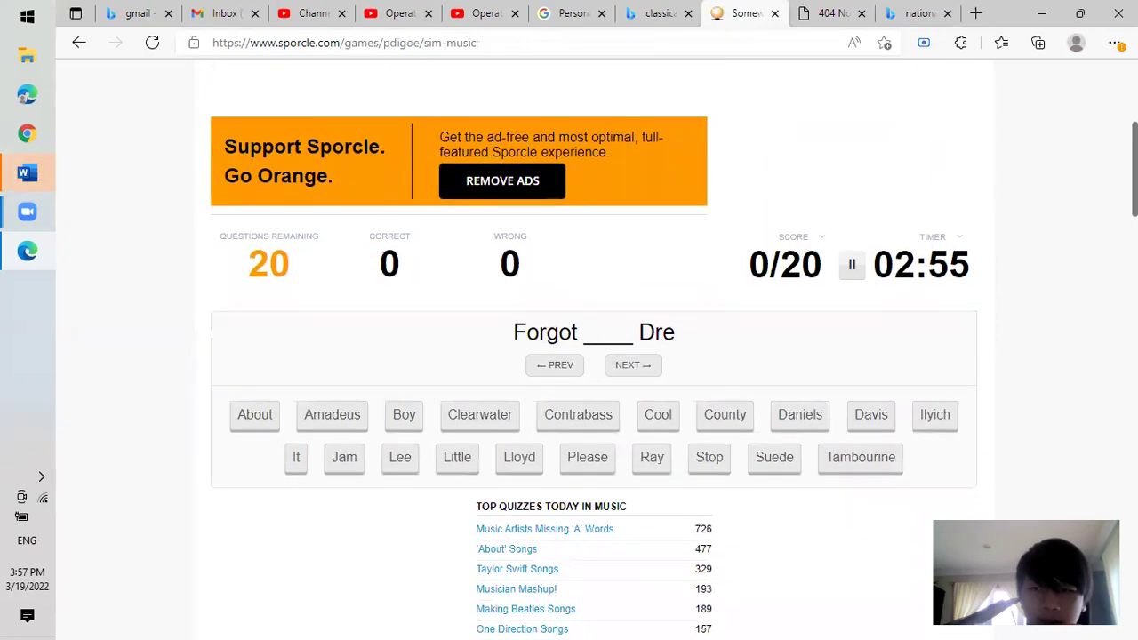
left_click(160, 44)
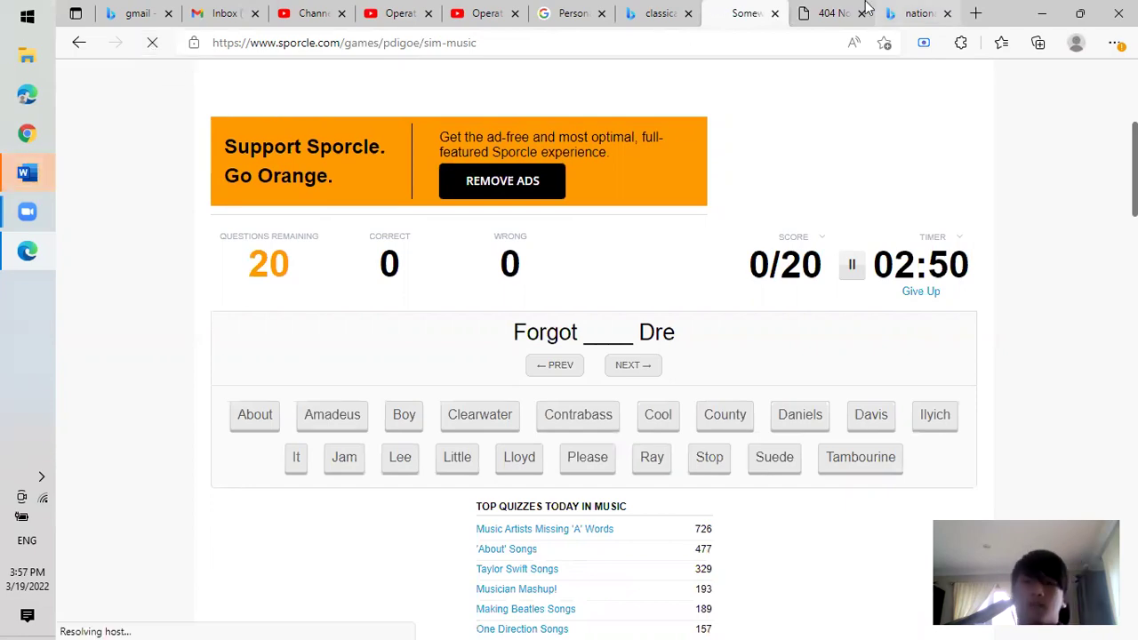
Return to the Bing classical music quiz results and open 'Classical music quiz test'.
left_click(624, 11)
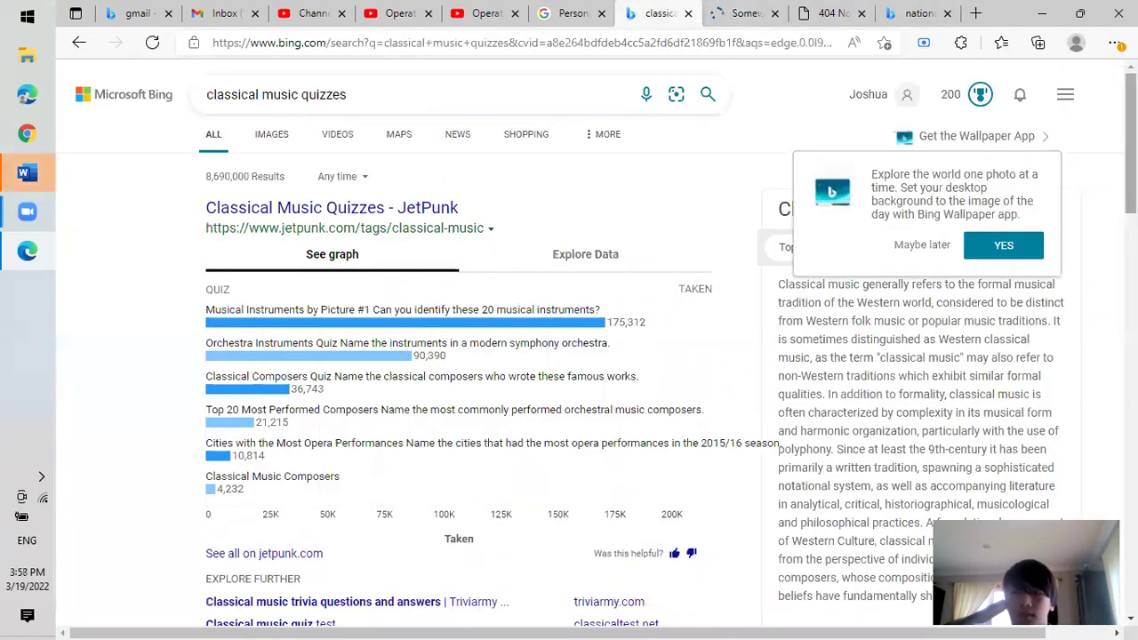
scroll(569, 356, "down", 1)
scroll(569, 356, "down", 5)
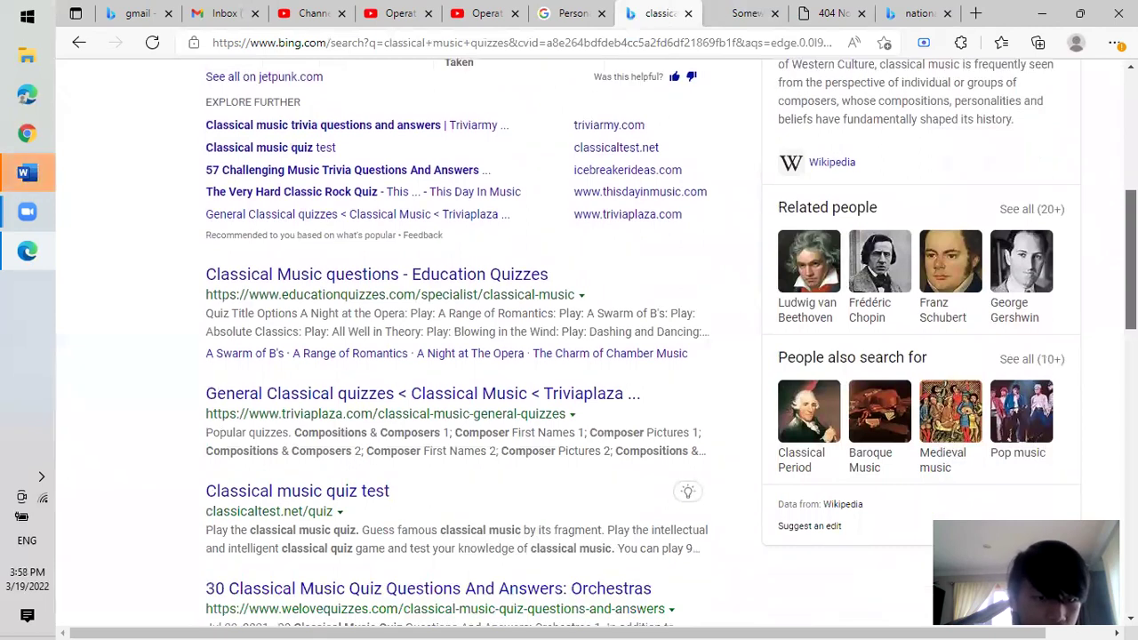
scroll(569, 355, "down", 2)
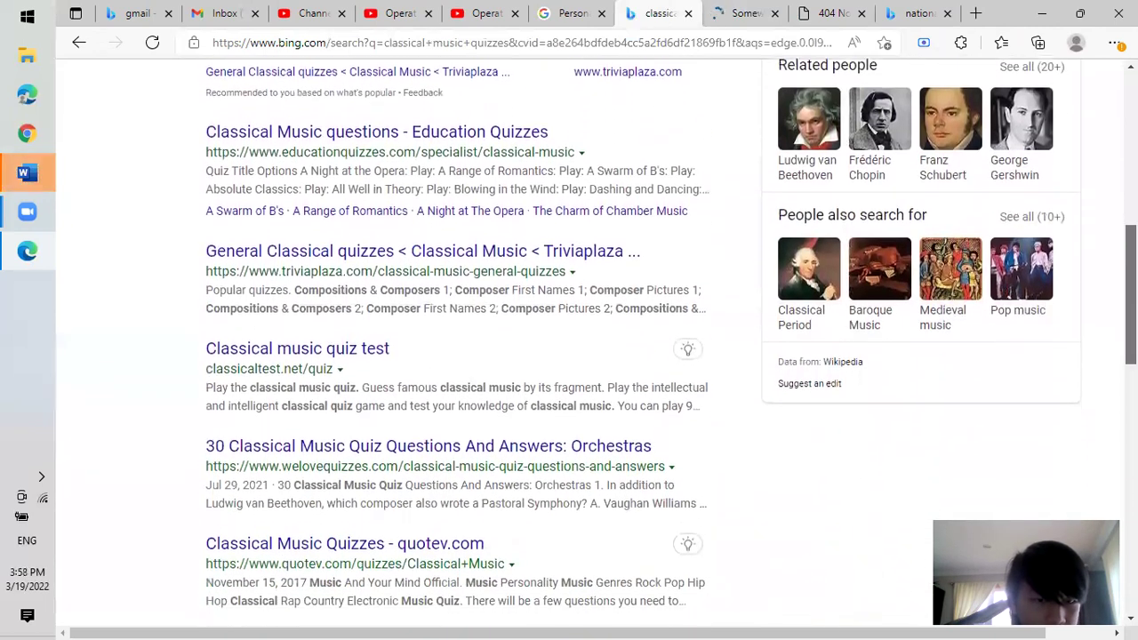
scroll(559, 241, "down", 1)
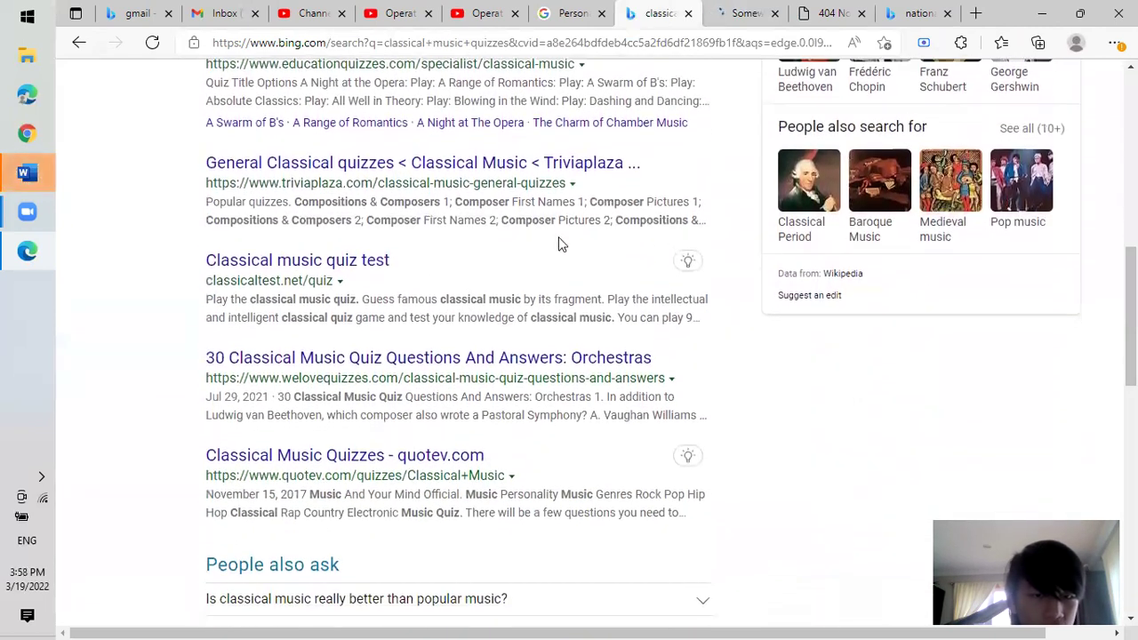
left_click(345, 260)
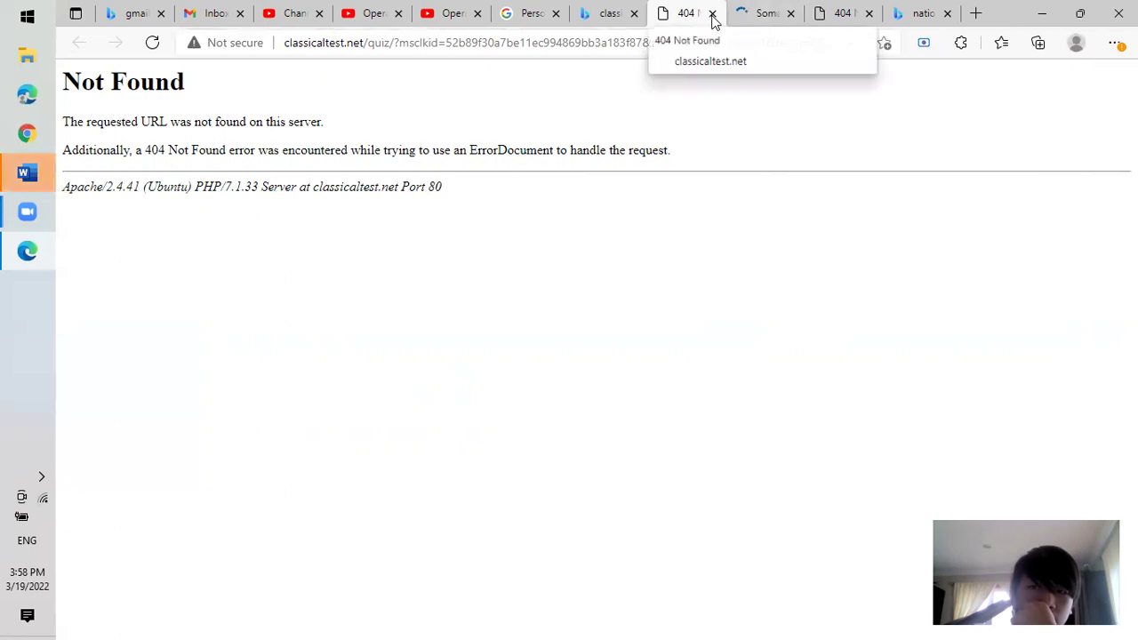
Close the 404 and extra Sporcle tabs and open the quotev.com Classical Music Quizzes result.
left_click(712, 14)
left_click(713, 14)
left_click(712, 13)
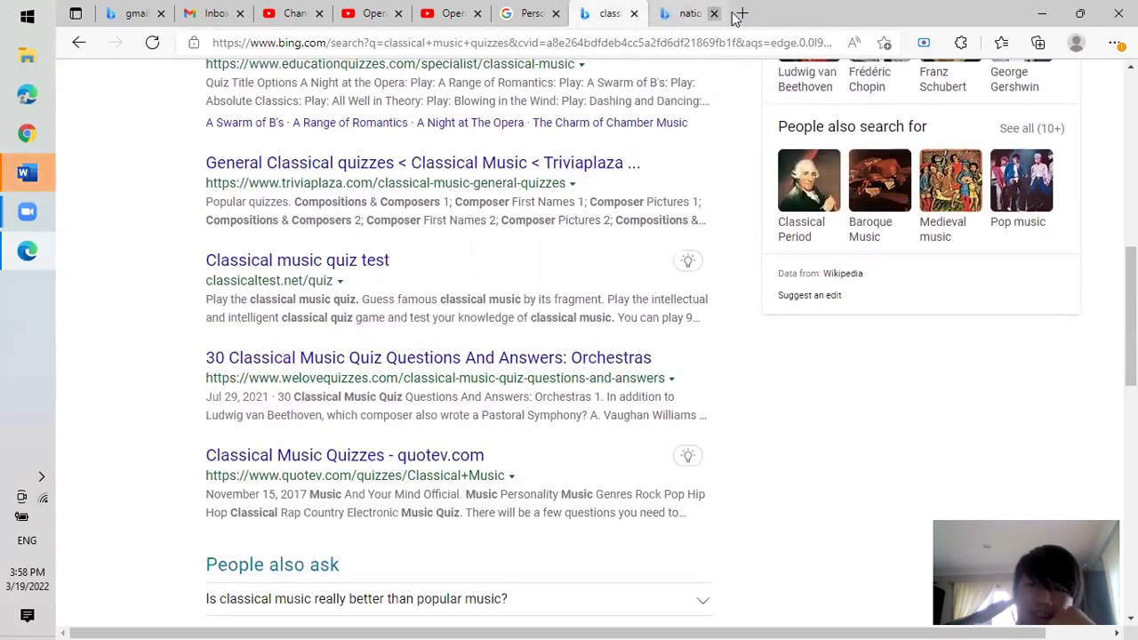
left_click(712, 13)
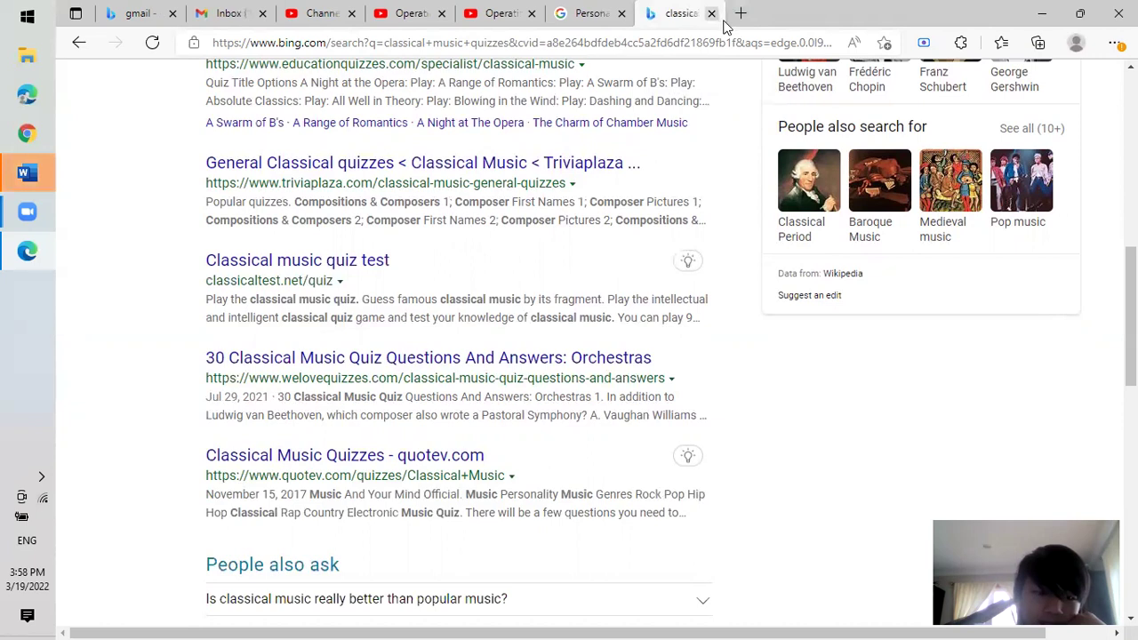
left_click(411, 463)
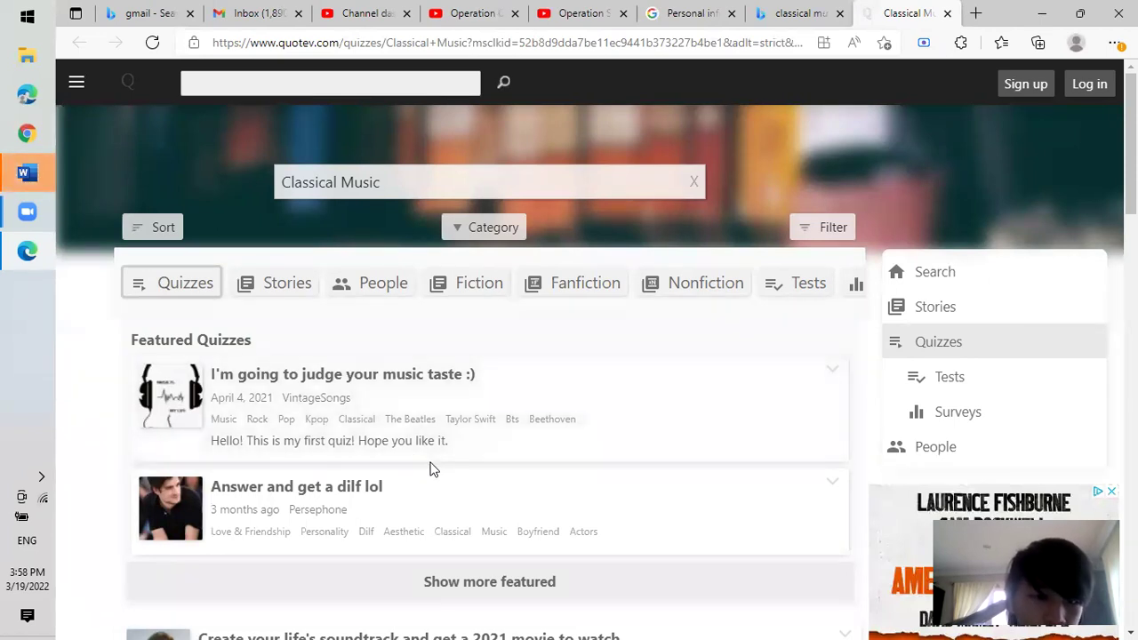
Open the 'I'm going to judge your music taste' quiz and answer the first question with 'I'm fine :)'.
left_click(388, 382)
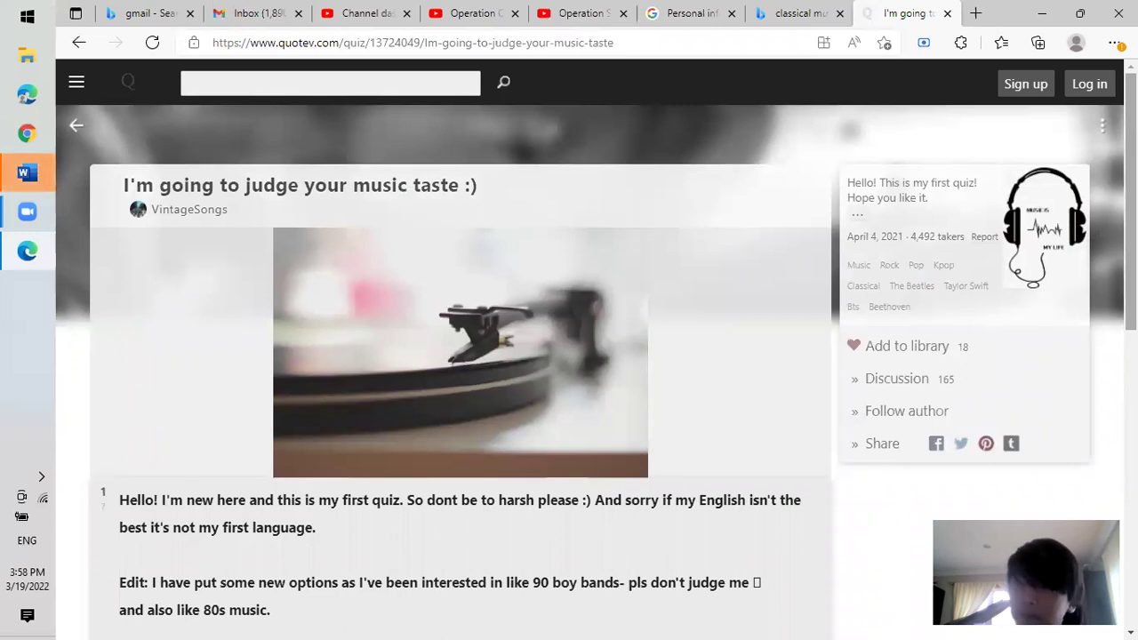
scroll(569, 356, "down", 3)
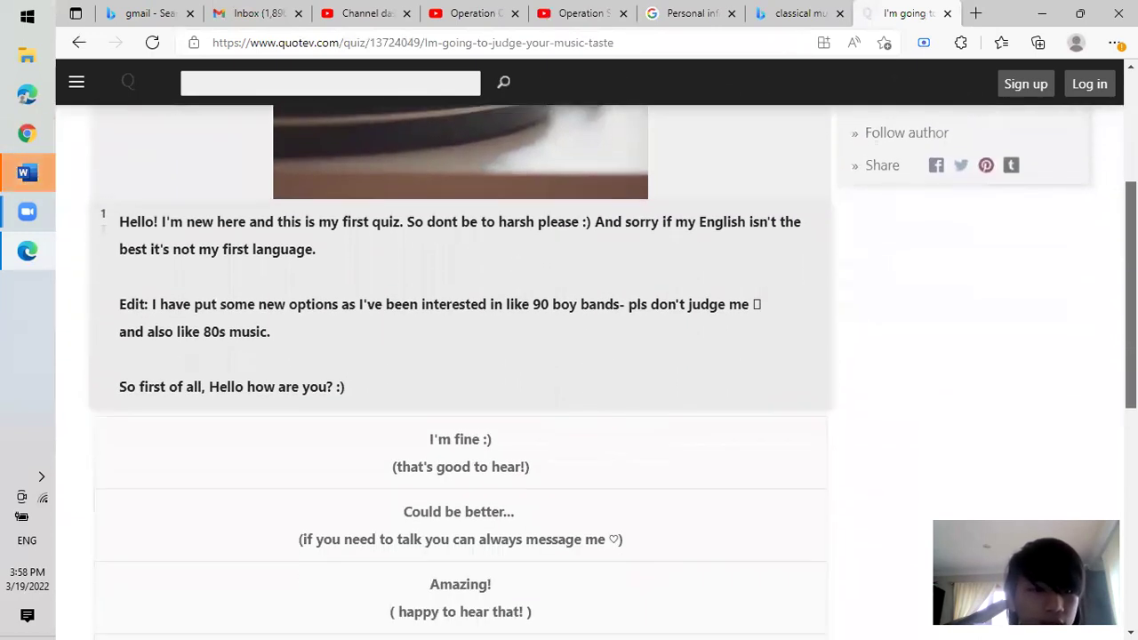
scroll(1103, 381, "down", 1)
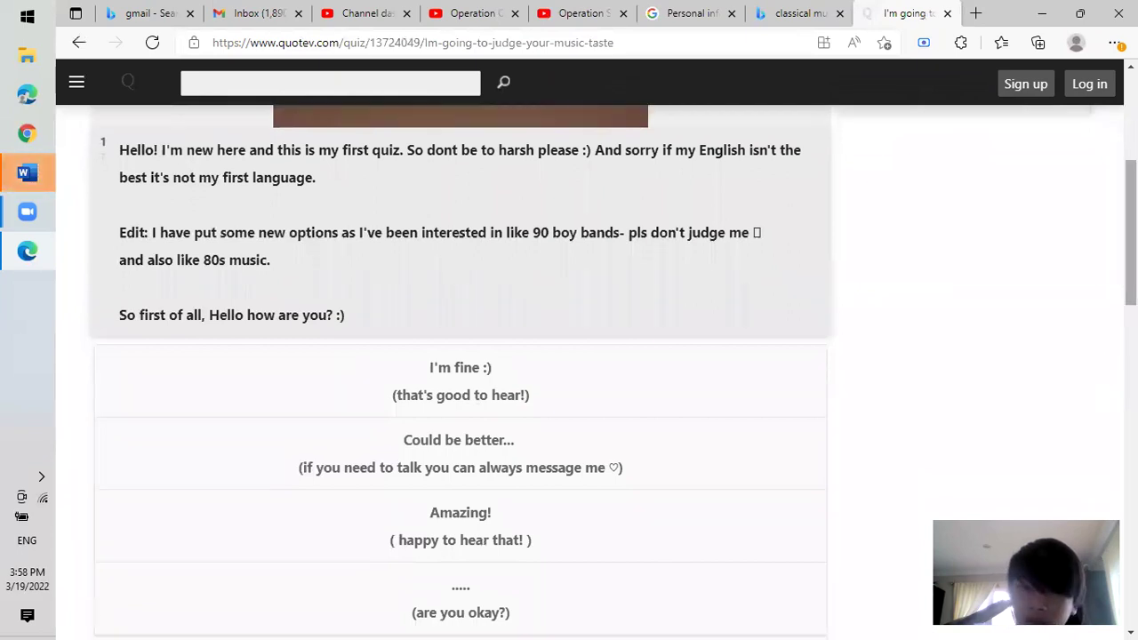
scroll(460, 355, "down", 4)
scroll(461, 356, "up", 3)
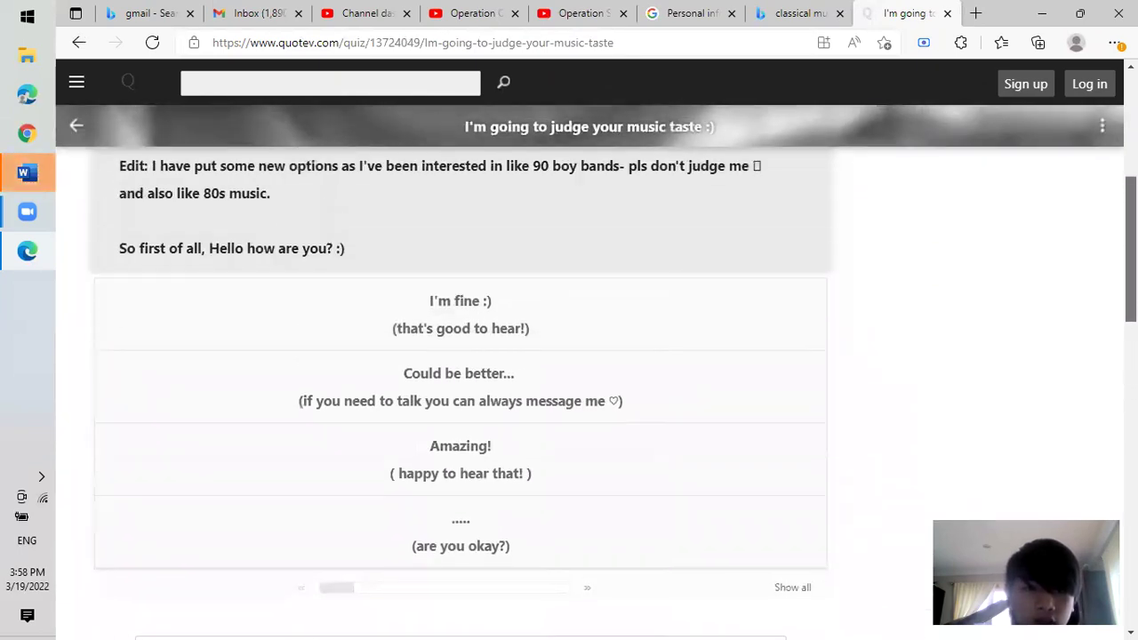
scroll(1064, 301, "up", 1)
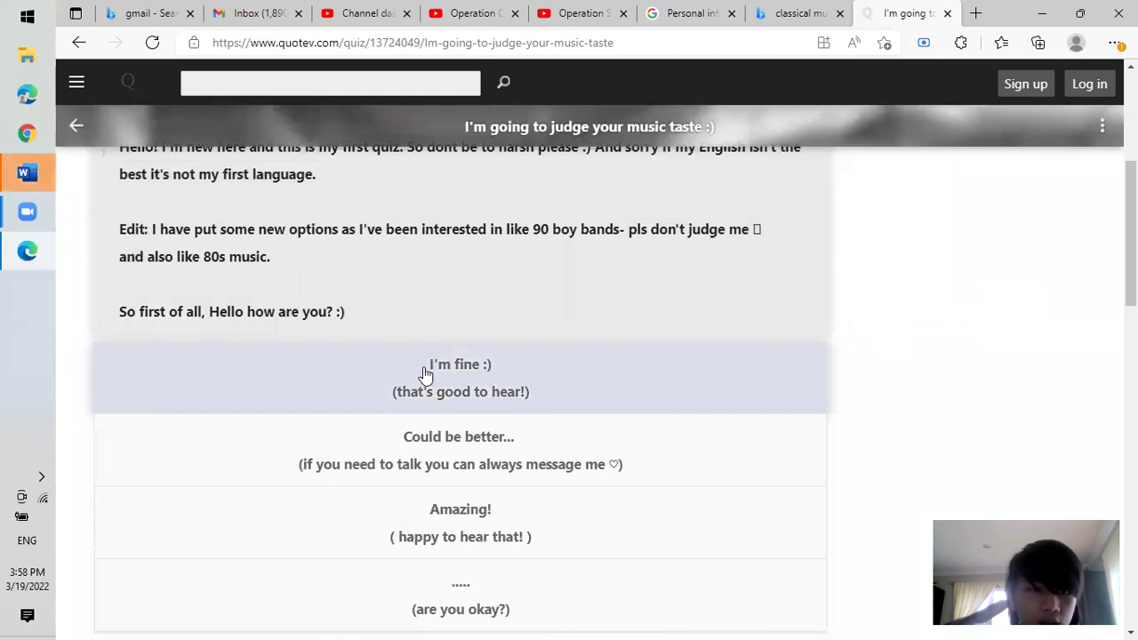
left_click(467, 370)
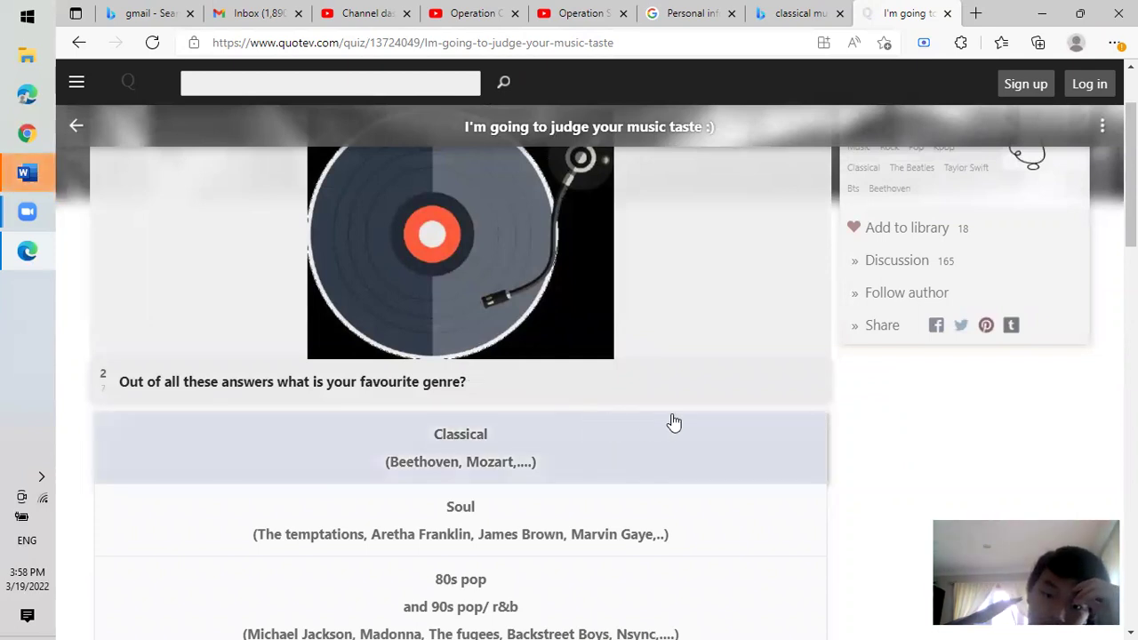
Choose Classical as the favourite genre and advance to the next question.
scroll(1131, 205, "down", 1)
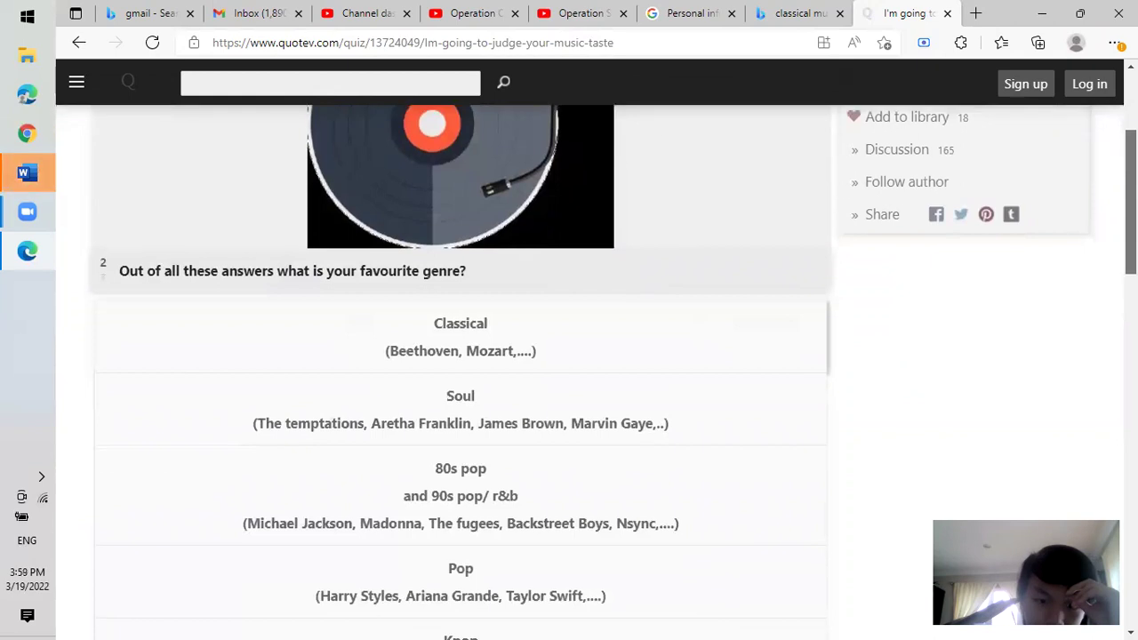
scroll(460, 371, "down", 2)
scroll(460, 372, "up", 1)
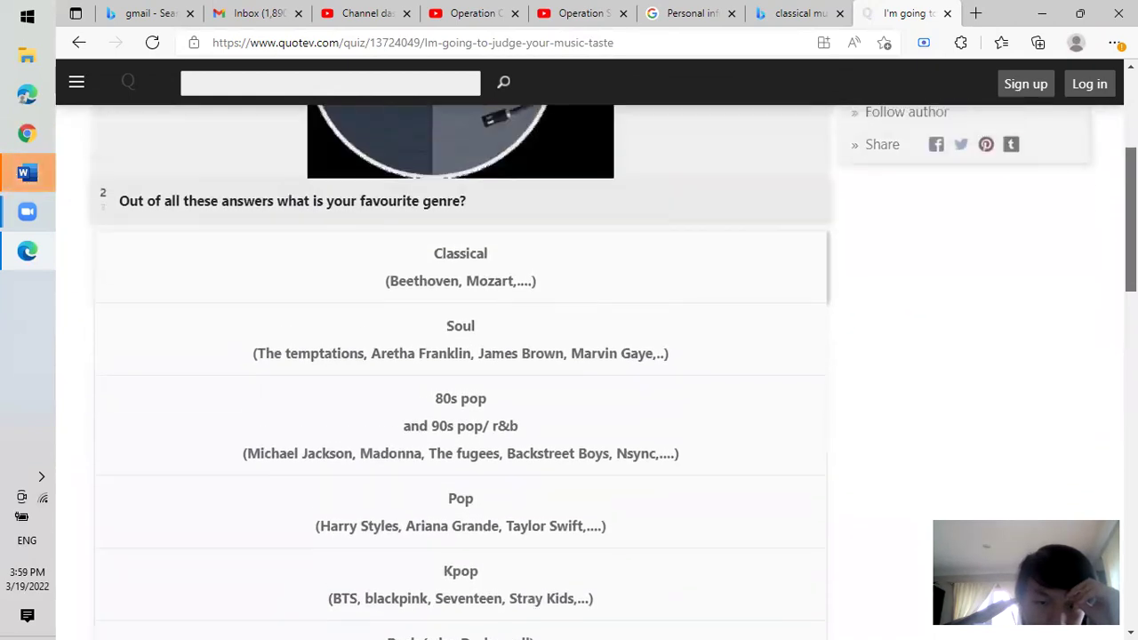
scroll(394, 223, "up", 1)
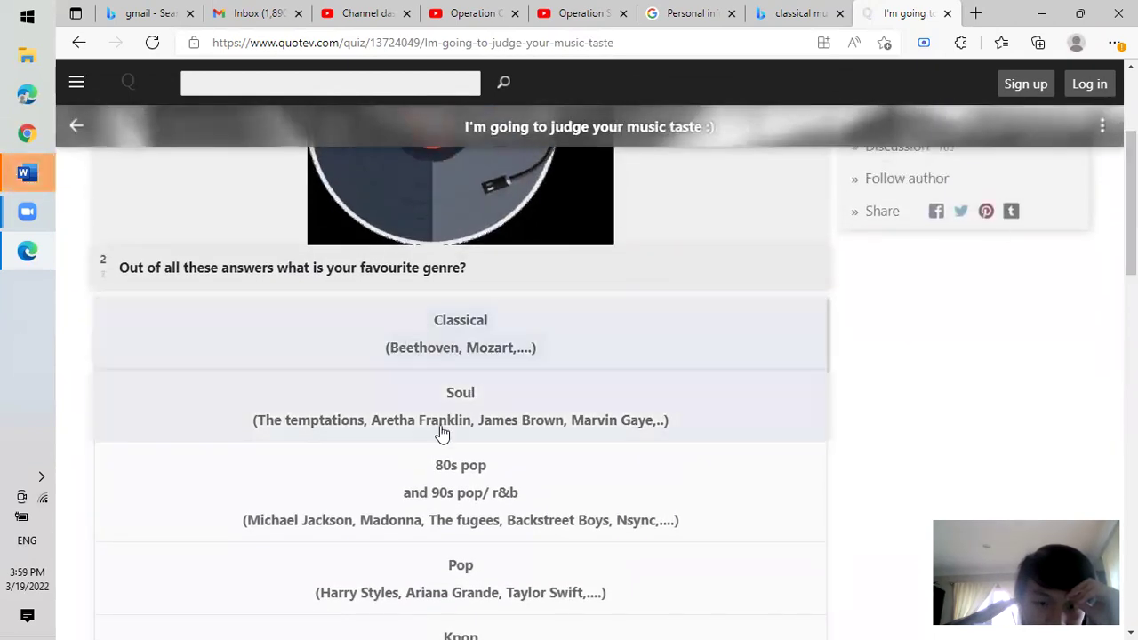
left_click(533, 345)
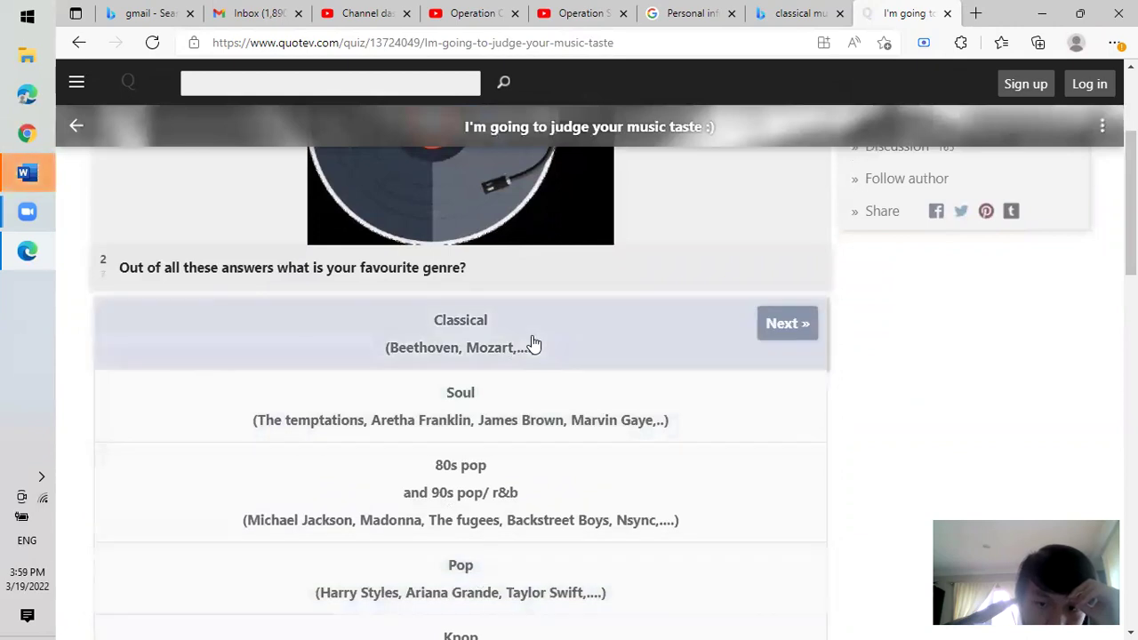
left_click(774, 325)
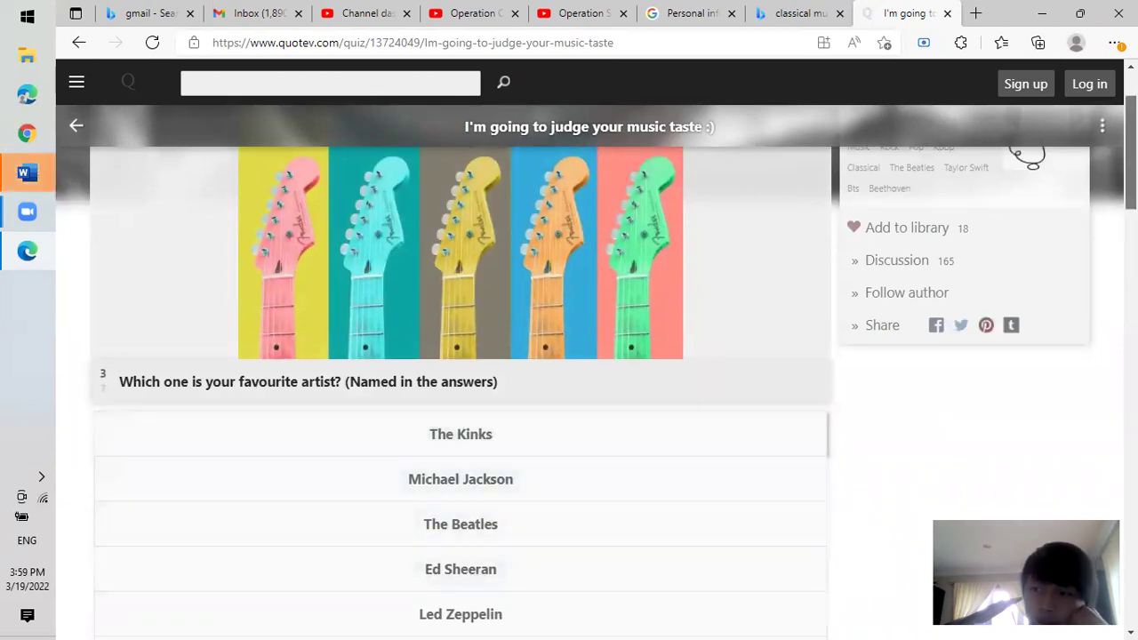
Pick Beethoven as the favourite artist and advance to question 4.
scroll(460, 373, "down", 9)
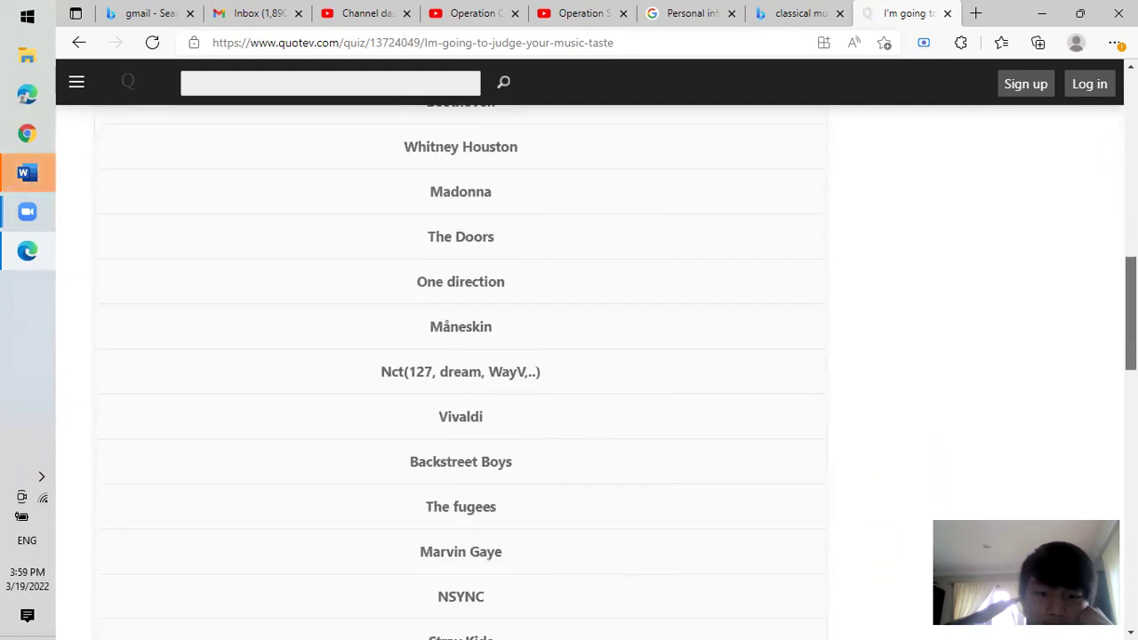
scroll(461, 373, "down", 4)
scroll(460, 356, "up", 4)
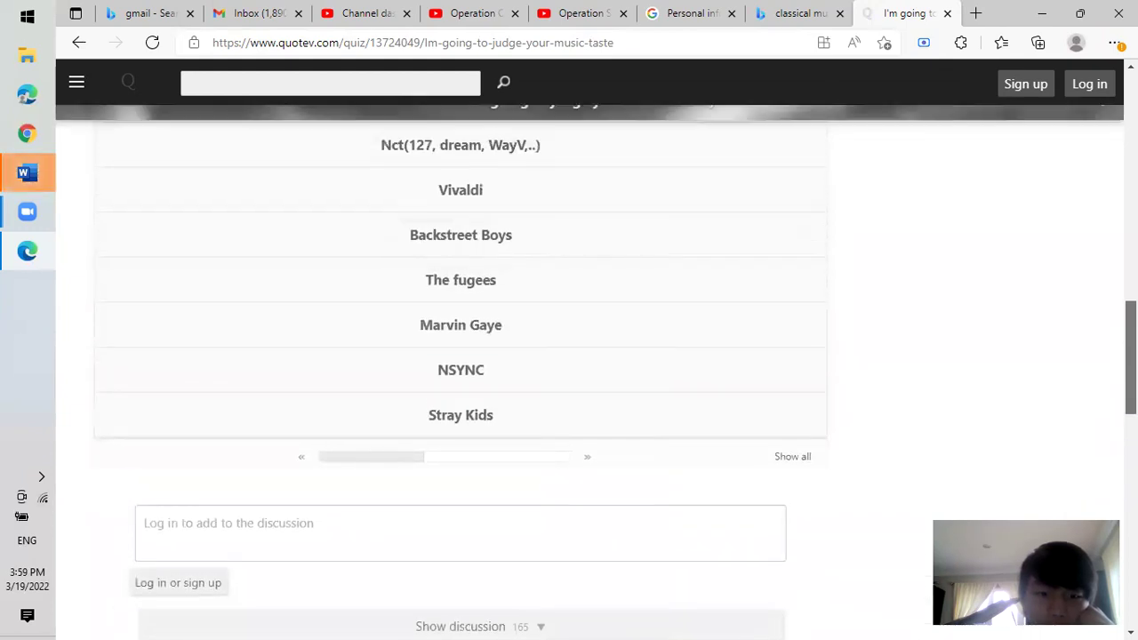
scroll(460, 356, "up", 1)
scroll(460, 356, "down", 1)
scroll(461, 356, "up", 1)
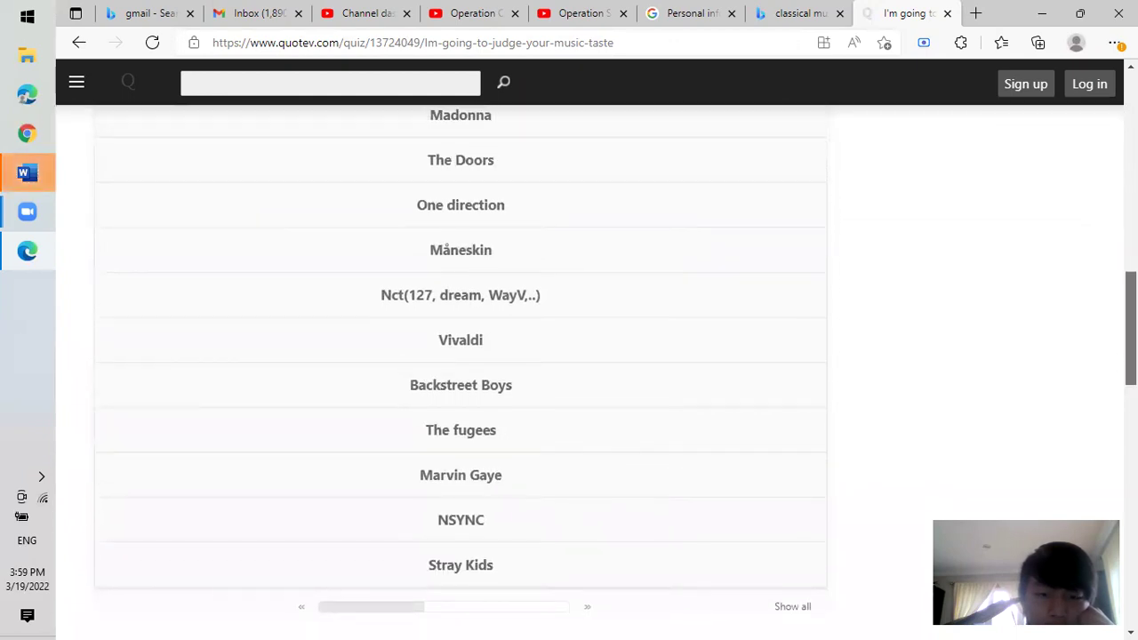
scroll(460, 356, "up", 2)
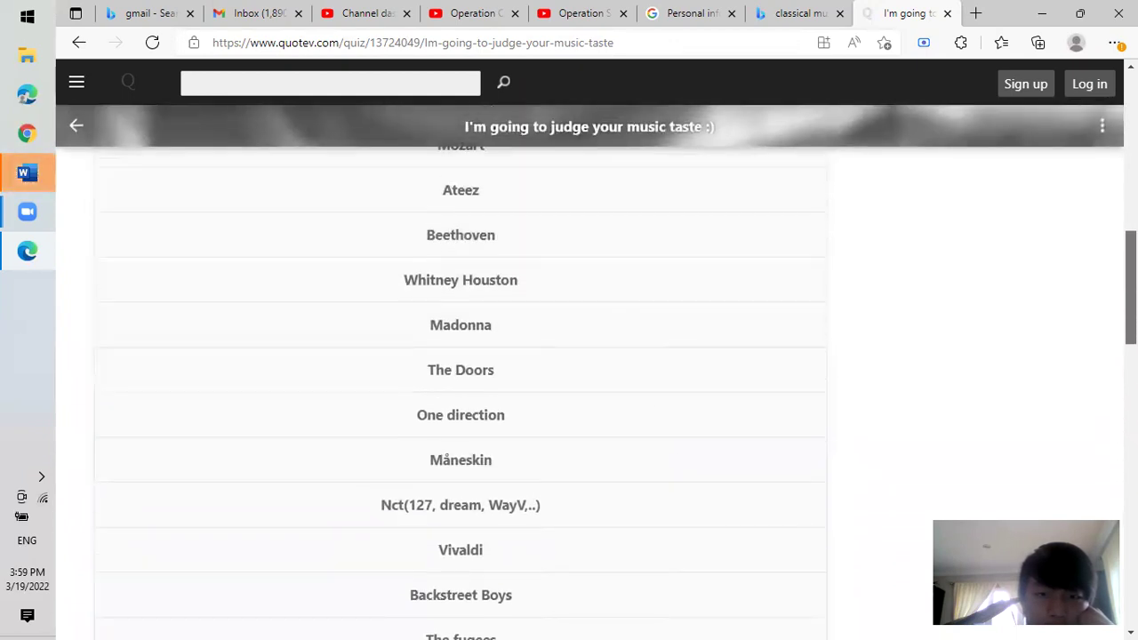
scroll(1099, 273, "up", 2)
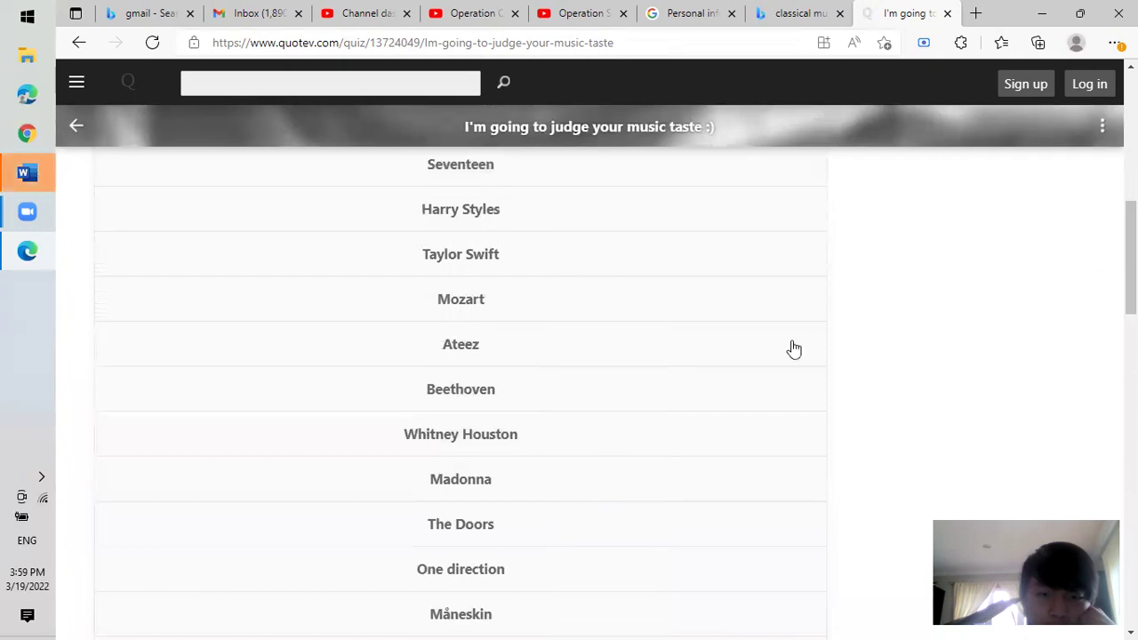
left_click(669, 414)
left_click(788, 394)
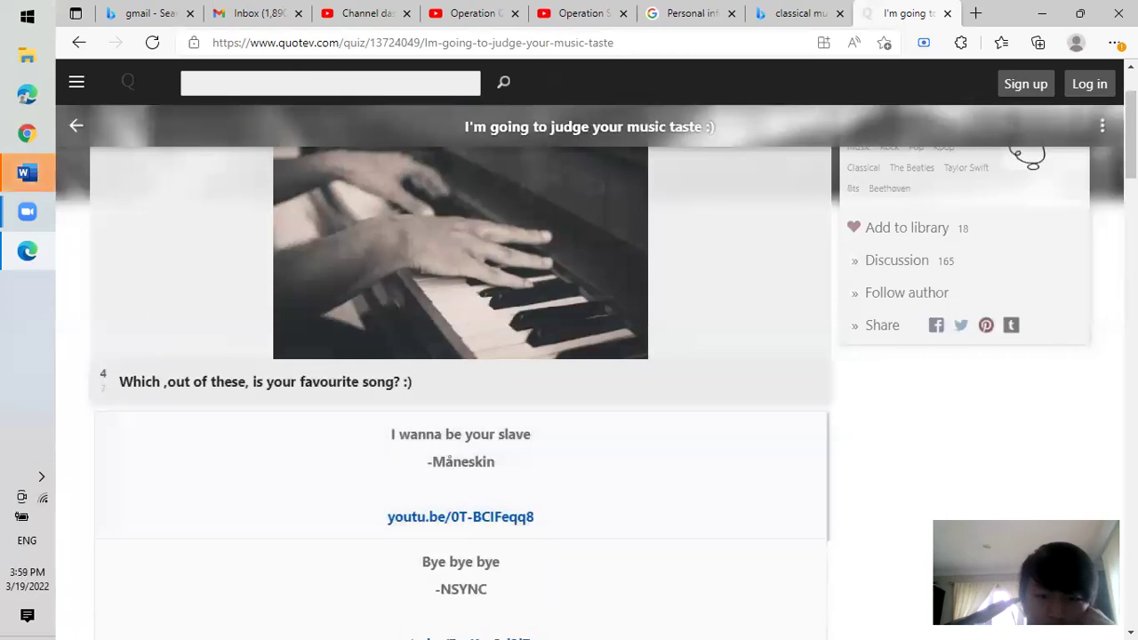
Choose La Follia as the favourite song and advance to the next question.
scroll(802, 382, "down", 5)
scroll(617, 382, "down", 5)
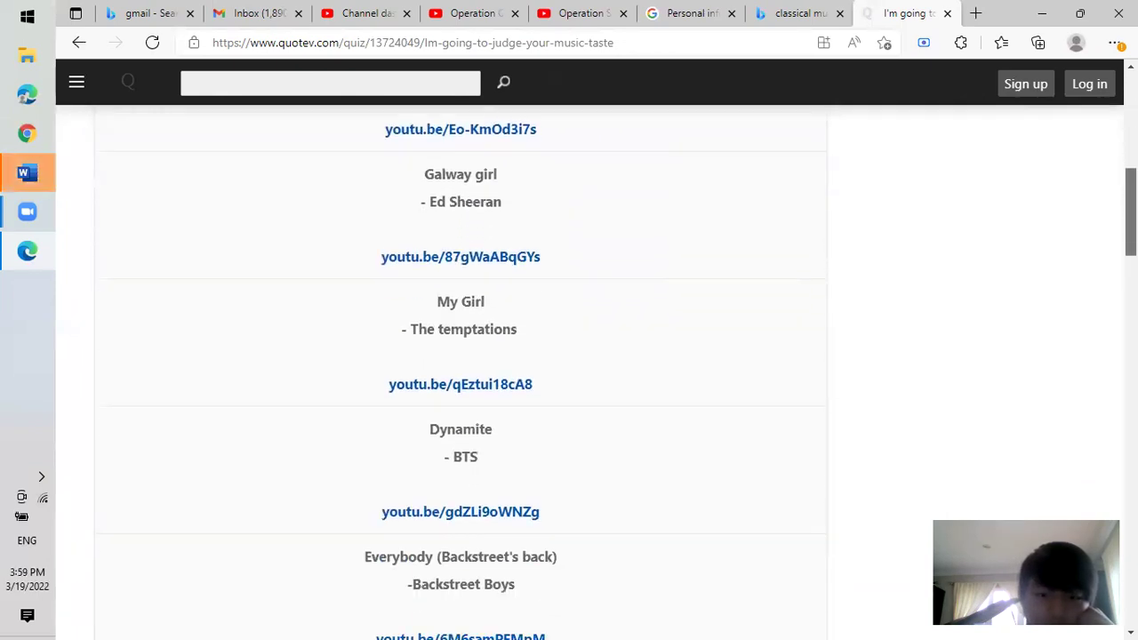
scroll(617, 381, "down", 5)
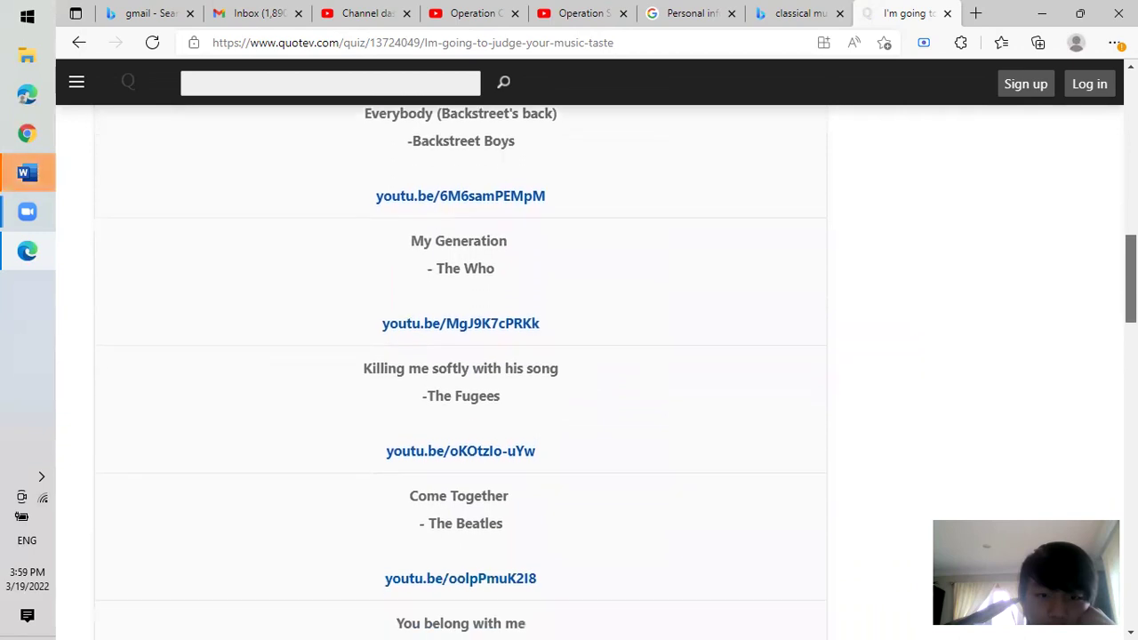
scroll(1101, 379, "down", 4)
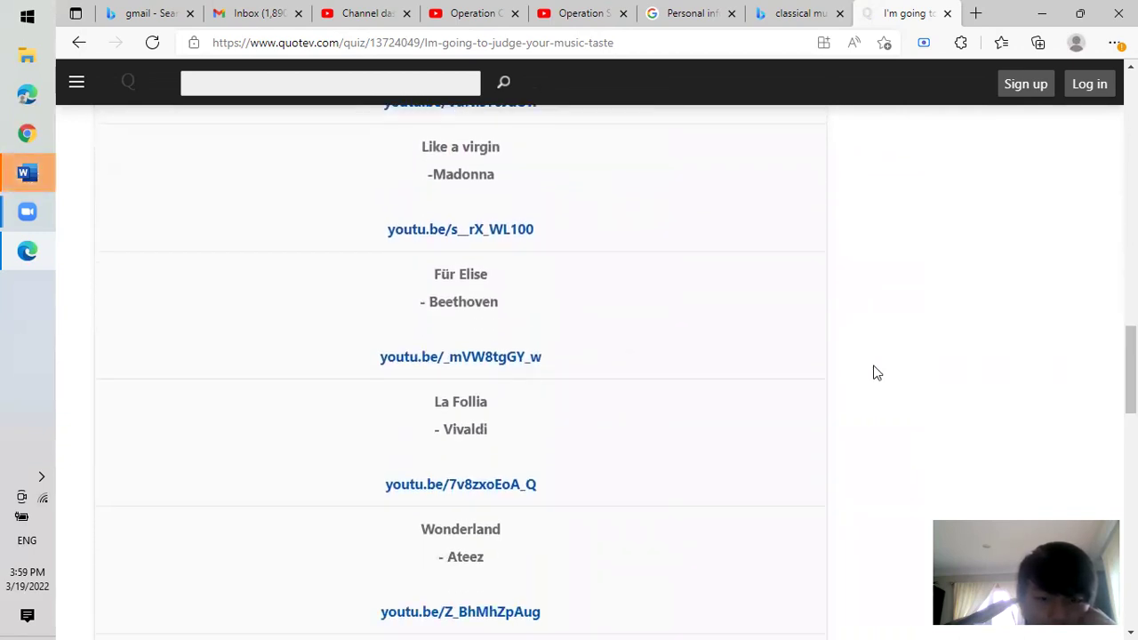
scroll(1035, 325, "down", 4)
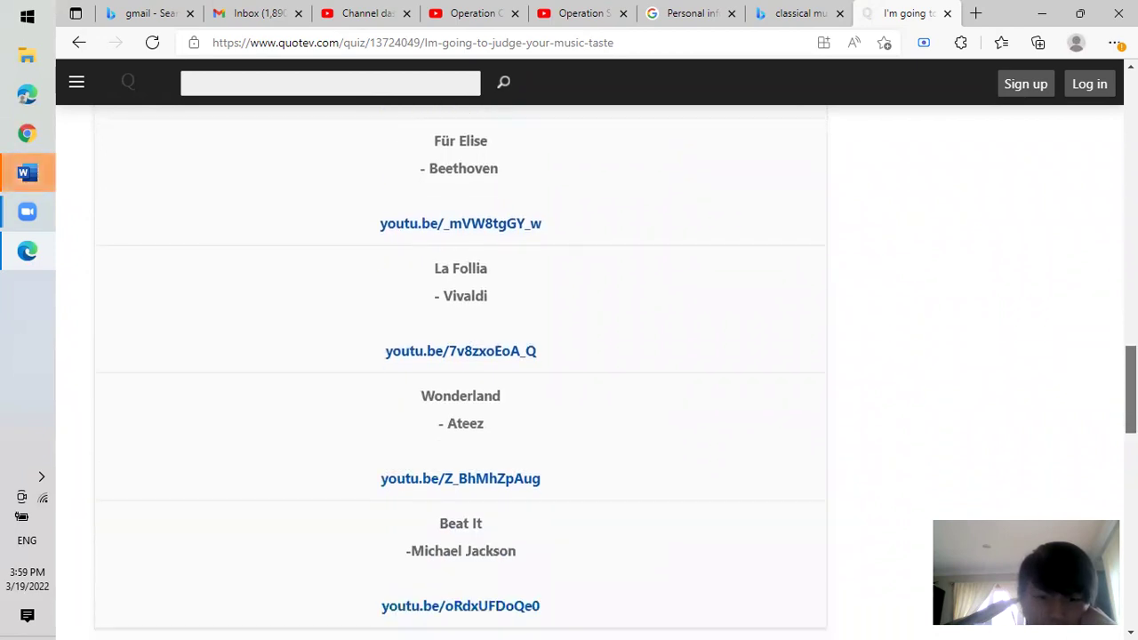
scroll(634, 343, "up", 4)
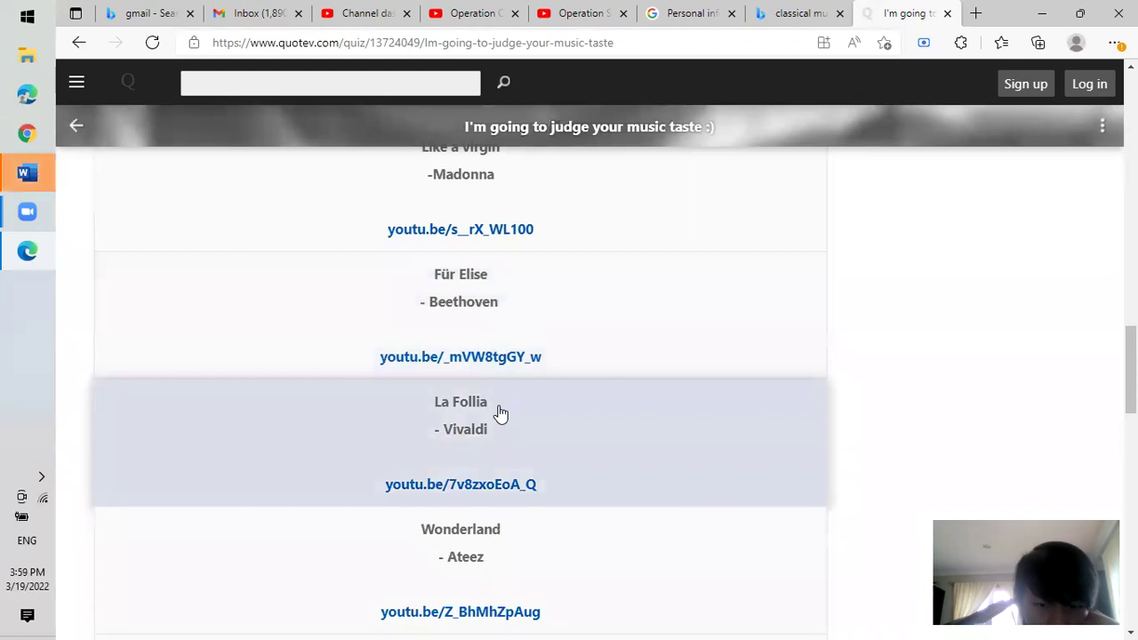
left_click(498, 407)
left_click(789, 407)
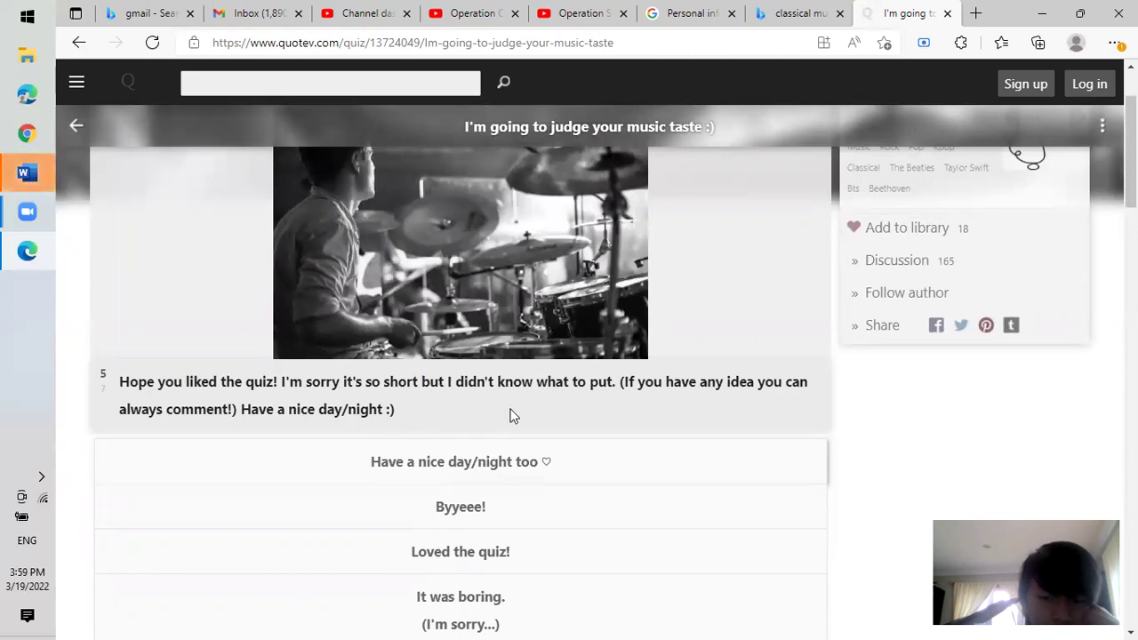
Answer the closing questions with 'It was boring' and 'Byee', then go to the Log in page.
scroll(569, 355, "down", 3)
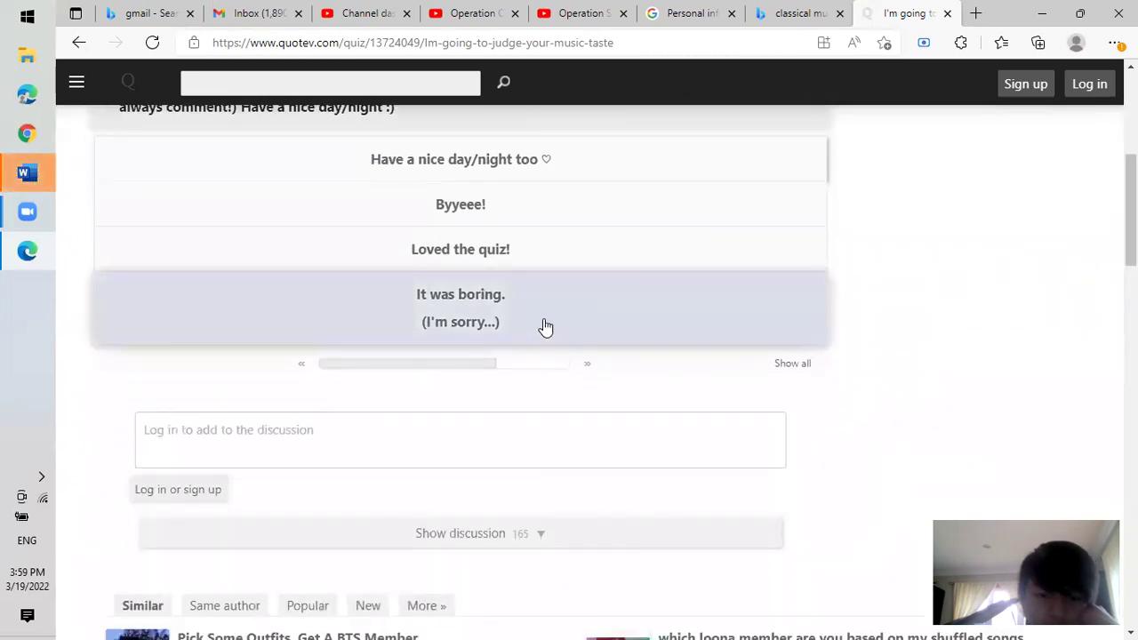
left_click(541, 317)
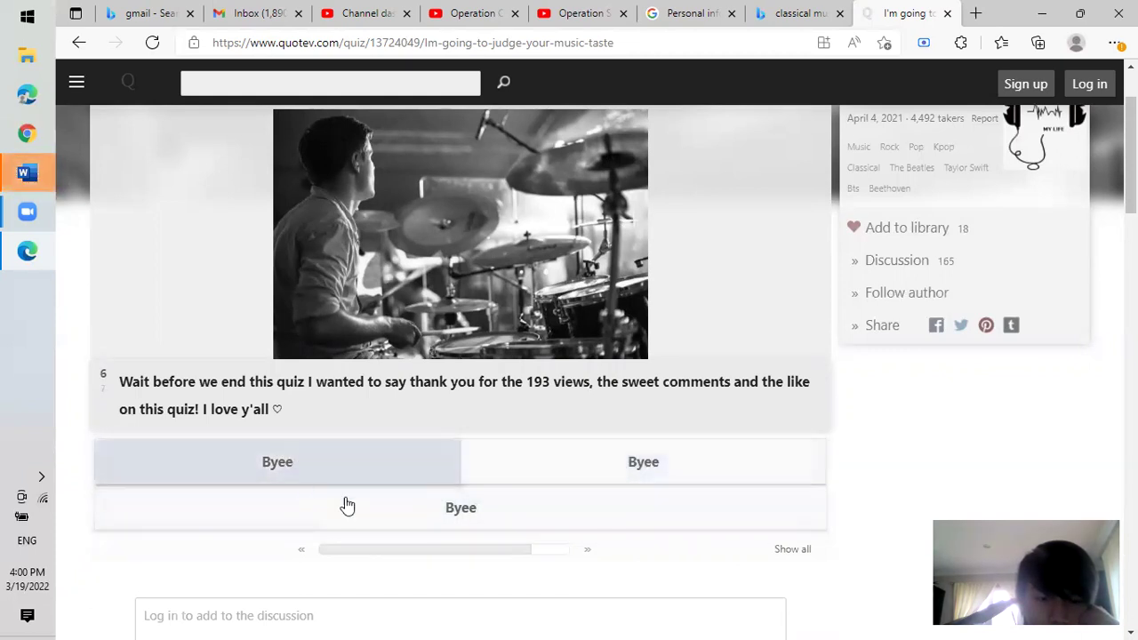
left_click(596, 511)
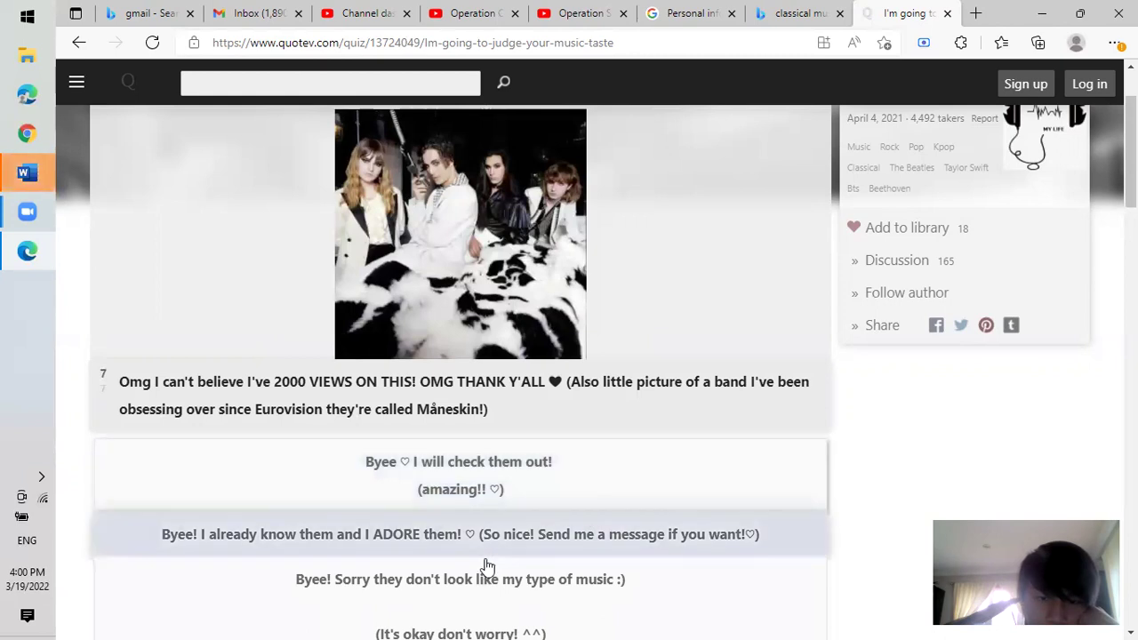
left_click(1099, 87)
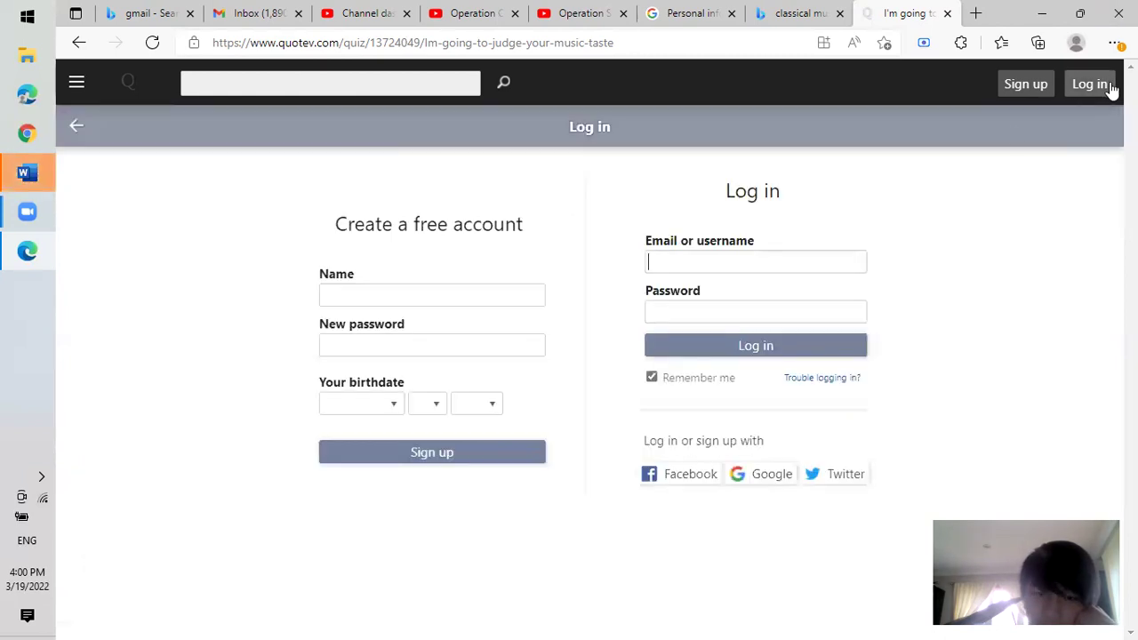
Enter the account holder's name and a new password in the sign-up form.
left_click(470, 295)
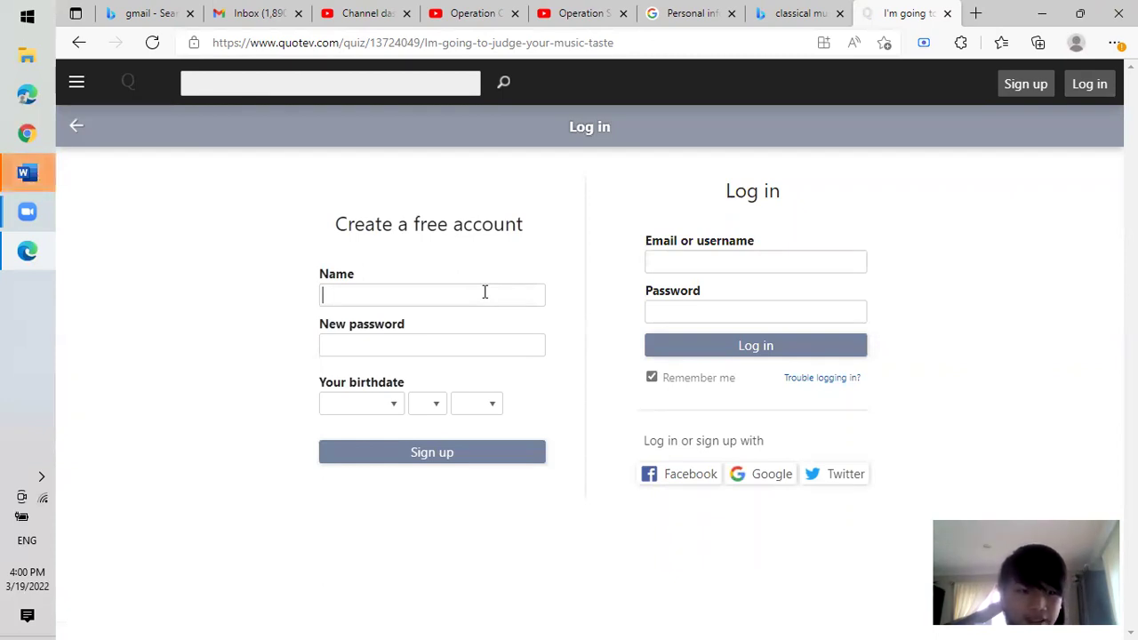
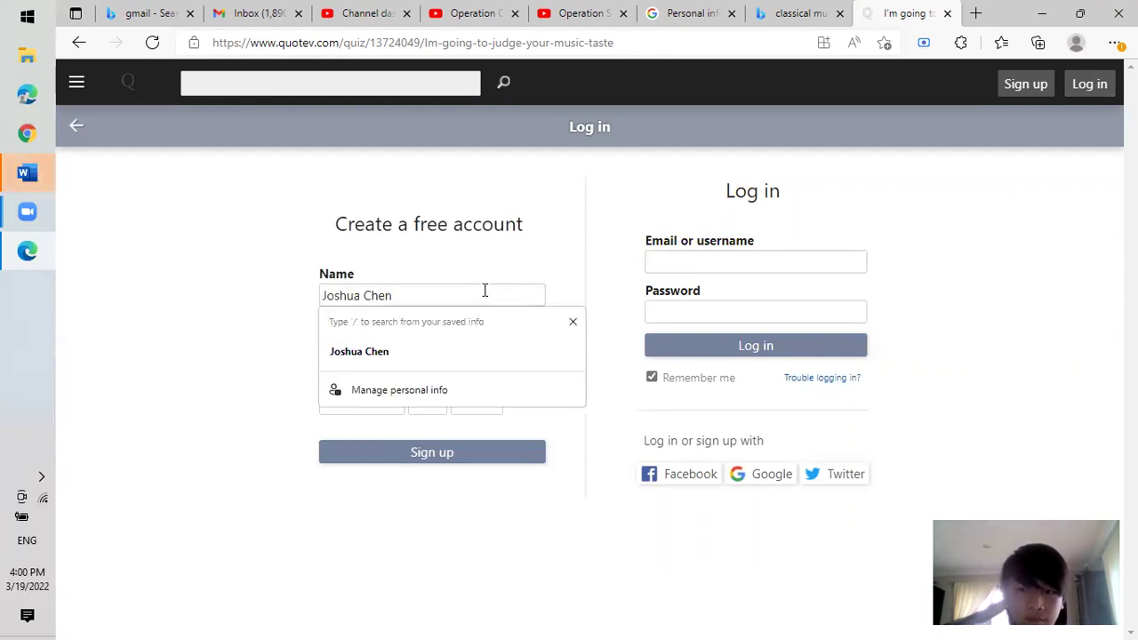
left_click(751, 260)
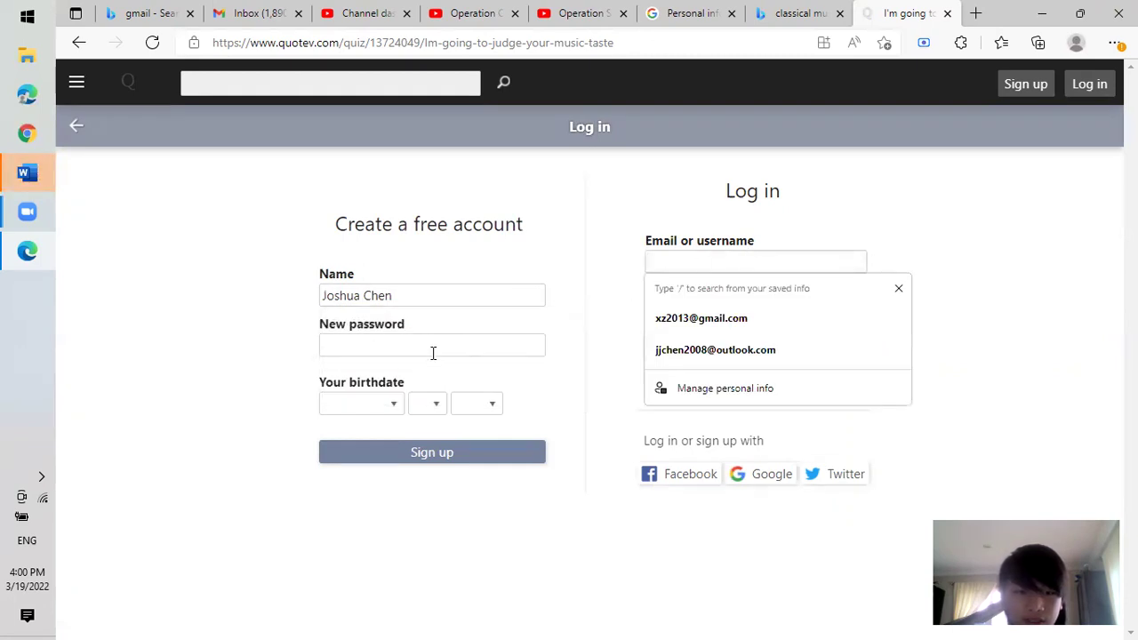
left_click(433, 346)
type("••")
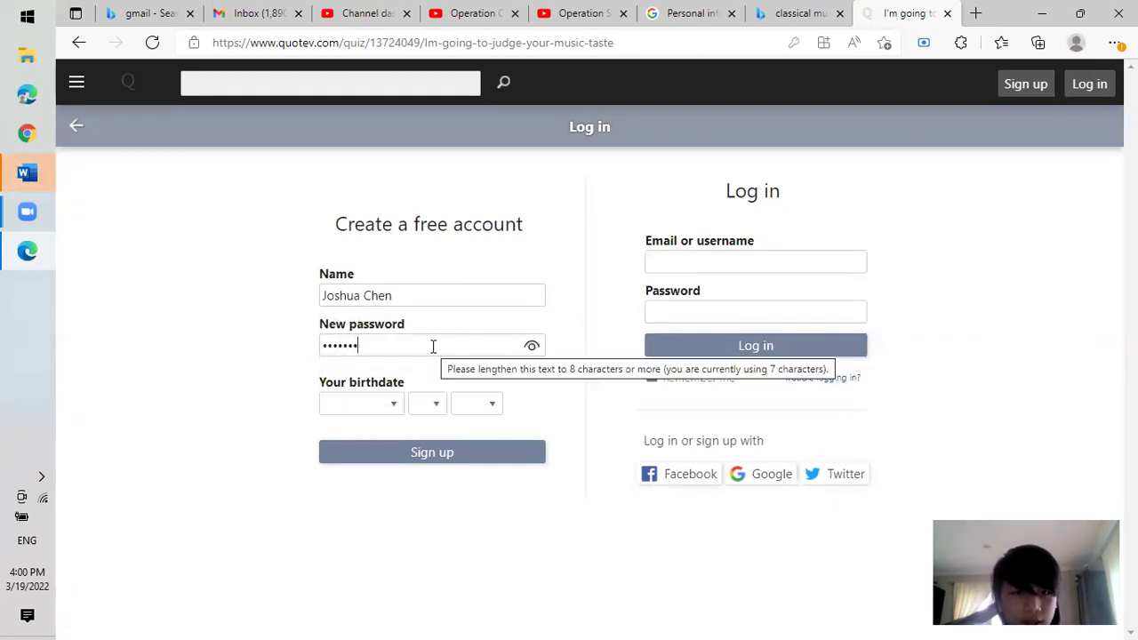
key("BackSpace")
key("BackSpace")
key("BackSpace")
key("BackSpace")
key("BackSpace")
key("BackSpace")
key("BackSpace")
type("•••")
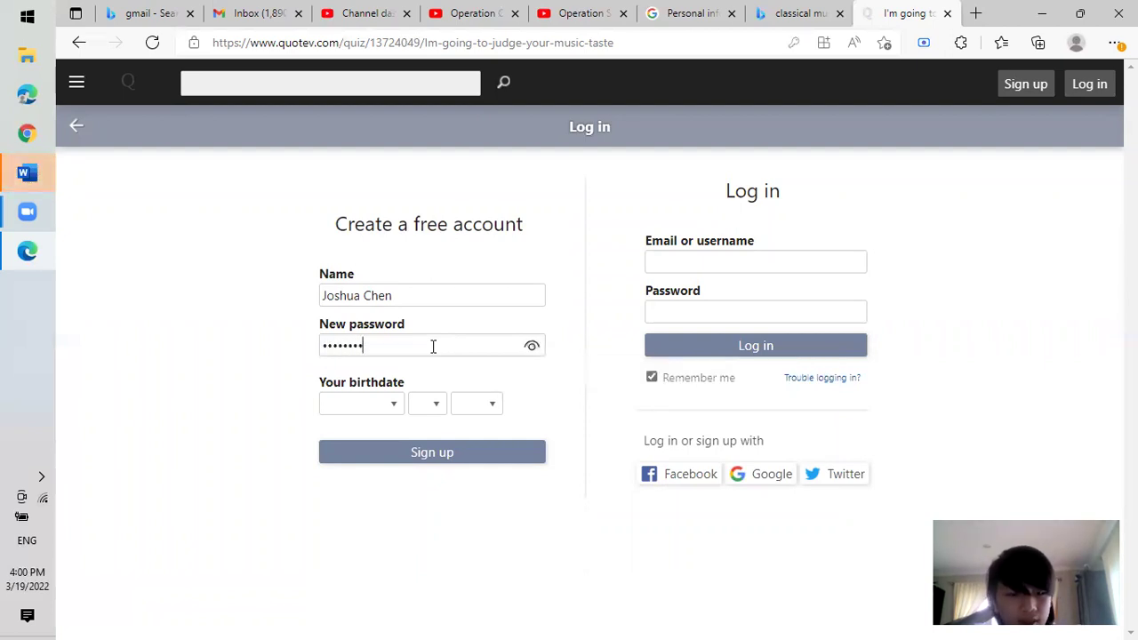
Set the birthdate to March 23, 2008 and submit the sign-up form.
left_click(394, 403)
left_click(359, 225)
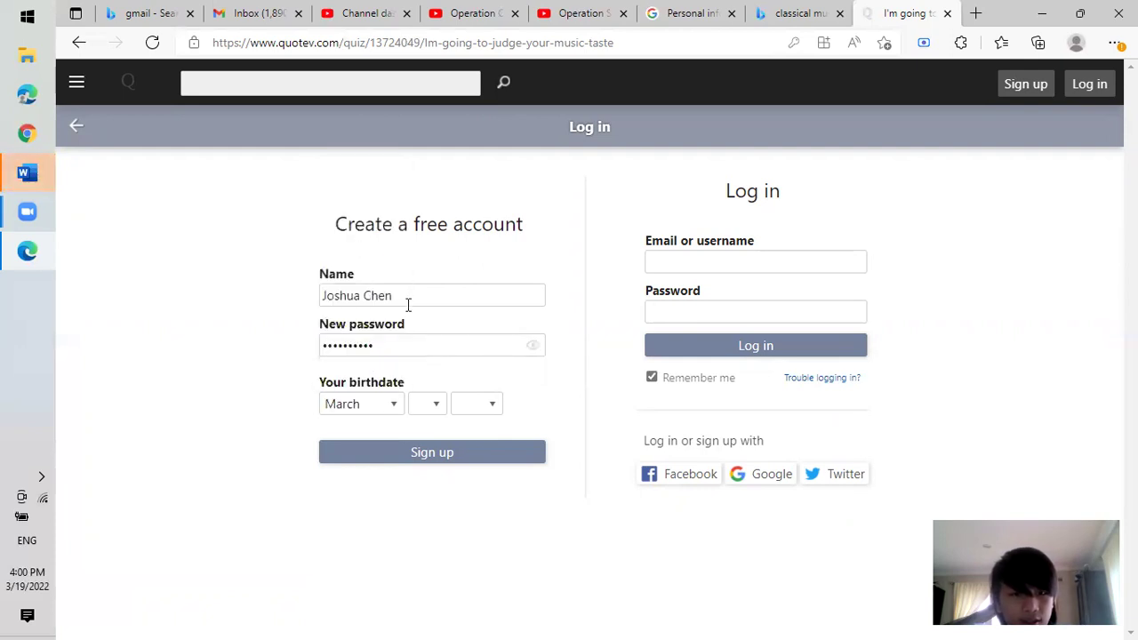
left_click(439, 408)
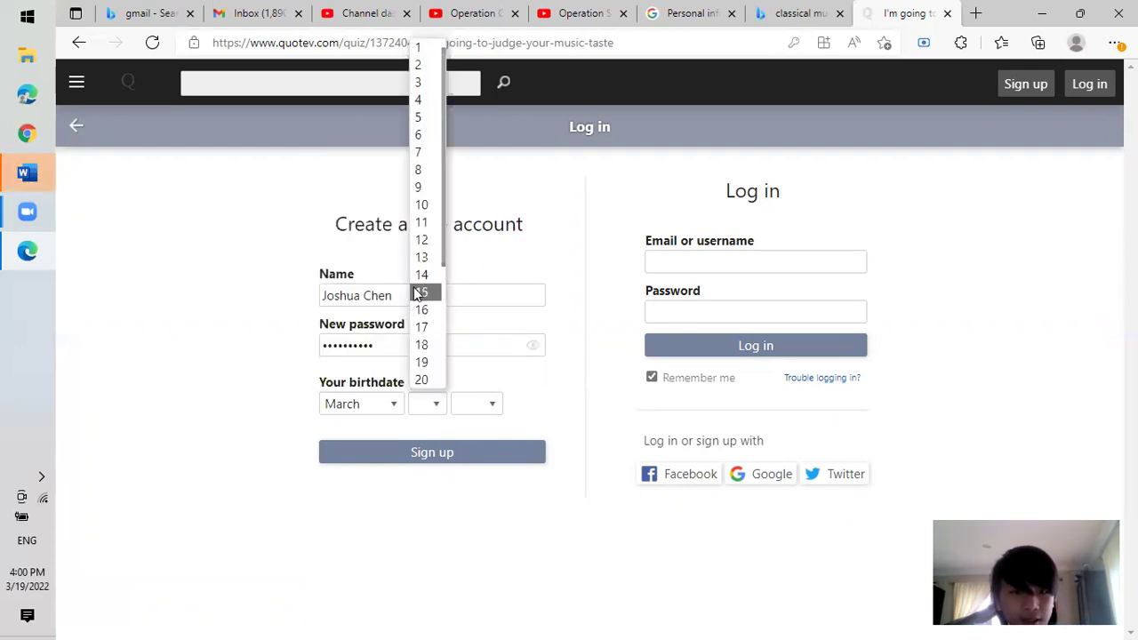
scroll(449, 291, "down", 2)
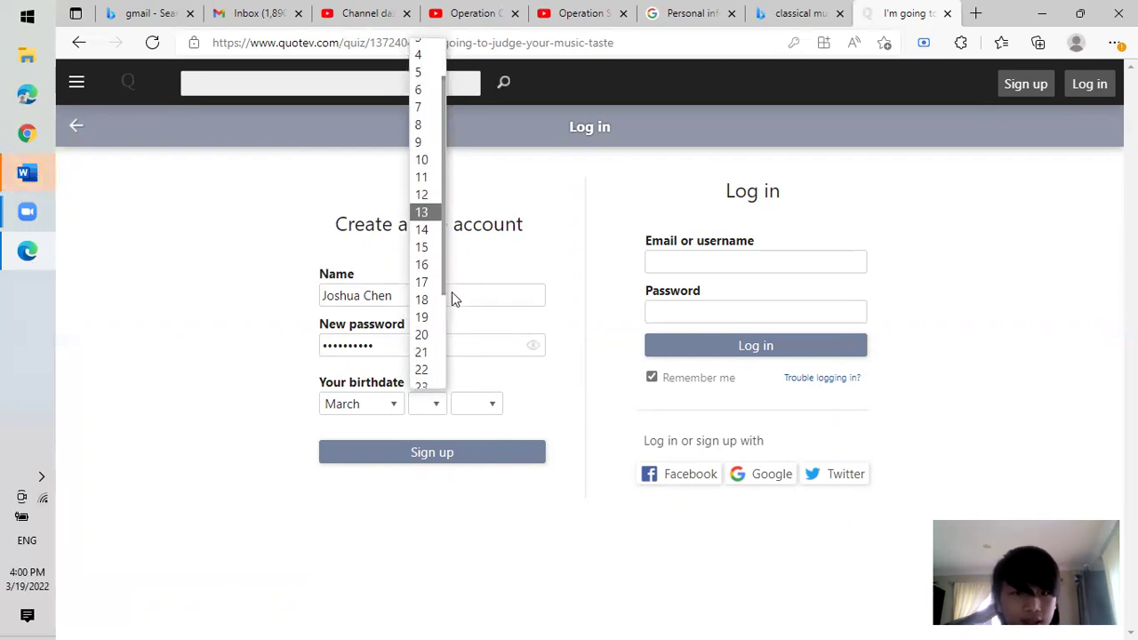
left_click(423, 324)
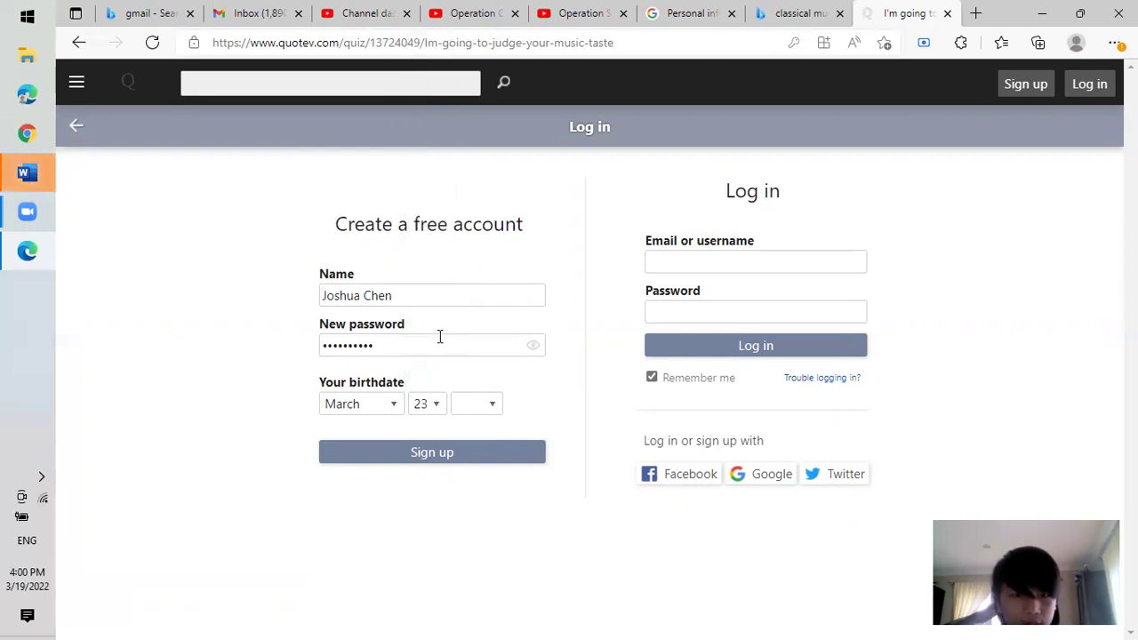
left_click(492, 405)
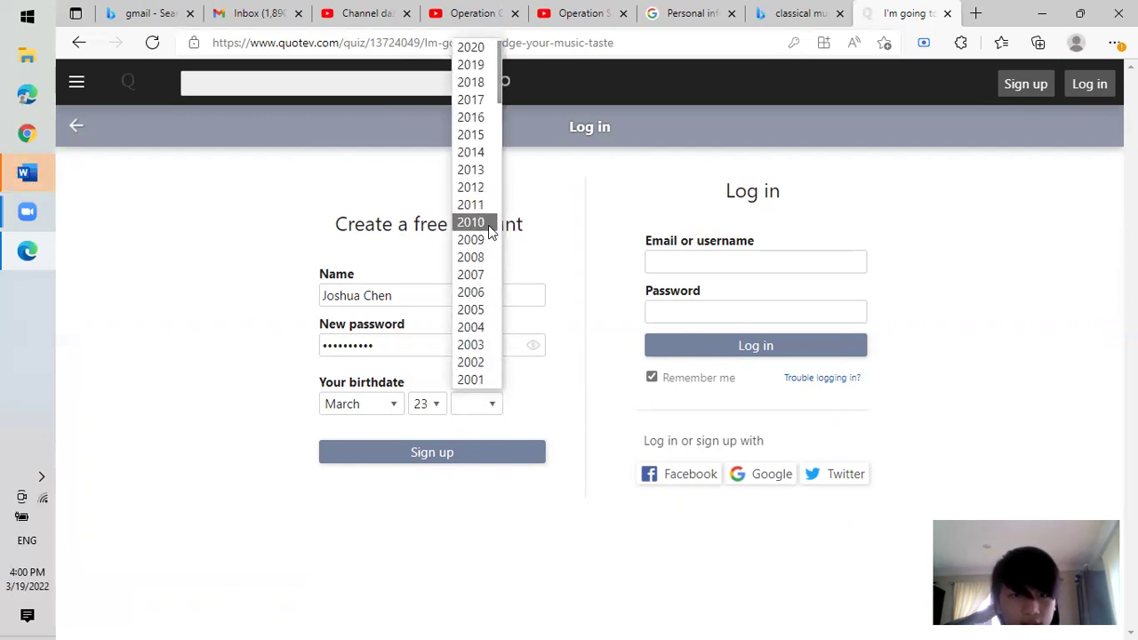
left_click(486, 257)
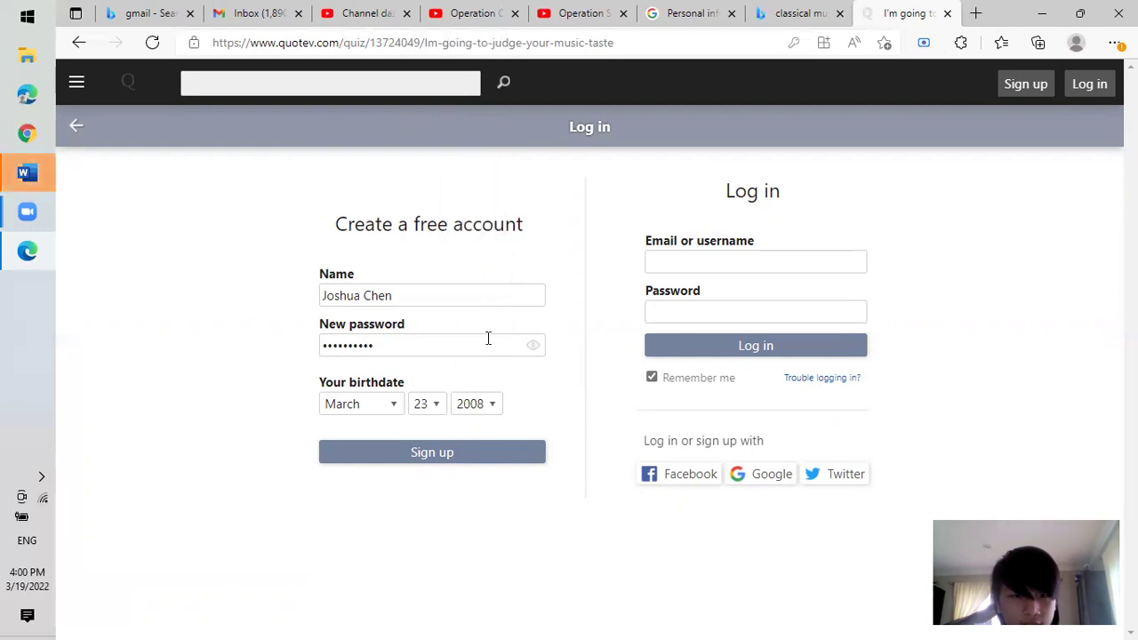
left_click(488, 460)
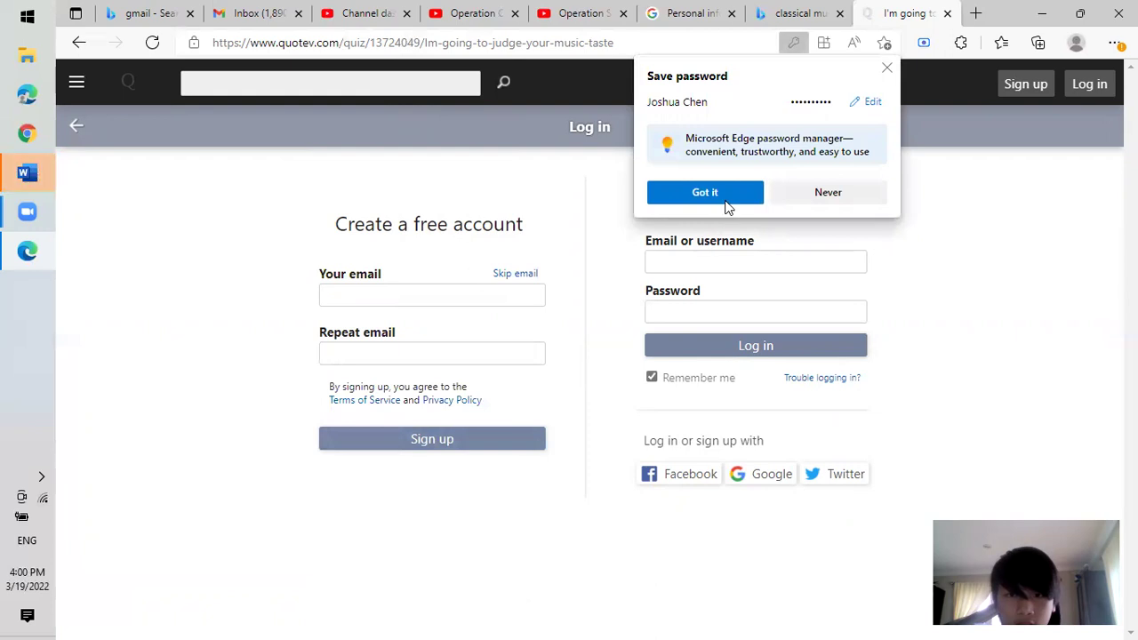
Let Edge save the password, fill both email fields with the saved address, and submit the registration.
left_click(725, 199)
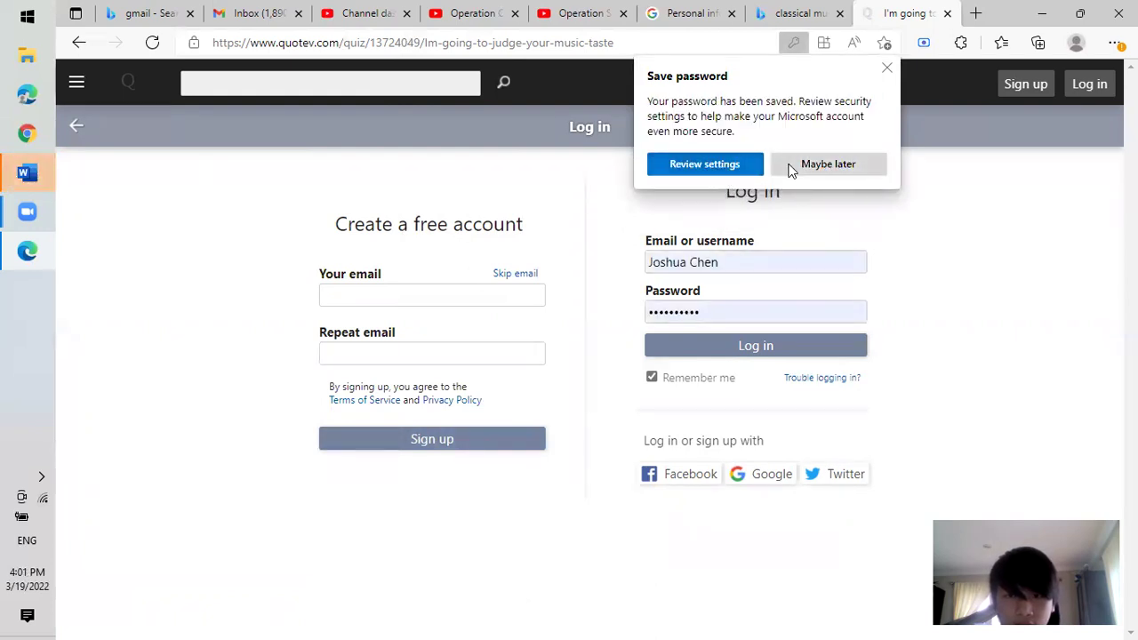
left_click(886, 69)
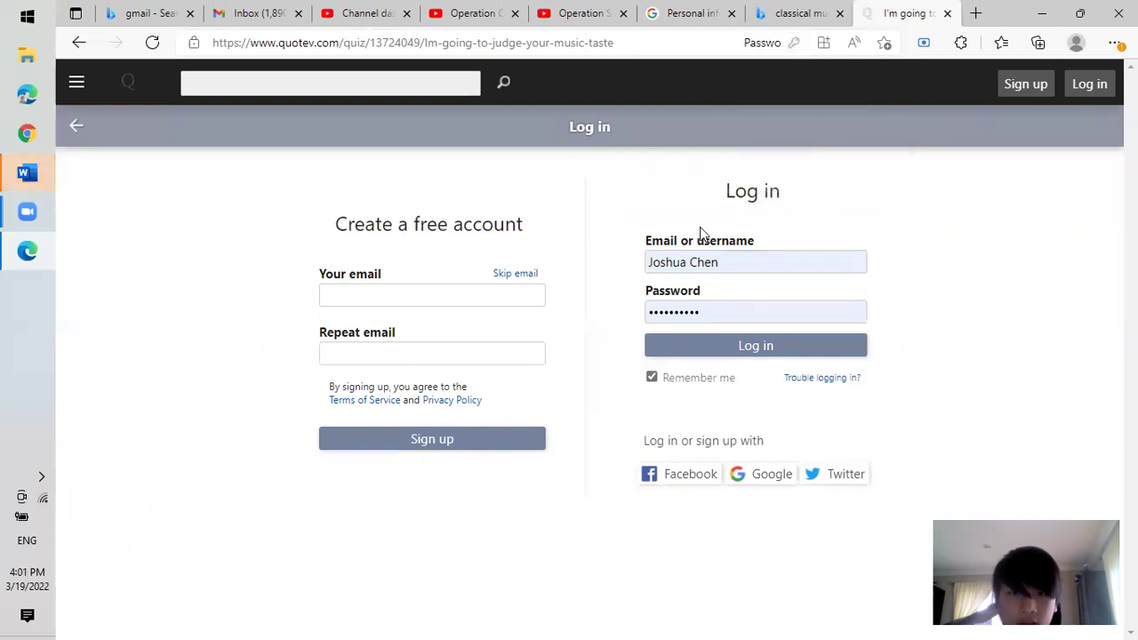
left_click(437, 440)
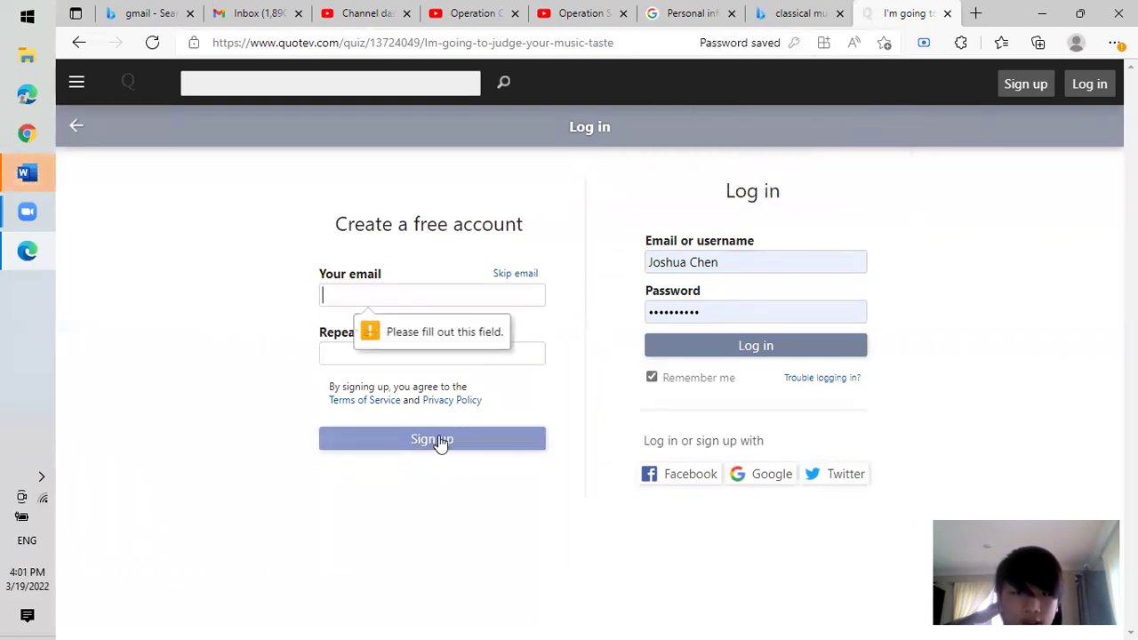
left_click(452, 297)
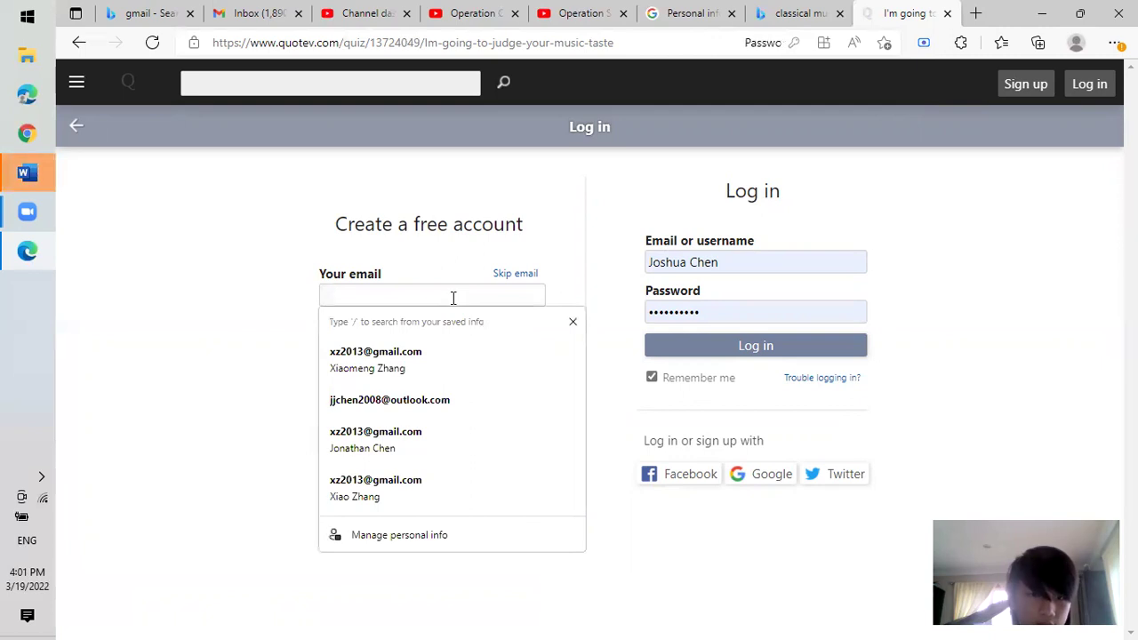
left_click(439, 366)
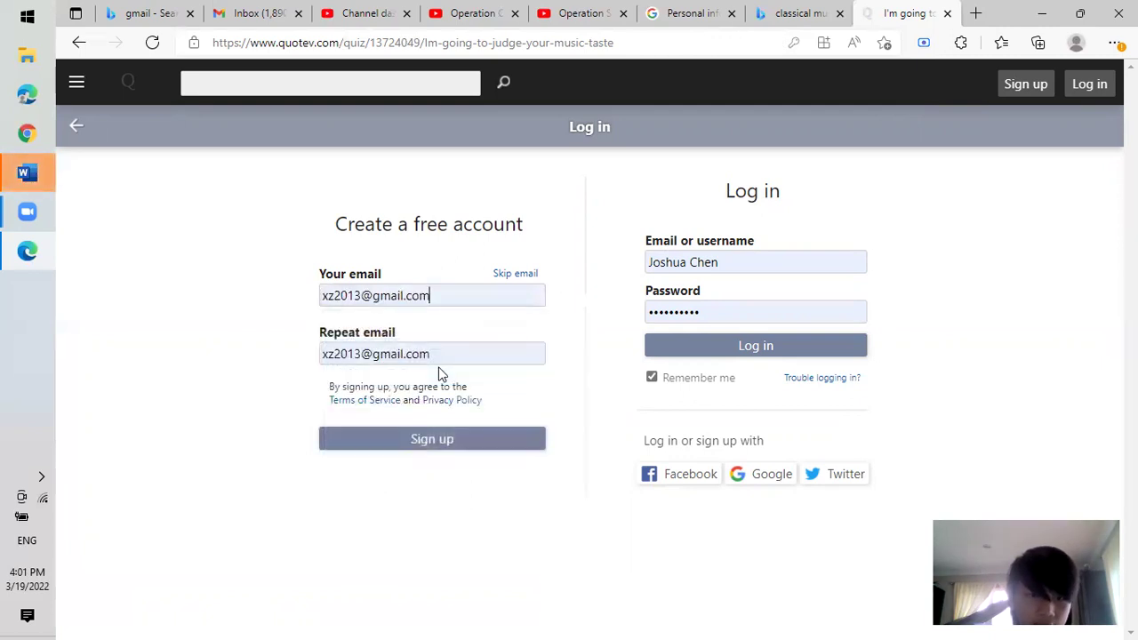
left_click(418, 446)
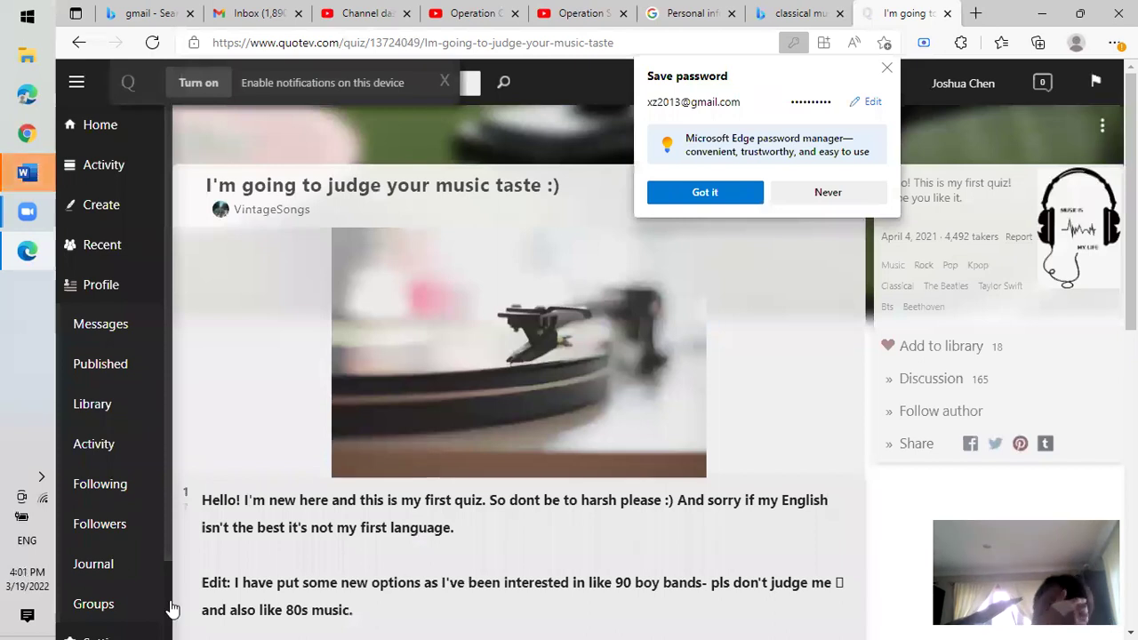
Create a new Knowledge test titled 'Classical music quiz' from the Create page.
left_click(115, 206)
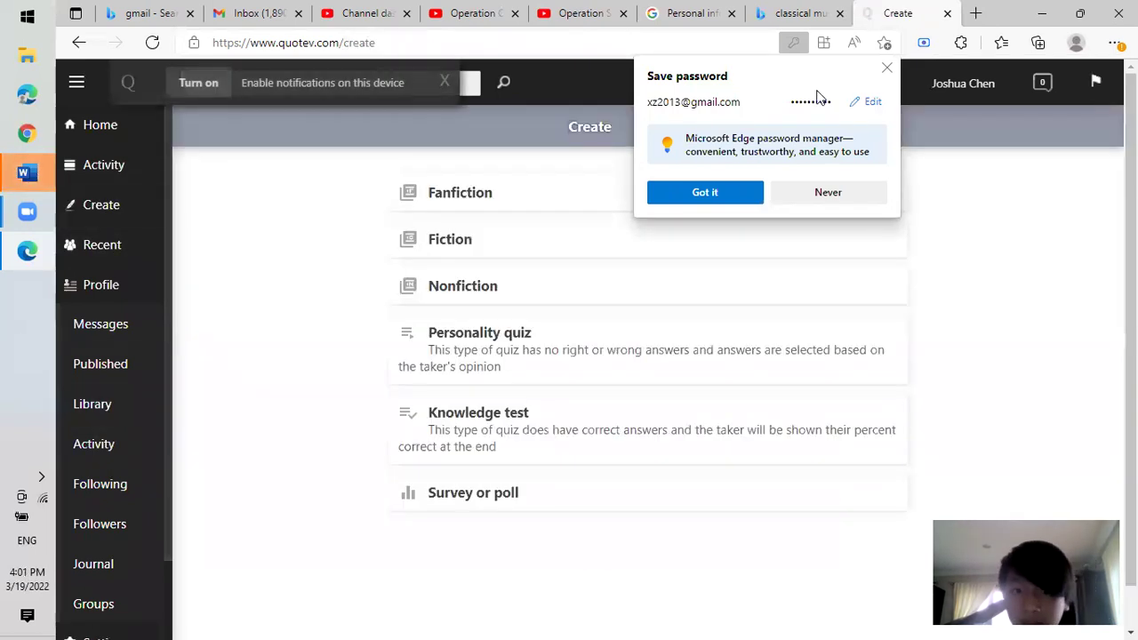
left_click(886, 68)
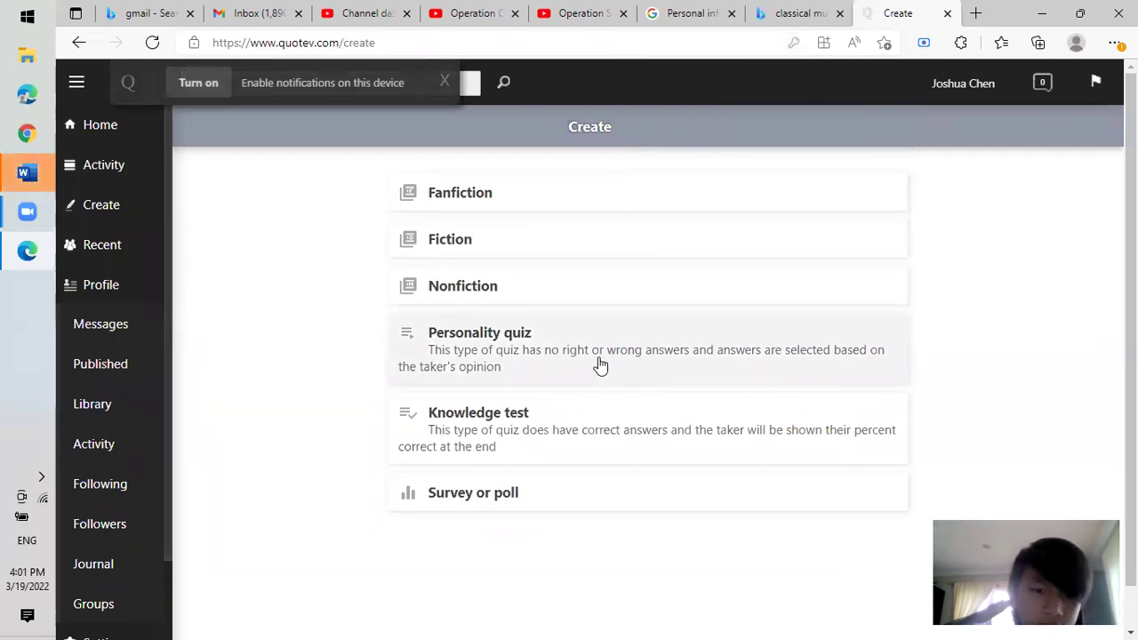
left_click(491, 422)
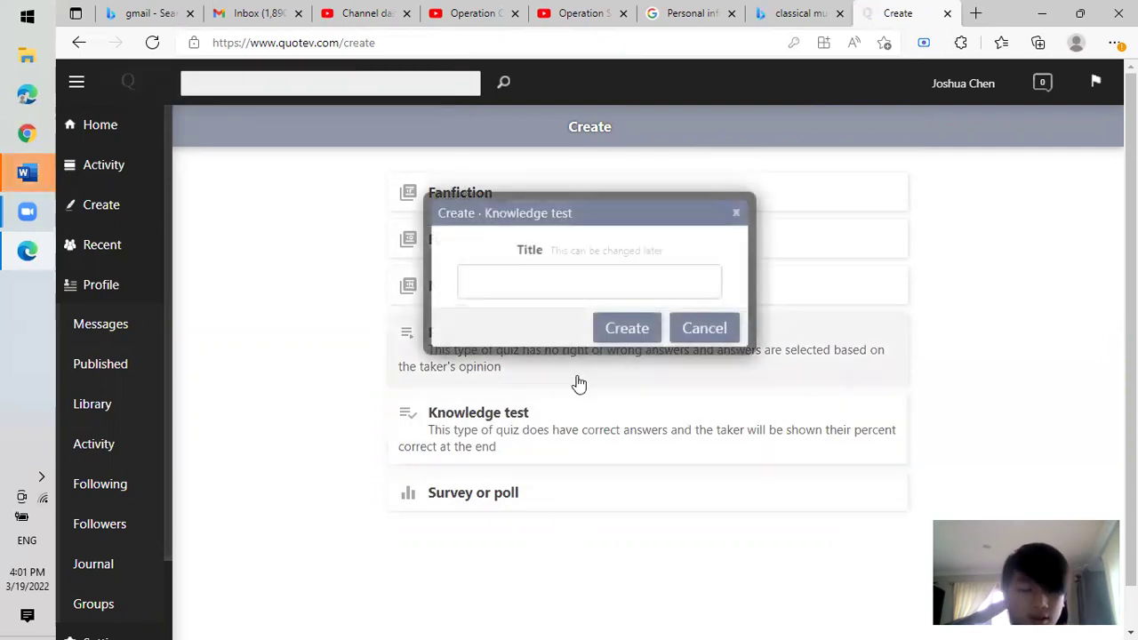
type("Classical music quiz")
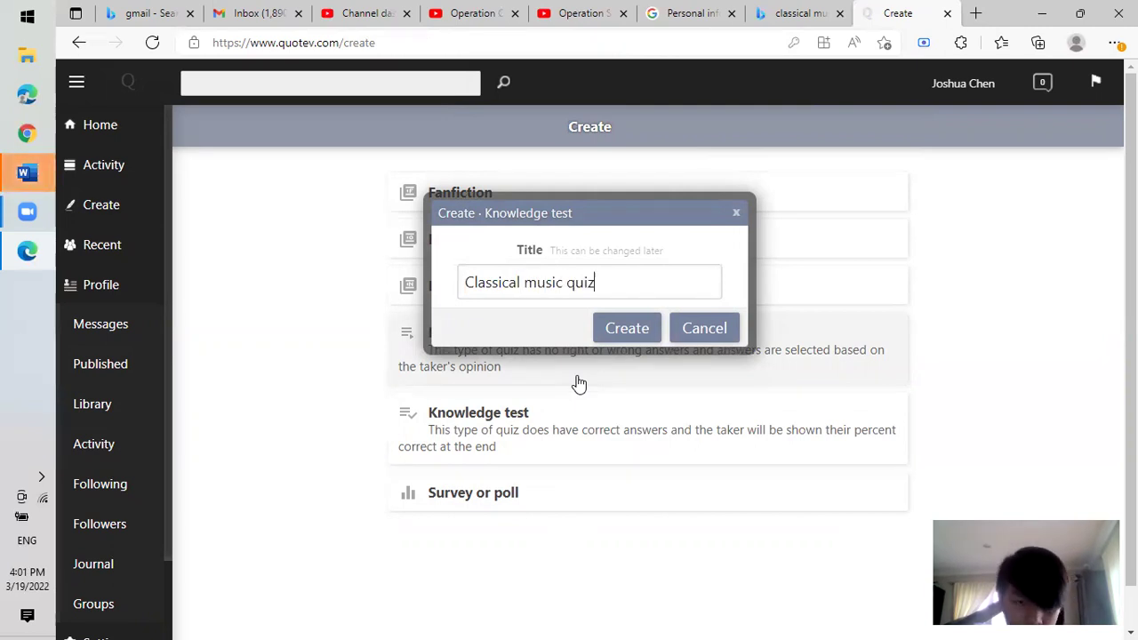
key("Return")
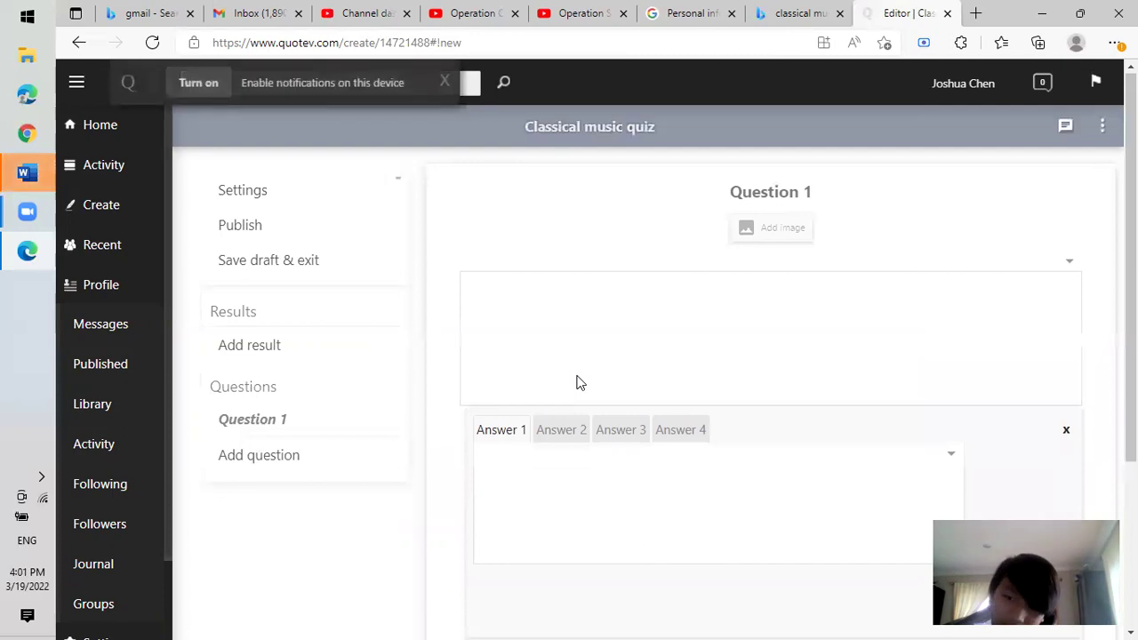
Try the question box's formatting options and type placeholder text into Question 1.
left_click(718, 315)
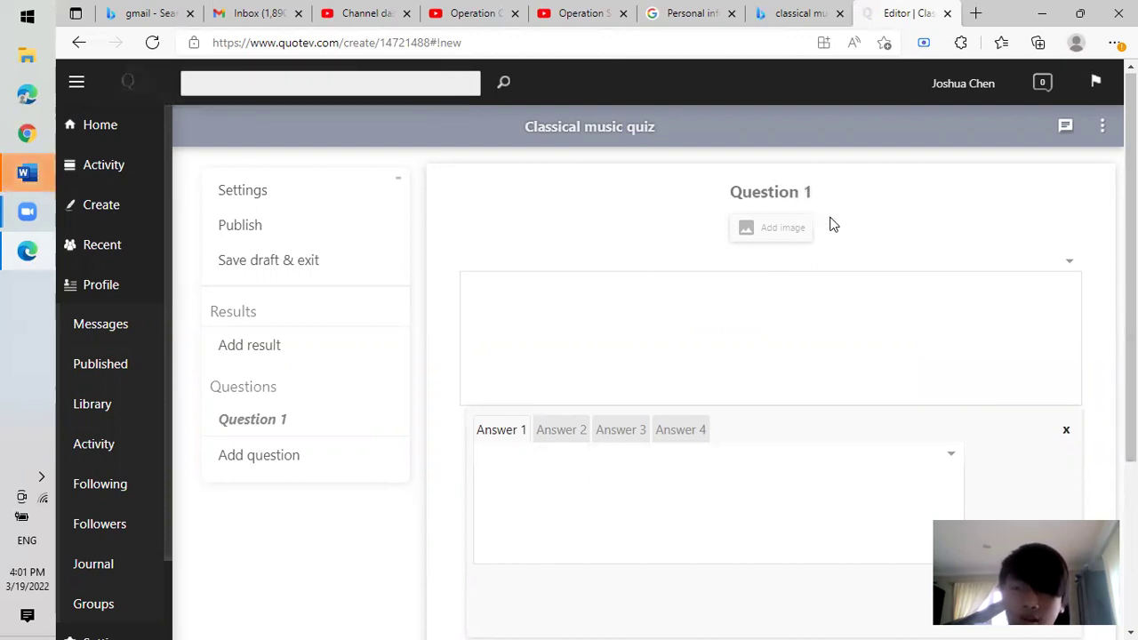
left_click(1071, 263)
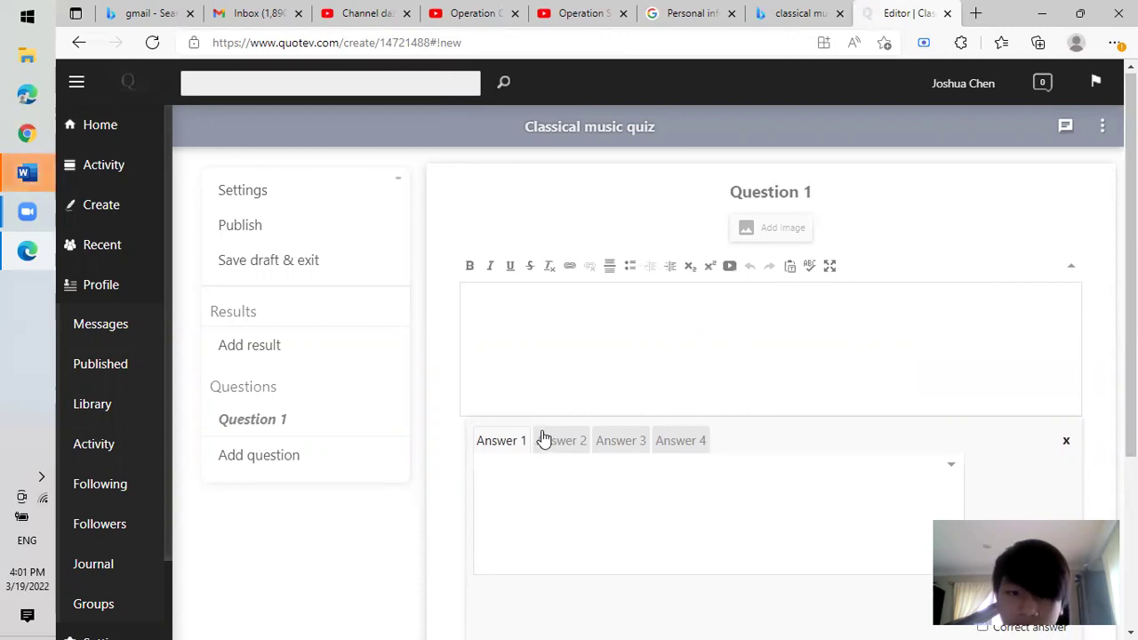
left_click(610, 336)
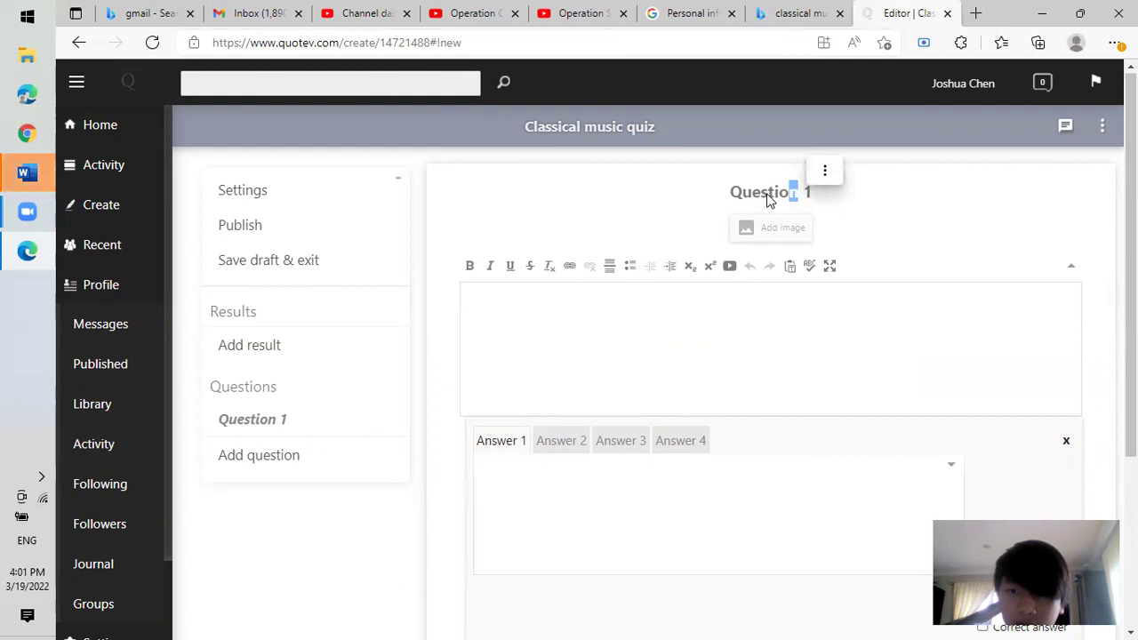
left_click_drag(811, 193, 727, 192)
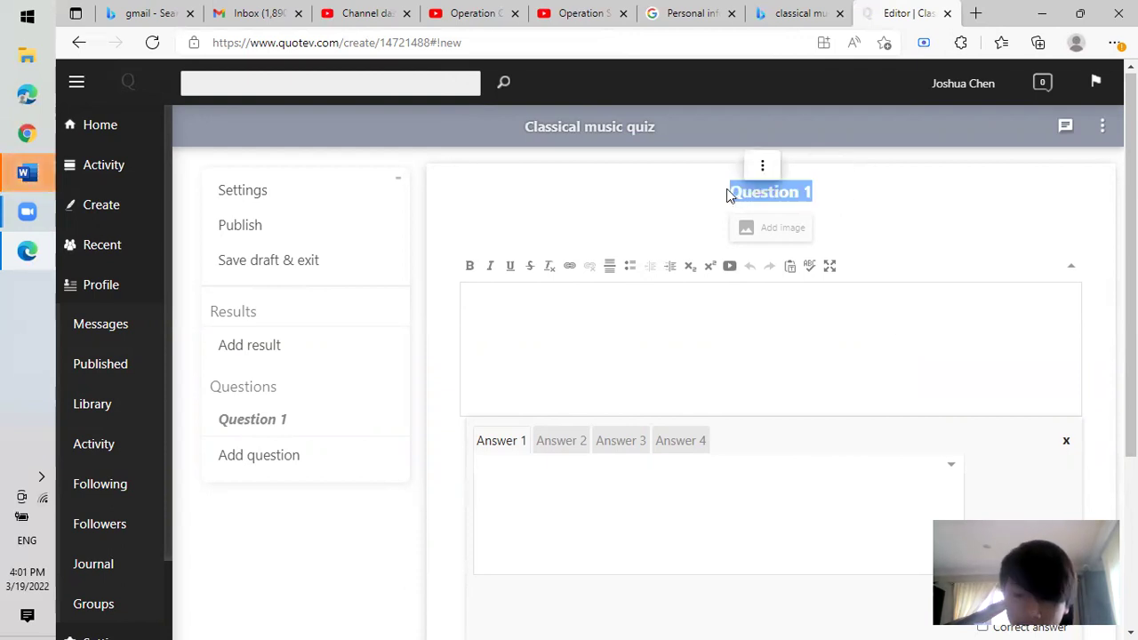
left_click(761, 168)
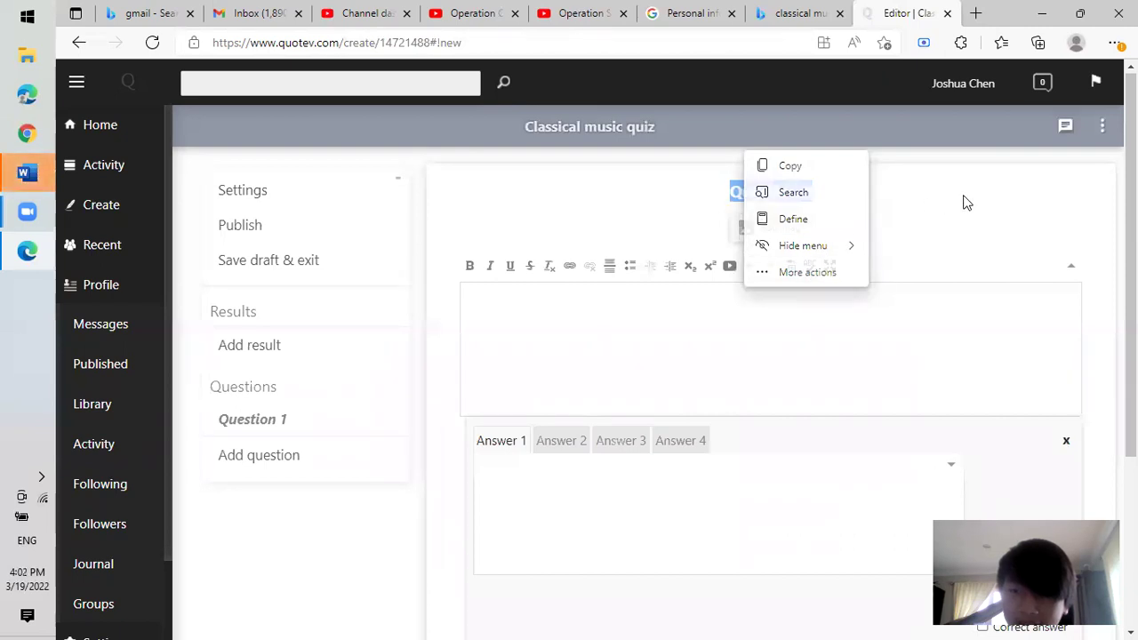
left_click(676, 307)
type("asdf asdfasdf asdf")
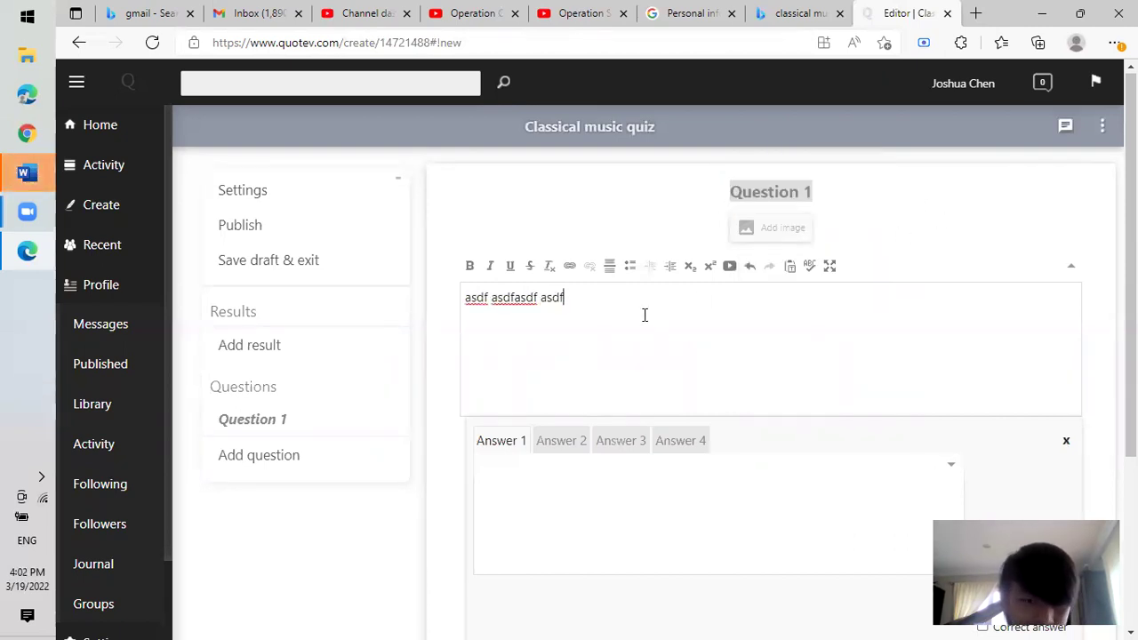
key("ctrl+BackSpace")
key("ctrl+BackSpace")
key("ctrl+BackSpace")
type("asdf asdf asdf sadf")
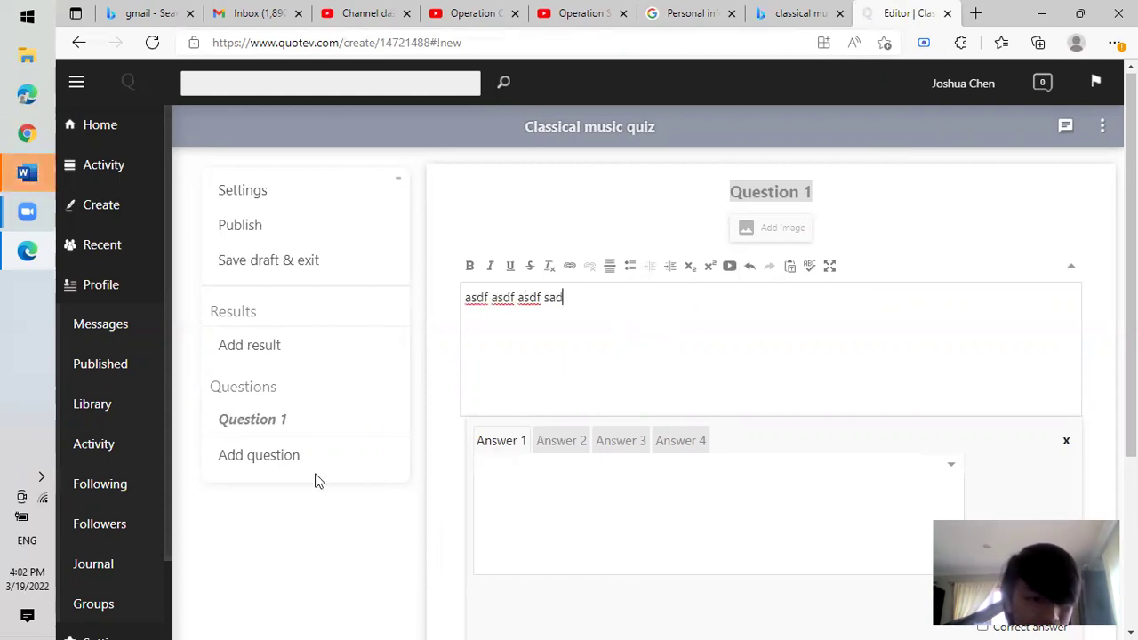
Add a Question 2 slot and go back to correct Question 1's text.
left_click(305, 465)
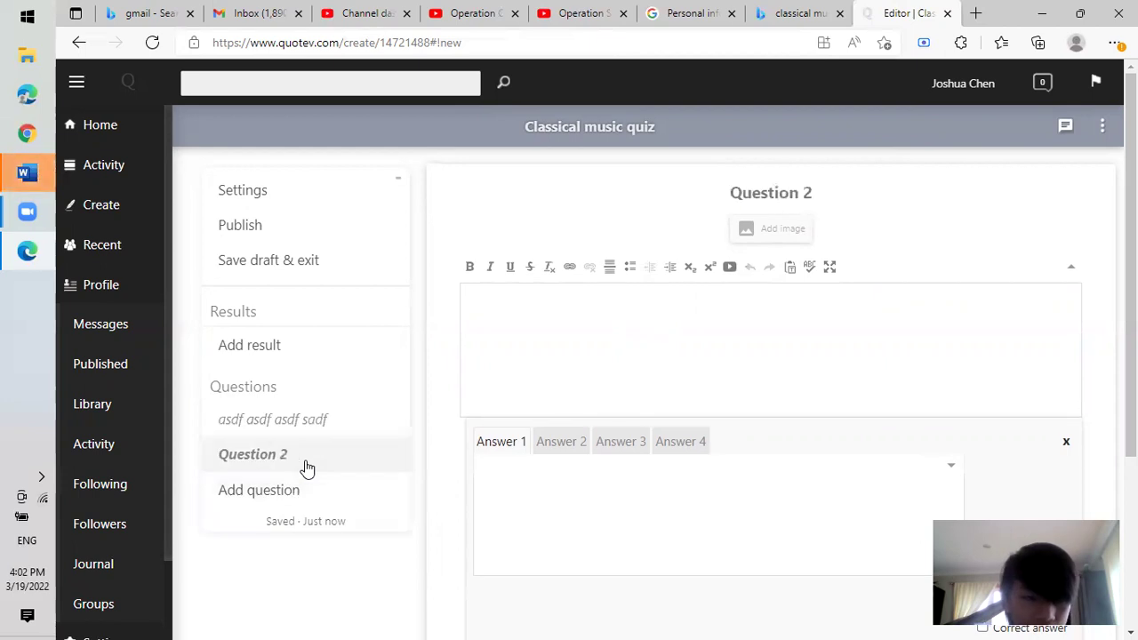
left_click(313, 427)
left_click(622, 308)
key("BackSpace")
key("BackSpace")
key("BackSpace")
key("BackSpace")
key("BackSpace")
key("BackSpace")
key("BackSpace")
key("BackSpace")
key("BackSpace")
key("BackSpace")
key("BackSpace")
key("BackSpace")
key("BackSpace")
key("BackSpace")
key("BackSpace")
key("BackSpace")
key("BackSpace")
key("BackSpace")
key("BackSpace")
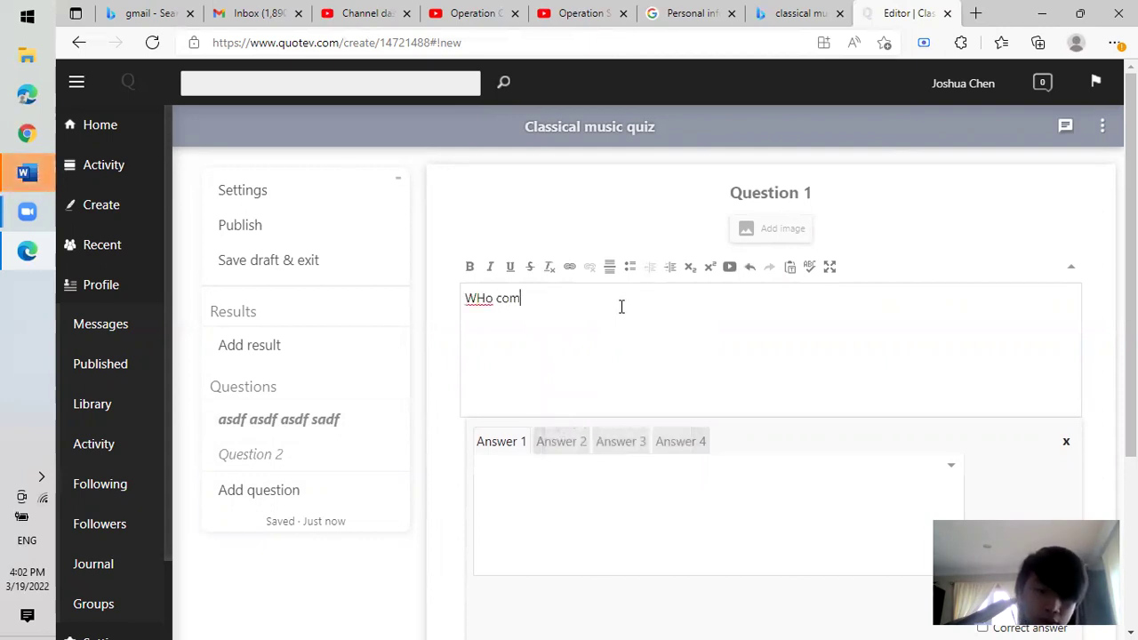
Finish Question 1 as 'Who composed the planets suite' and enter Beethoven as the first answer.
key("BackSpace")
key("BackSpace")
key("BackSpace")
key("BackSpace")
key("BackSpace")
key("BackSpace")
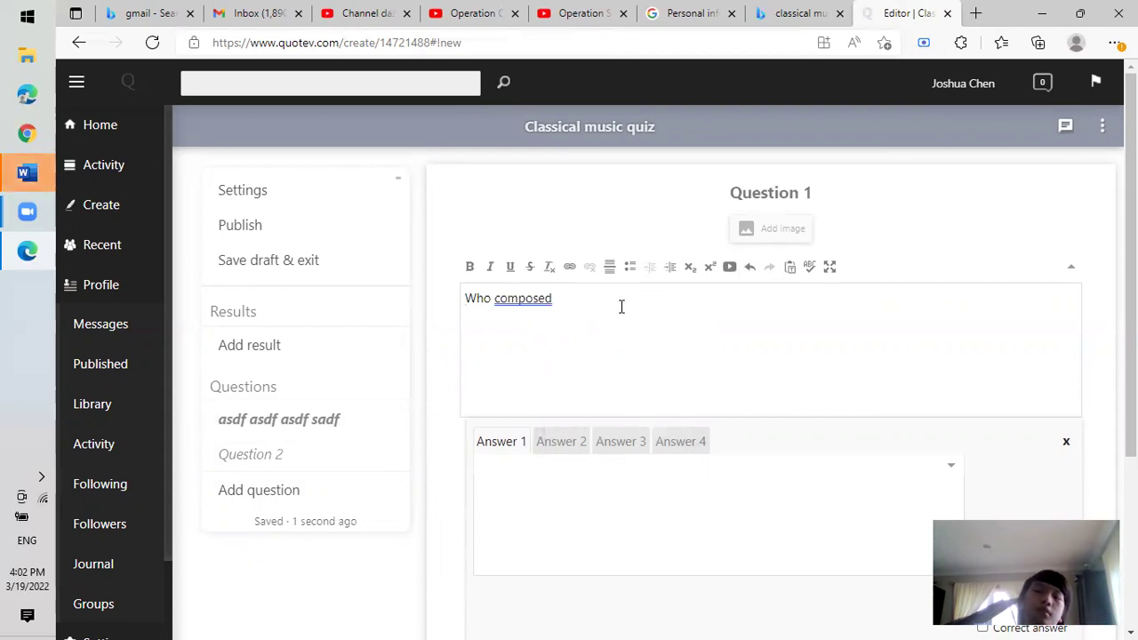
type("the planets suite")
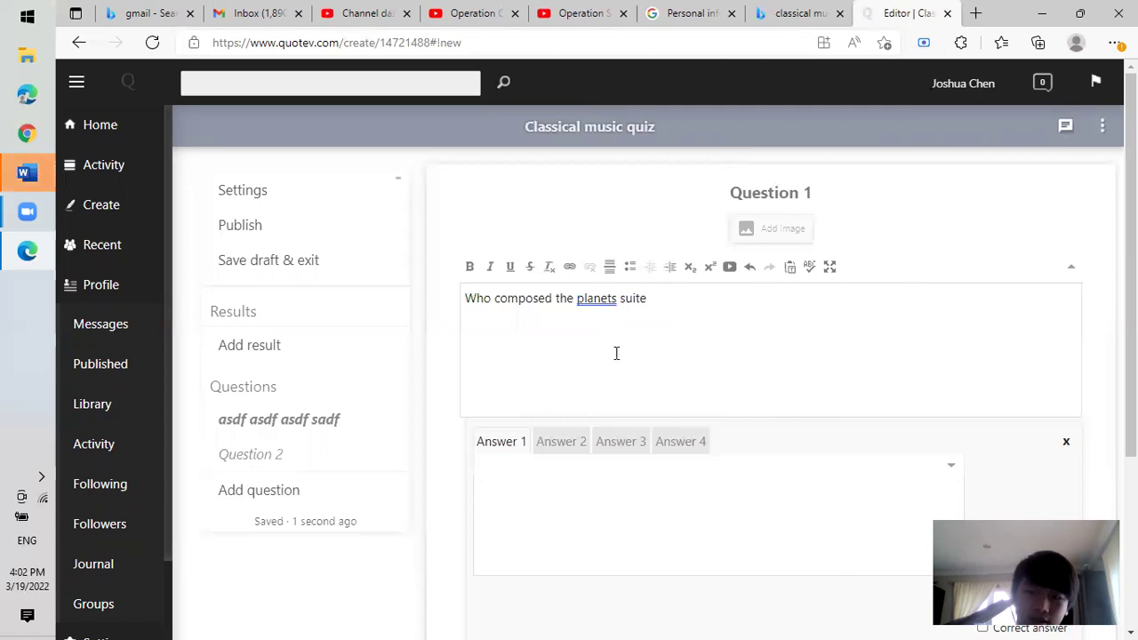
left_click(574, 487)
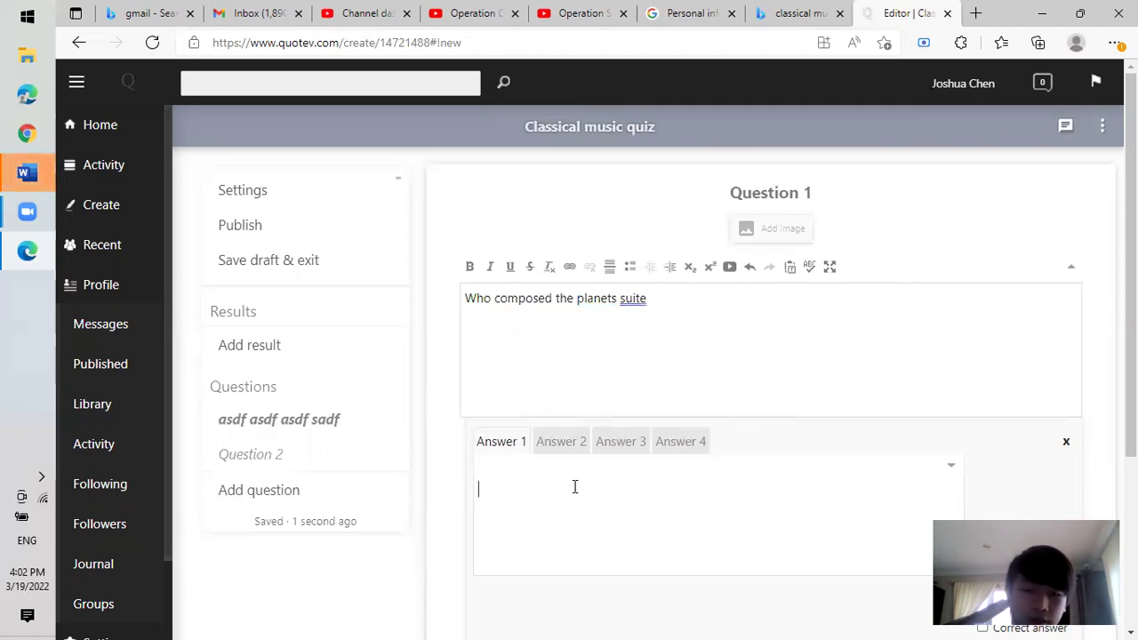
key("BackSpace")
key("BackSpace")
type("BEethoven")
key("BackSpace")
key("BackSpace")
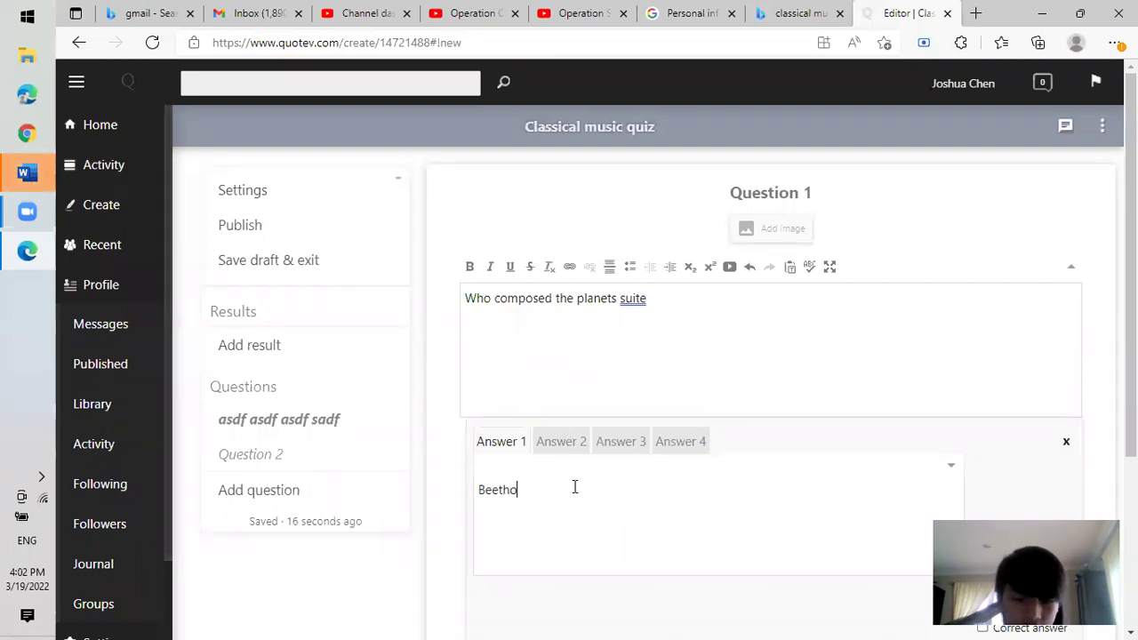
Enter Sorabji as the fourth answer and tick Holst as the correct one.
left_click(565, 449)
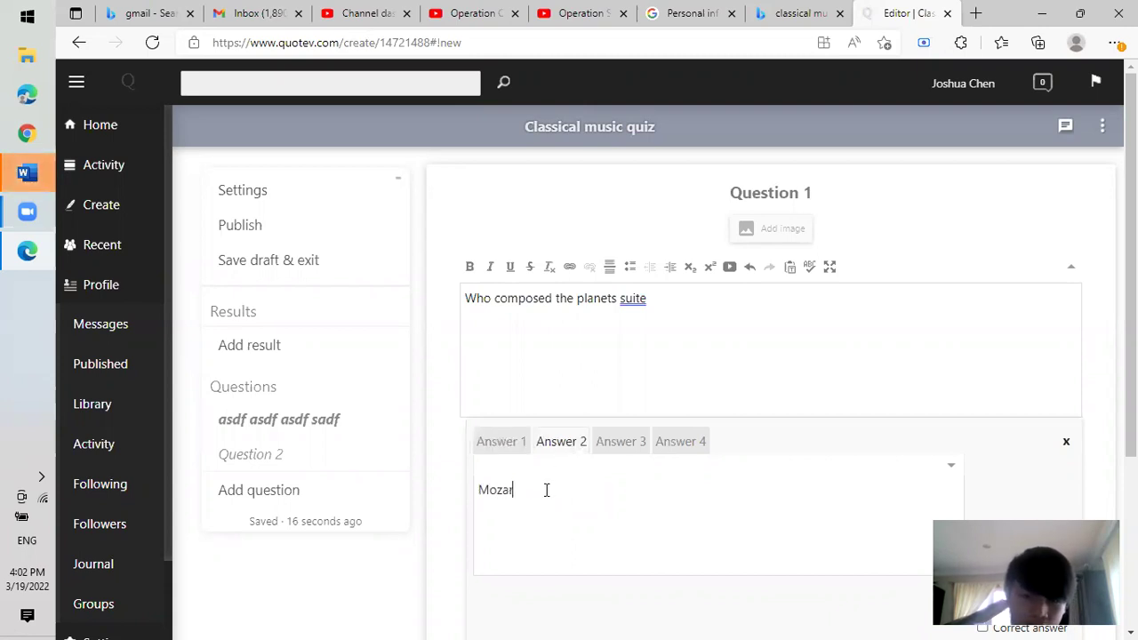
left_click(642, 451)
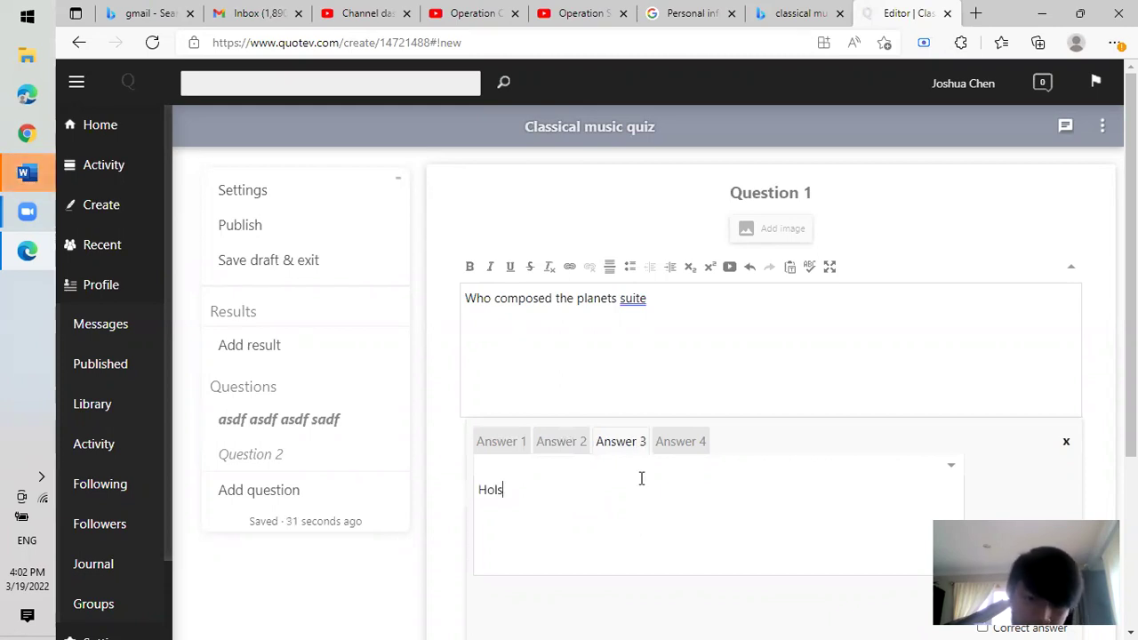
left_click(952, 467)
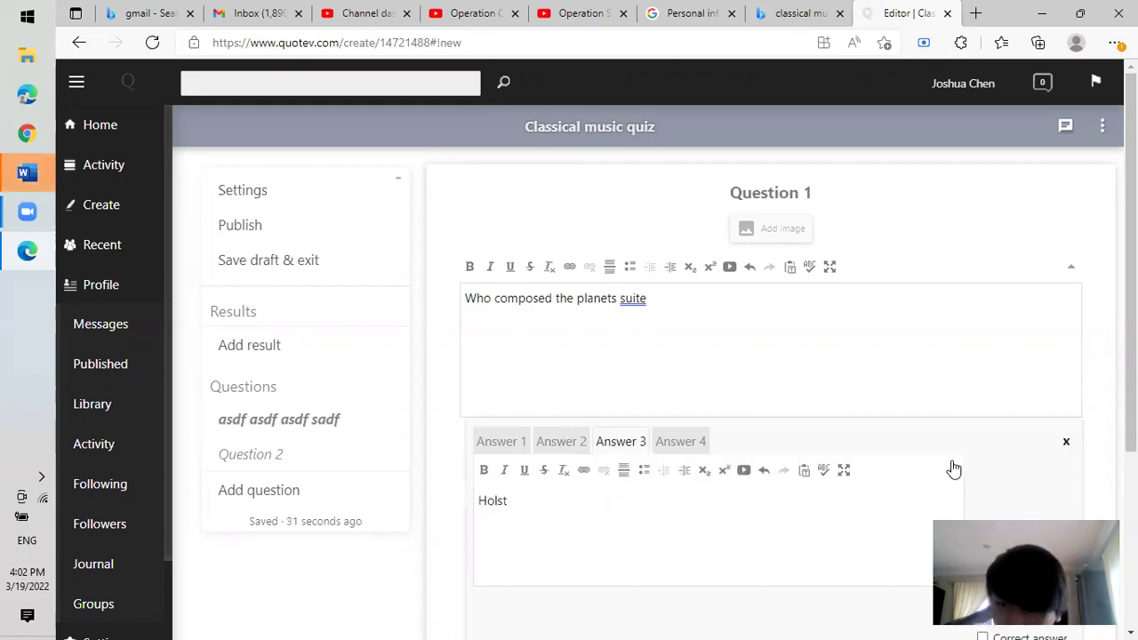
left_click(953, 471)
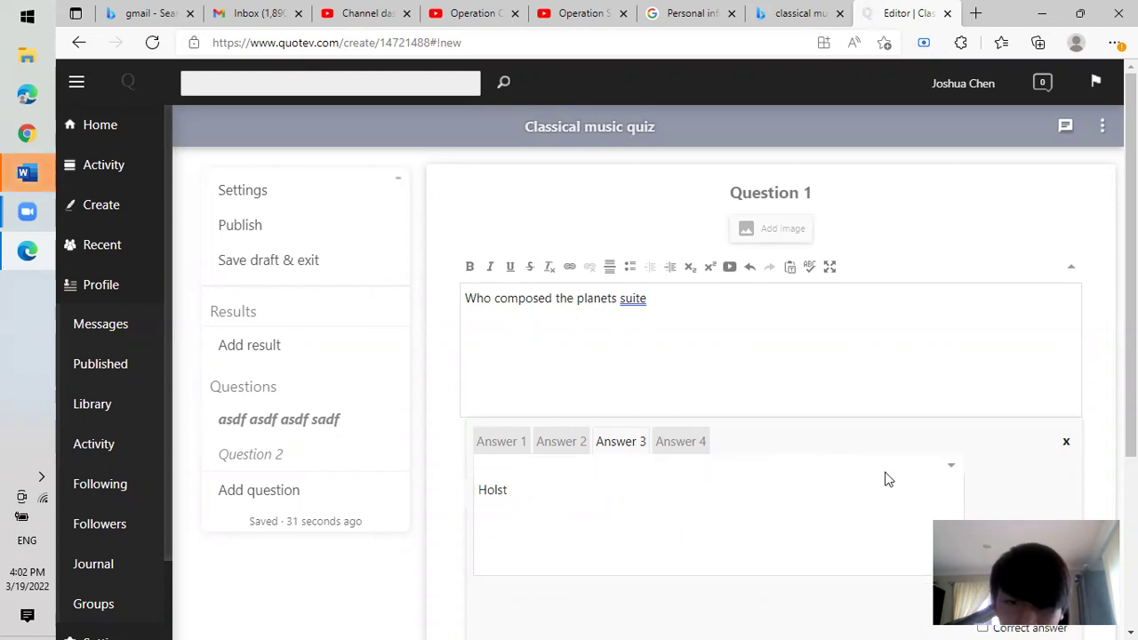
left_click(688, 447)
type("Srorabji")
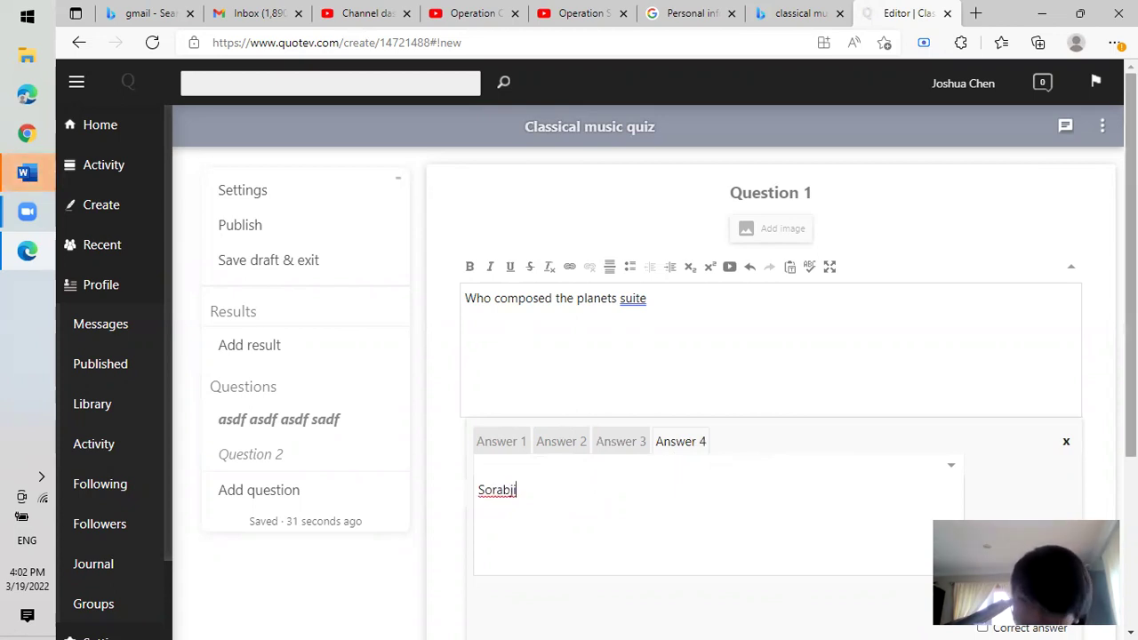
scroll(769, 356, "down", 4)
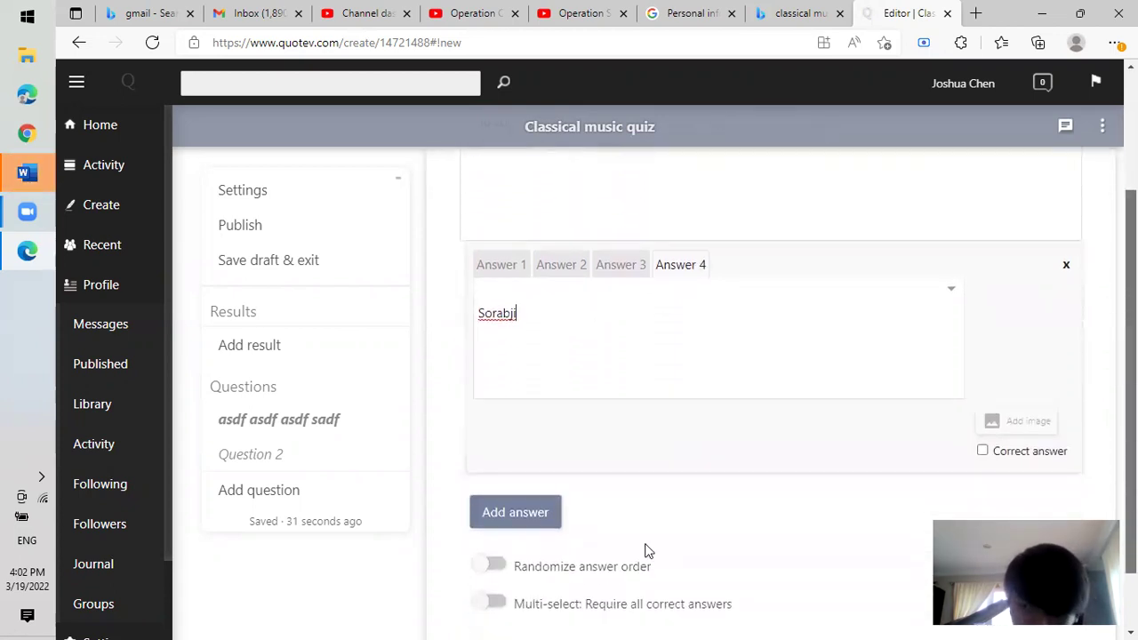
left_click(1049, 452)
left_click(1039, 455)
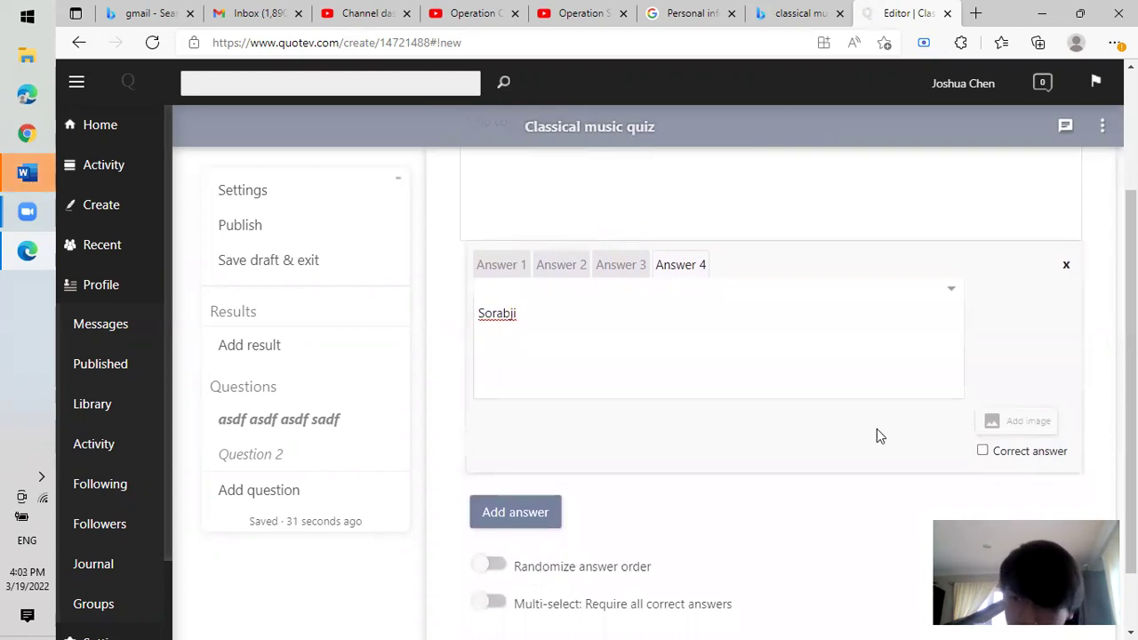
left_click(633, 264)
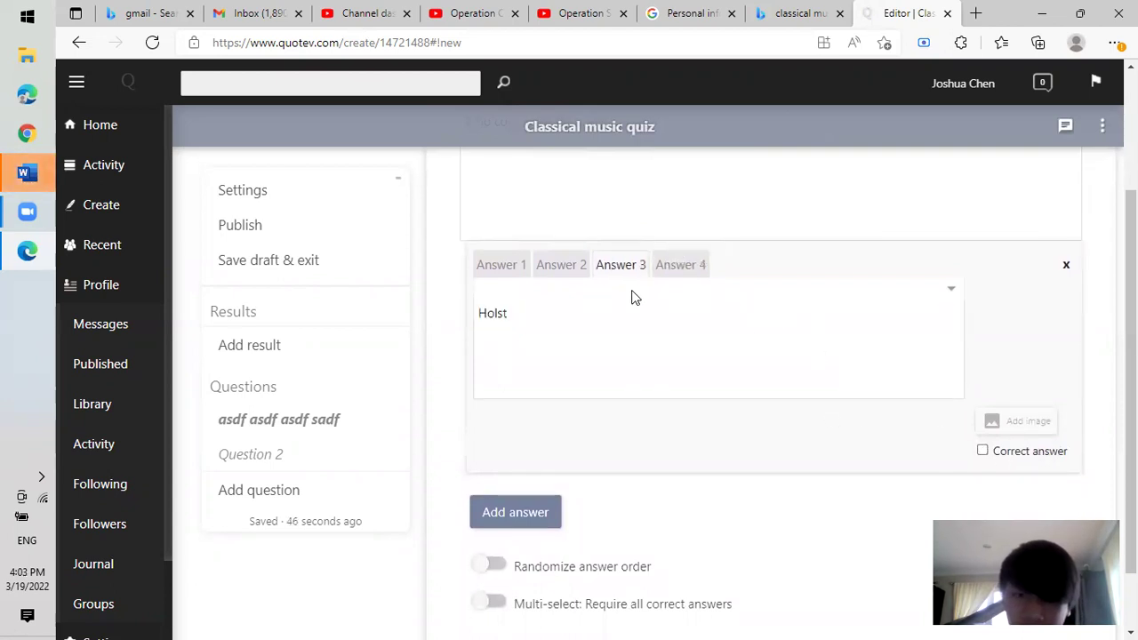
left_click(983, 451)
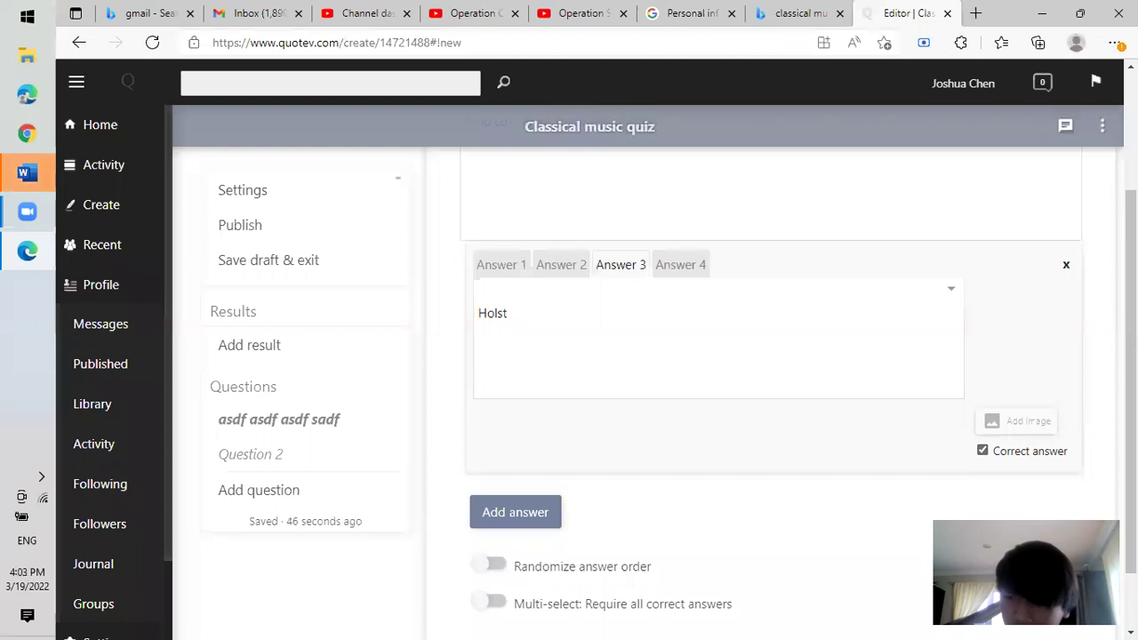
scroll(1058, 440, "up", 1)
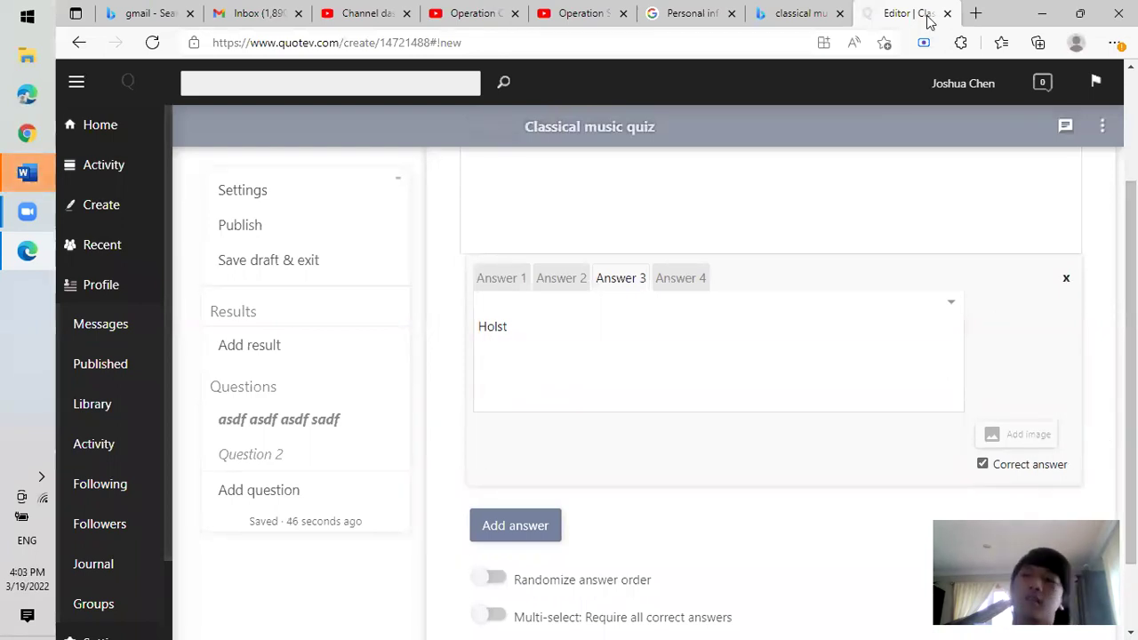
Search Bing for 'Holst' in a new tab.
left_click(975, 14)
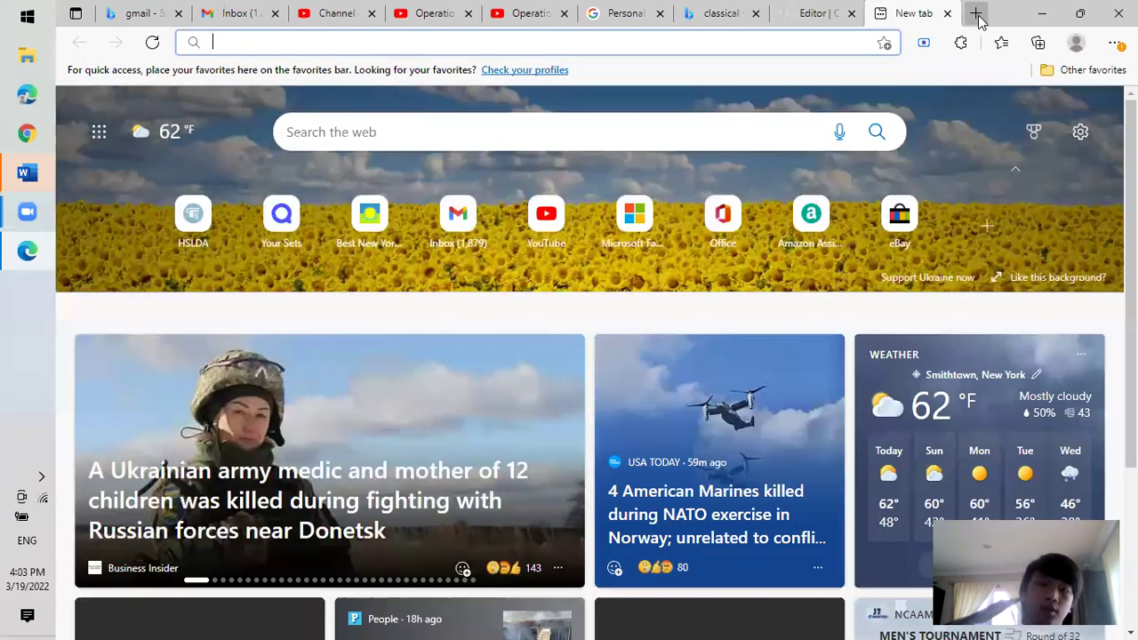
type("holsters")
key("Return")
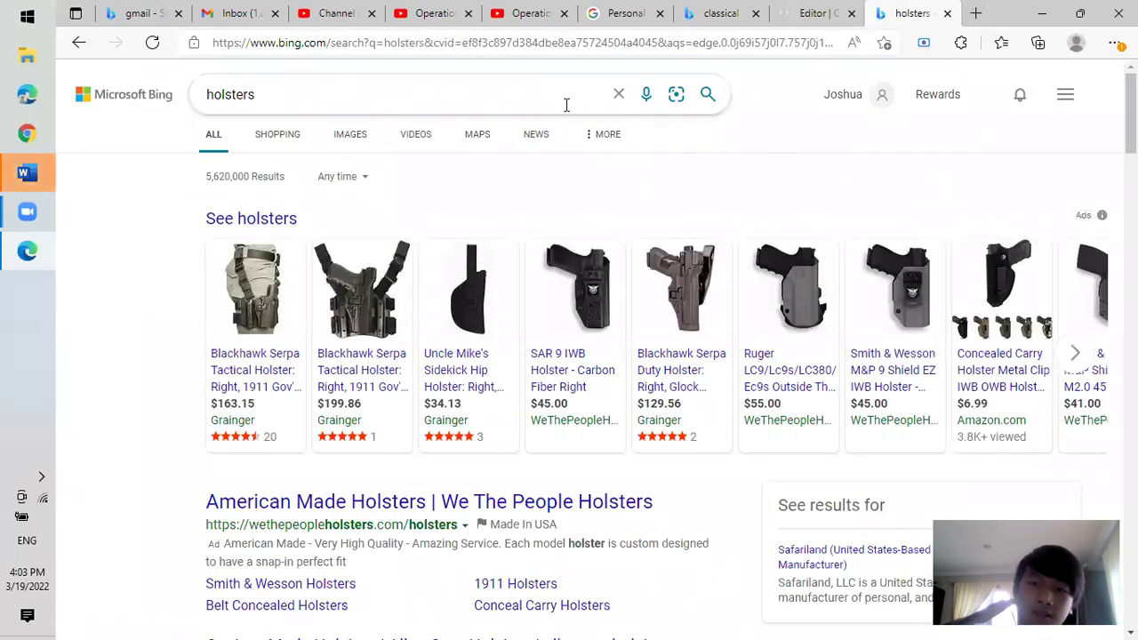
left_click(619, 96)
type("Holst")
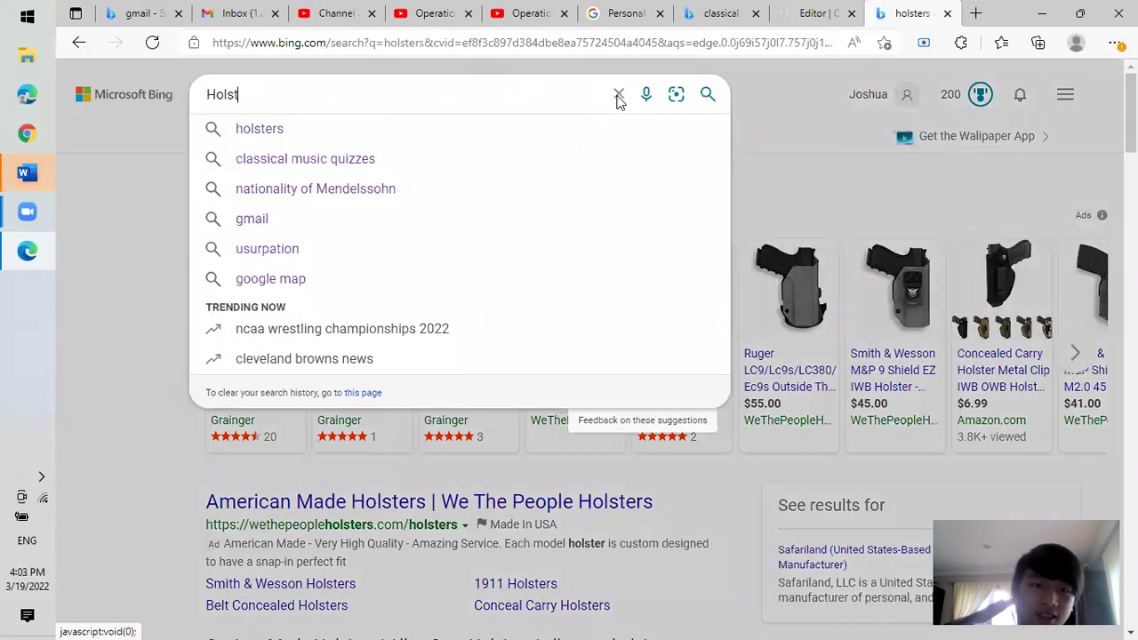
key("Return")
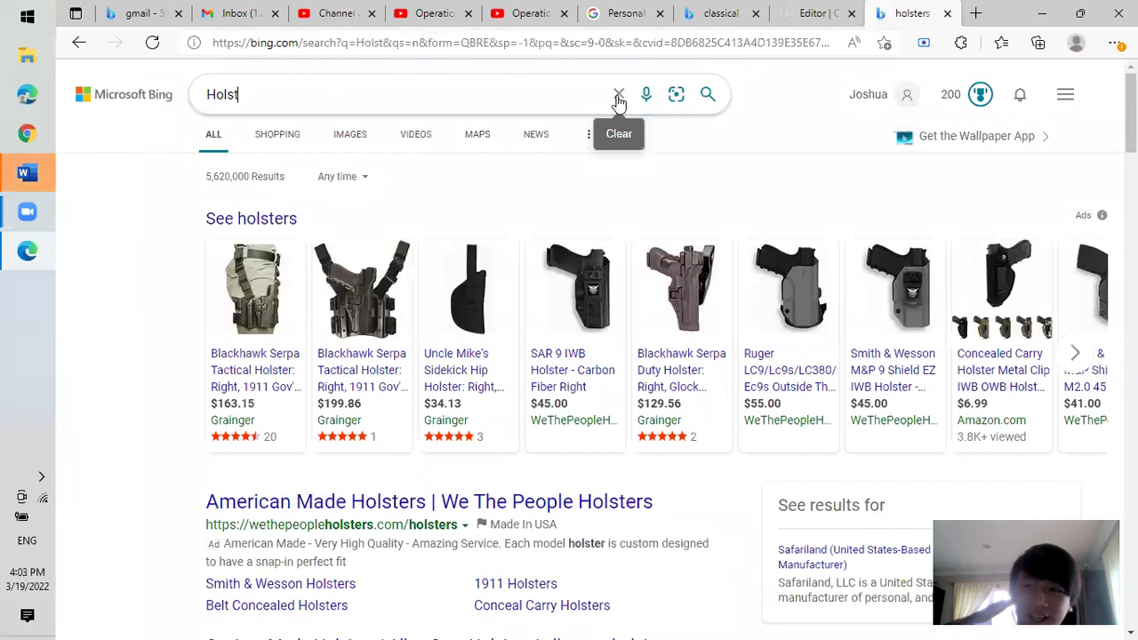
Open the colour portrait of young Holst in glasses from the image results in Visual Search.
left_click(279, 138)
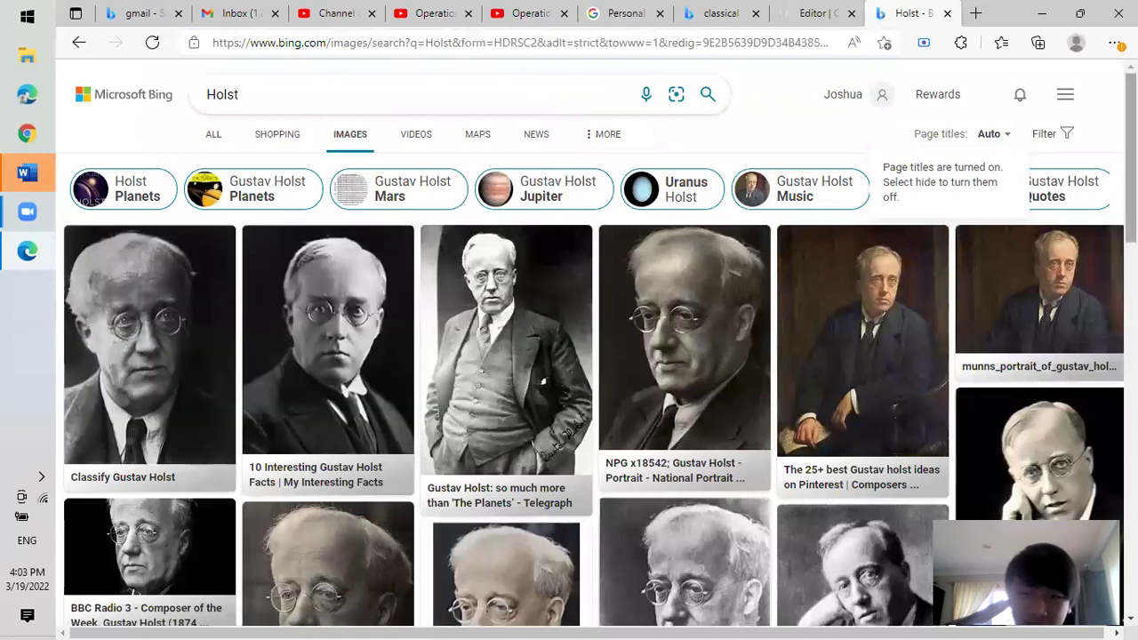
scroll(498, 406, "down", 3)
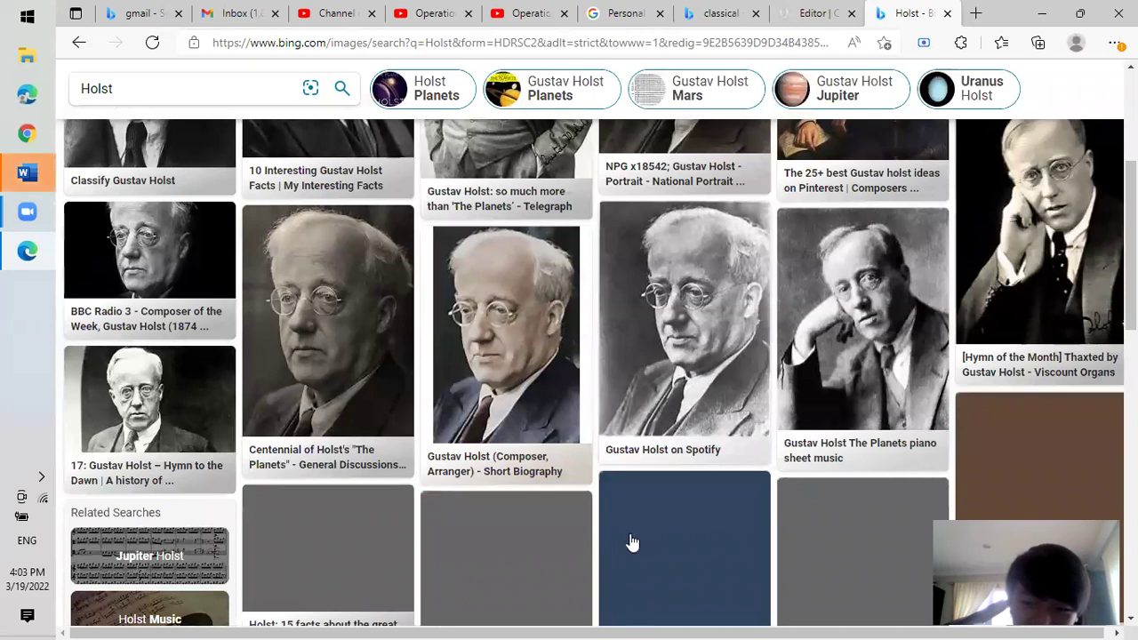
scroll(593, 373, "down", 2)
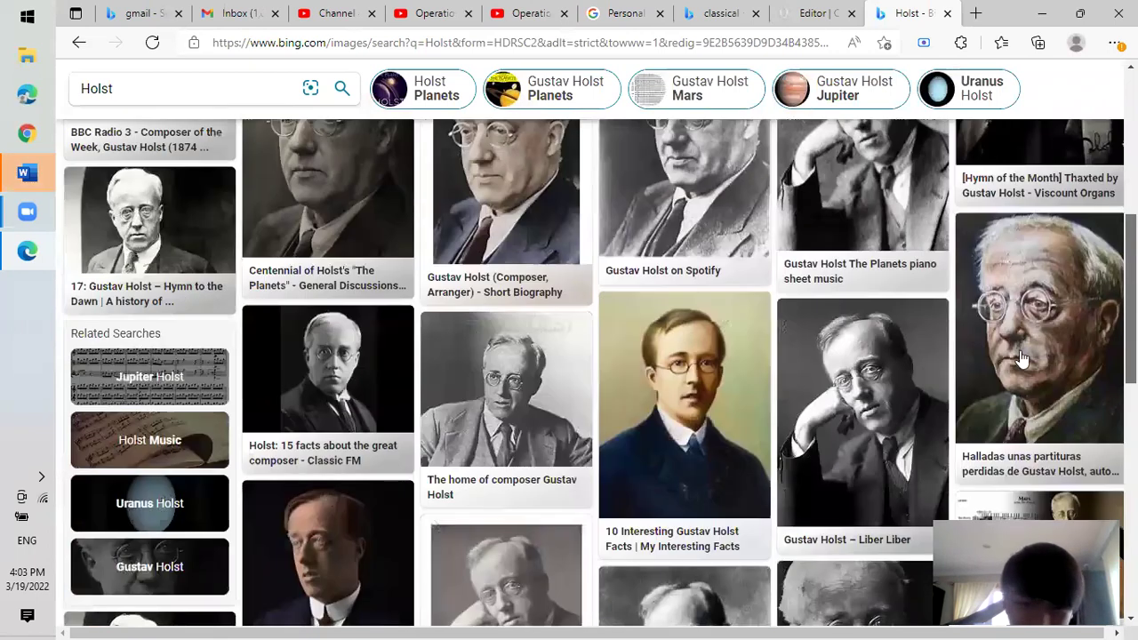
scroll(1022, 358, "down", 1)
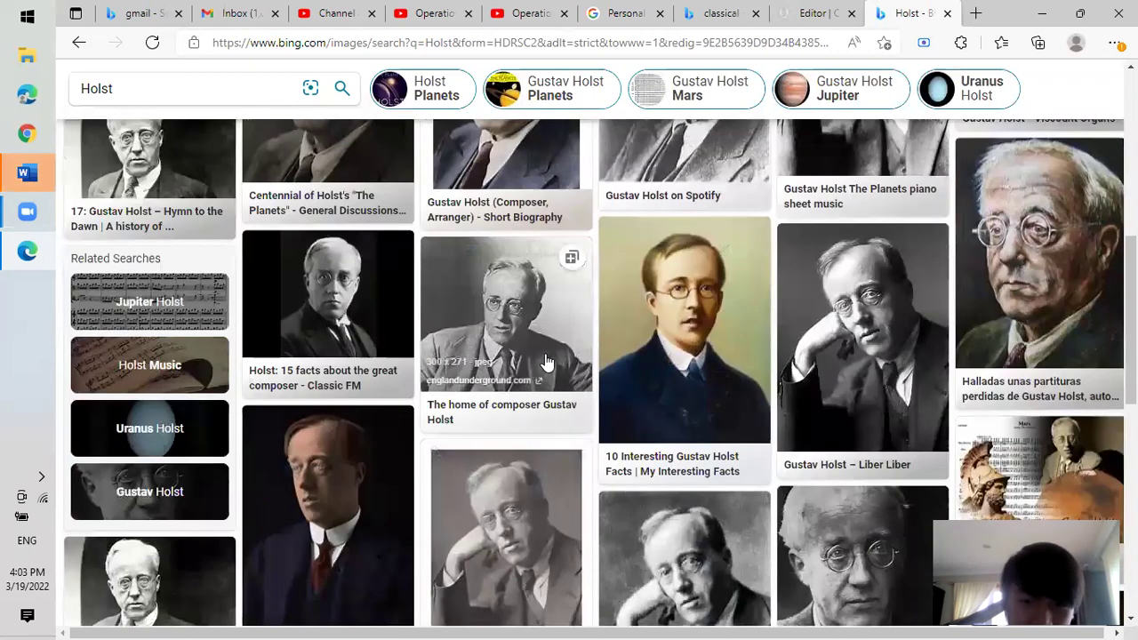
left_click(682, 372)
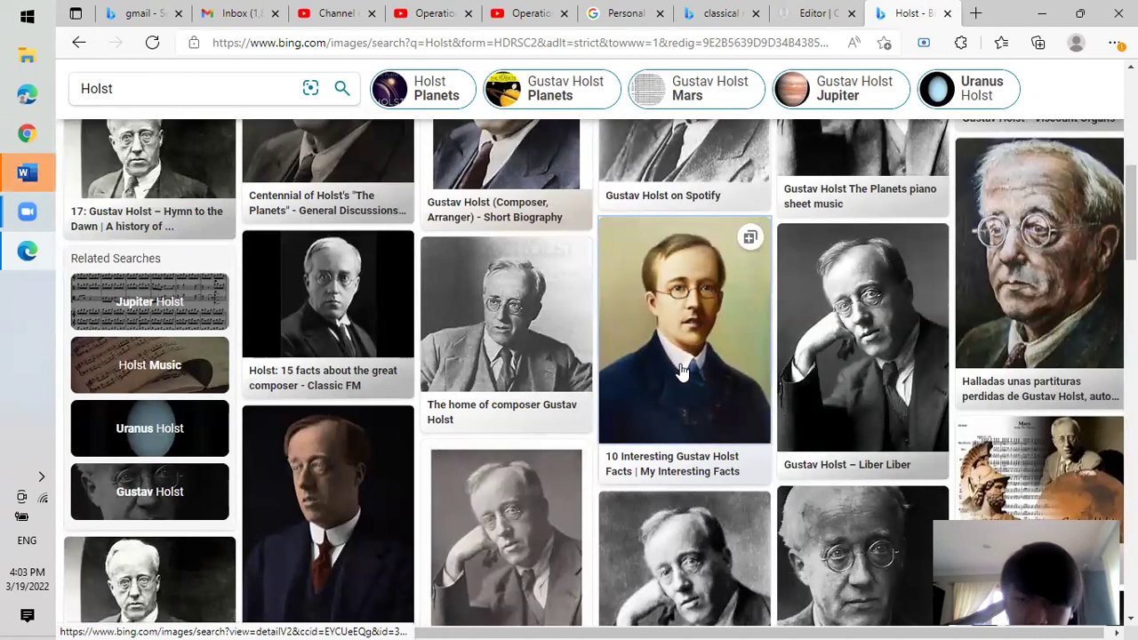
left_click_drag(682, 373, 687, 374)
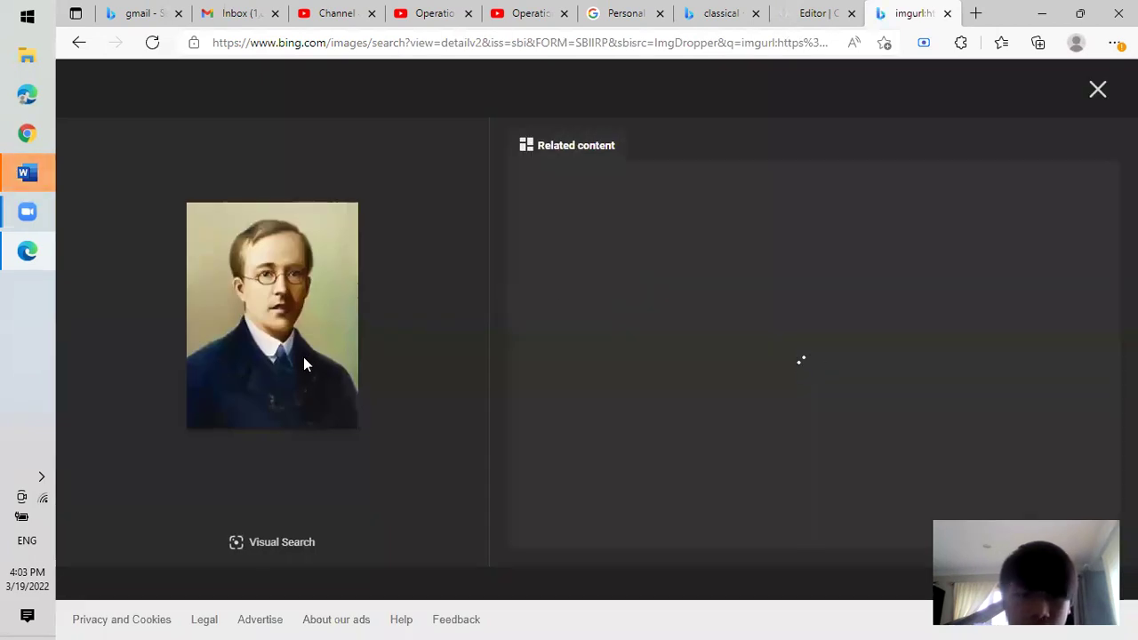
Save the young Holst portrait to Downloads as a JPEG named 'Holst', then switch to the Google Account tab.
right_click(303, 364)
left_click(396, 58)
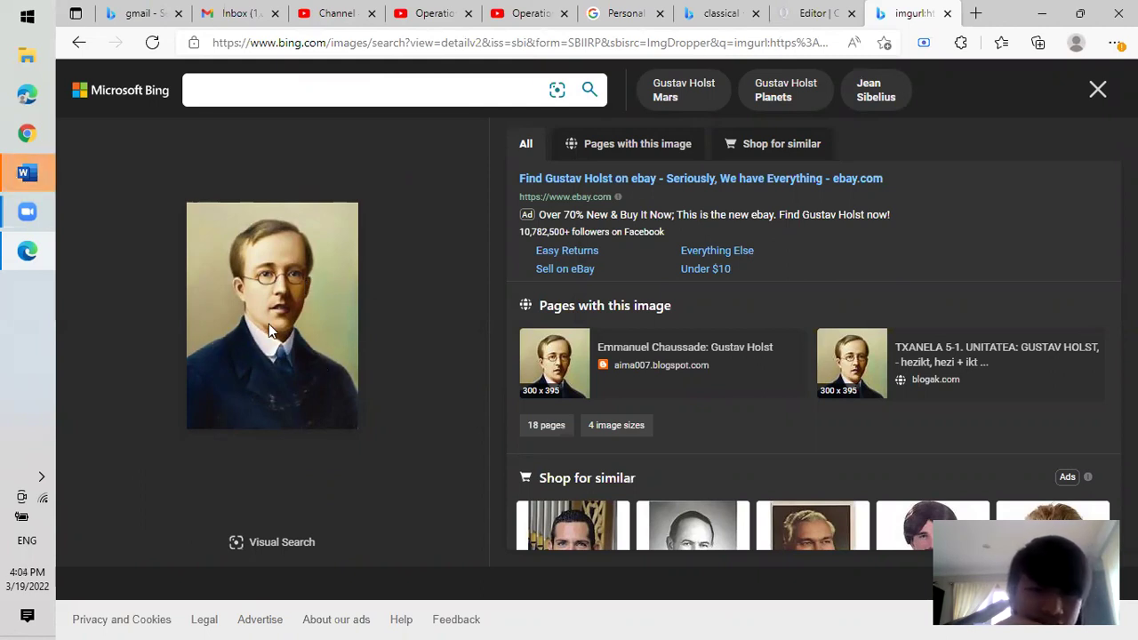
key("ctrl+s")
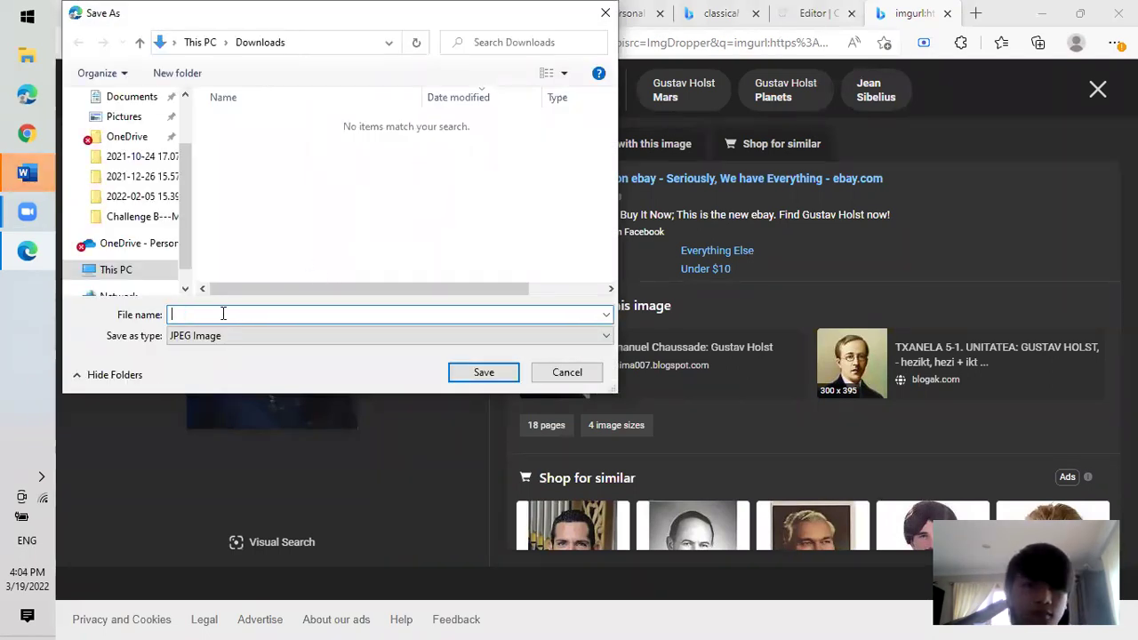
type("Holst")
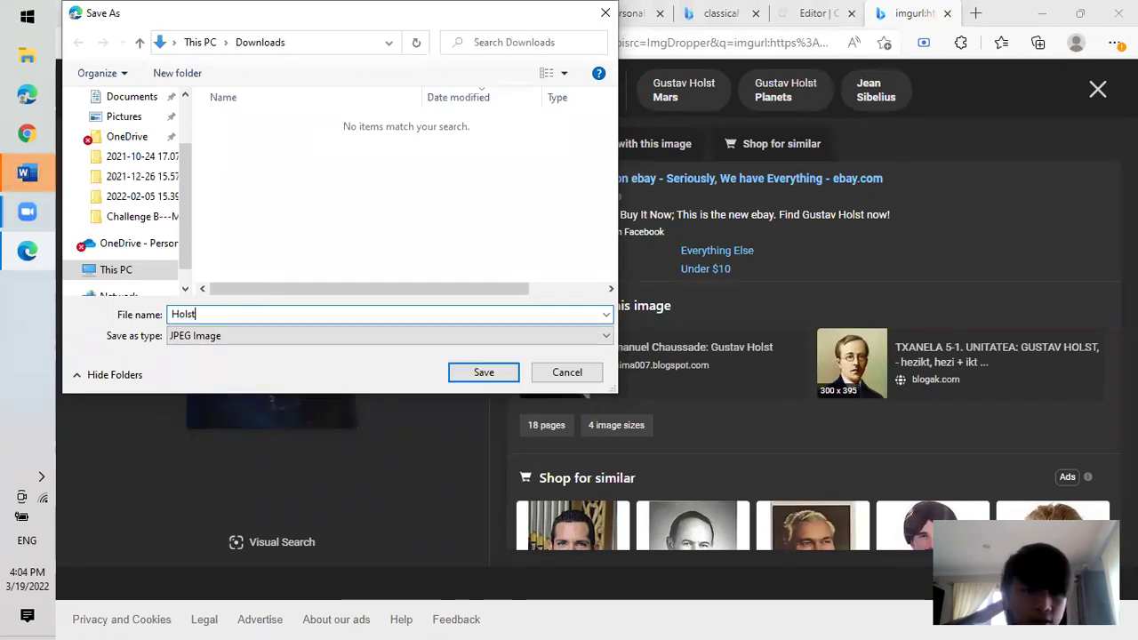
key("Return")
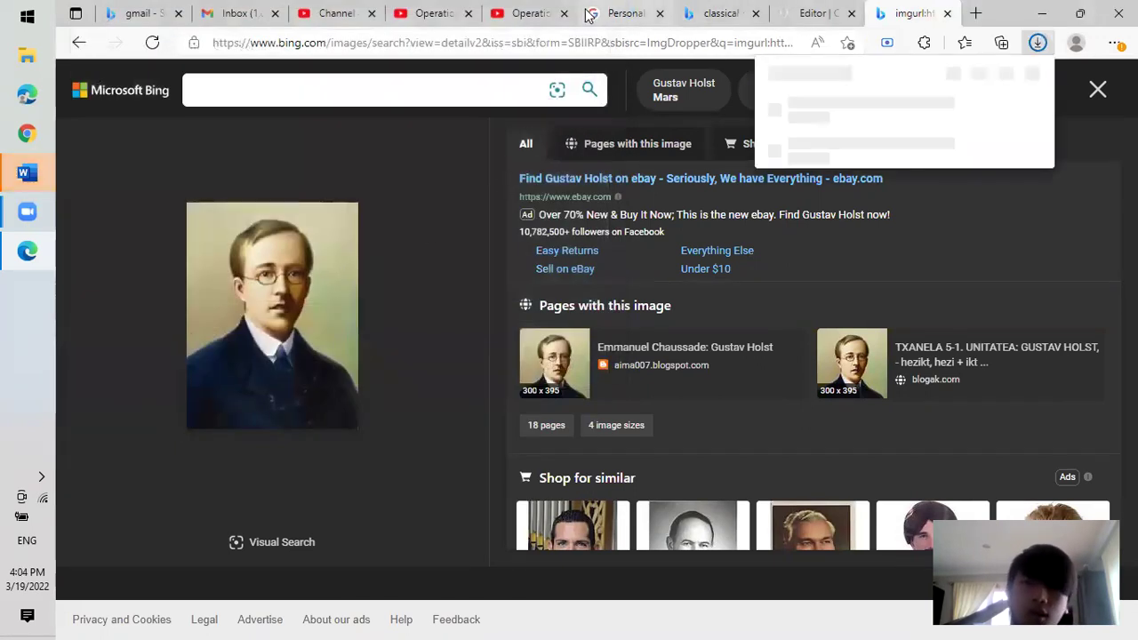
left_click(588, 14)
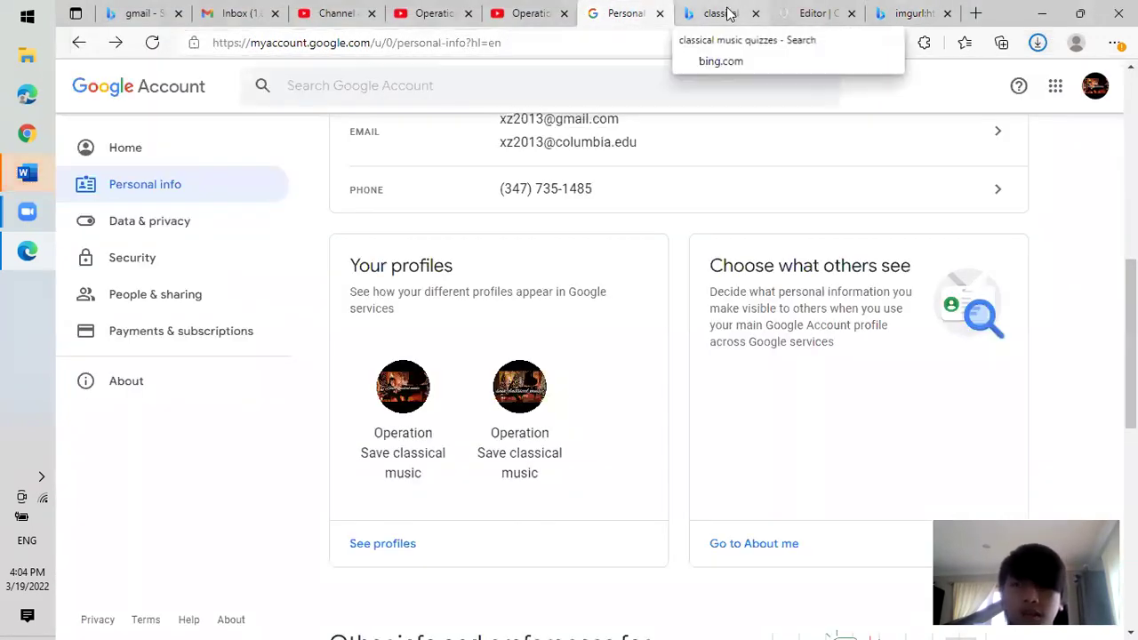
Back in the quiz editor, start uploading an image for the Holst answer.
left_click(724, 13)
left_click(803, 14)
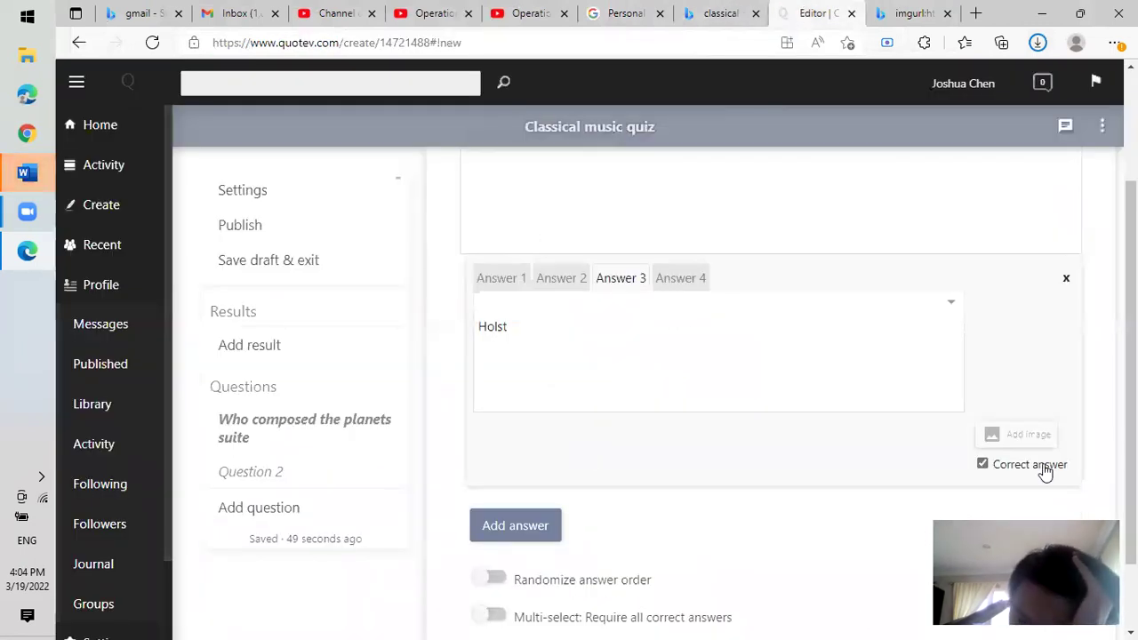
left_click(1020, 440)
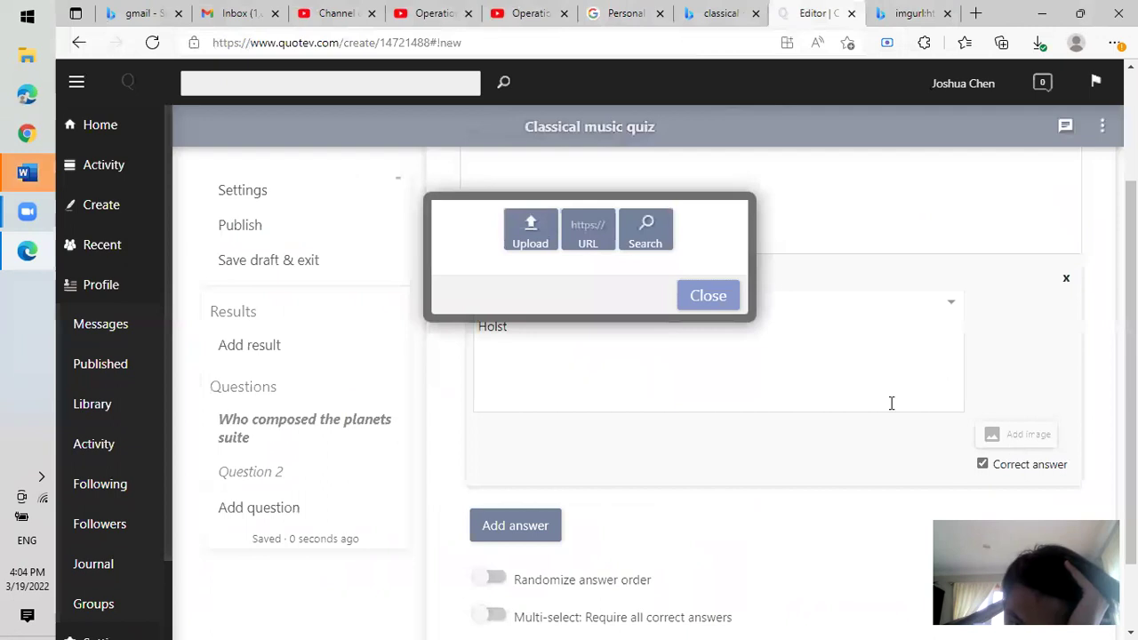
left_click(538, 237)
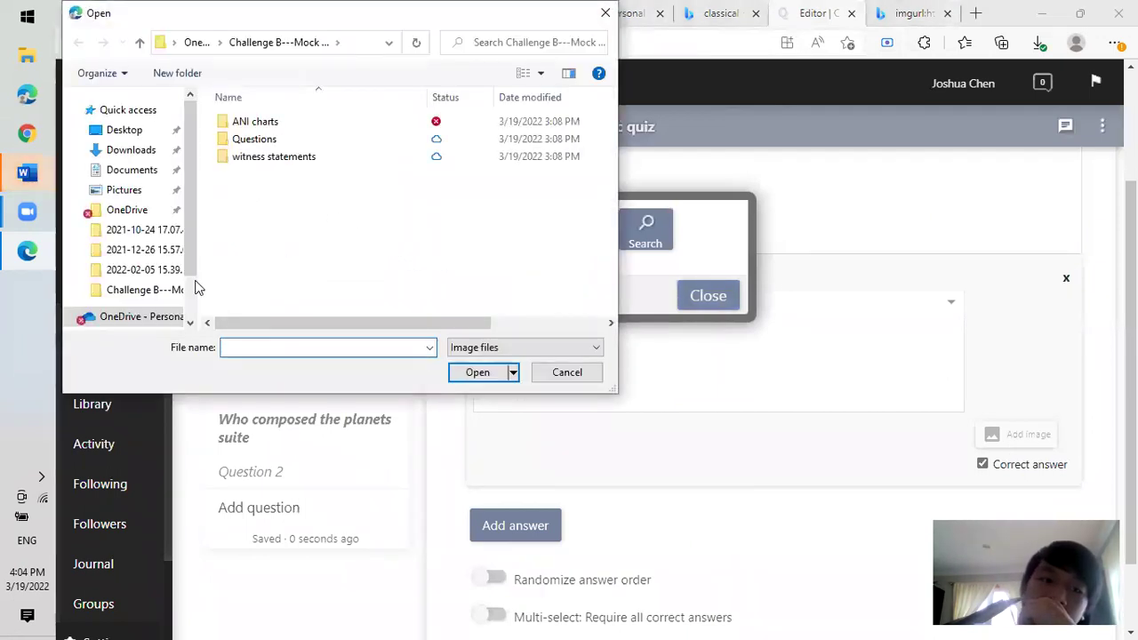
Browse This PC in the Open dialog and look inside the Desktop folder.
scroll(196, 192, "down", 2)
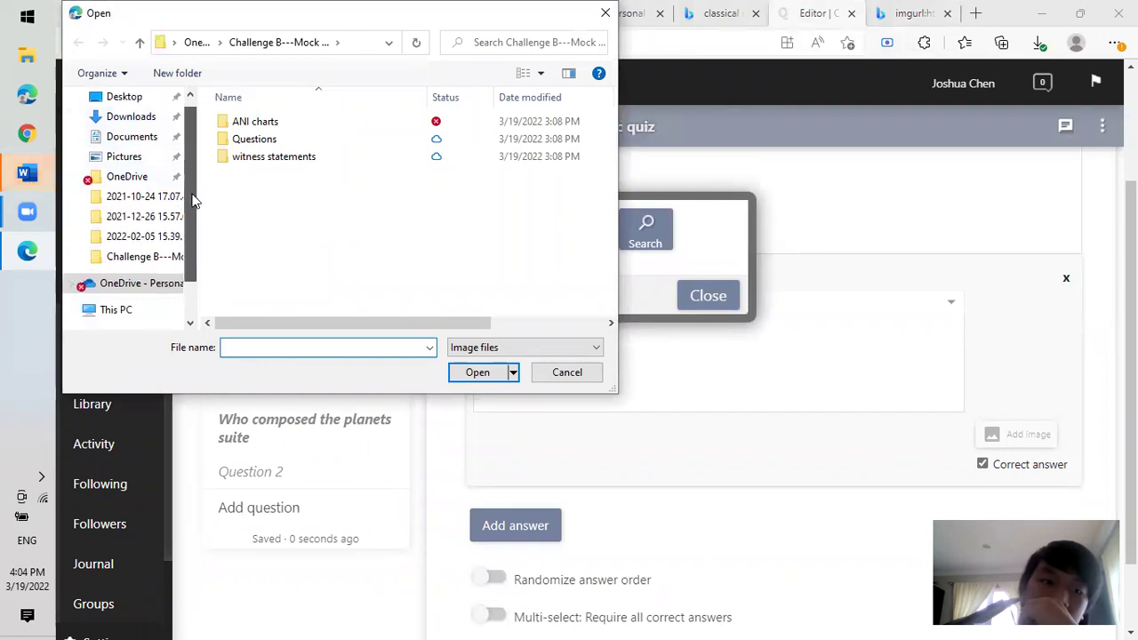
left_click(134, 268)
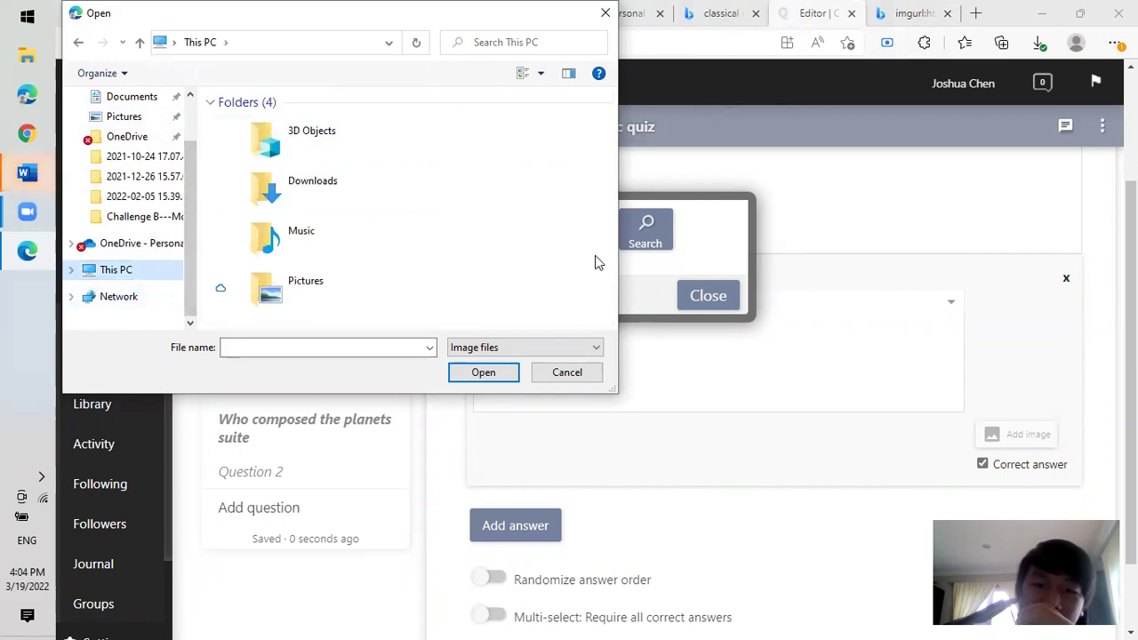
left_click_drag(608, 149, 595, 295)
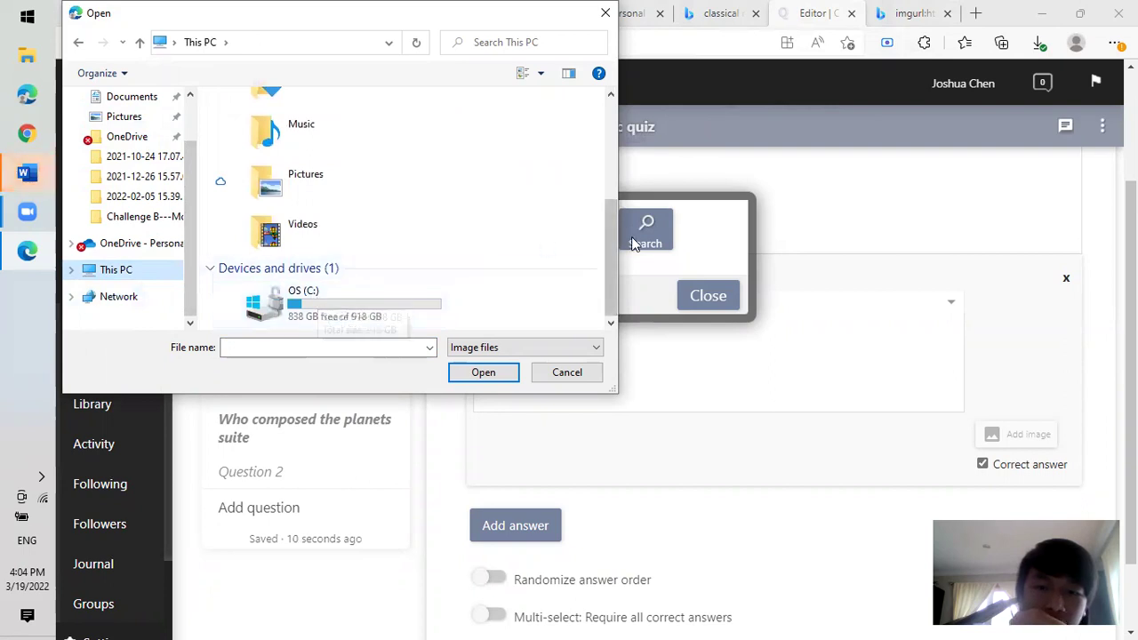
left_click_drag(617, 239, 599, 163)
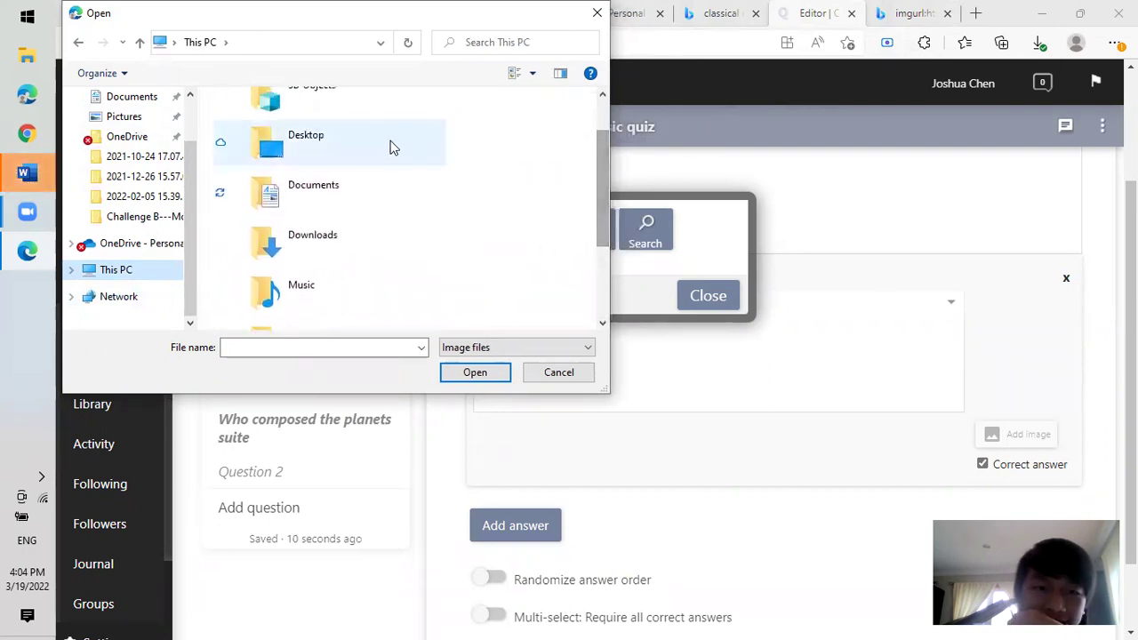
left_click(329, 147)
double_click(330, 145)
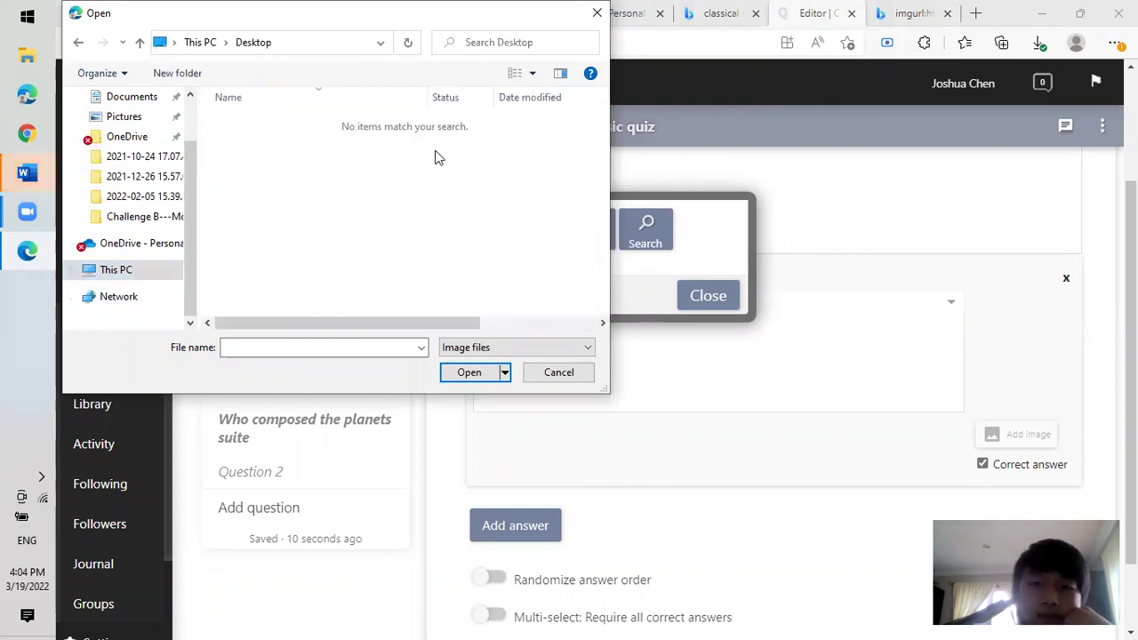
left_click(343, 346)
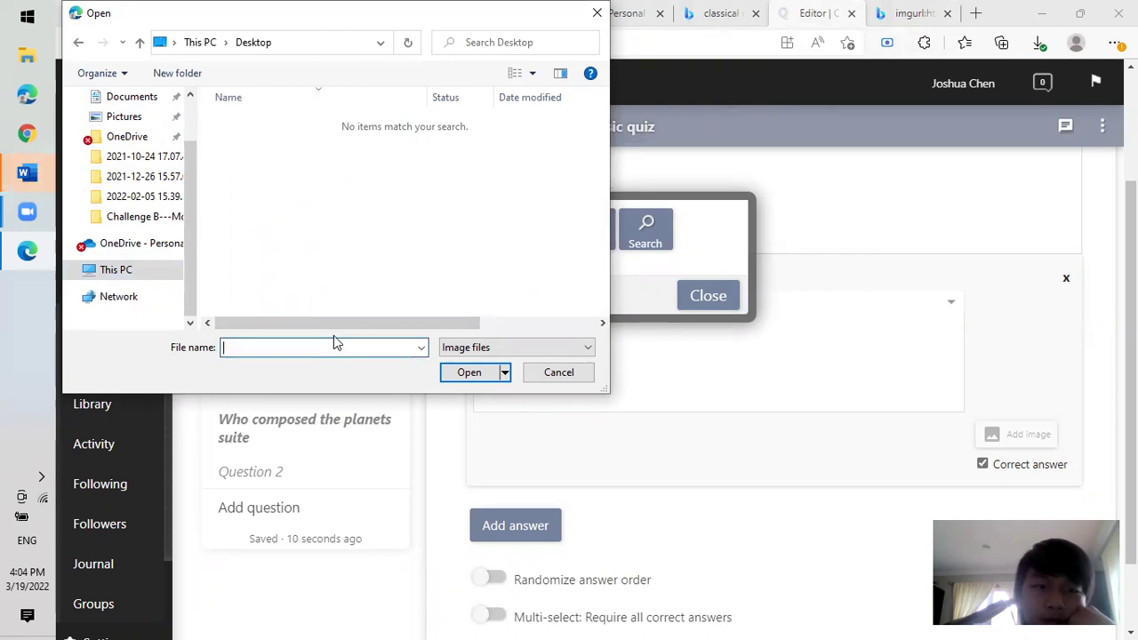
Check 3D Objects, then open Pictures and its Saved Pictures subfolder before returning to Pictures.
left_click(150, 269)
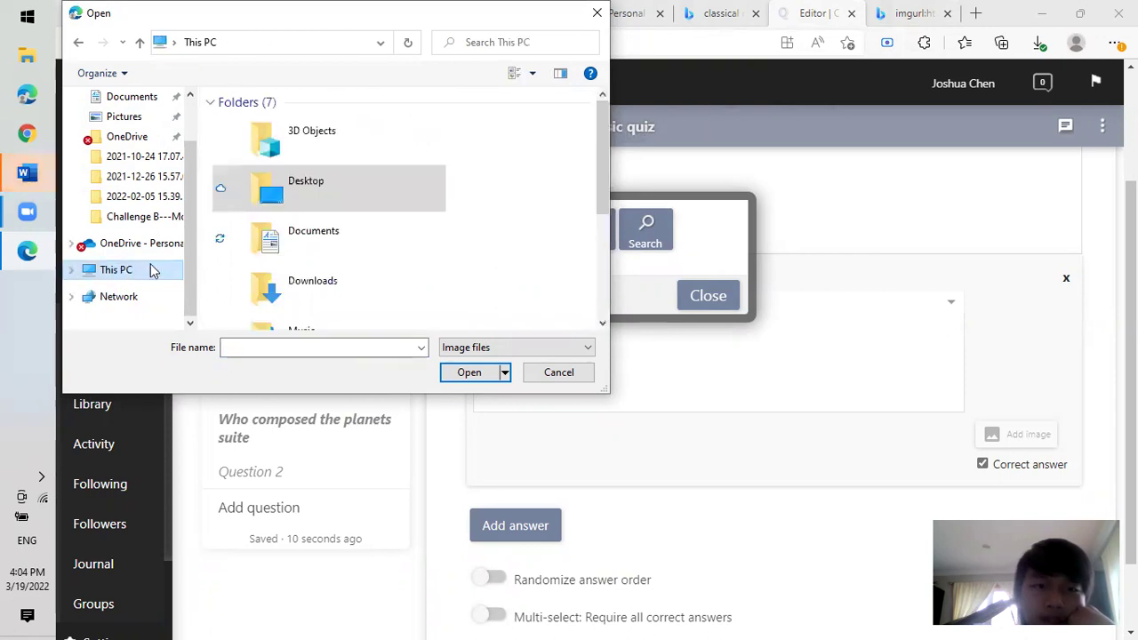
double_click(344, 138)
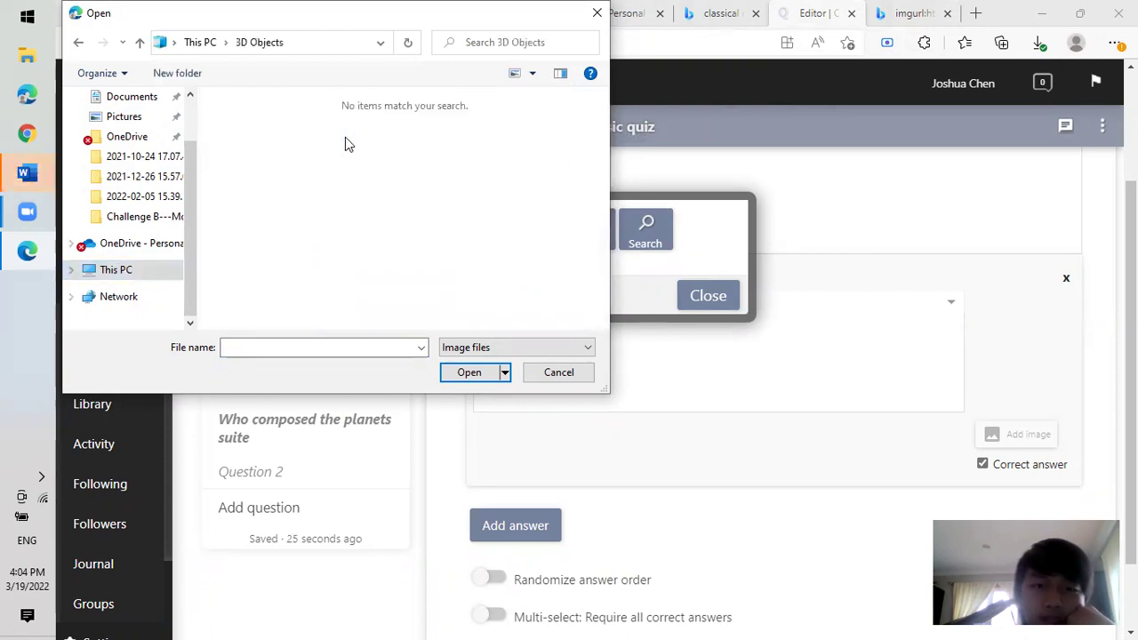
left_click(80, 41)
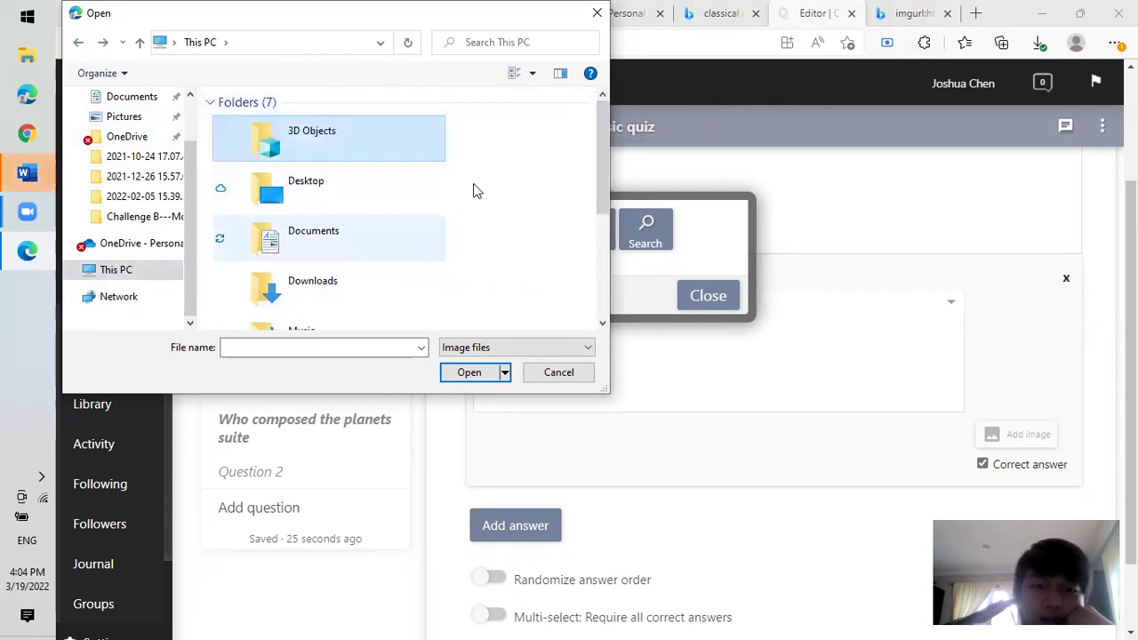
left_click_drag(604, 160, 602, 224)
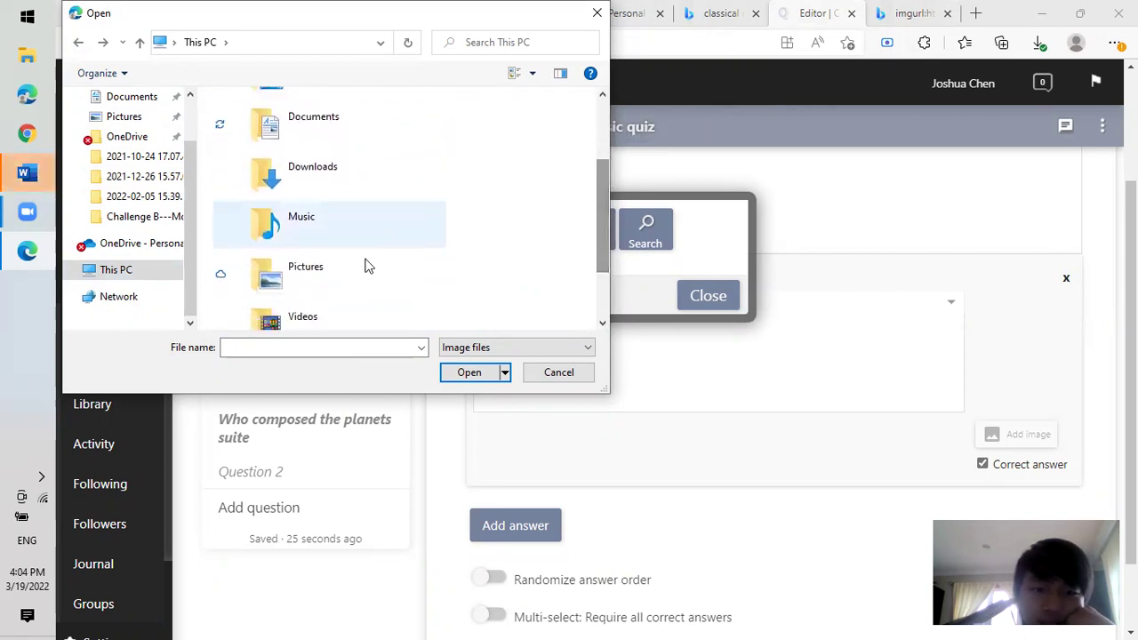
double_click(326, 271)
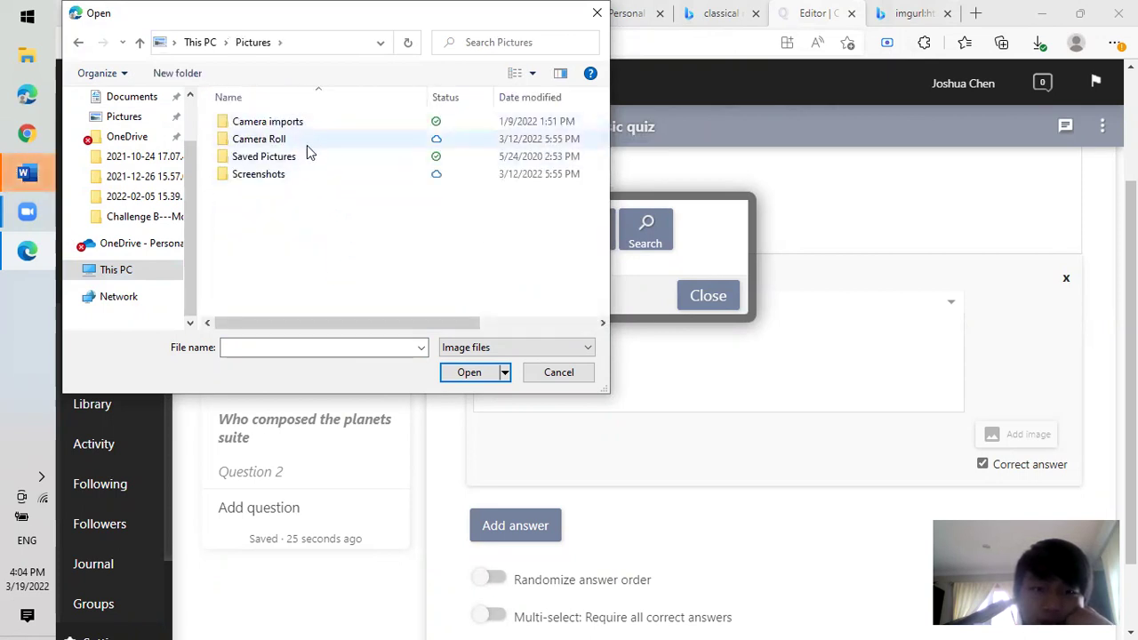
left_click(273, 157)
double_click(273, 158)
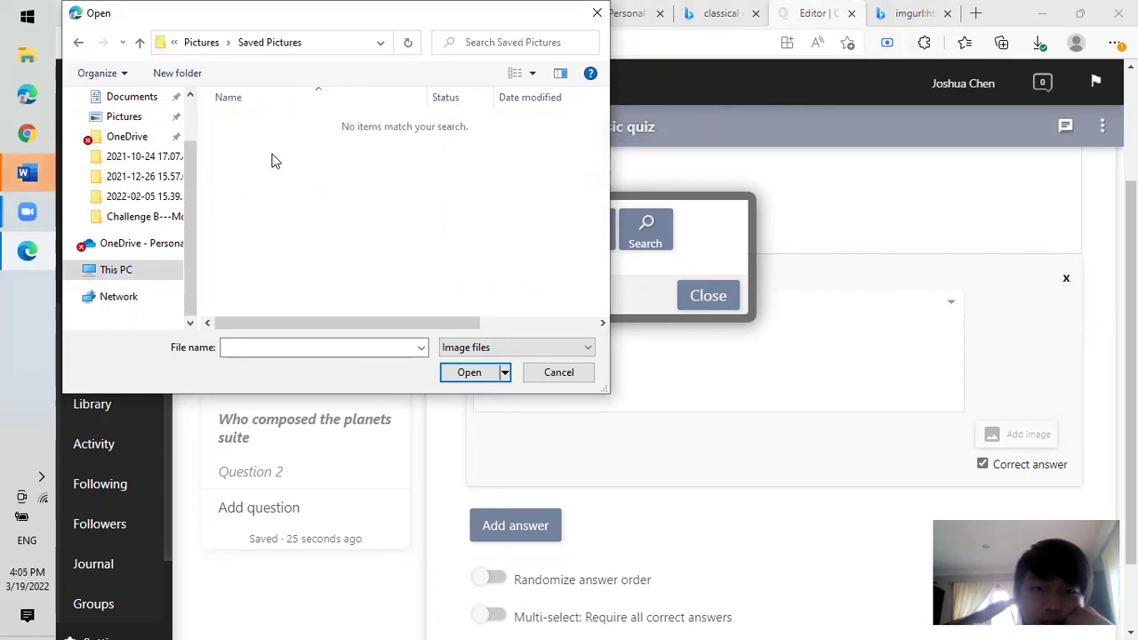
left_click(78, 43)
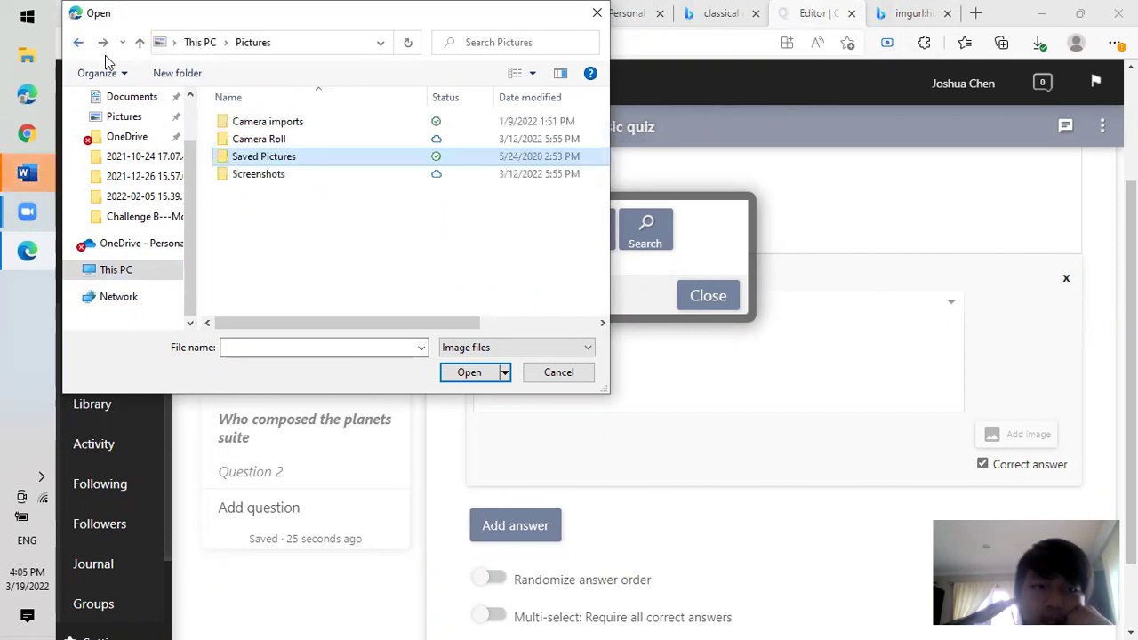
Show all file types in the Open dialog and look through Saved Pictures.
left_click(504, 348)
left_click(458, 376)
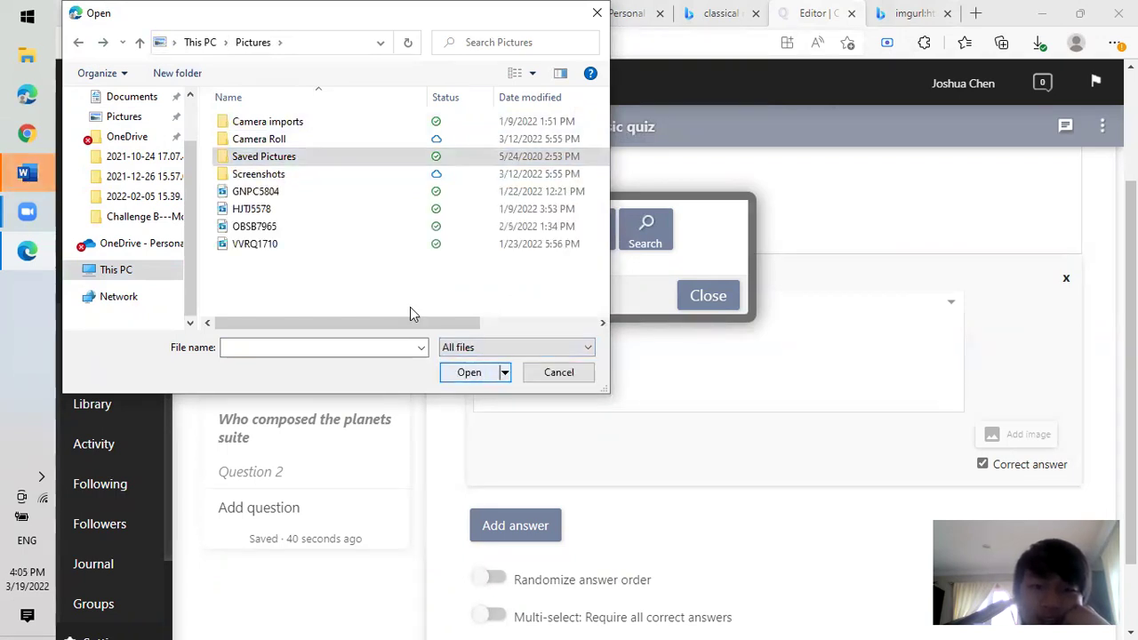
left_click(273, 248)
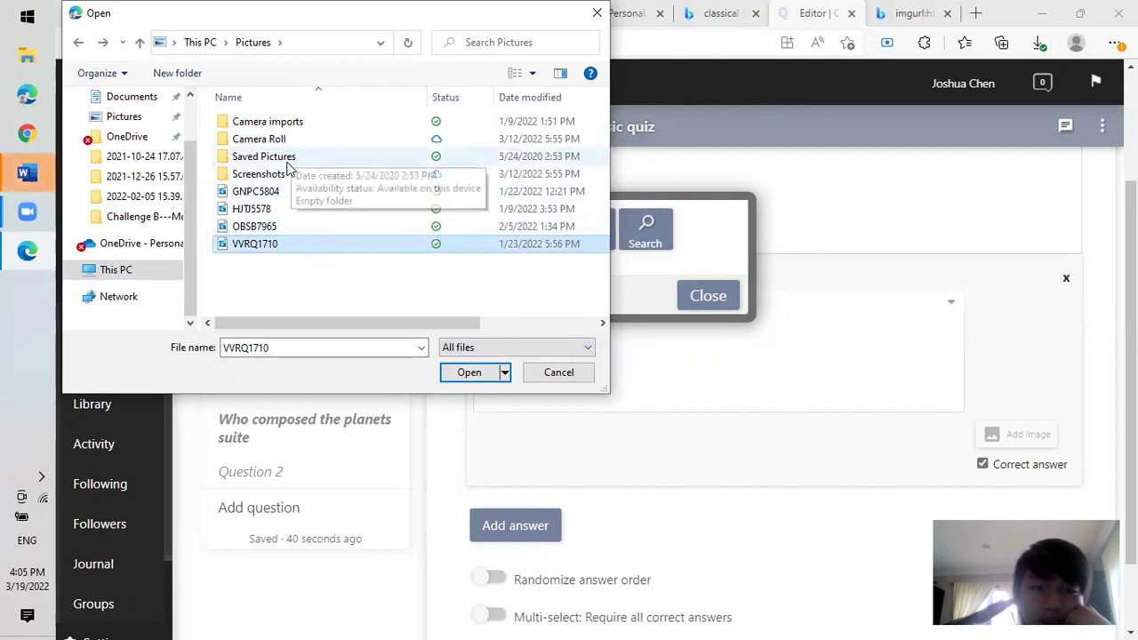
left_click(283, 164)
double_click(298, 160)
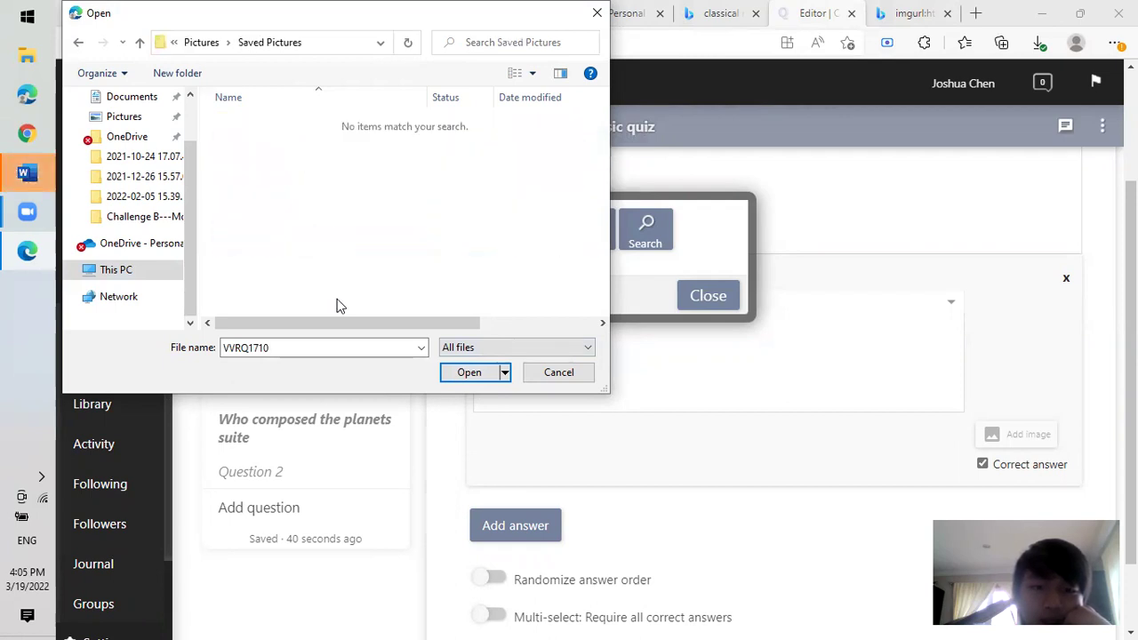
left_click(80, 46)
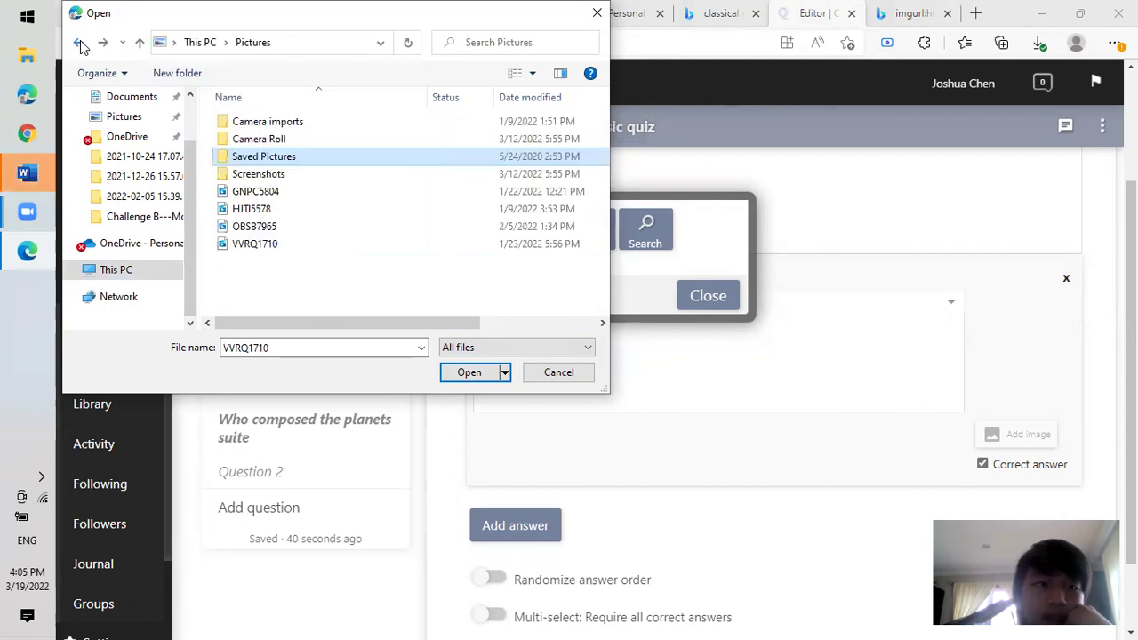
Check the Screenshots, Camera Roll and Camera imports folders for the image.
double_click(245, 174)
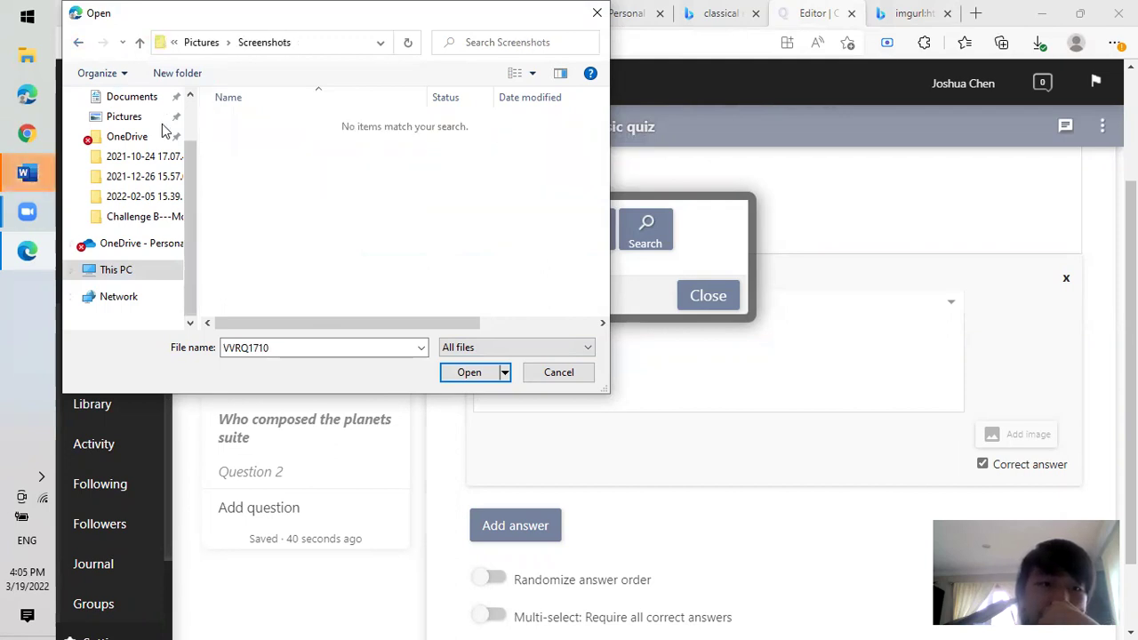
left_click(78, 42)
left_click(289, 140)
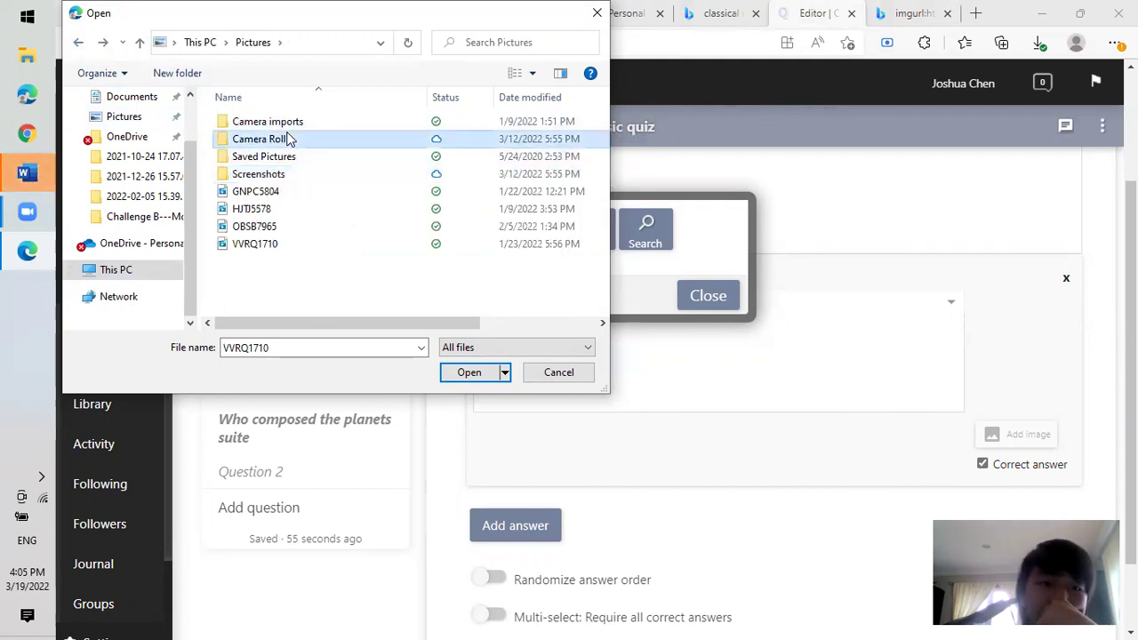
double_click(289, 140)
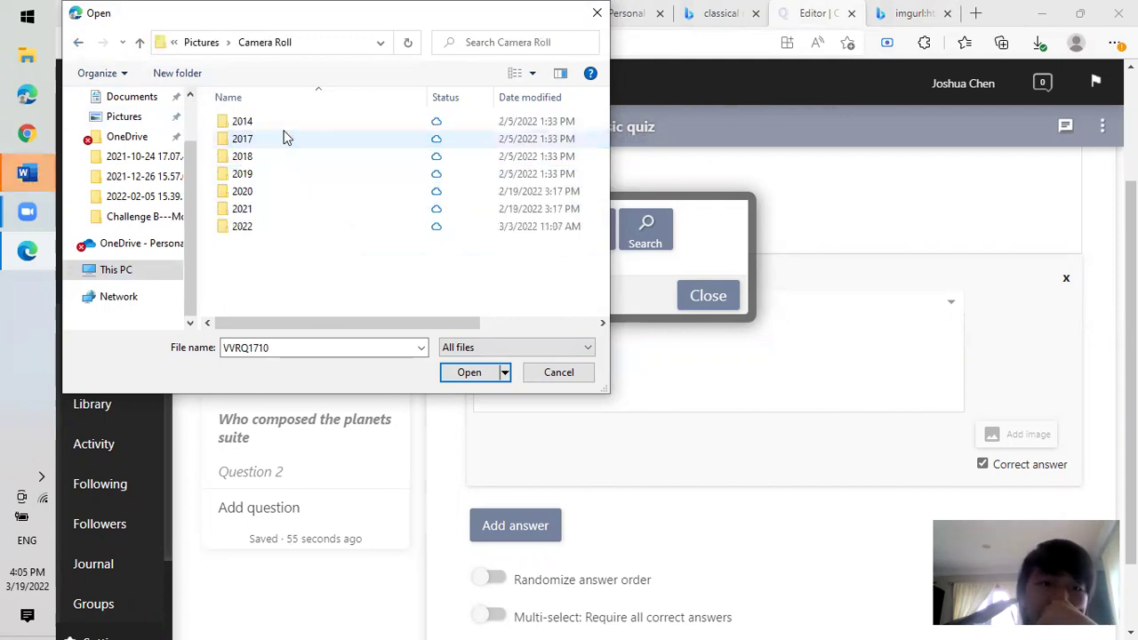
left_click(80, 44)
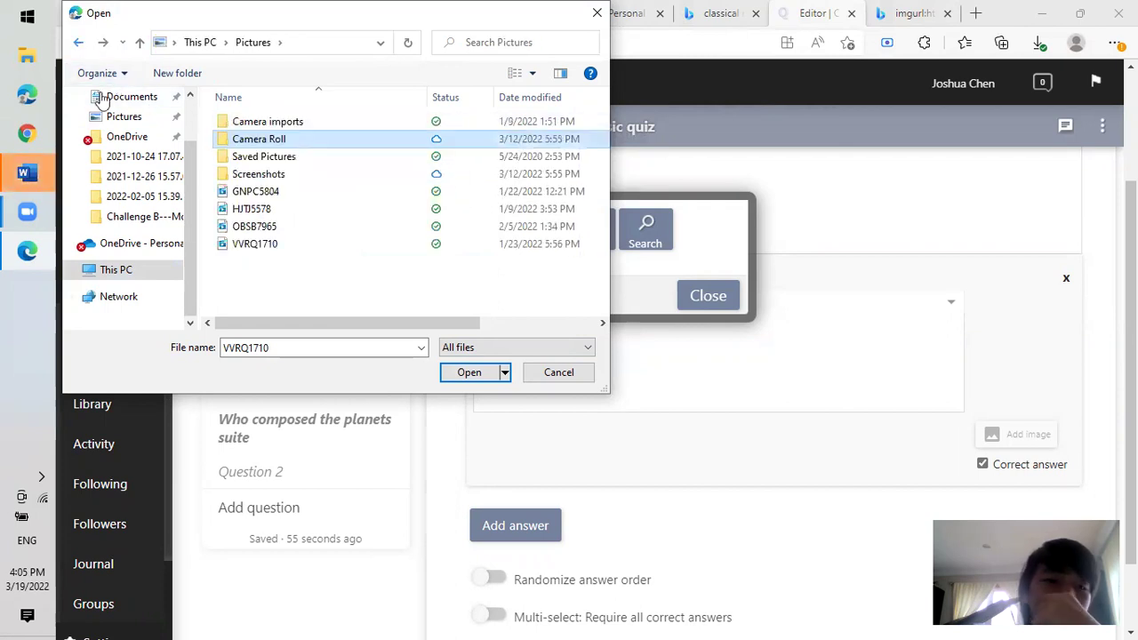
left_click(321, 122)
double_click(322, 122)
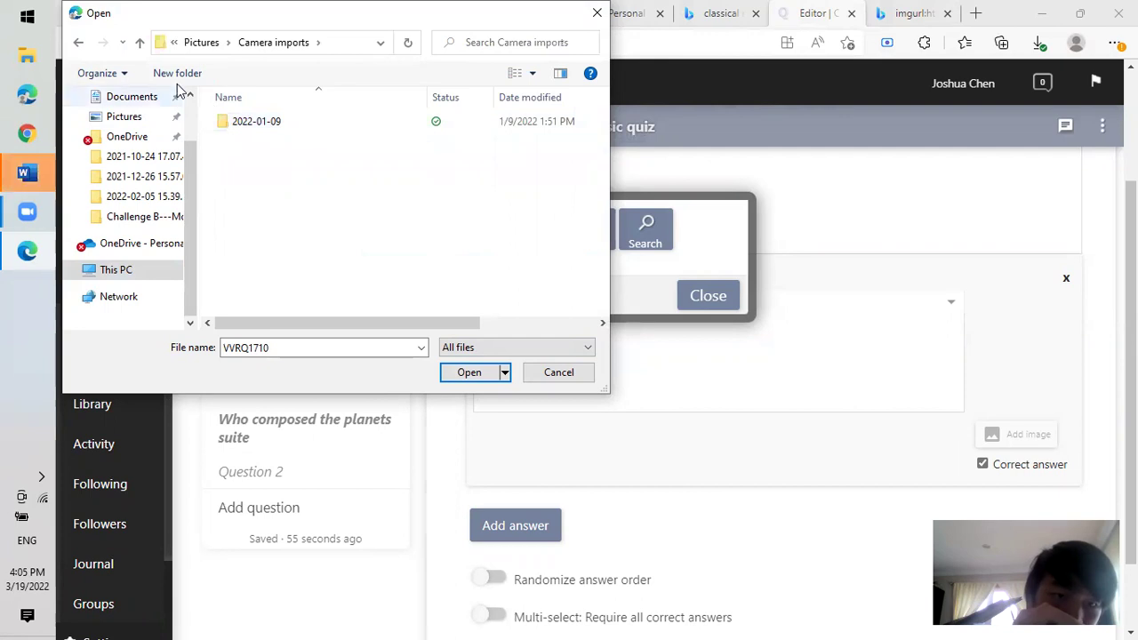
left_click(79, 45)
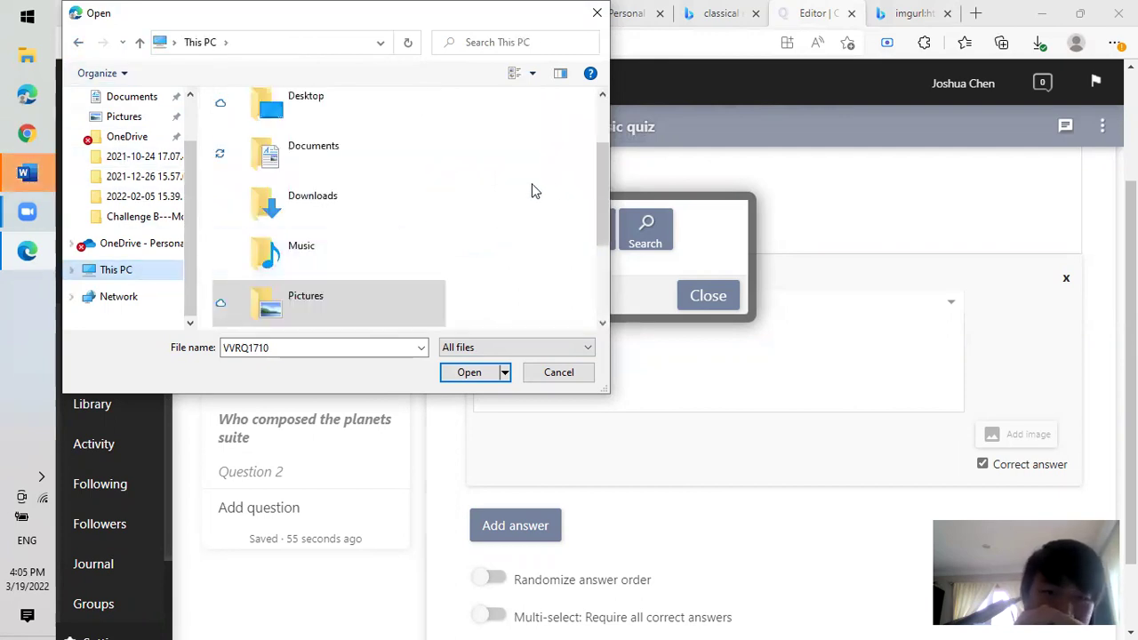
Look in Documents, then close the Open dialog and the image popup without uploading.
scroll(591, 191, "down", 3)
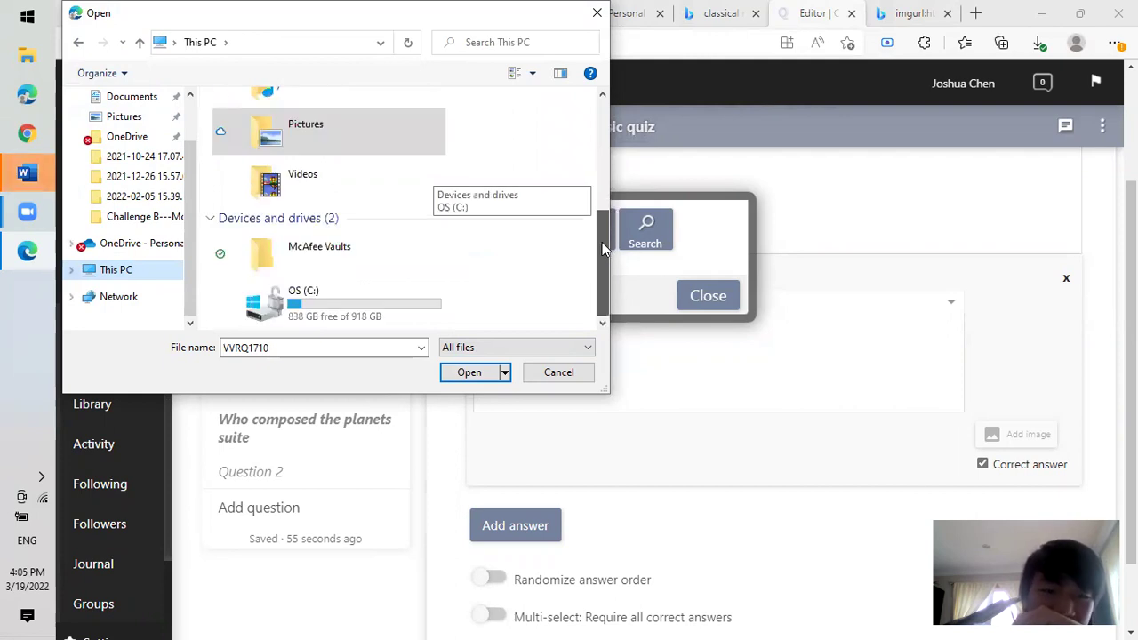
left_click_drag(604, 223, 609, 133)
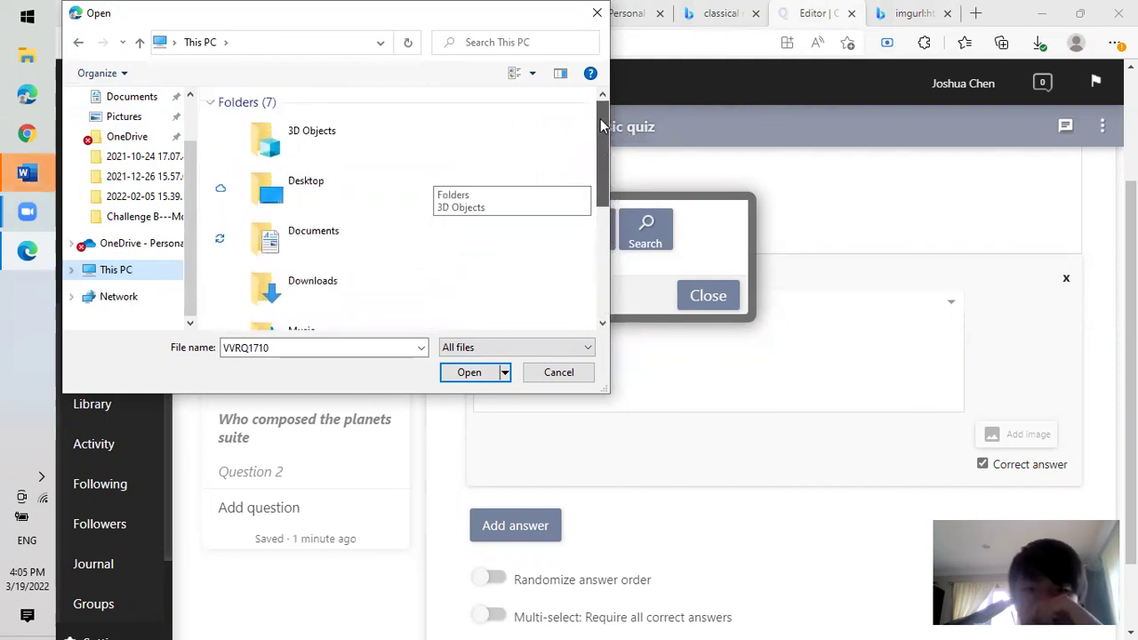
double_click(329, 243)
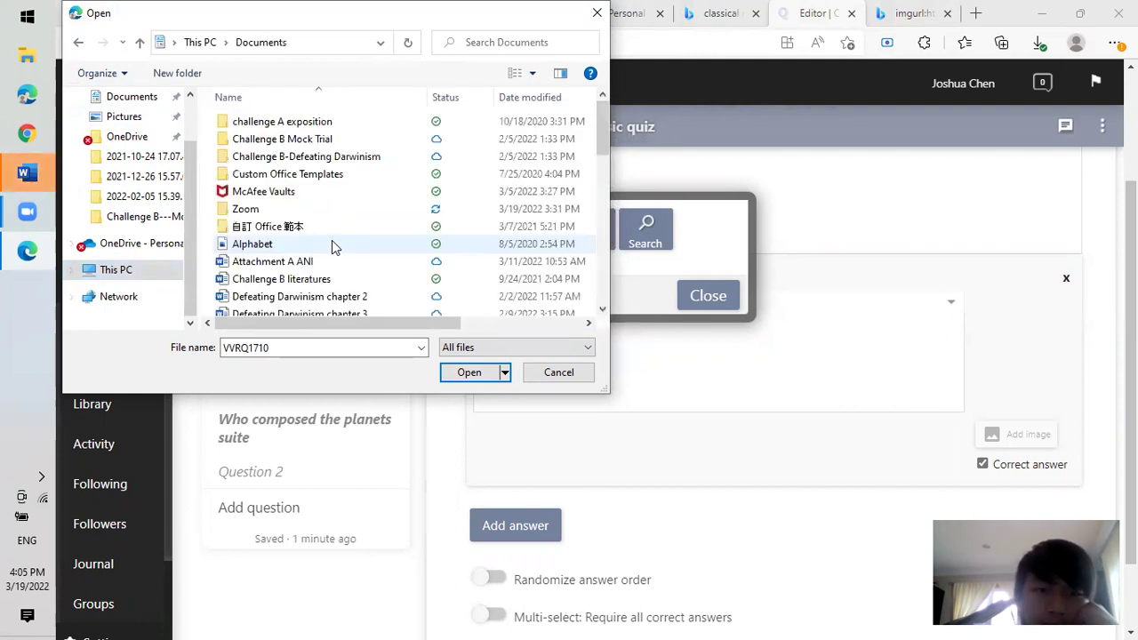
left_click_drag(612, 125, 646, 124)
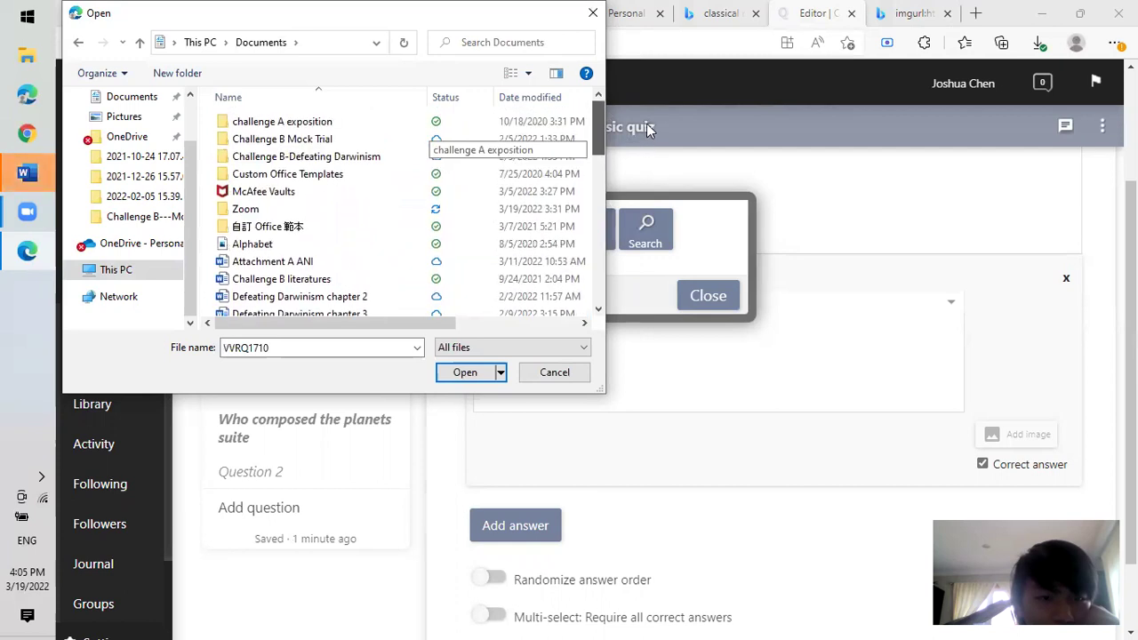
left_click(593, 12)
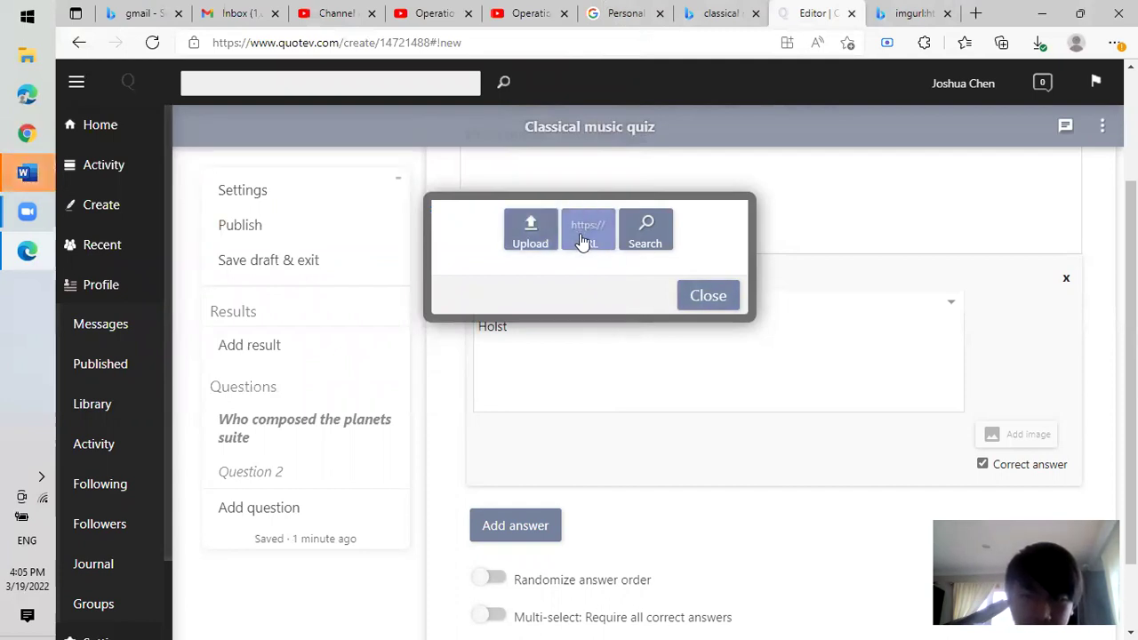
left_click(727, 300)
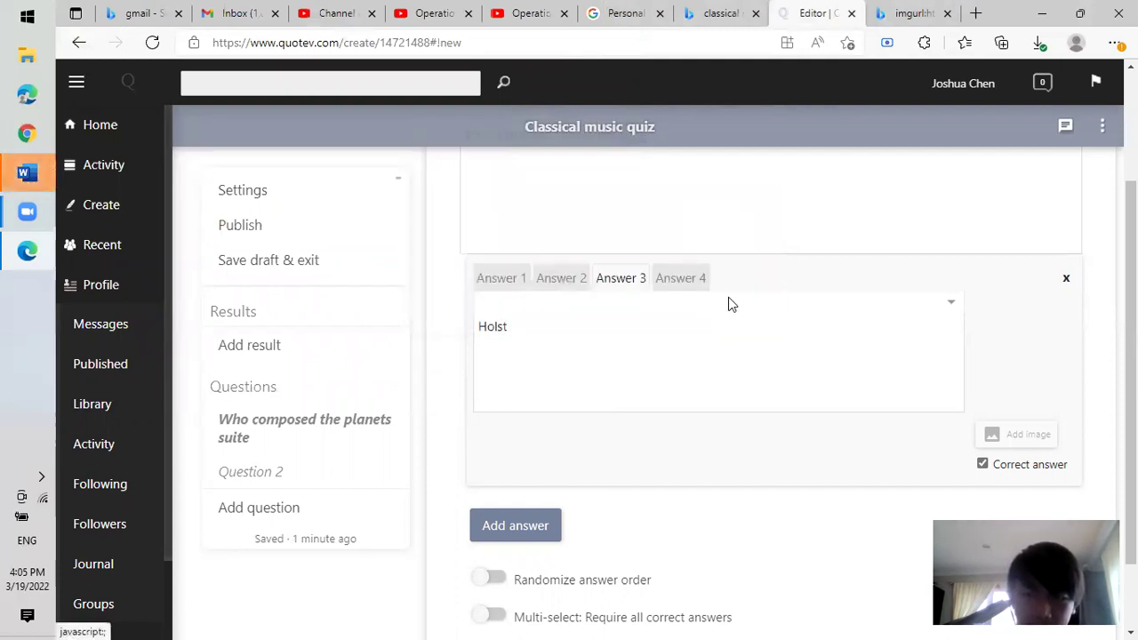
Add two extra answer slots, Answer 5 and Answer 6, to the question.
scroll(940, 360, "up", 2)
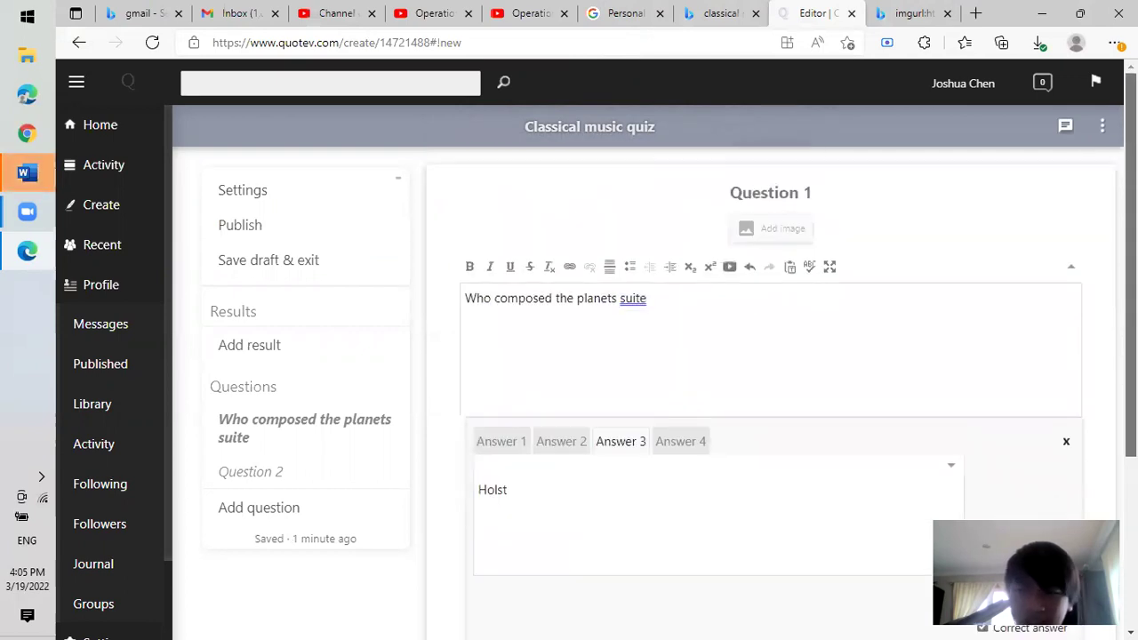
scroll(940, 360, "down", 2)
left_click(513, 502)
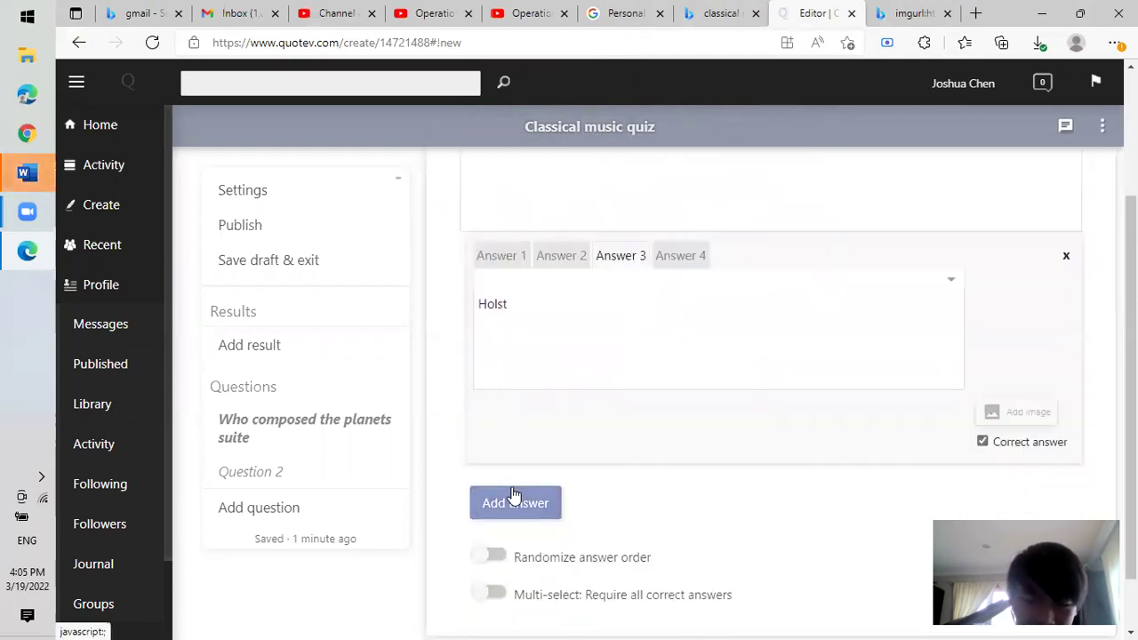
left_click(514, 502)
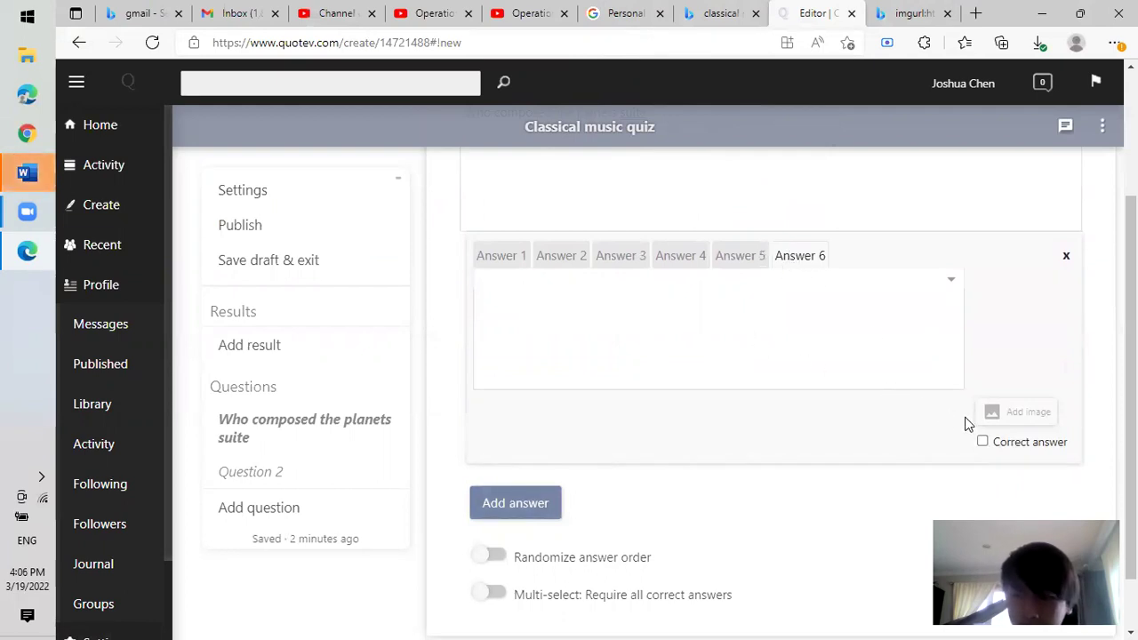
scroll(780, 418, "down", 1)
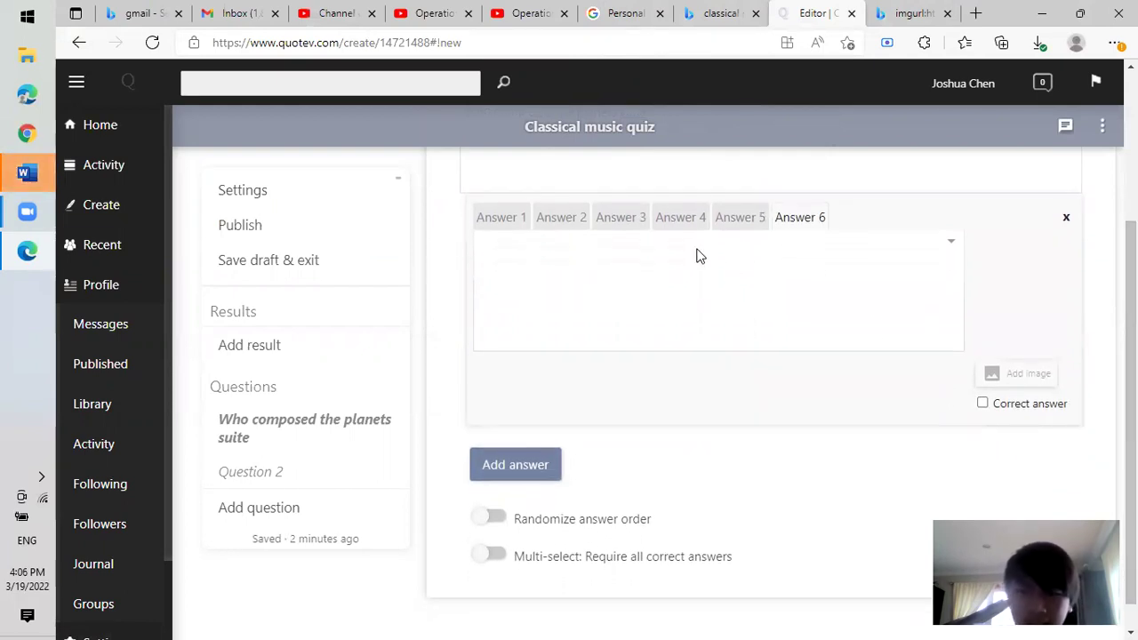
left_click(670, 222)
left_click(731, 221)
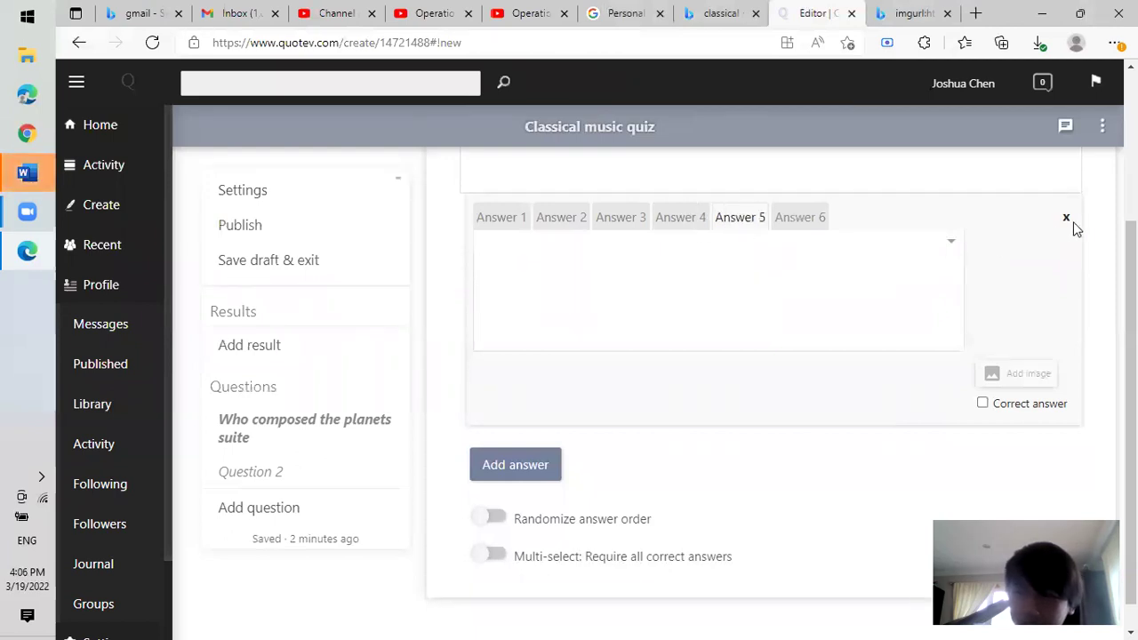
Delete the empty Answers 5 and 6, then review Answers 3, 2 (Mozart) and 1 (Beethoven).
left_click(1067, 222)
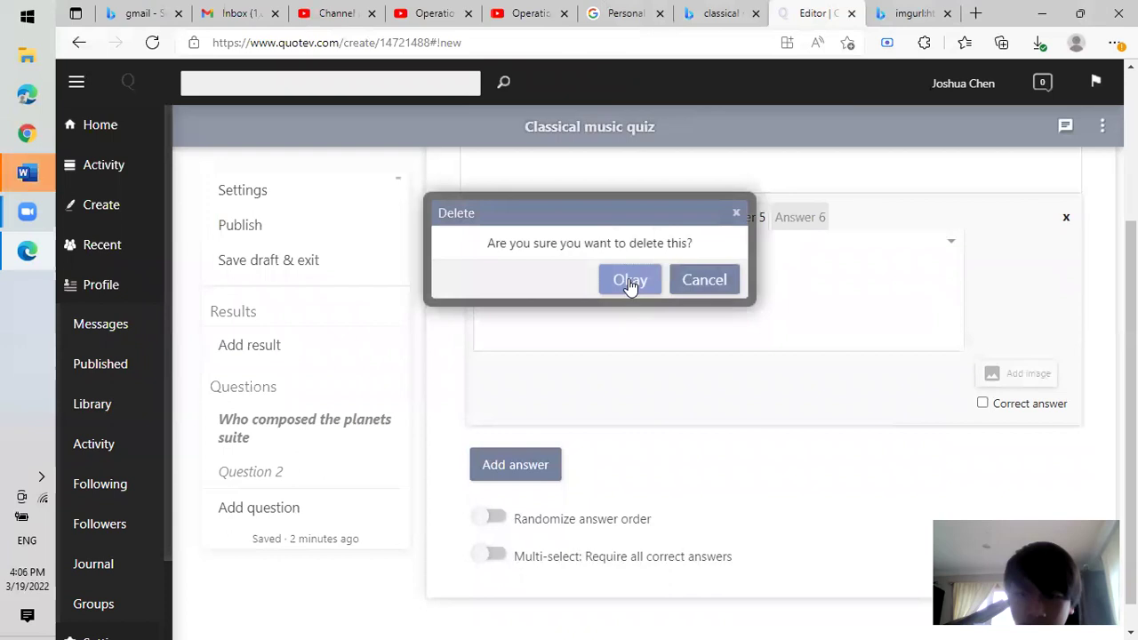
left_click(632, 282)
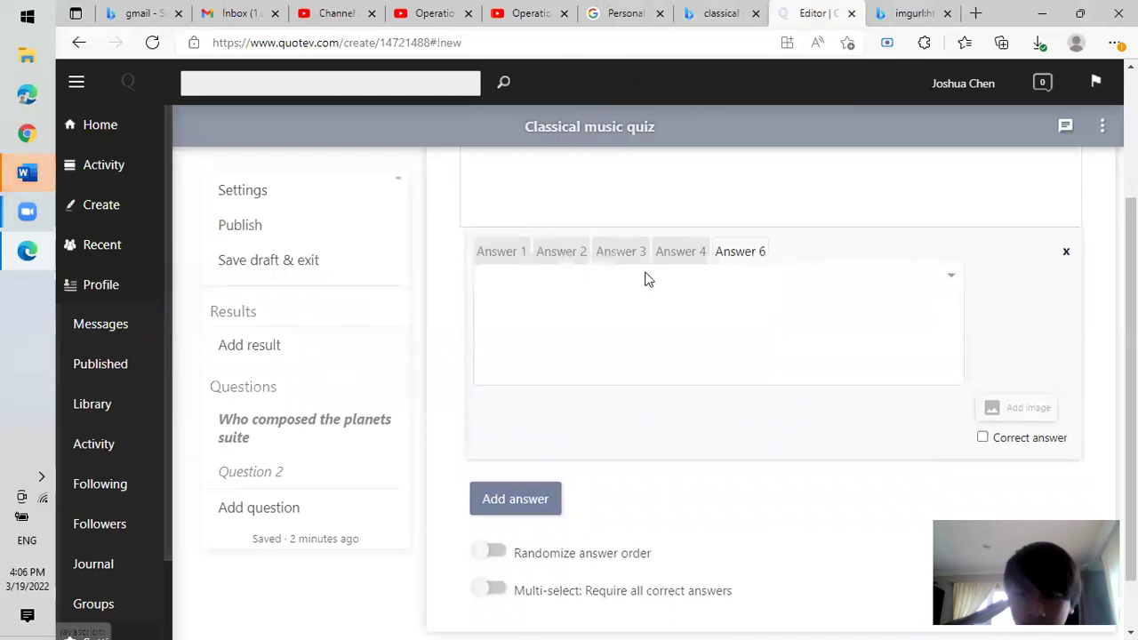
left_click(1067, 254)
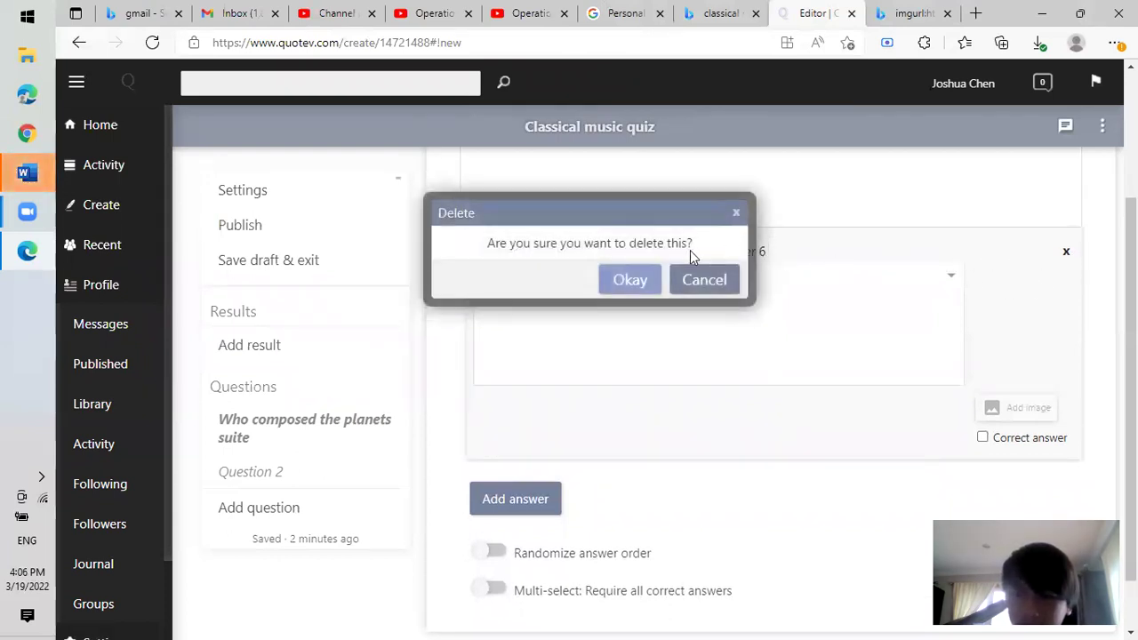
left_click(612, 280)
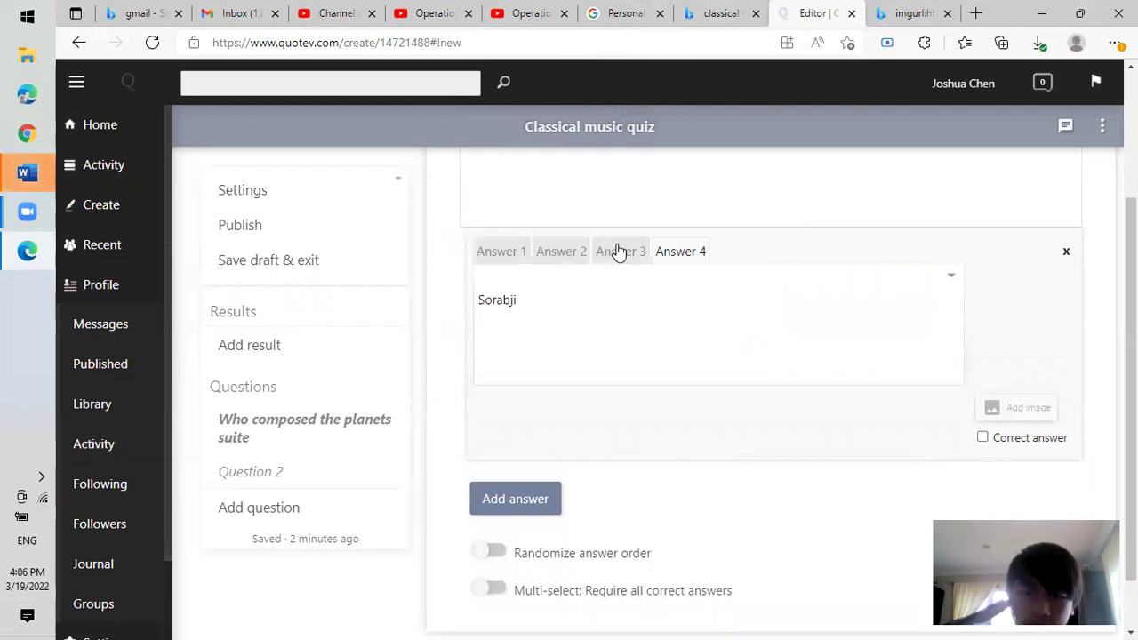
left_click(620, 253)
left_click(551, 253)
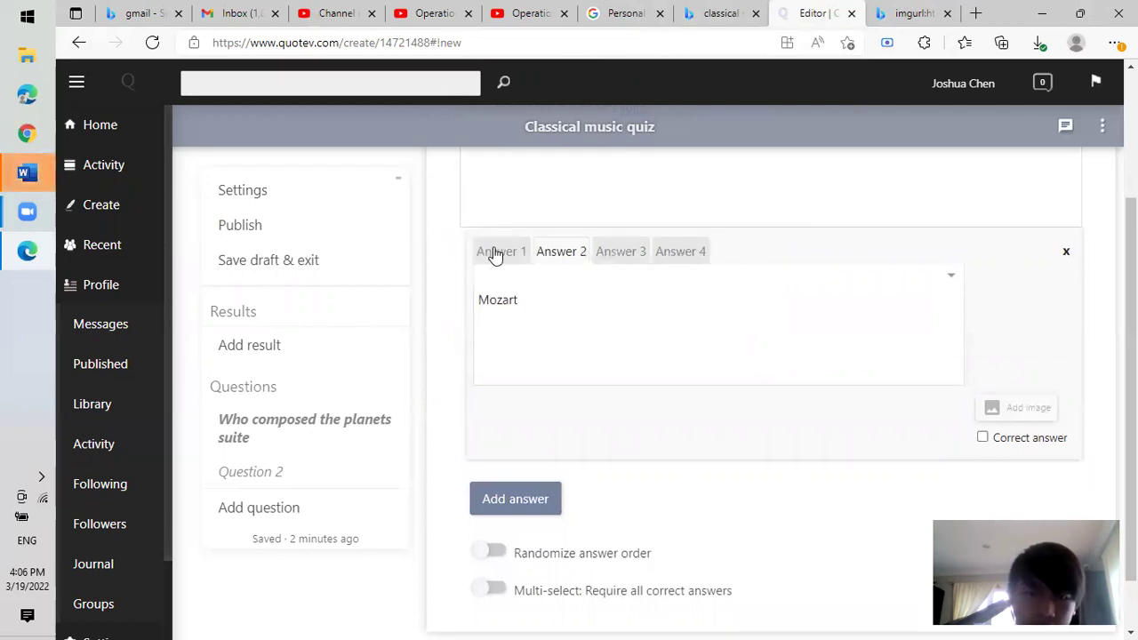
left_click(496, 253)
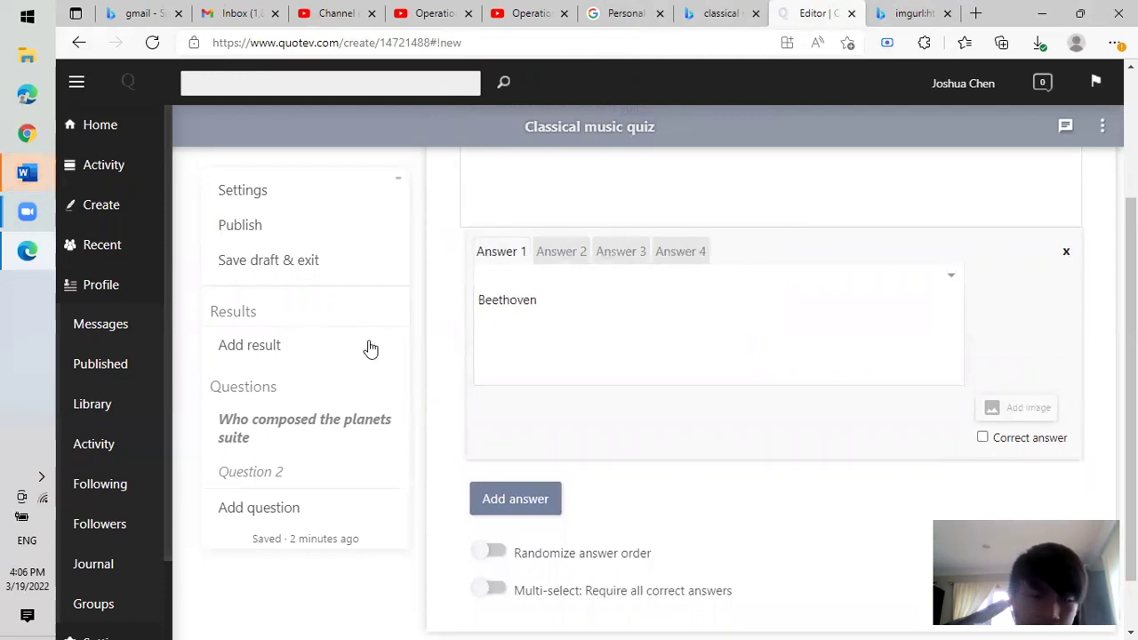
Add Question 3 with the text 'Who wrote the most difficult piece for the piano'.
left_click(281, 514)
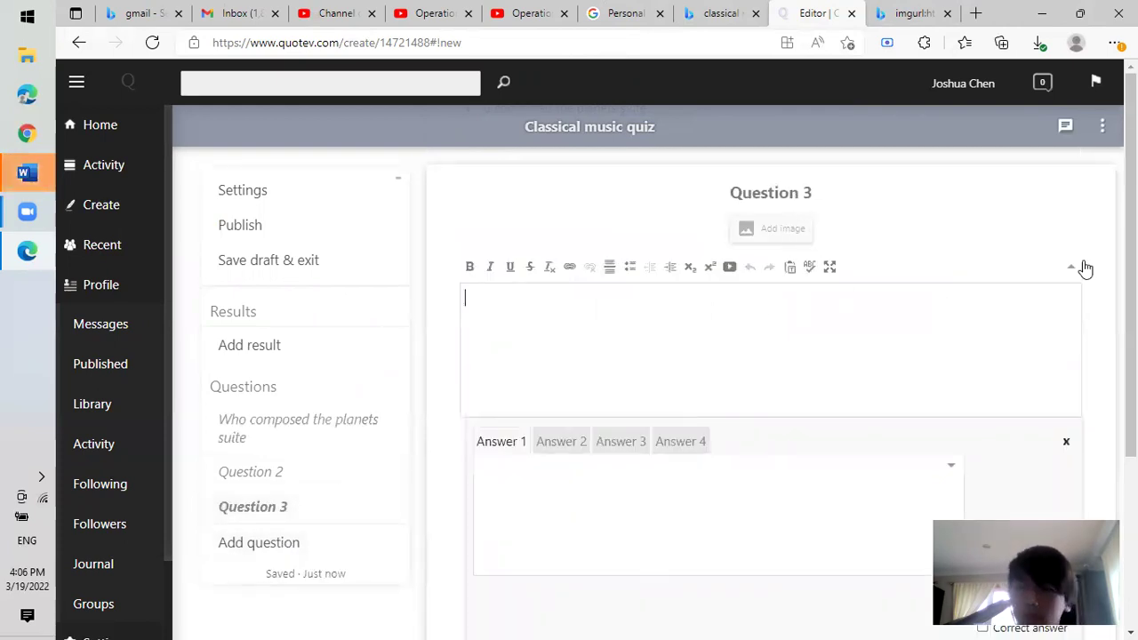
scroll(1082, 266, "down", 2)
scroll(770, 347, "up", 2)
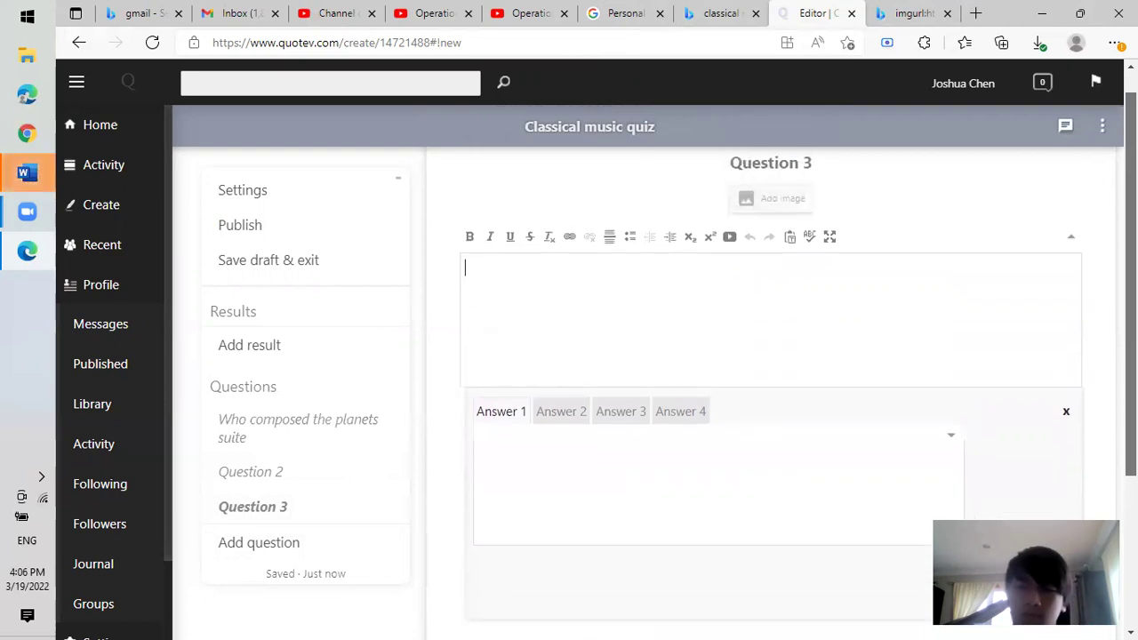
type("Which piece is h")
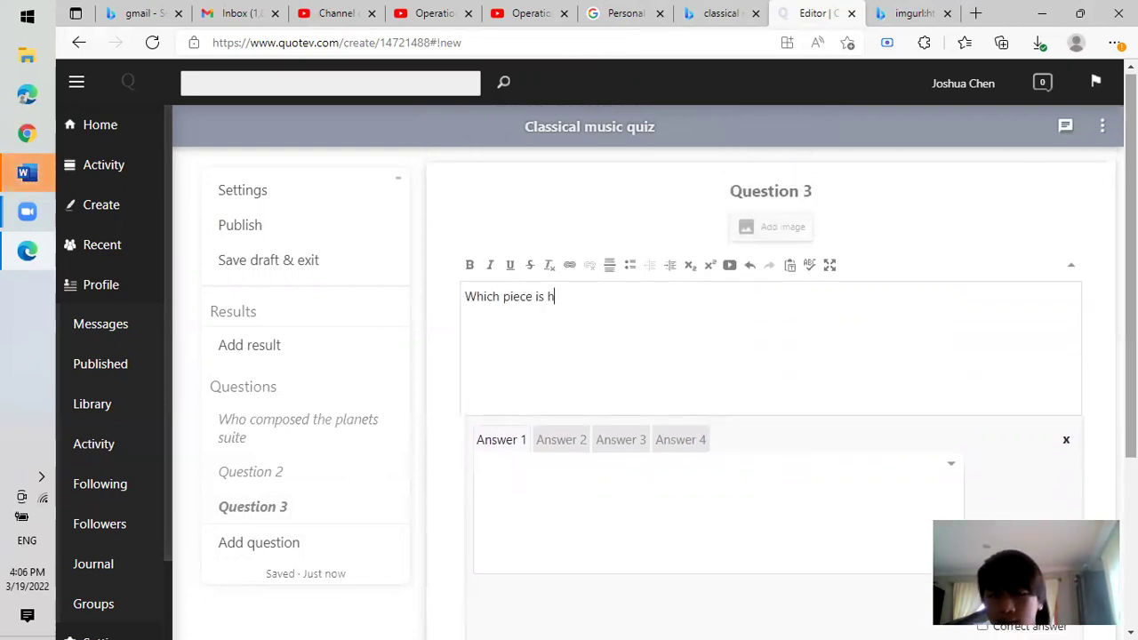
key("BackSpace")
type("the mo")
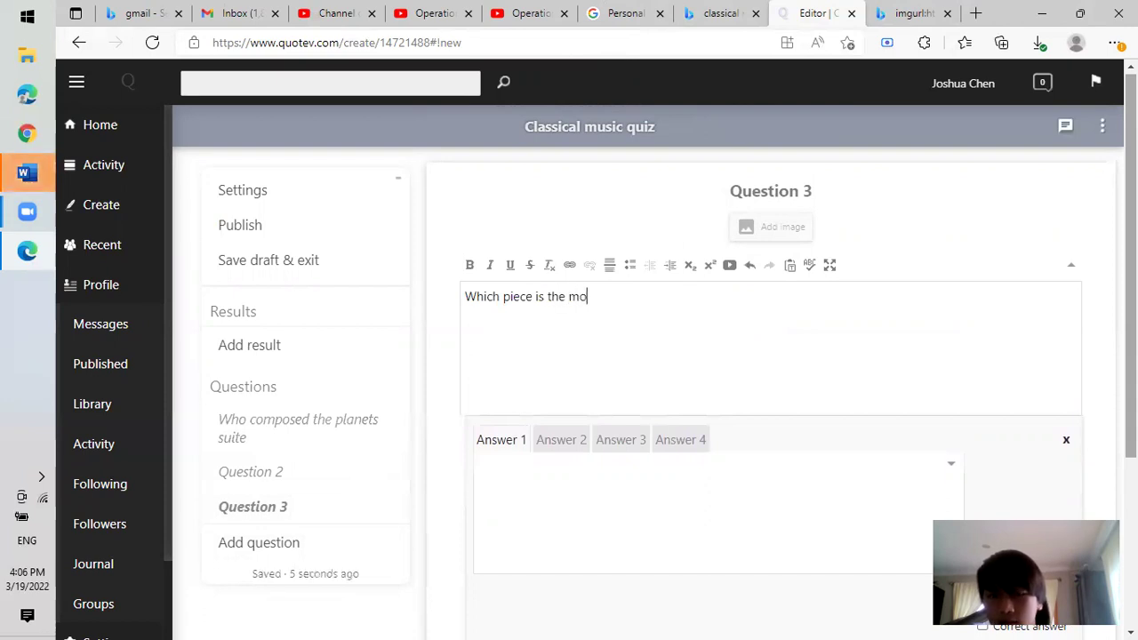
type("st famous")
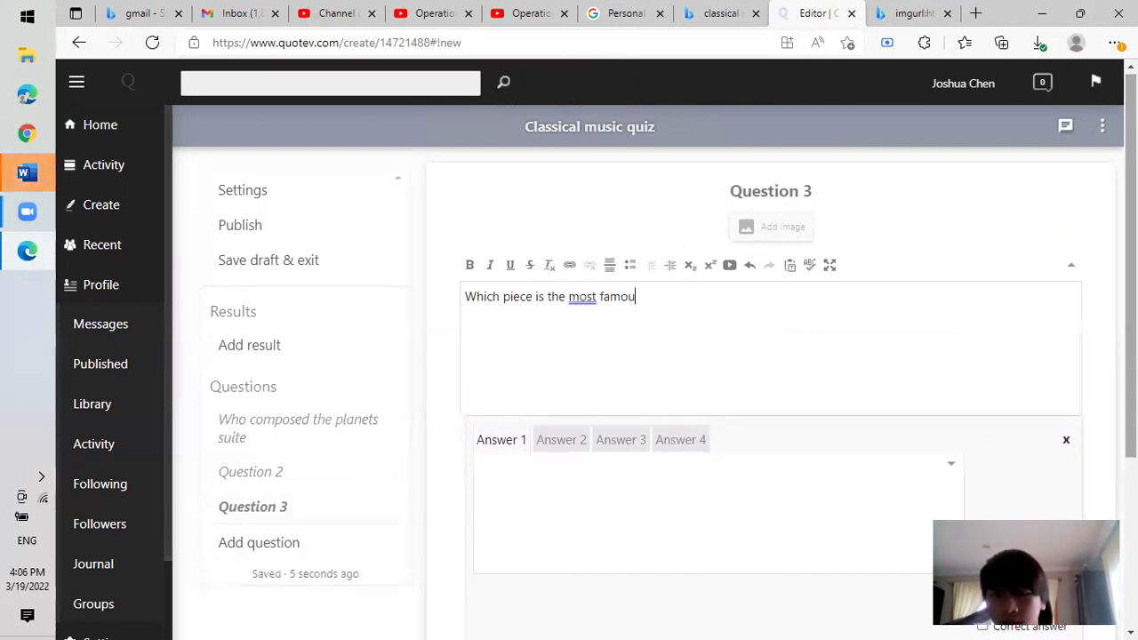
key("BackSpace")
key("BackSpace")
key("BackSpace")
key("BackSpace")
key("BackSpace")
key("BackSpace")
key("BackSpace")
key("BackSpace")
key("BackSpace")
key("BackSpace")
key("BackSpace")
key("BackSpace")
key("BackSpace")
key("BackSpace")
key("BackSpace")
key("BackSpace")
key("BackSpace")
key("BackSpace")
key("BackSpace")
key("BackSpace")
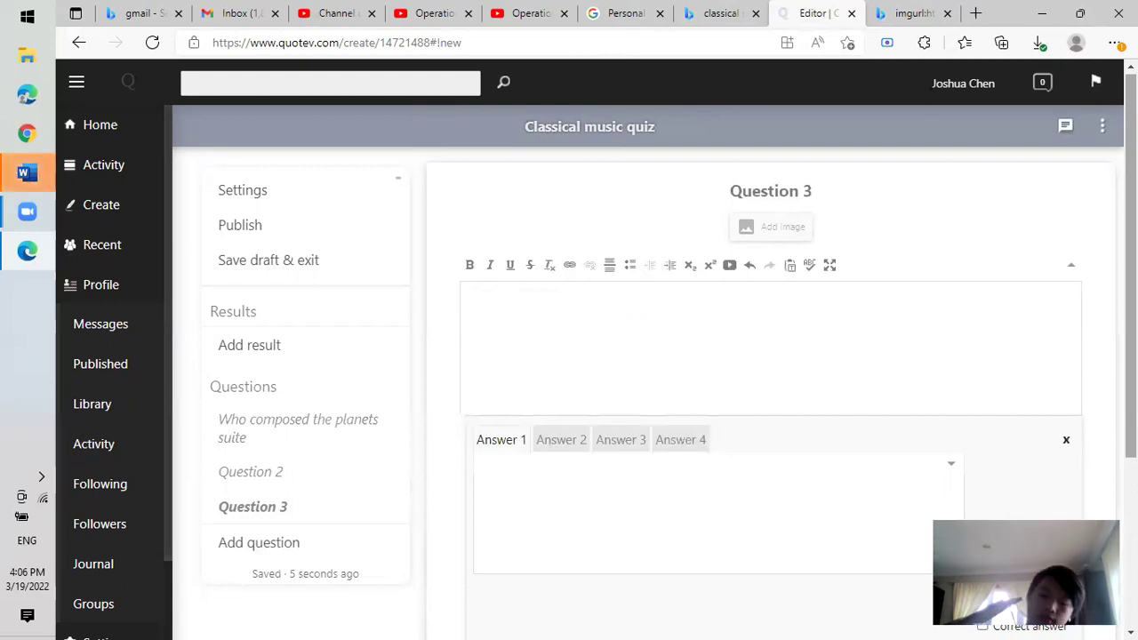
type("o wrot")
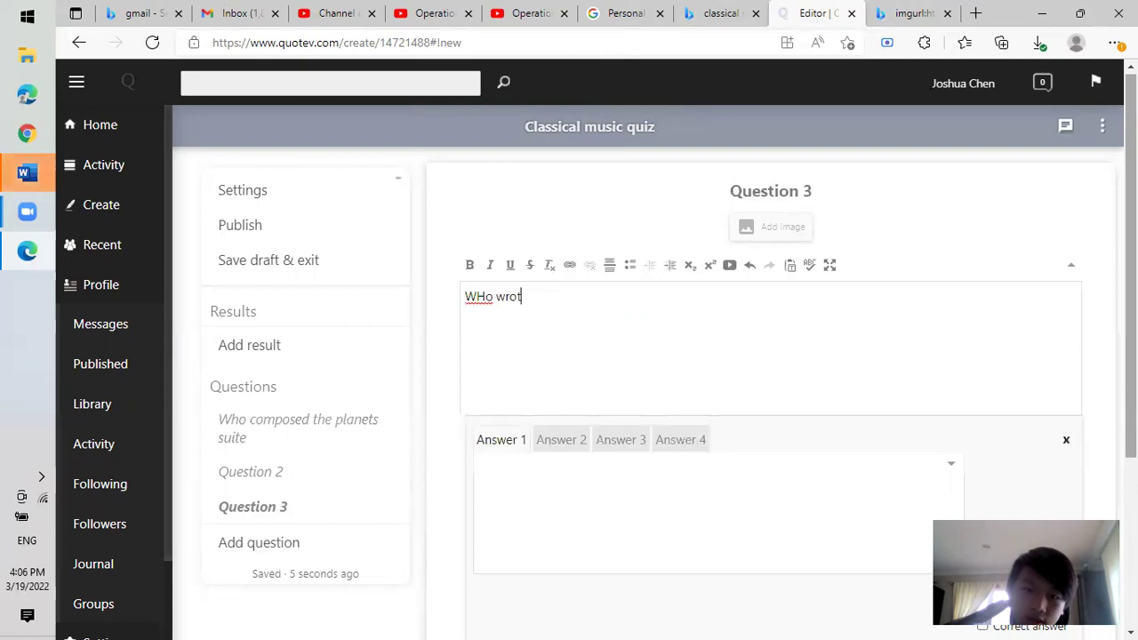
key("BackSpace")
key("BackSpace")
key("BackSpace")
key("BackSpace")
key("BackSpace")
type("ho wrote the most dif")
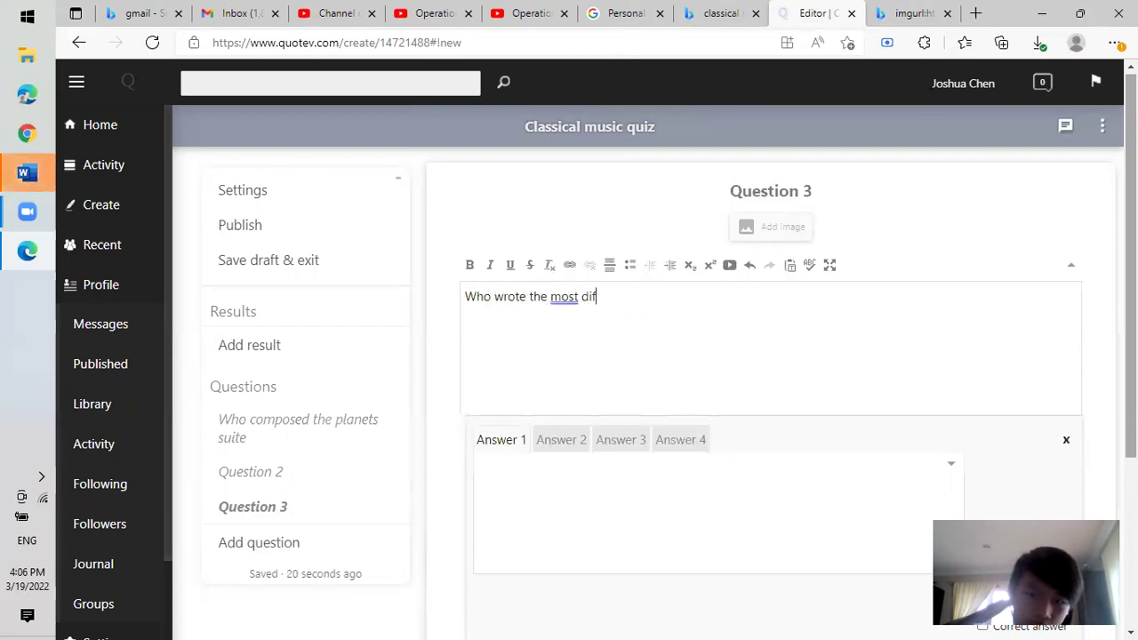
type("ficult piece ")
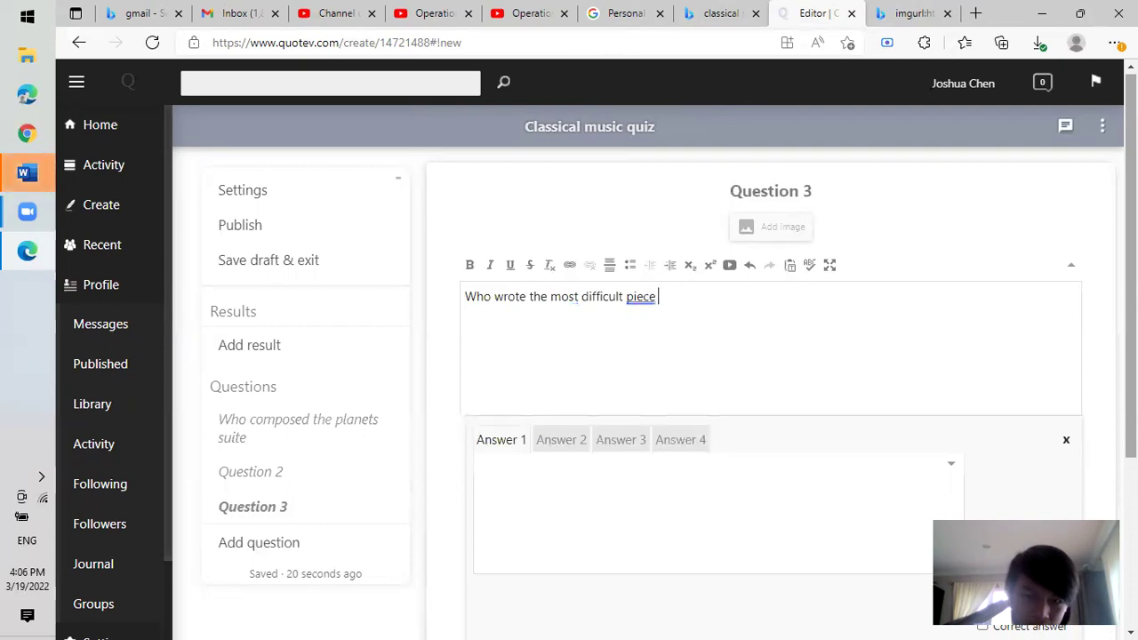
type("for the piano?")
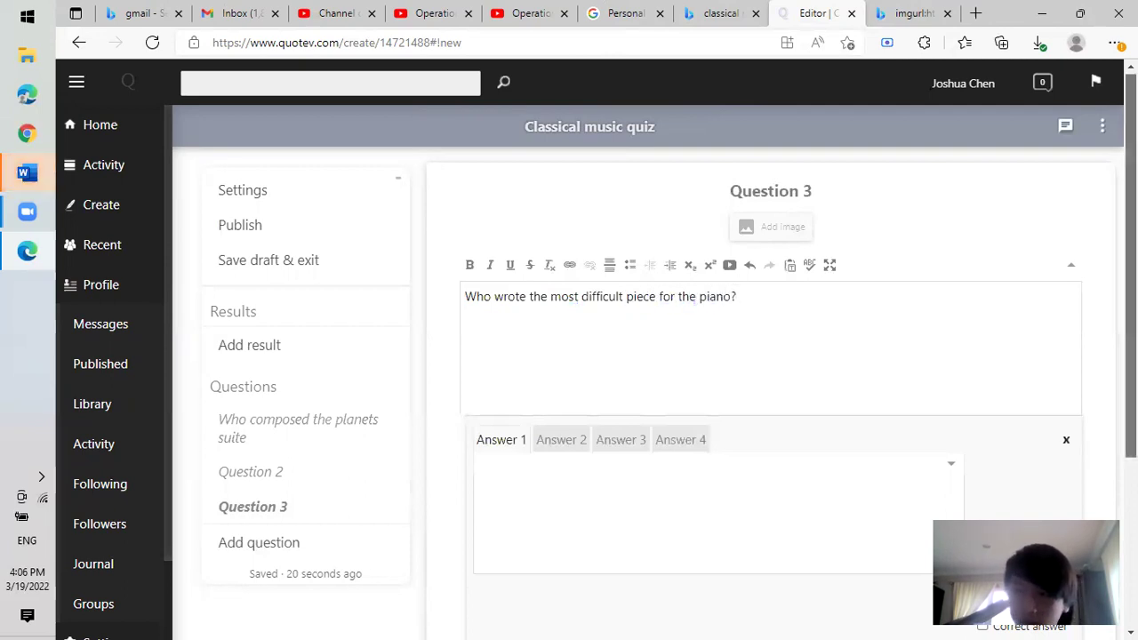
scroll(1093, 287, "down", 2)
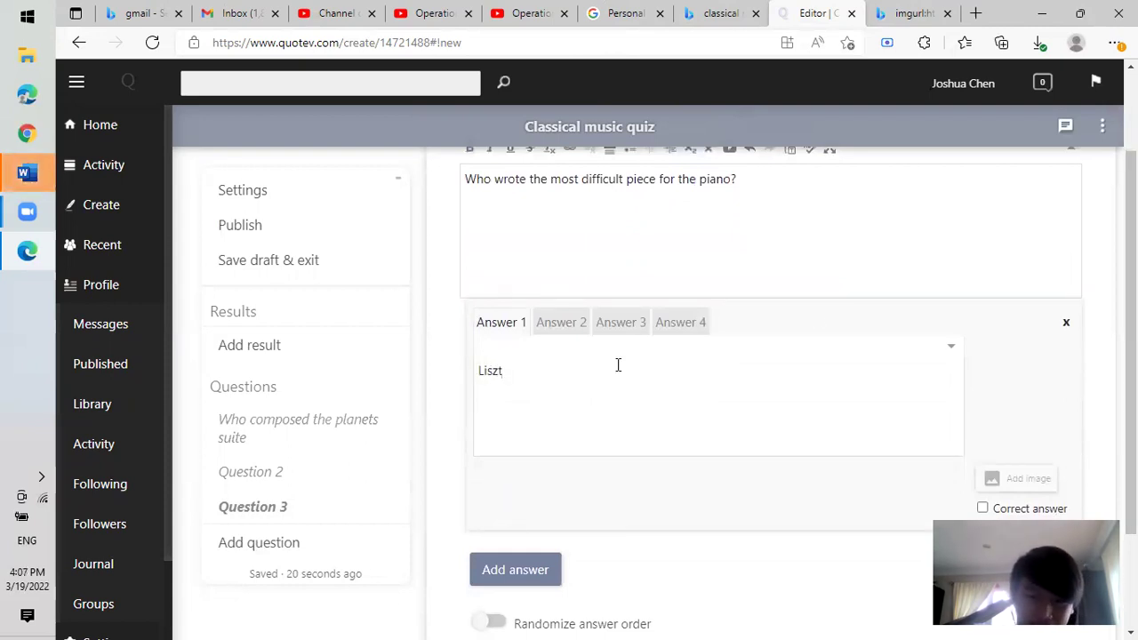
Replace Chopin in Answer 2 of Question 3 with Sorabji.
left_click(561, 327)
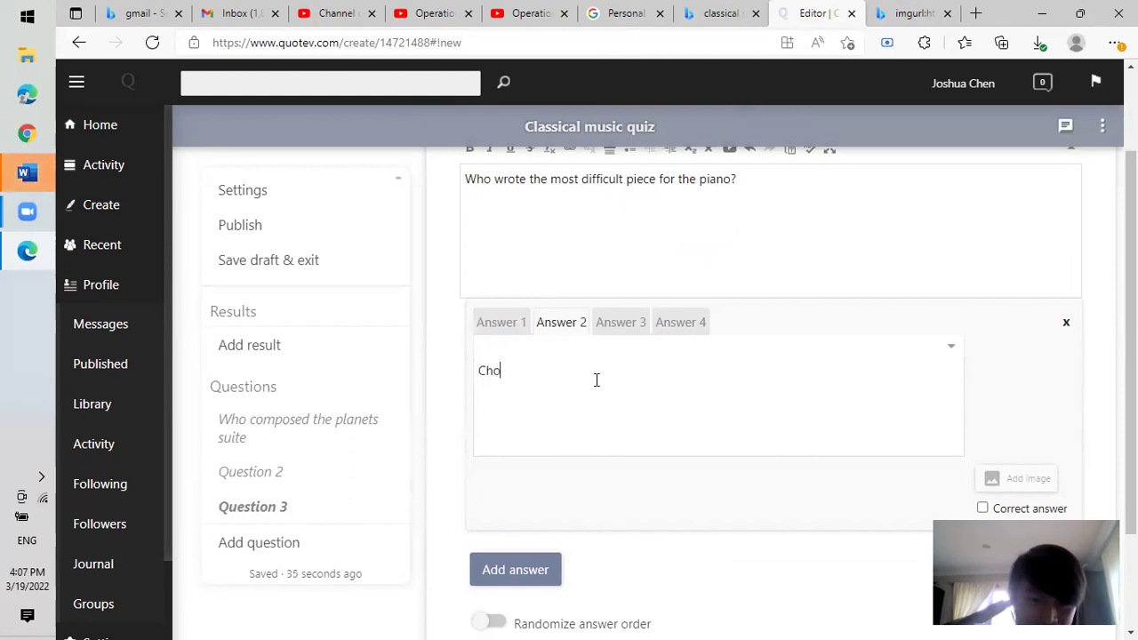
left_click(634, 328)
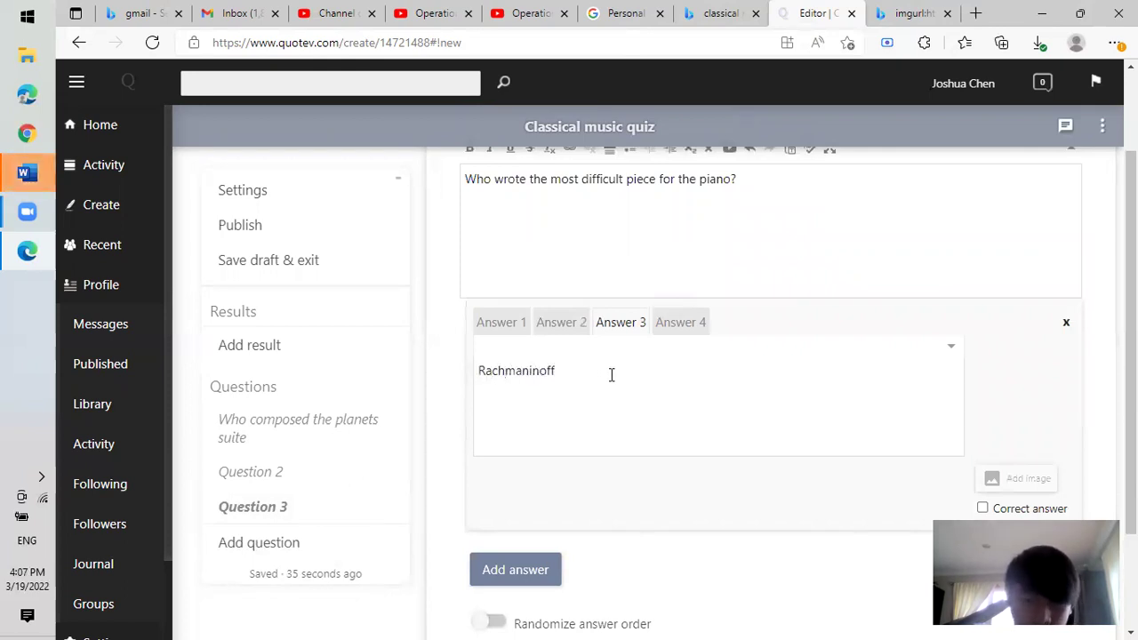
left_click(560, 328)
left_click_drag(534, 383, 452, 386)
type("Sorabji")
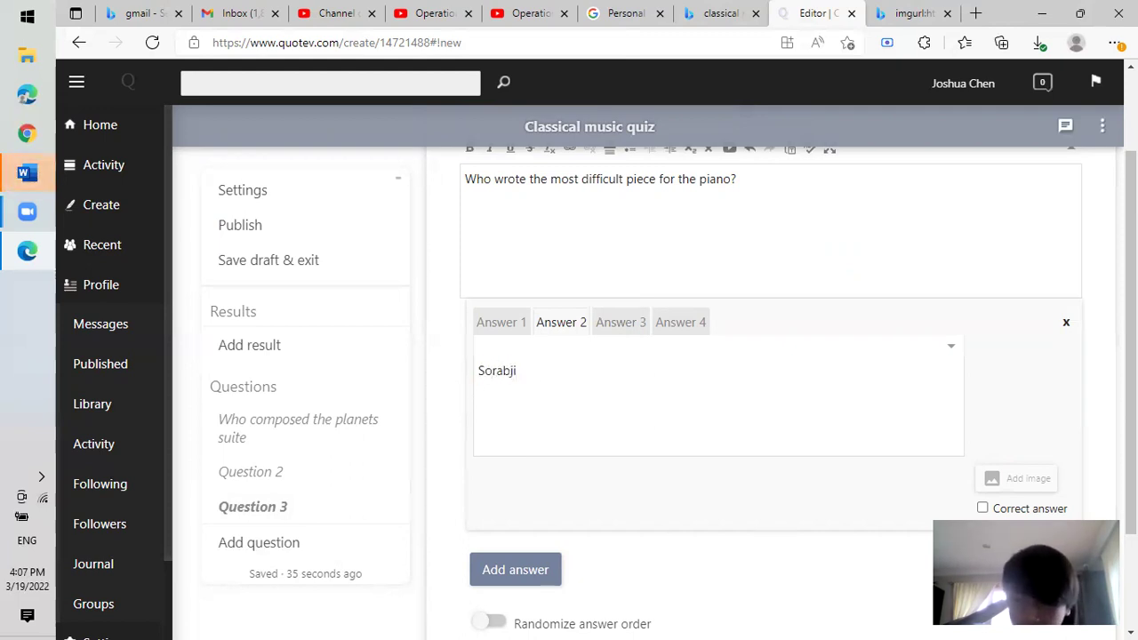
Fill the empty Answer 4 with Chopin.
left_click(636, 323)
left_click(686, 325)
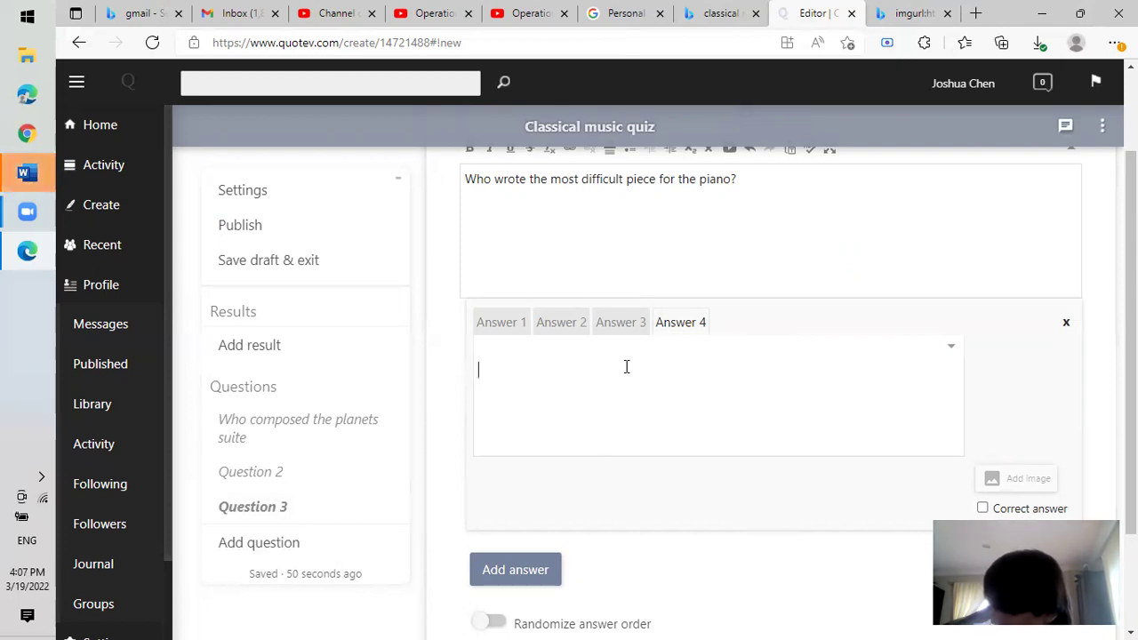
left_click(622, 331)
left_click(665, 329)
type("Chopi")
Turn on Randomize answer order for Question 3, then go to Question 2.
scroll(625, 368, "down", 2)
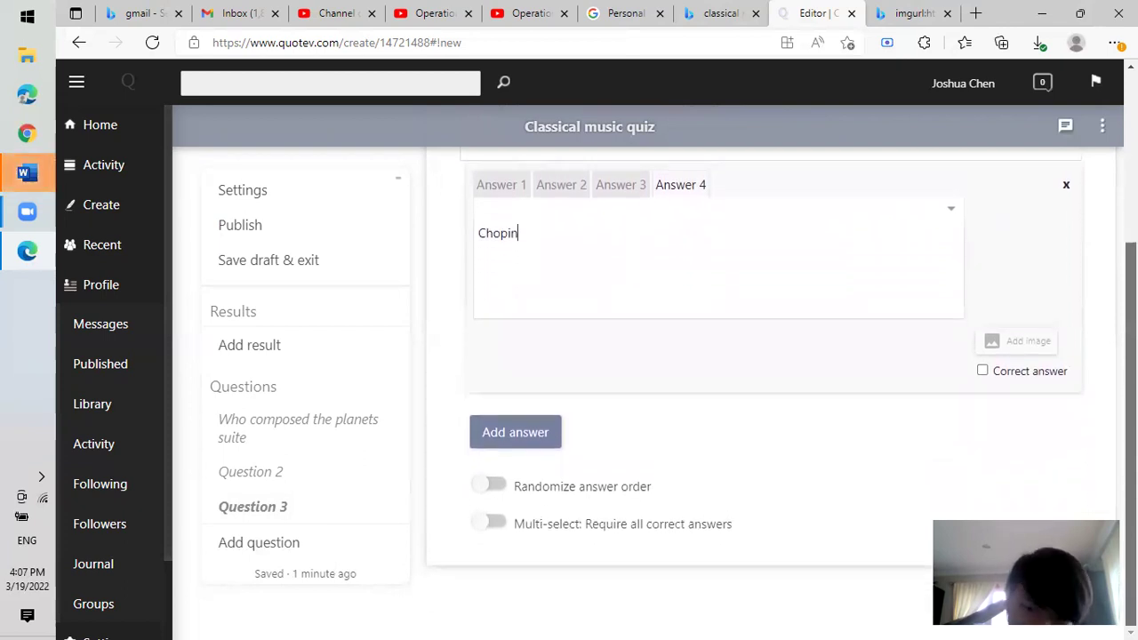
left_click(492, 488)
left_click(302, 478)
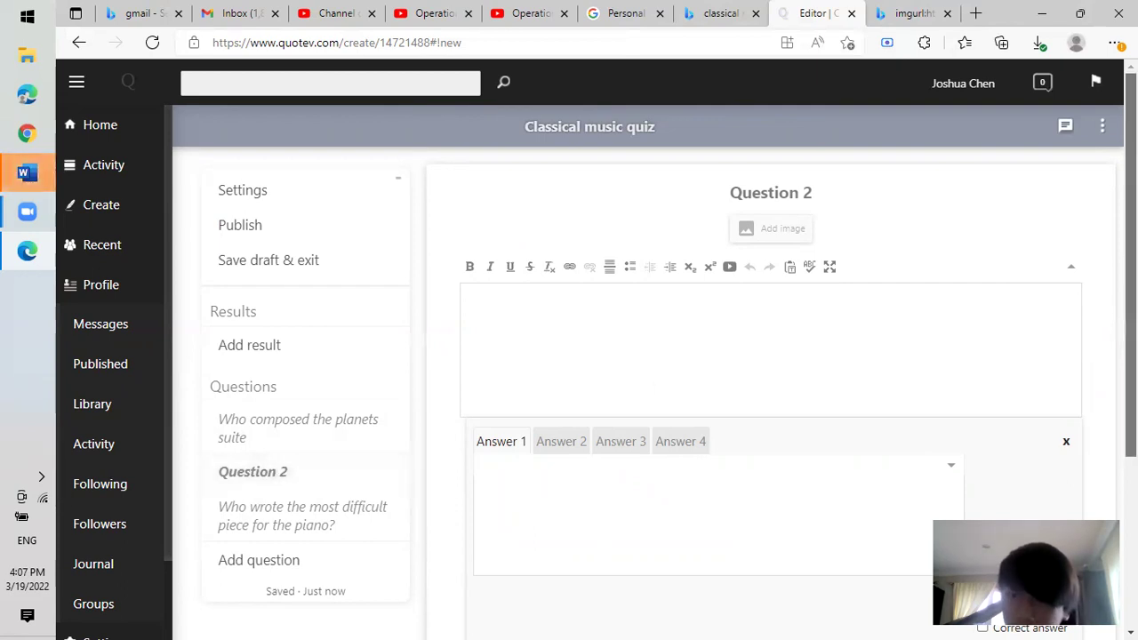
Add a fourth question and turn on Randomize answer order for the planets suite question.
left_click(343, 420)
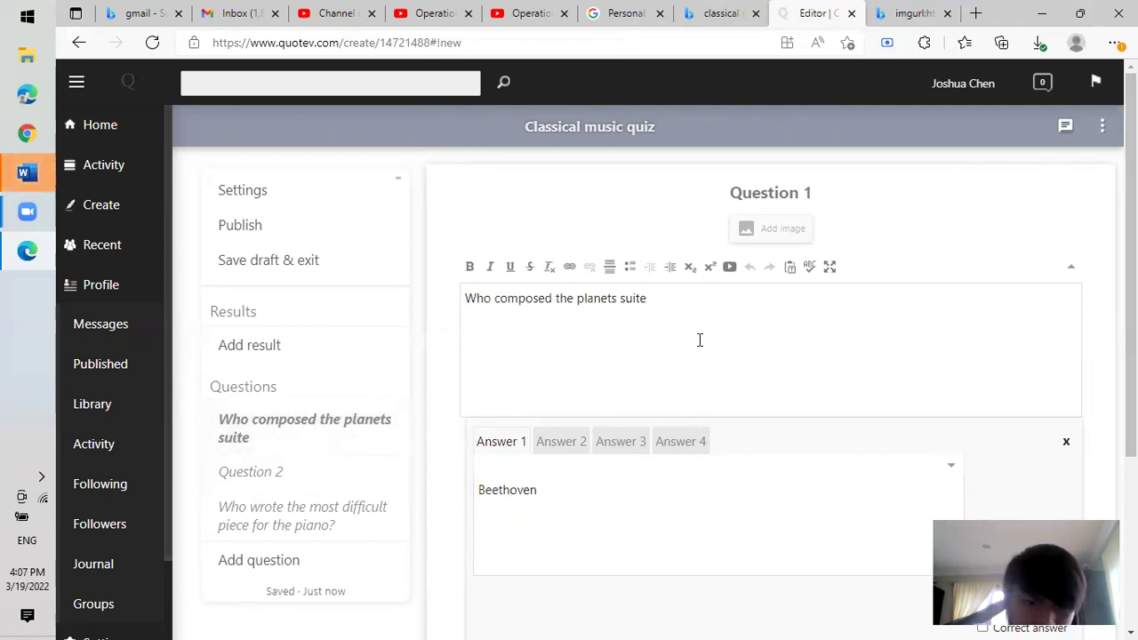
left_click(258, 546)
left_click(274, 516)
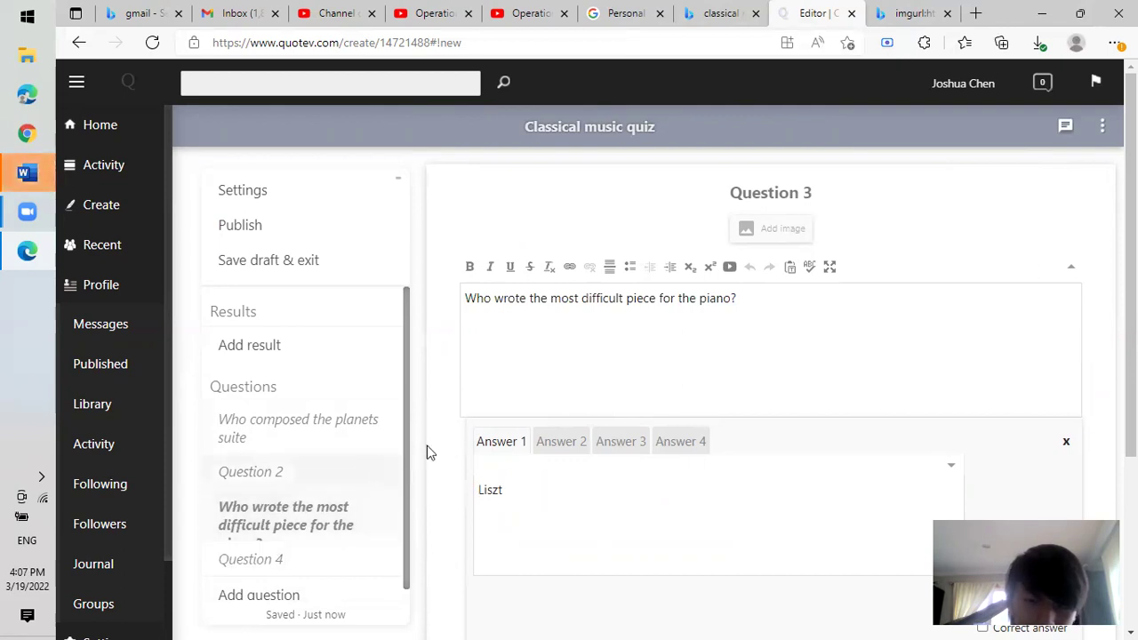
scroll(1131, 356, "down", 3)
scroll(1131, 356, "up", 1)
scroll(781, 373, "down", 1)
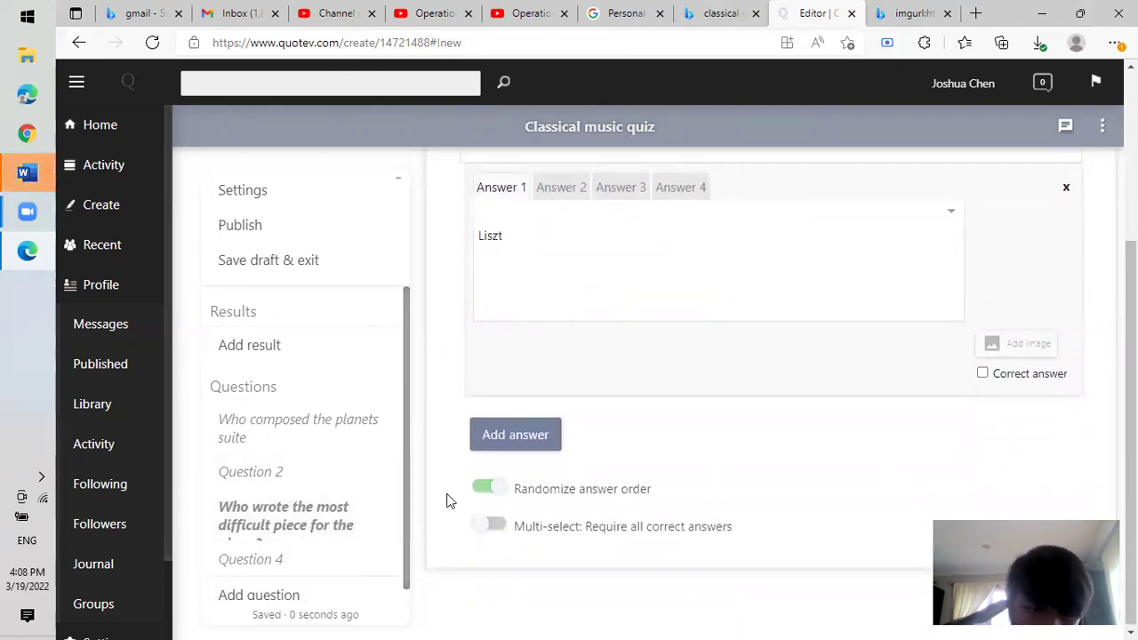
left_click(295, 429)
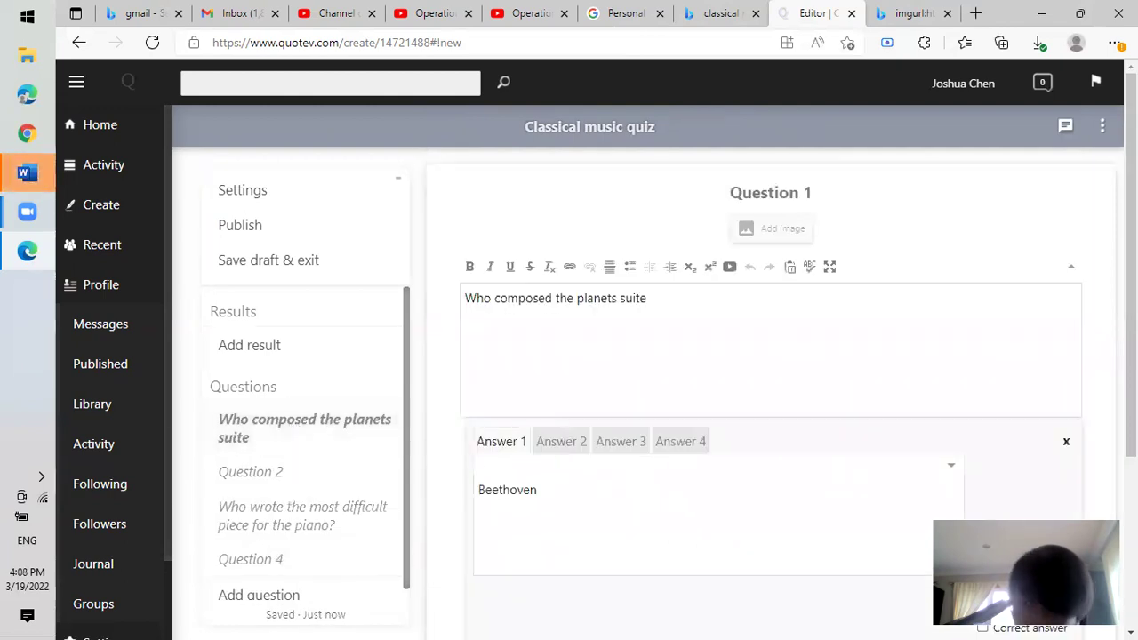
scroll(1080, 456, "down", 3)
left_click(488, 501)
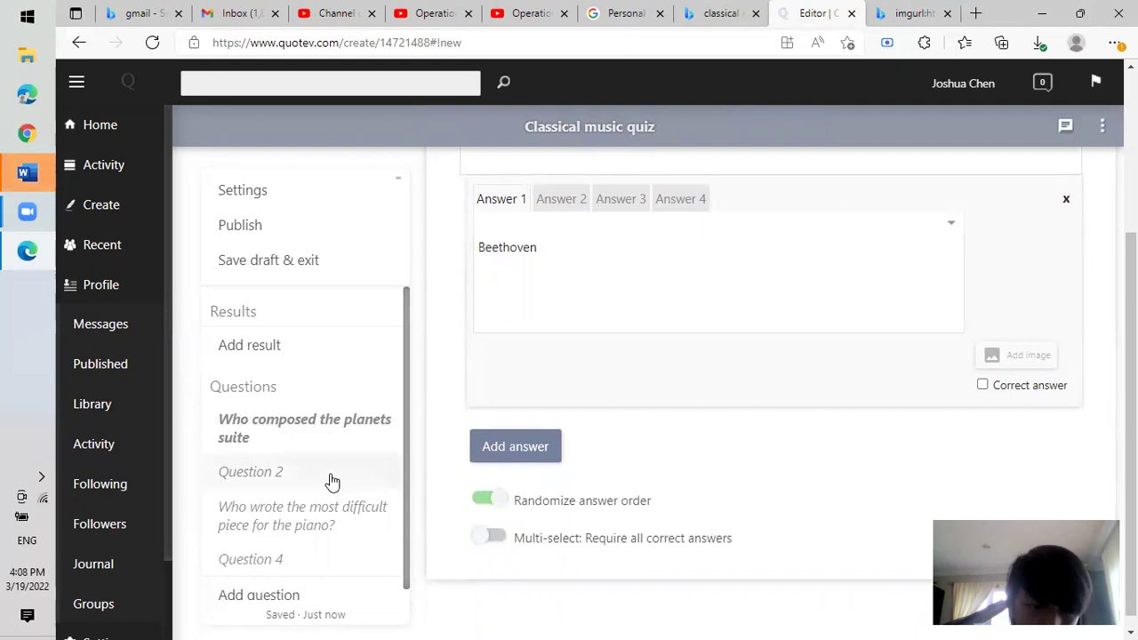
Review Question 3's answers: Chopin, Rachmaninoff, and Sorabji, which is marked correct.
left_click(369, 517)
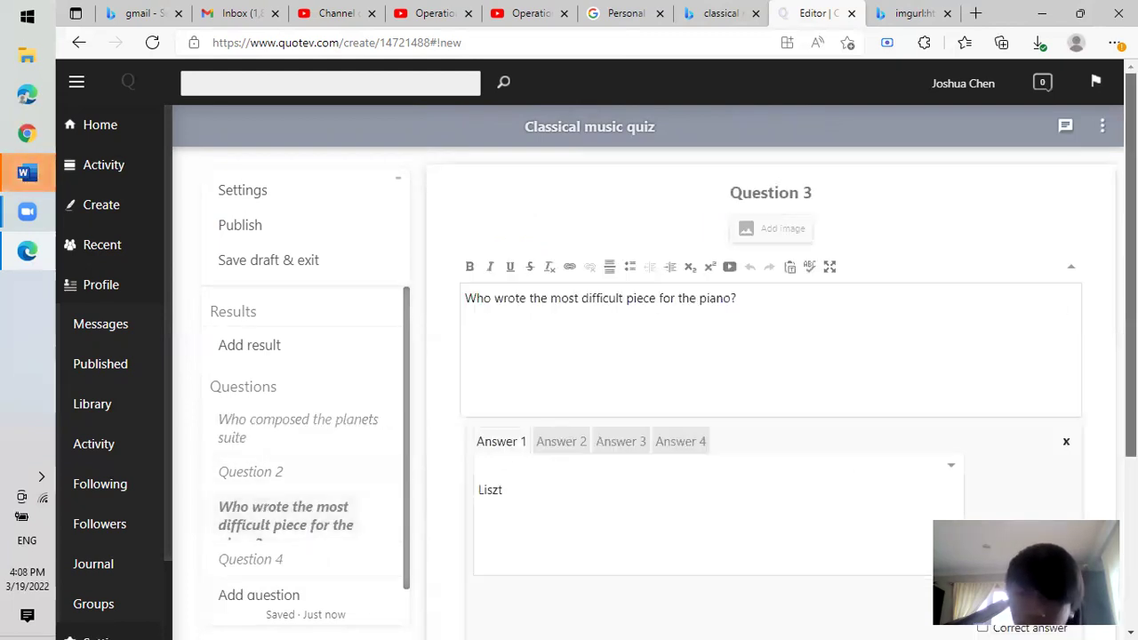
scroll(1131, 266, "down", 1)
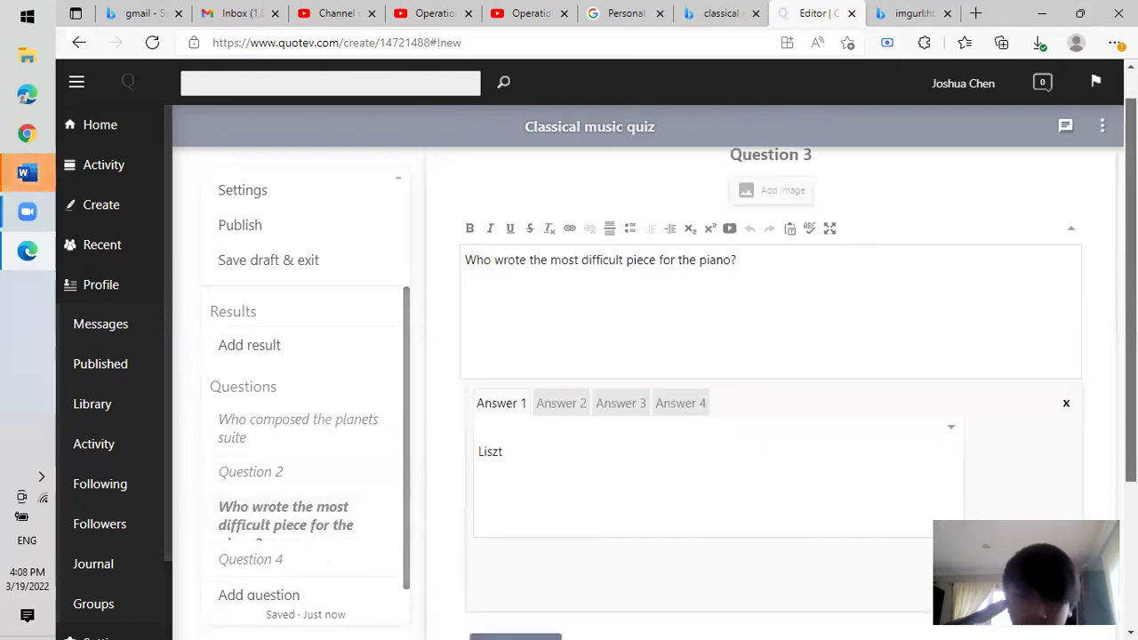
scroll(1131, 267, "up", 1)
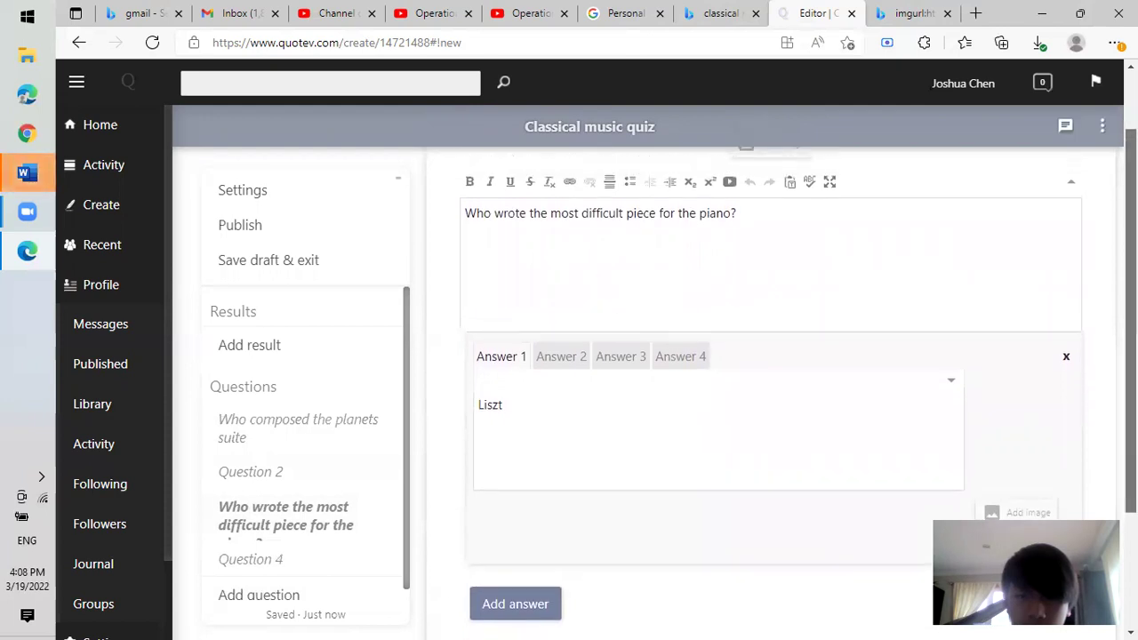
left_click(670, 368)
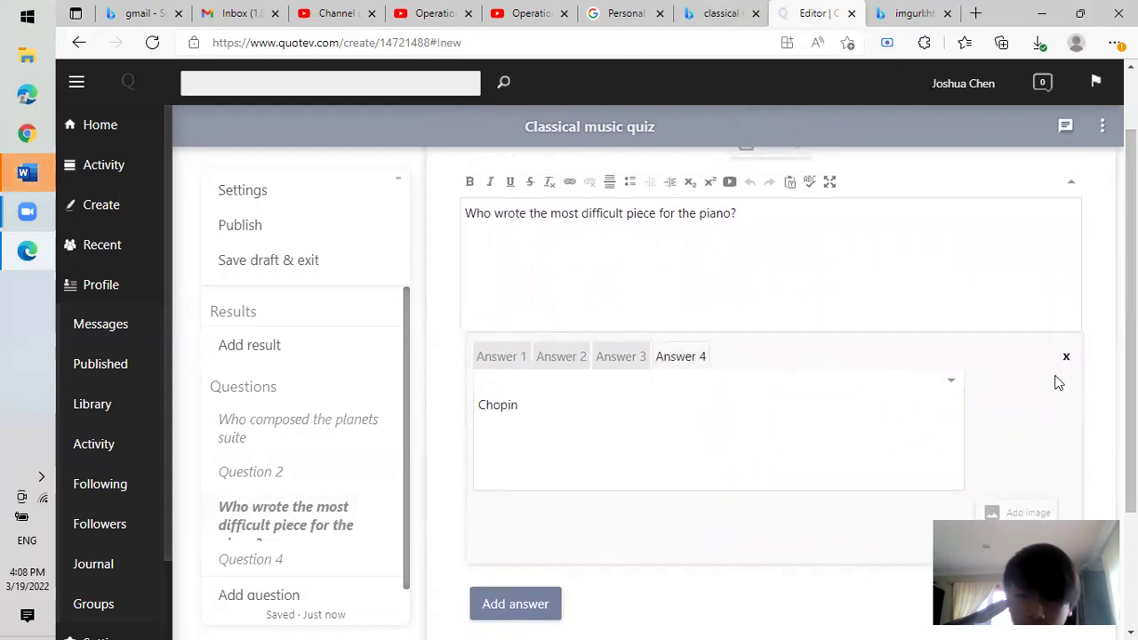
scroll(1130, 355, "down", 1)
left_click(629, 295)
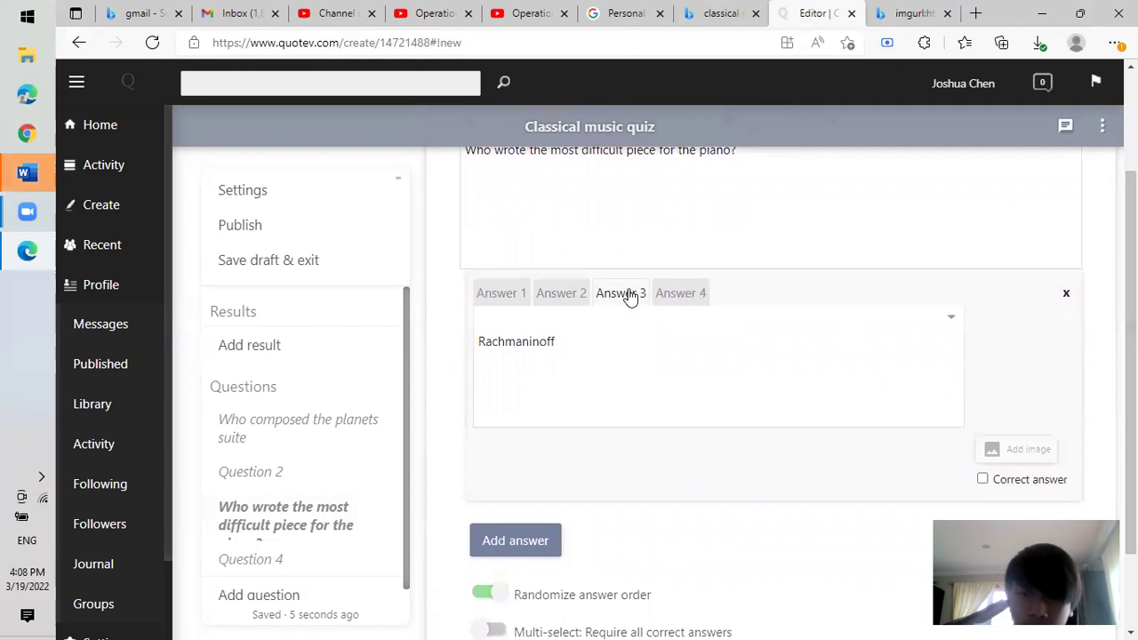
left_click(569, 299)
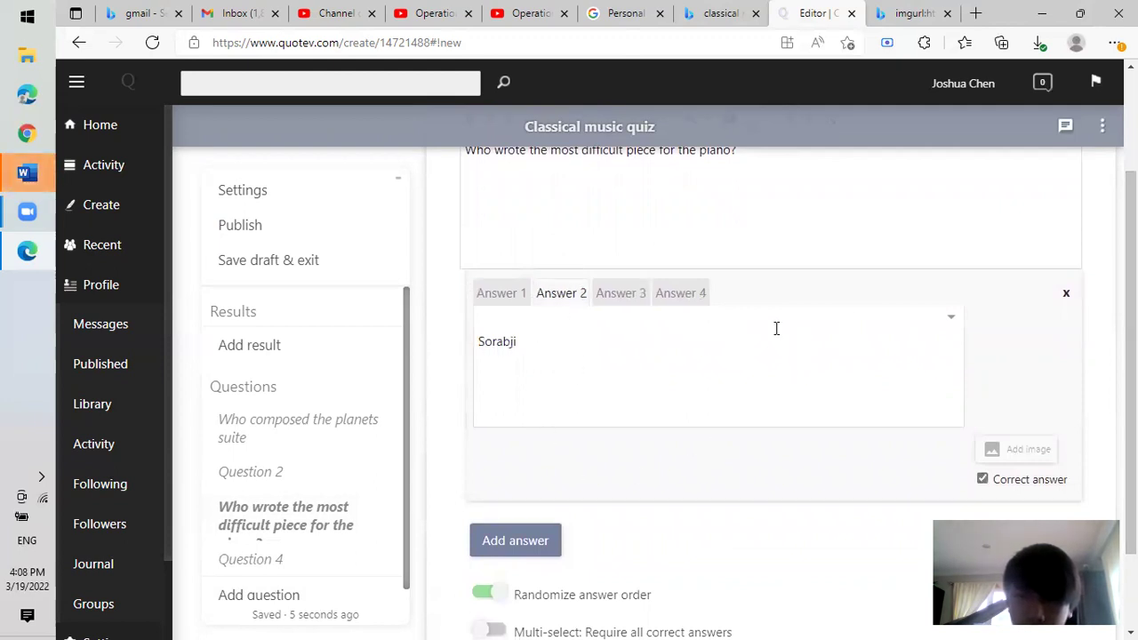
scroll(1108, 291, "up", 1)
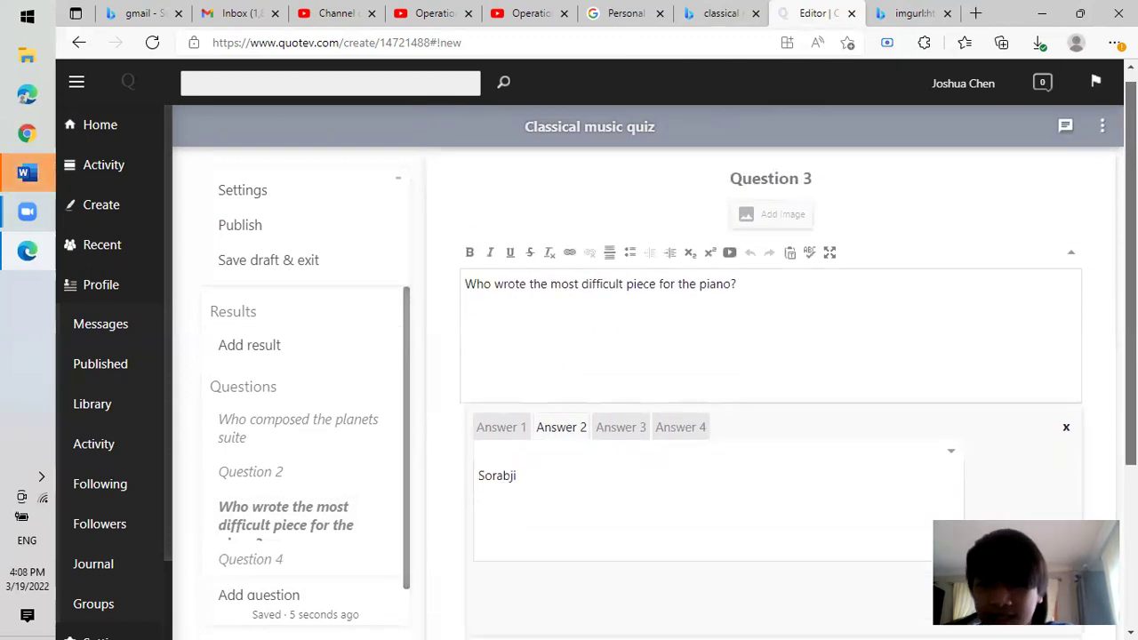
Add 'Opus archimagicum' on a new line under Sorabji in Question 3's second answer.
scroll(612, 384, "down", 1)
right_click(591, 395)
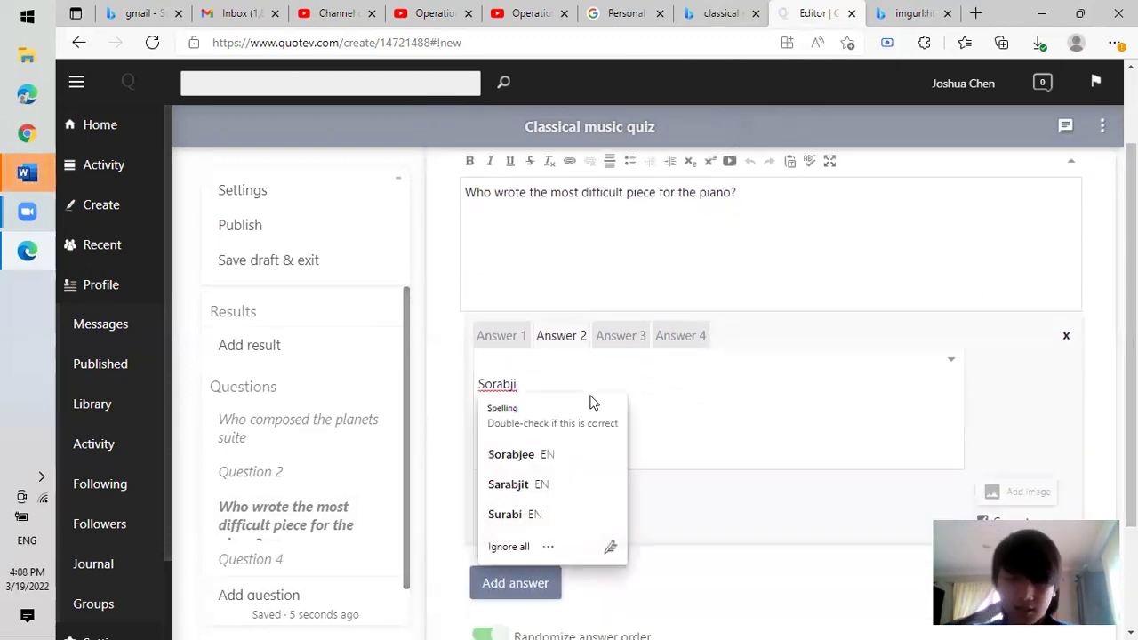
key("Escape")
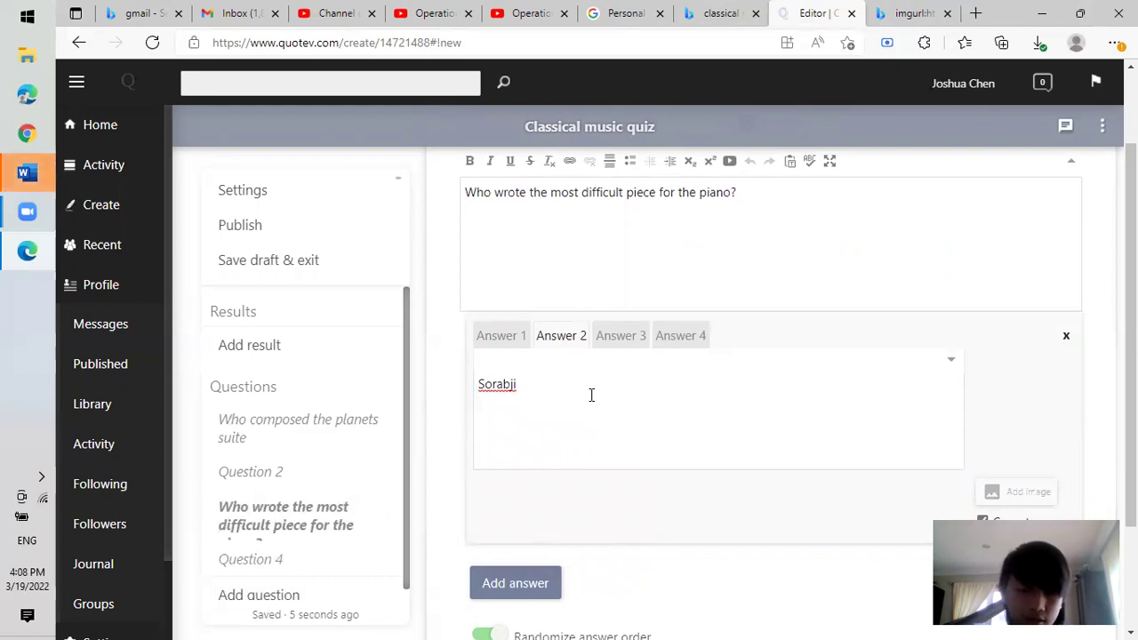
type("Opus ")
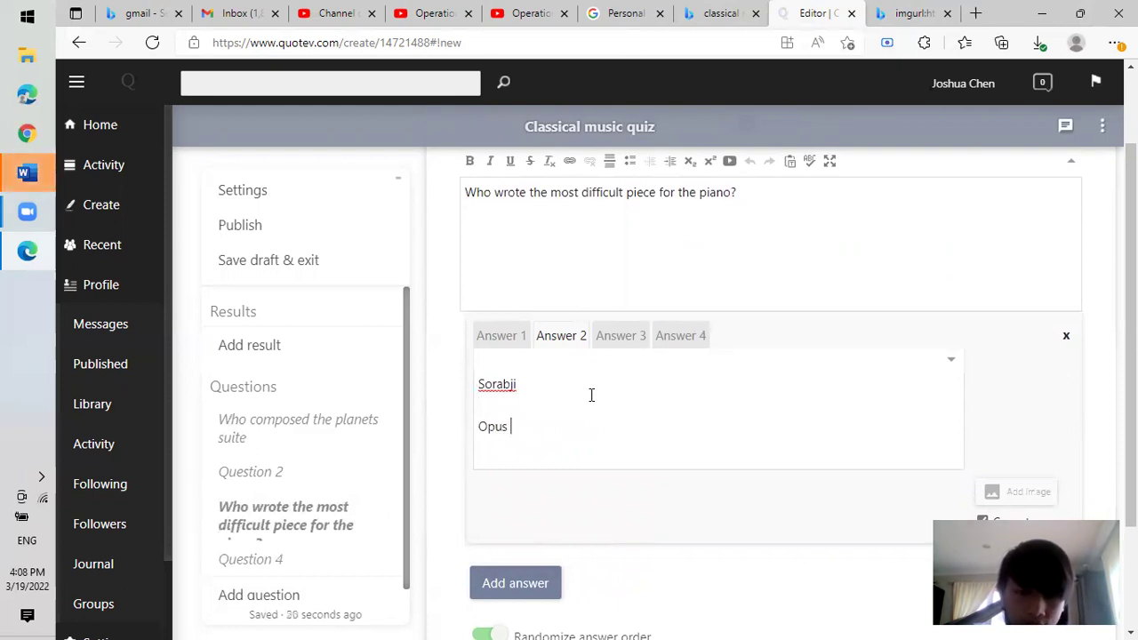
type("archimagicum")
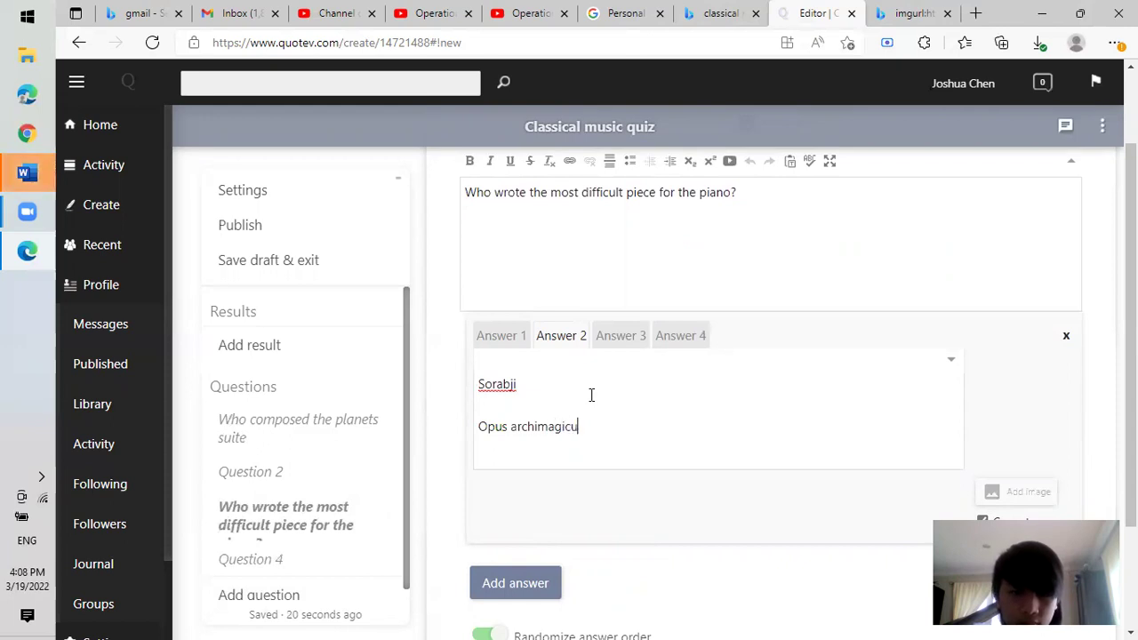
Add 'la Campanella' under Liszt in the first answer, correcting its spelling.
left_click(475, 339)
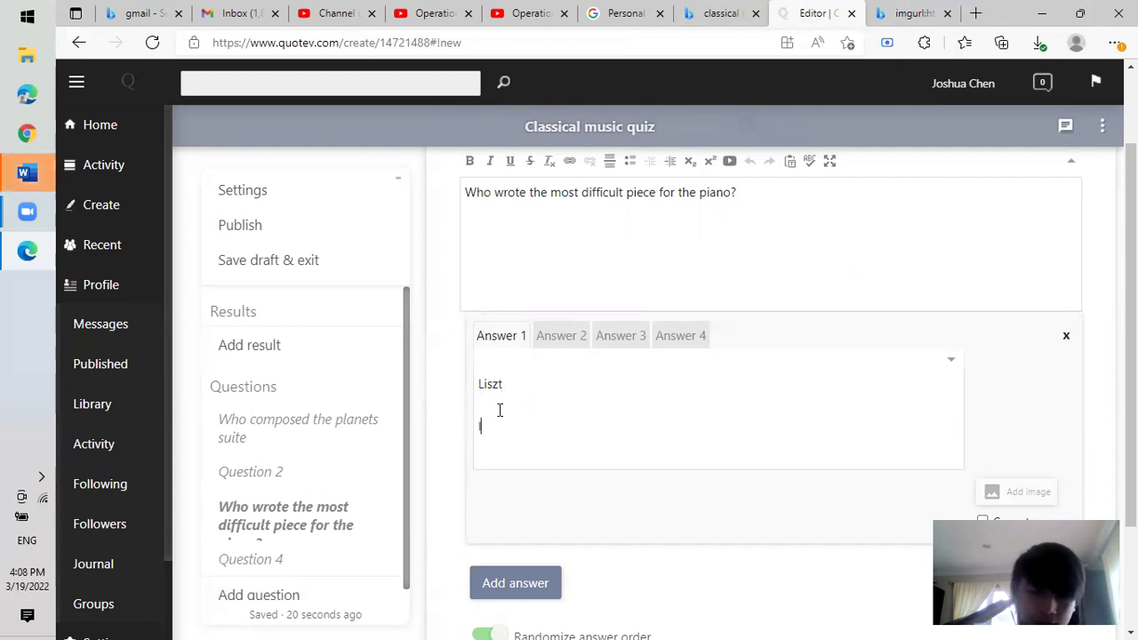
type("la cam")
key("BackSpace")
key("BackSpace")
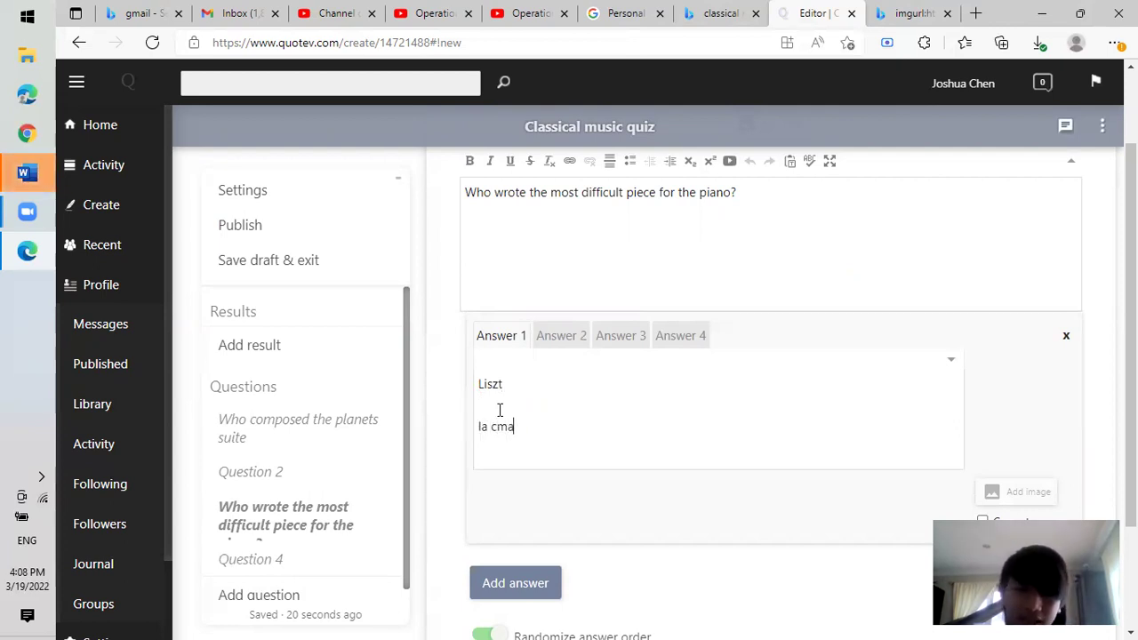
type("ampanella")
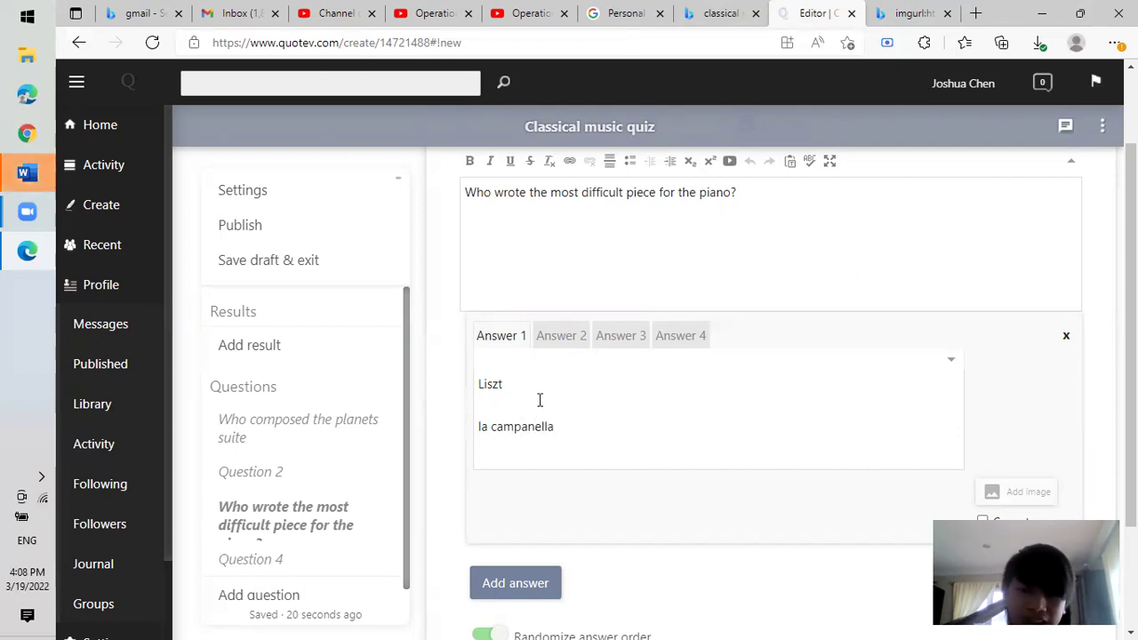
left_click(557, 345)
left_click(509, 342)
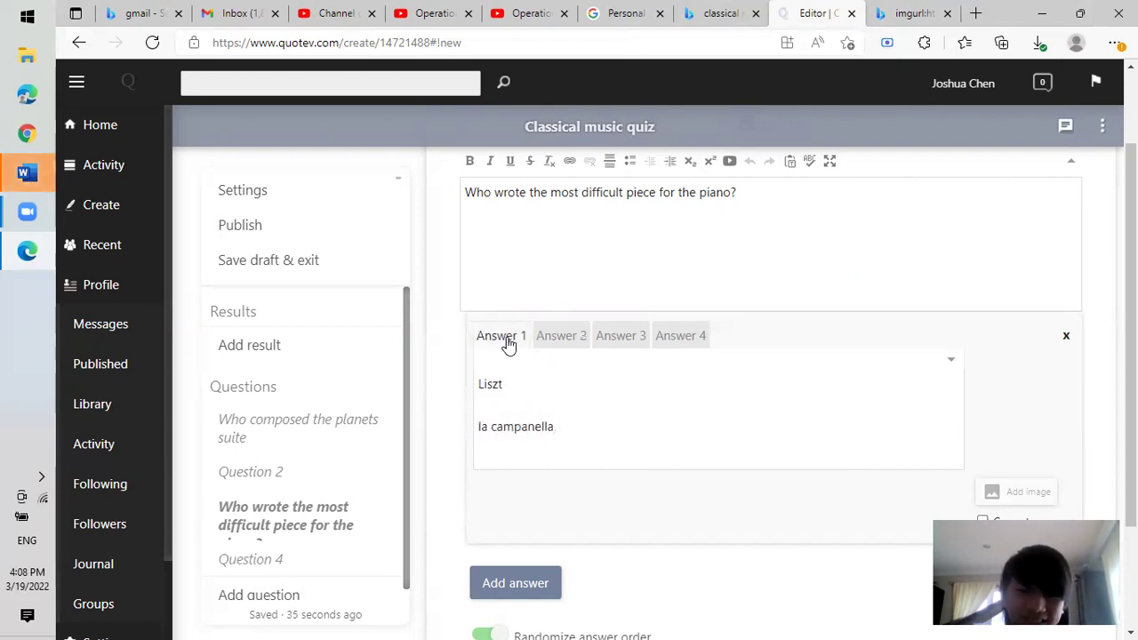
left_click(518, 428)
left_click(546, 494)
Add 'piano concerto no 2' under Rachmaninoff in the third answer.
left_click(604, 347)
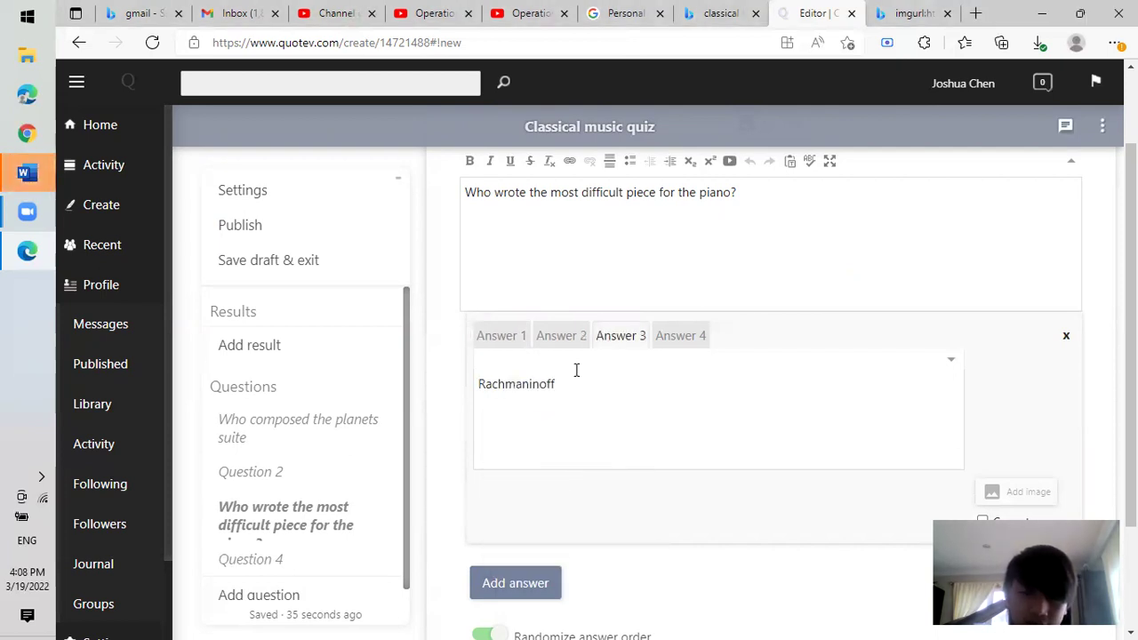
left_click_drag(553, 414, 546, 417)
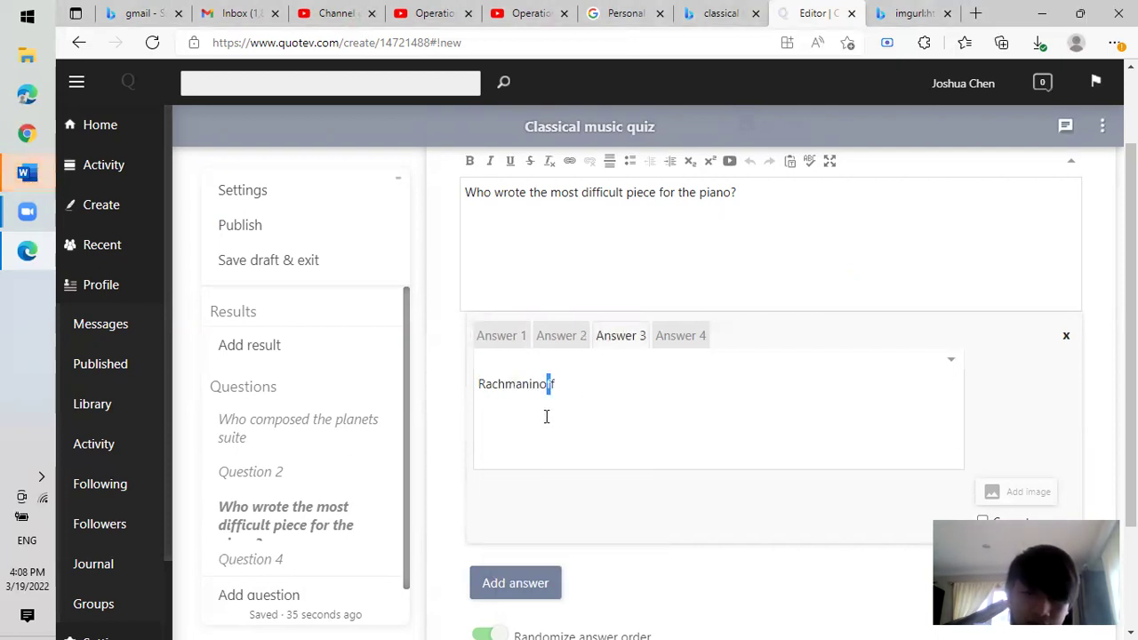
left_click(598, 392)
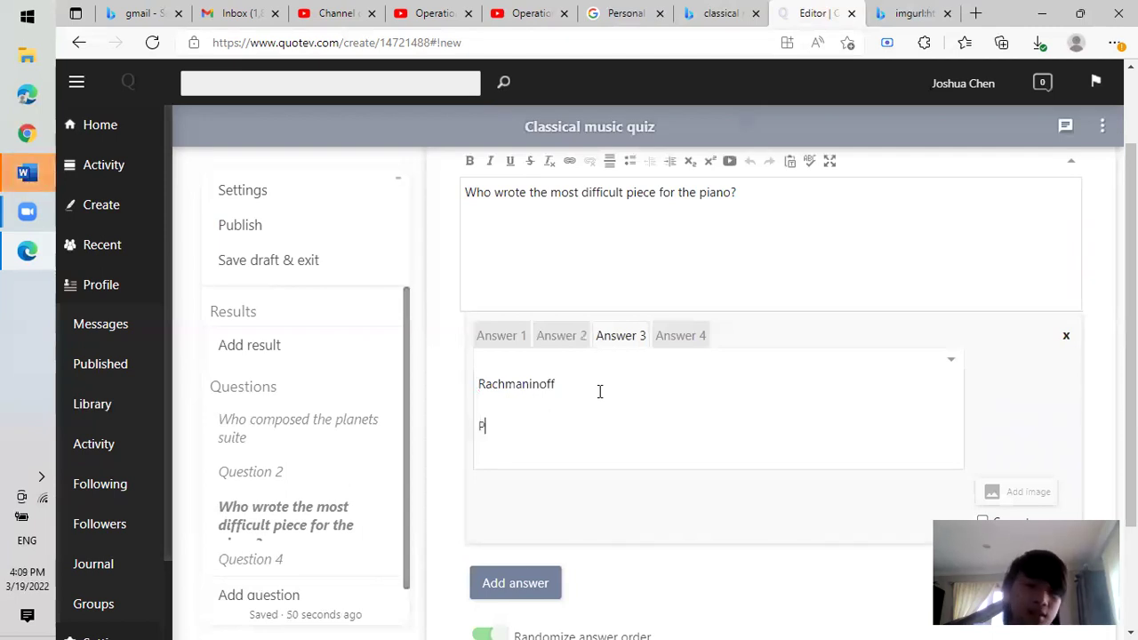
type("iano con")
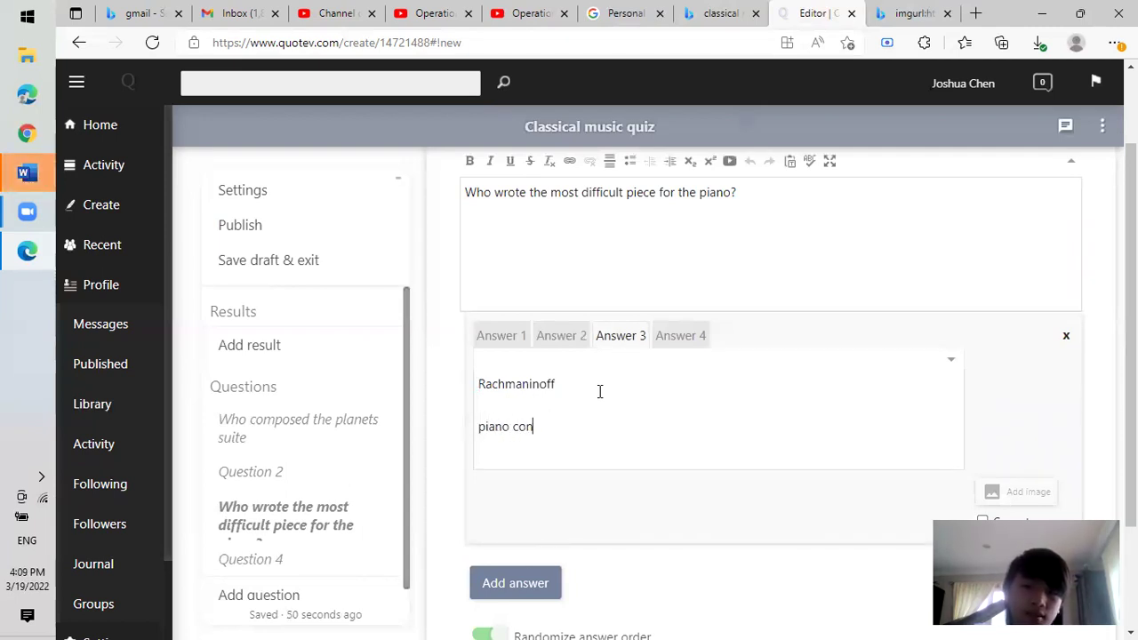
type("certo")
key("BackSpace")
type("to n")
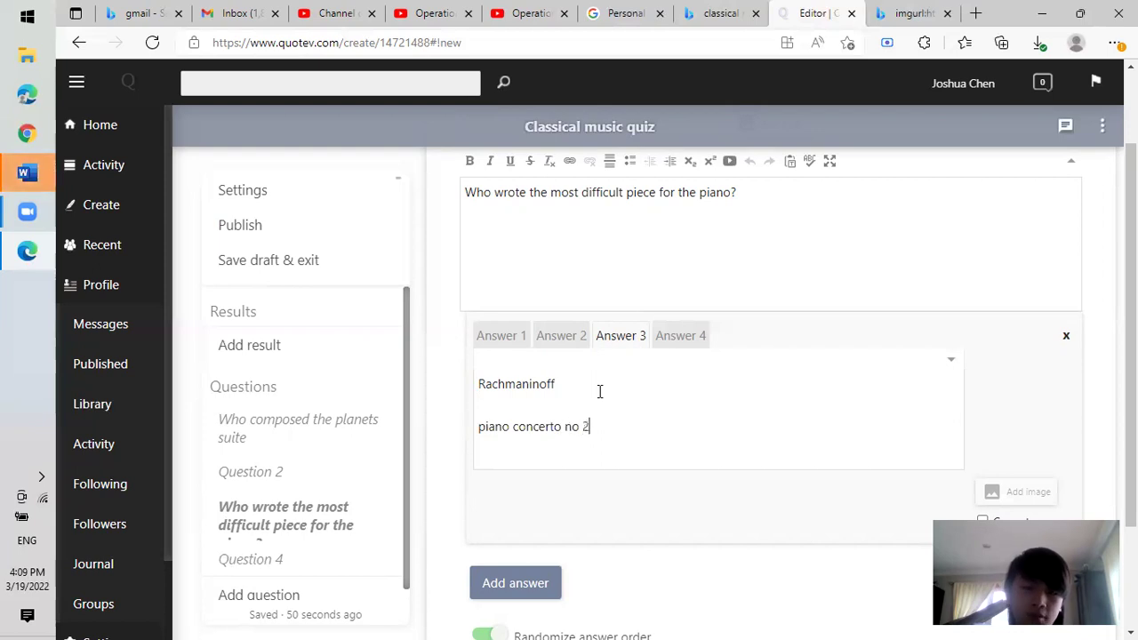
Add 'Fantasie impromptu op.66' under Chopin in the fourth answer, keeping the Fantasie spelling.
left_click(673, 337)
left_click(593, 411)
type("Fantasie impromptu")
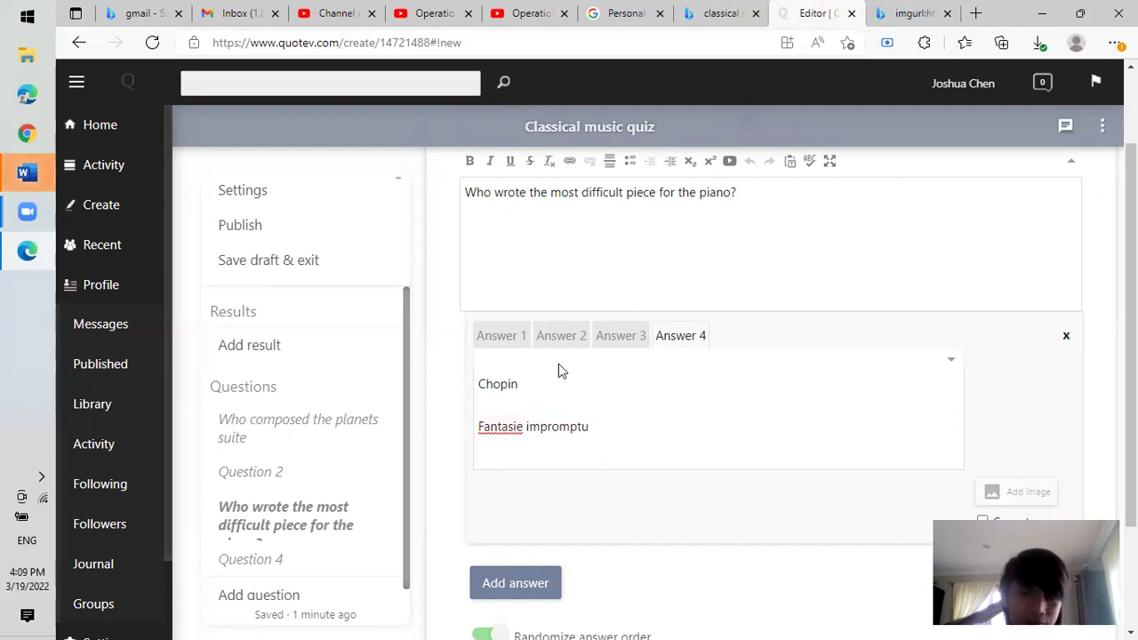
left_click(499, 427)
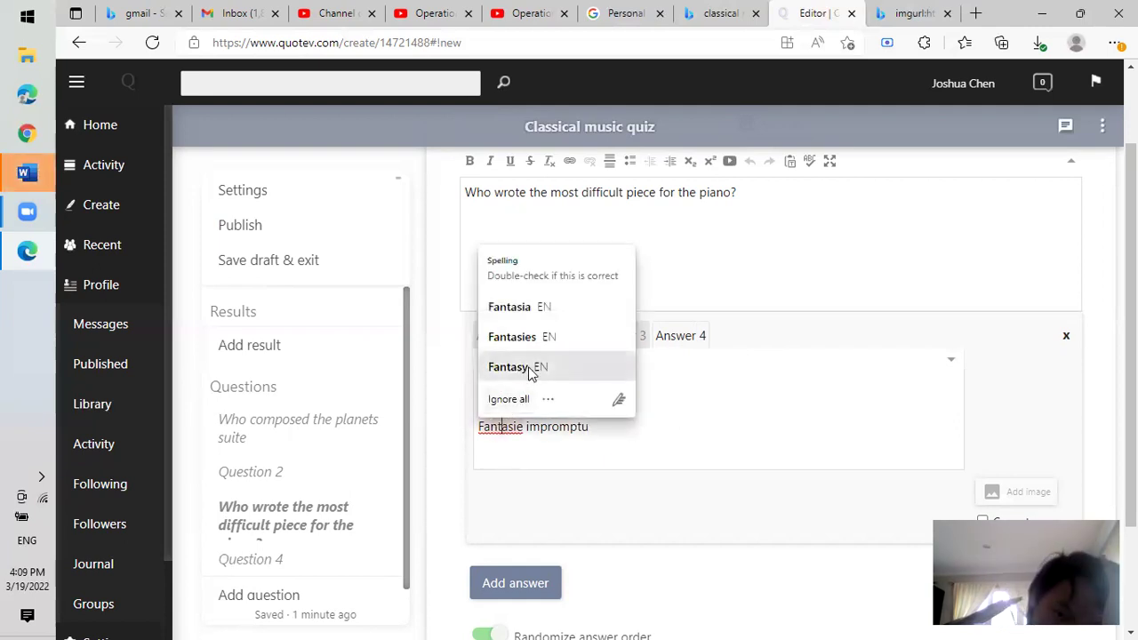
left_click(508, 400)
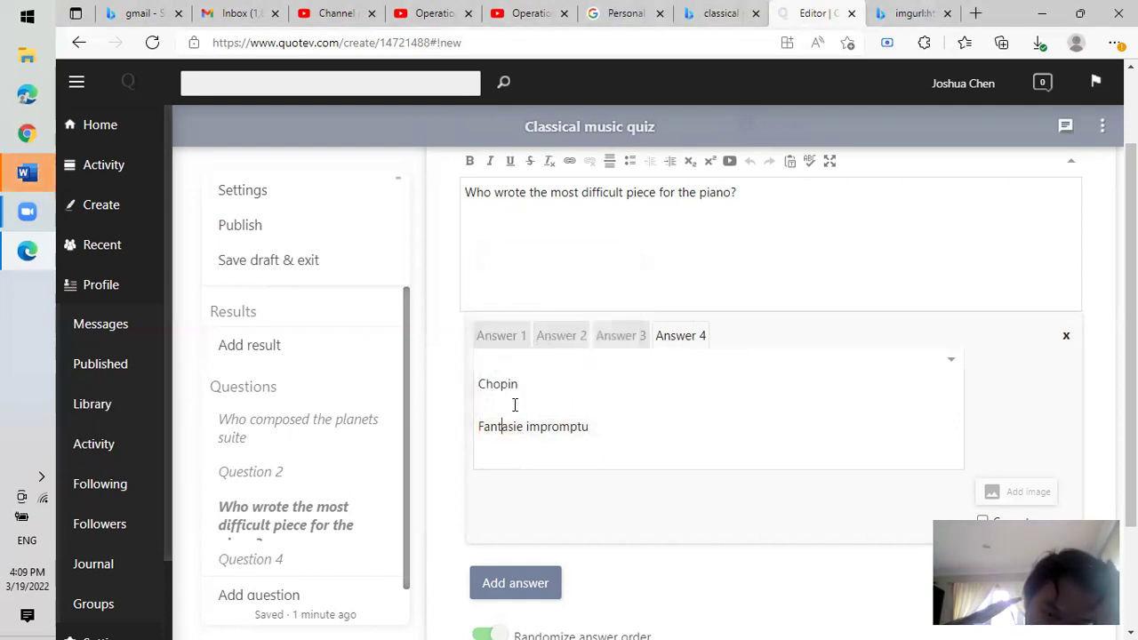
type("op")
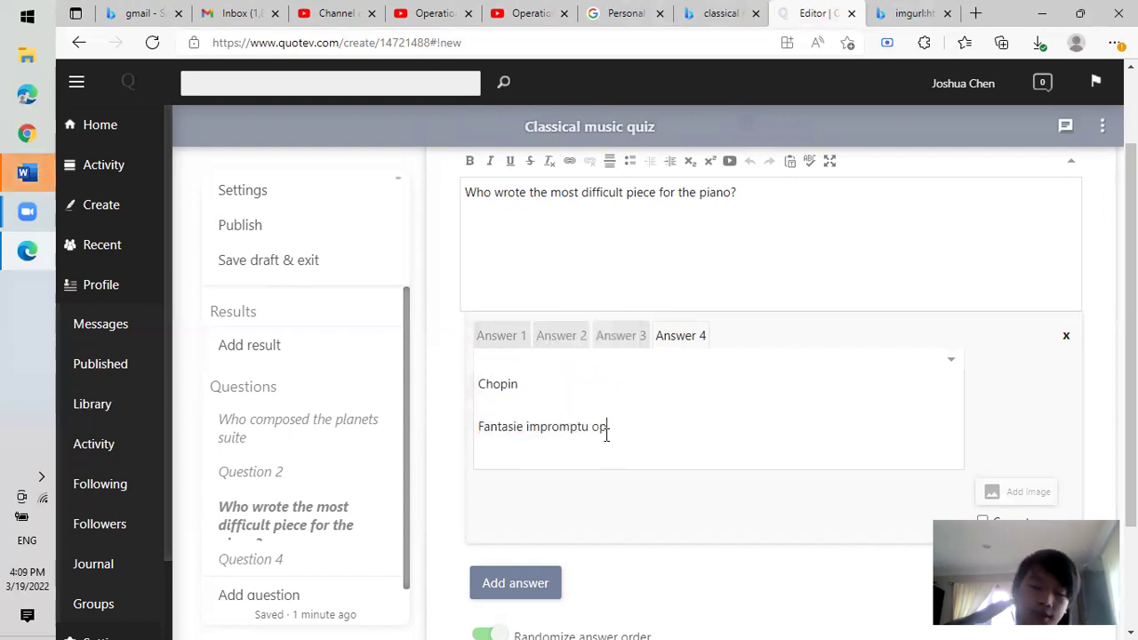
type(".66")
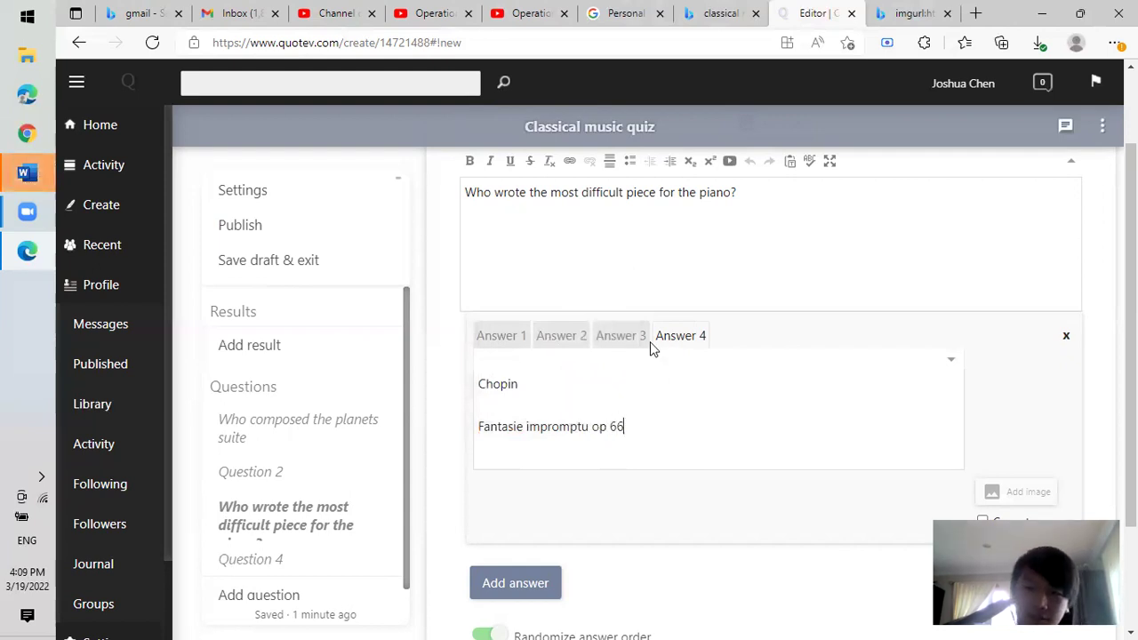
Review all four Question 3 answers, then add a new Question 5.
left_click(613, 336)
left_click(558, 337)
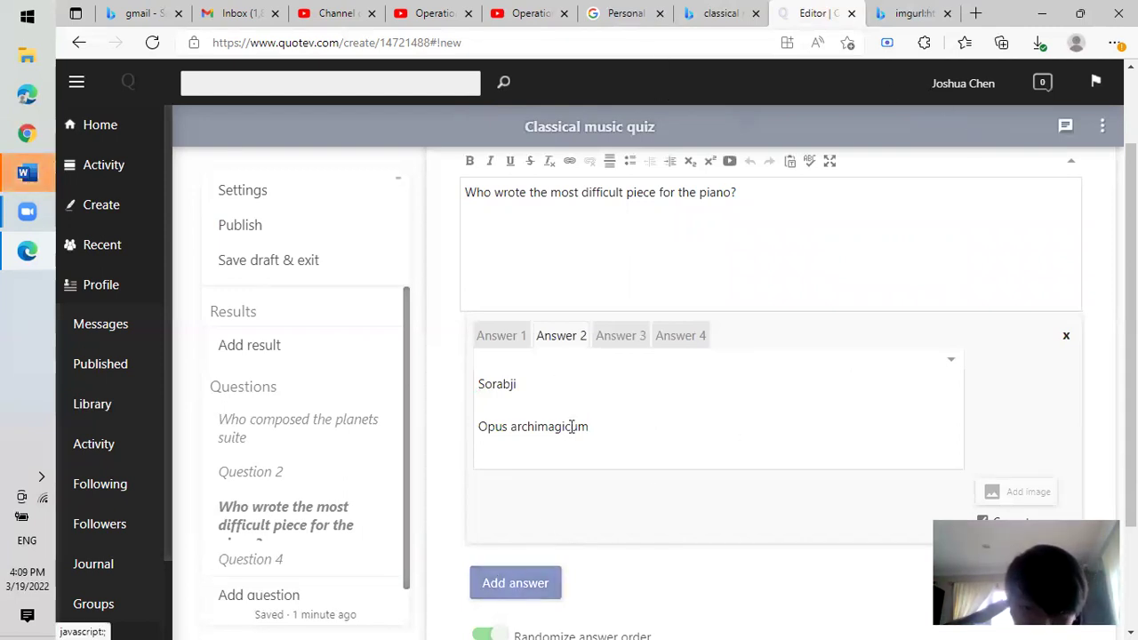
left_click(509, 345)
left_click(574, 340)
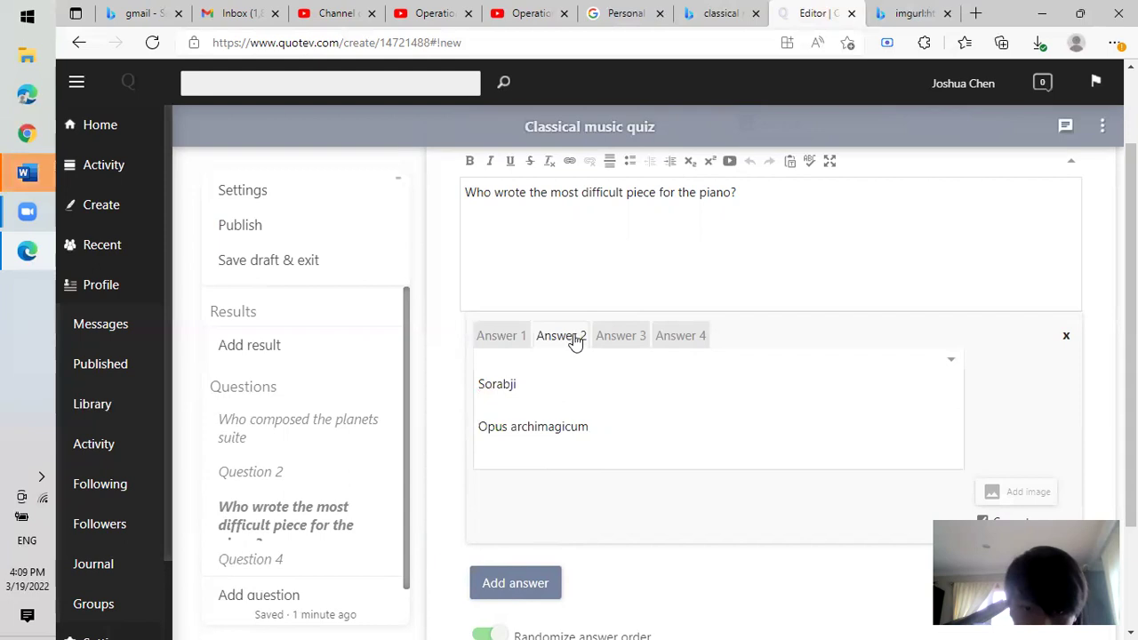
left_click(620, 341)
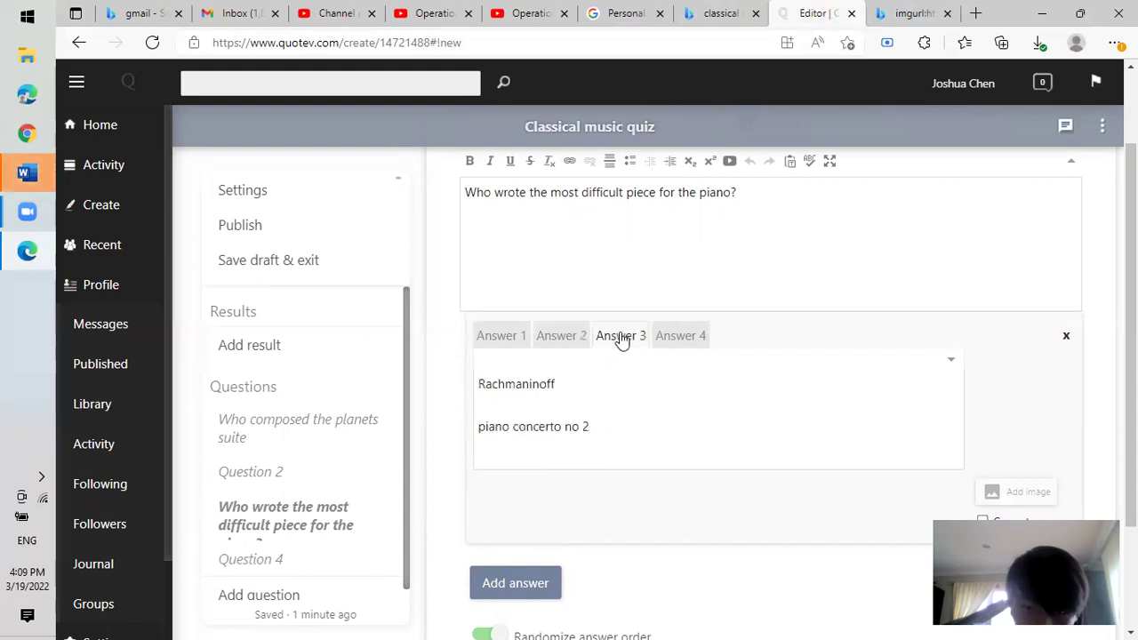
left_click(684, 339)
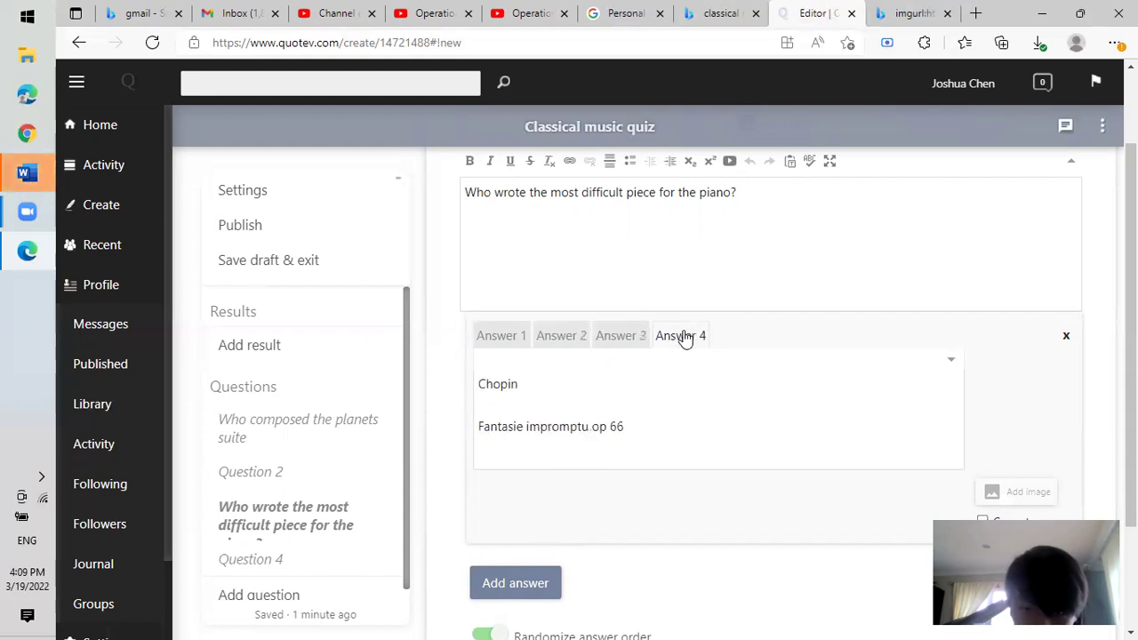
scroll(409, 535, "down", 1)
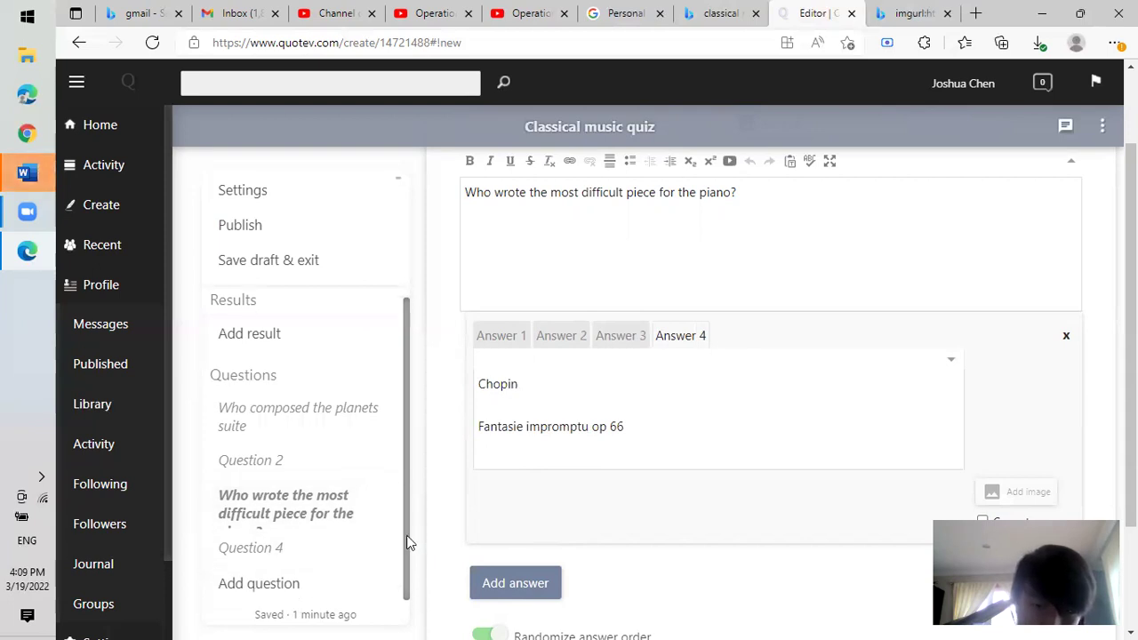
left_click(282, 587)
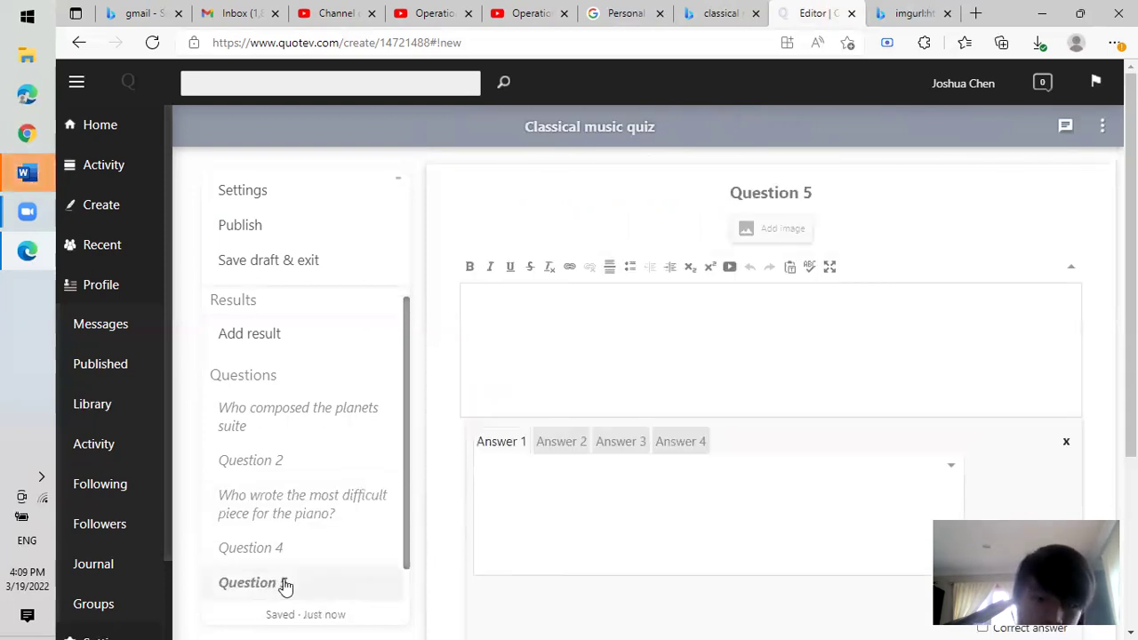
Write Question 5's text as 'Which piece is not written by Debussy'.
left_click(691, 334)
type("Which pie")
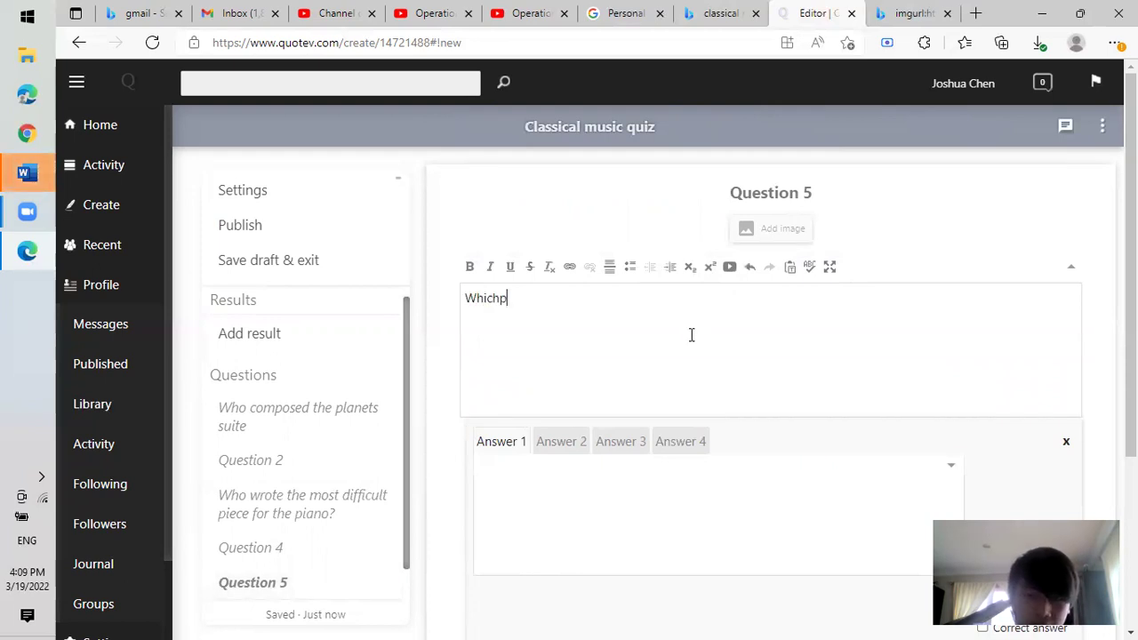
type("ce ")
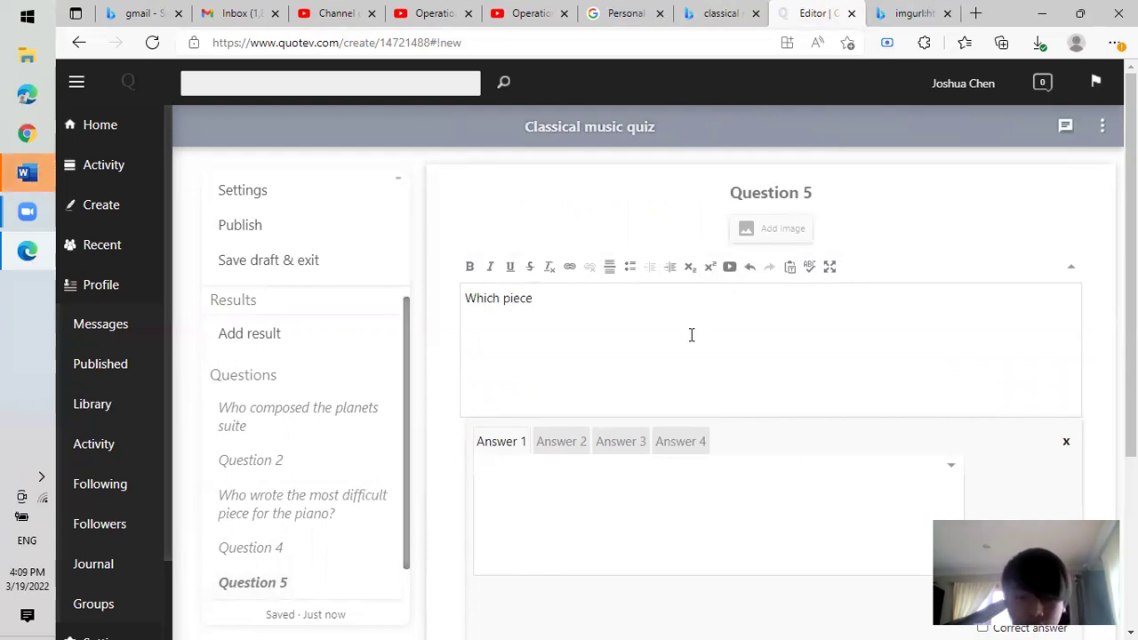
type("is written by Deb")
key("BackSpace")
key("BackSpace")
key("BackSpace")
key("BackSpace")
key("BackSpace")
key("BackSpace")
key("BackSpace")
key("BackSpace")
key("BackSpace")
key("BackSpace")
key("BackSpace")
key("BackSpace")
type("not")
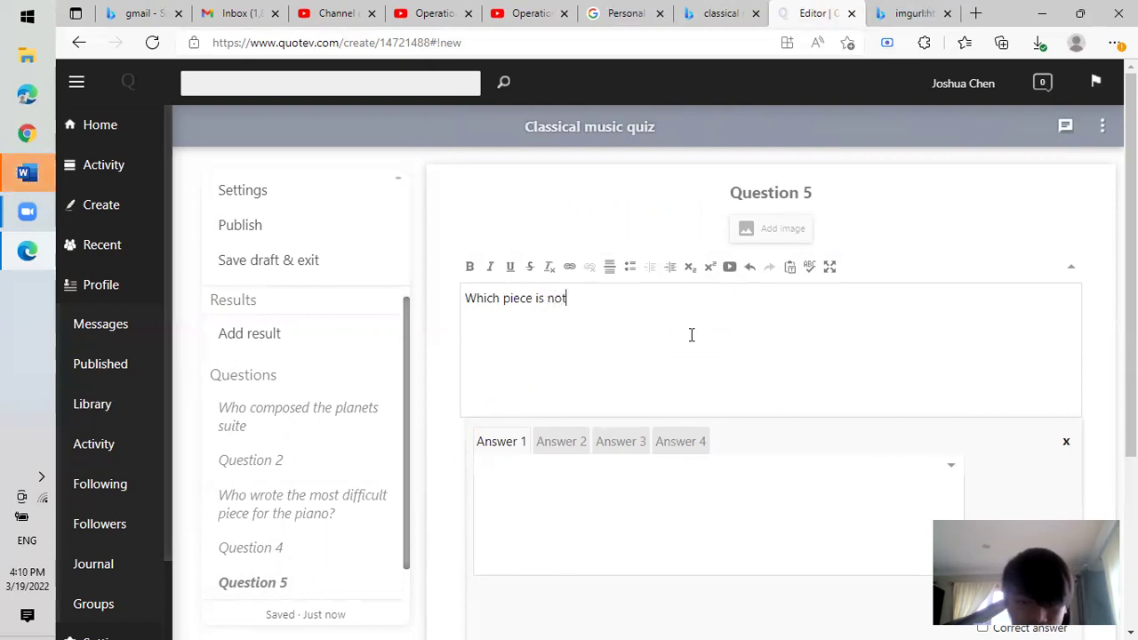
type(" written b")
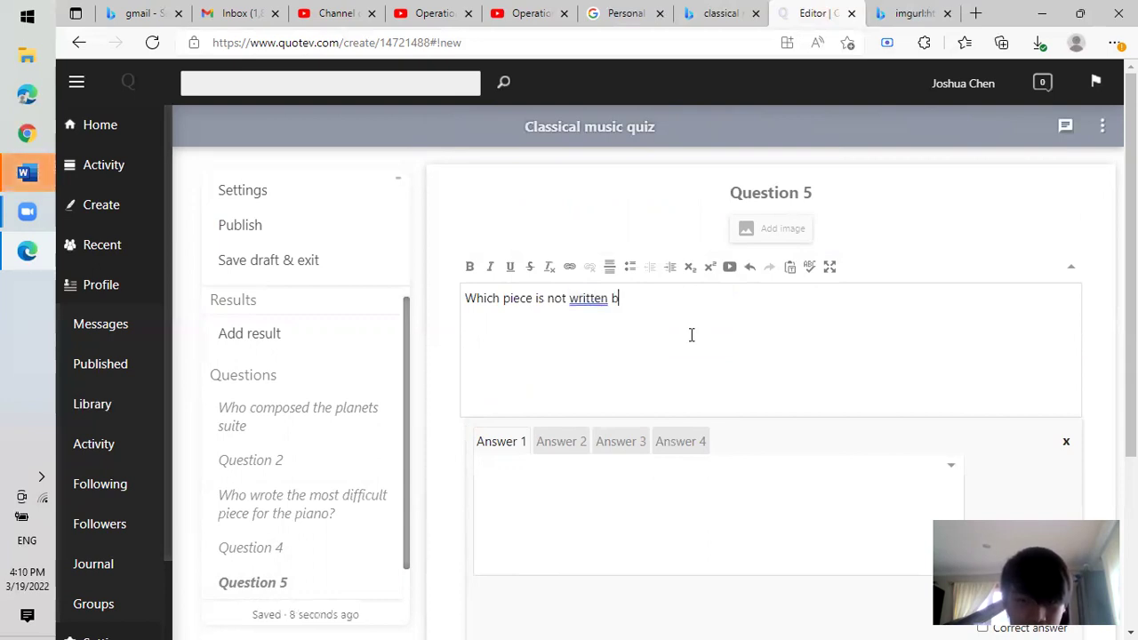
type("y Debussy")
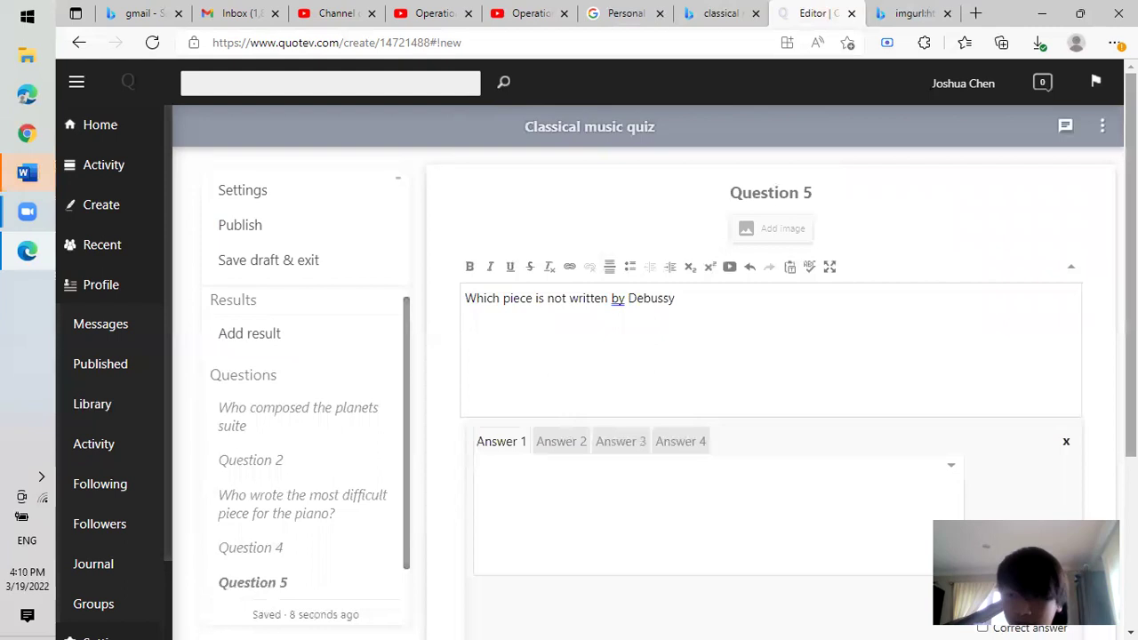
scroll(692, 335, "down", 2)
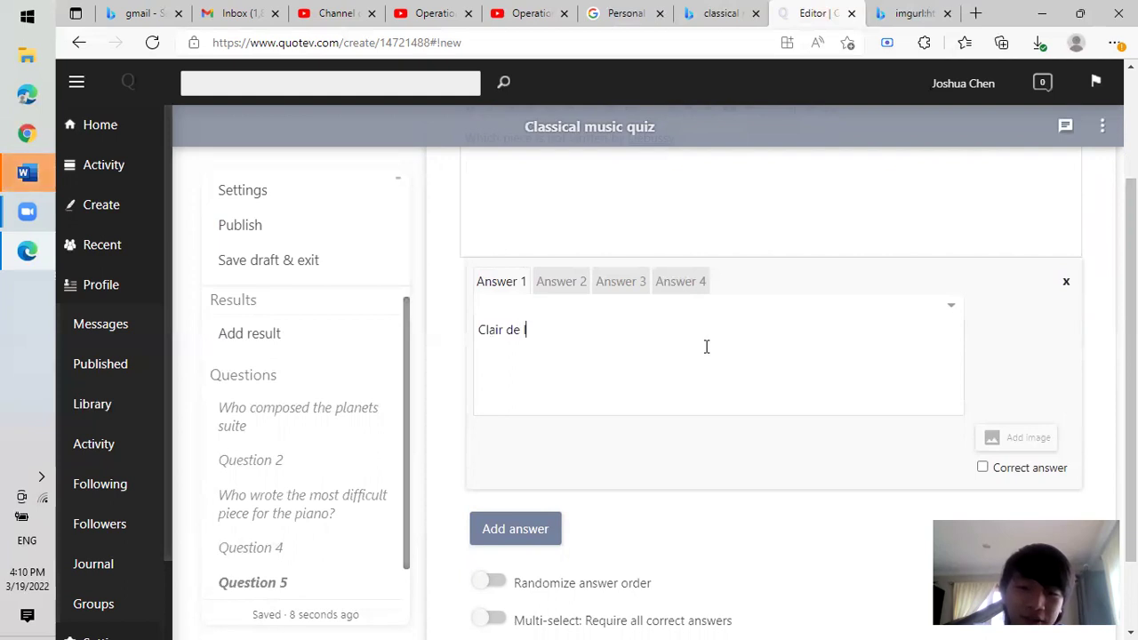
Finish Question 5's first answer as 'Clair de lune'.
key("BackSpace")
type("une")
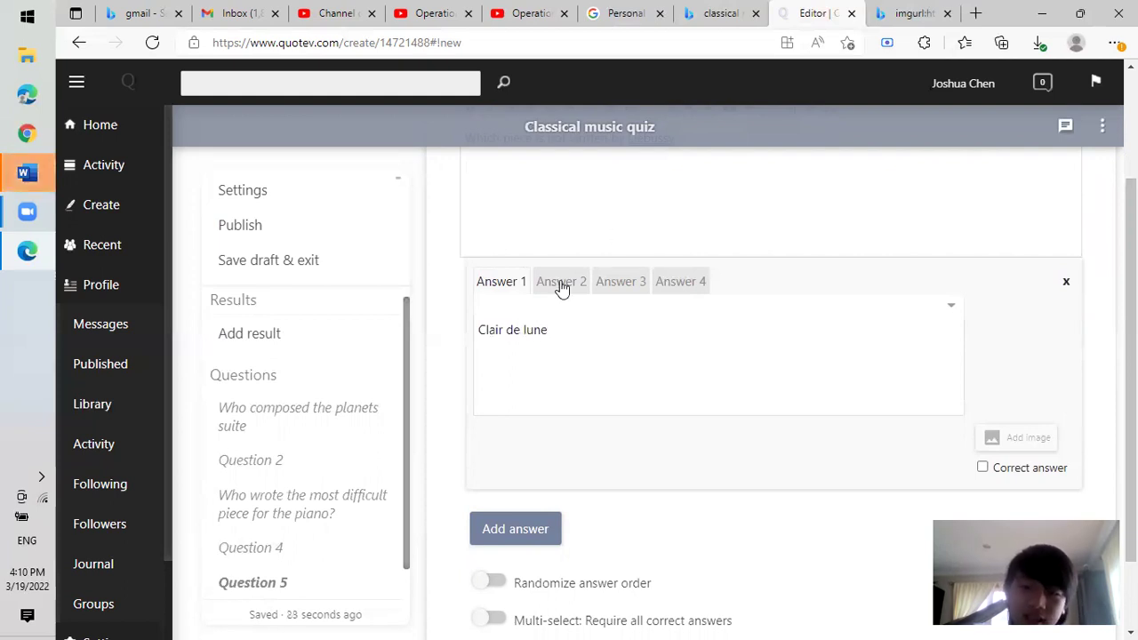
left_click(562, 282)
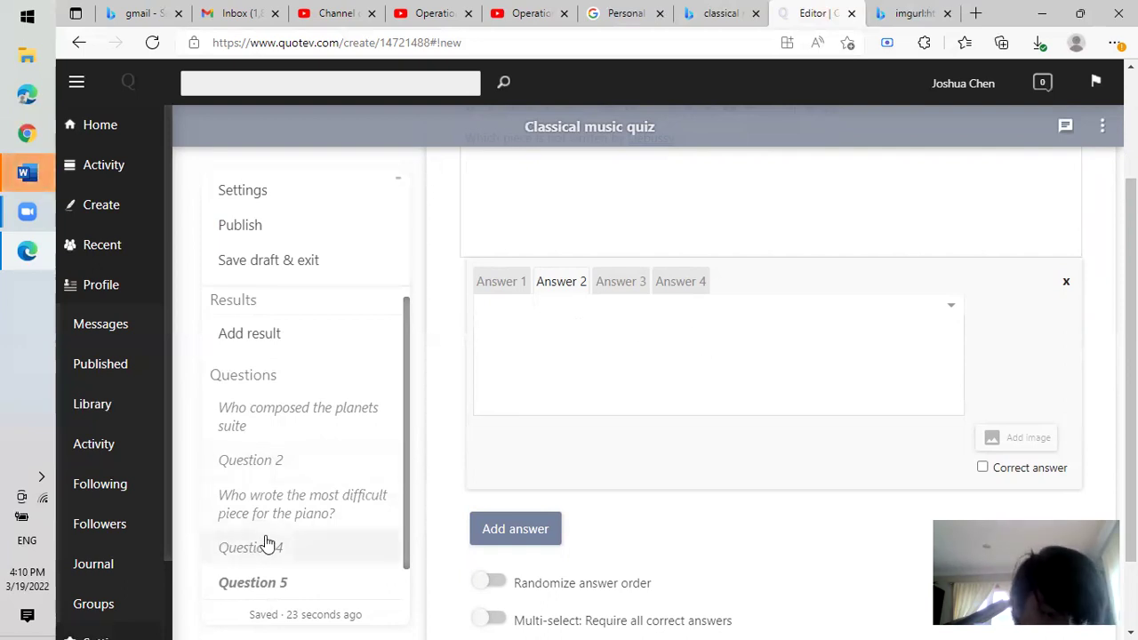
Check Question 3's second and third answers, then return to Question 5.
left_click(322, 506)
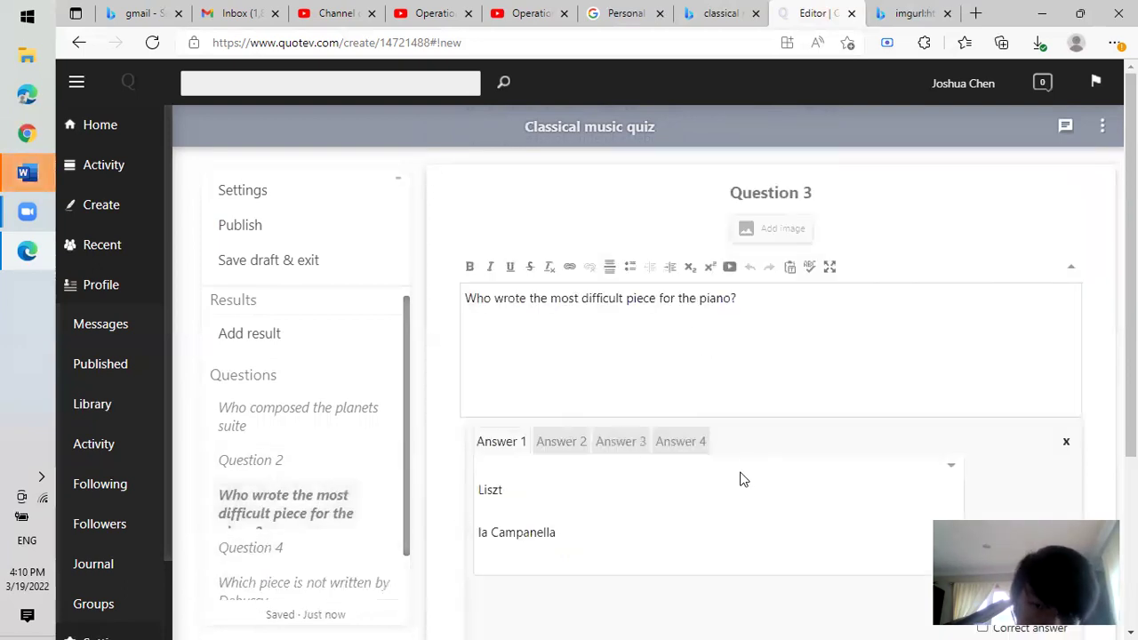
left_click(617, 444)
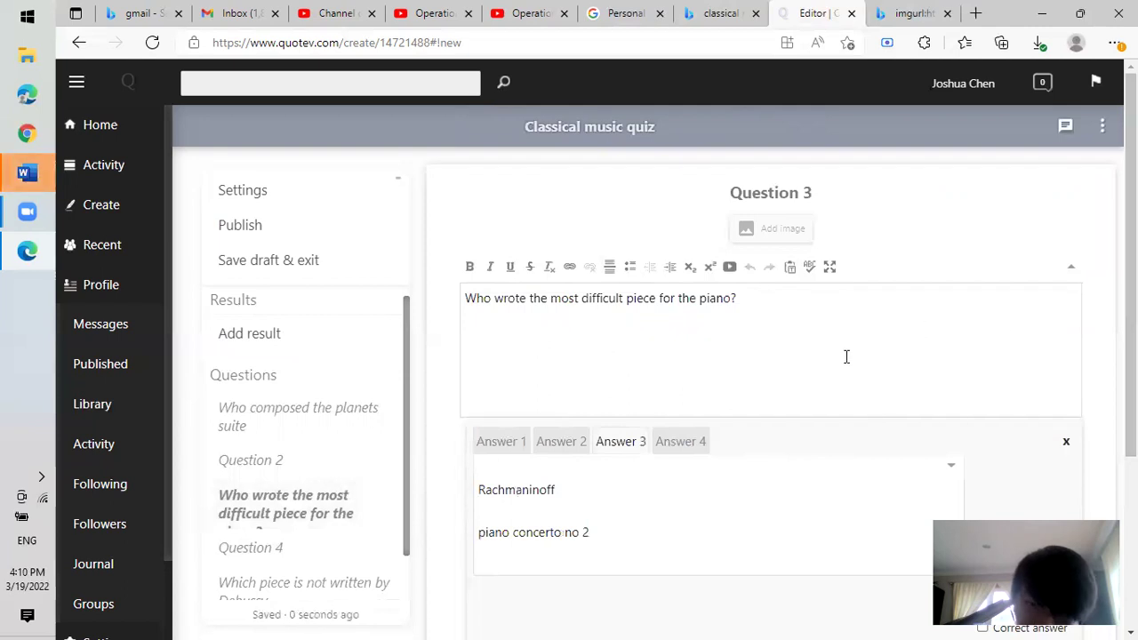
left_click(562, 443)
scroll(1066, 454, "down", 2)
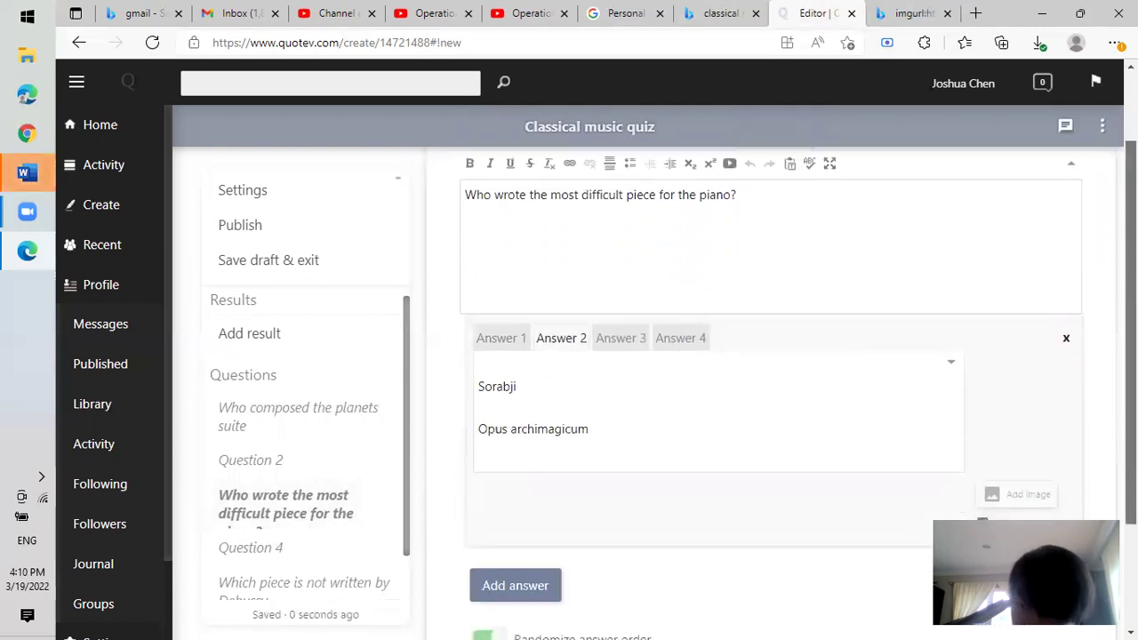
left_click(290, 584)
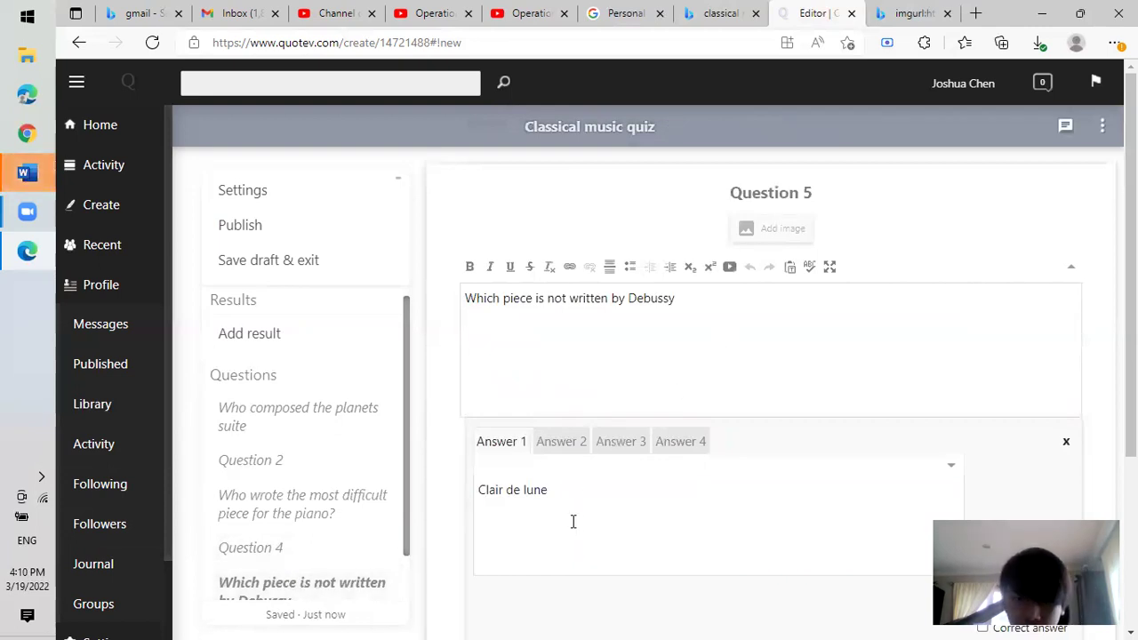
Enter 'Prelude for the afternoon of the faun' as Question 5's second answer.
left_click(560, 443)
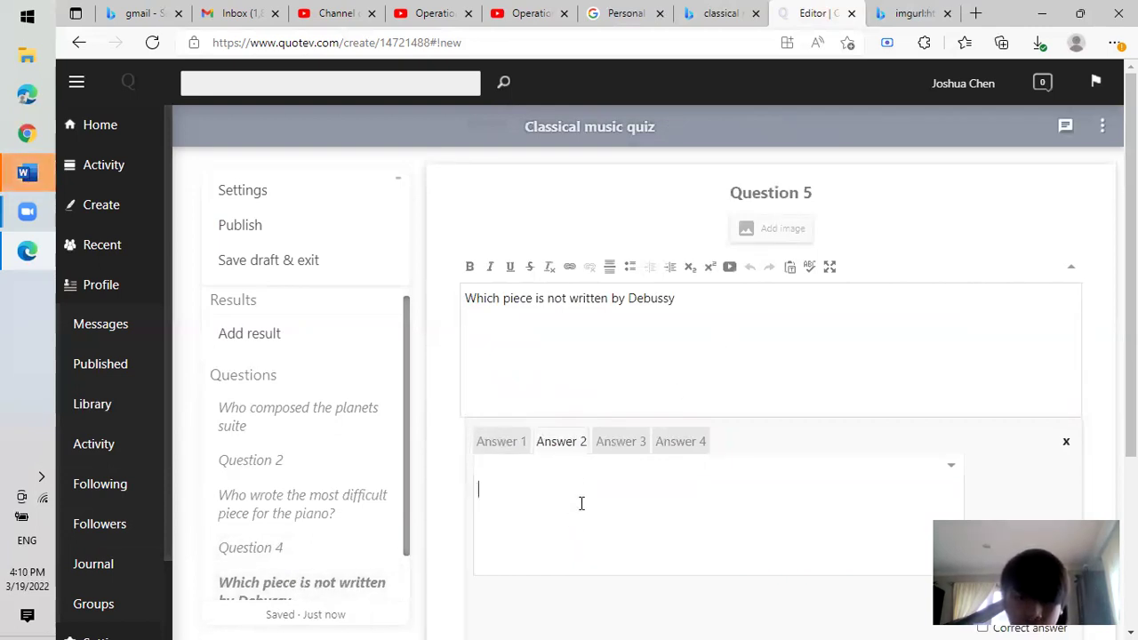
type("Prelude for the after n")
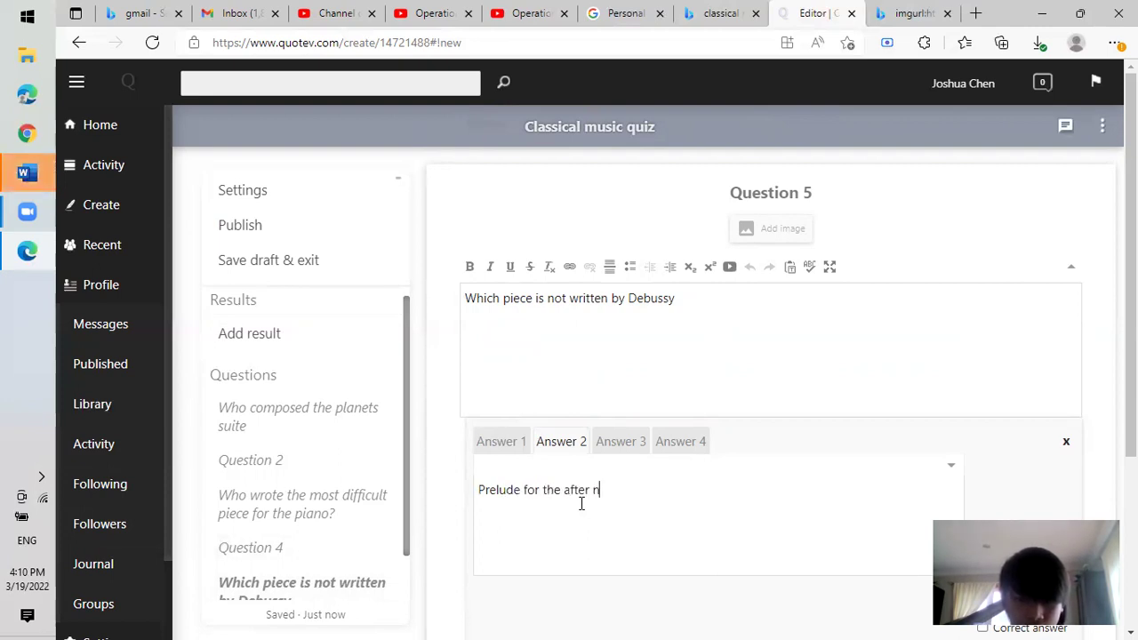
key("BackSpace")
key("BackSpace")
key("BackSpace")
type("noon of the fau")
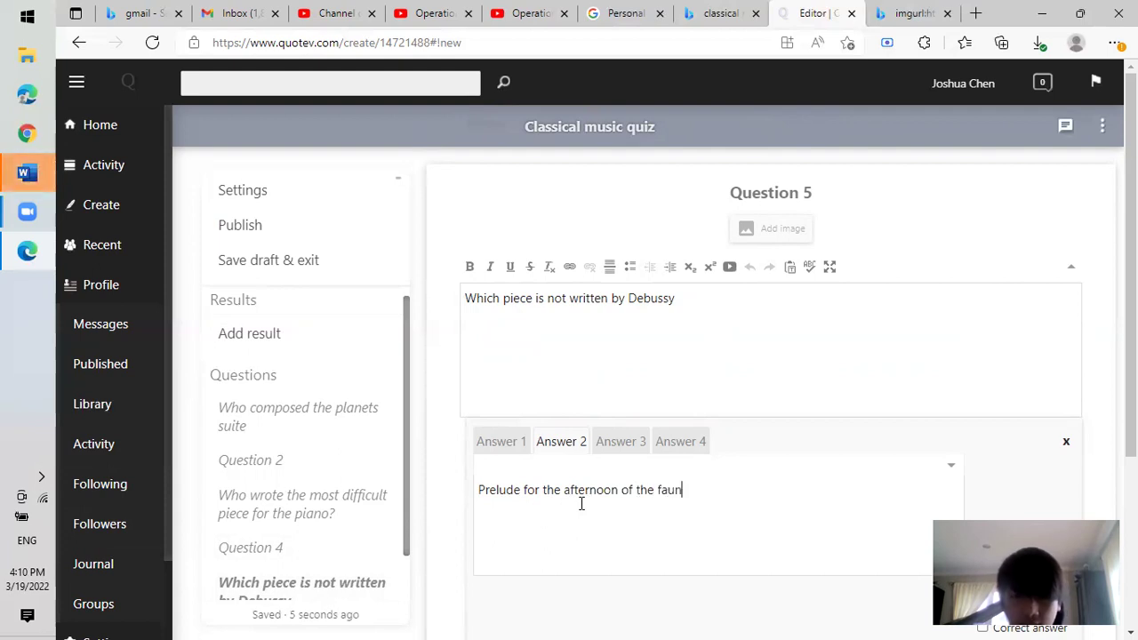
left_click(627, 453)
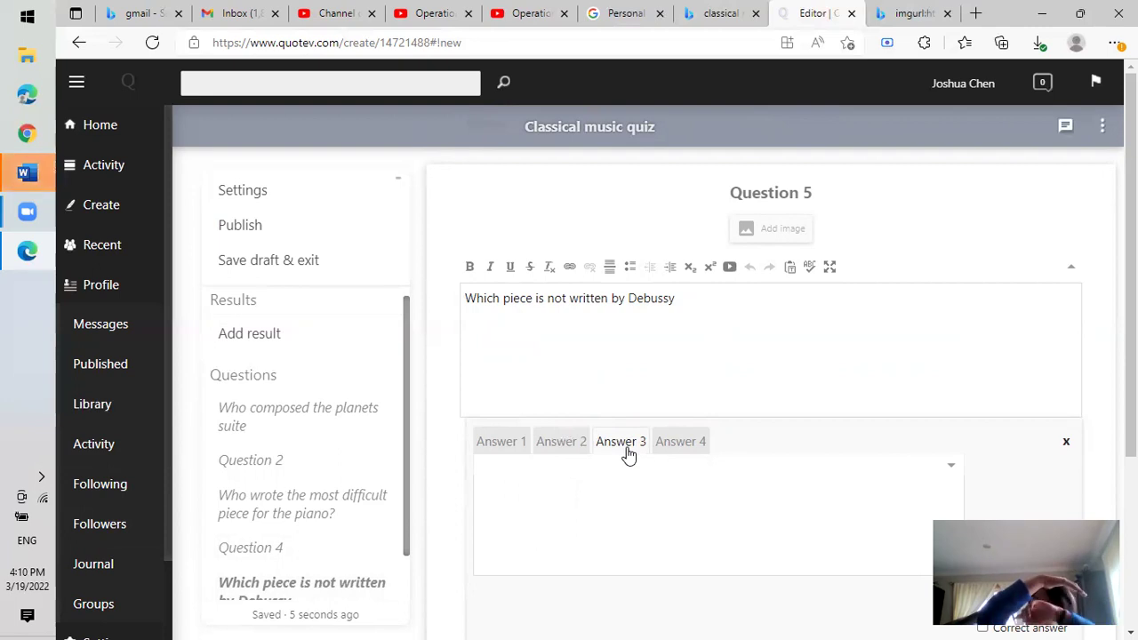
left_click(571, 484)
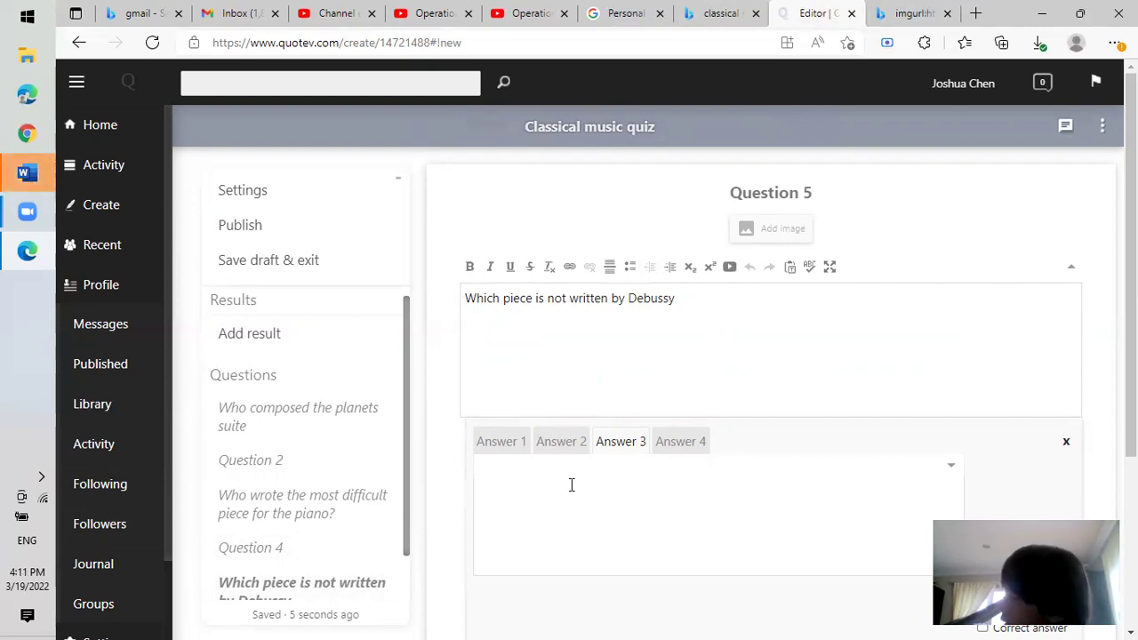
Enter 'violin concerto in d major' as Question 5's third answer.
type("violin concerto ")
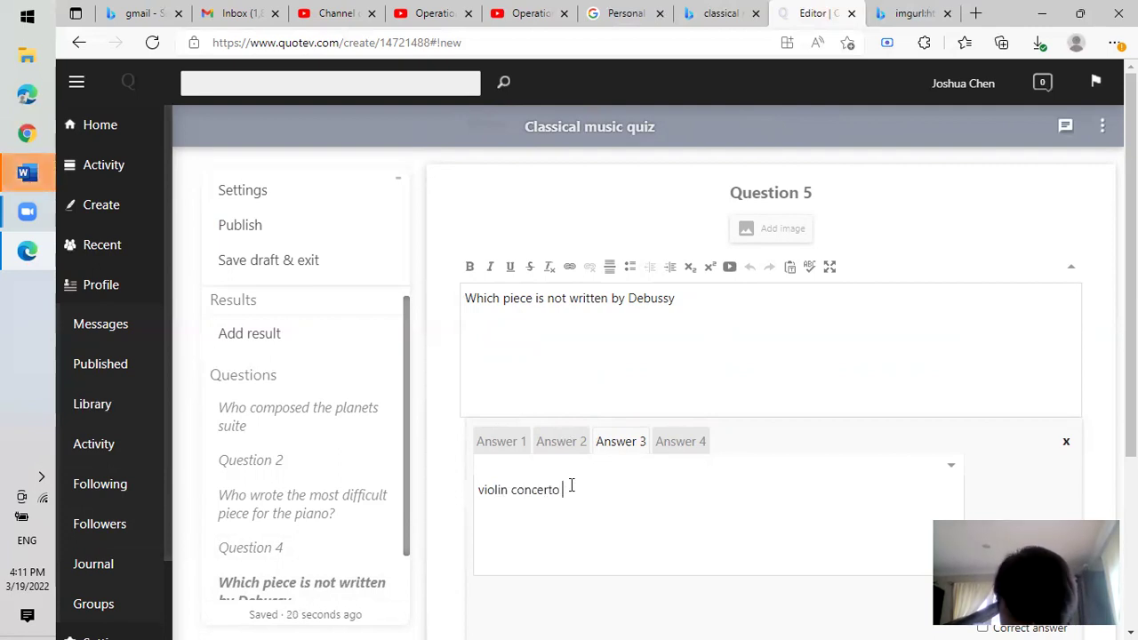
type("in d major")
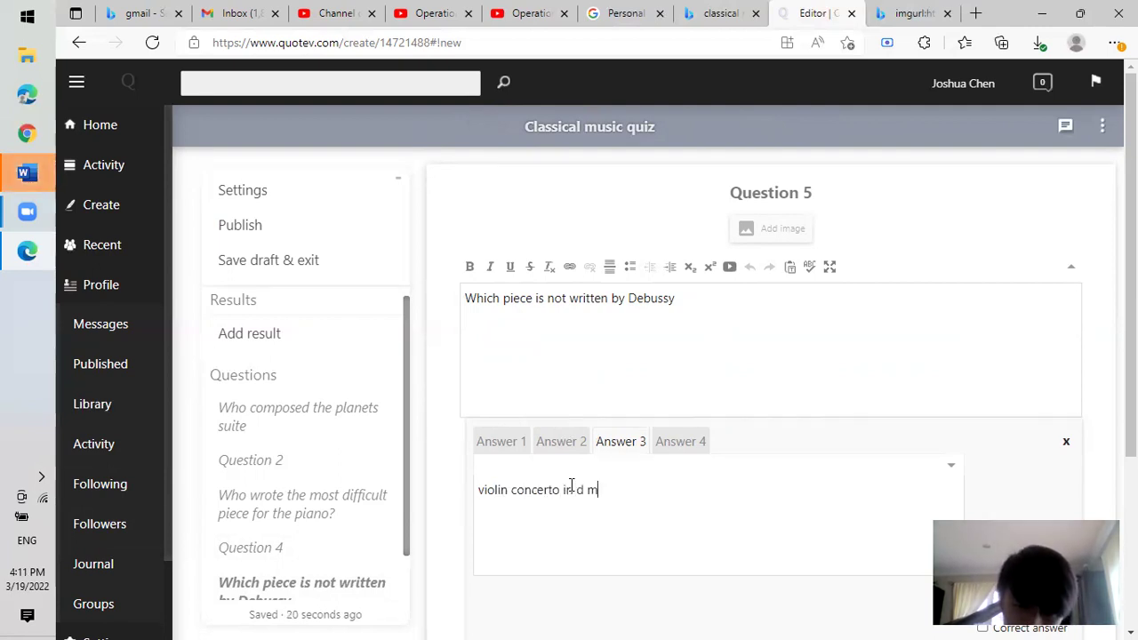
scroll(694, 509, "down", 2)
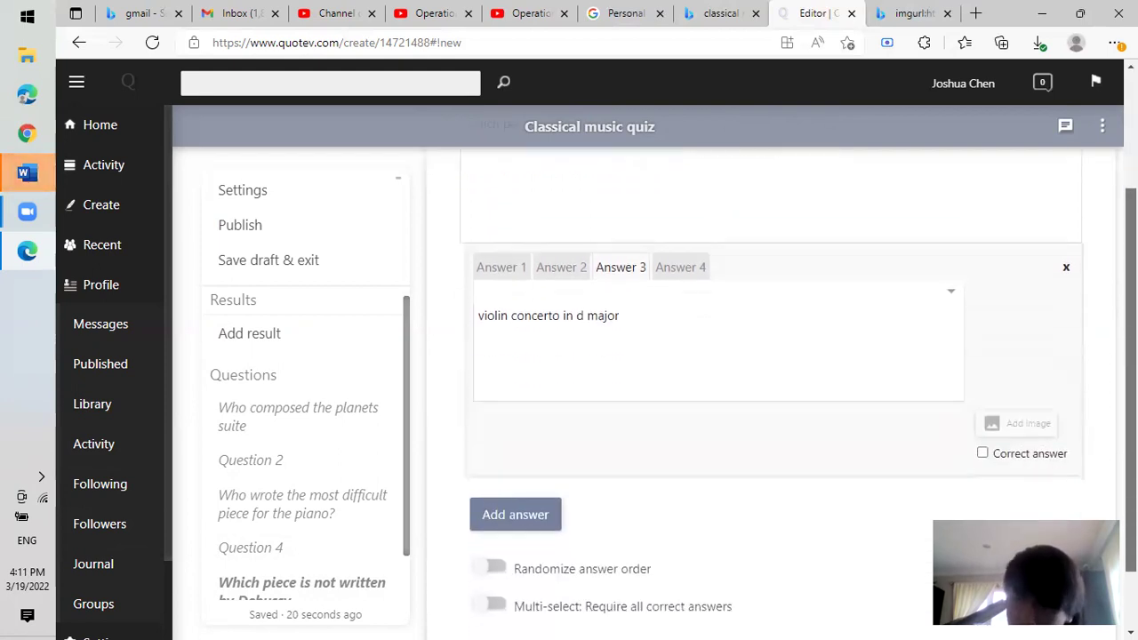
left_click(982, 453)
left_click(675, 307)
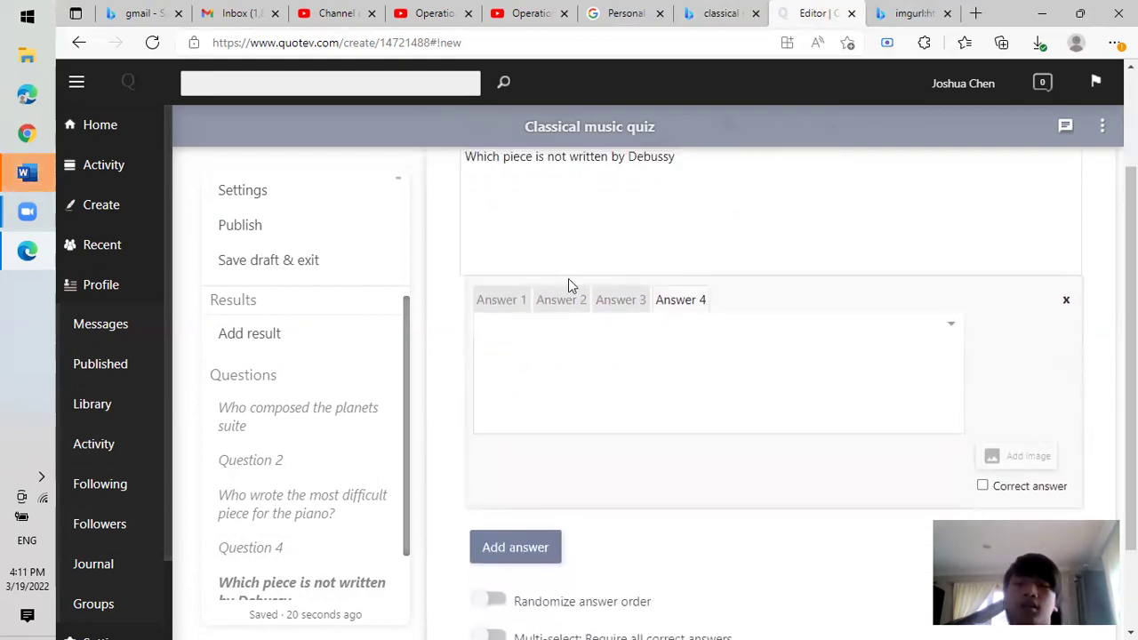
left_click(539, 302)
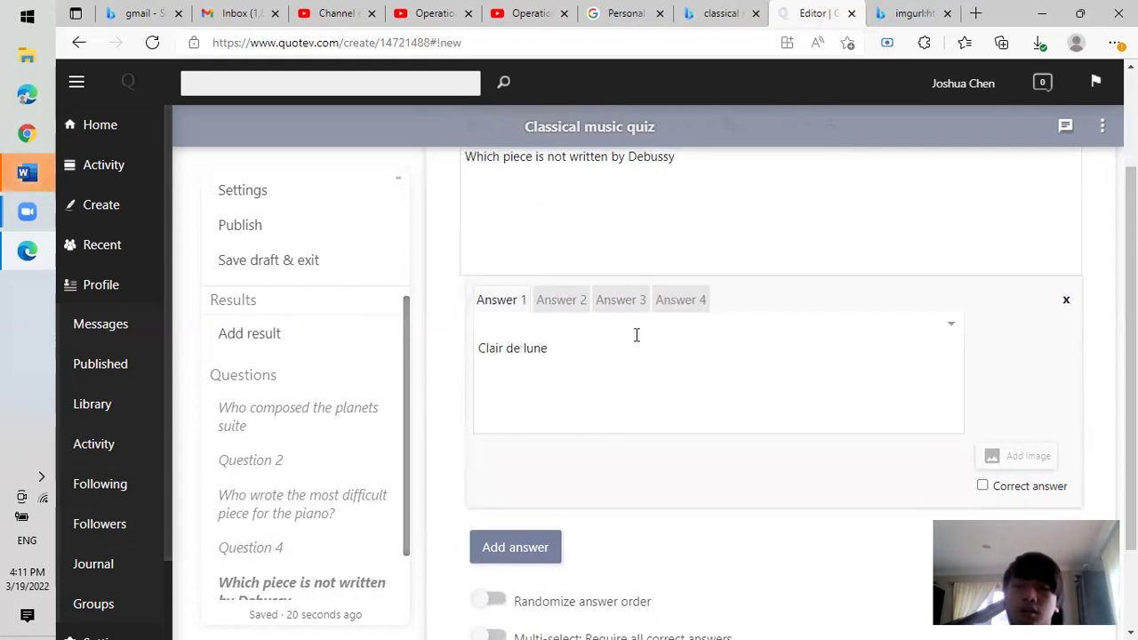
Enter 'prelude d'artifice' as the fourth answer and add a blank fifth answer.
type("ocr")
key("BackSpace")
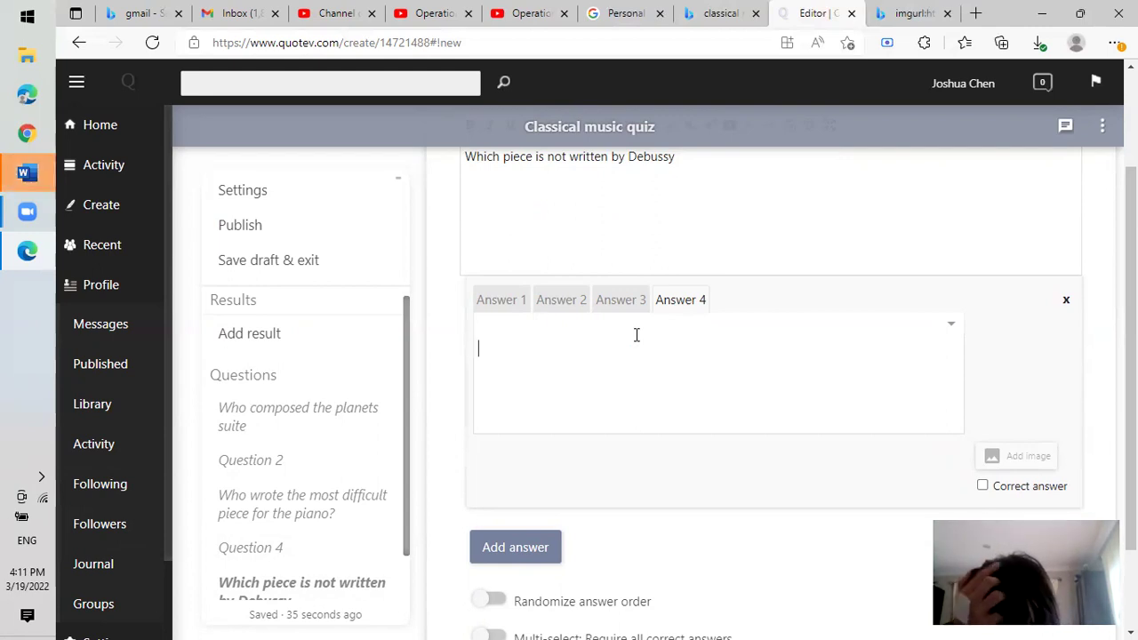
type("prelud")
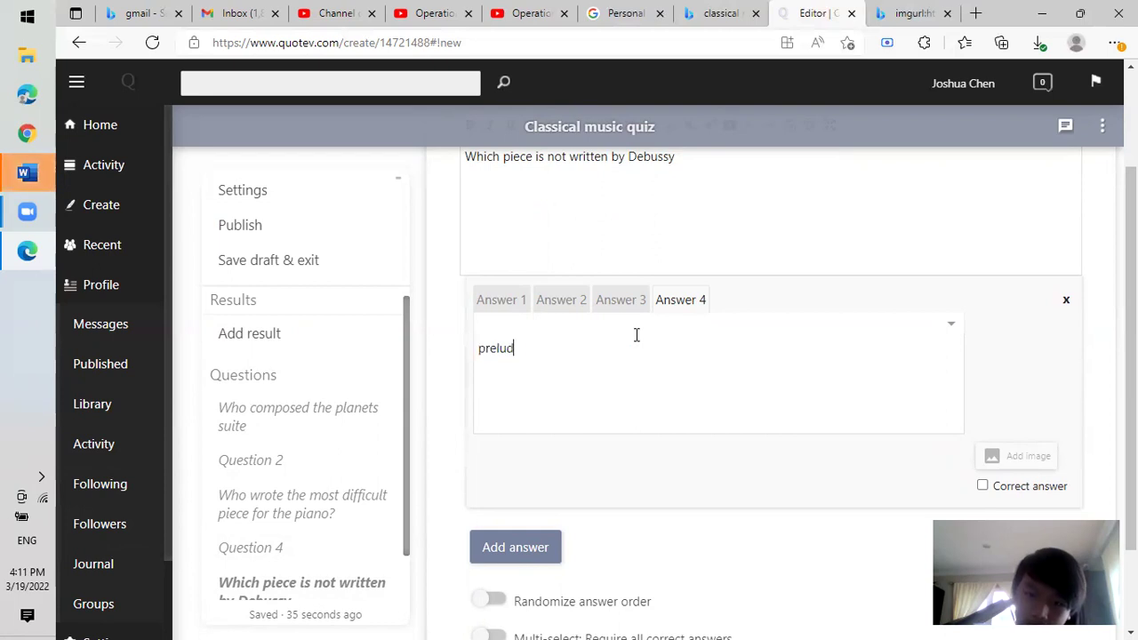
type("e dartifice")
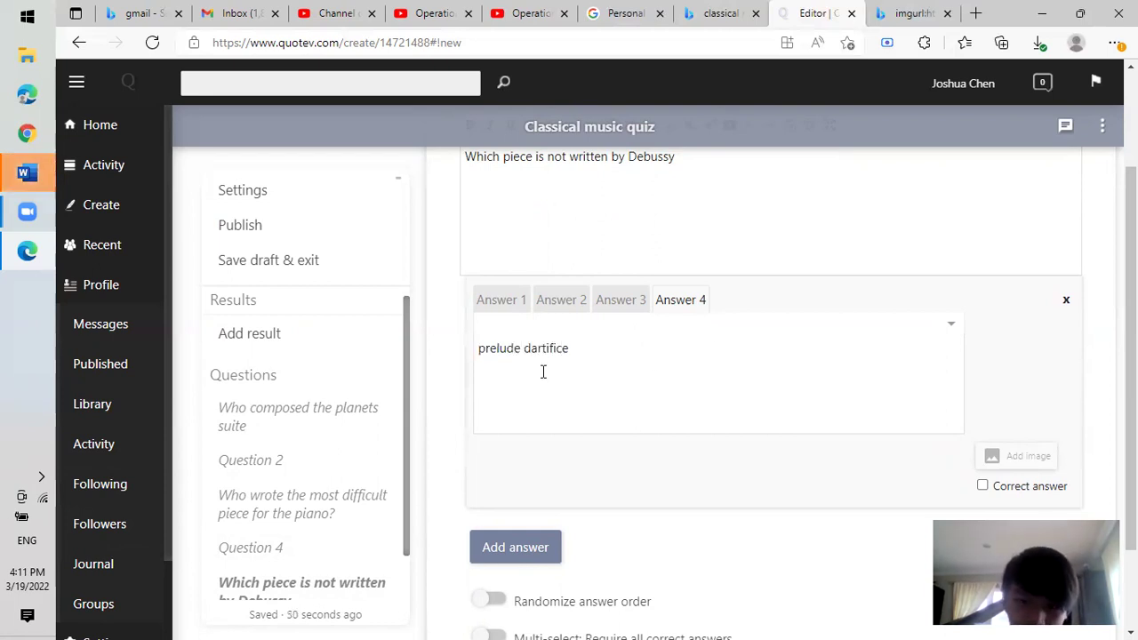
left_click(530, 351)
type("'")
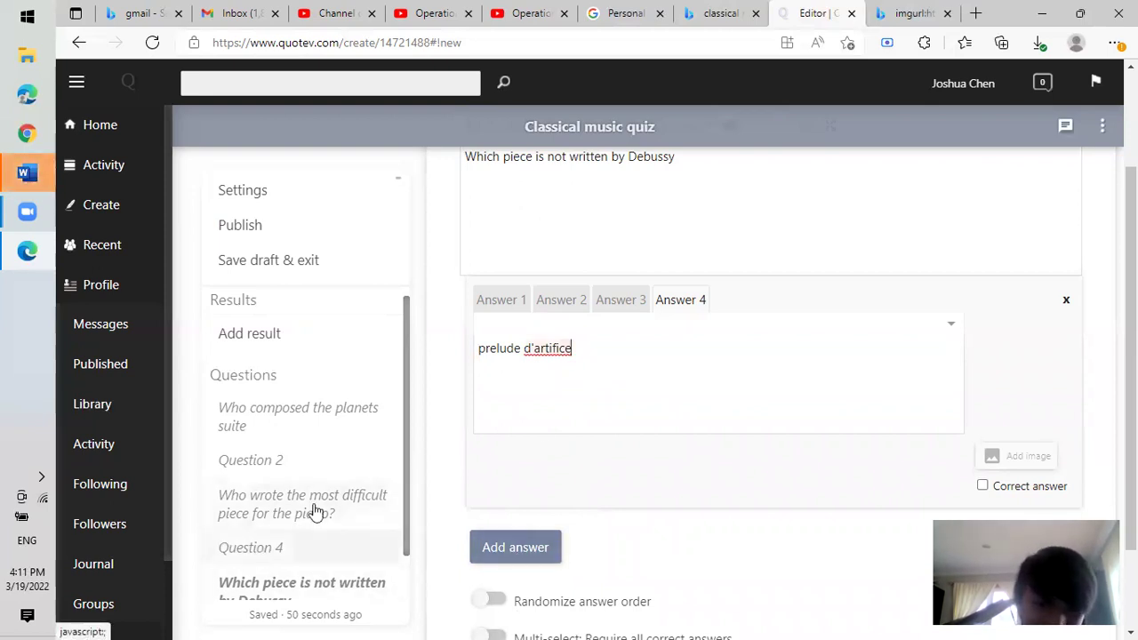
left_click(537, 549)
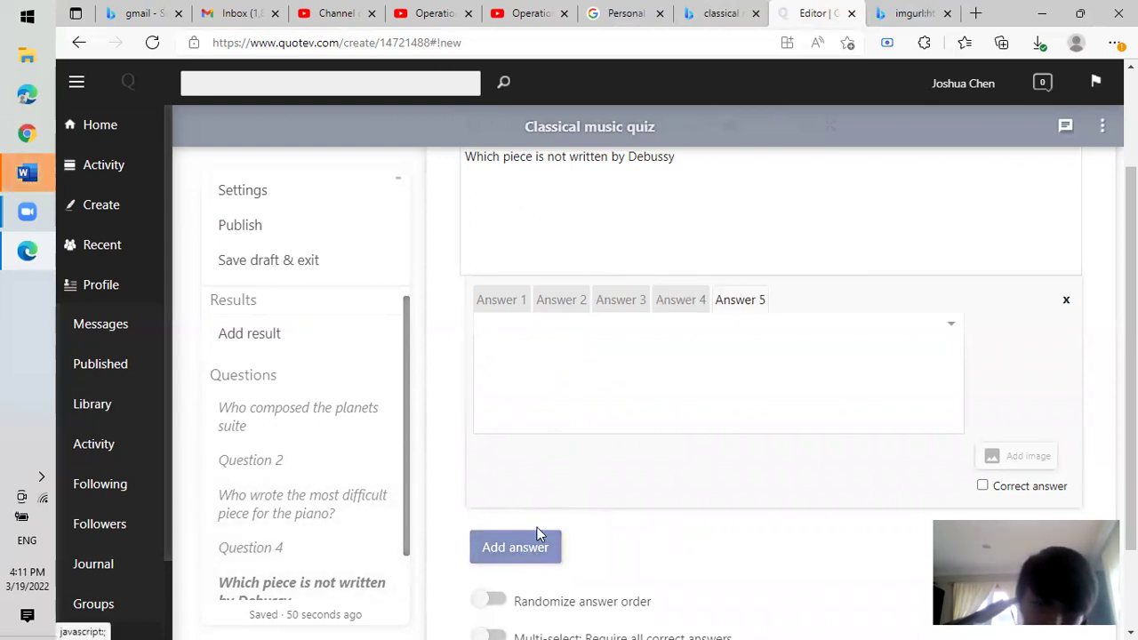
Open a new Edge tab and go to youtube.com.
left_click(974, 15)
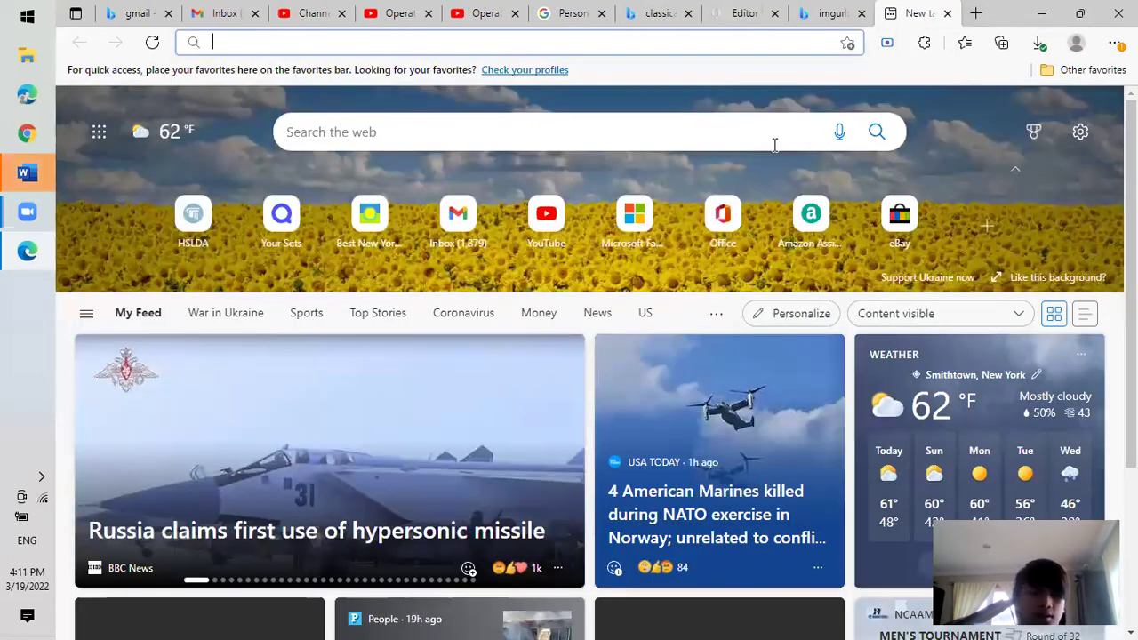
type("youtube.com")
key("Return")
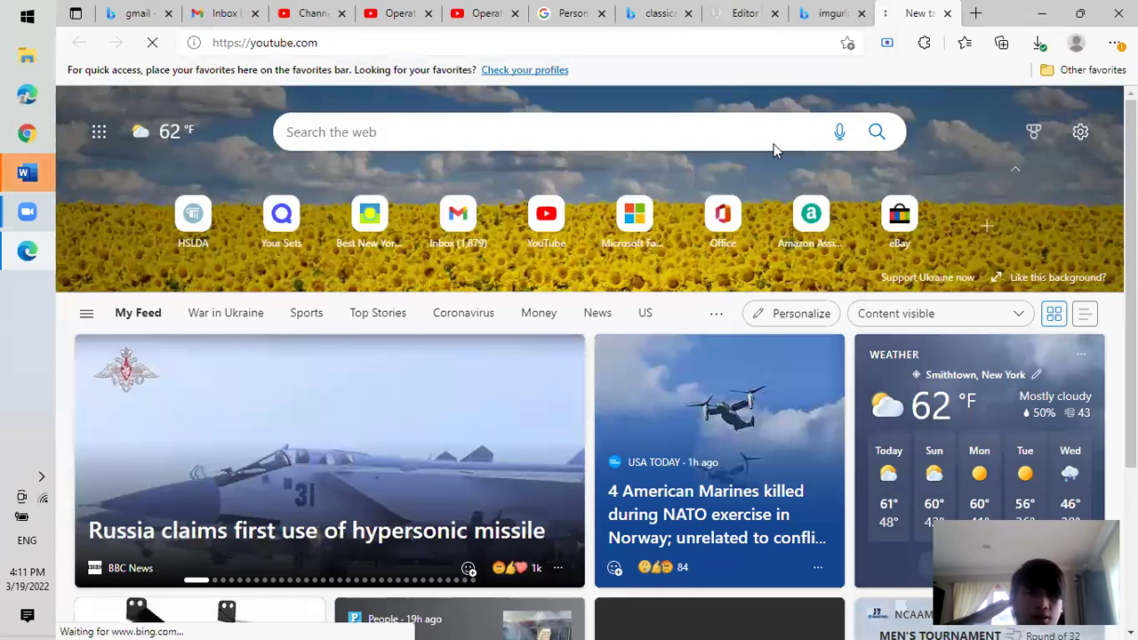
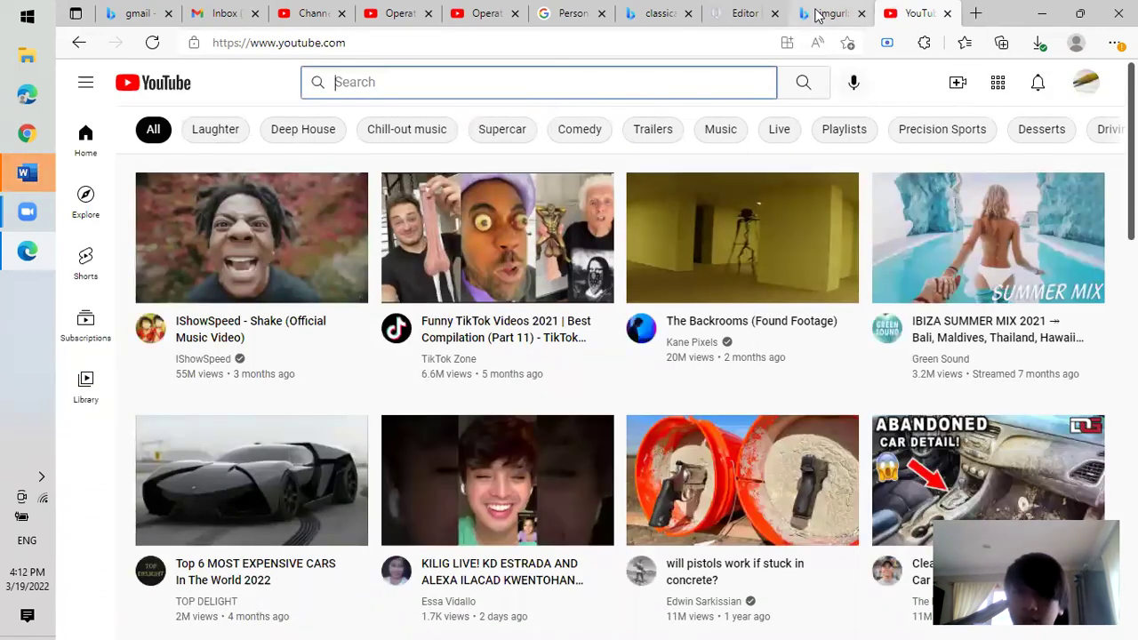
Close the stray YouTube tab and Studio settings, opening the Operation Save classical music public page in a new tab.
left_click(859, 10)
left_click(947, 13)
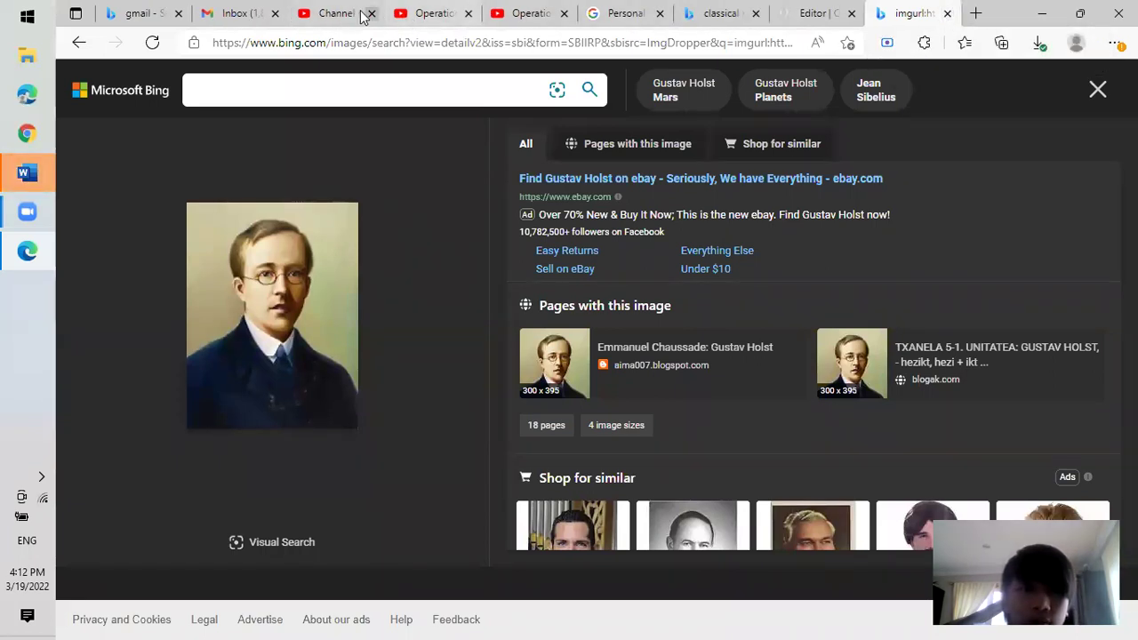
left_click(336, 13)
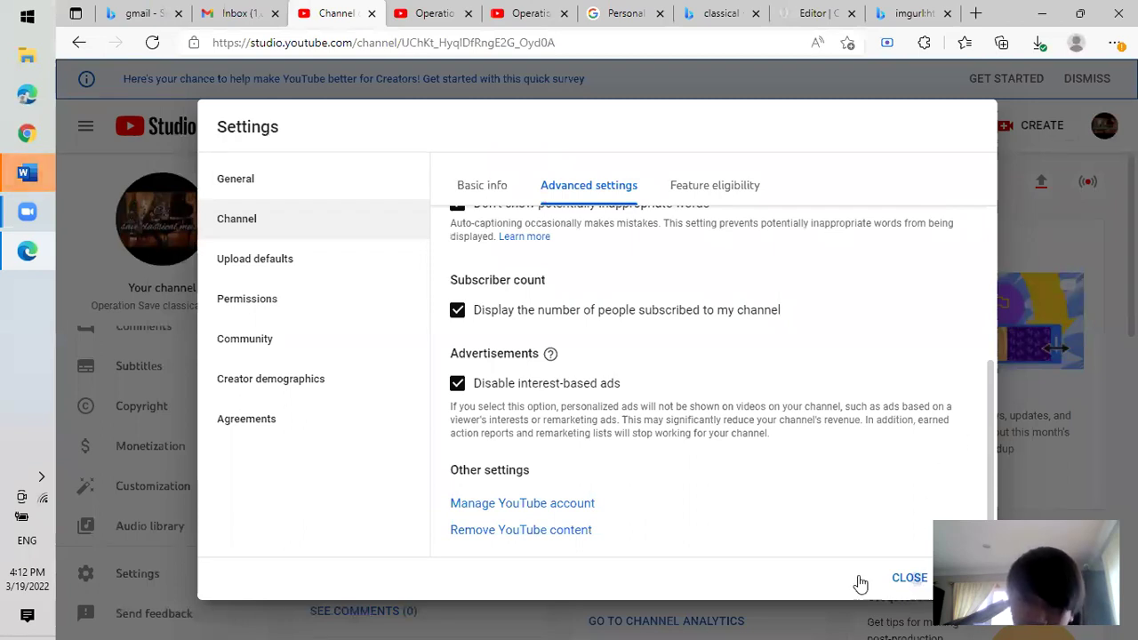
left_click(148, 246)
left_click(151, 238)
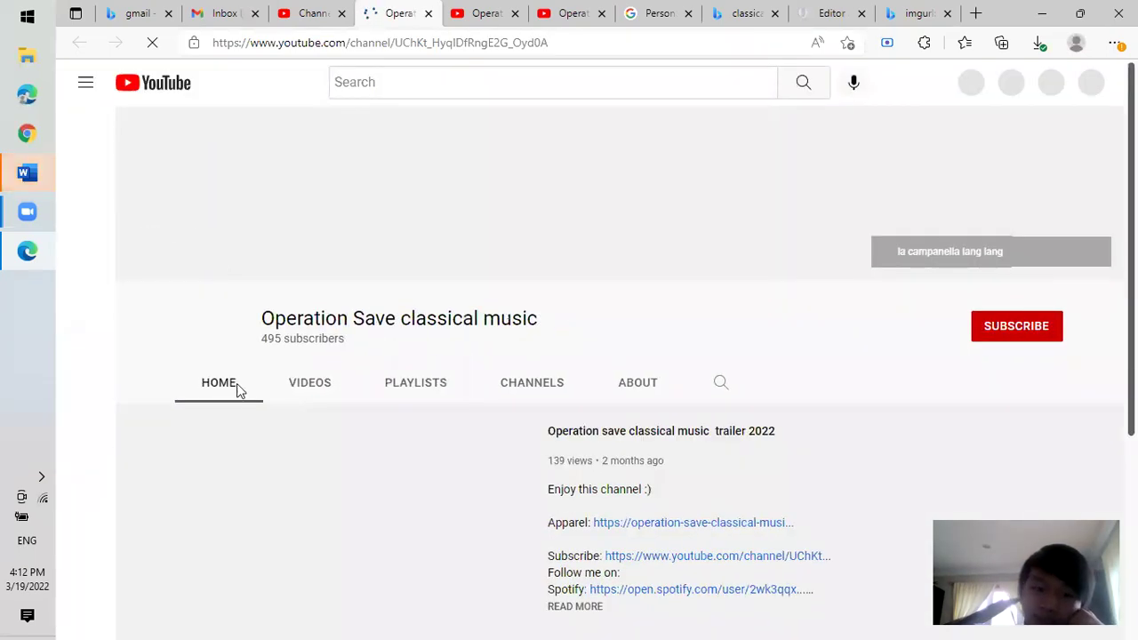
Show the channel's videos and switch to the channel's own YouTube account.
left_click(308, 384)
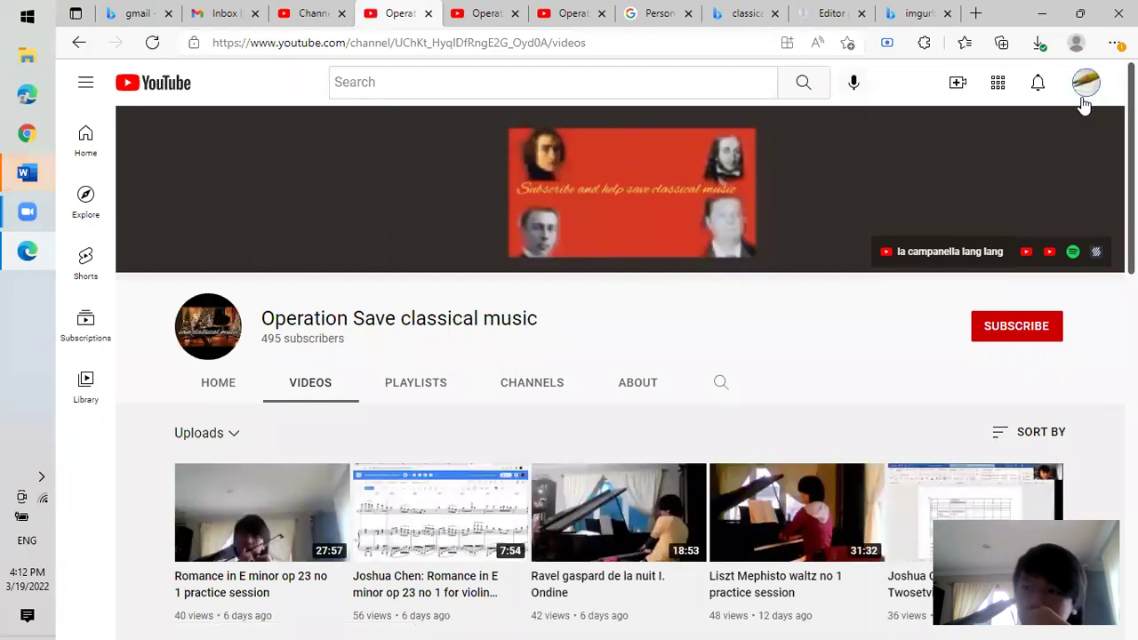
left_click(1084, 101)
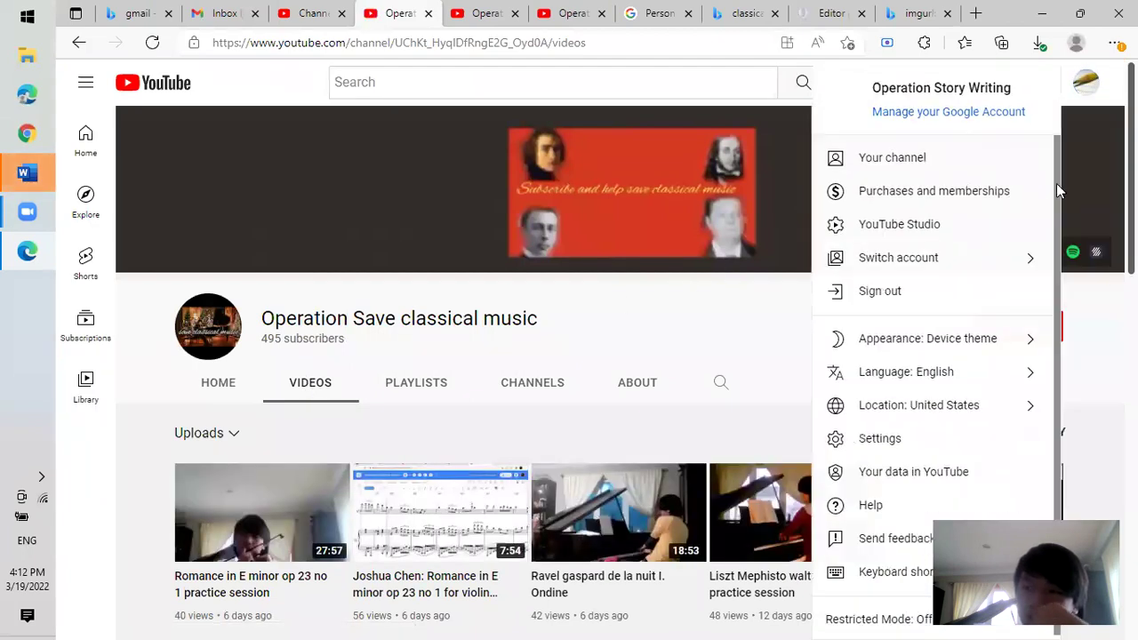
left_click(951, 260)
left_click(964, 208)
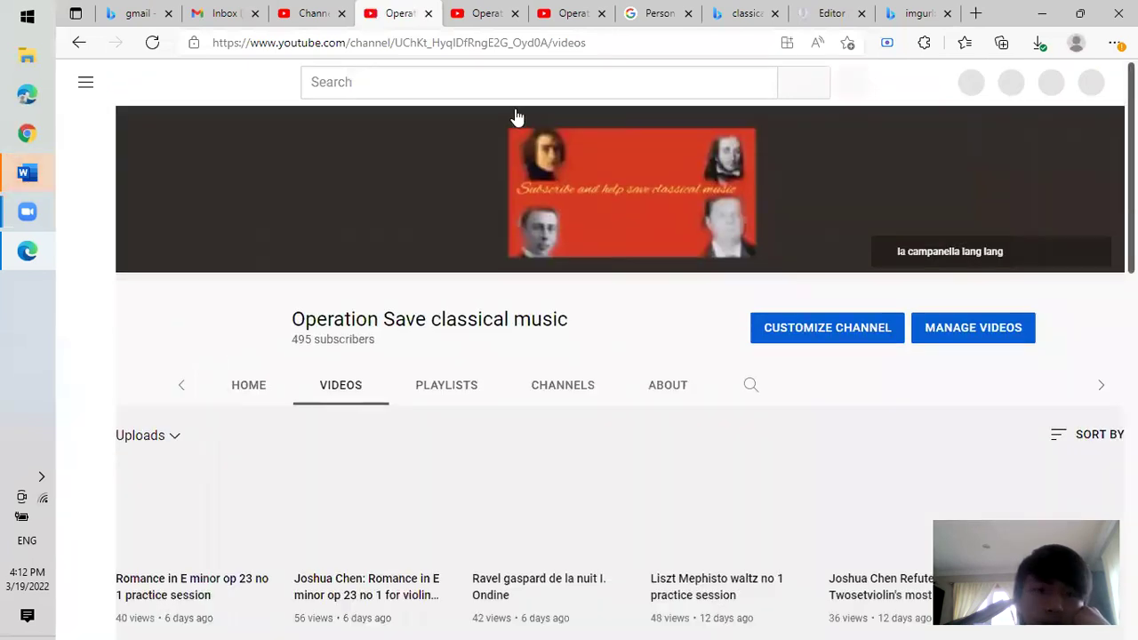
Search YouTube for Debussy's 'les collines d'anacapri' and copy the piece title.
left_click(578, 85)
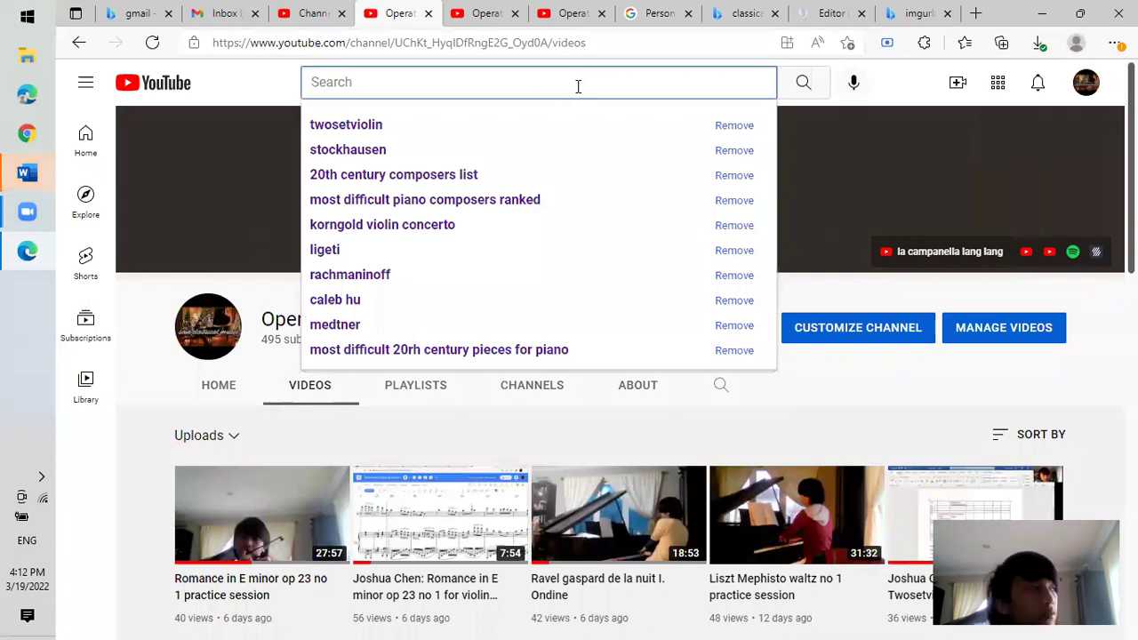
type("Deb")
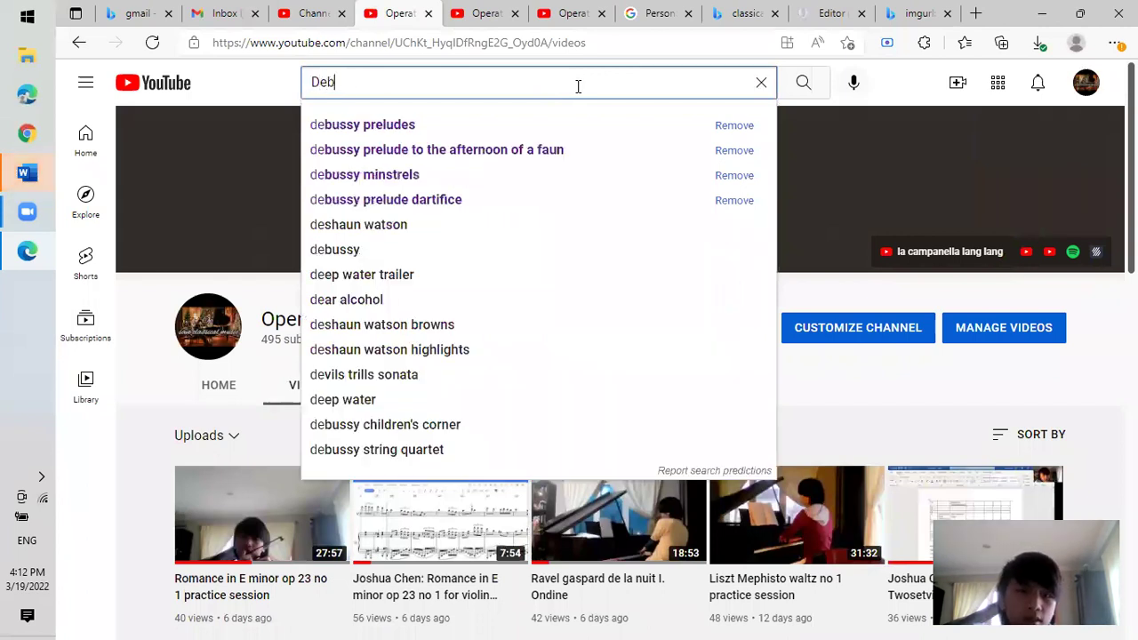
type("ussy d")
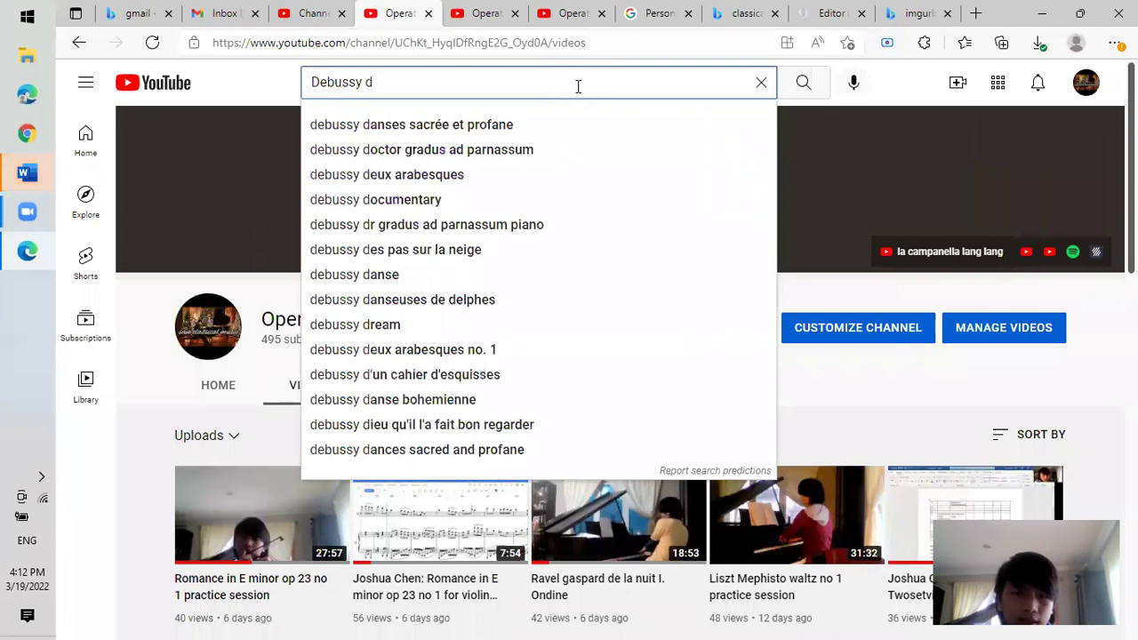
type("c")
key("BackSpace")
type("c")
key("BackSpace")
type("c")
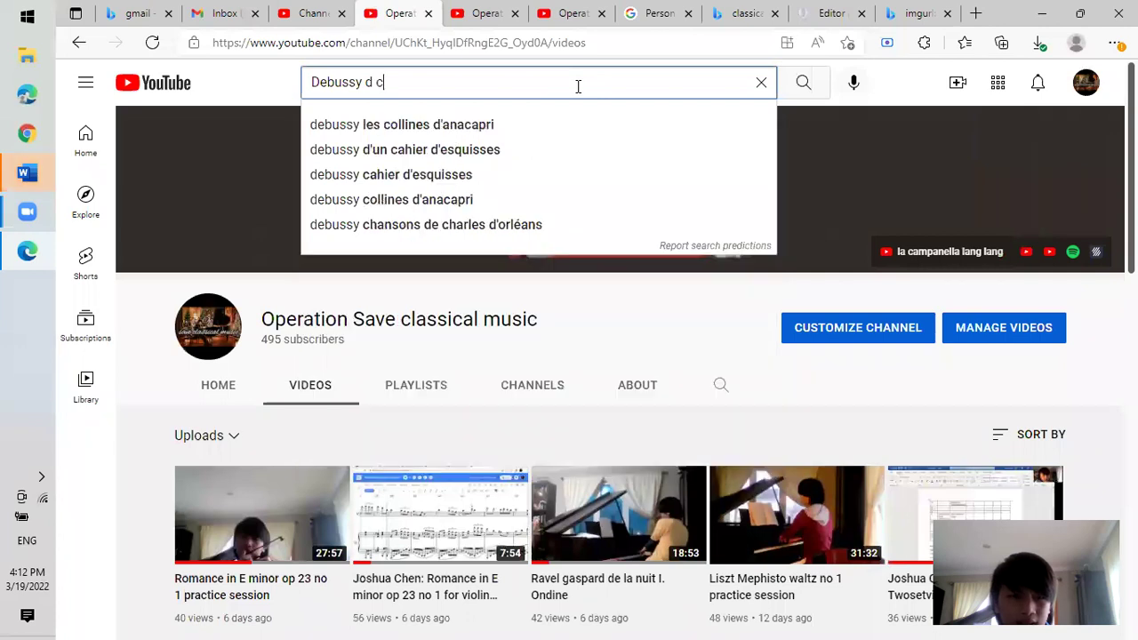
left_click(521, 133)
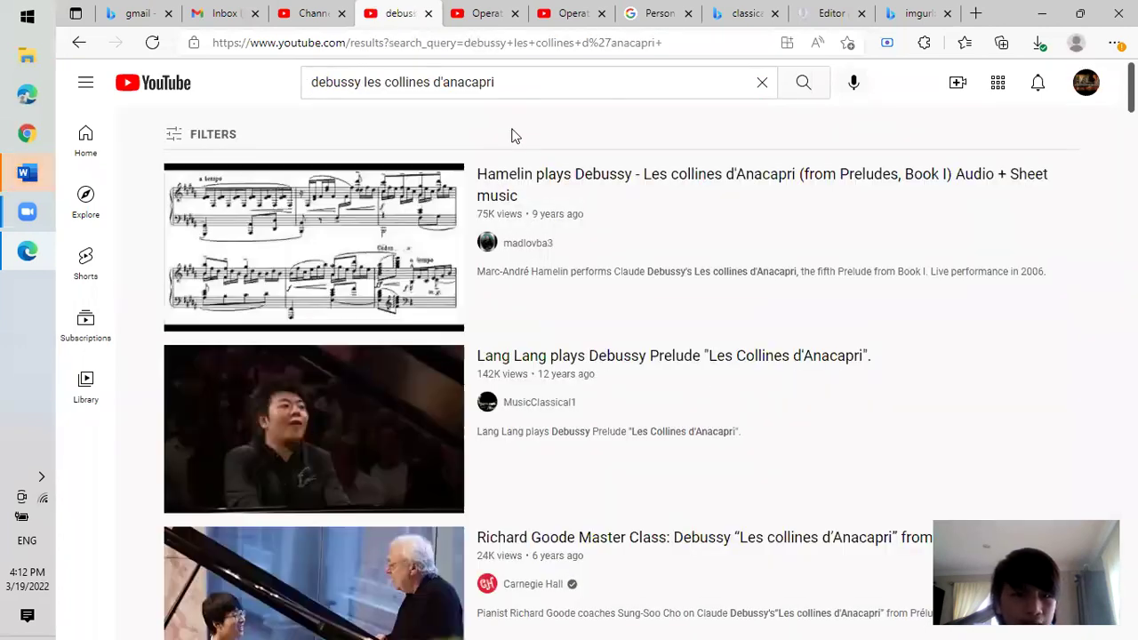
left_click_drag(507, 82, 364, 91)
key("ctrl+c")
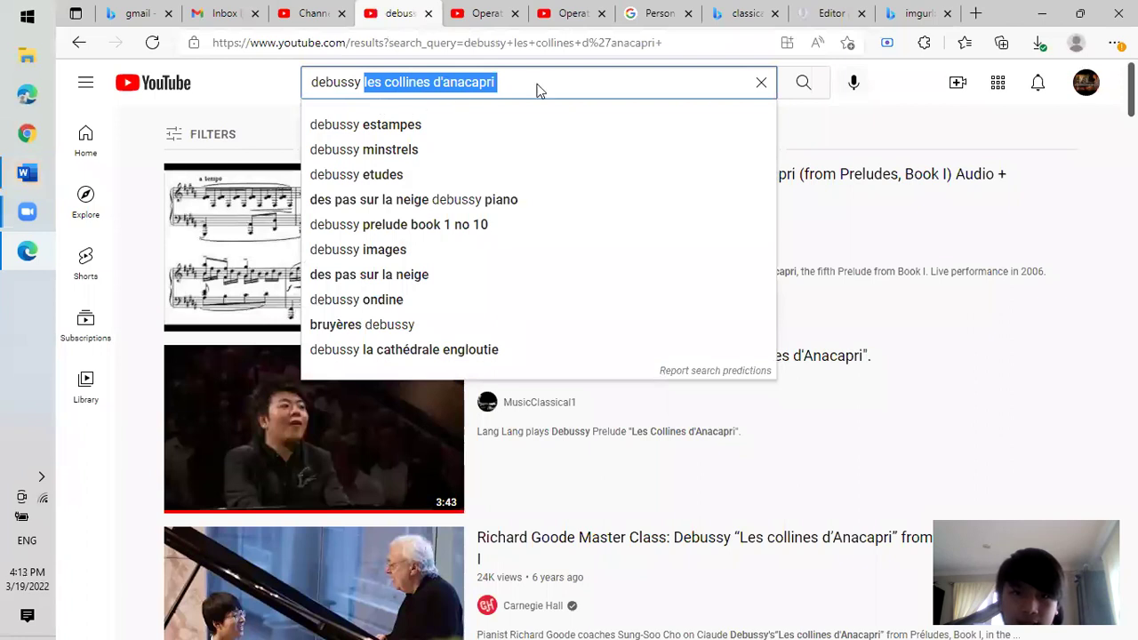
left_click(912, 14)
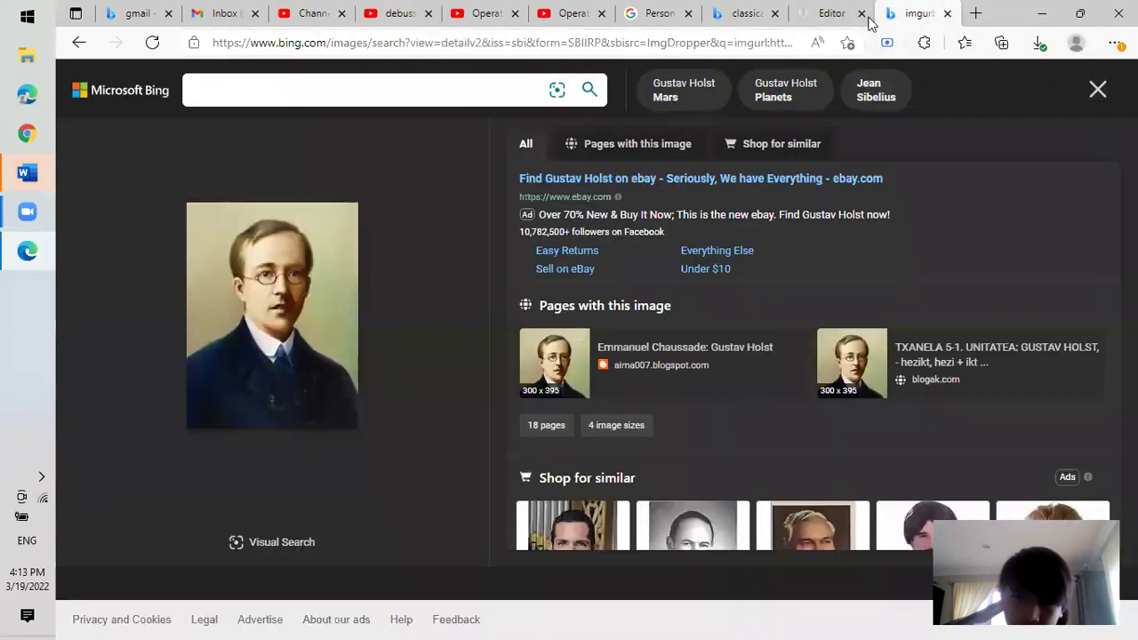
Paste 'les collines d'anacapri' as Answer 5 of the Debussy question, review the other answers, and start Question 2.
left_click(809, 15)
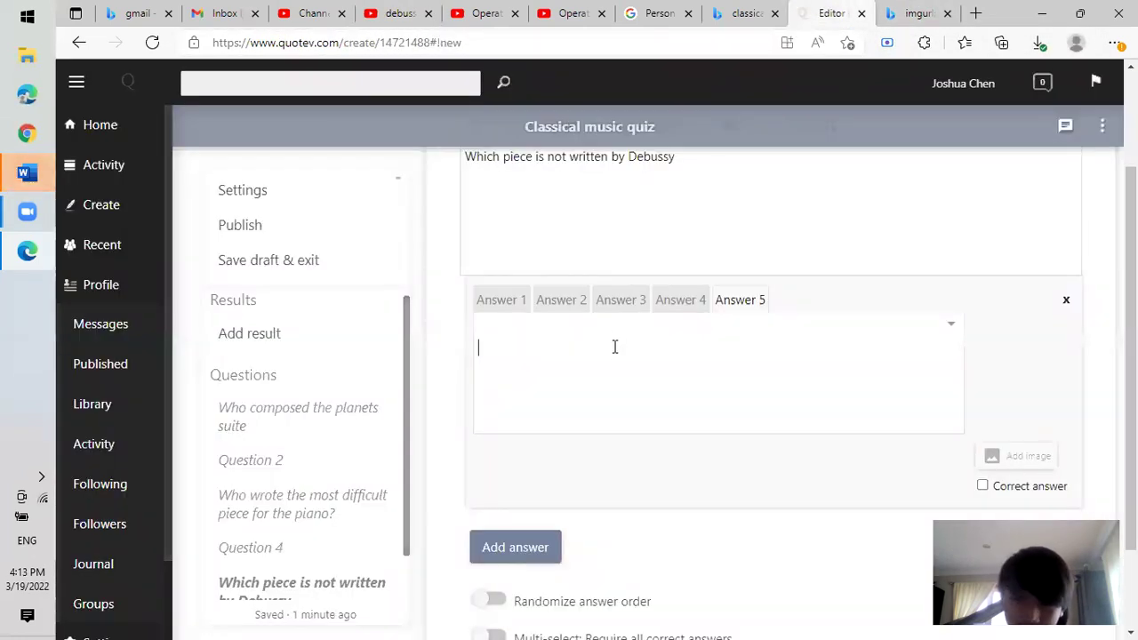
key("ctrl+v")
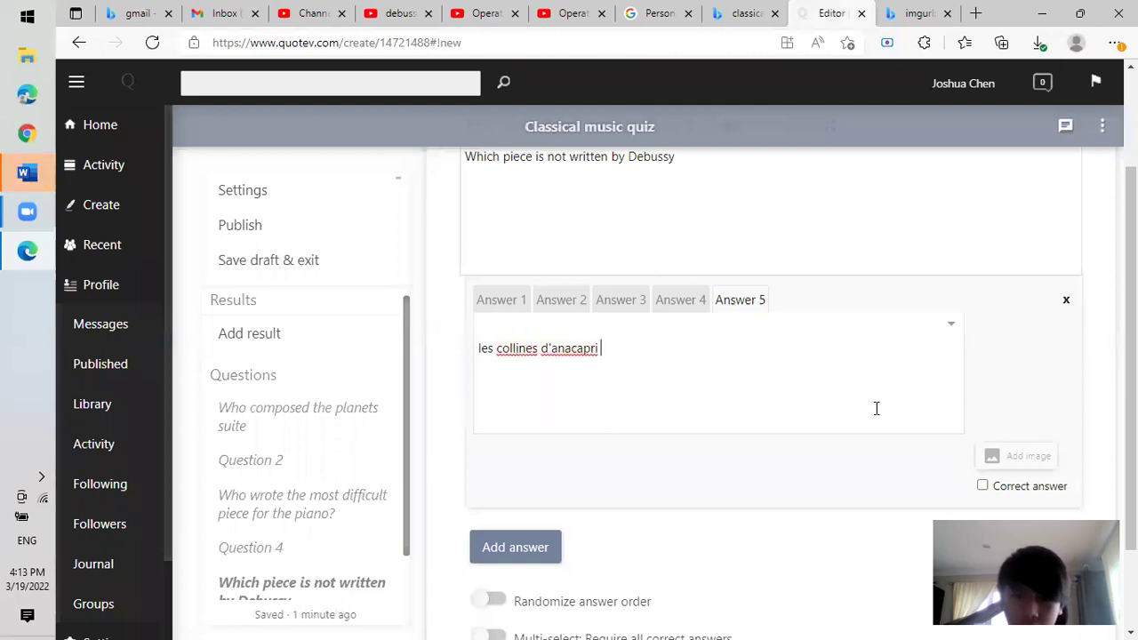
left_click(665, 306)
left_click(609, 299)
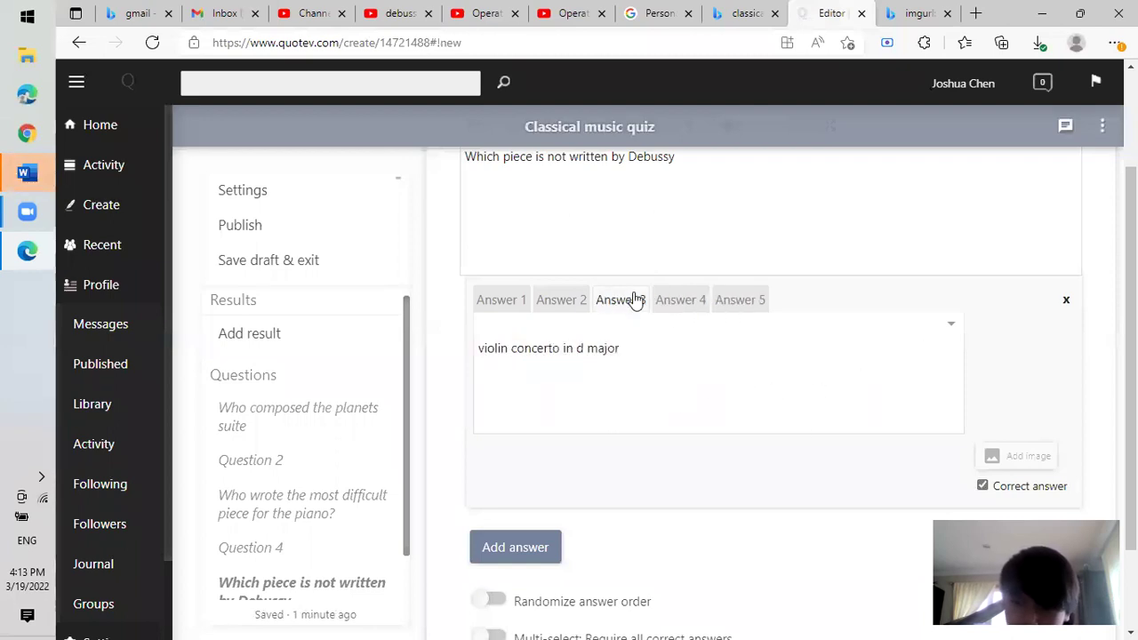
left_click(700, 300)
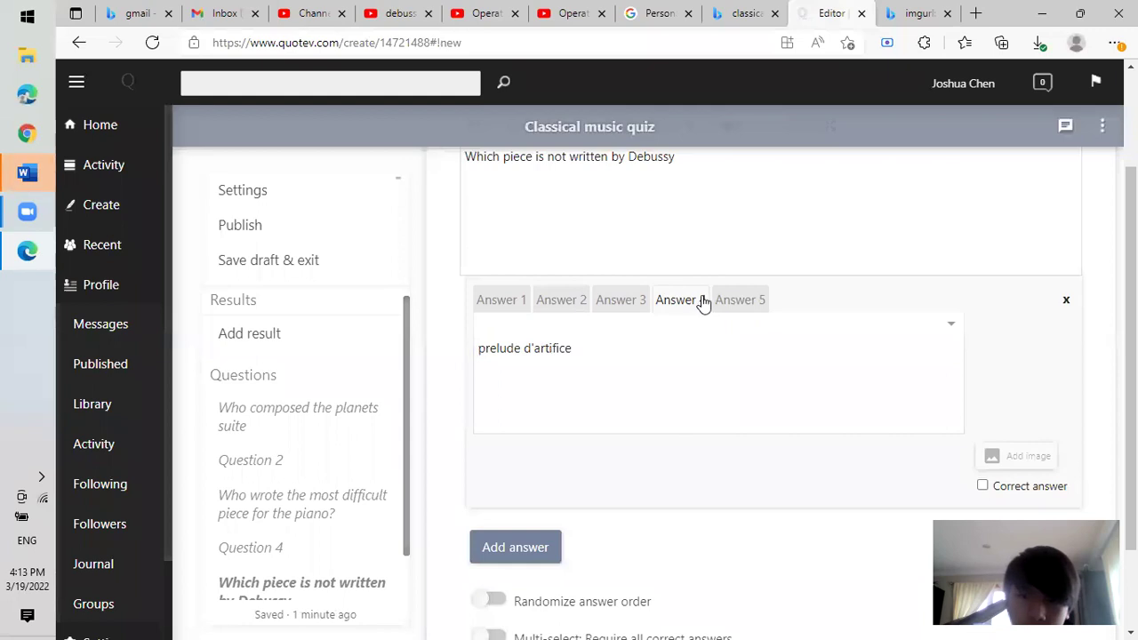
left_click(750, 302)
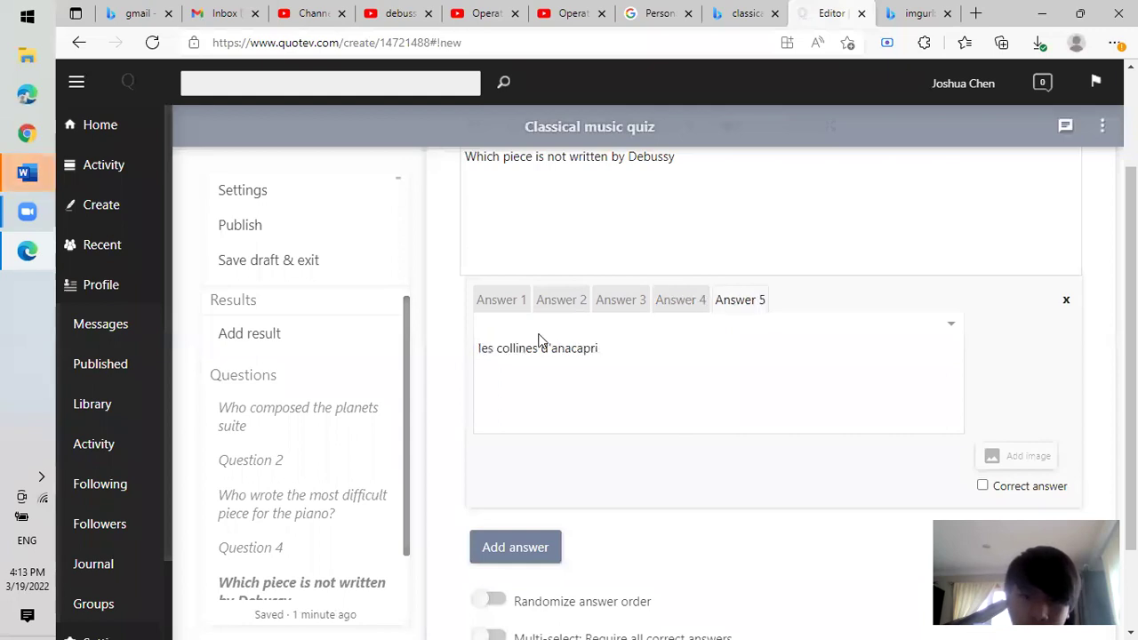
left_click(295, 460)
left_click(693, 308)
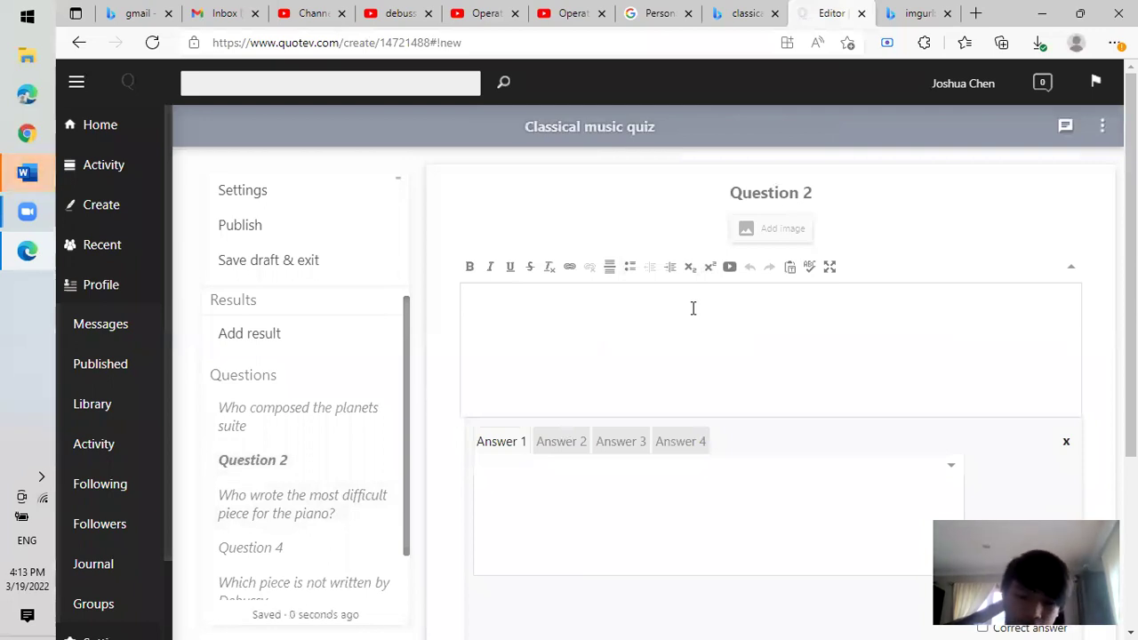
Write the Question 2 text 'How many piano sonatas did Beethoven write'.
type("How many sona")
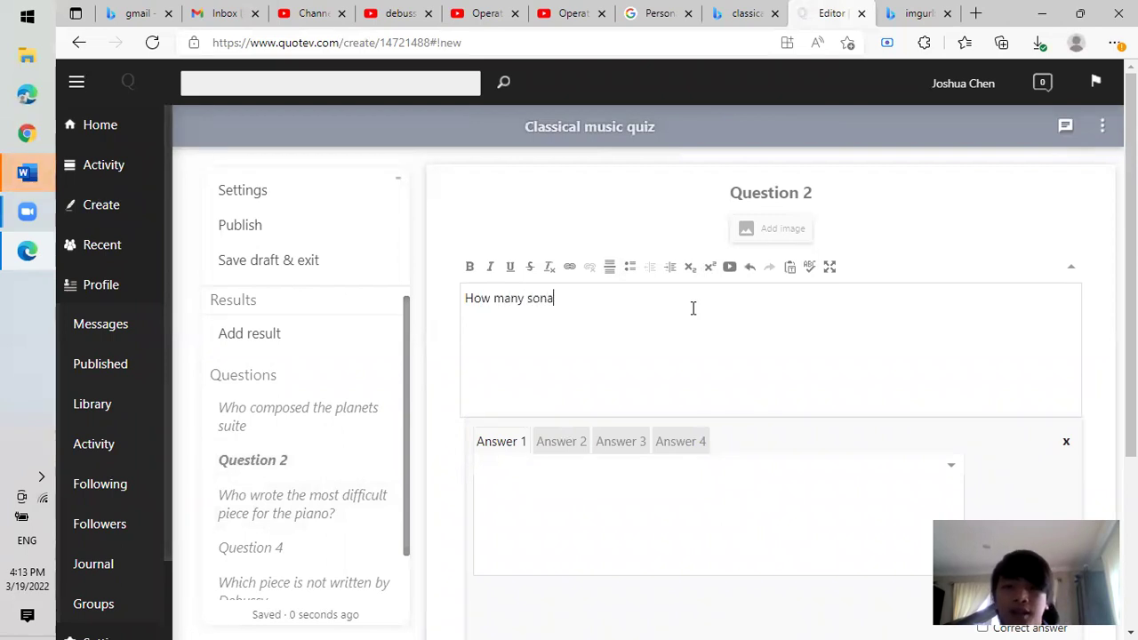
key("BackSpace")
key("BackSpace")
key("BackSpace")
key("BackSpace")
type("piano sona")
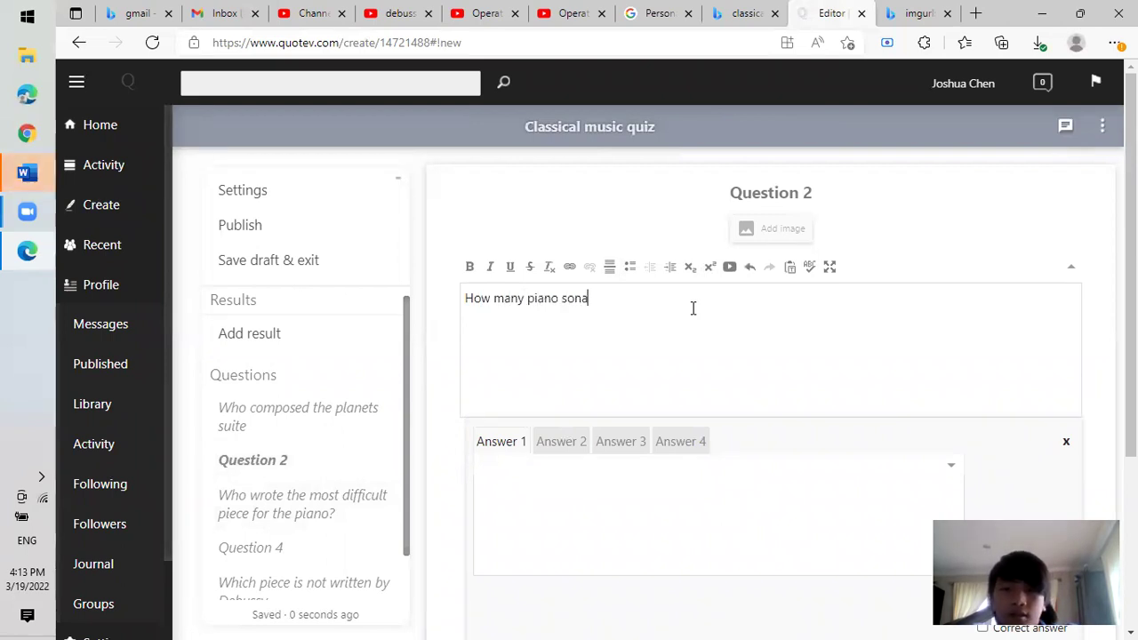
type("tas did B")
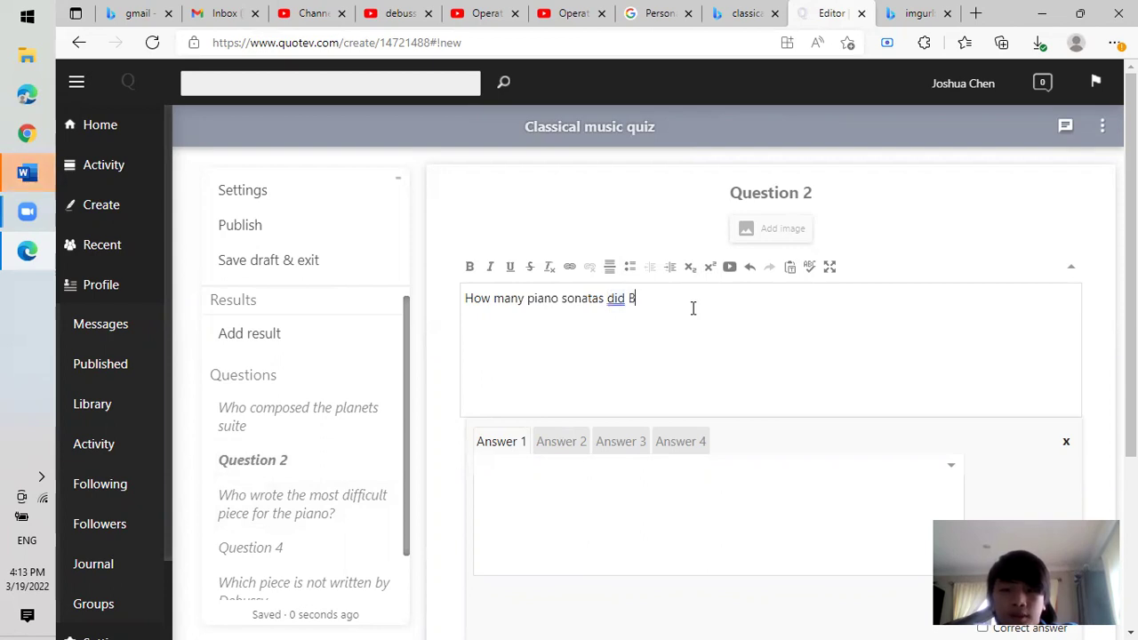
type("Eethoven")
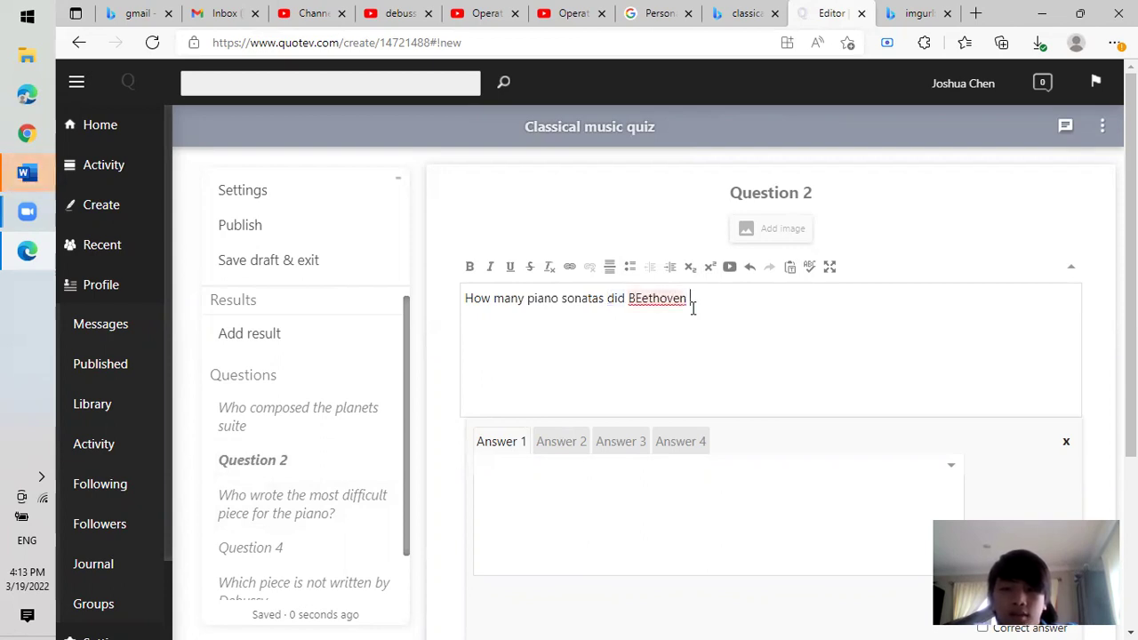
key("BackSpace")
key("BackSpace")
key("BackSpace")
key("BackSpace")
key("BackSpace")
key("BackSpace")
key("BackSpace")
type("tho")
key("BackSpace")
key("BackSpace")
key("BackSpace")
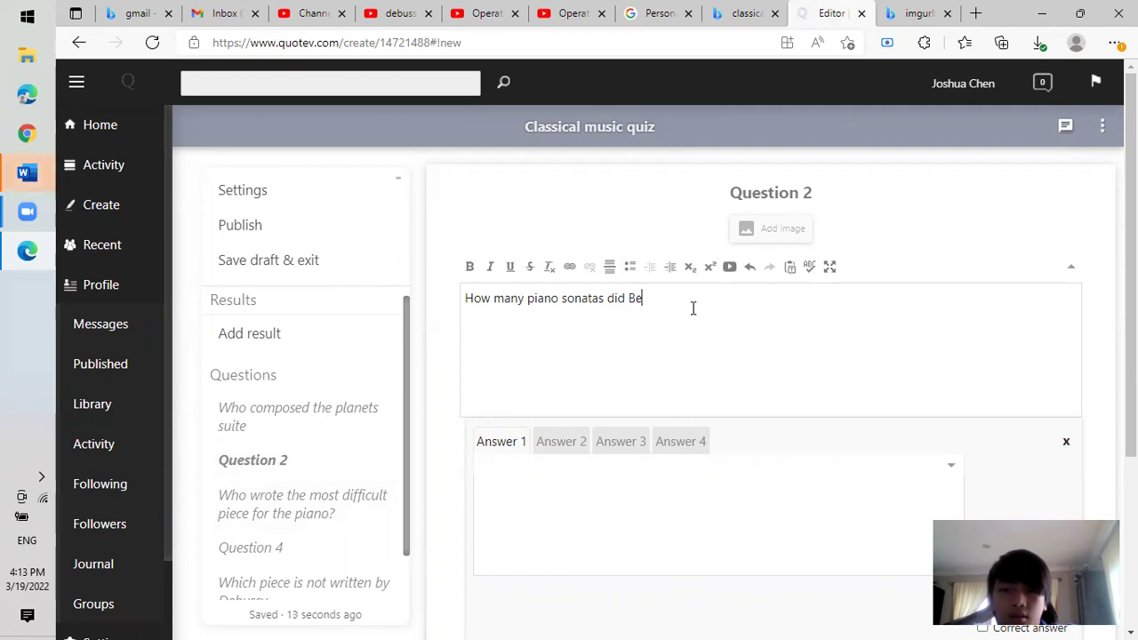
type("hoven w")
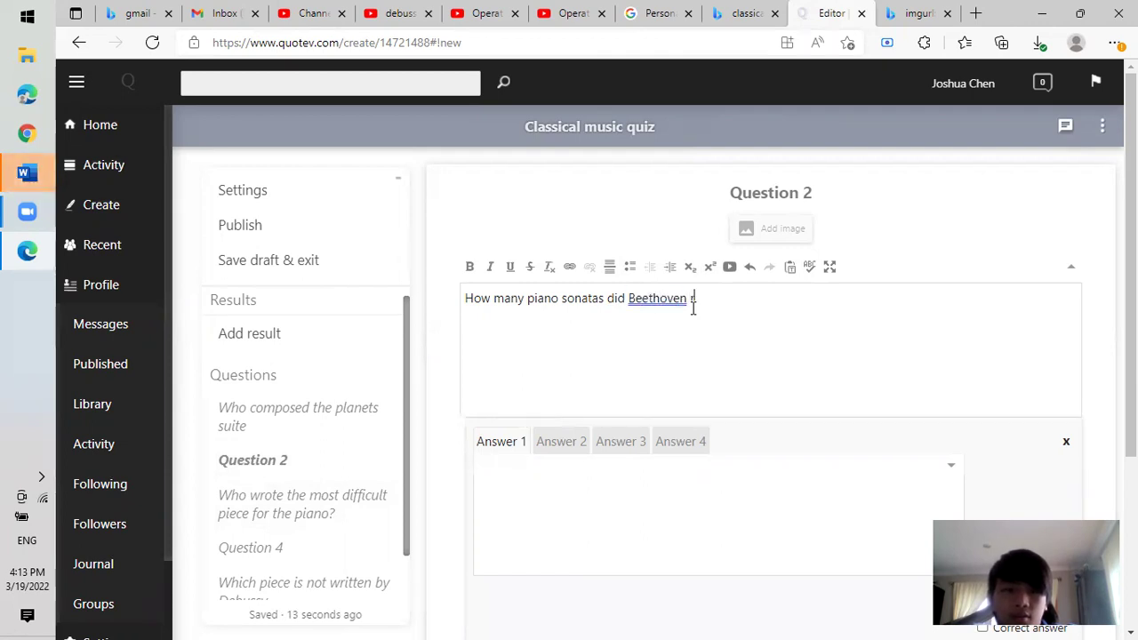
type("rite")
Fill in the four numeric answers 24, 32, 49 and 62.
left_click(769, 478)
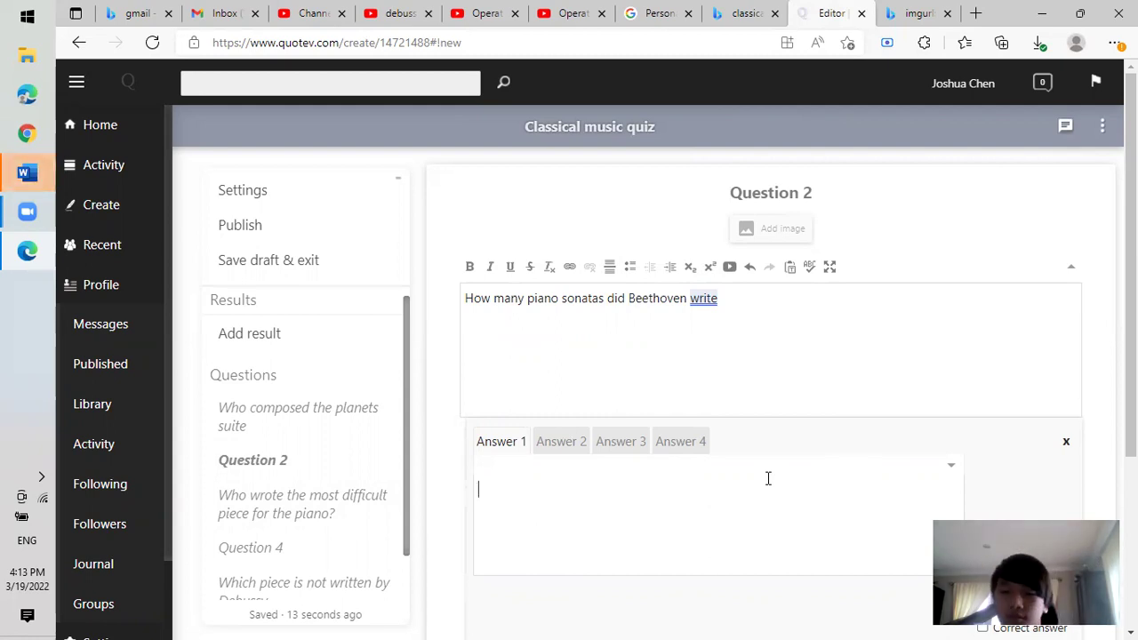
type("21")
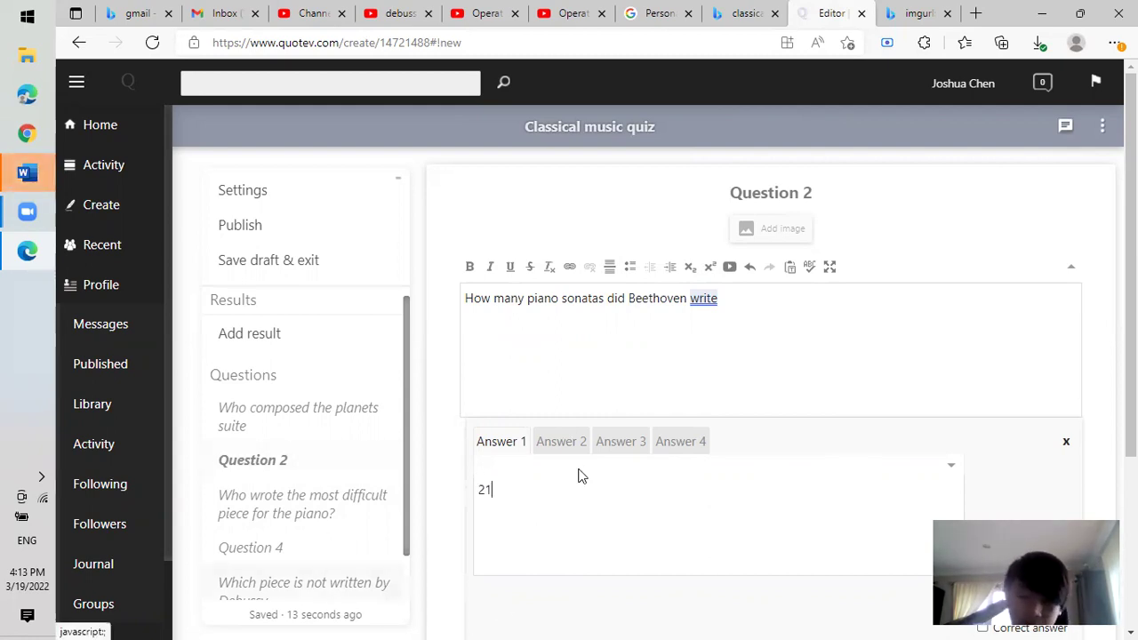
key("BackSpace")
type("2")
key("BackSpace")
type("4")
left_click(576, 444)
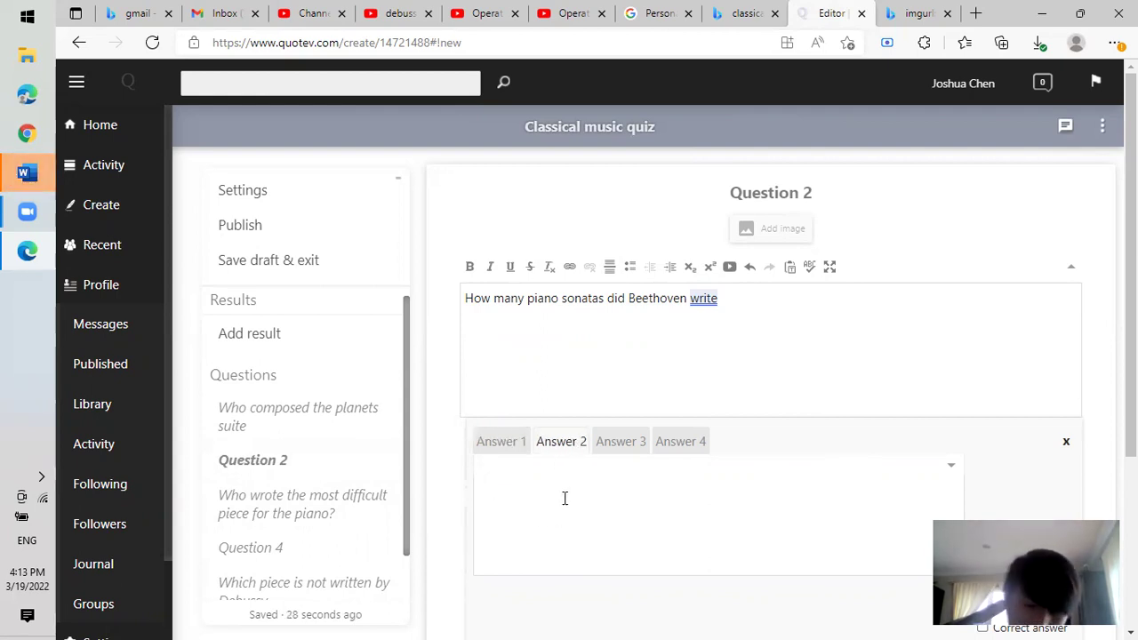
type("4")
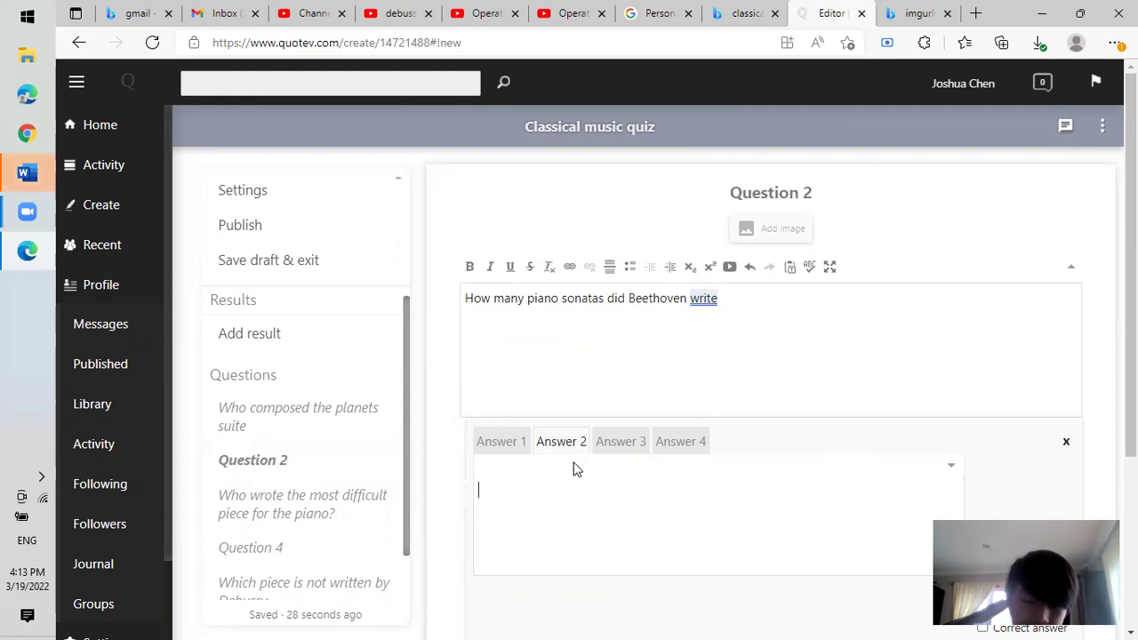
type("32")
left_click(623, 444)
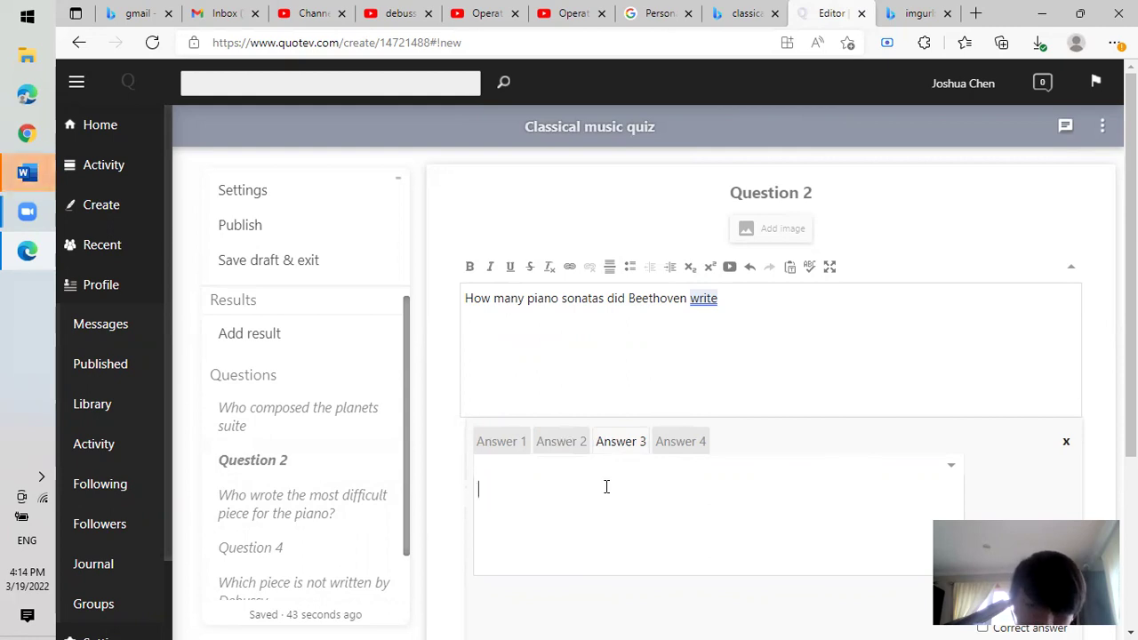
type("49")
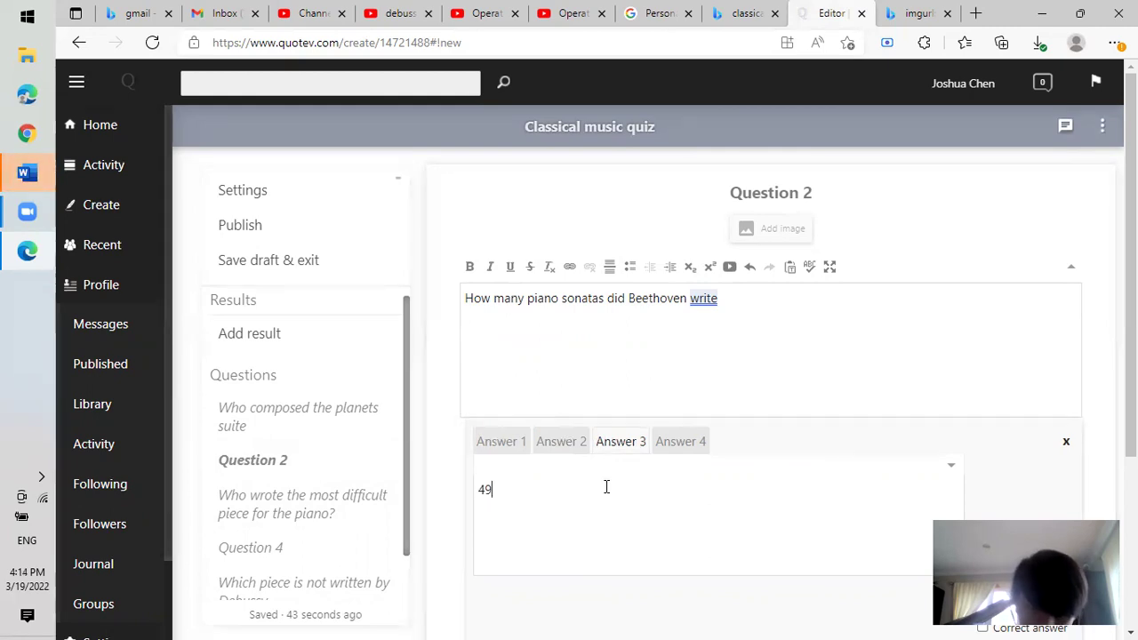
left_click(688, 444)
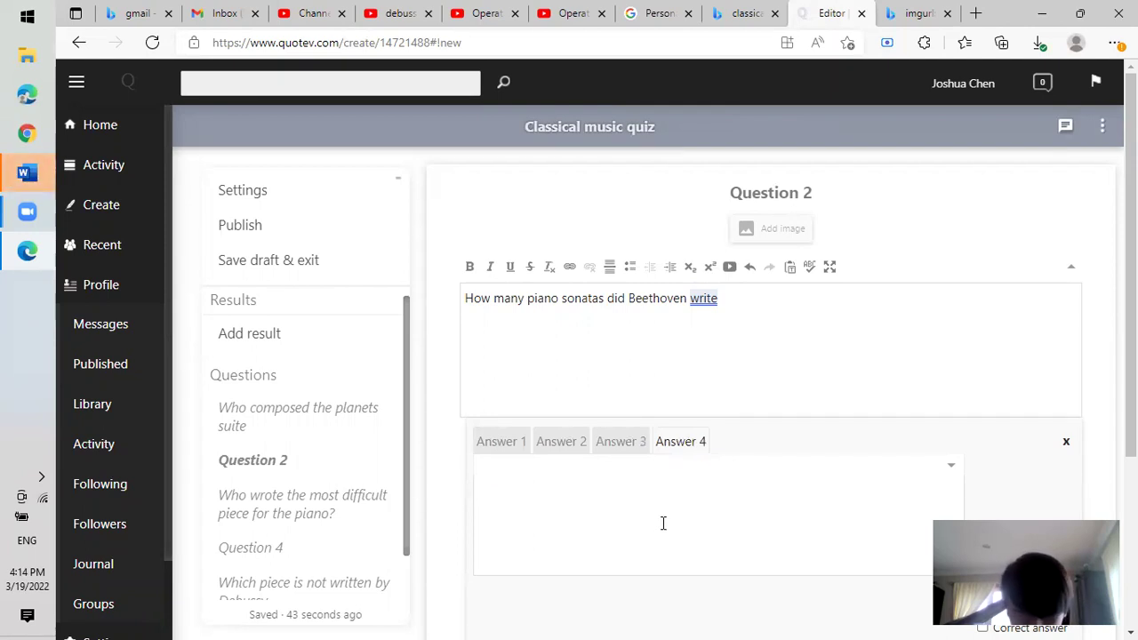
type("60")
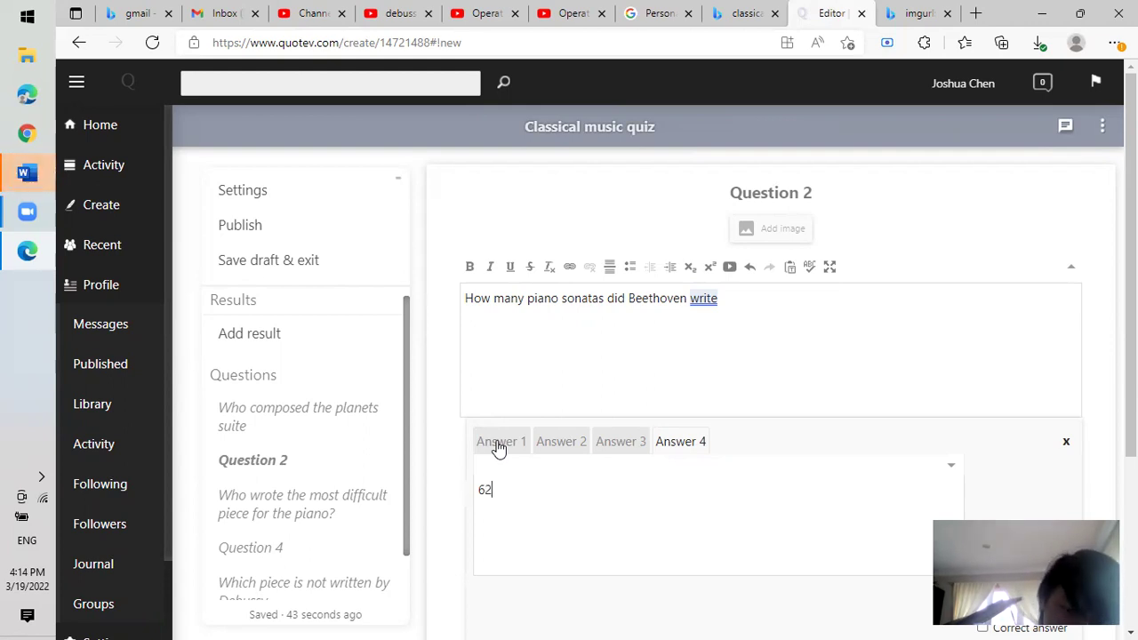
Mark 32 as the correct answer and turn on randomized answer order.
scroll(498, 448, "down", 2)
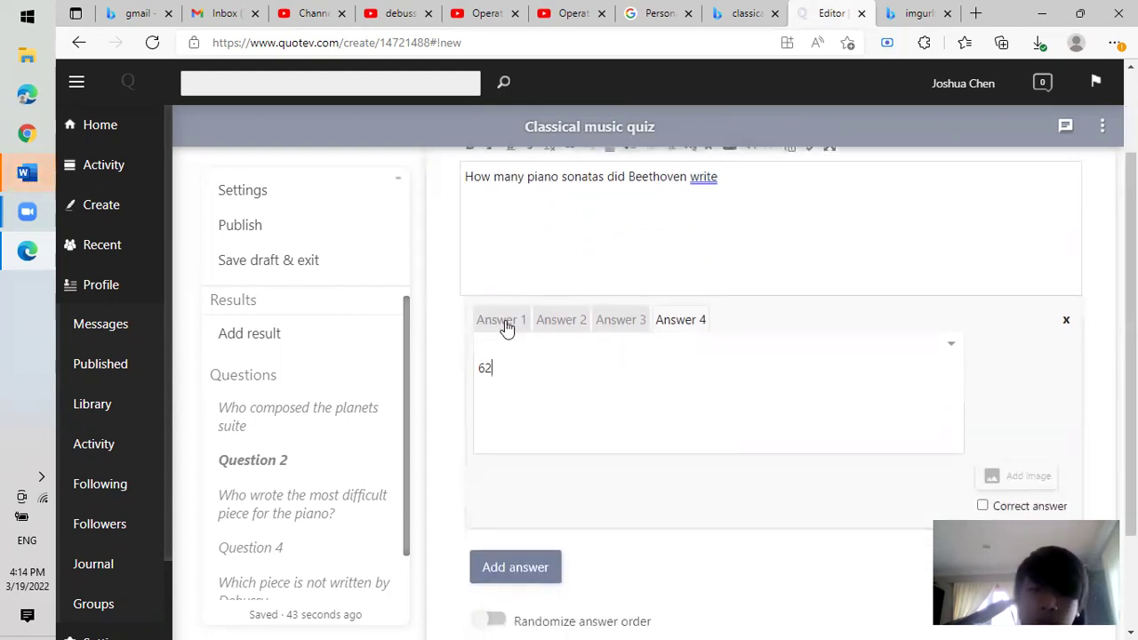
left_click(503, 325)
left_click(557, 326)
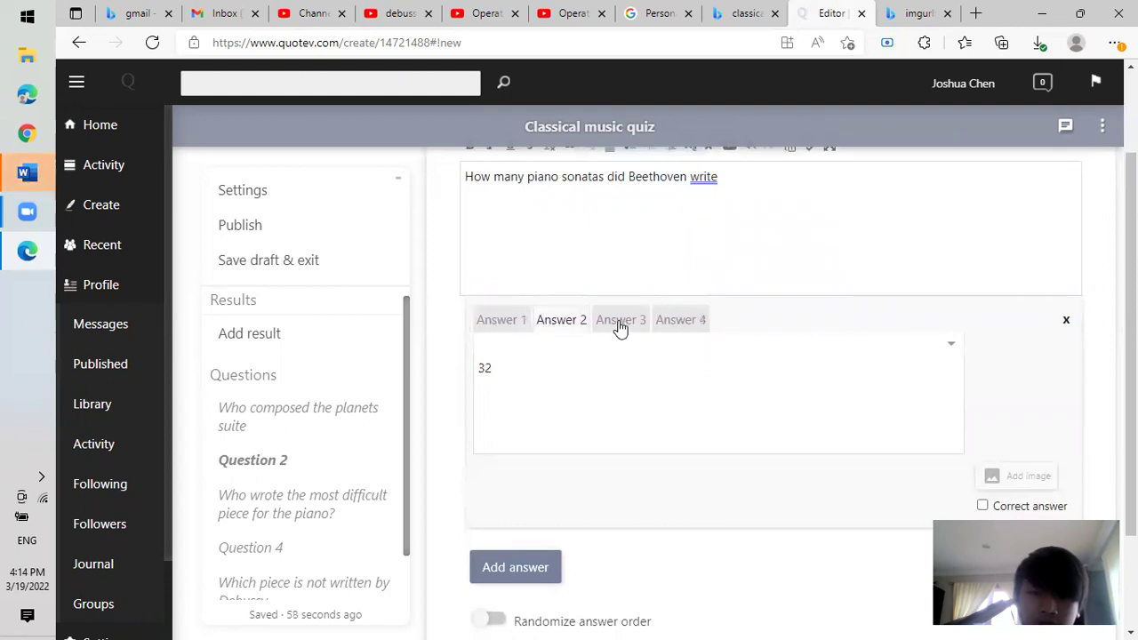
left_click(620, 325)
left_click(676, 326)
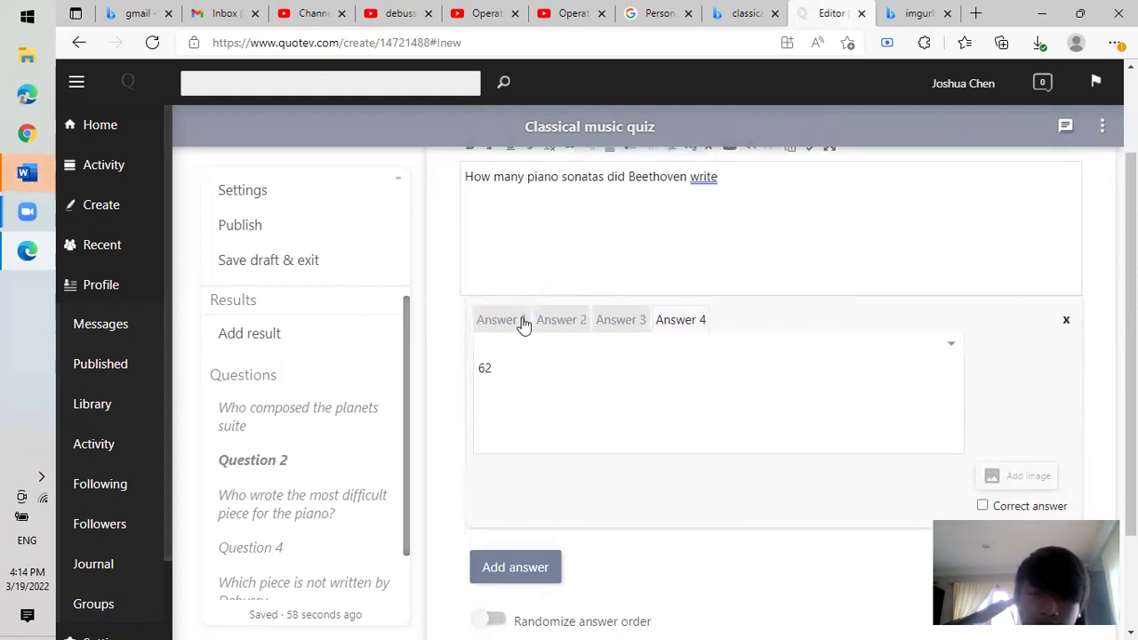
left_click(551, 326)
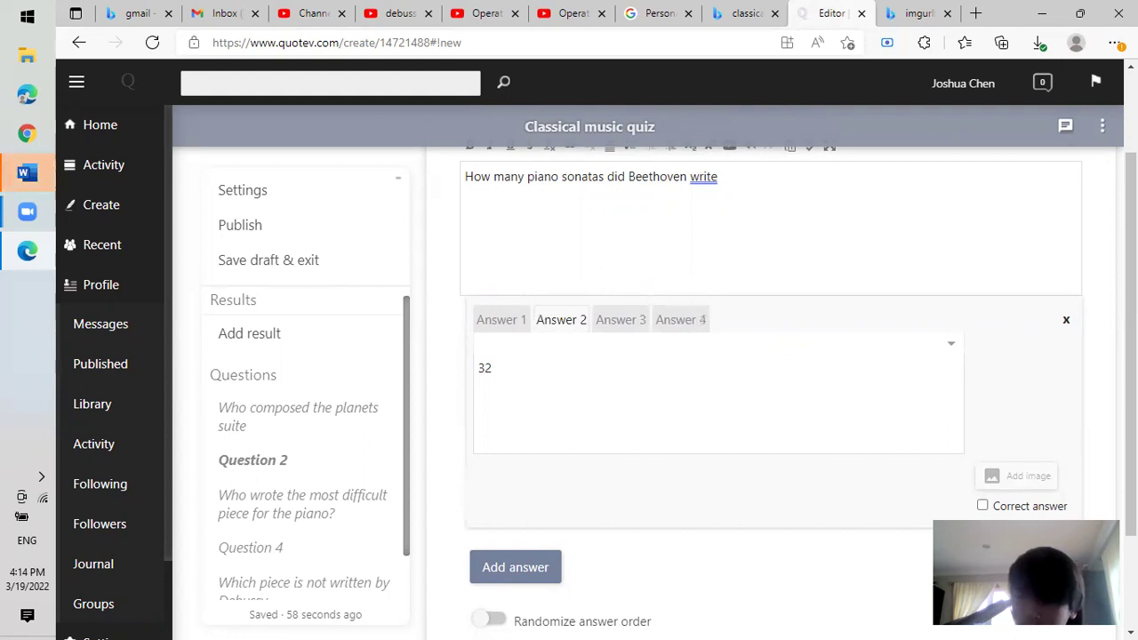
scroll(987, 471, "down", 1)
left_click(983, 442)
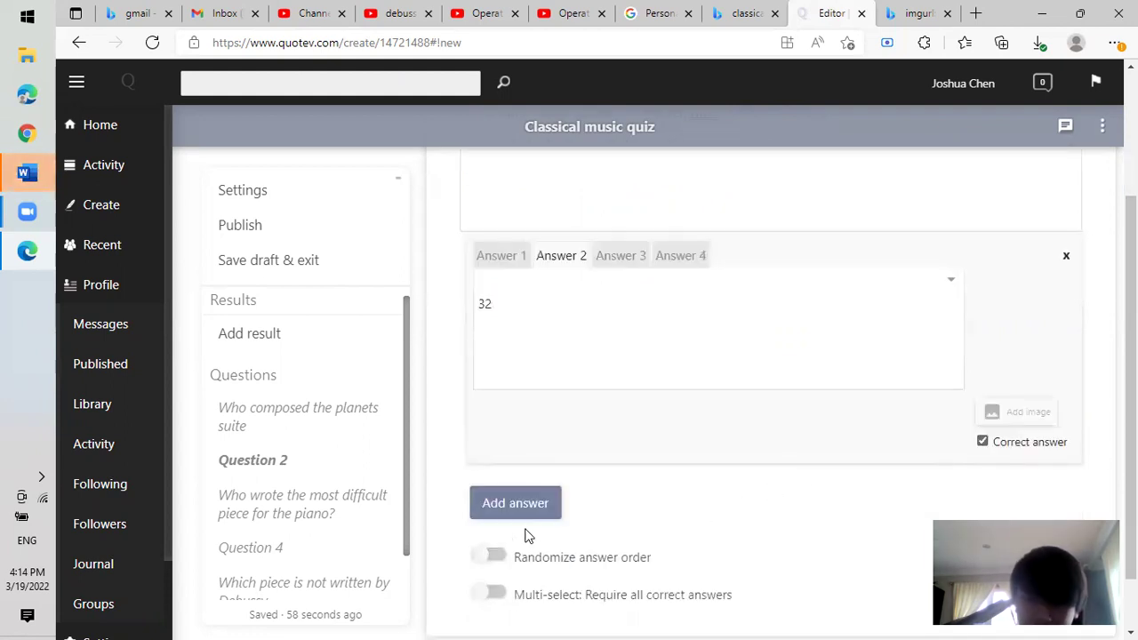
left_click(488, 558)
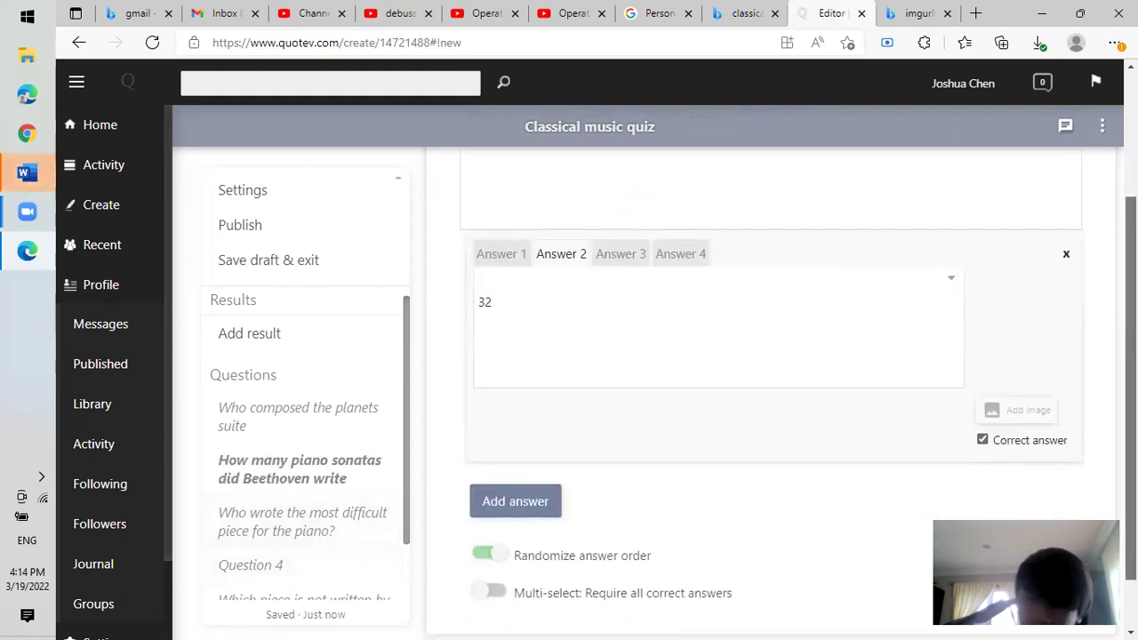
scroll(605, 449, "down", 1)
Turn on randomized answer order for Question 5.
left_click(320, 523)
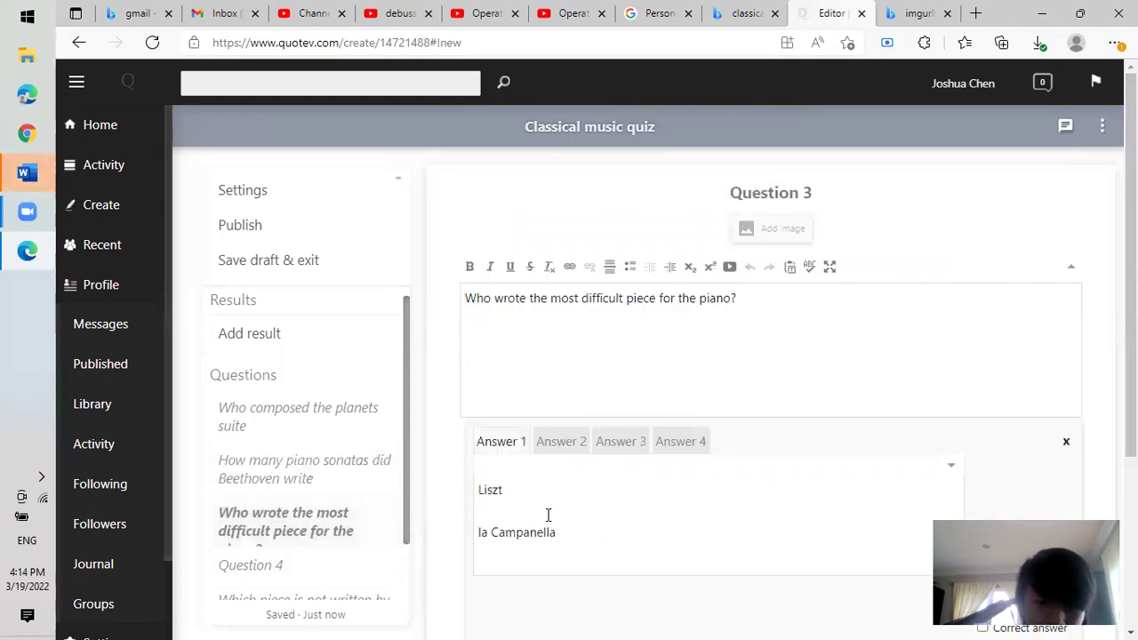
scroll(740, 457, "down", 3)
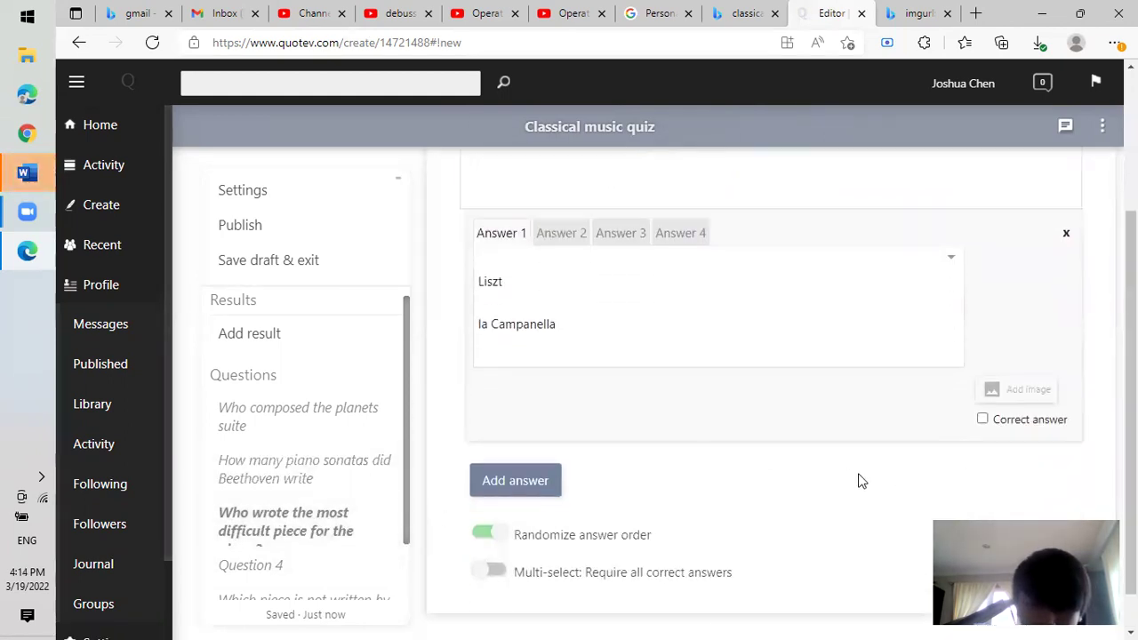
scroll(391, 502, "down", 1)
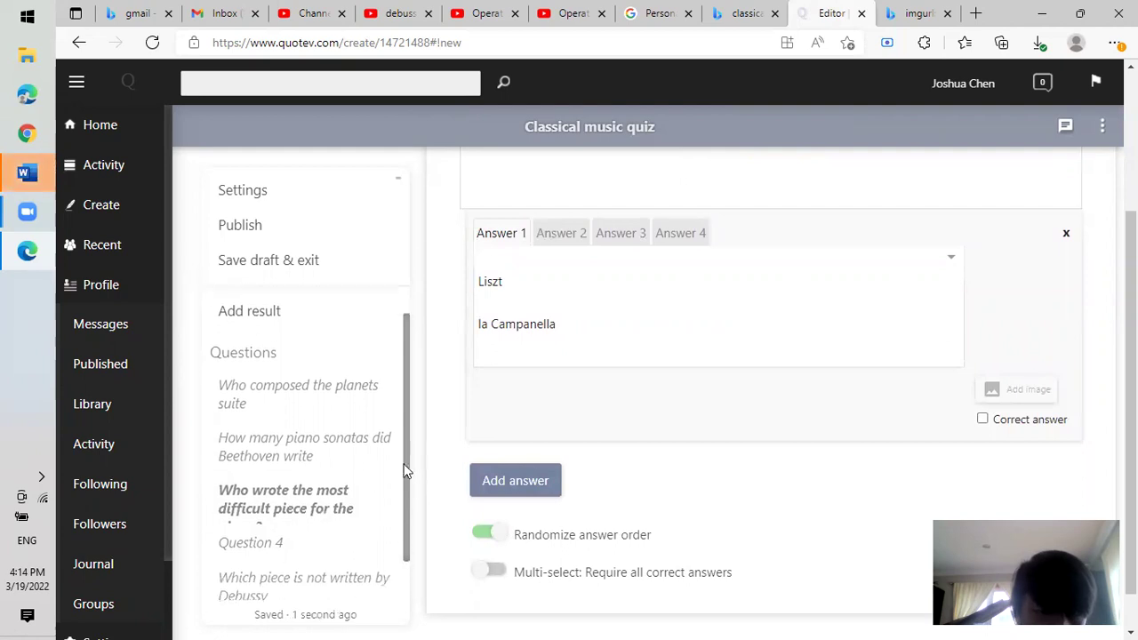
left_click(338, 539)
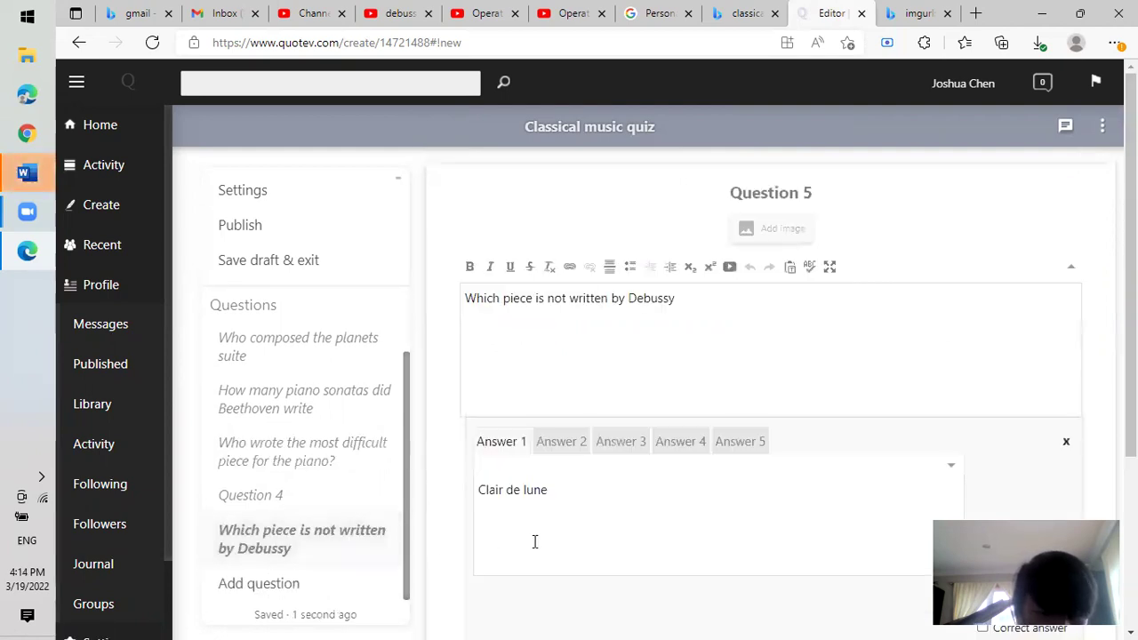
scroll(545, 386, "down", 3)
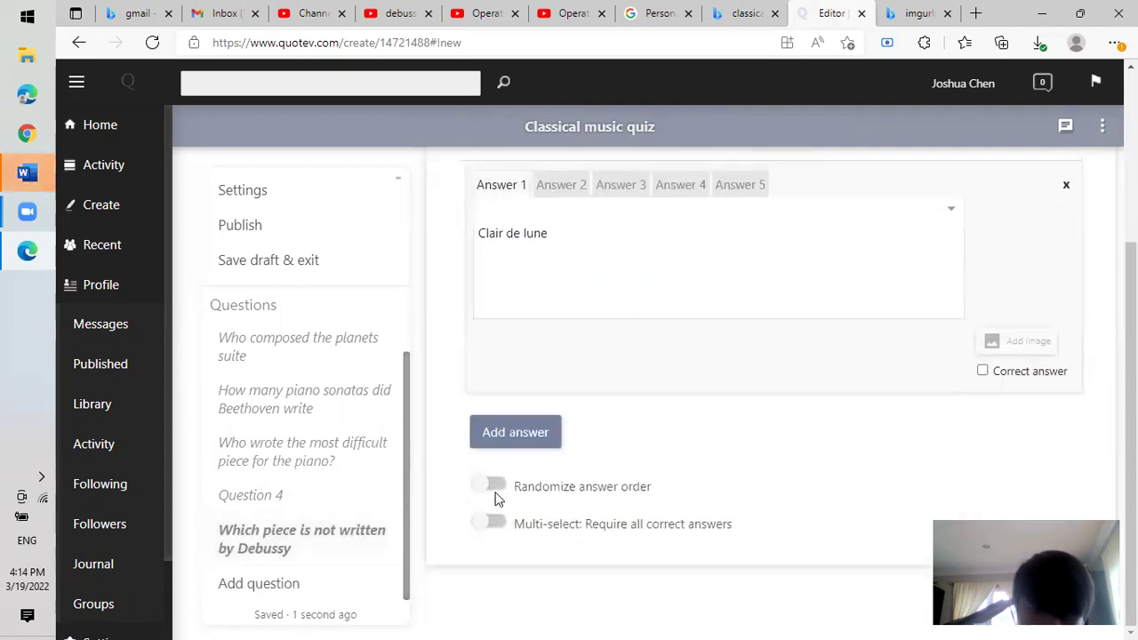
left_click(492, 487)
Write Question 4 as 'who composed notoriously difficult violin piece'.
left_click(329, 496)
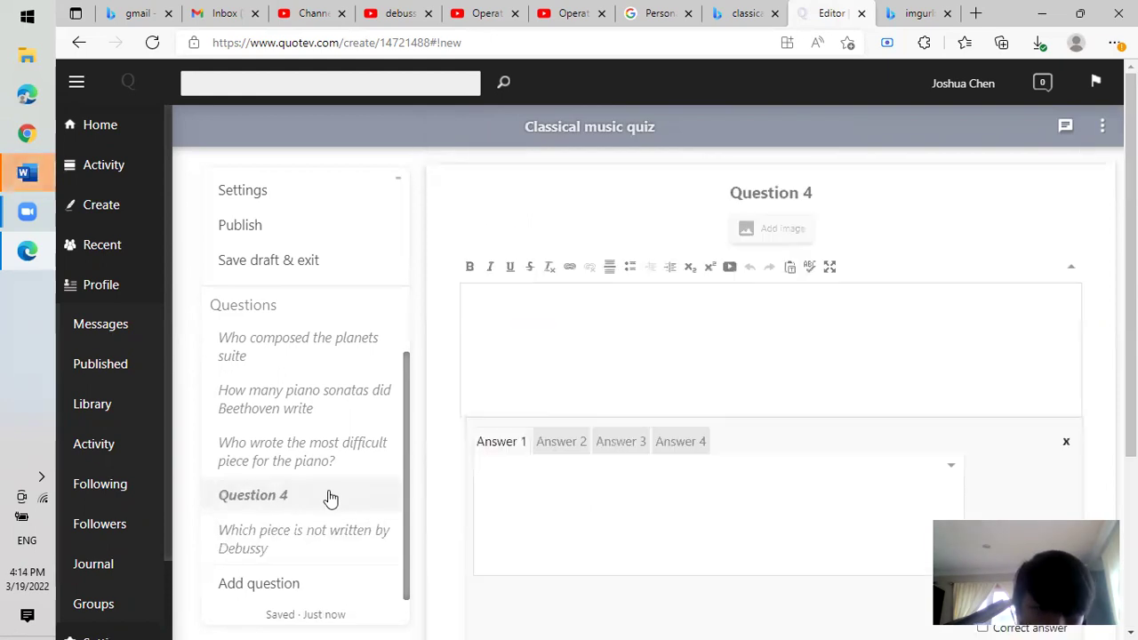
left_click(772, 302)
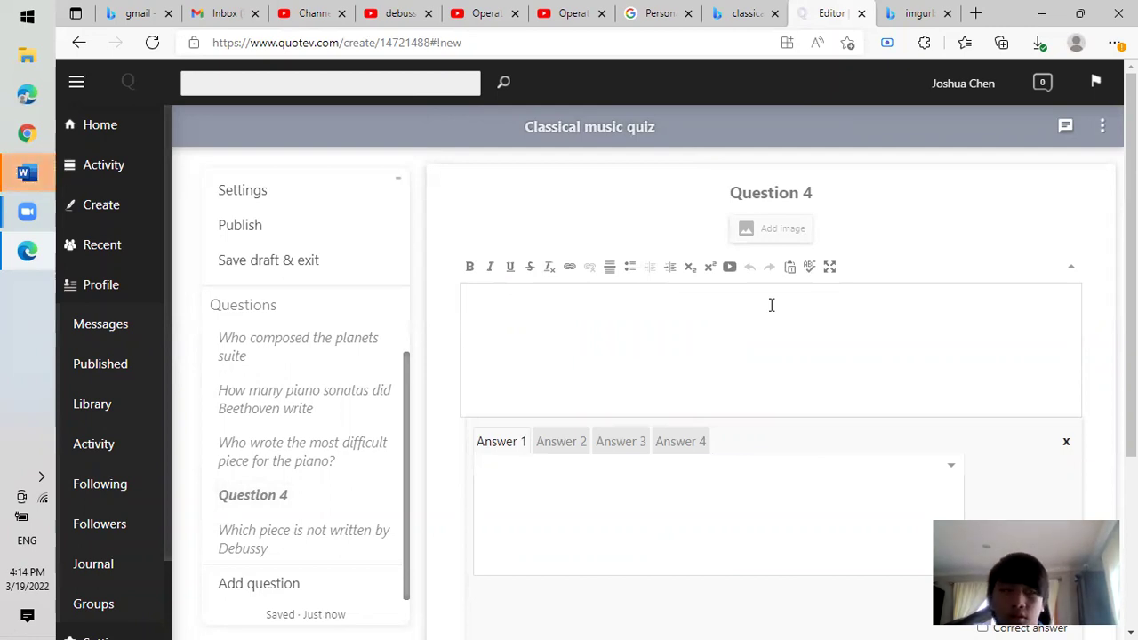
type("Which")
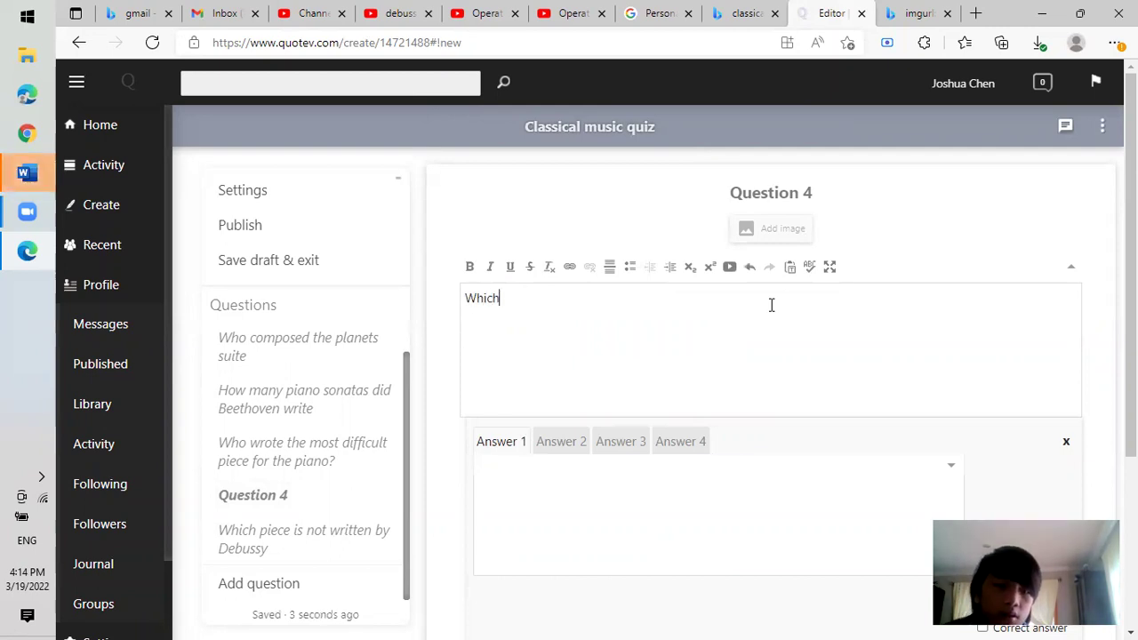
type(" p")
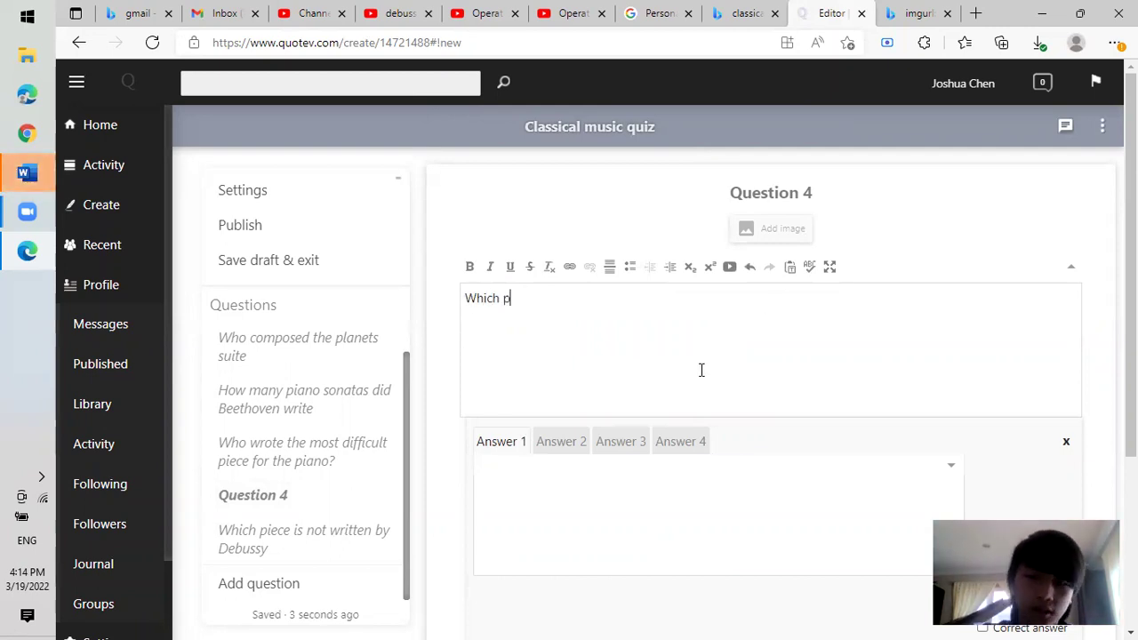
type("iece")
key("BackSpace")
key("BackSpace")
key("BackSpace")
key("BackSpace")
key("BackSpace")
key("BackSpace")
key("BackSpace")
key("BackSpace")
key("BackSpace")
key("BackSpace")
key("BackSpace")
type("who compose")
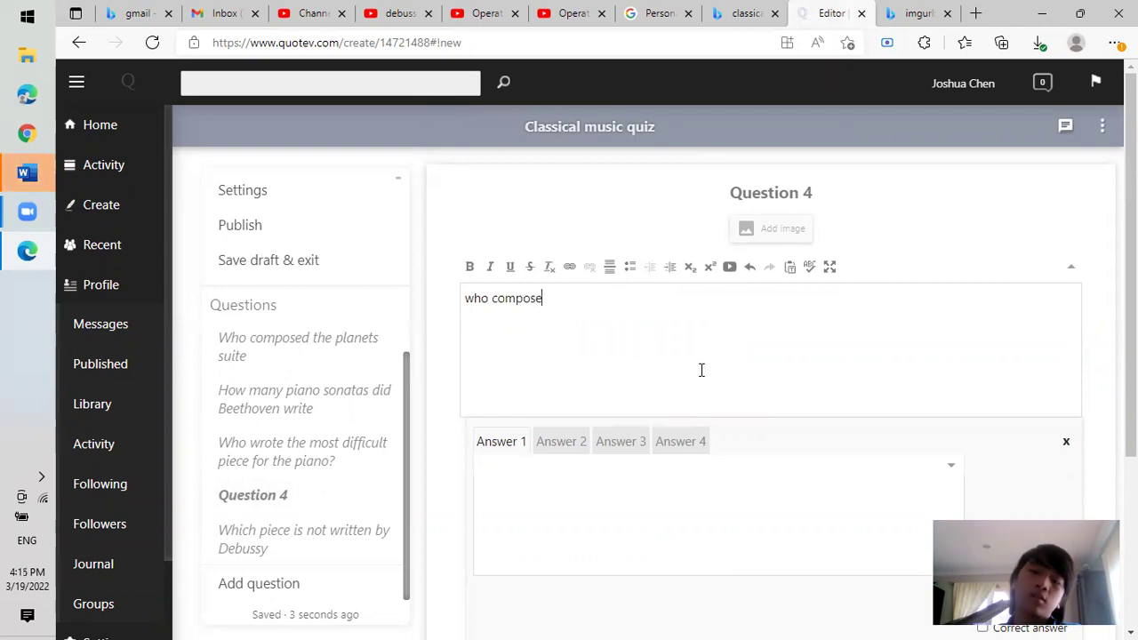
type("d no")
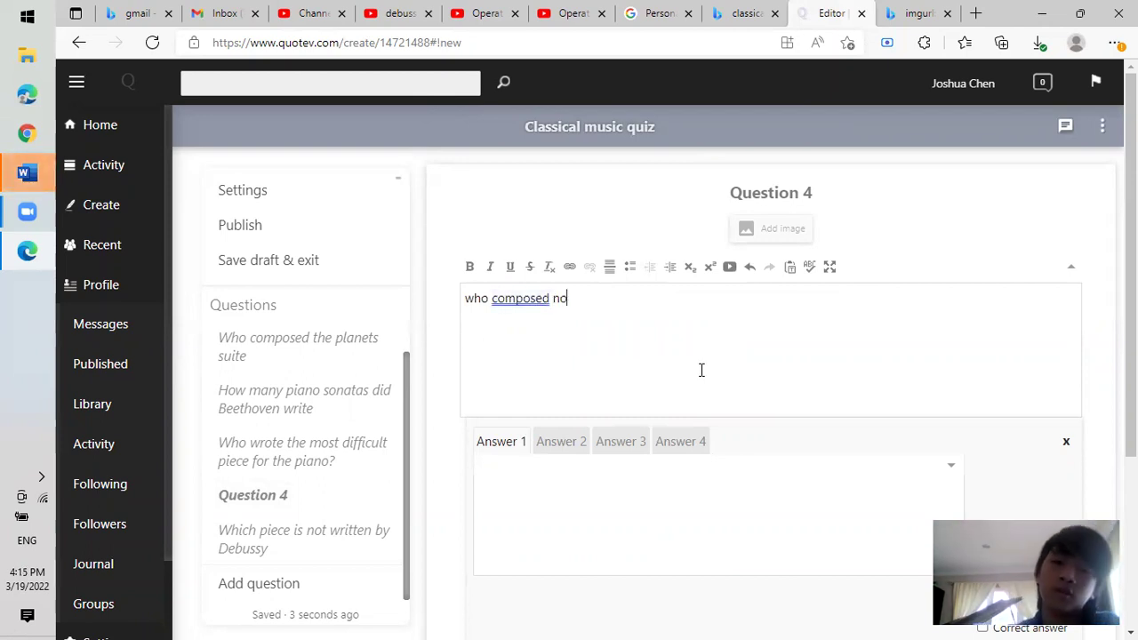
type("toriously difficult violin pieces")
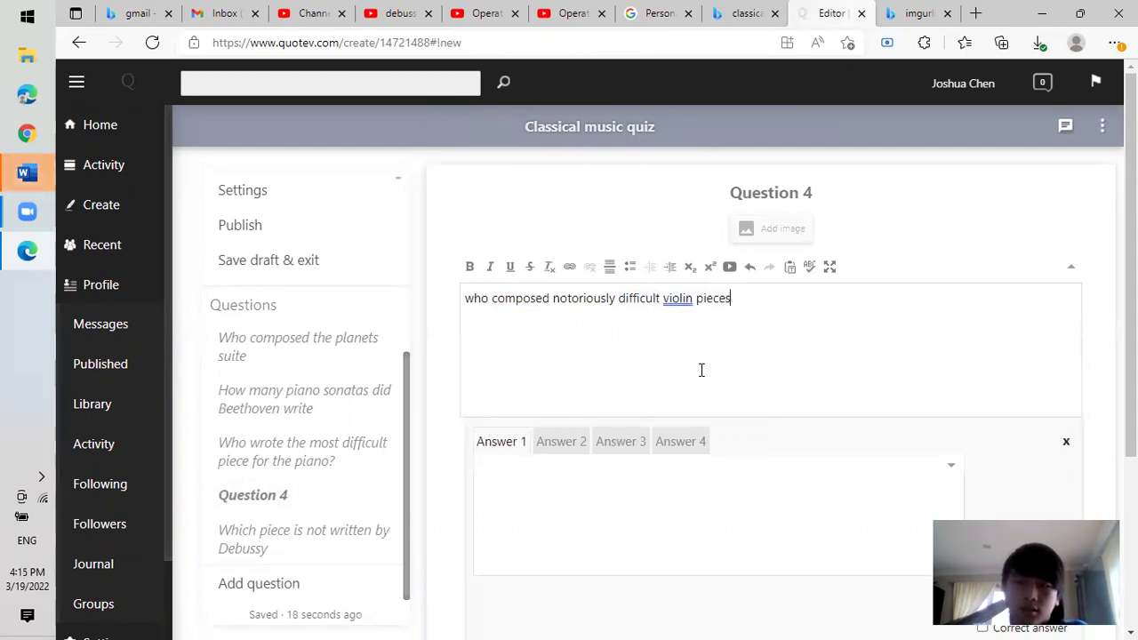
left_click(727, 487)
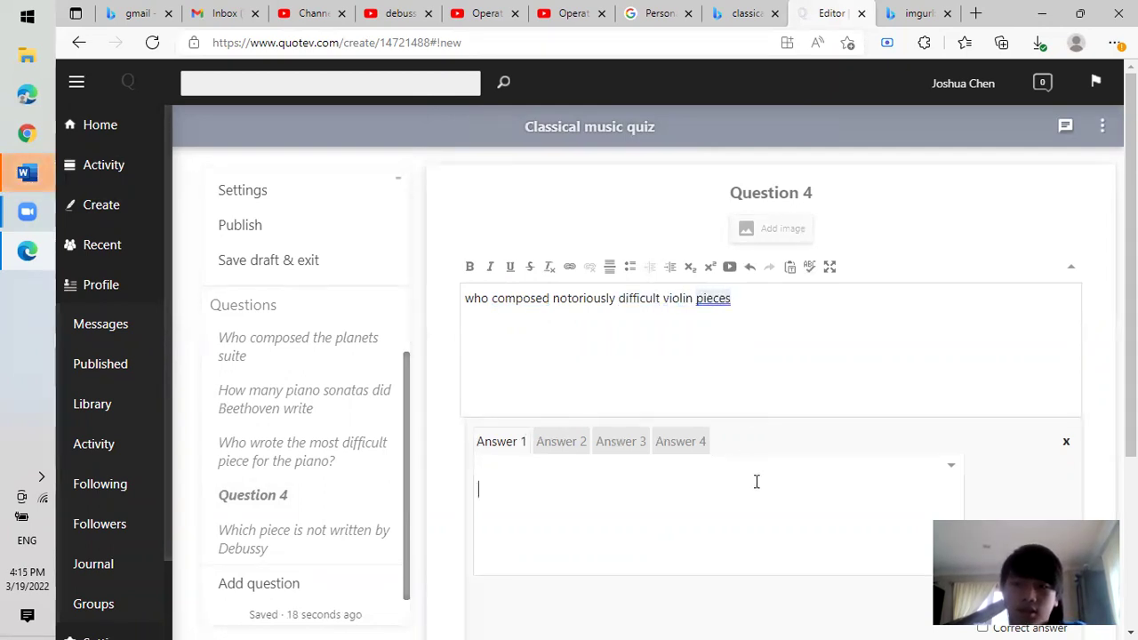
Add the question mark and enter answers Beethoven, Bach and Mozart, fixing Mozart's capitalisation.
left_click(715, 303)
left_click(731, 381)
left_click(648, 511)
scroll(693, 450, "down", 2)
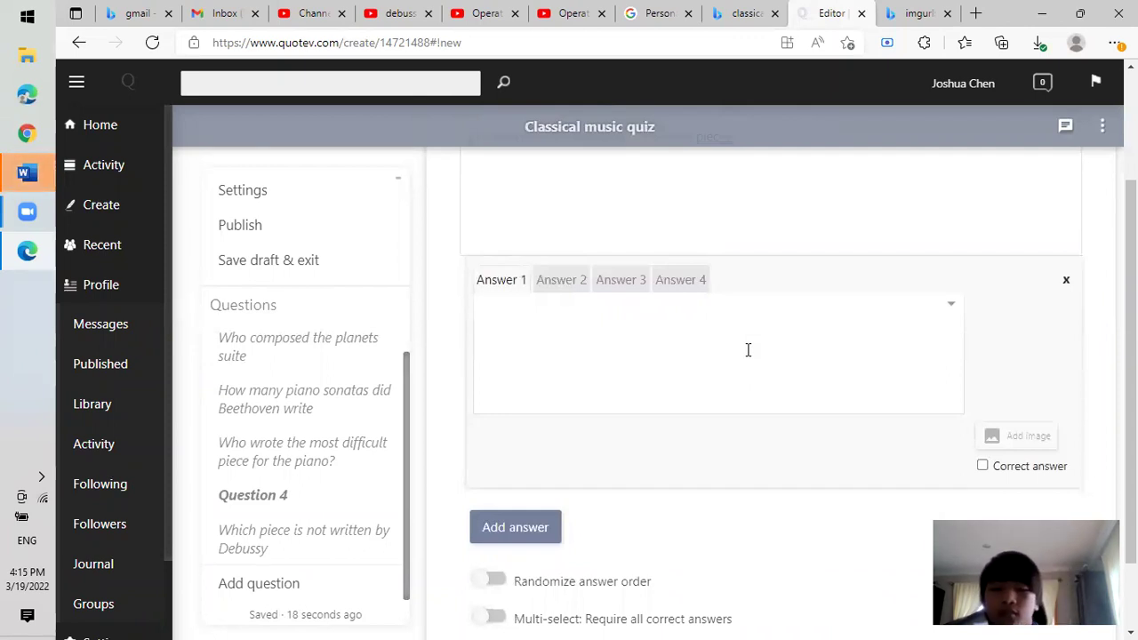
type("Beethoven")
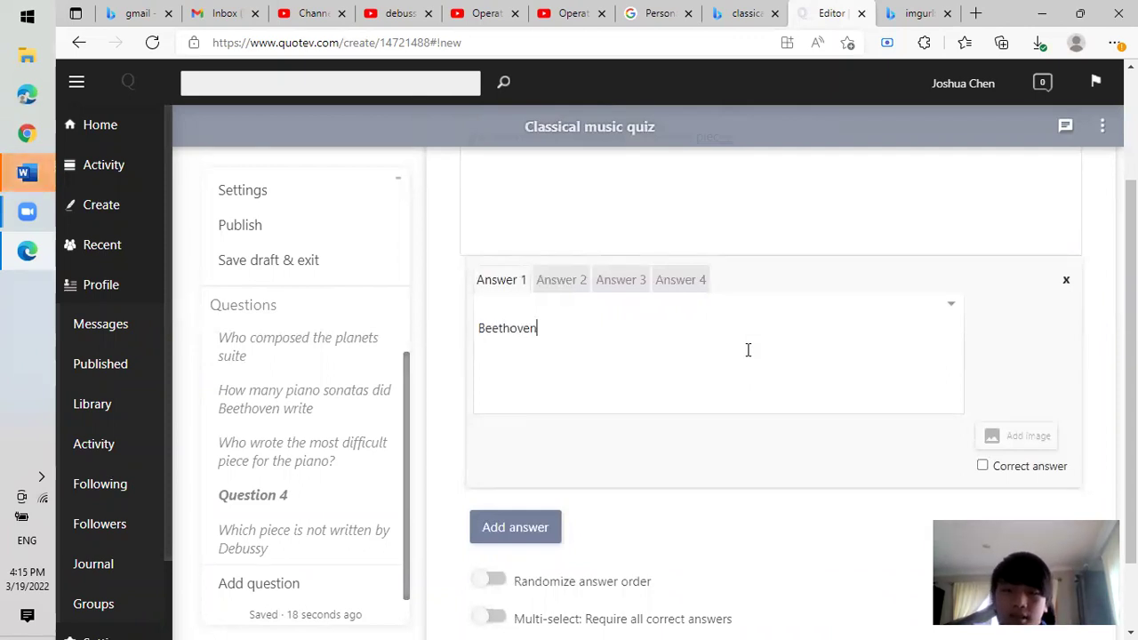
left_click(539, 290)
type("Bach")
left_click(618, 280)
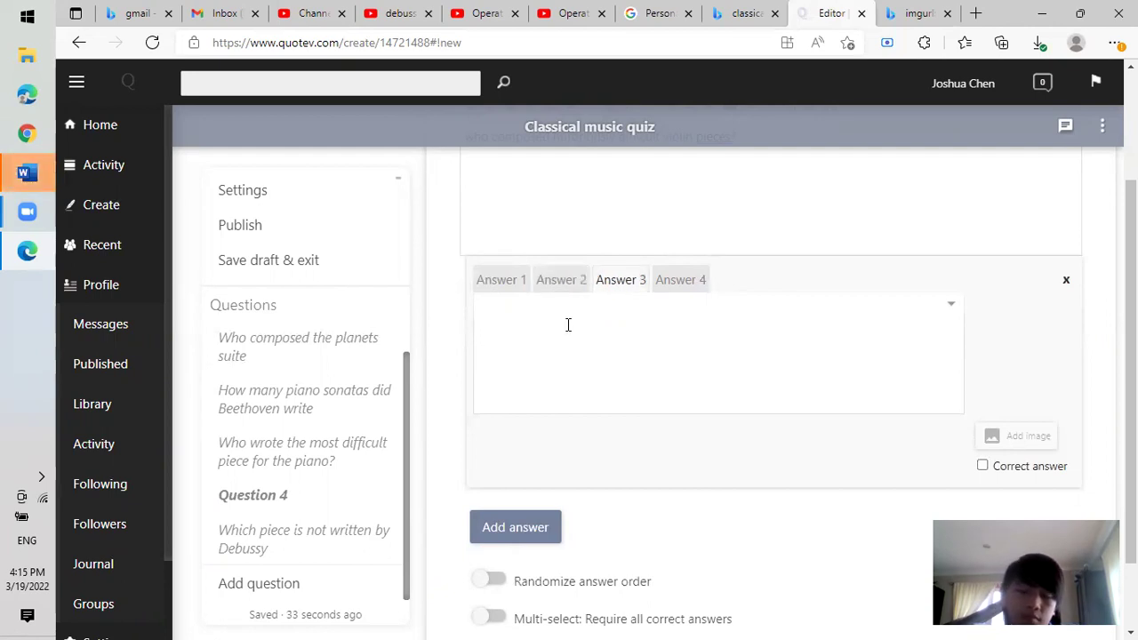
type("MOz")
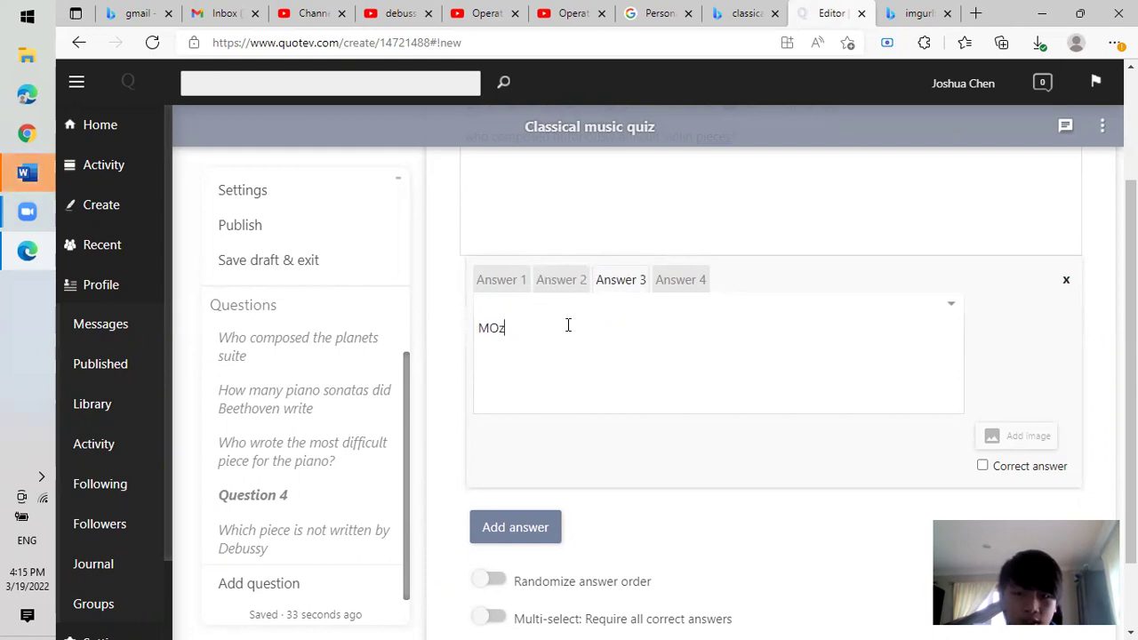
type("art")
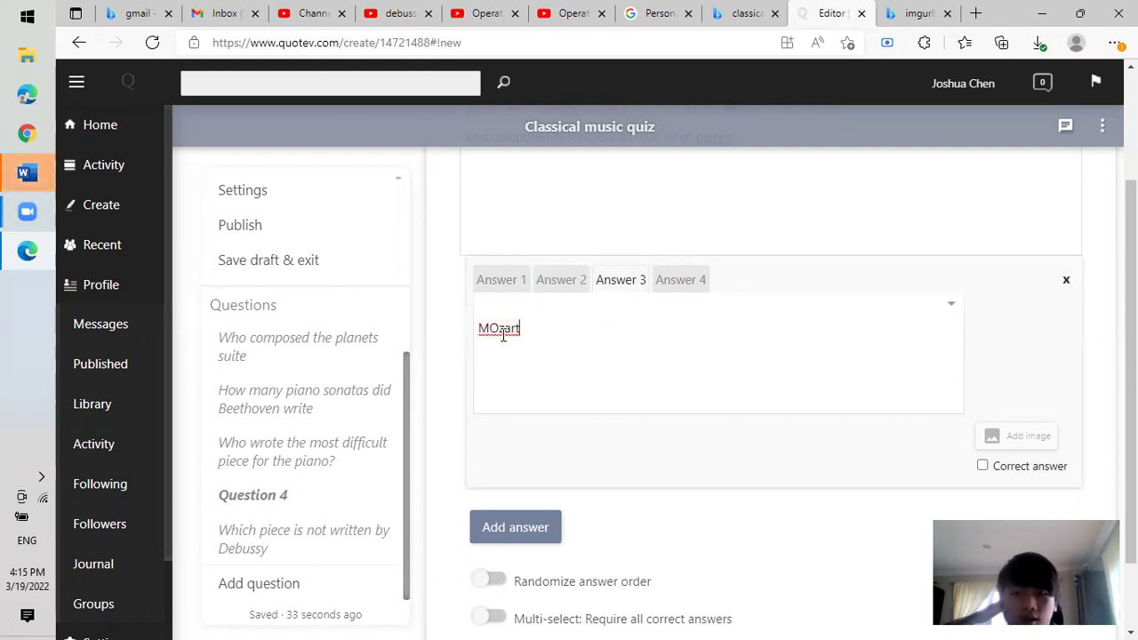
left_click(500, 336)
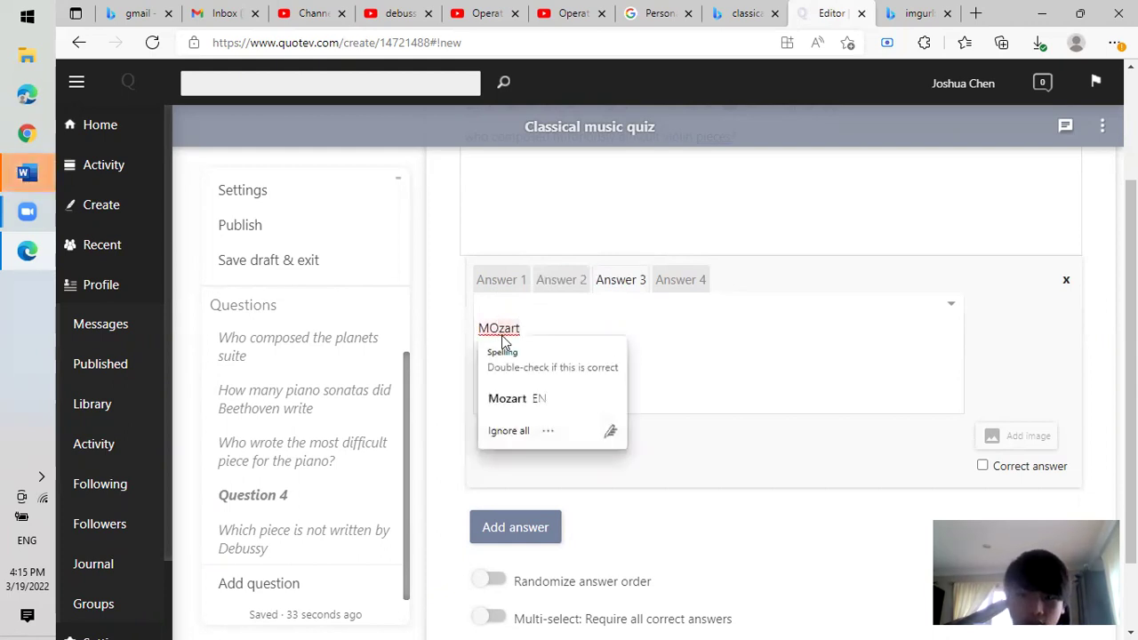
key("BackSpace")
type("o")
Add Paganini as the fourth answer and mark it correct.
left_click(699, 281)
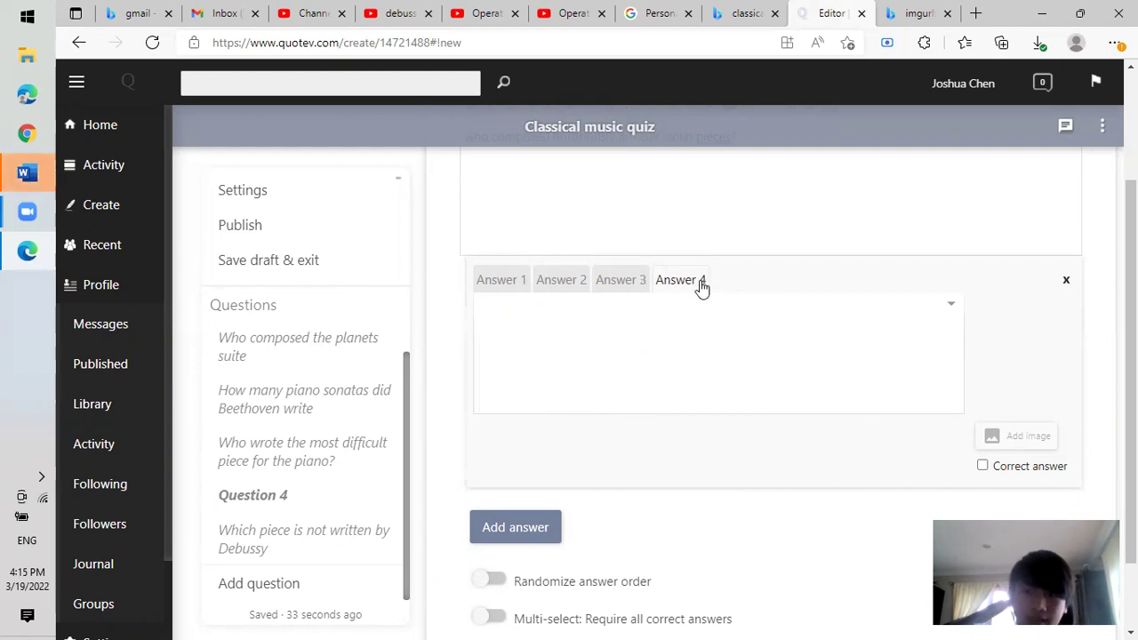
type("Paganini")
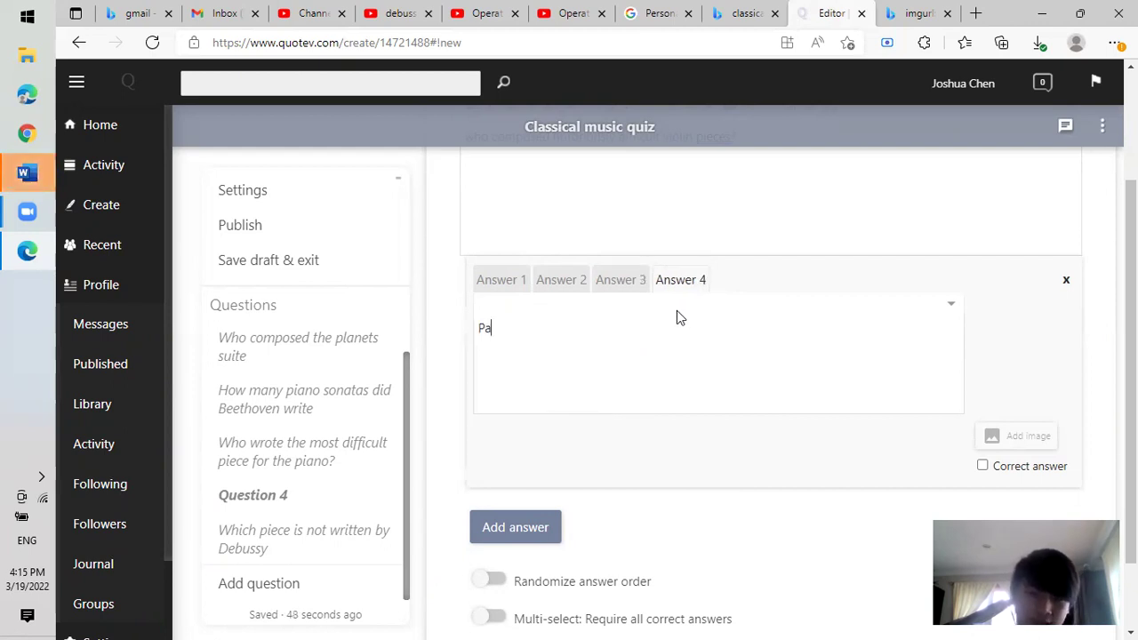
left_click(986, 468)
scroll(850, 522, "down", 1)
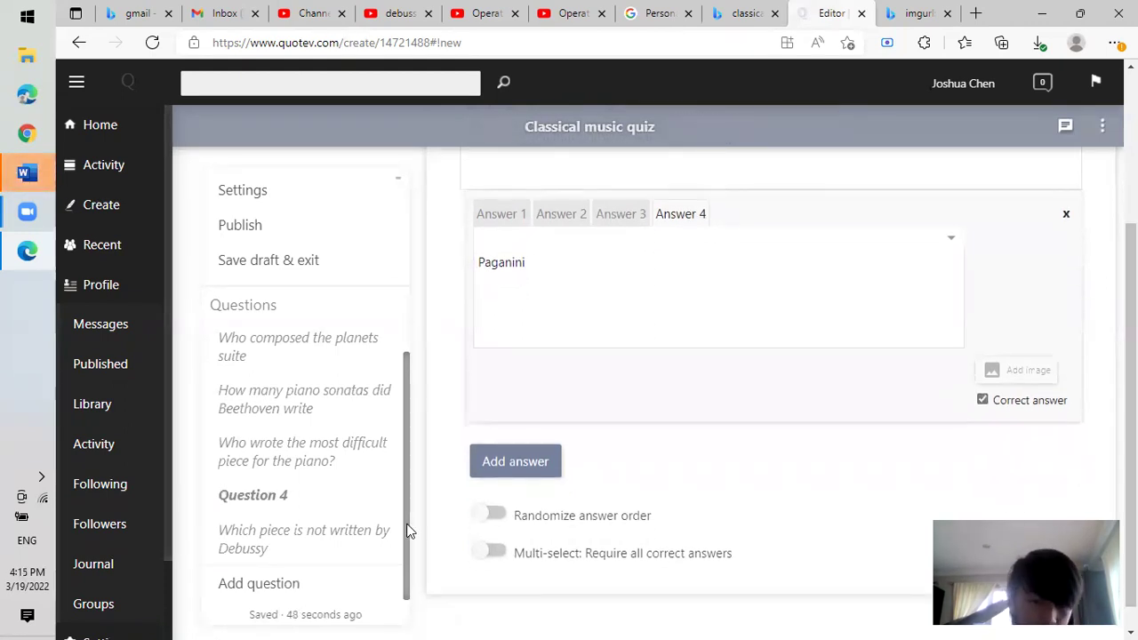
left_click(318, 544)
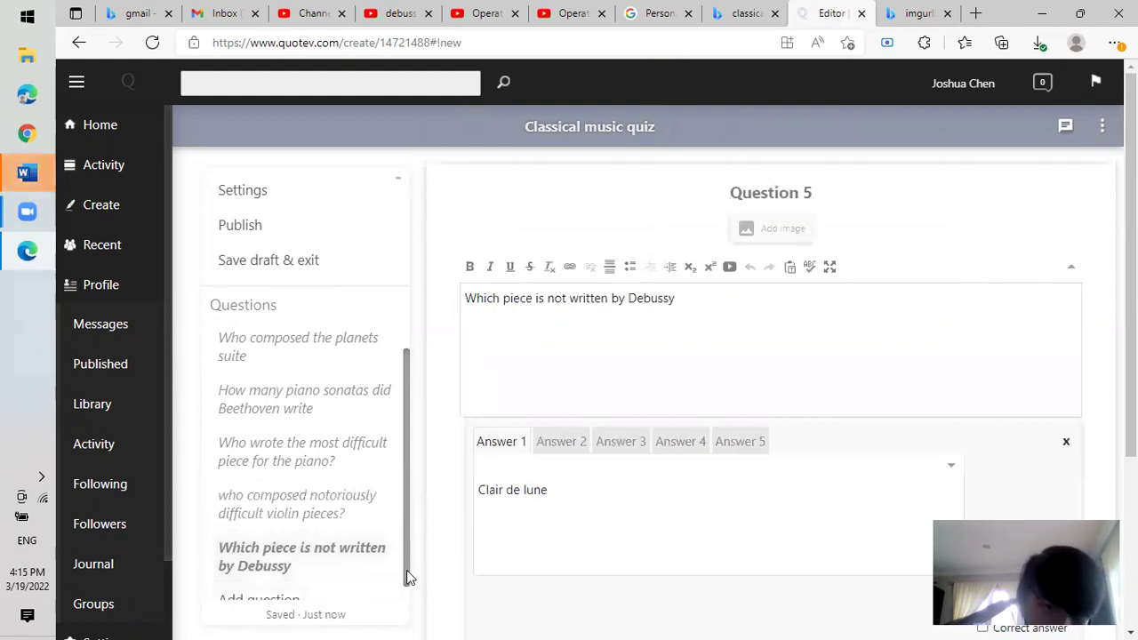
Preview the quiz with View draft and answer Holst to the first question.
scroll(398, 613, "down", 1)
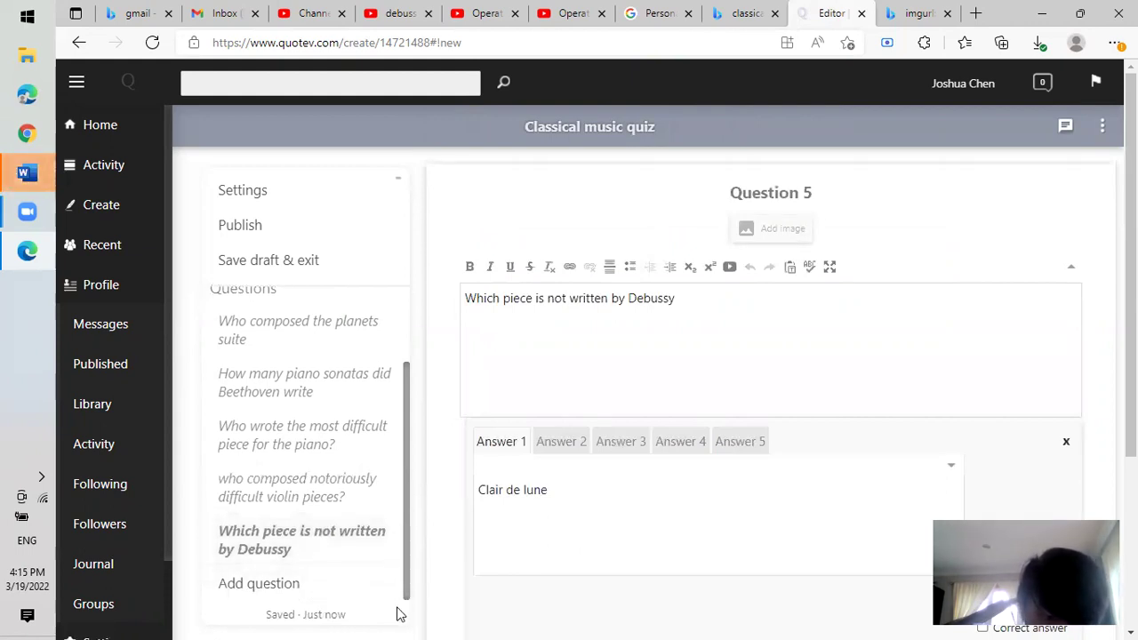
left_click(1102, 125)
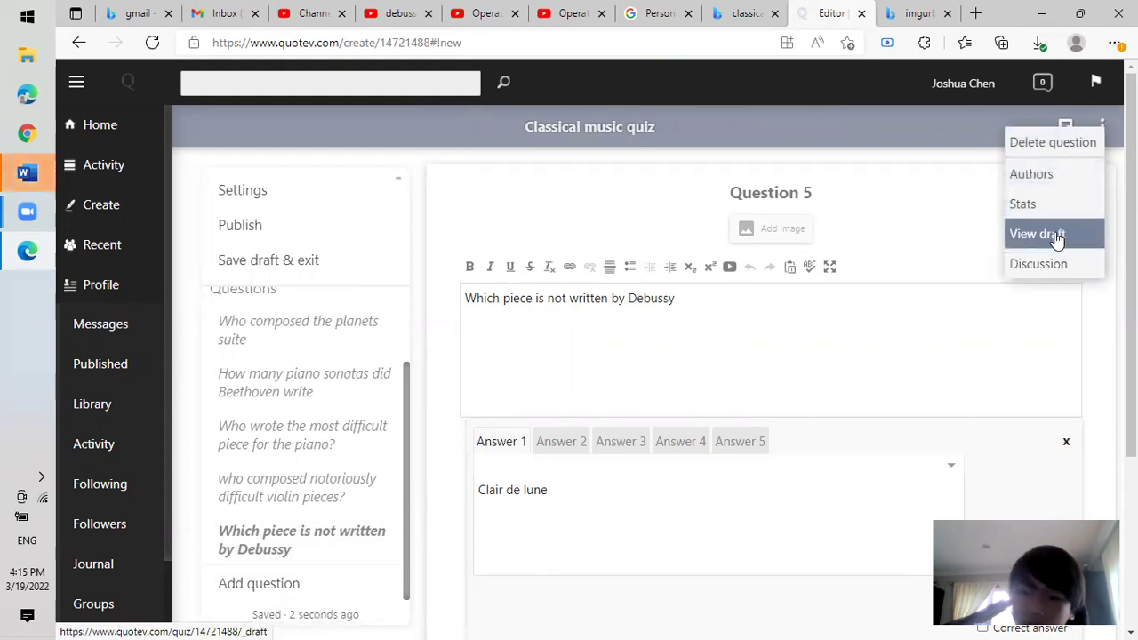
left_click(1056, 236)
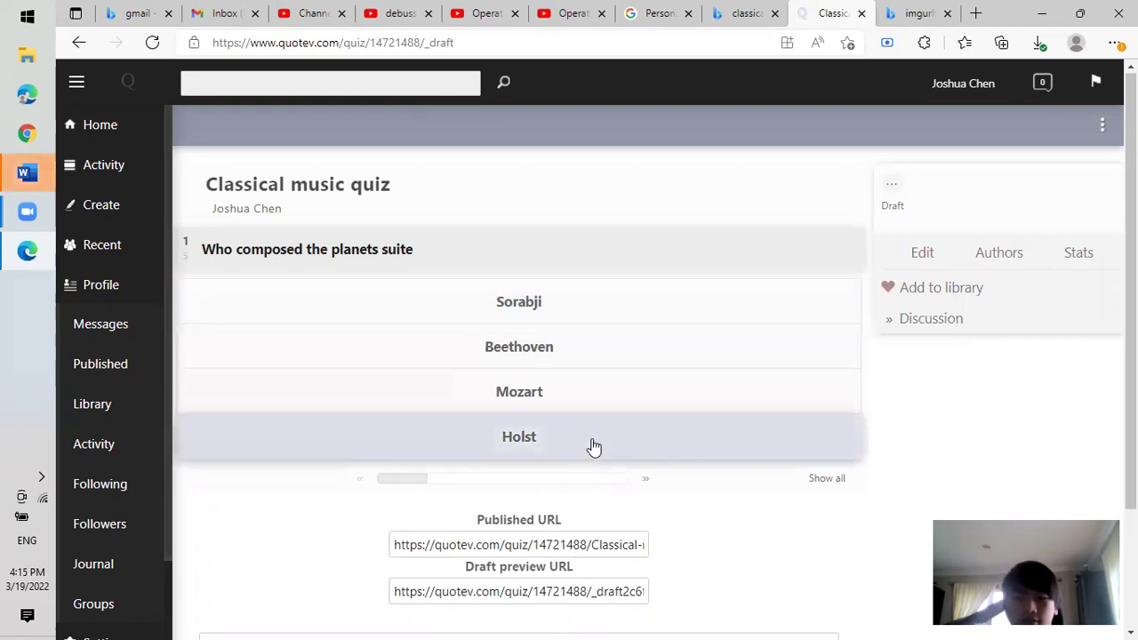
left_click(585, 437)
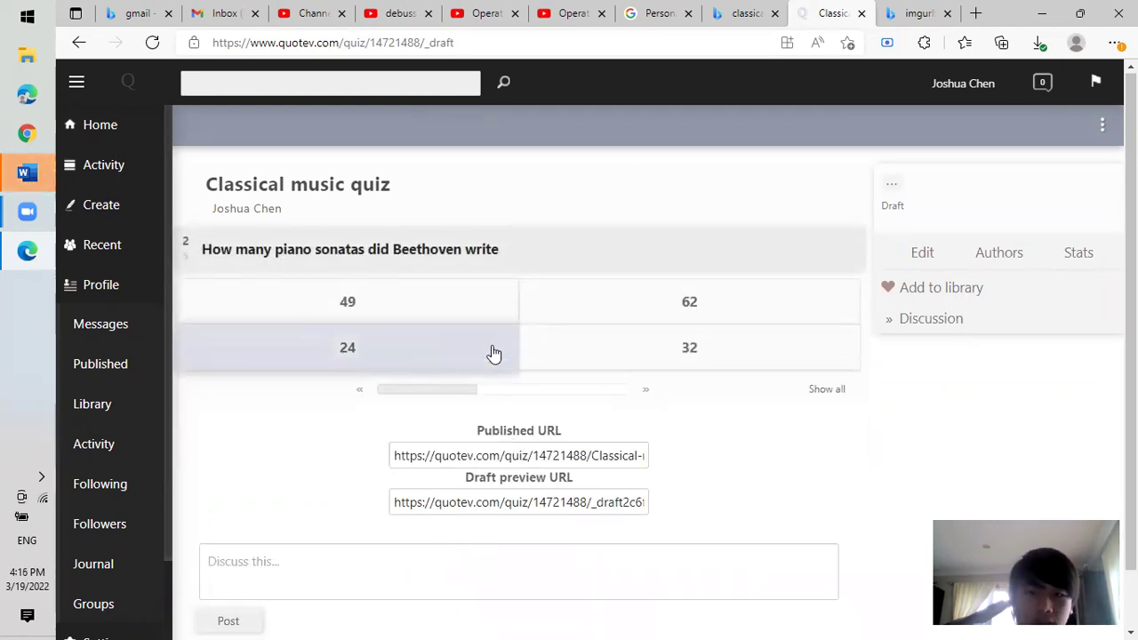
Answer 32, Sorabji, Paganini and 'violin concerto in d major' to score 5 out of 5.
left_click(708, 352)
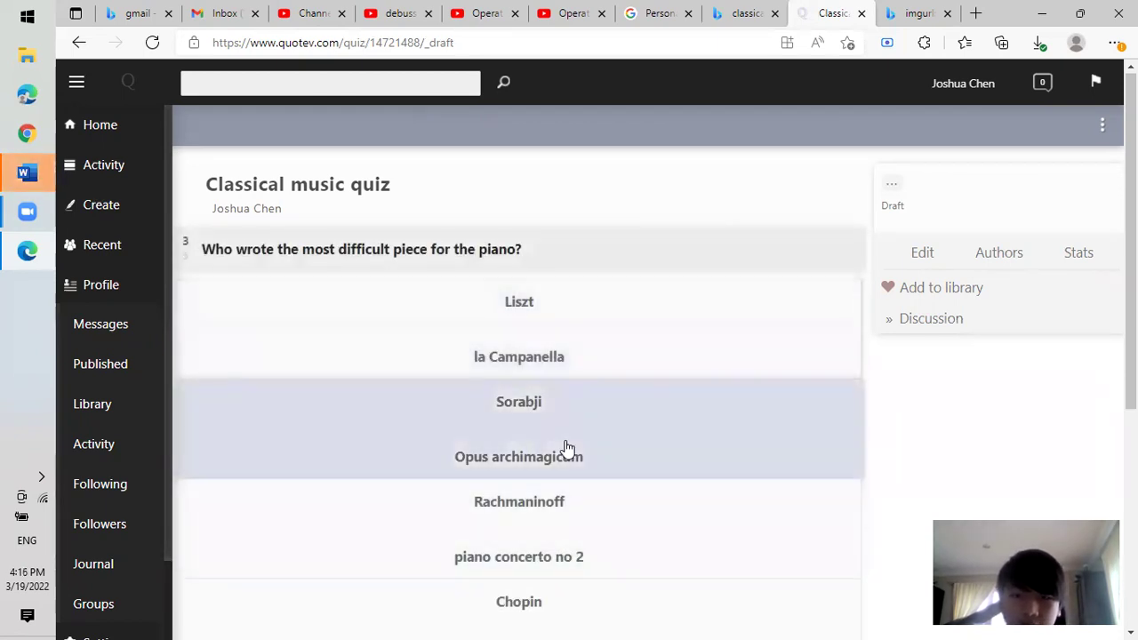
left_click(568, 447)
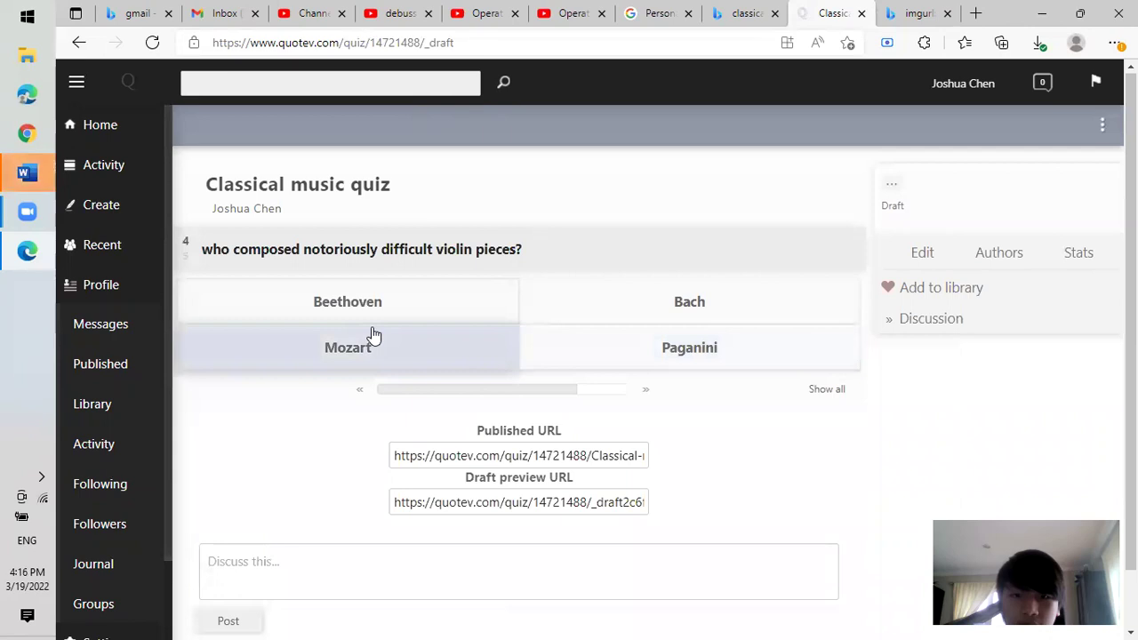
left_click(647, 368)
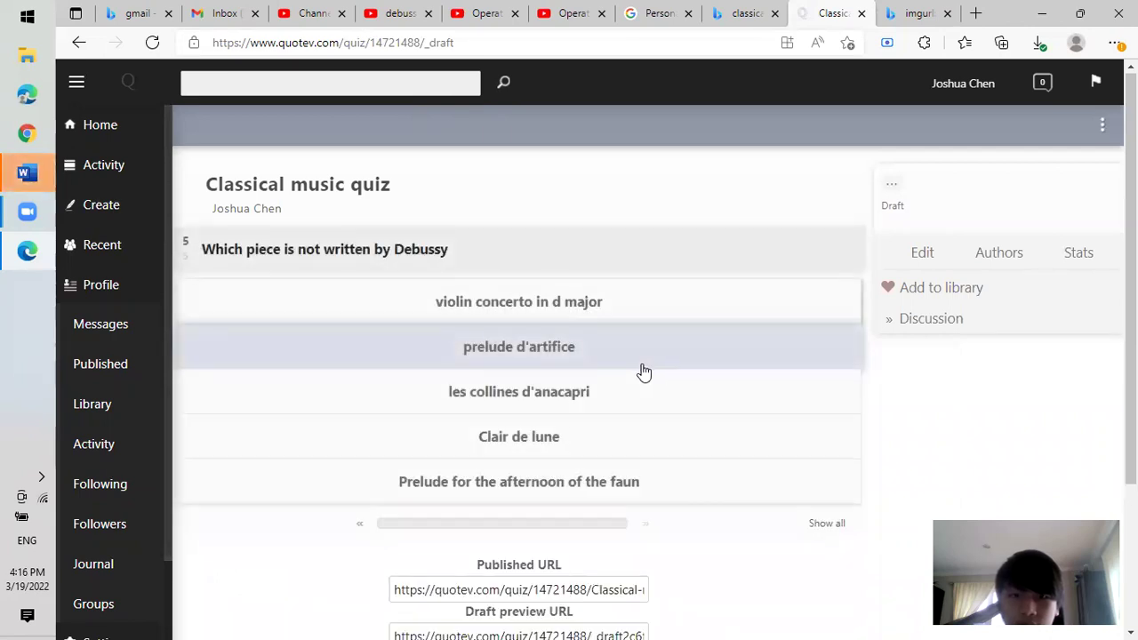
left_click(614, 304)
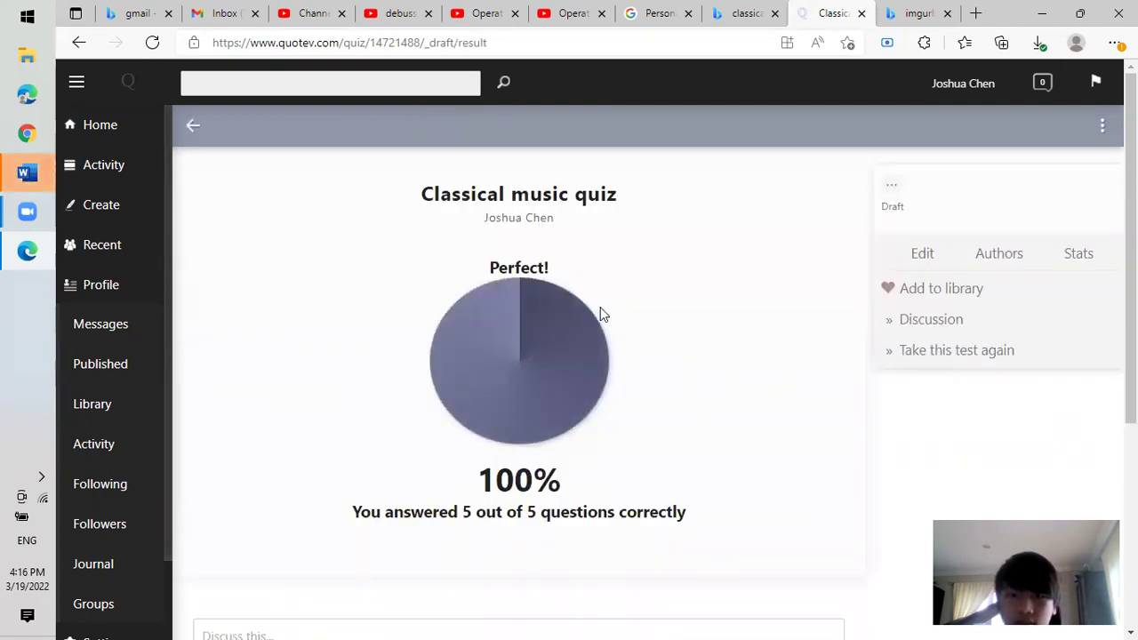
Scroll through the 100% result page of the draft quiz.
scroll(600, 306, "down", 4)
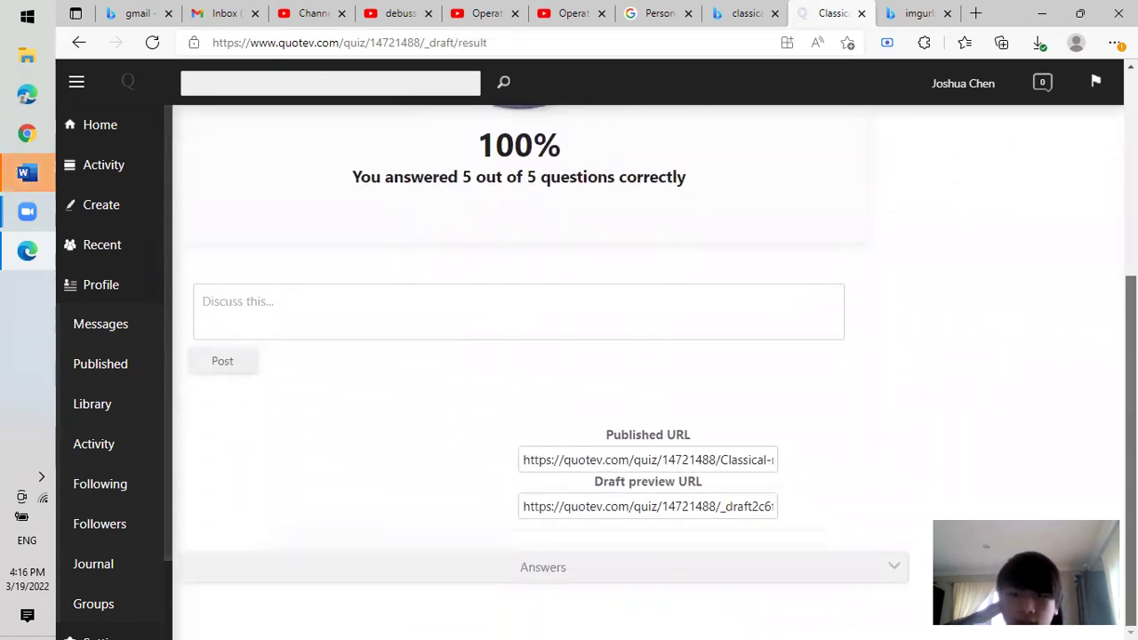
scroll(569, 355, "up", 4)
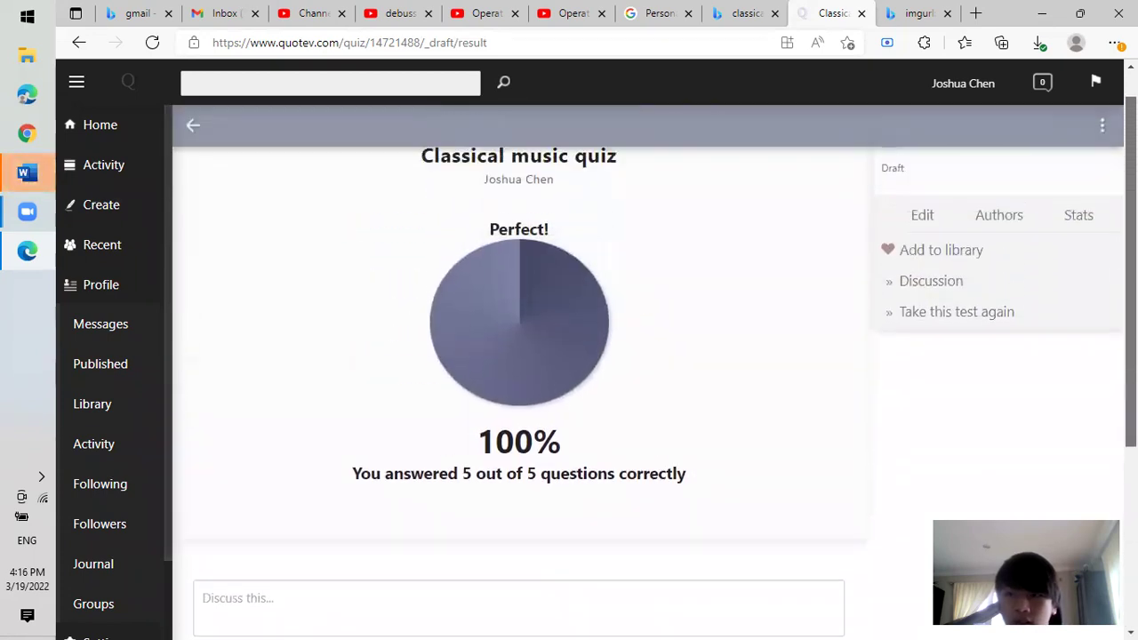
scroll(654, 366, "down", 4)
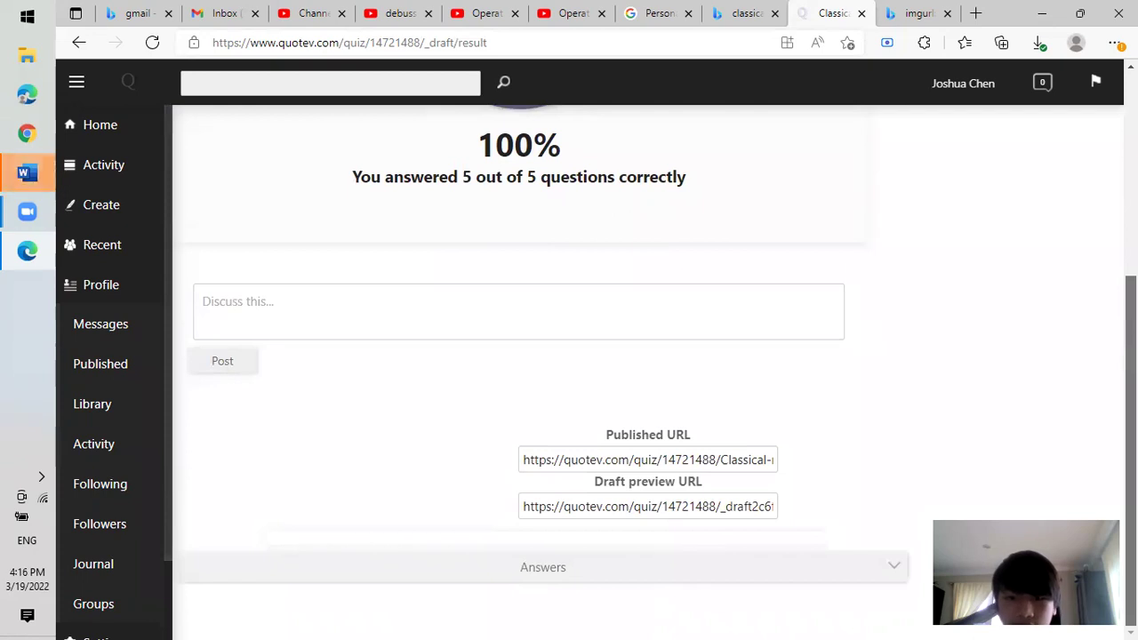
scroll(394, 414, "up", 4)
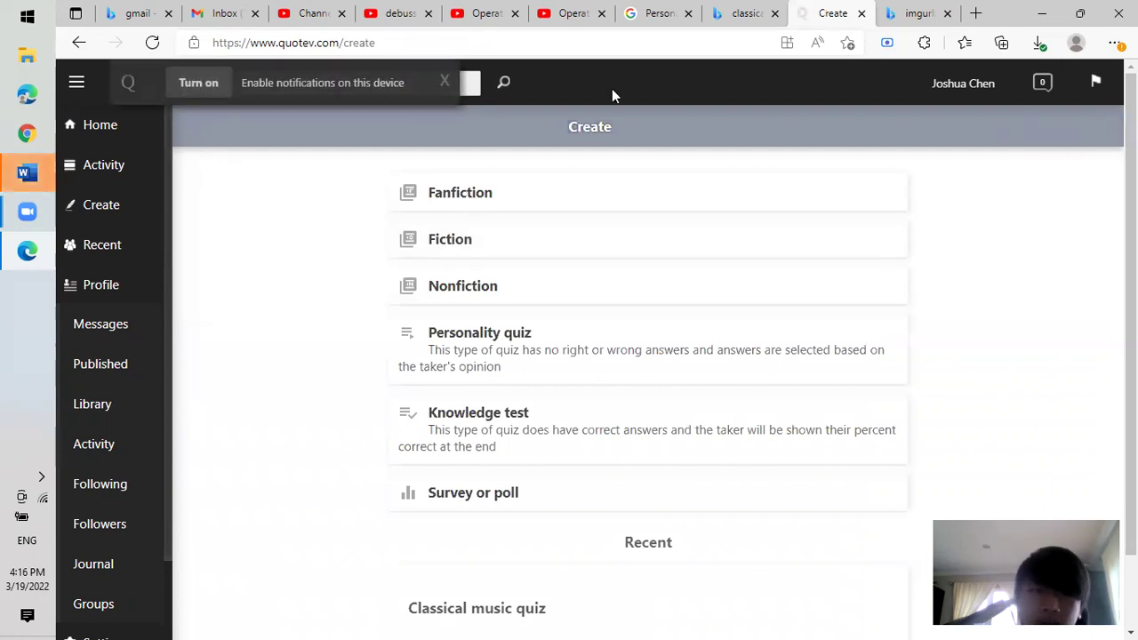
Dismiss the notifications prompt and open the Classical music quiz from Recent on the Create page.
left_click(442, 82)
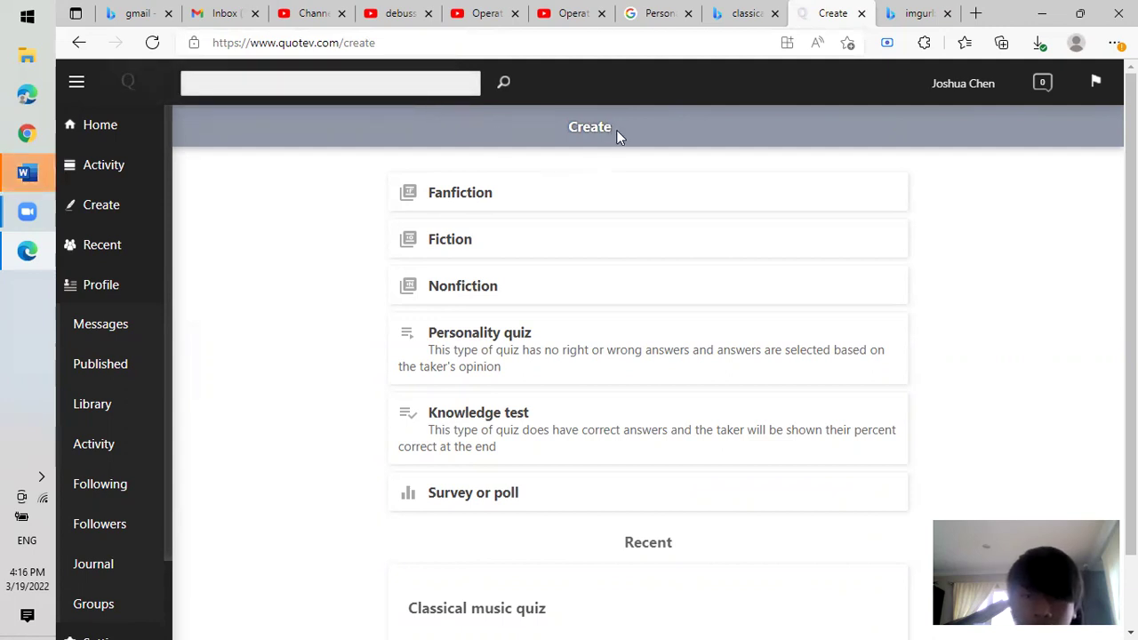
left_click(124, 206)
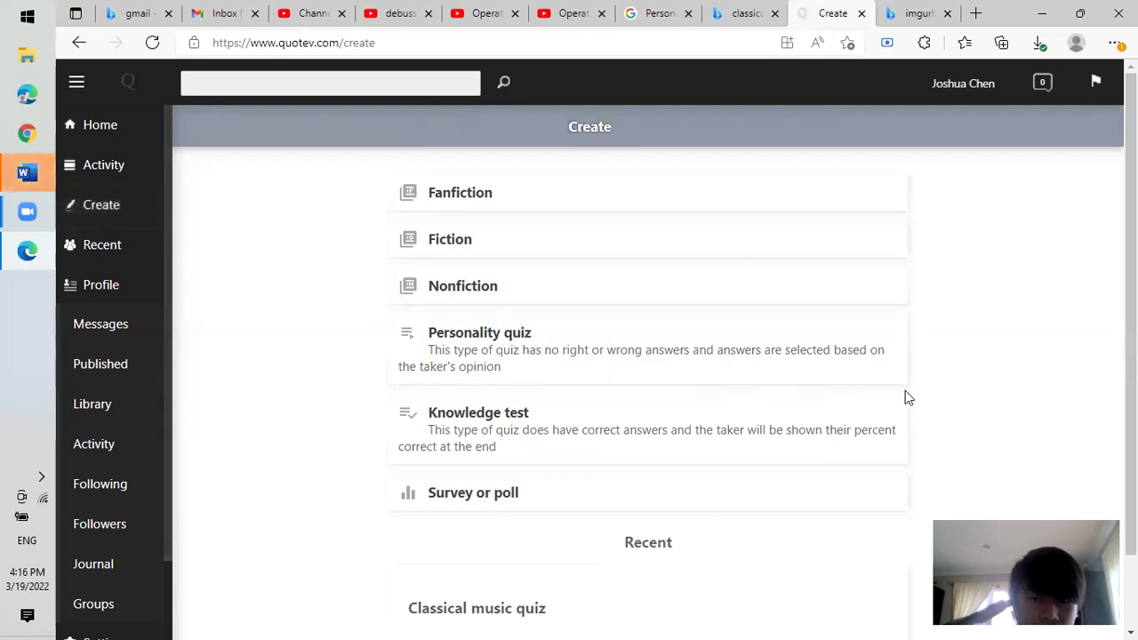
scroll(1129, 373, "down", 1)
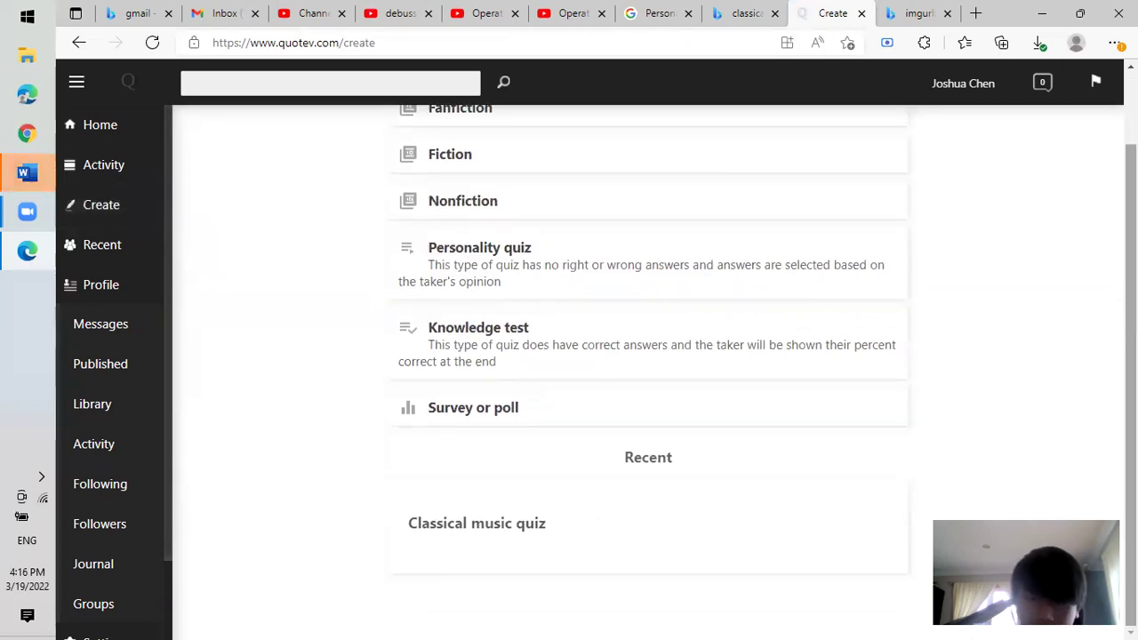
left_click(575, 535)
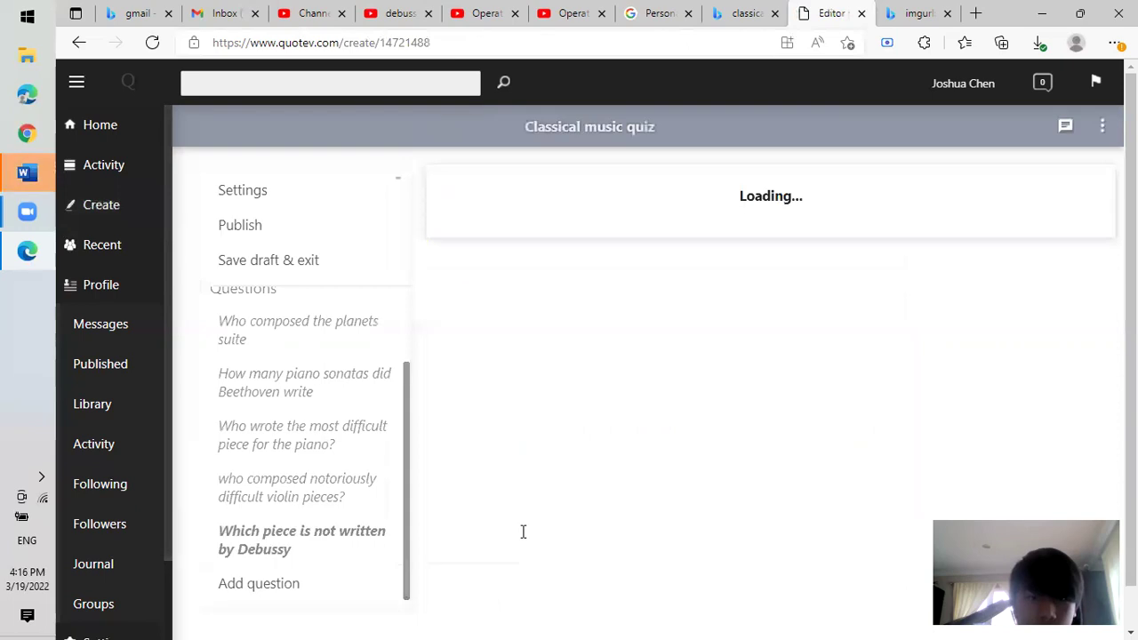
Show the Classical music quiz's publish settings and close the leftover Bing image-search tab.
left_click(320, 228)
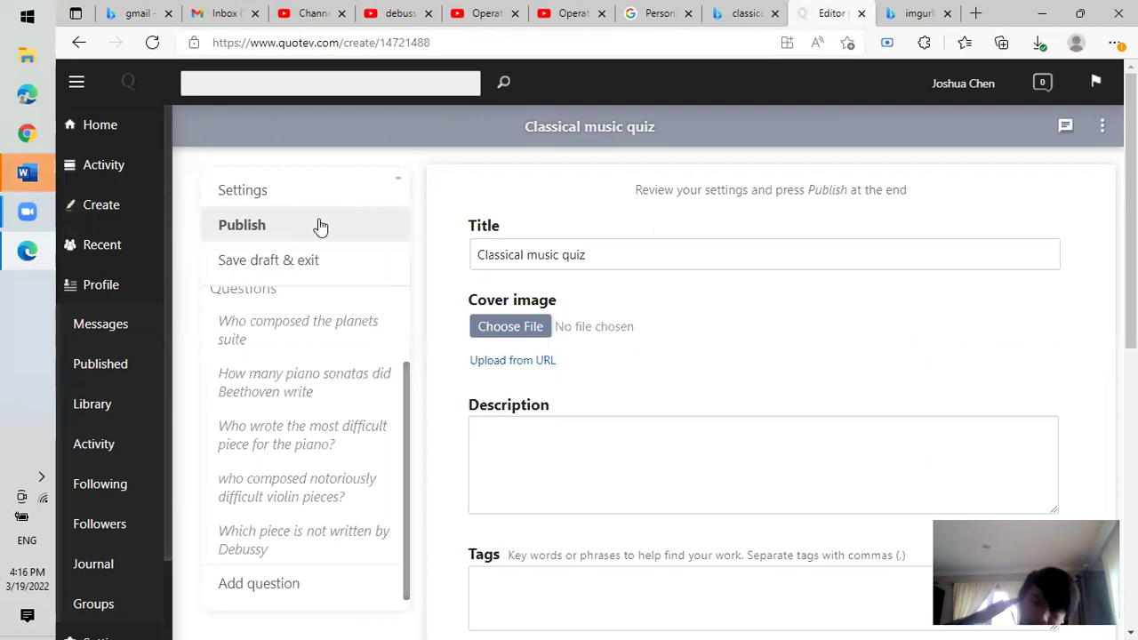
left_click(915, 16)
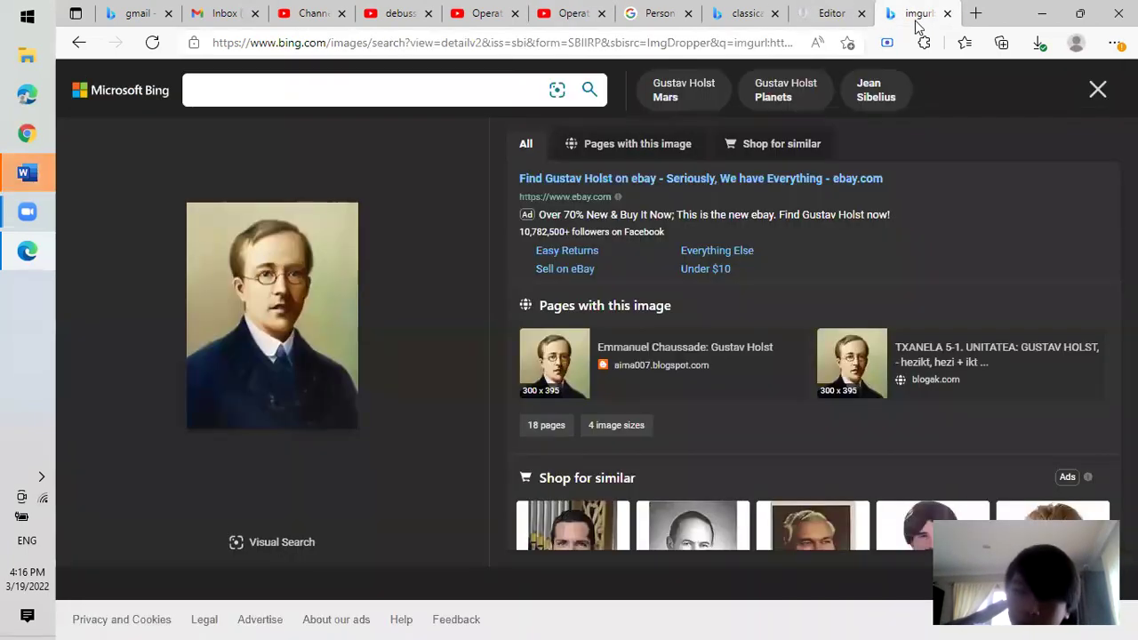
left_click(948, 14)
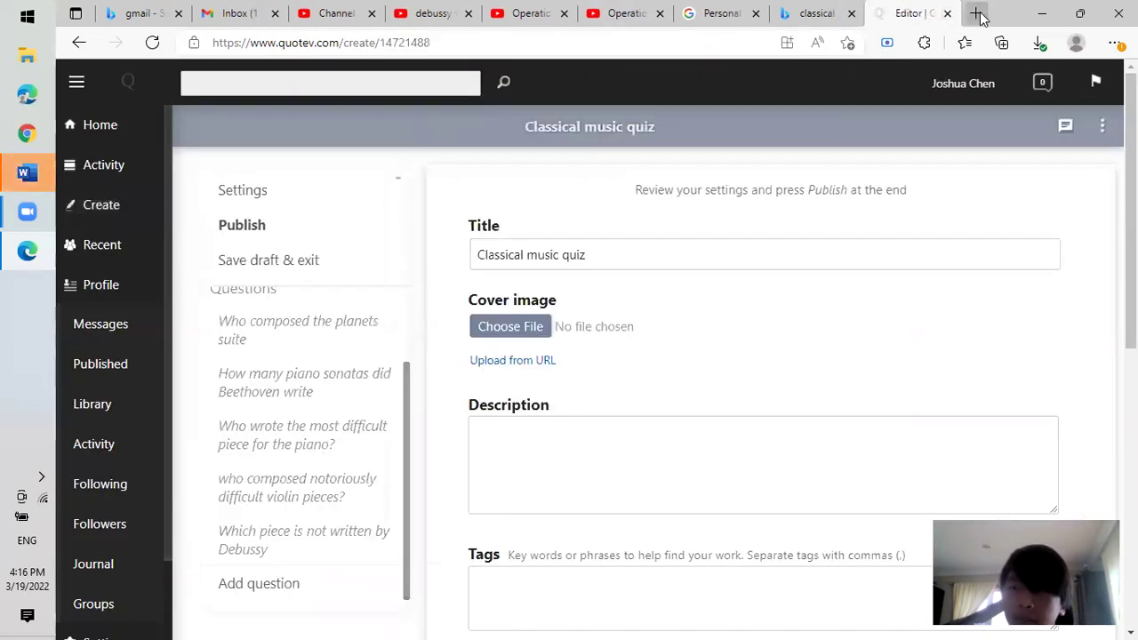
left_click(977, 14)
Search Bing for 'classical music quiz', accepting the spelling correction, and open JetPunk's Classical Music Quizzes page.
type("cla")
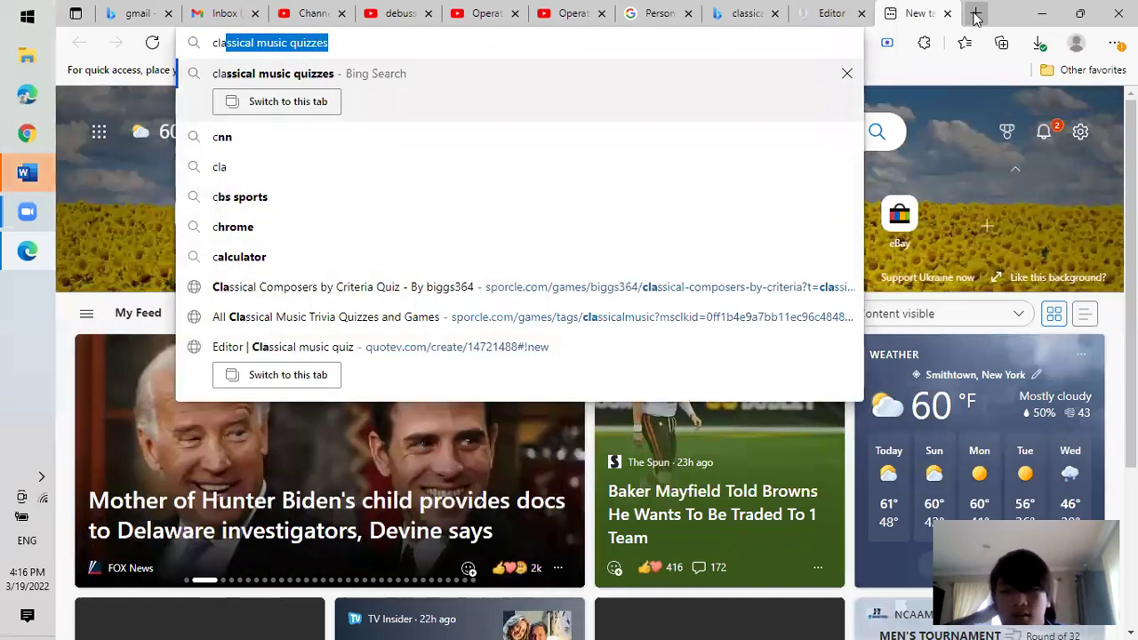
type("sical music quiz")
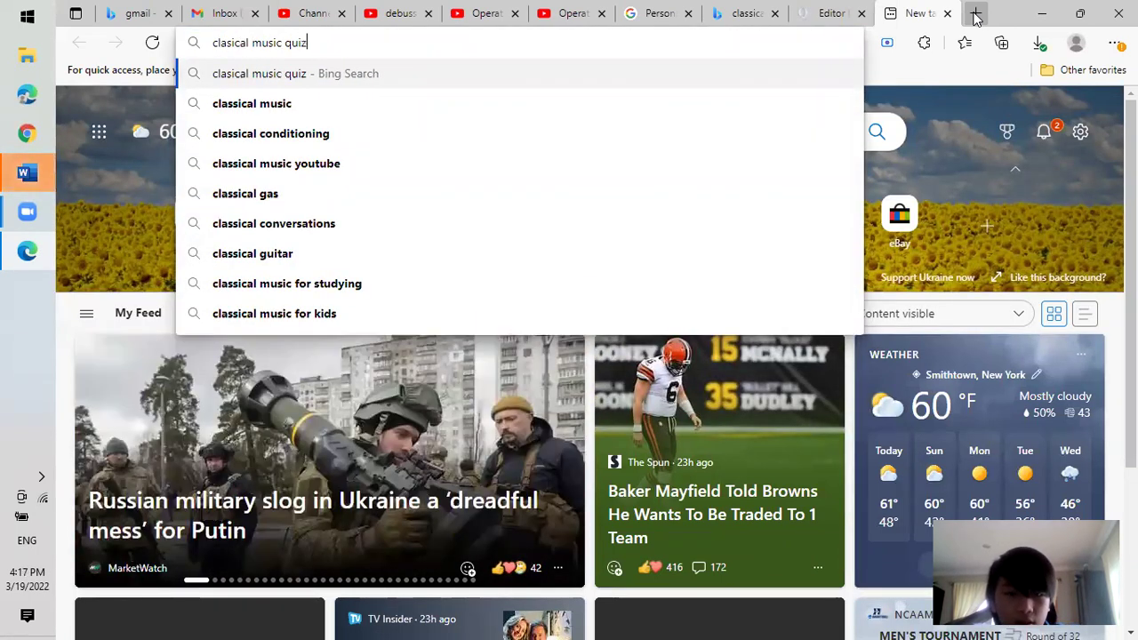
key("Return")
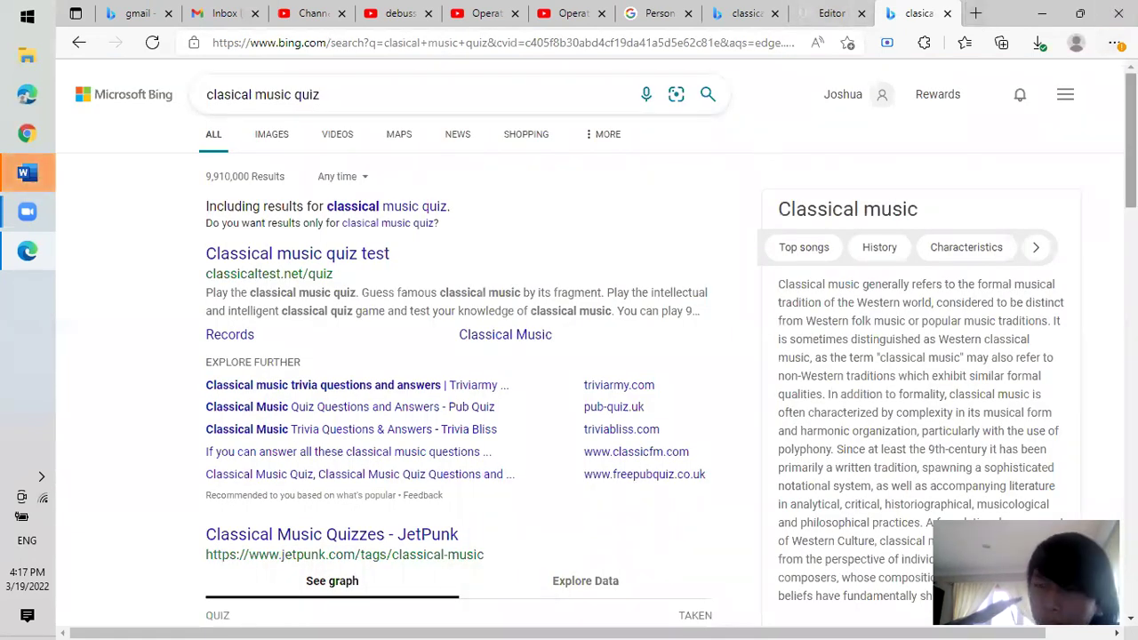
scroll(729, 92, "down", 1)
scroll(729, 92, "up", 1)
scroll(729, 92, "down", 1)
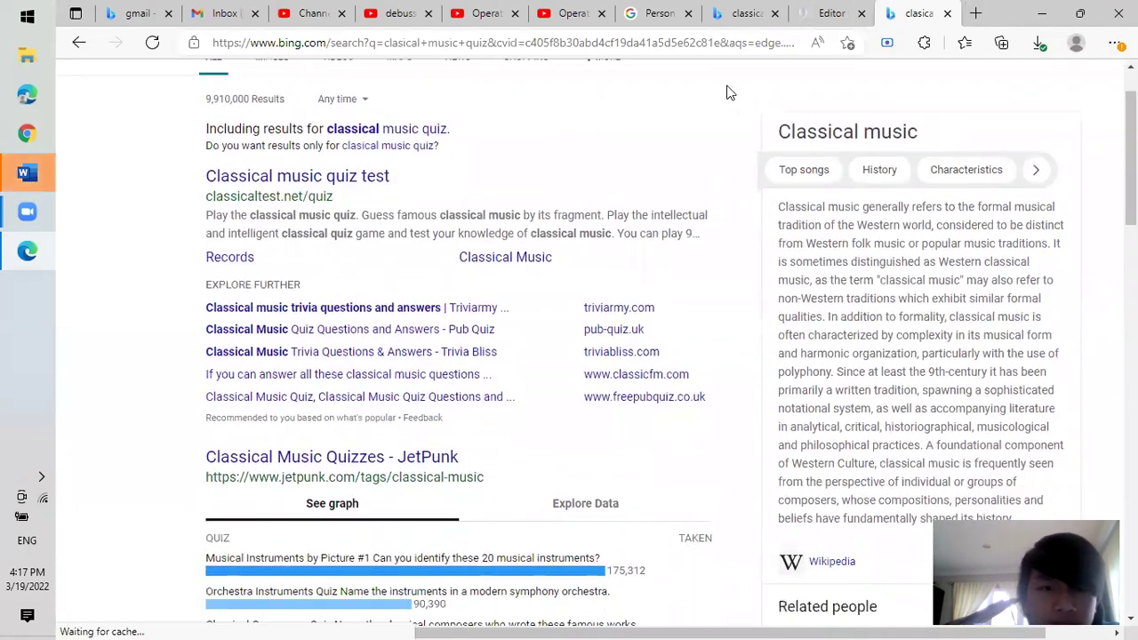
left_click(426, 130)
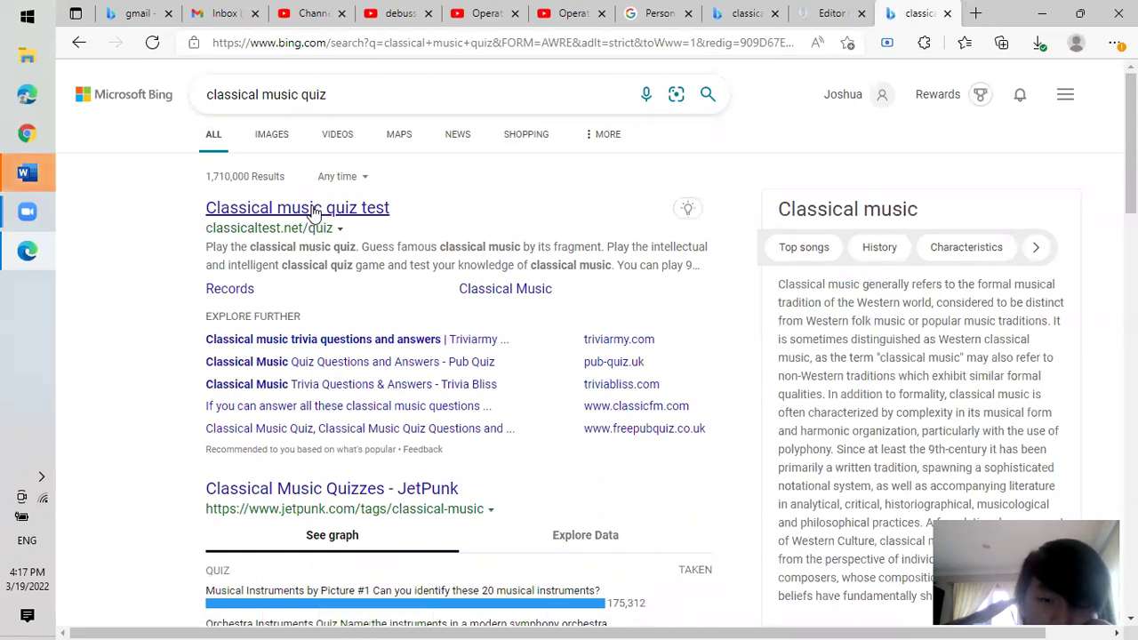
left_click(363, 494)
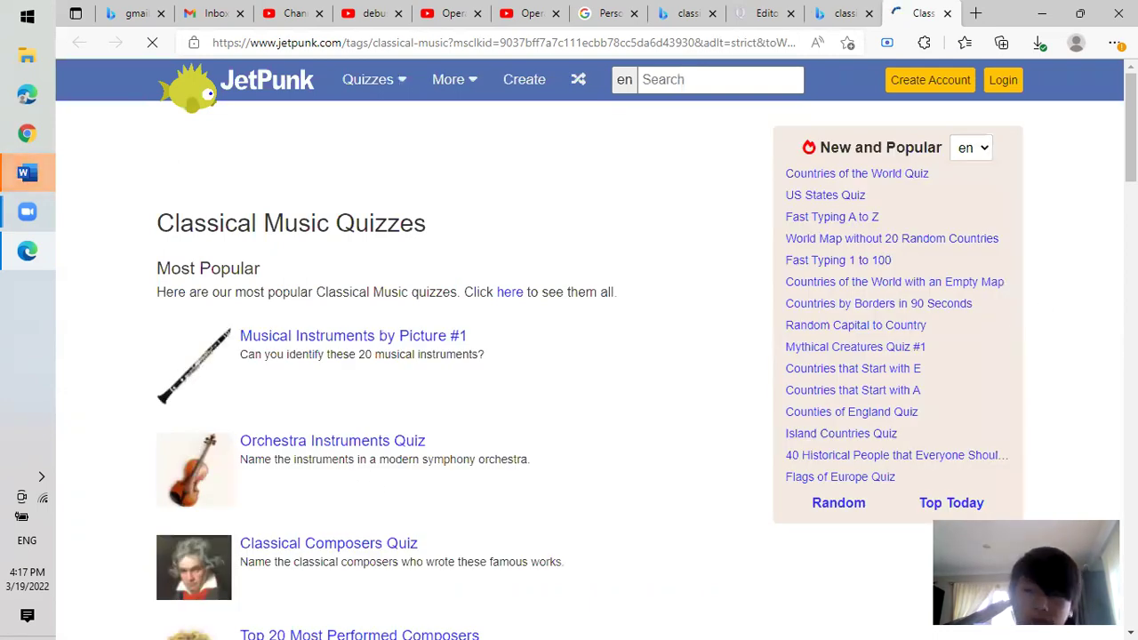
Open the 'Solve the Secret Composer' quiz from JetPunk's quiz table.
scroll(348, 480, "down", 3)
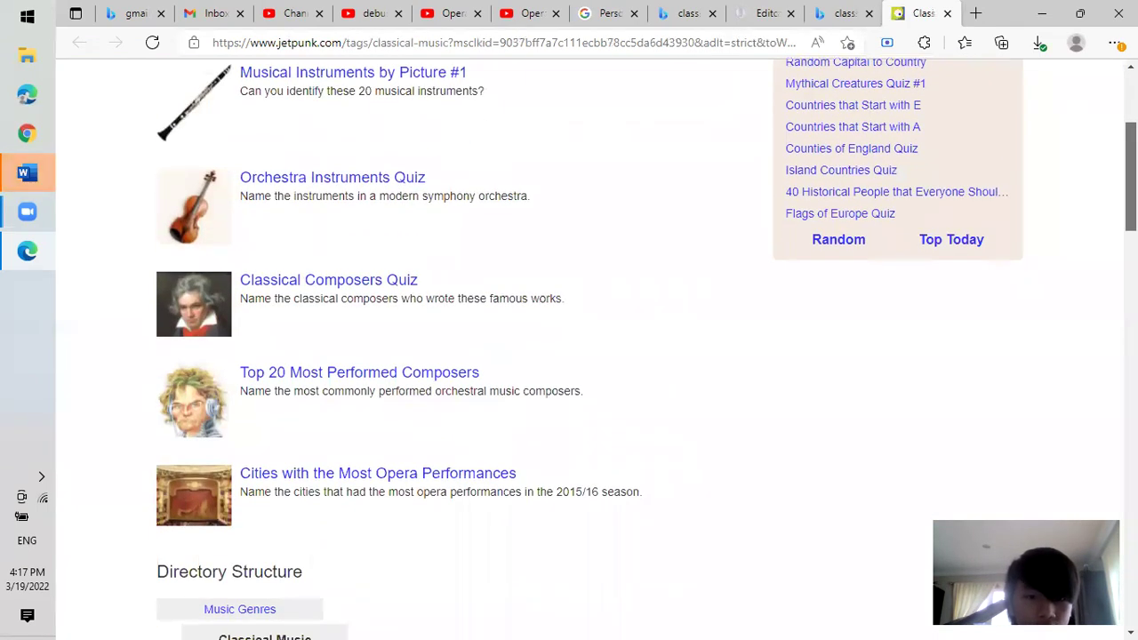
scroll(569, 355, "down", 1)
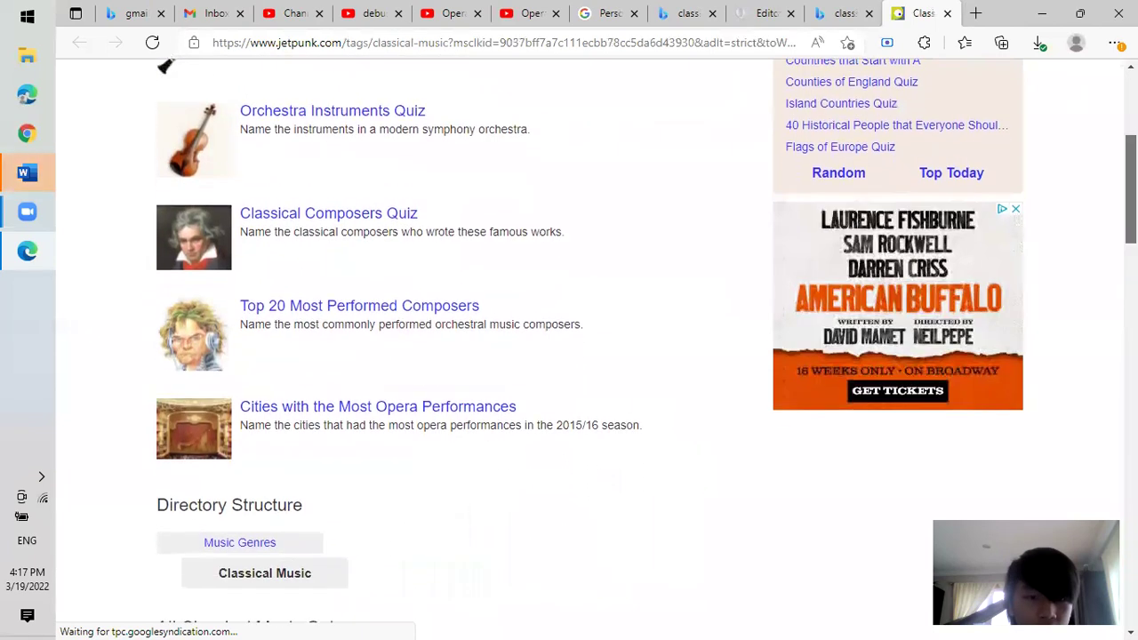
scroll(569, 355, "down", 2)
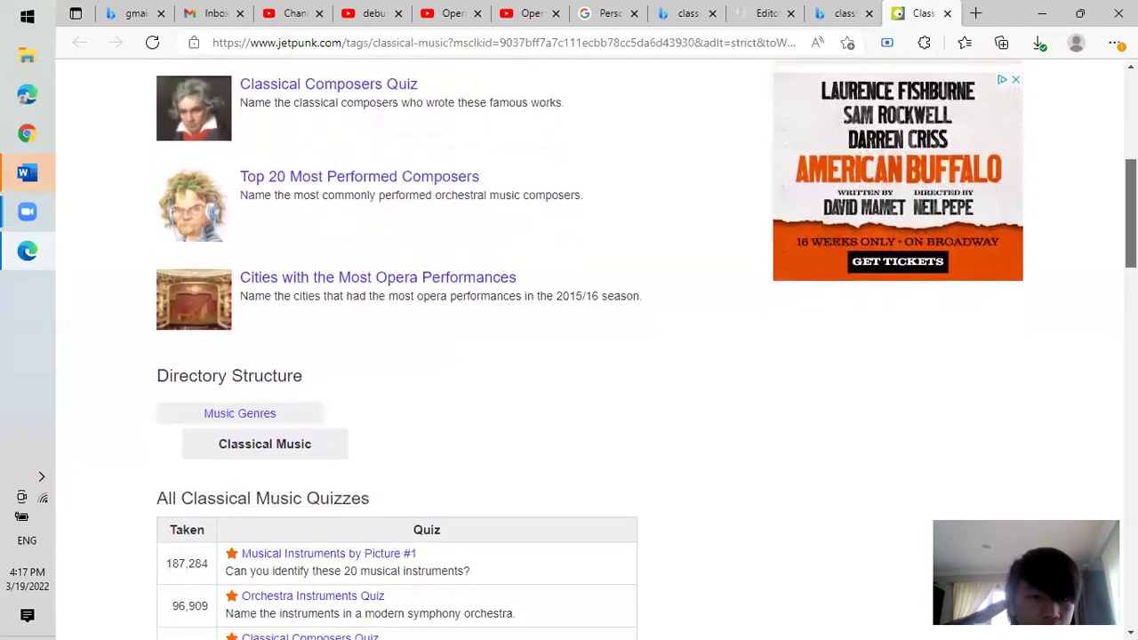
scroll(569, 356, "down", 3)
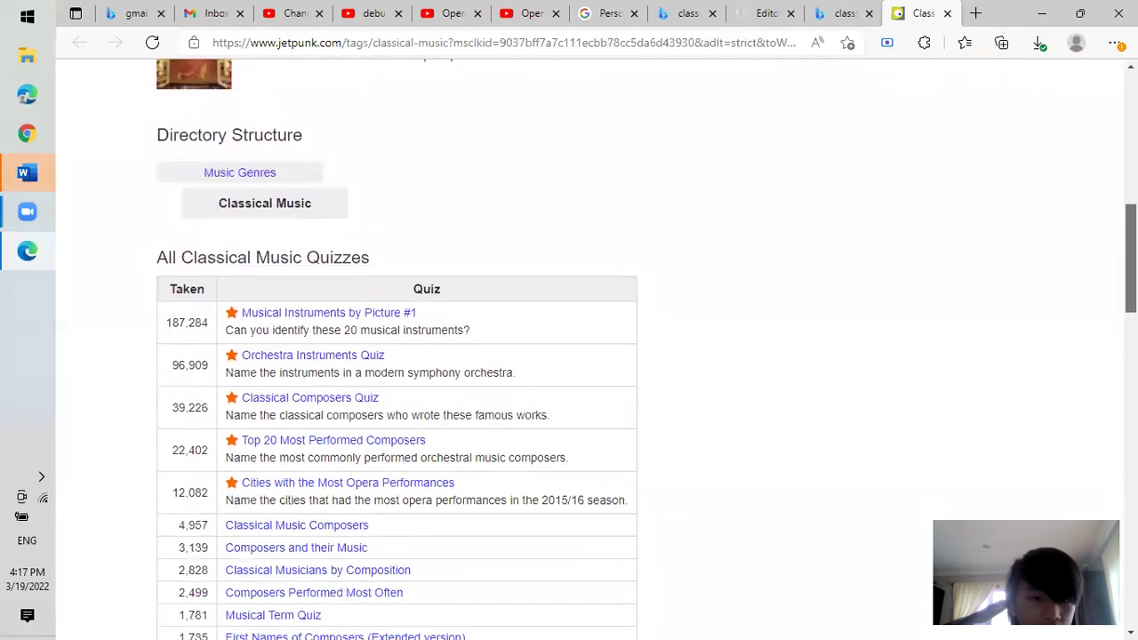
scroll(569, 355, "down", 2)
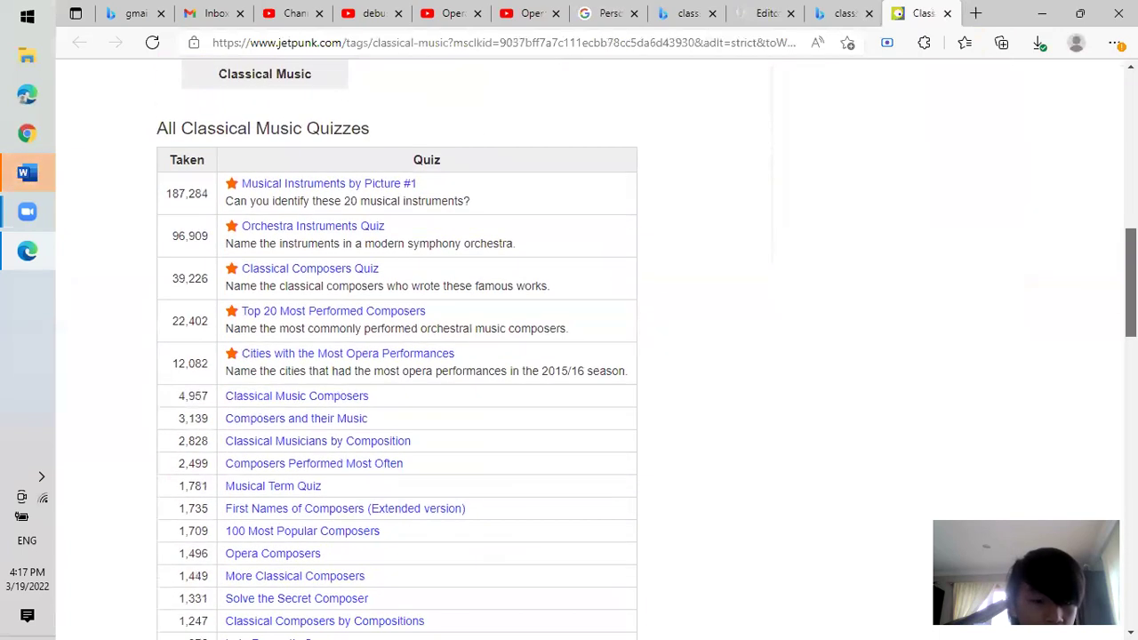
scroll(569, 355, "down", 1)
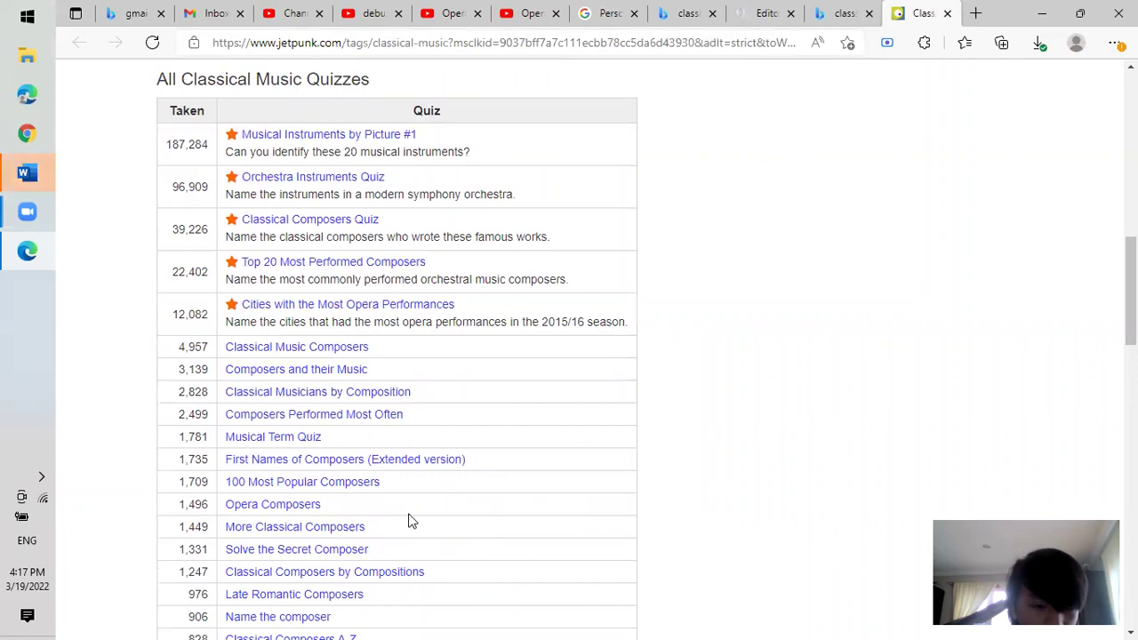
left_click(324, 551)
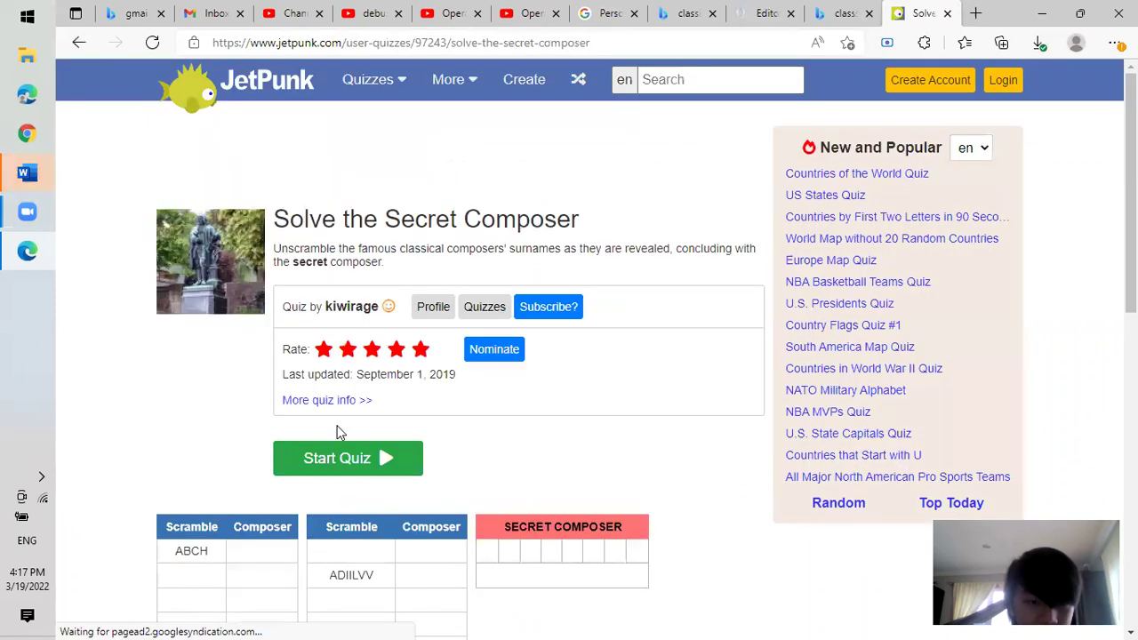
Start the quiz and enter 'bach' as the first composer answer.
scroll(1087, 237, "down", 3)
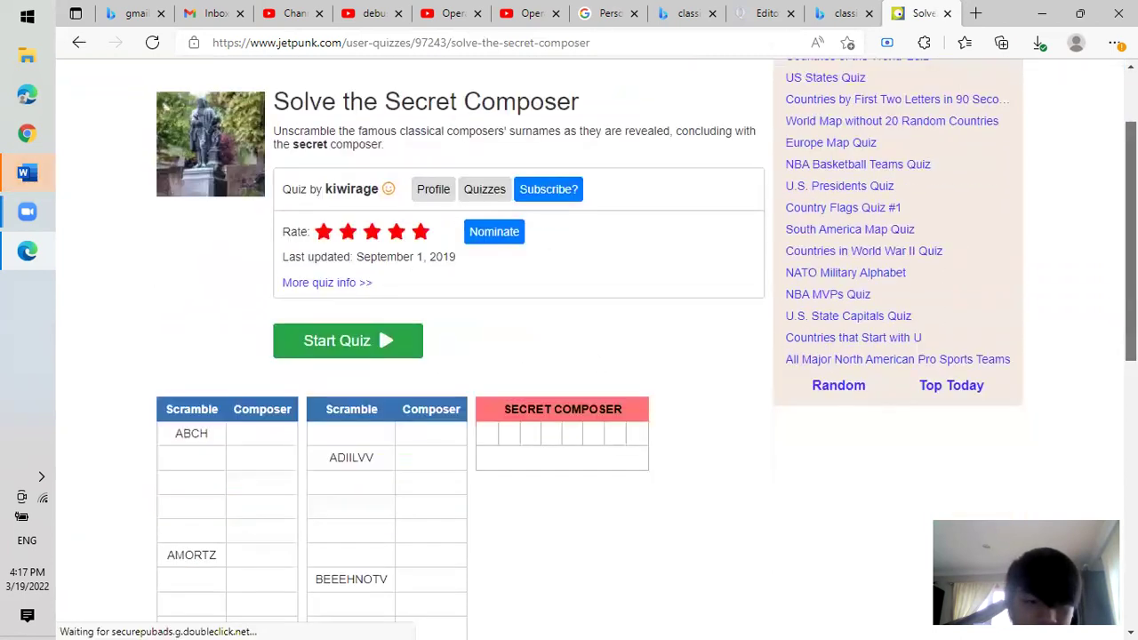
scroll(596, 346, "down", 3)
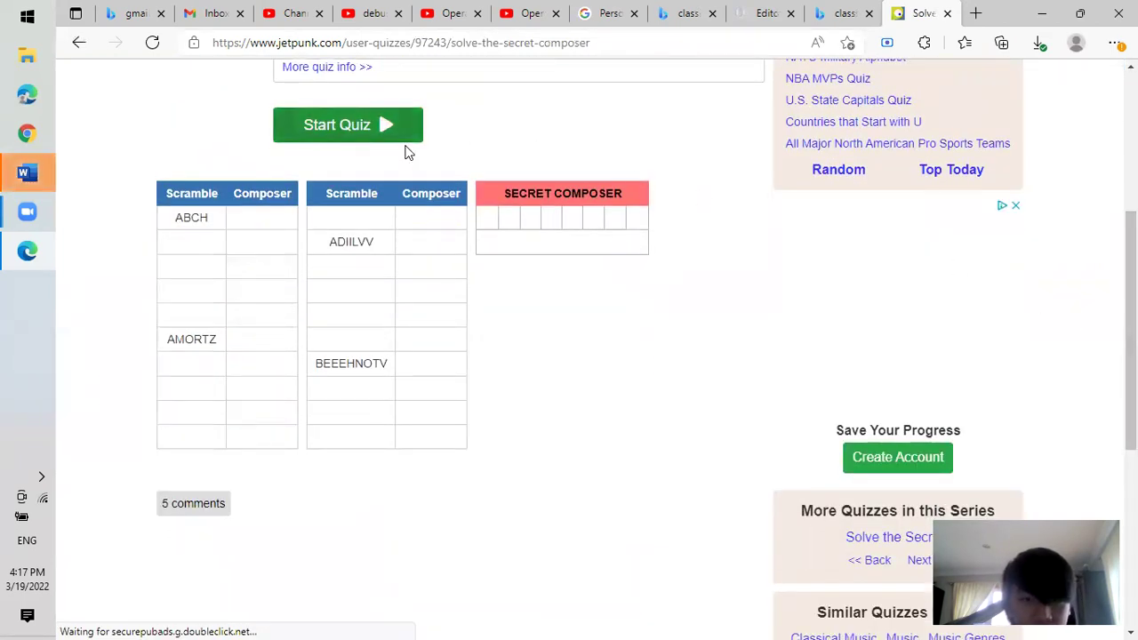
left_click(391, 126)
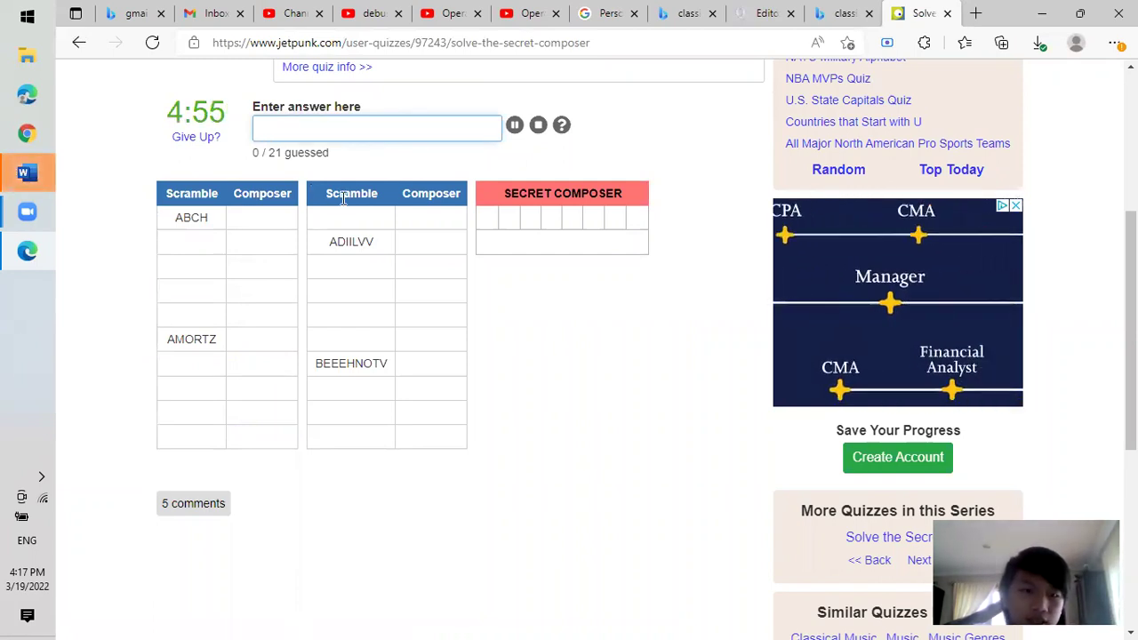
type("bach")
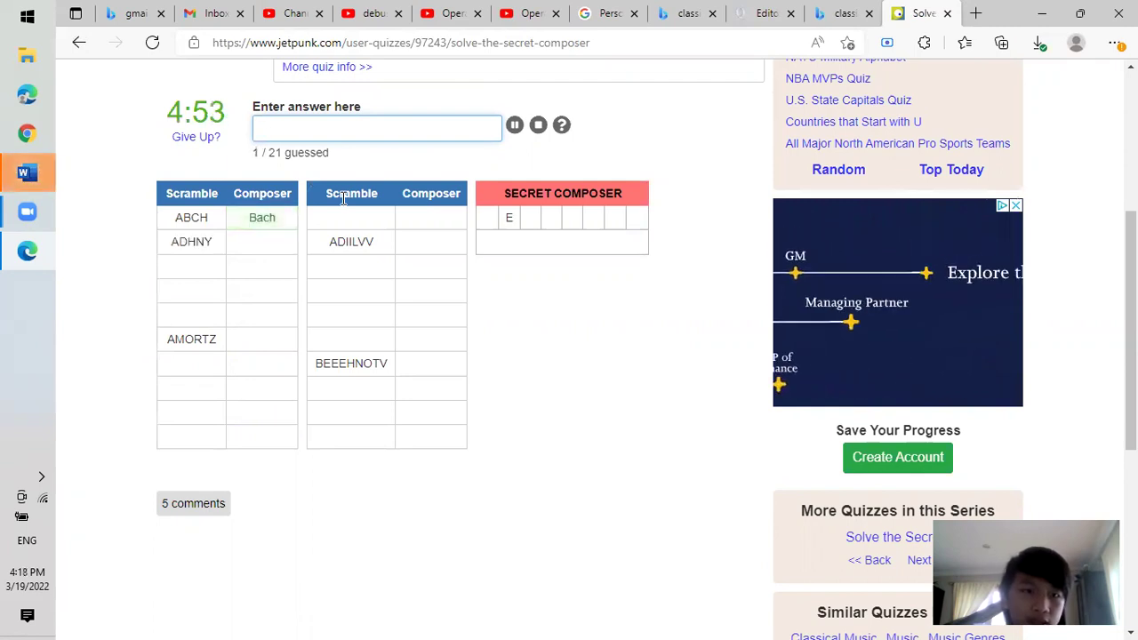